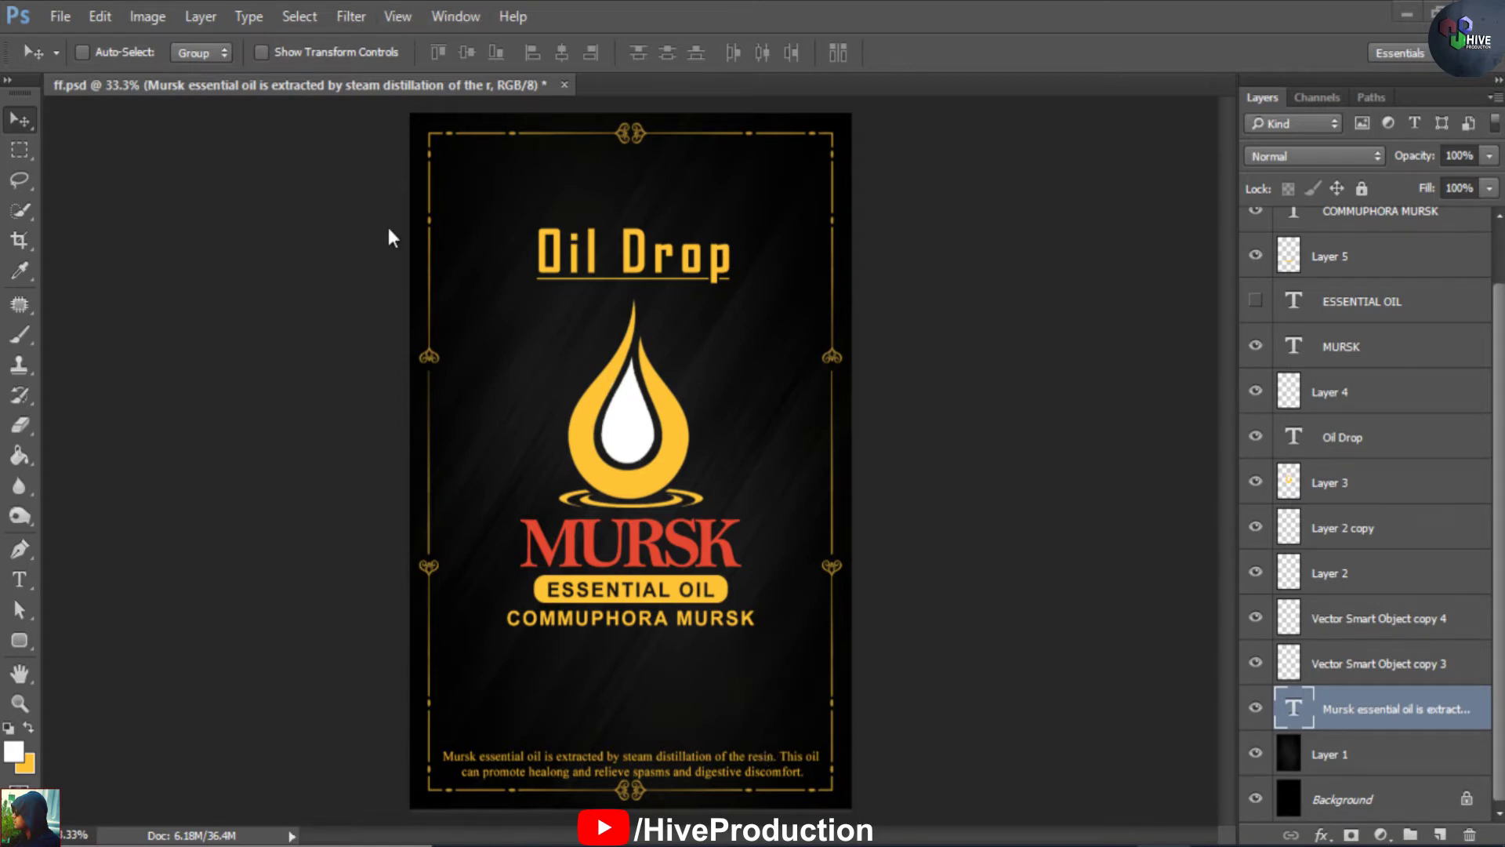
Create a new 8 by 12 inch RGB document with a white background at 100 pixels/inch
click(60, 17)
click(64, 45)
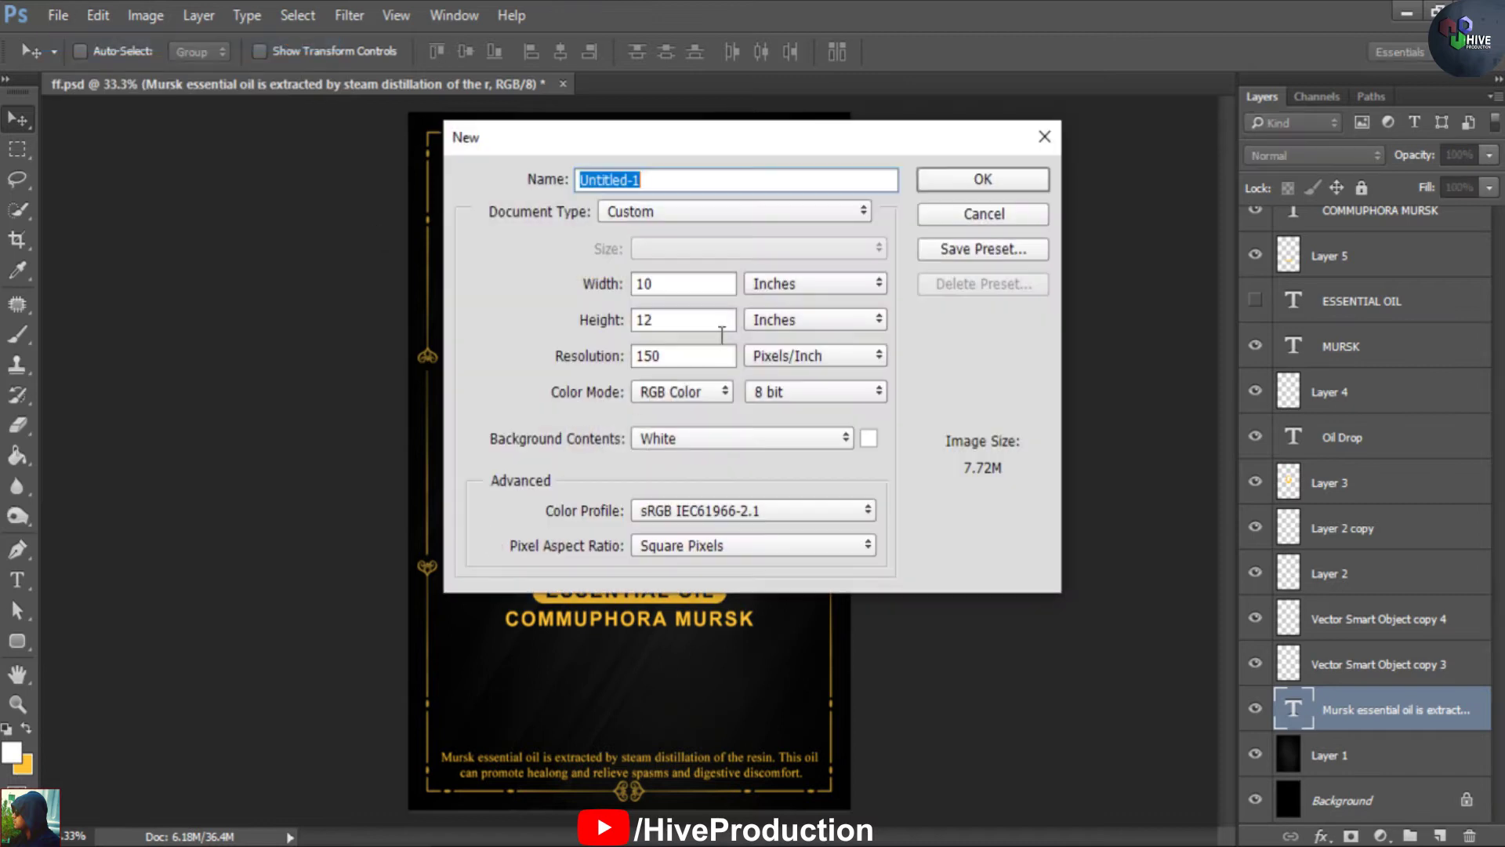
click(617, 290)
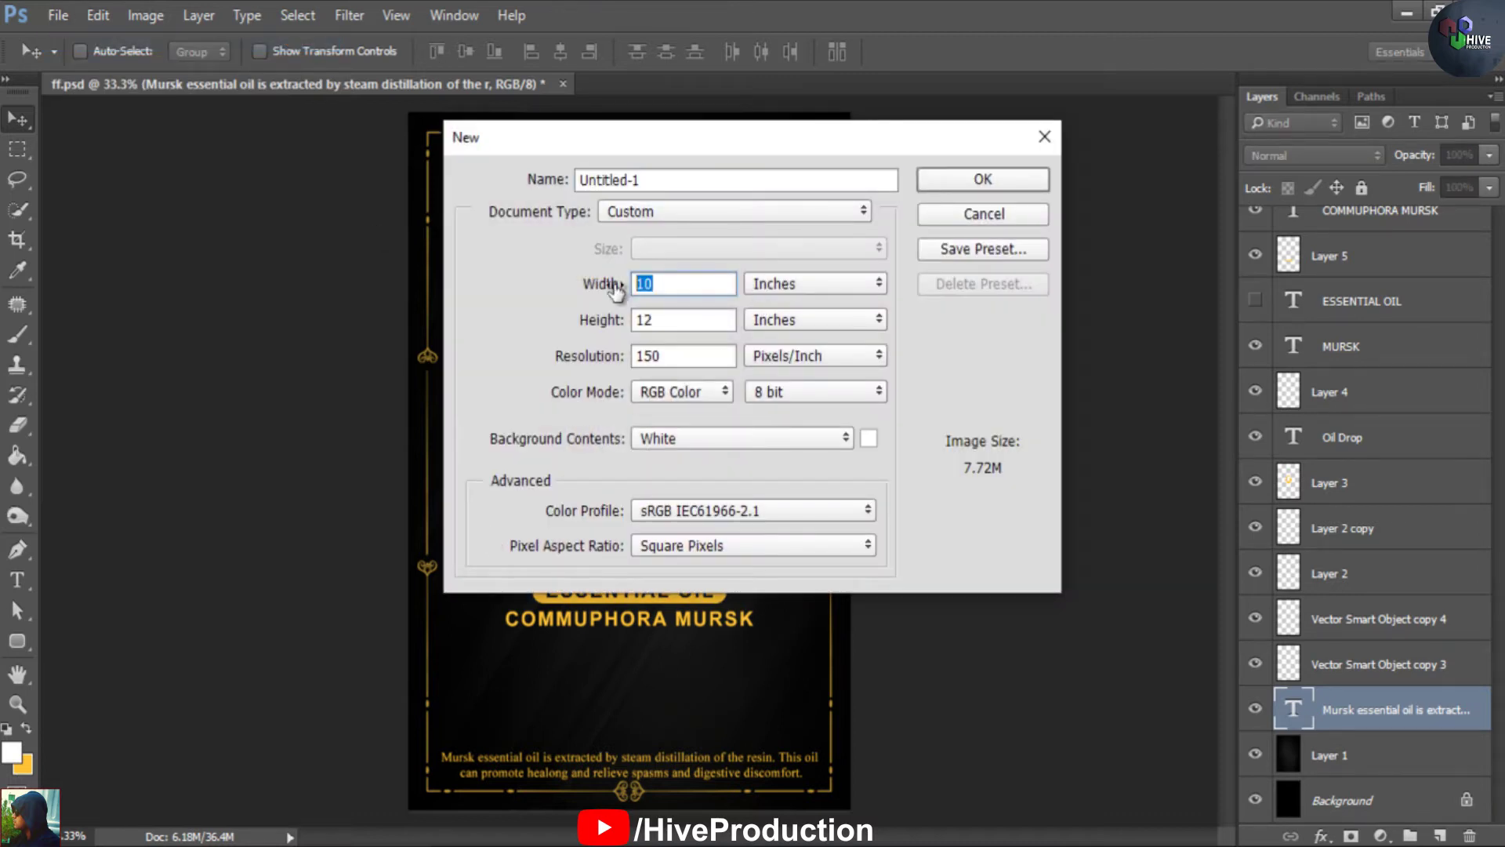
text(8)
click(624, 320)
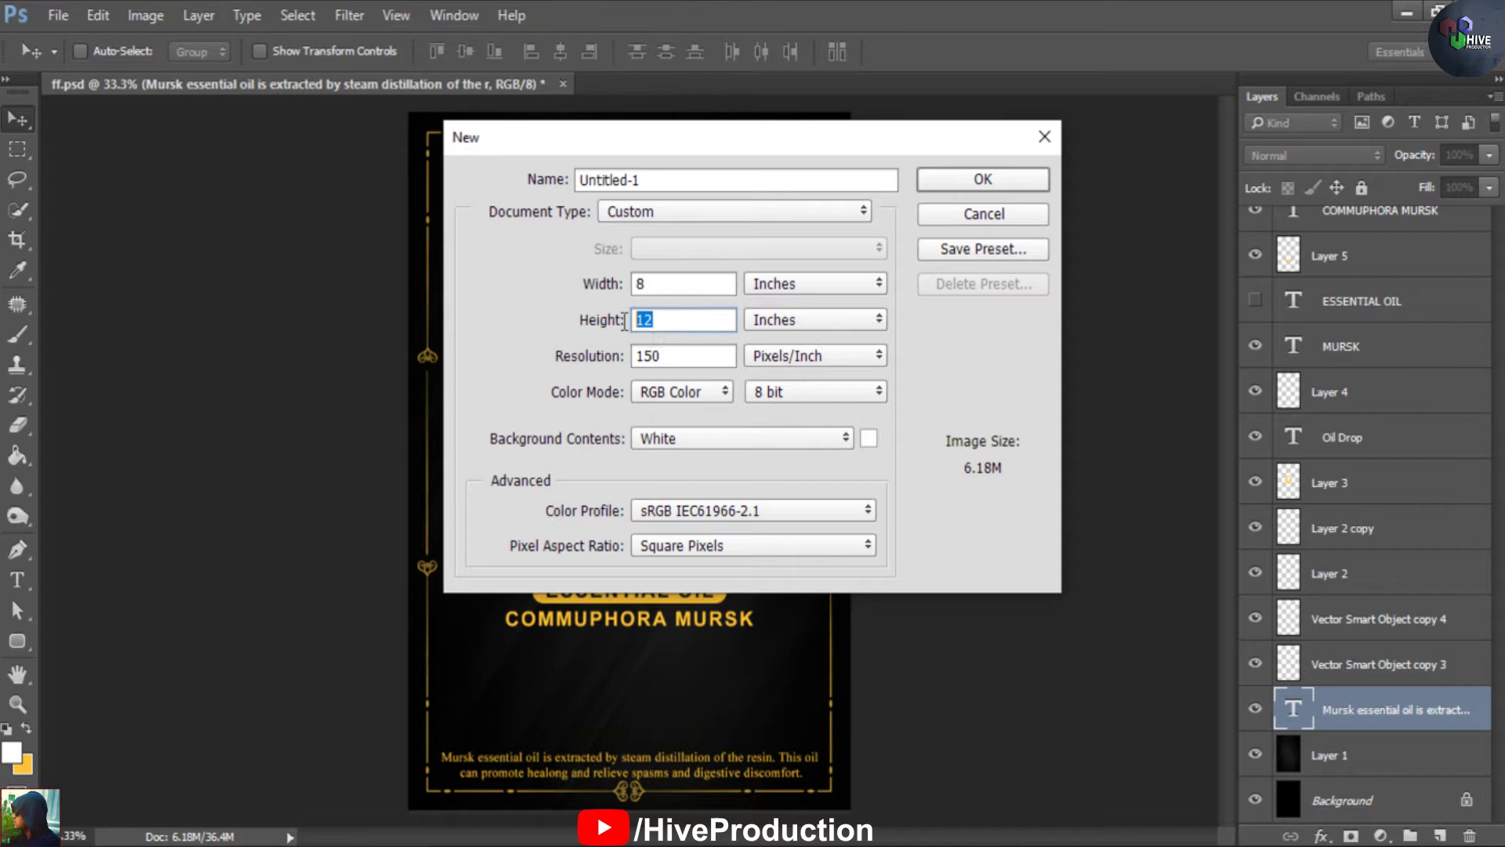
click(618, 350)
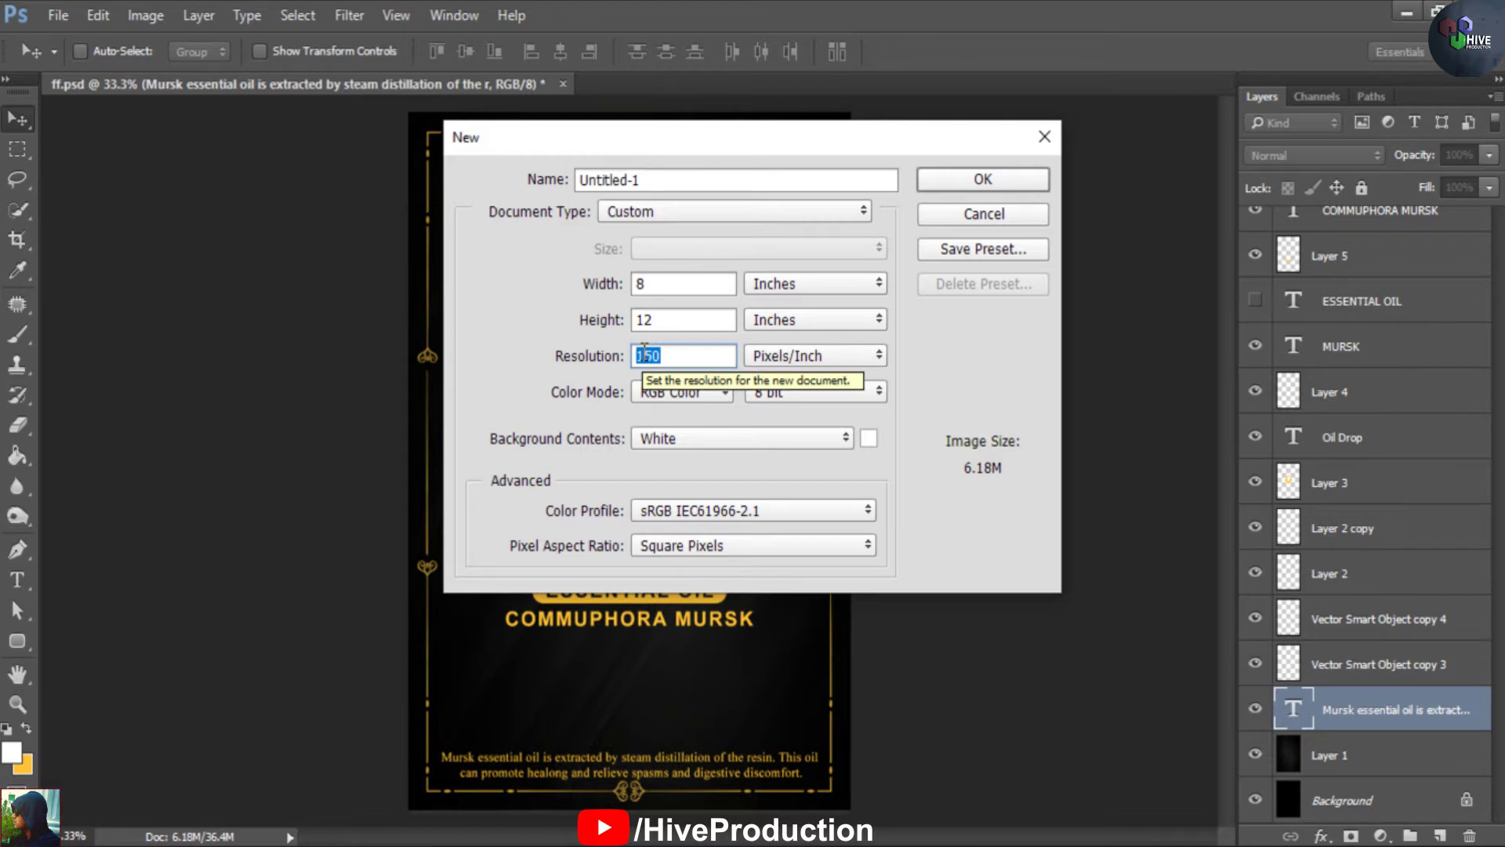
text(10)
key(Return)
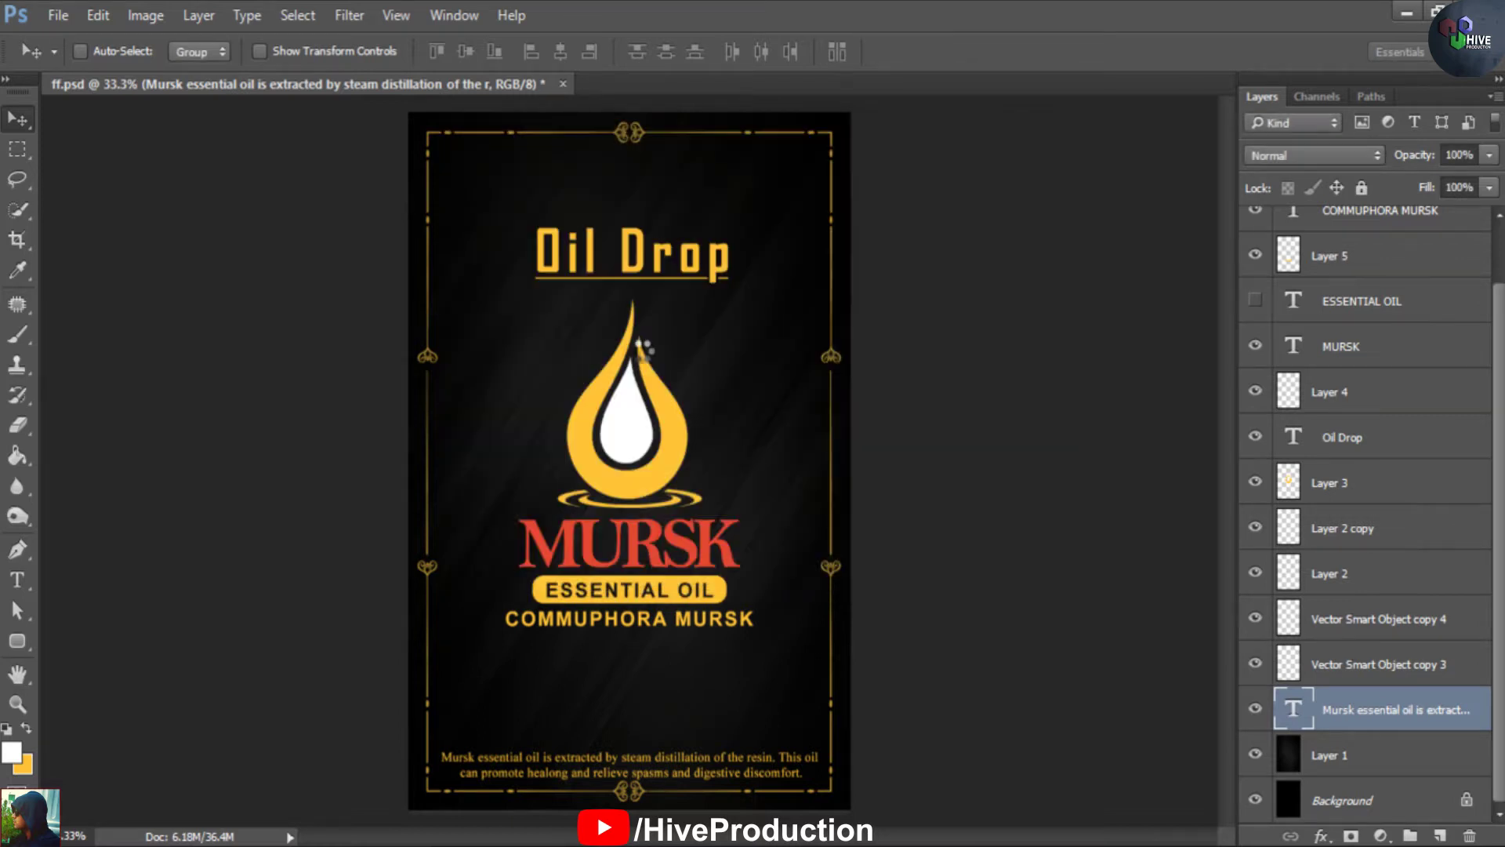
key(ctrl+w)
click(58, 15)
click(64, 40)
click(657, 354)
text(0)
key(Return)
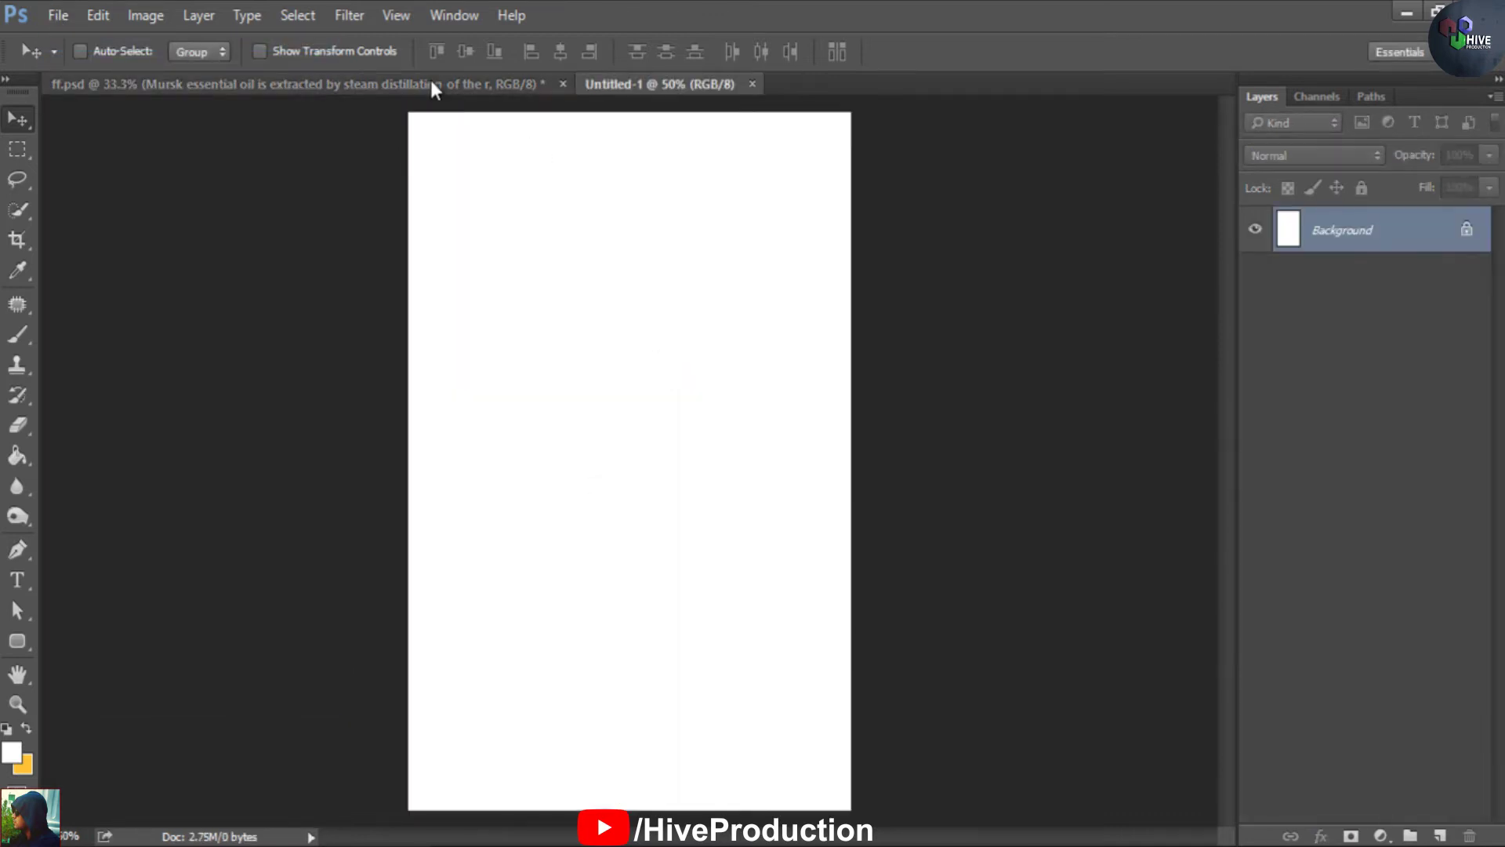
Copy the dark texture layer, Layer 1, from ff.psd into Untitled-1 and position it to cover the canvas
click(431, 81)
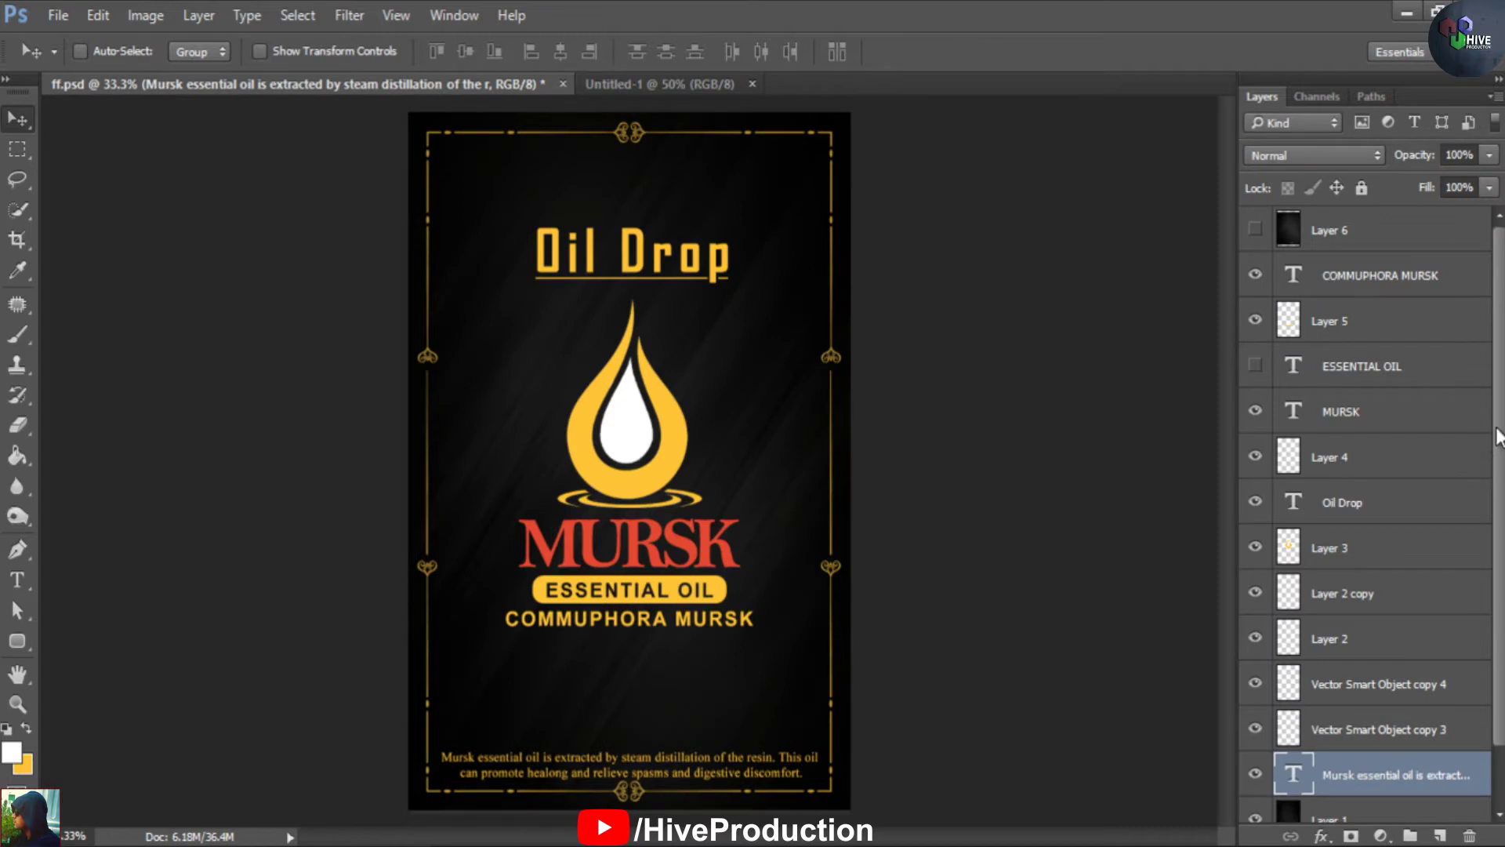
scroll(1498, 436, down, 2)
click(1340, 756)
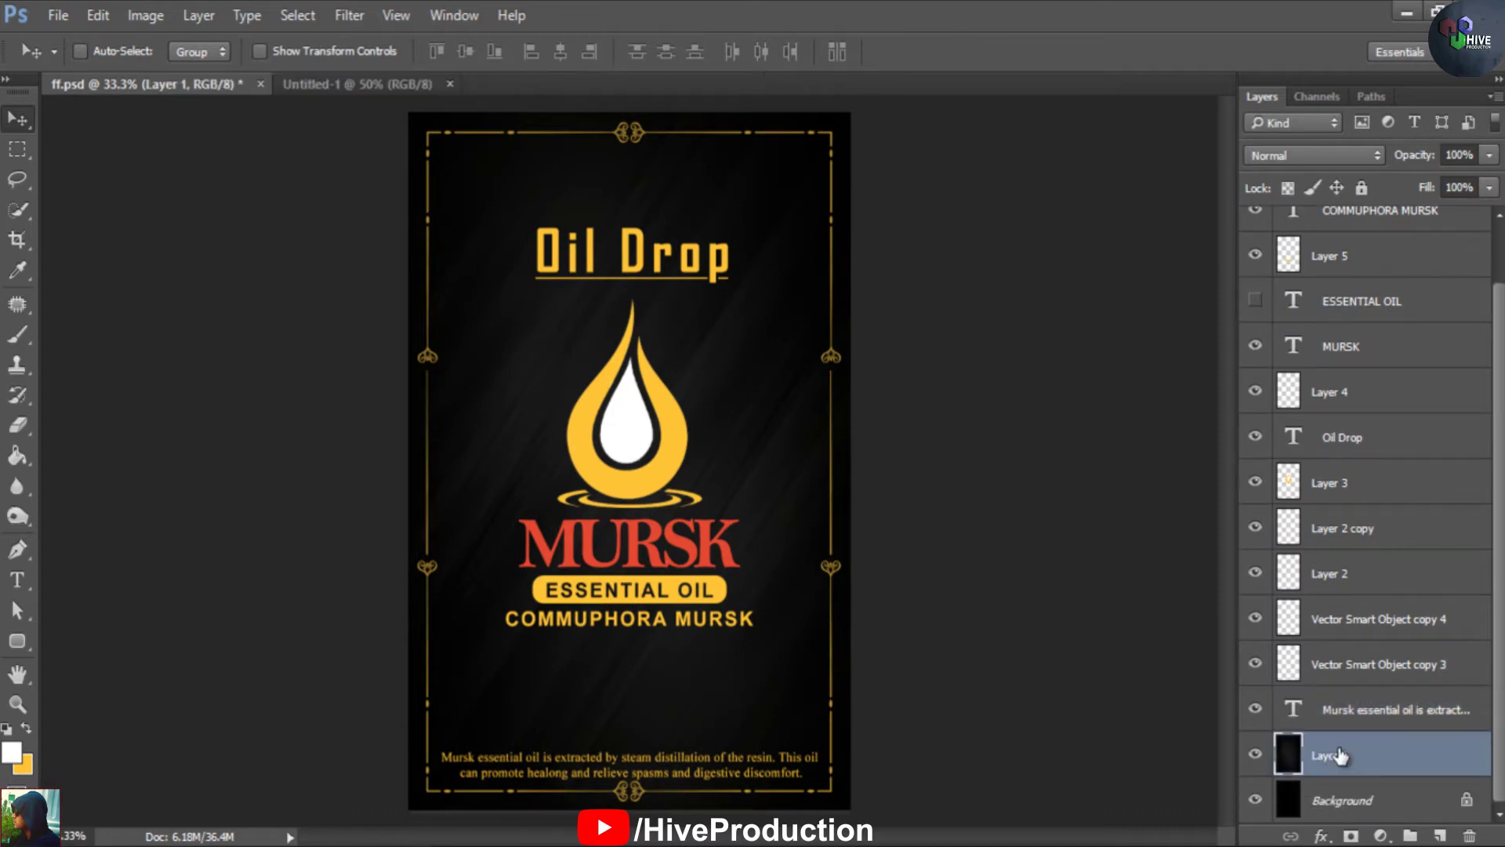
drag(631, 353, 481, 430)
drag(594, 407, 603, 402)
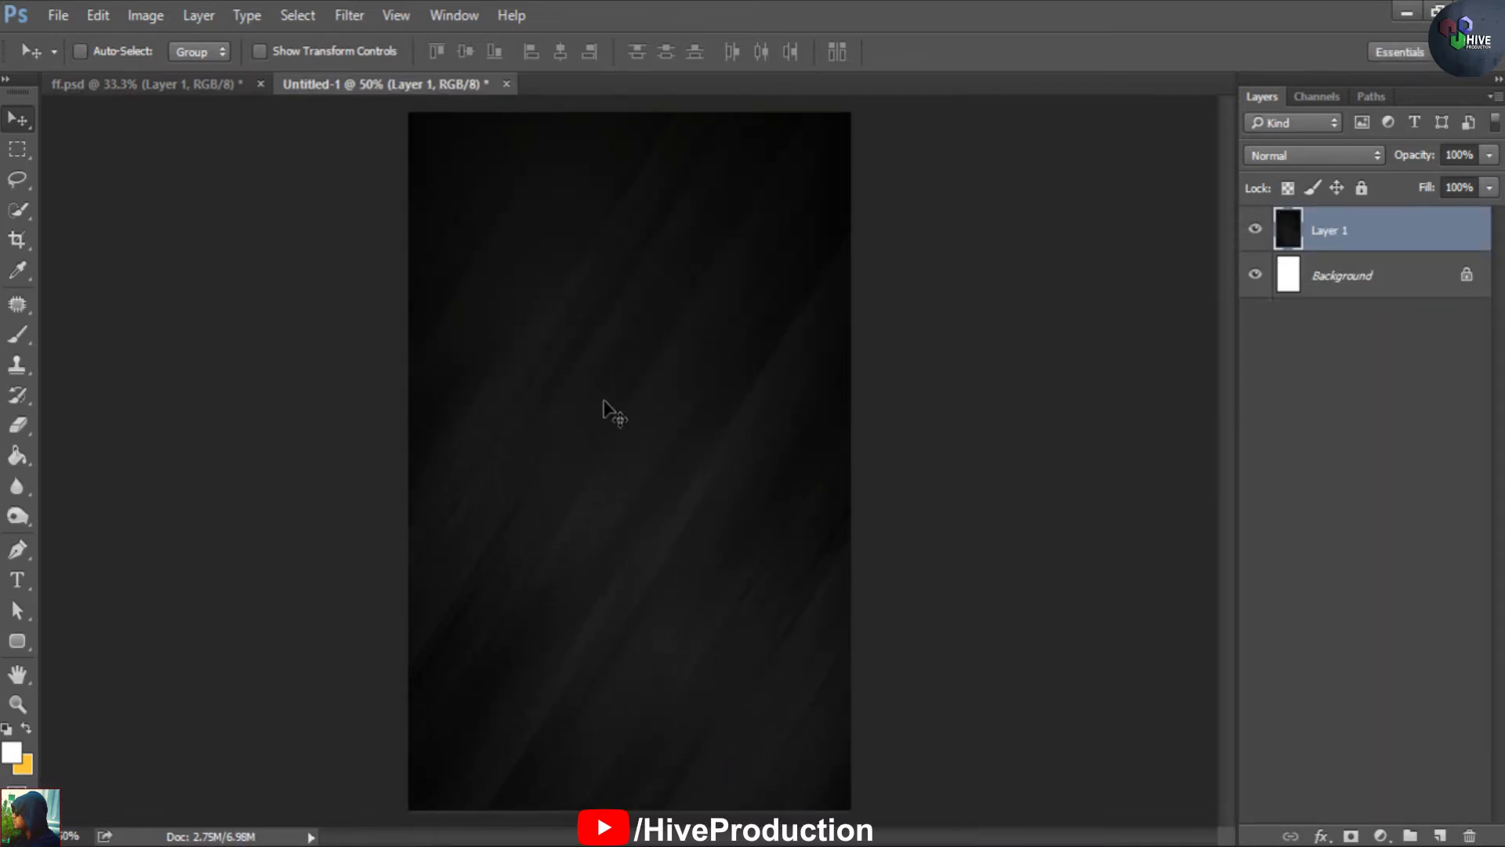
Copy the gold frame layers, Layer 2 copy through Vector Smart Object copy 3, from ff.psd into Untitled-1
click(184, 84)
click(1257, 665)
click(1257, 665)
click(1256, 619)
click(1256, 619)
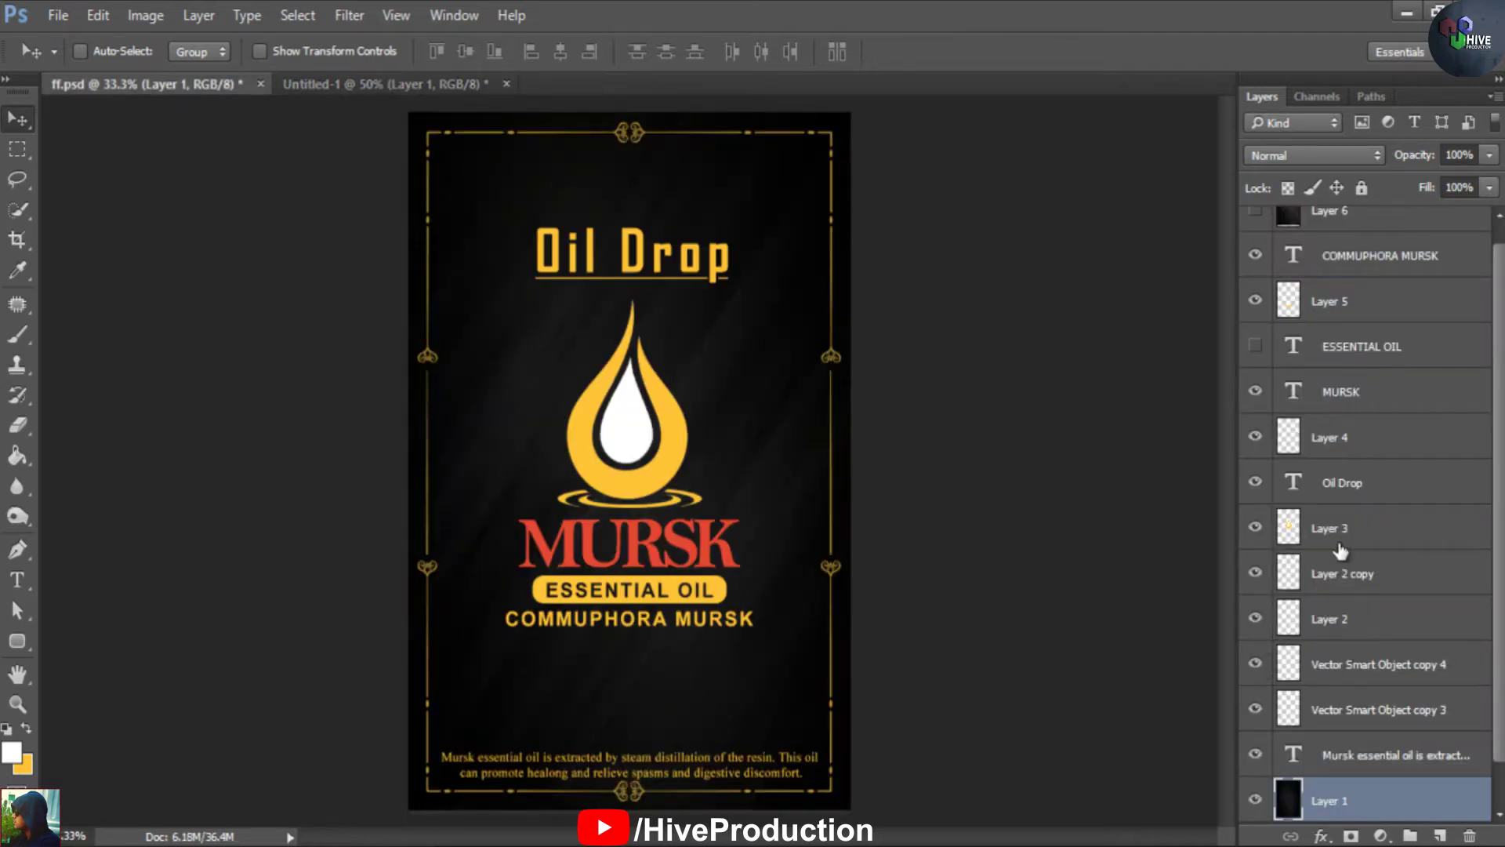
click(1342, 551)
click(1256, 574)
click(1257, 573)
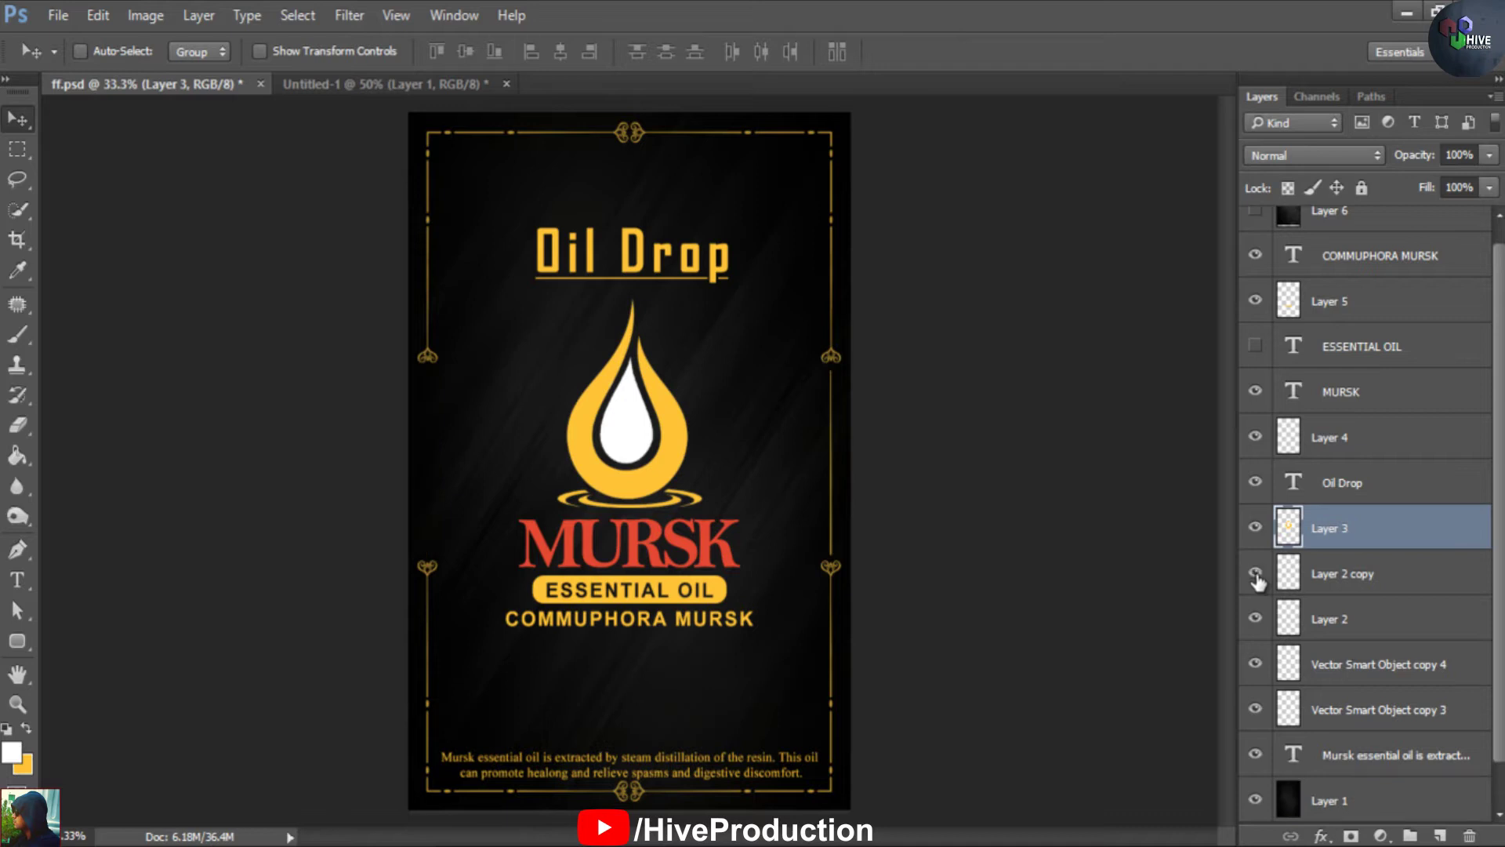
click(1354, 578)
shift+click(1358, 709)
drag(616, 140, 674, 141)
Scale the gold frame layers to about 67.8% and position them within the canvas edges
key(ctrl+t)
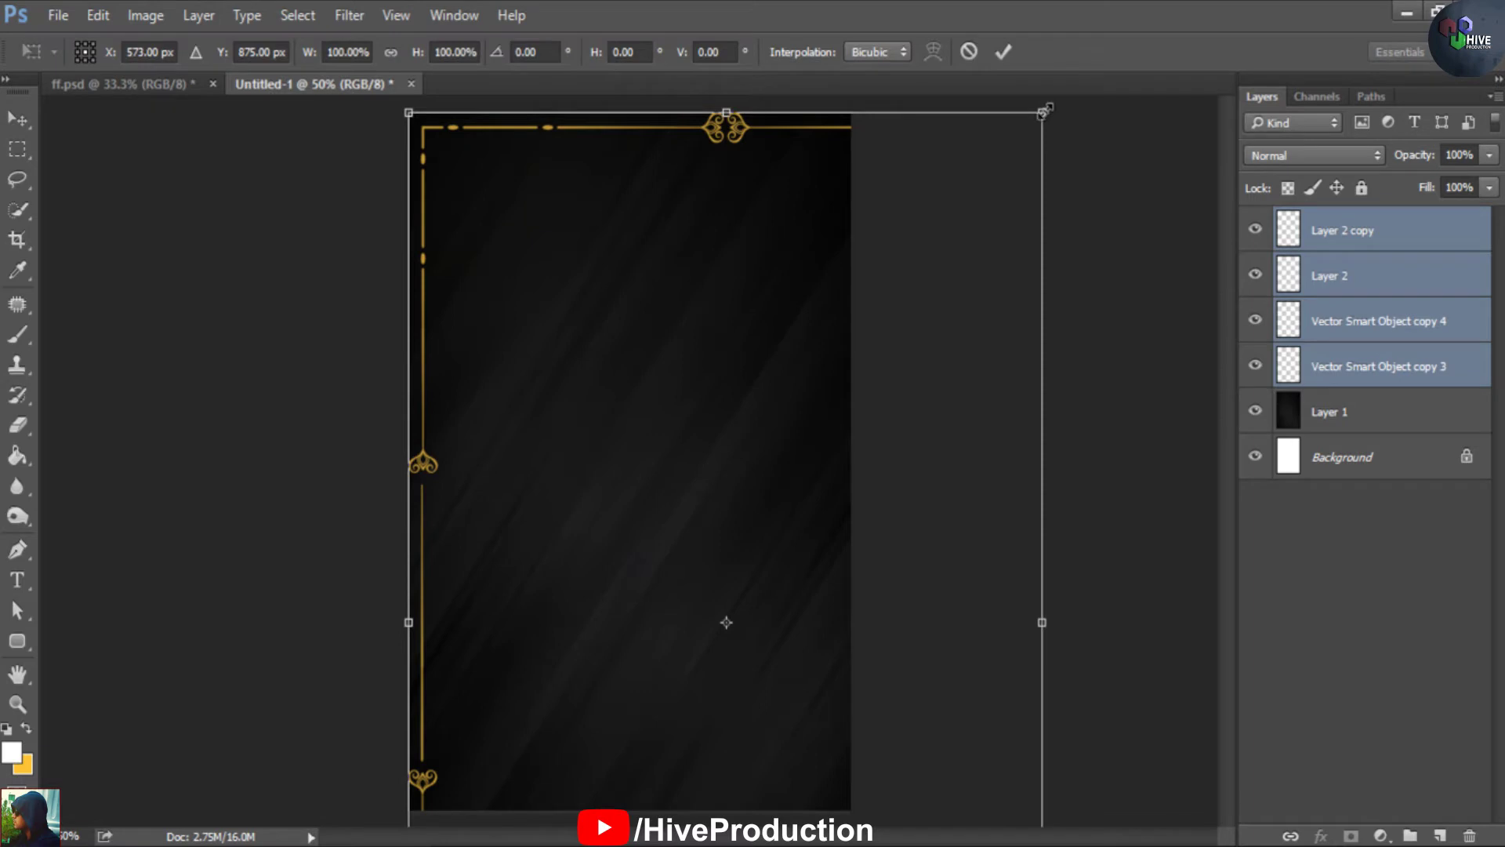
drag(1045, 110, 954, 257)
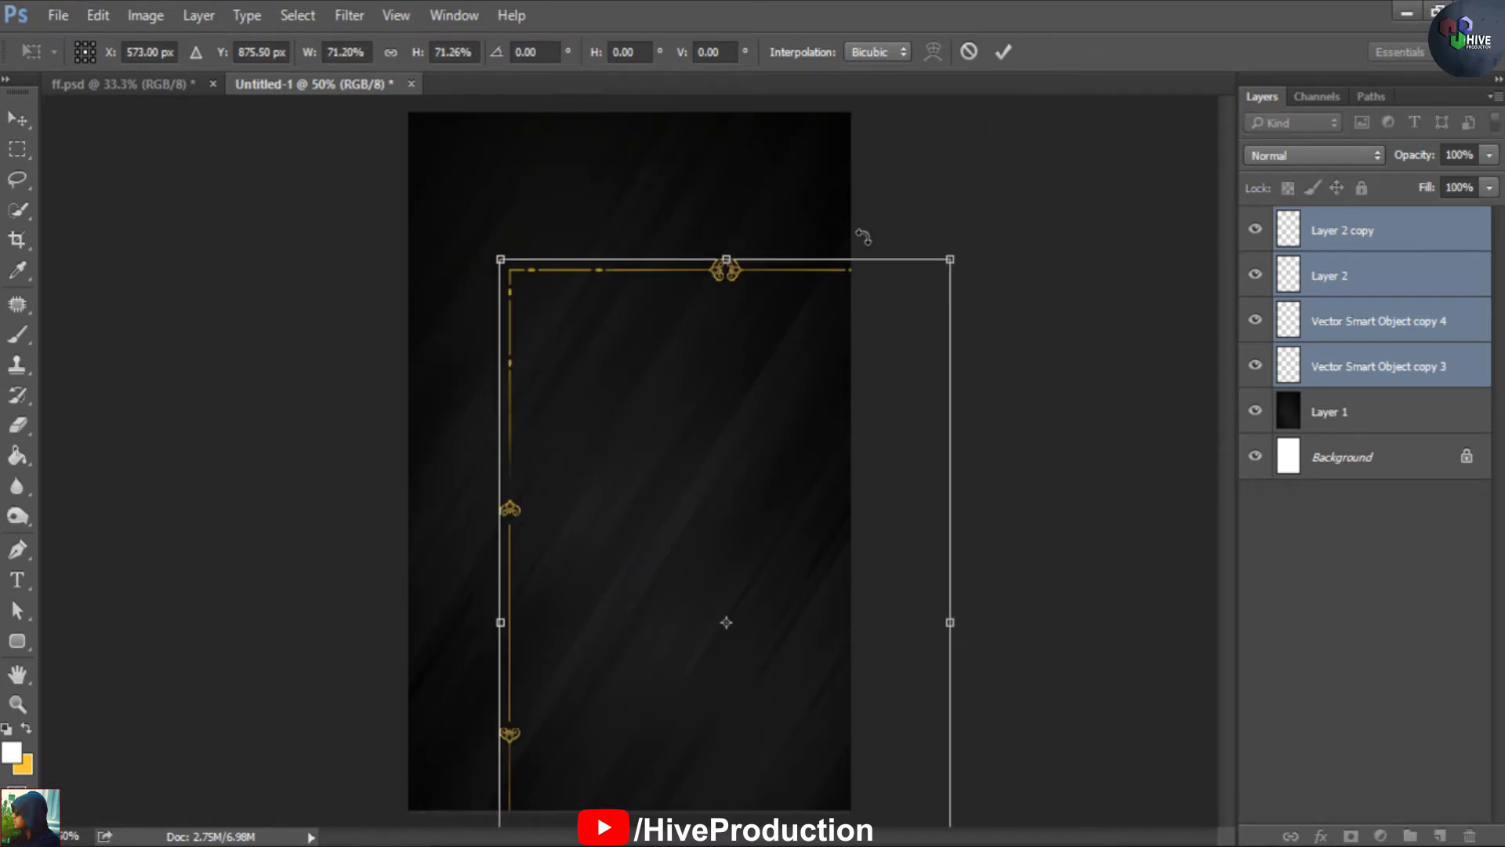
drag(773, 283, 685, 136)
drag(867, 116, 765, 141)
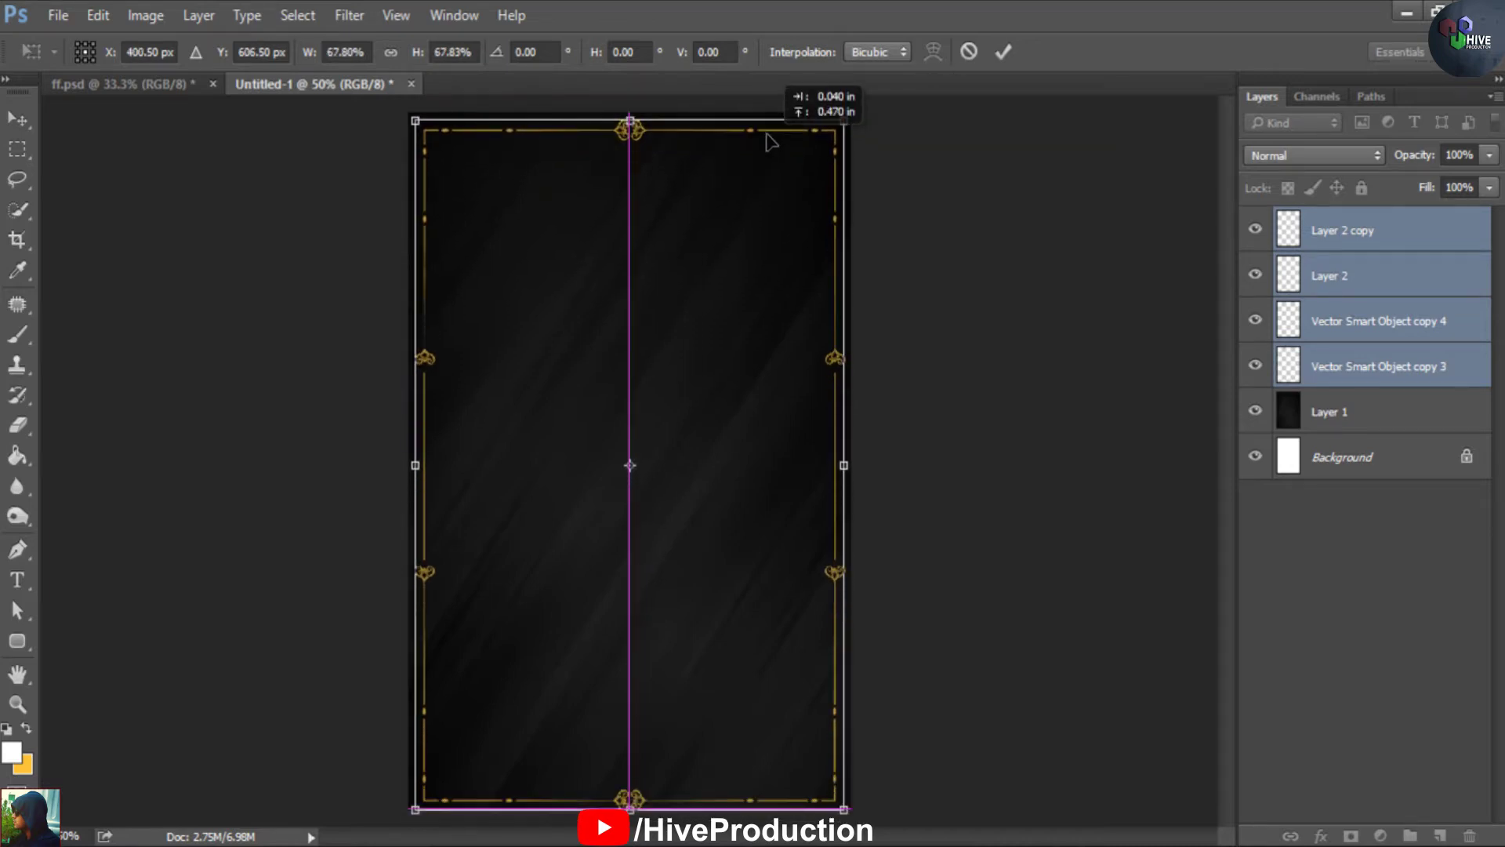
key(Return)
key(Up)
key(Up)
key(Up)
key(Left)
key(Left)
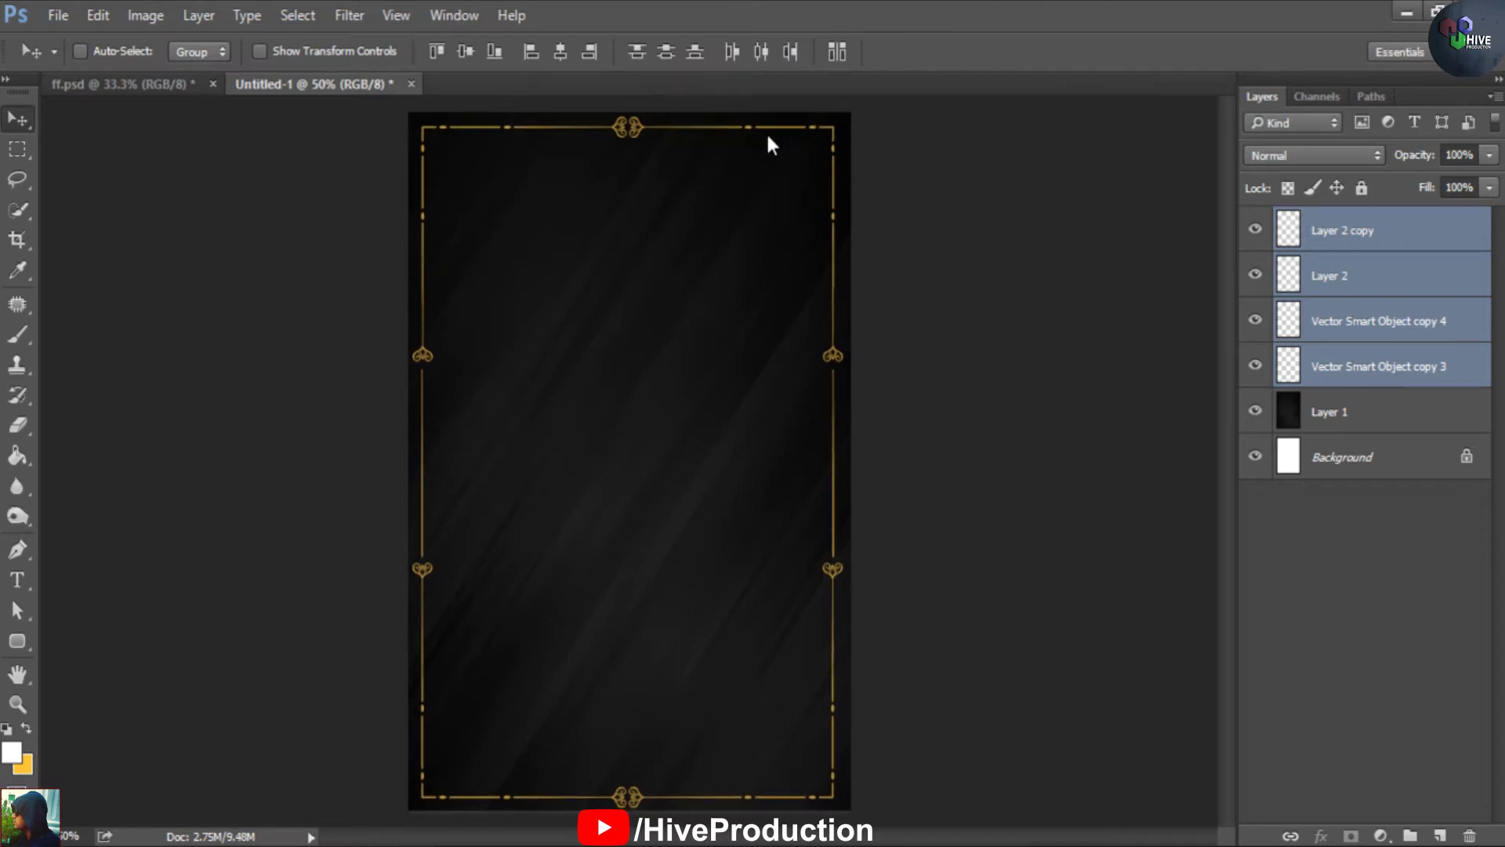
key(Up)
key(Up)
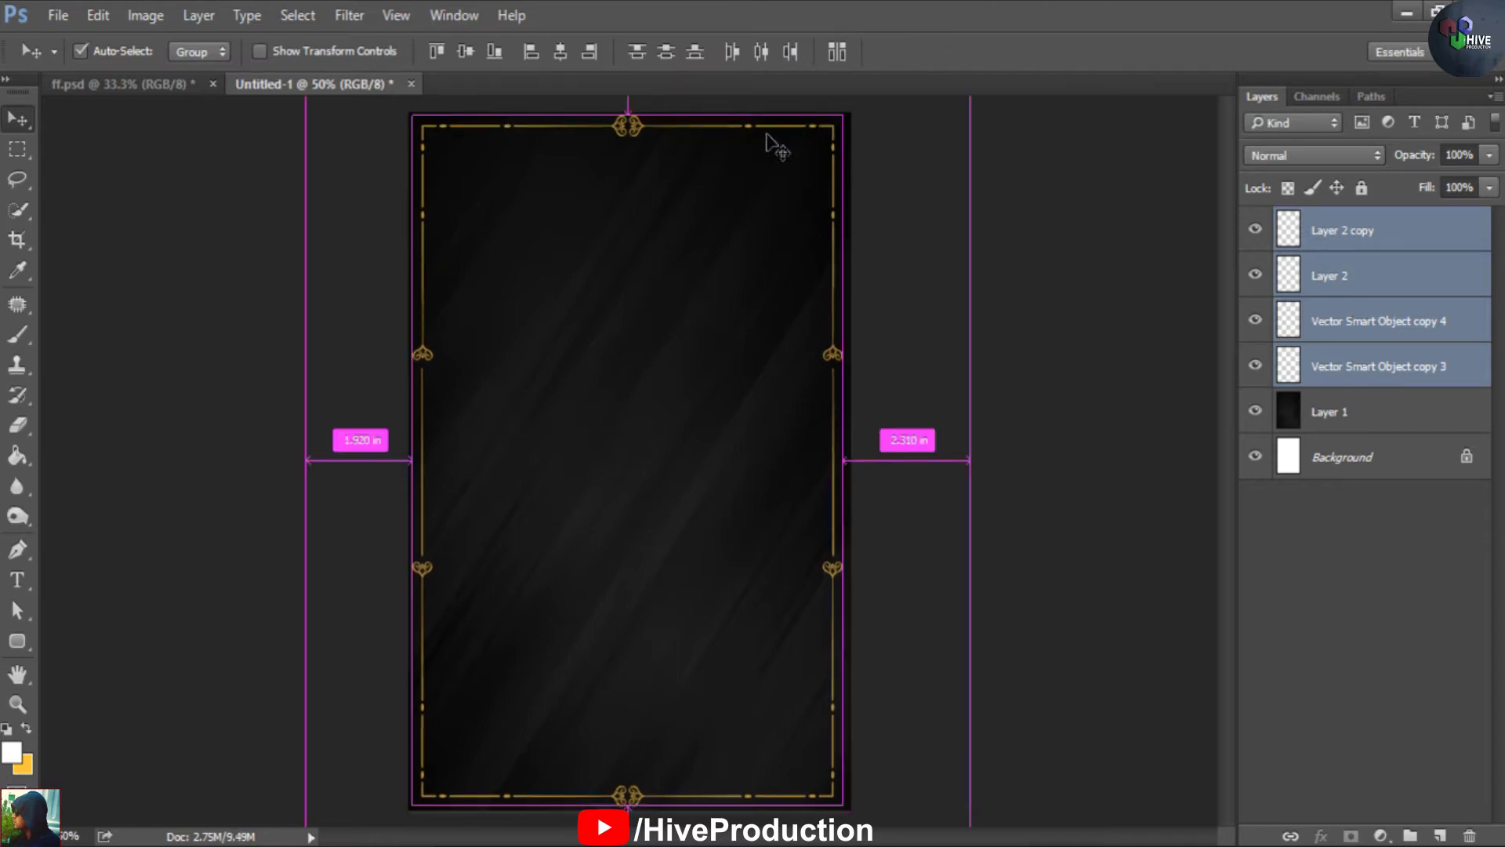
Shrink the gold frame slightly more, center it with an even margin around the canvas, and deselect its layers
key(ctrl+t)
drag(842, 115, 842, 128)
key(Return)
key(Down)
key(Down)
key(Right)
key(Right)
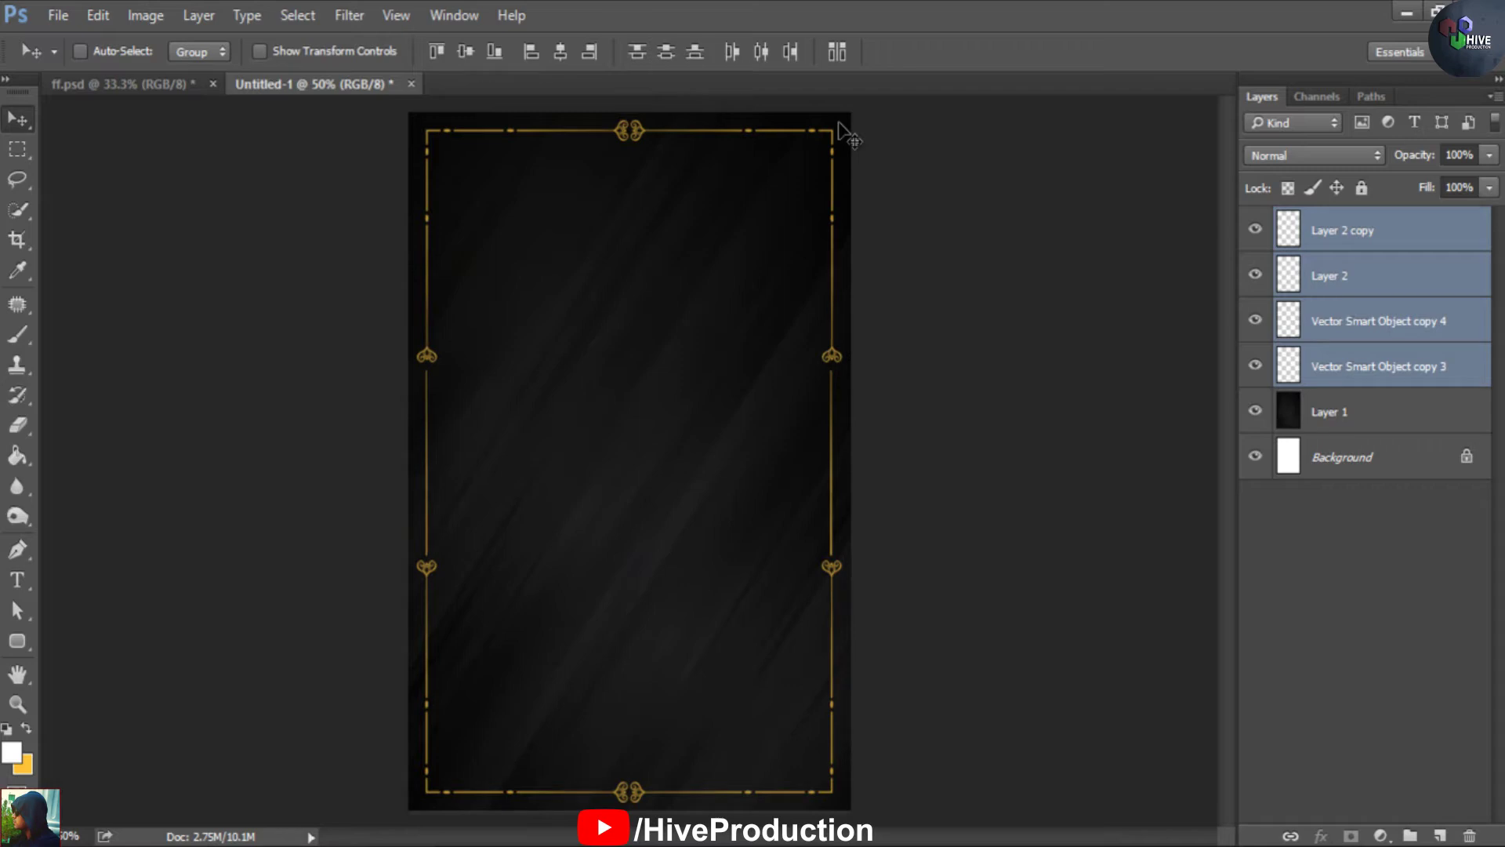
click(1426, 584)
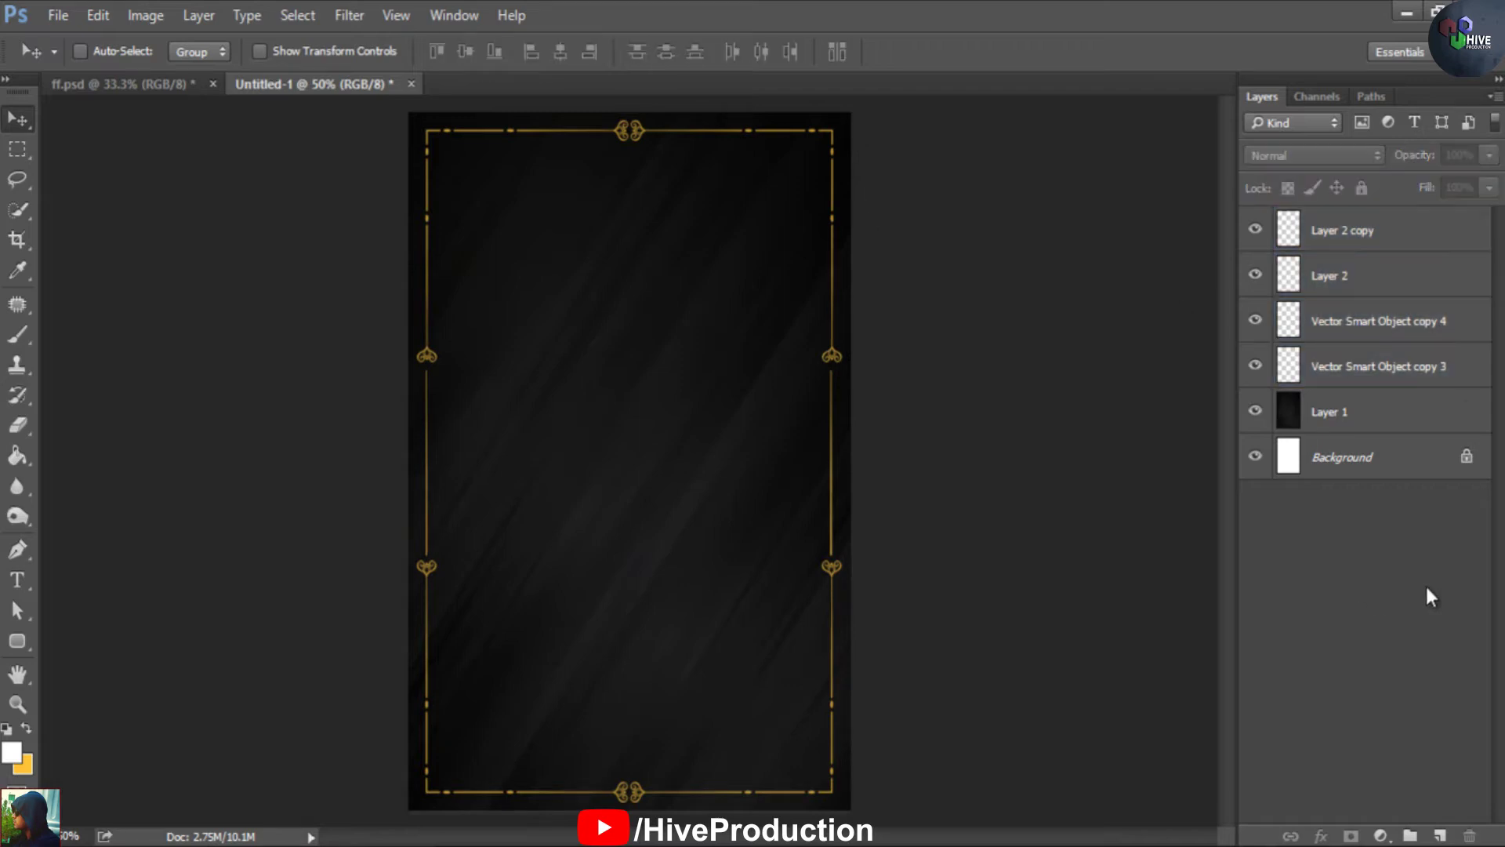
Open Capture.JPG and convert its locked background into a regular layer named Layer 0
click(55, 20)
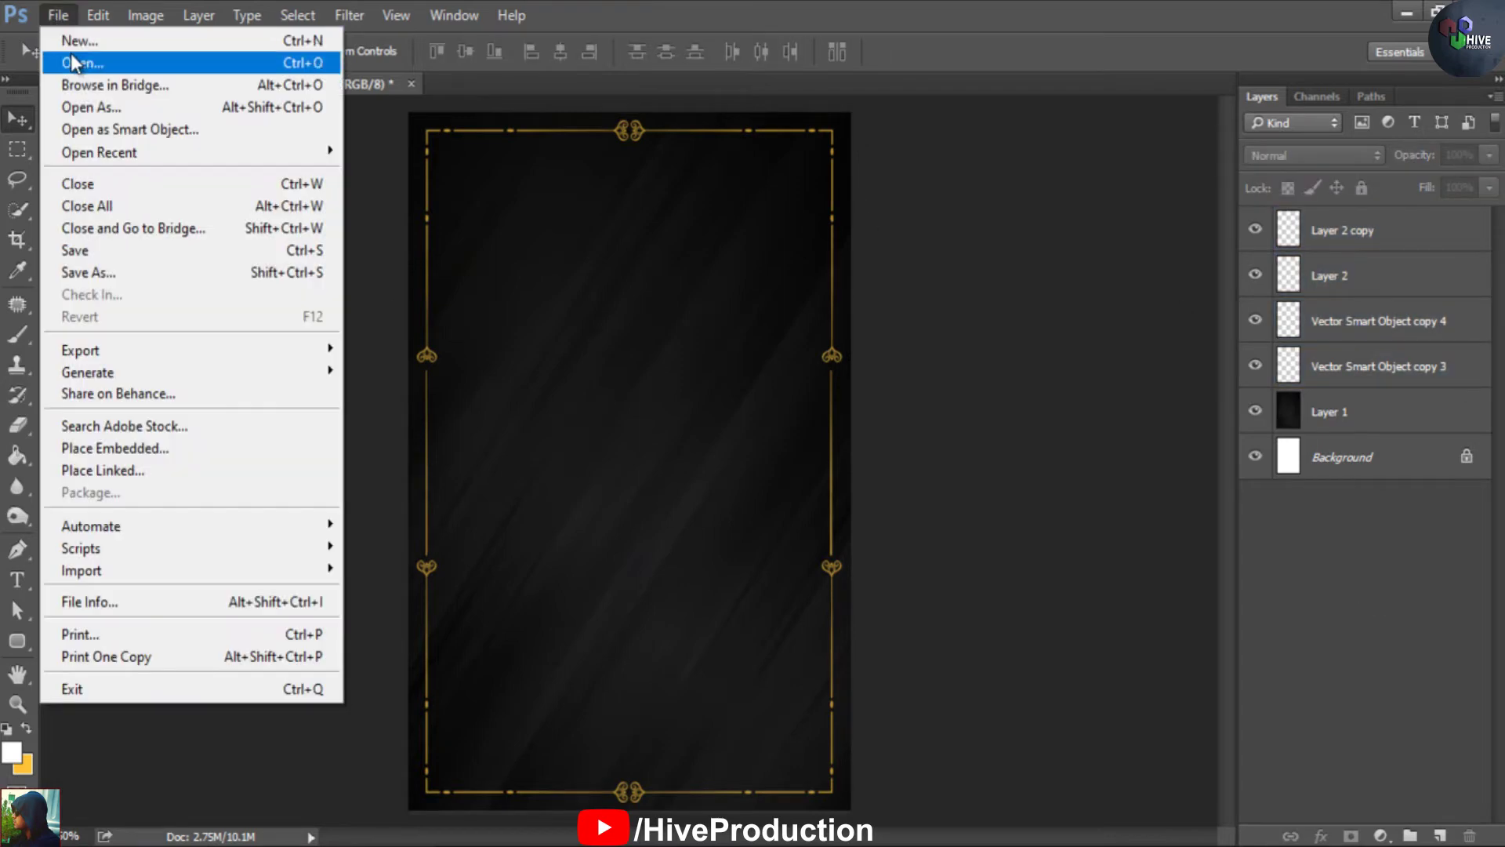
click(72, 62)
double_click(976, 376)
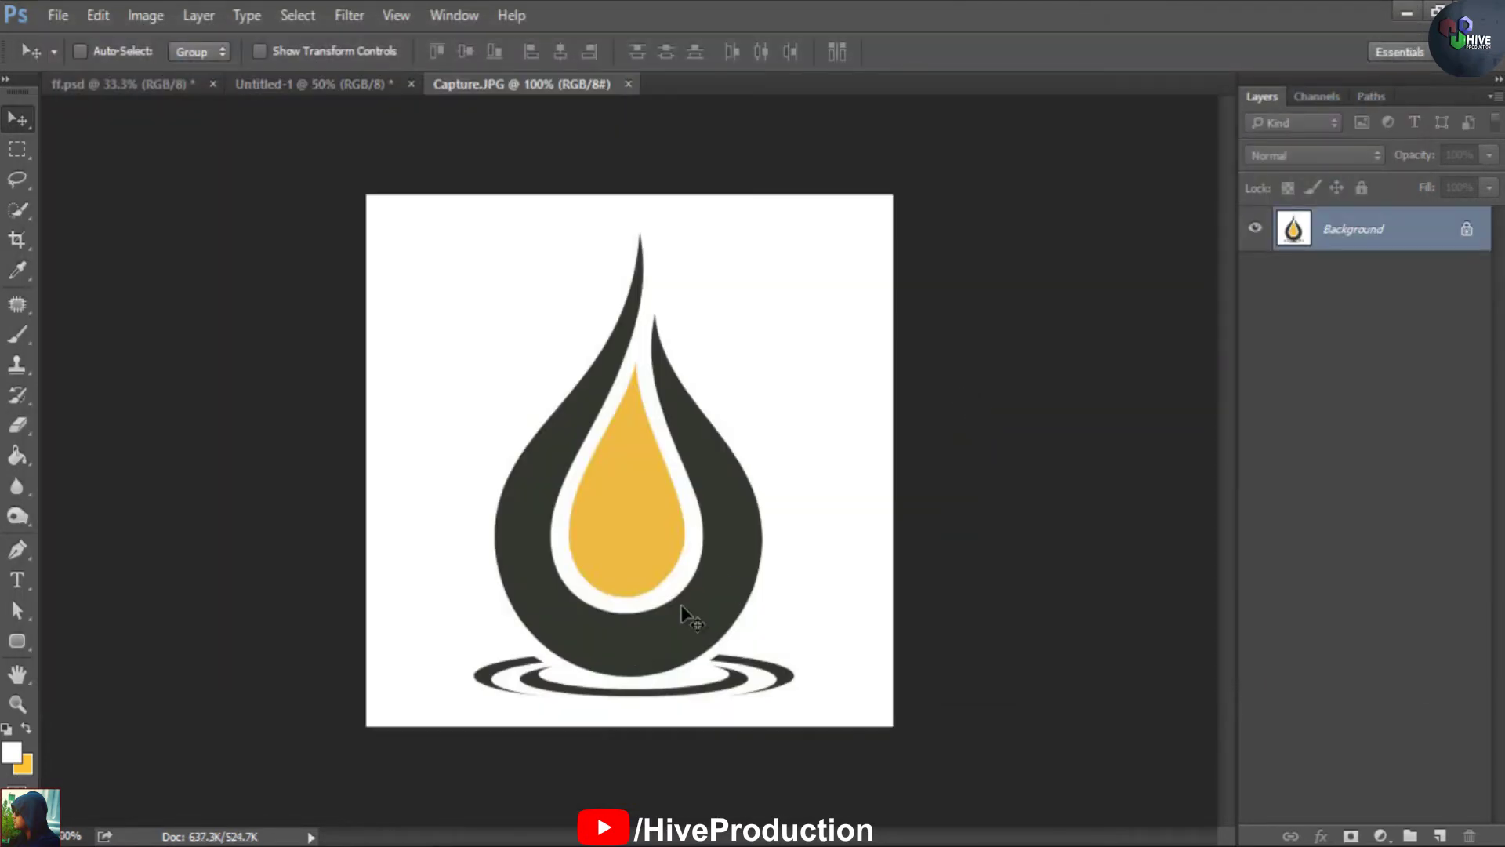
double_click(1346, 247)
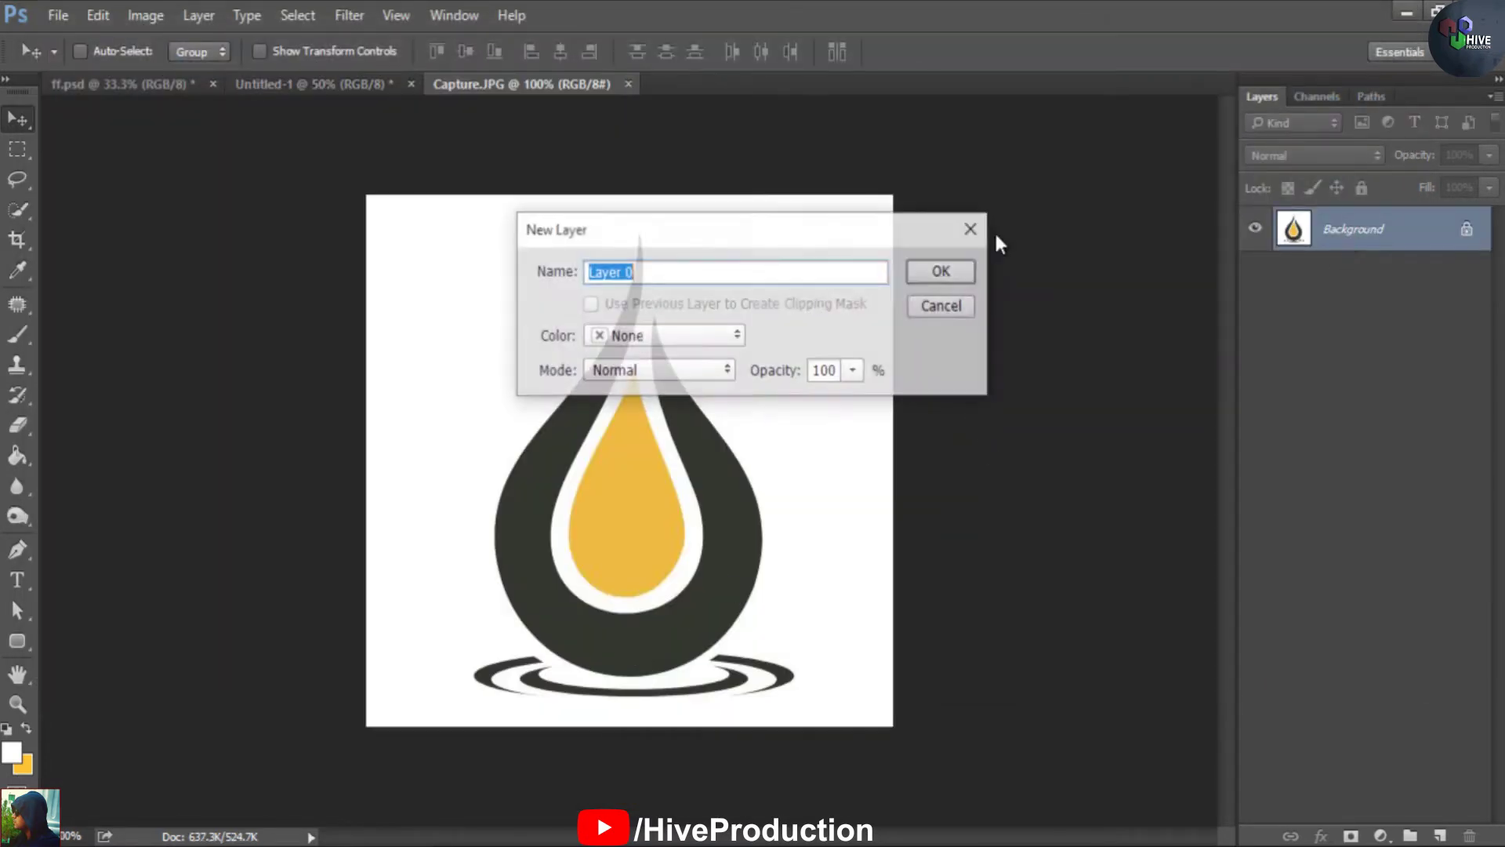
click(945, 269)
Sample a small white area beside the drop logo, extend the selection to similar pixels, and delete the white
key(m)
drag(494, 318, 450, 264)
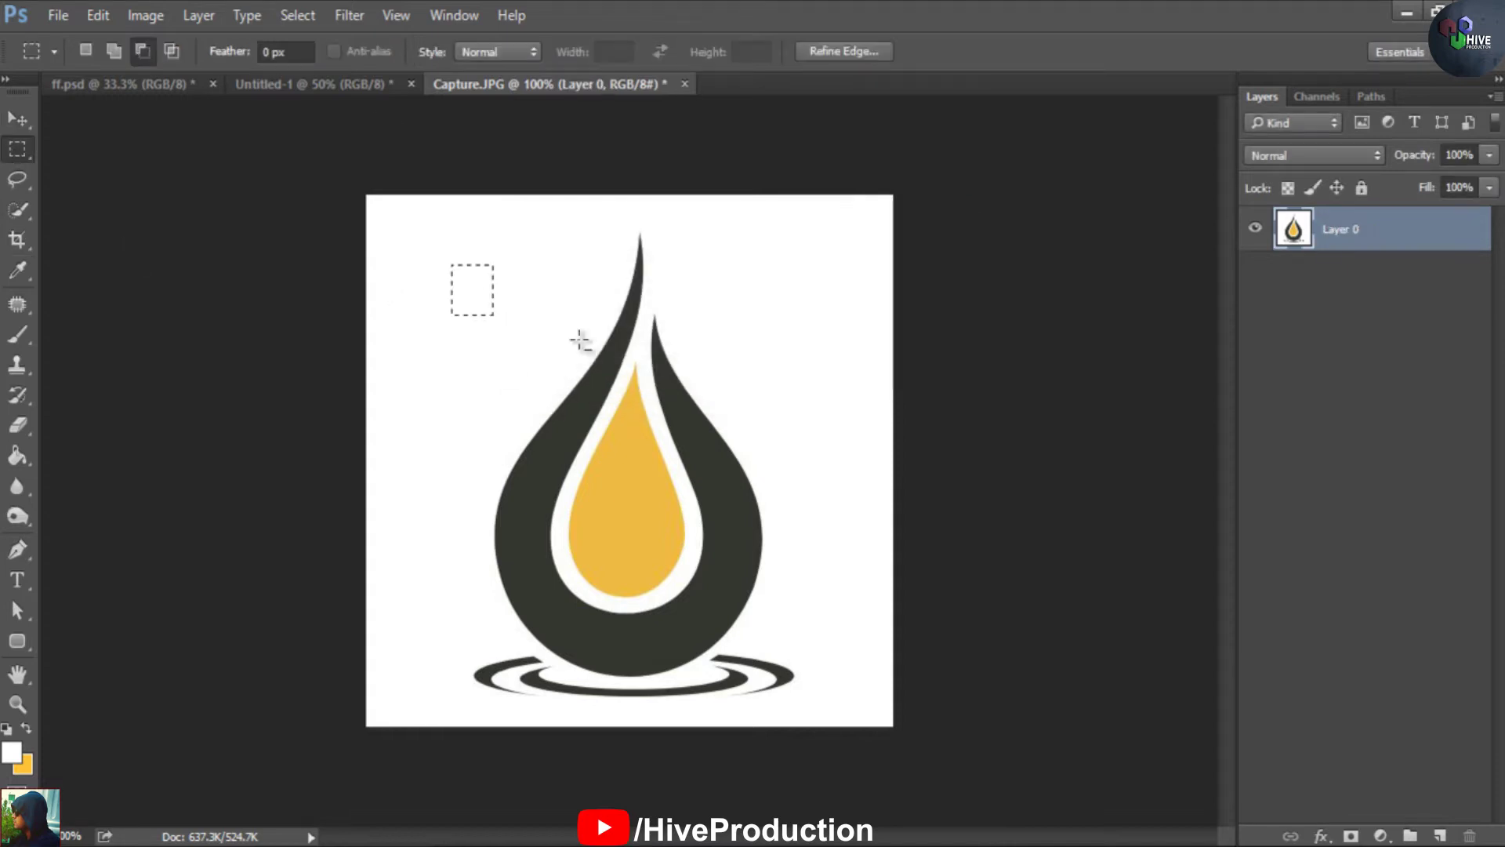
click(294, 14)
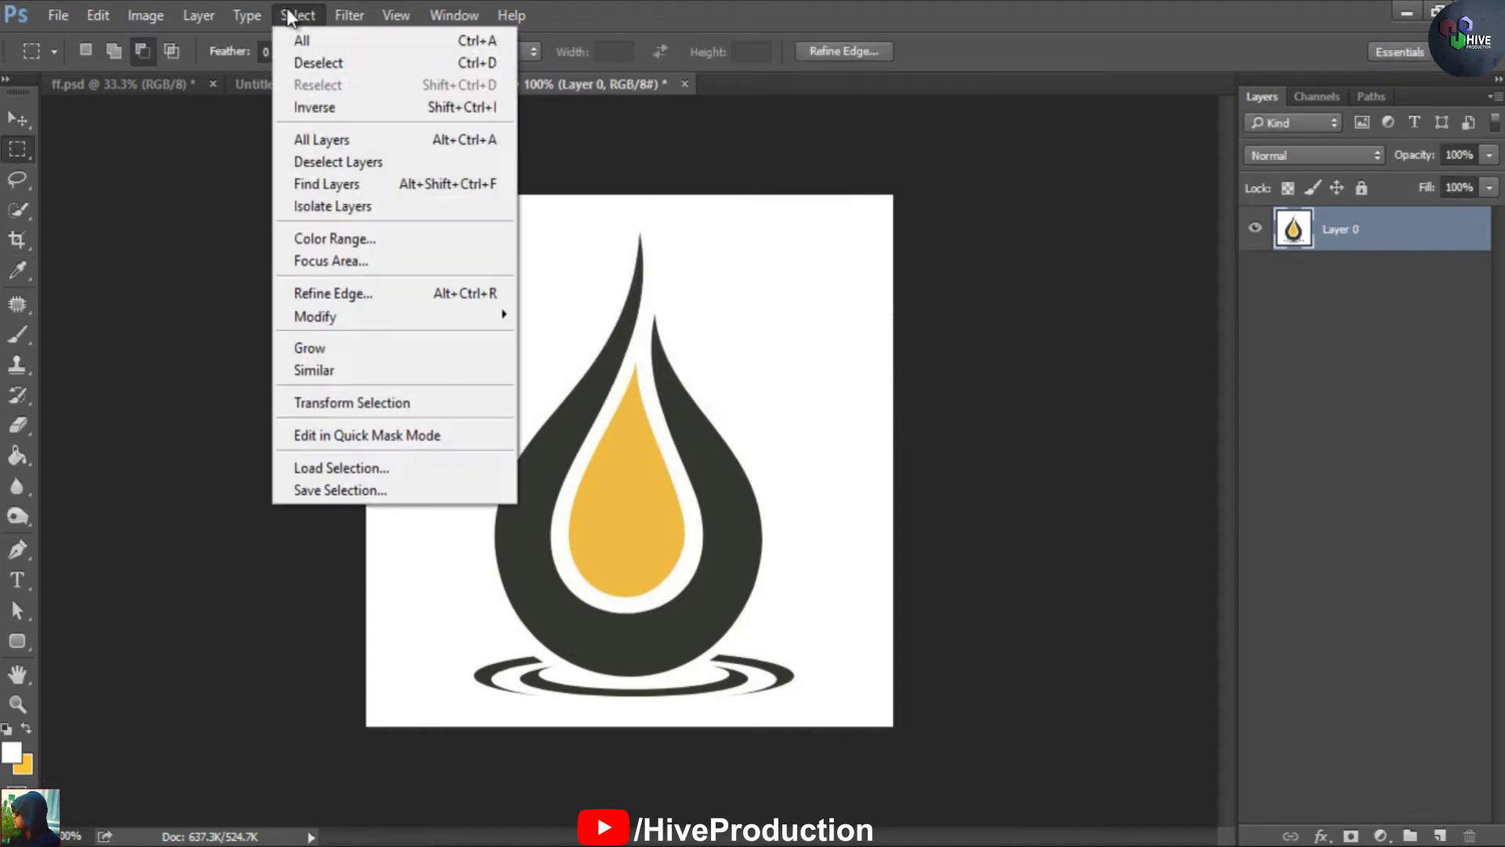
click(393, 373)
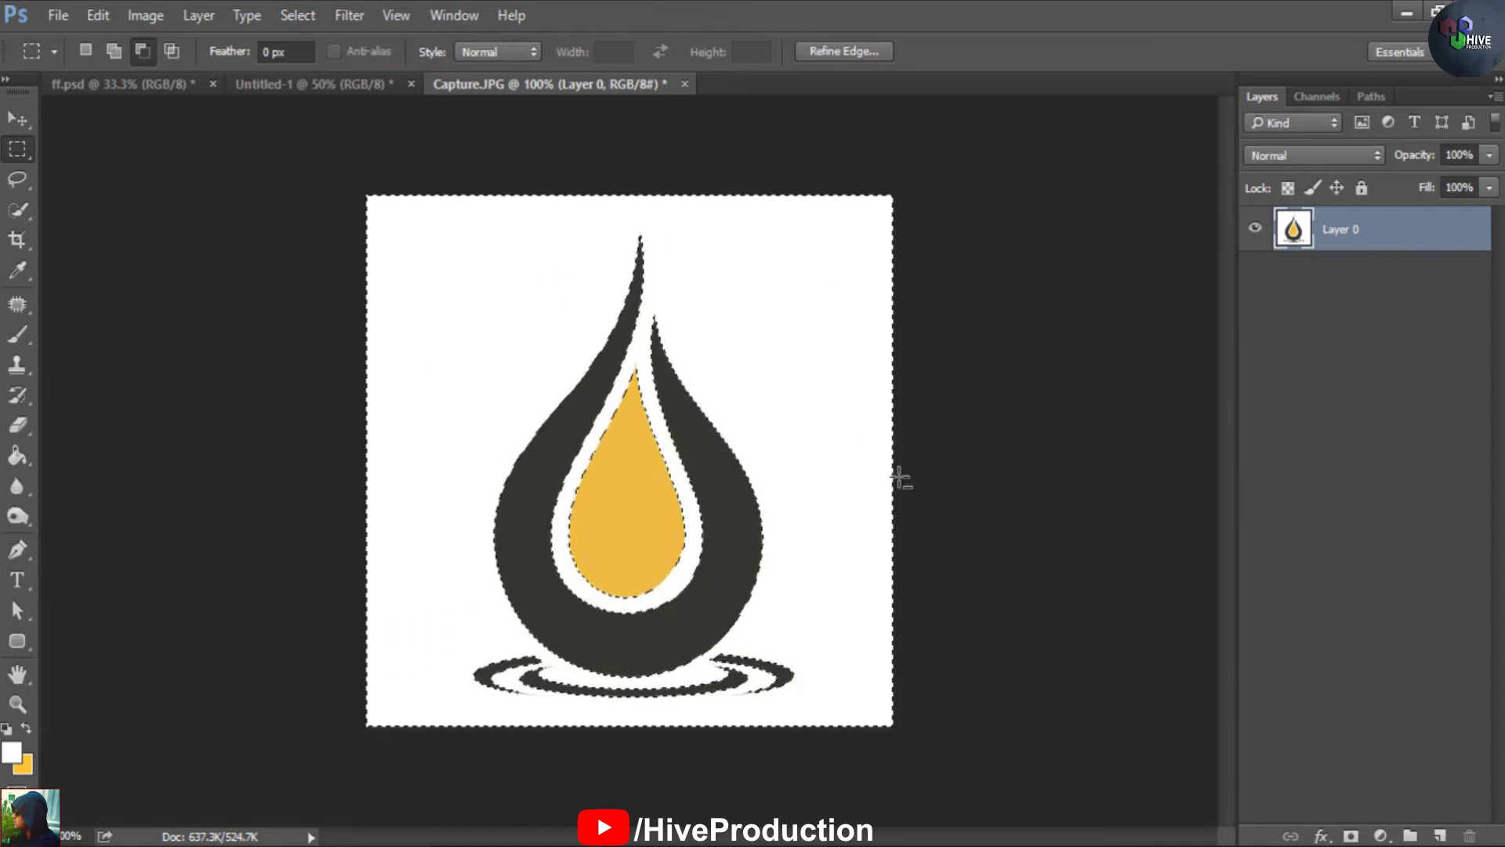
click(16, 124)
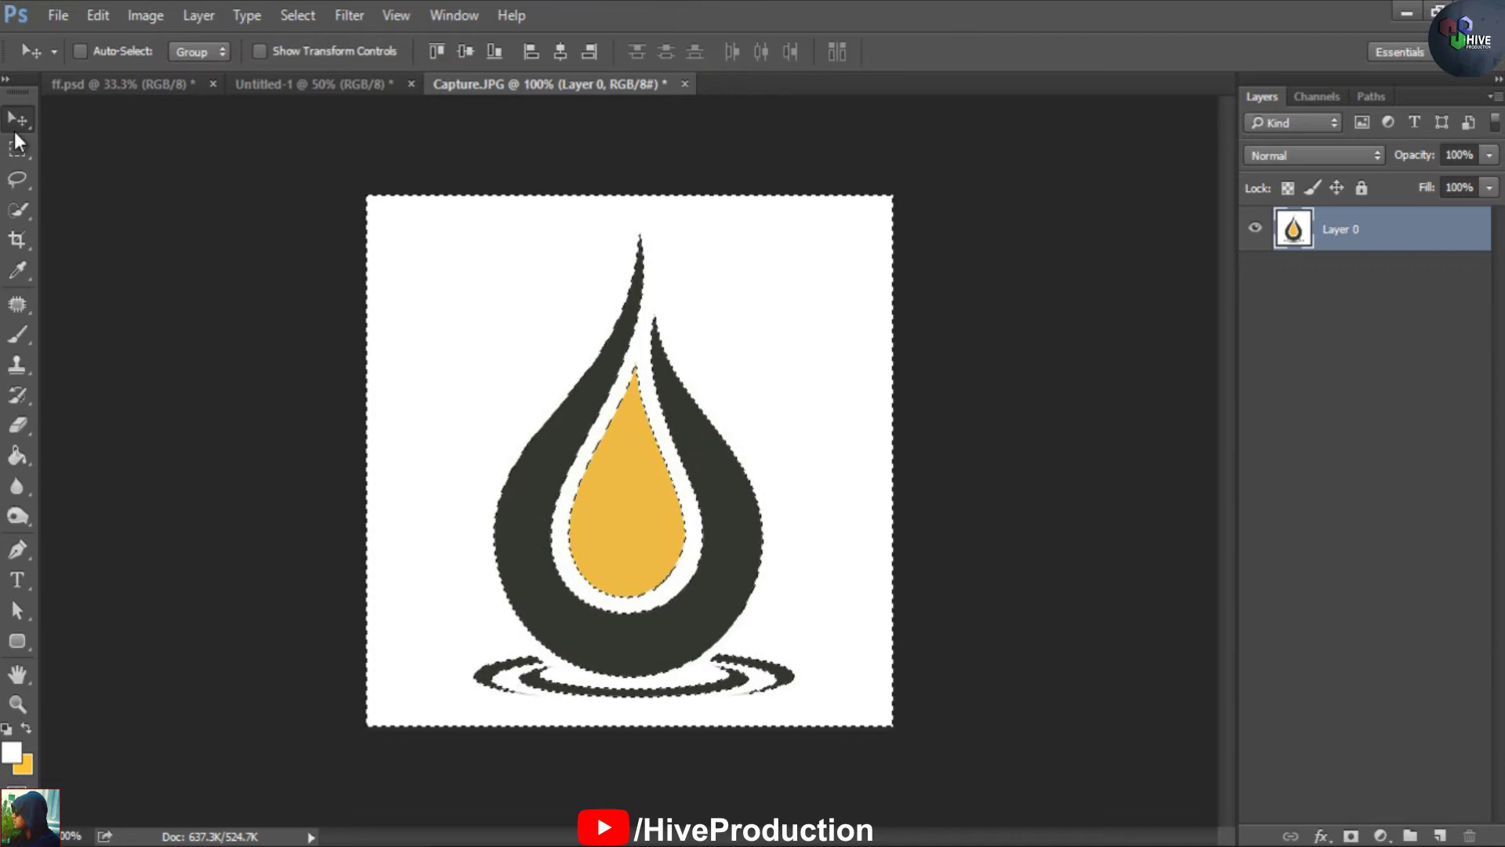
key(Delete)
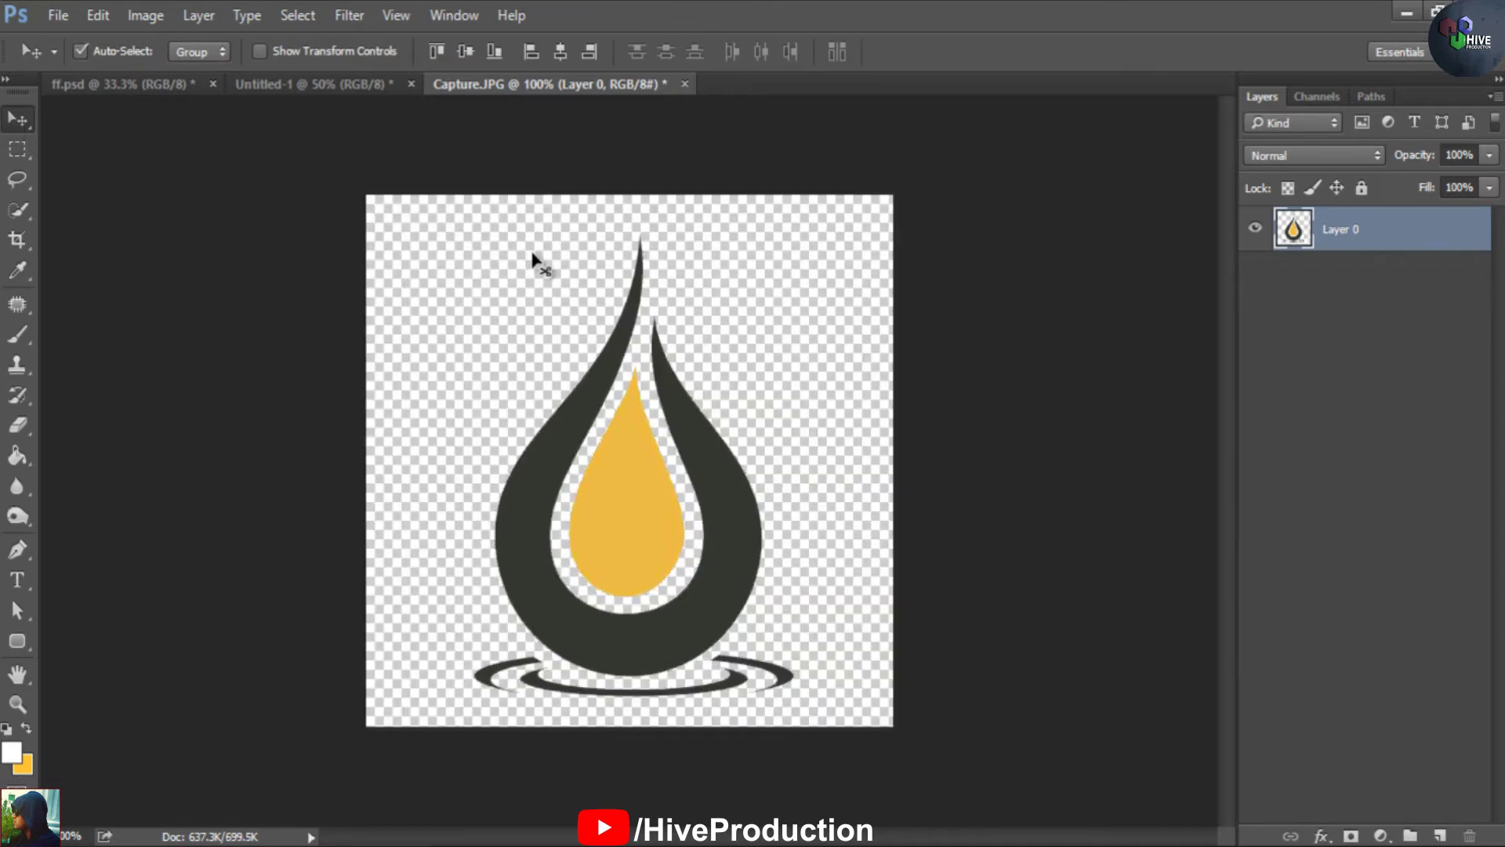
Copy the drop logo into the middle of the Untitled-1 frame and fill its shape with the yellow background color
drag(621, 560, 619, 464)
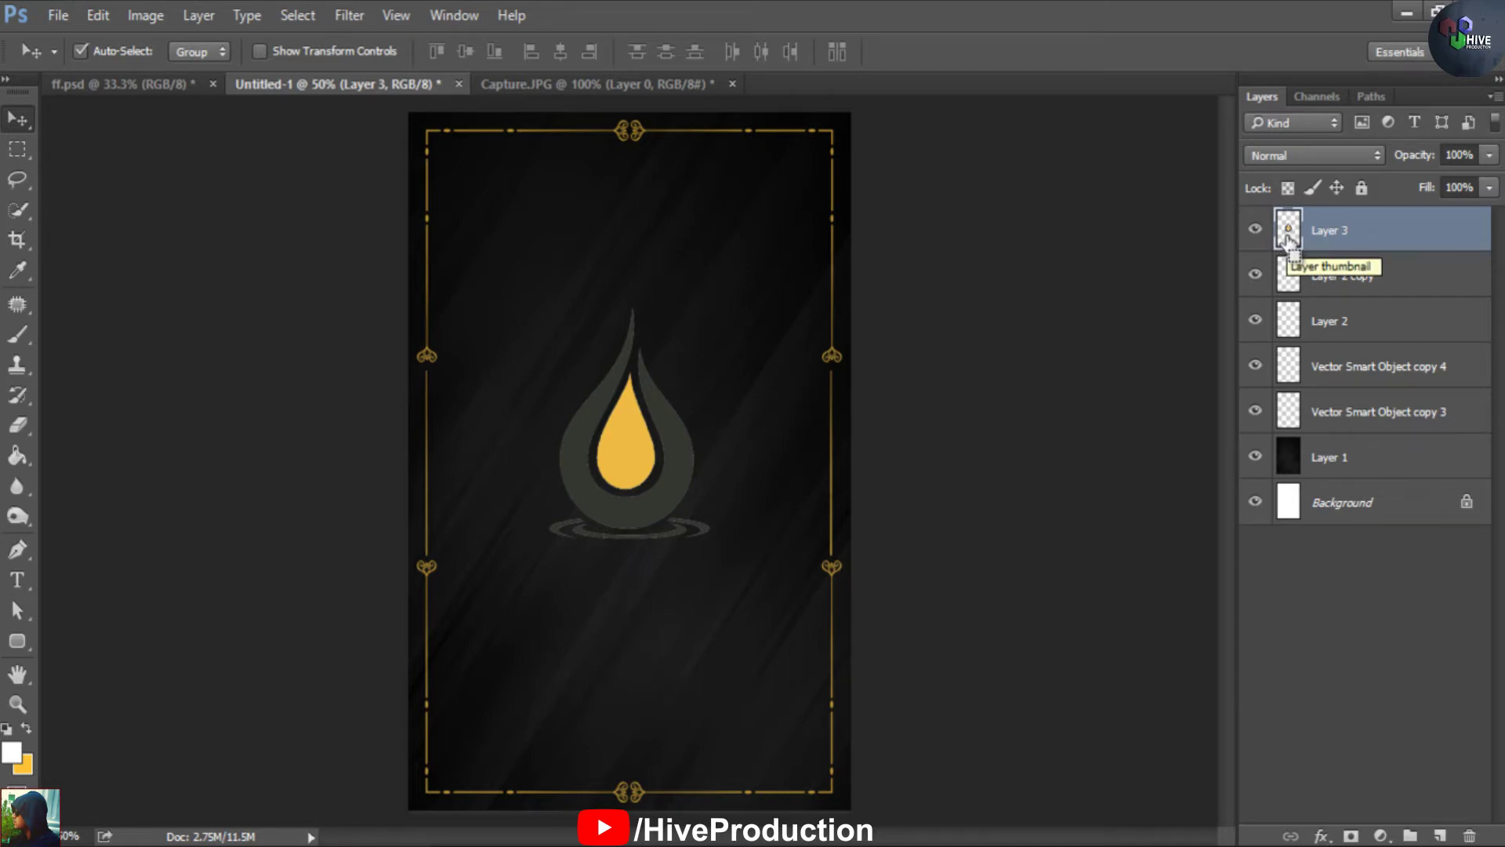
ctrl+click(1287, 239)
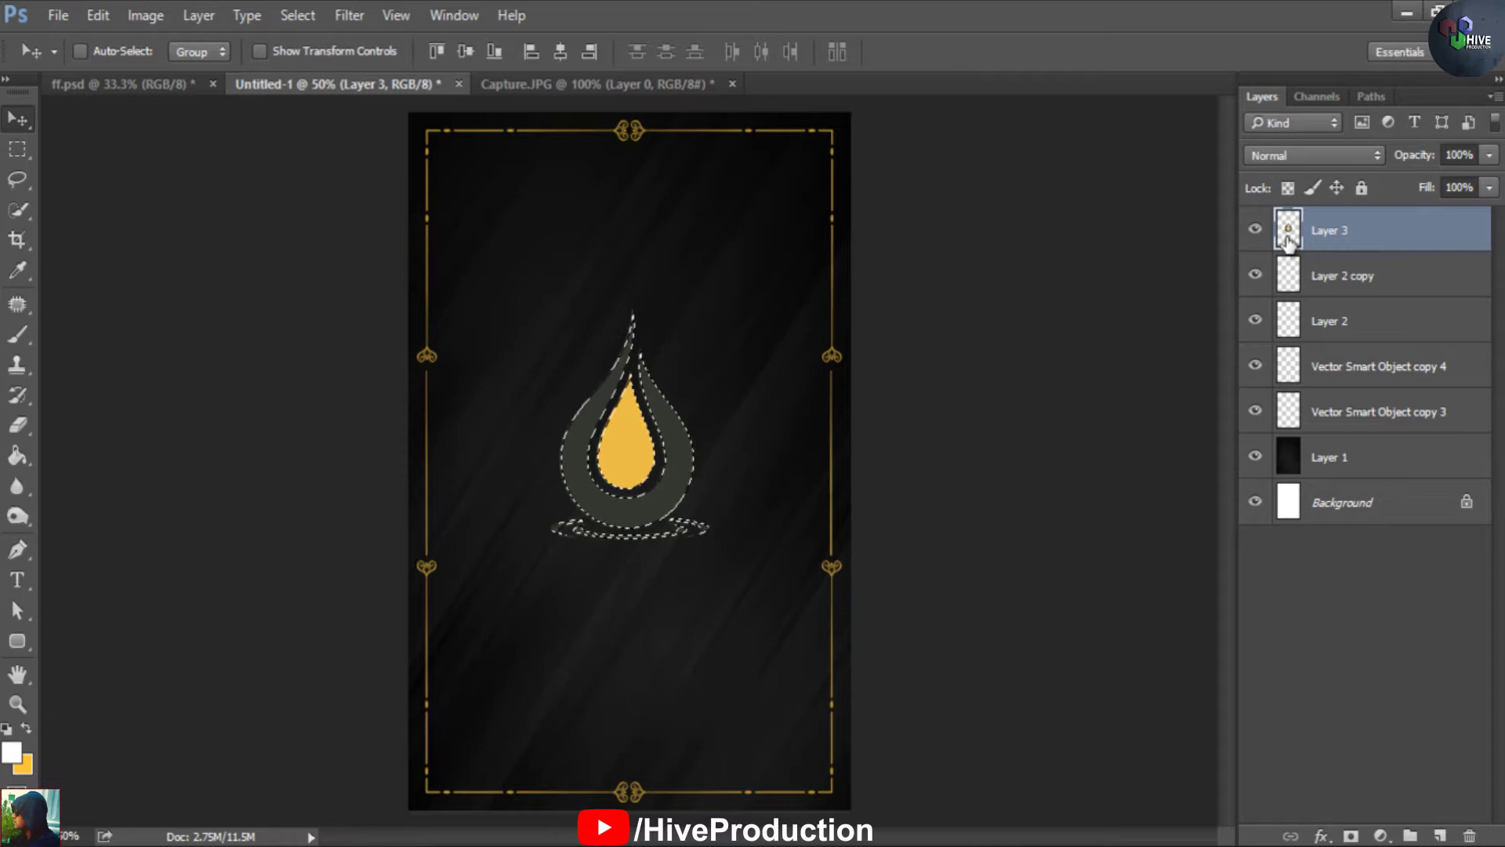
key(ctrl+BackSpace)
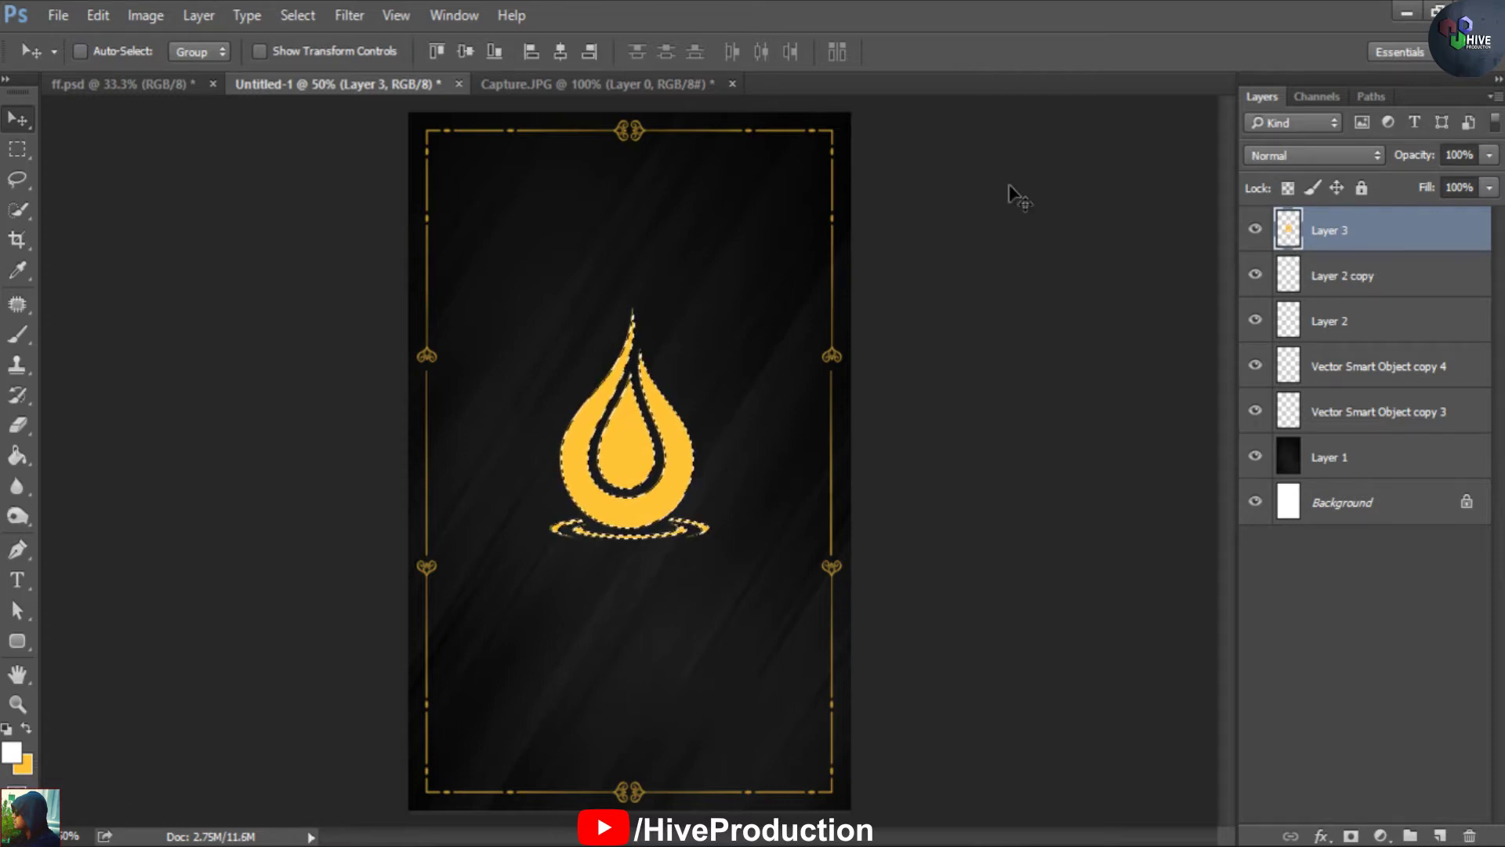
Paint the logo's inner drop white with the Brush inside the selection, and deselect
click(19, 337)
click(65, 331)
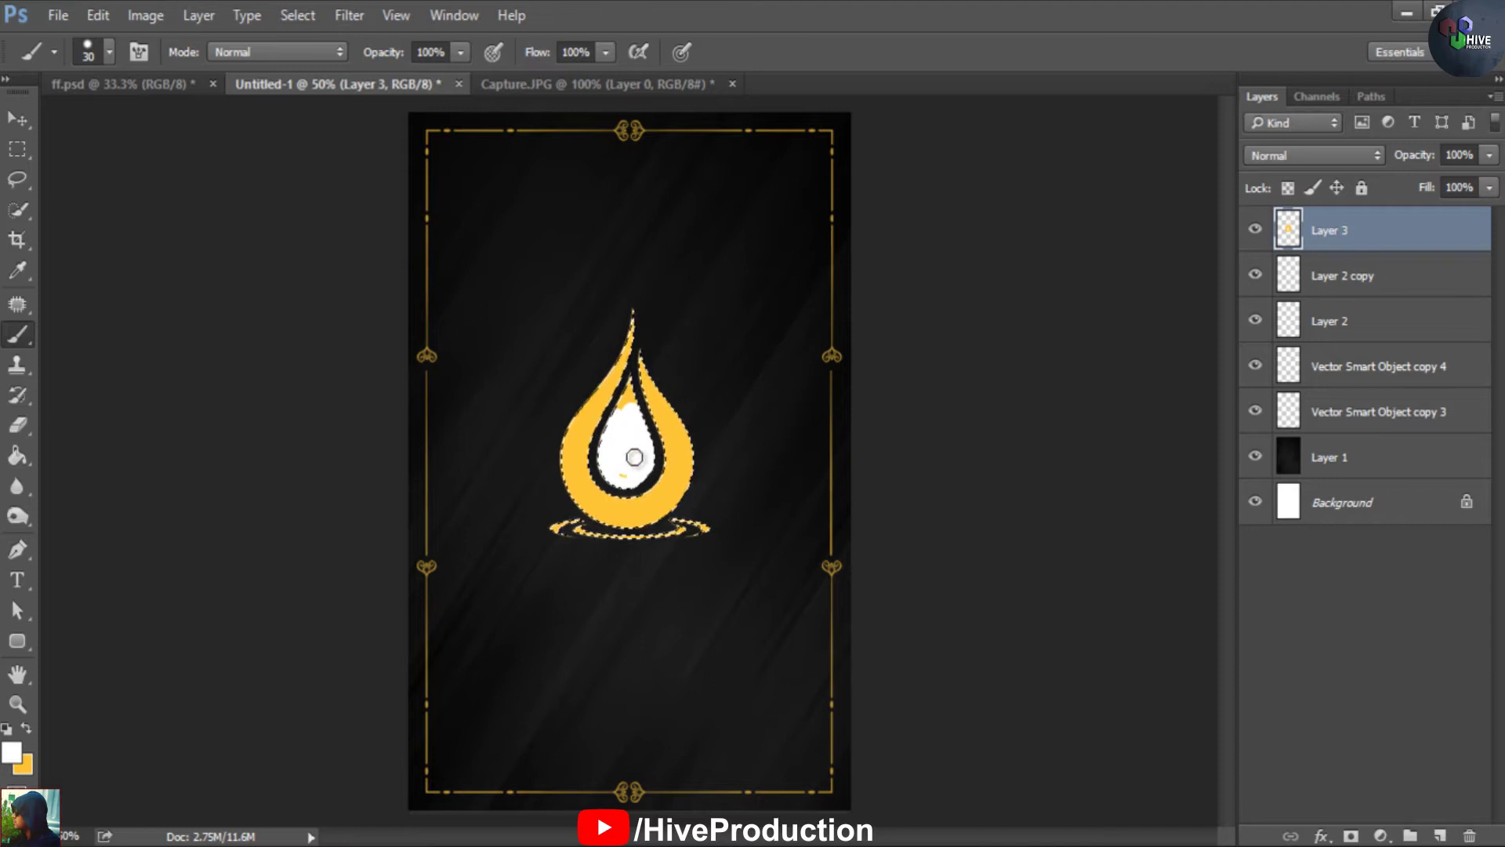
key(ctrl+plus)
key(ctrl+plus)
key(ctrl+plus)
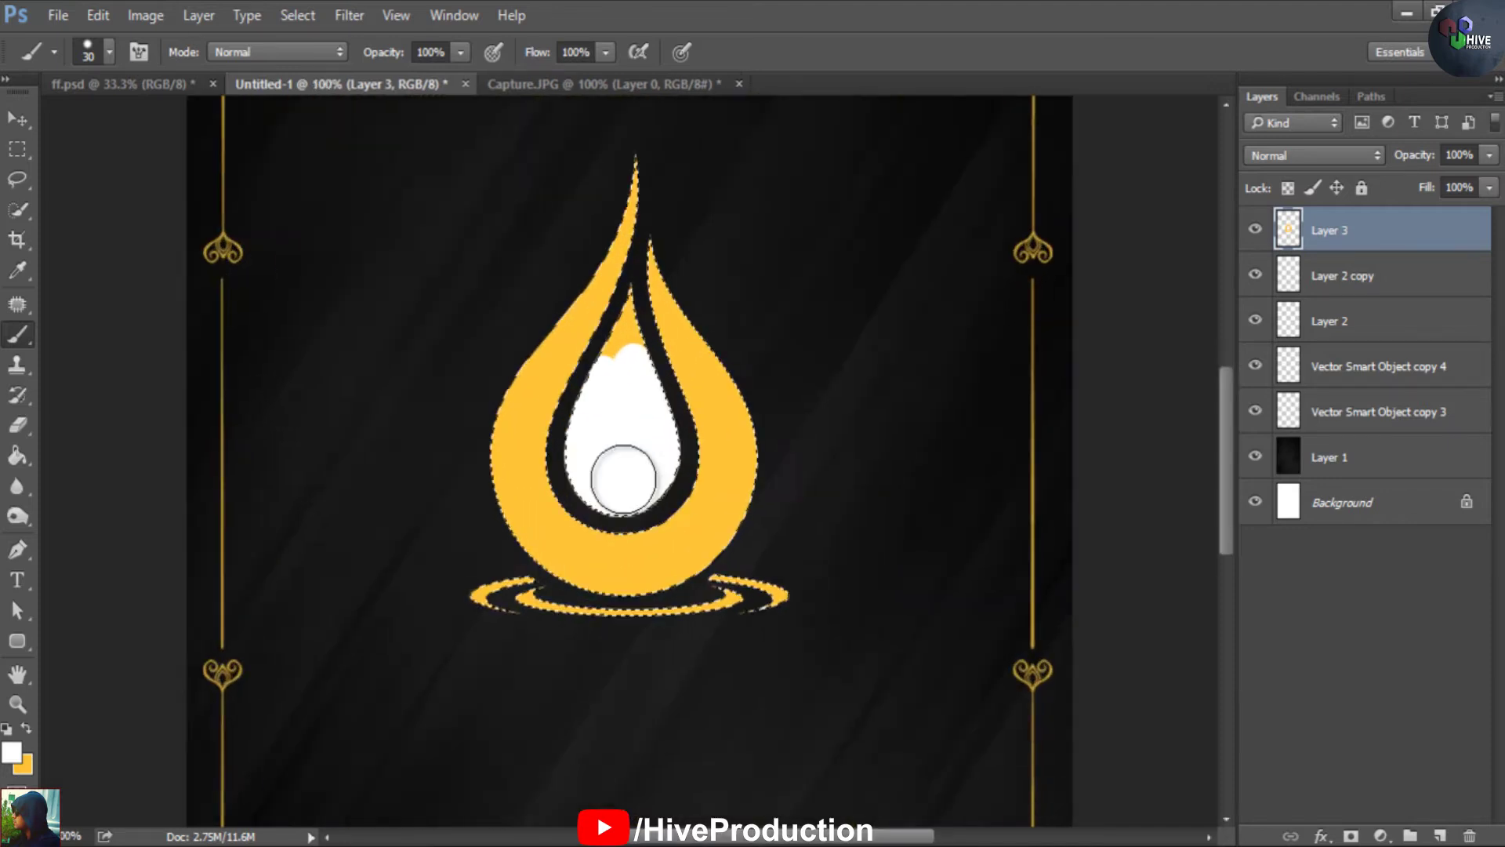
scroll(591, 403, up, 3)
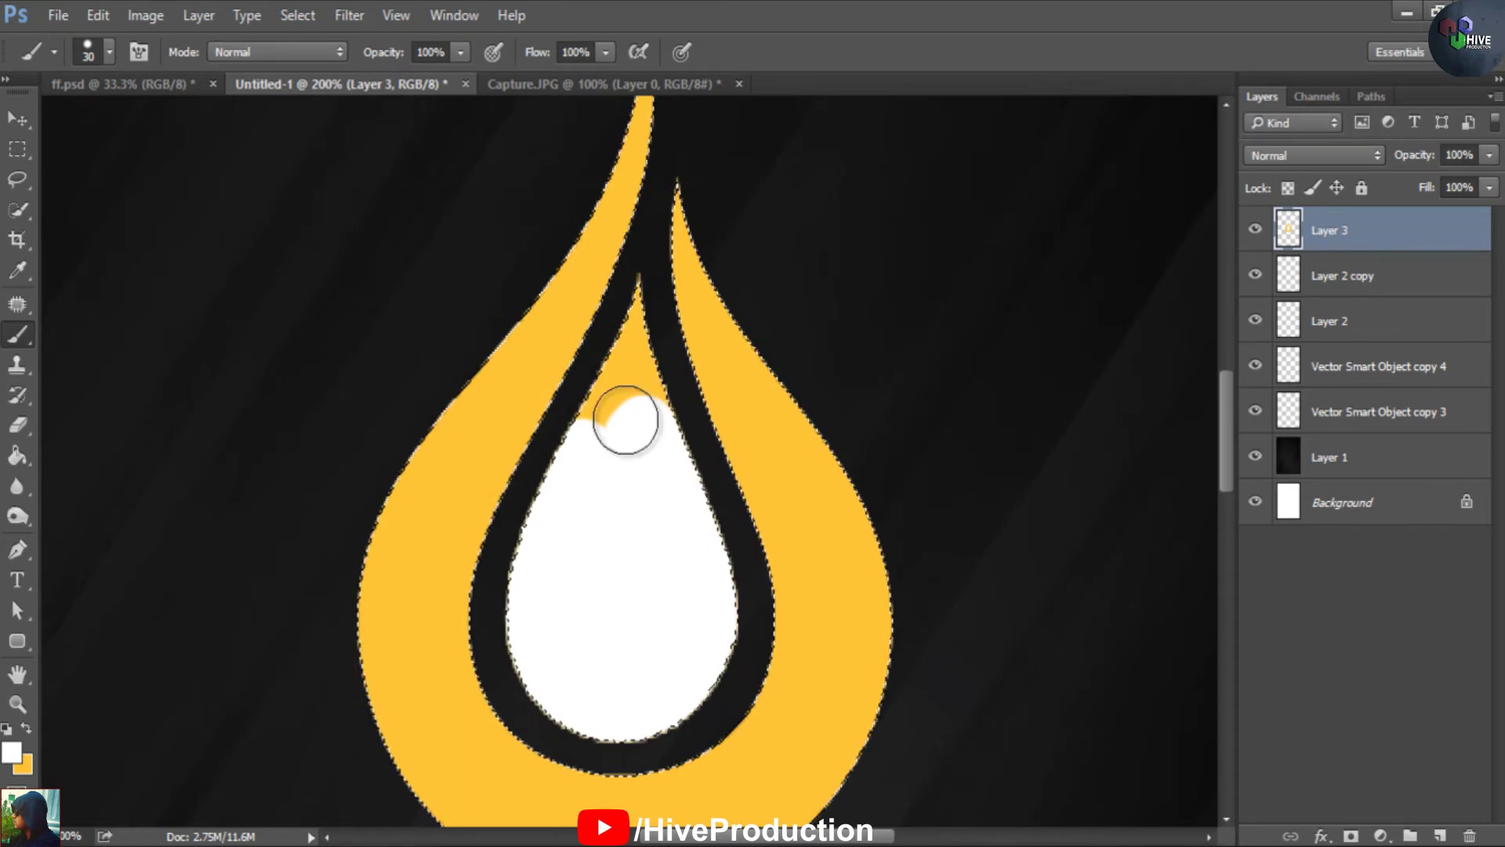
mouse_move(639, 302)
mouse_down()
mouse_move(602, 422)
mouse_move(648, 413)
mouse_up()
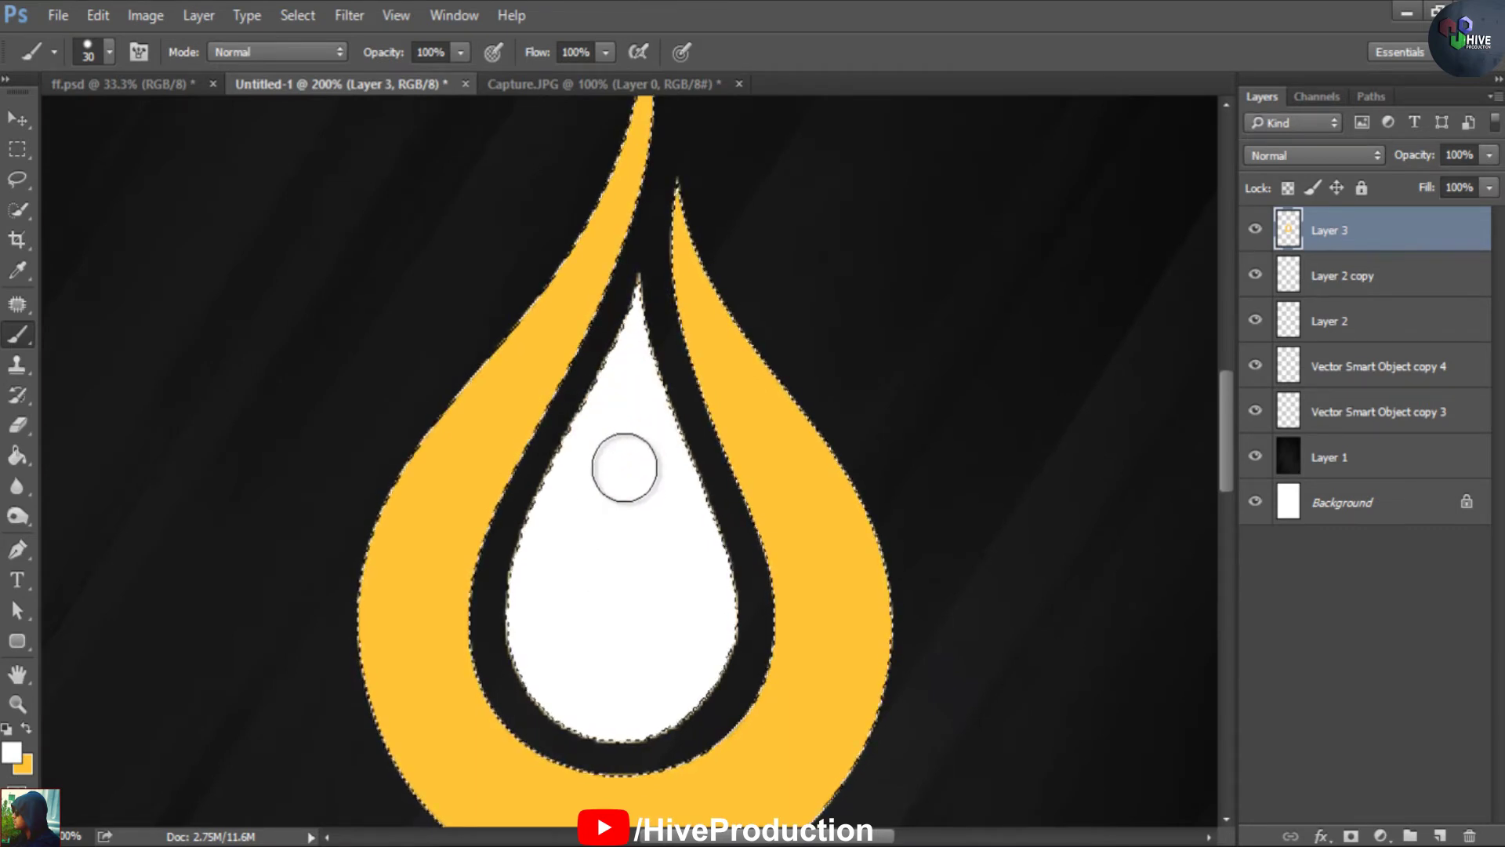
key(ctrl+0)
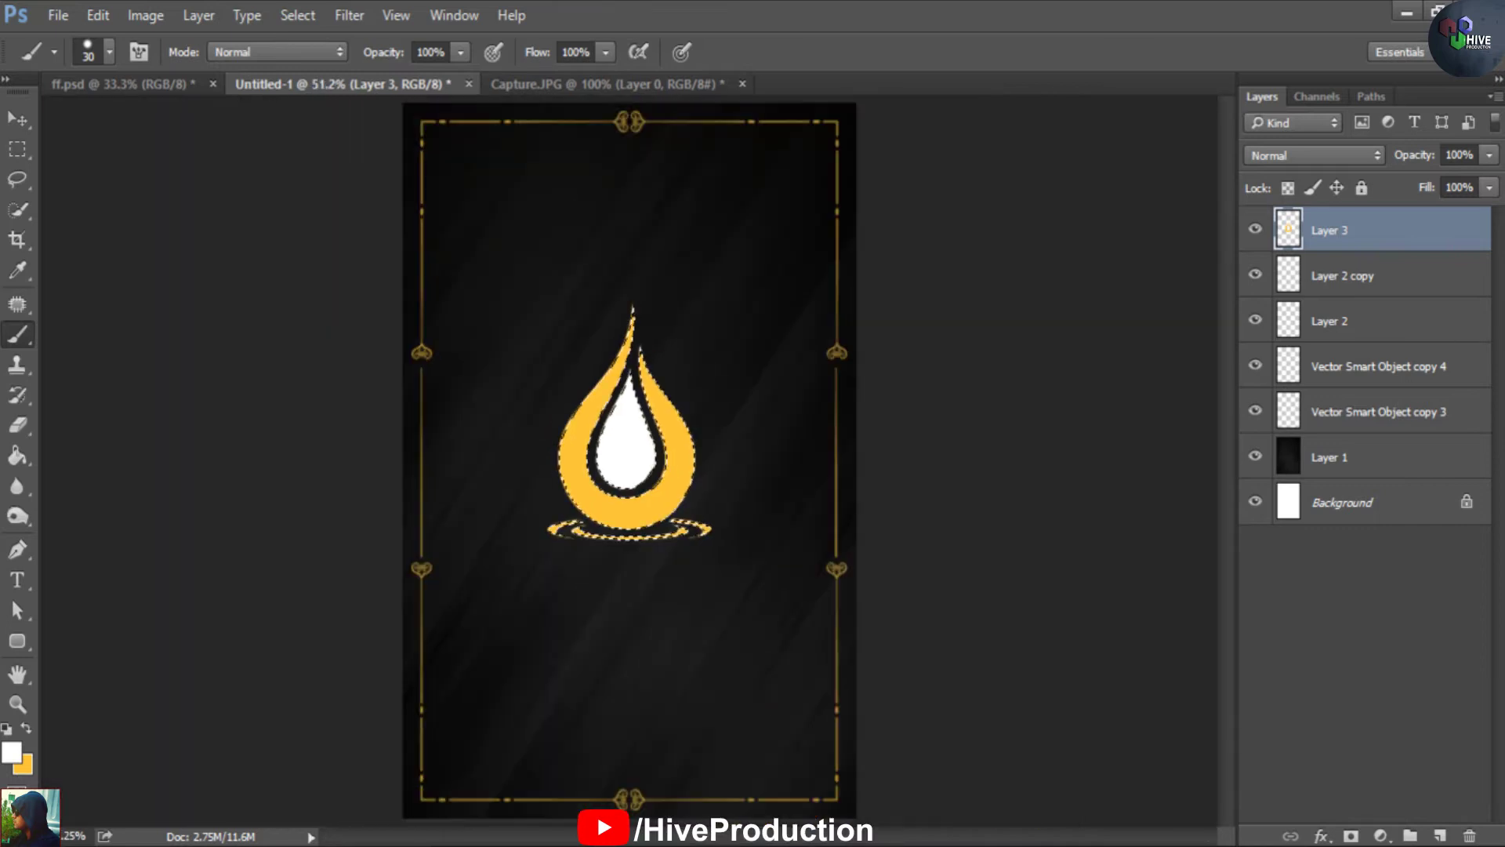
key(ctrl+d)
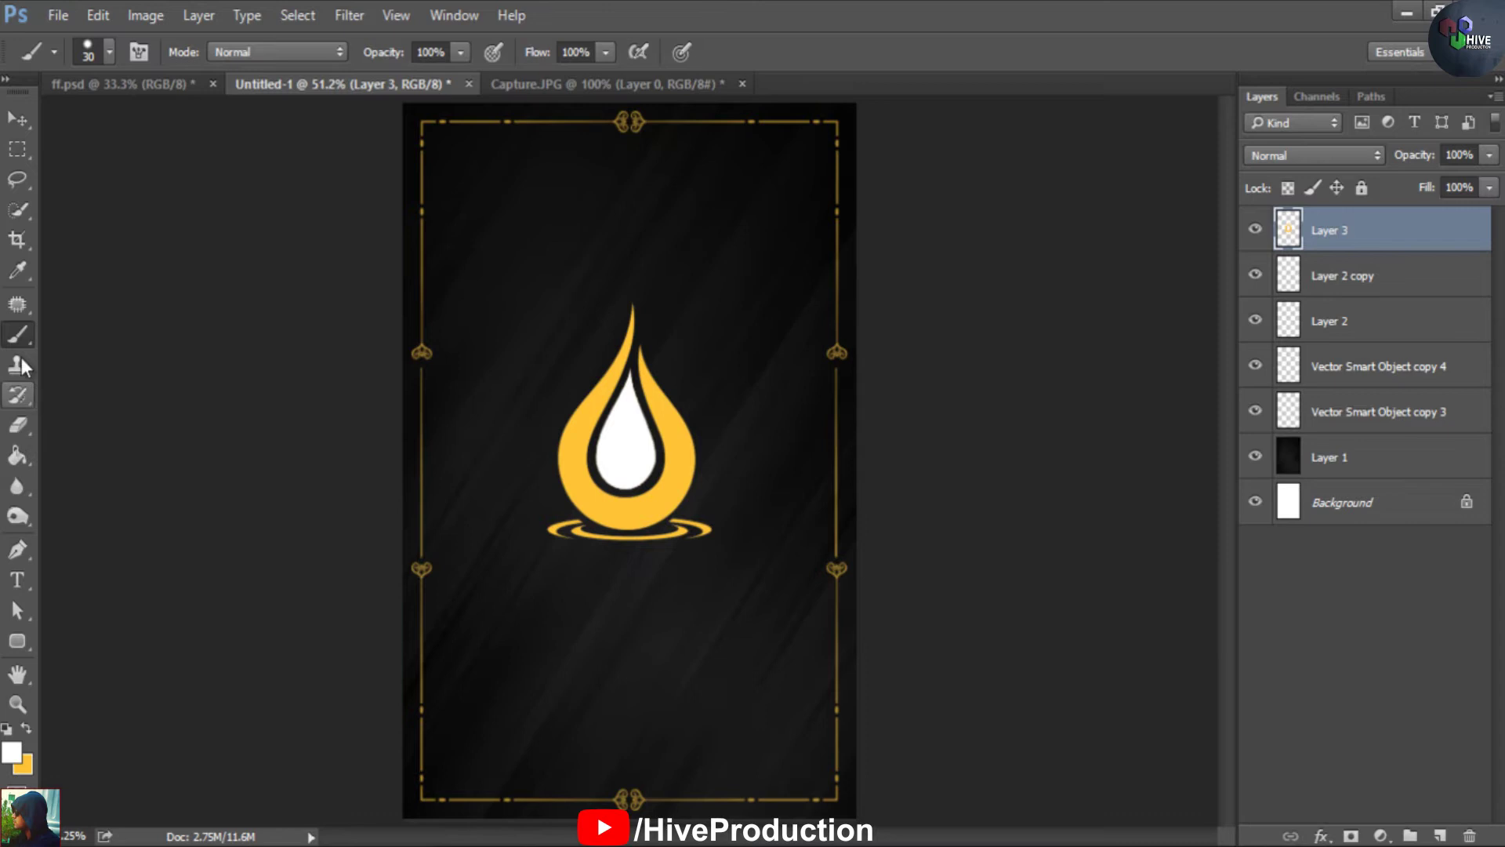
Add the text "One Drop" above the drop logo and set it in Agency FB Bold at 67 pt
click(24, 589)
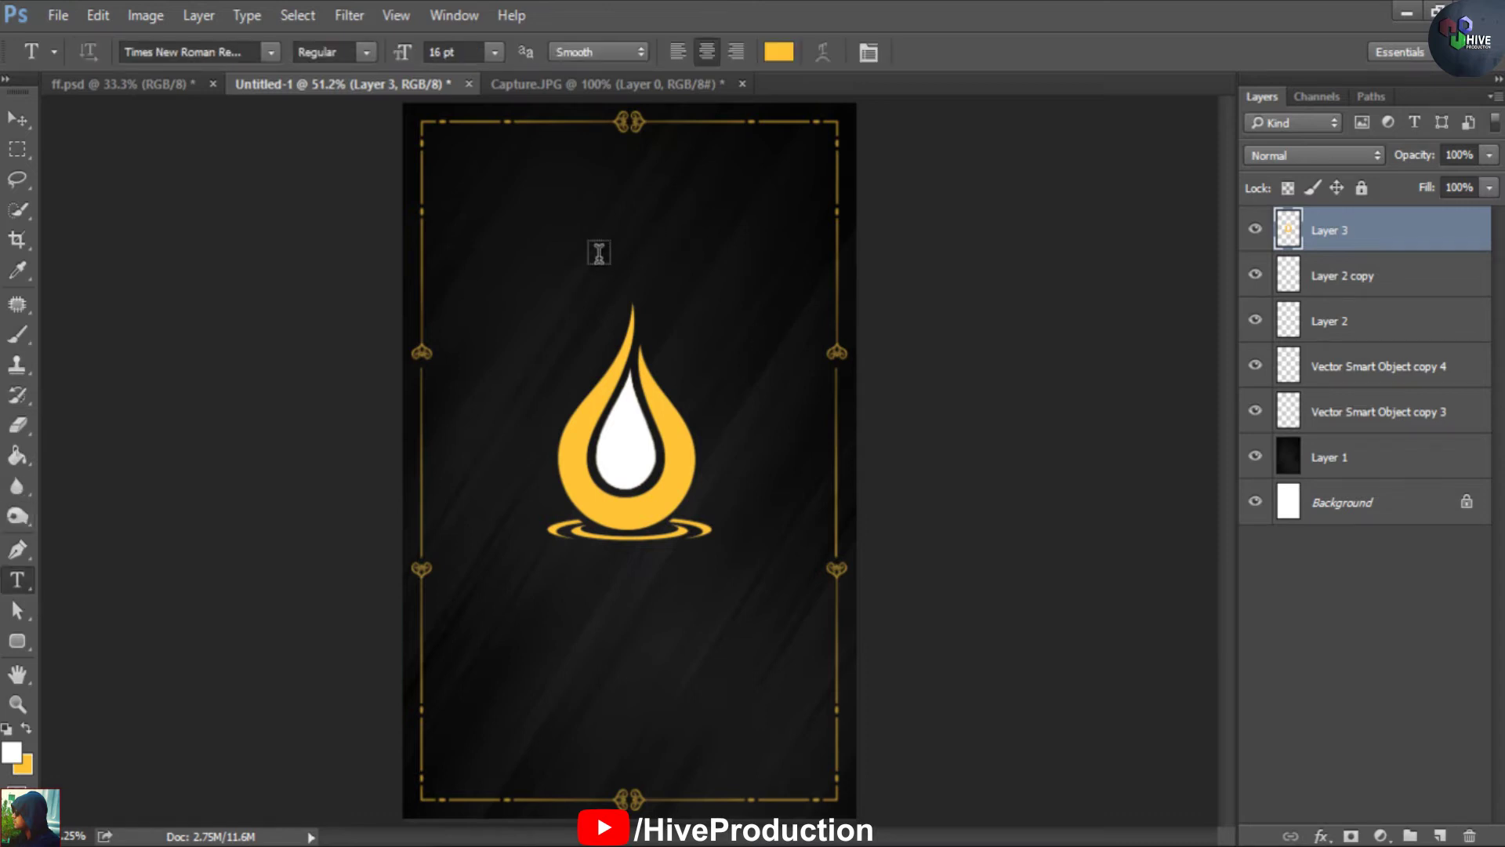
click(882, 334)
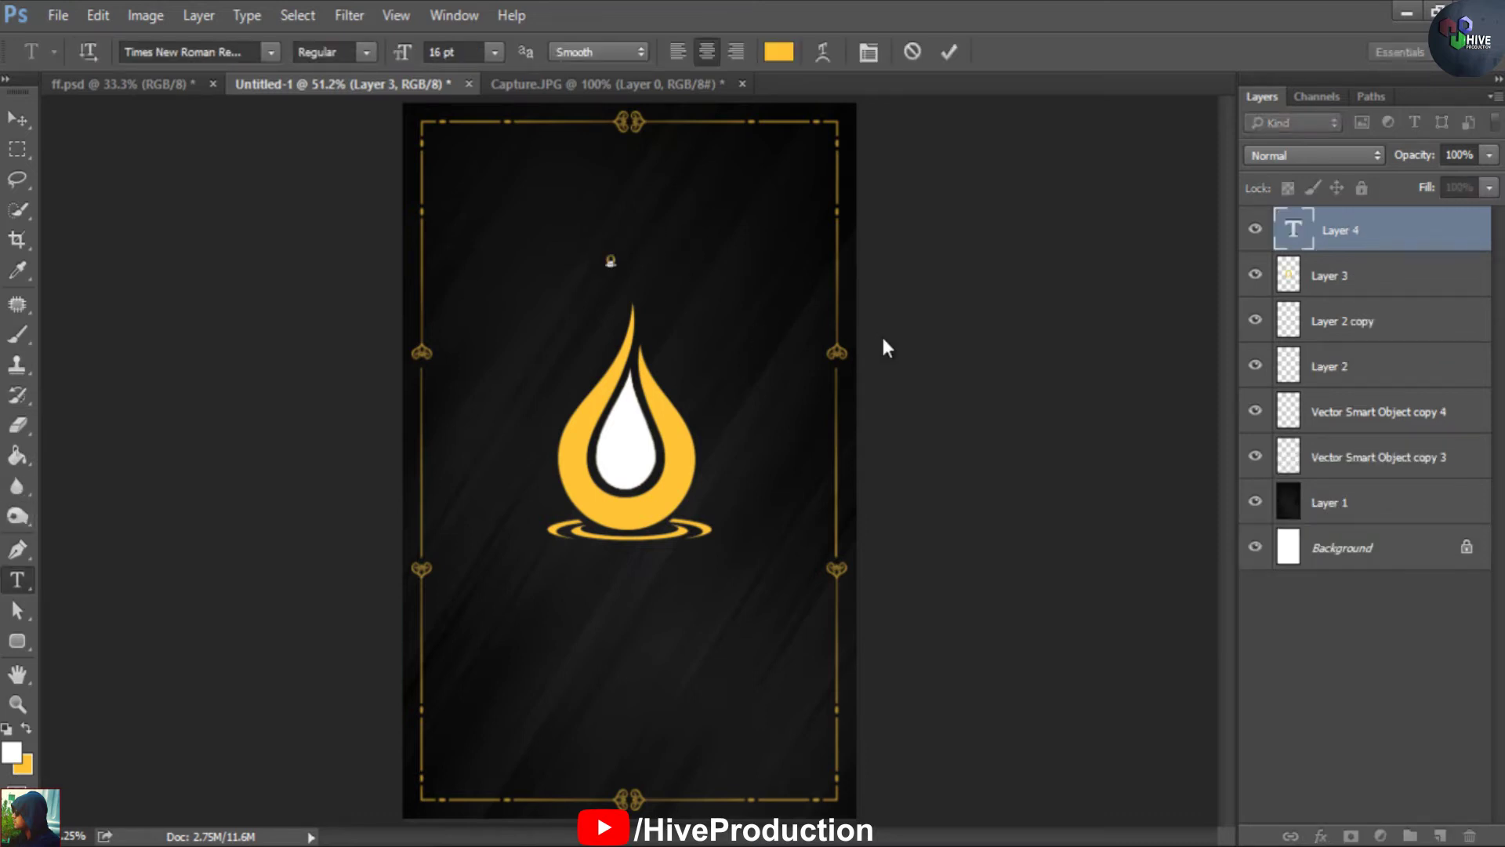
text(One Drop)
key(ctrl+a)
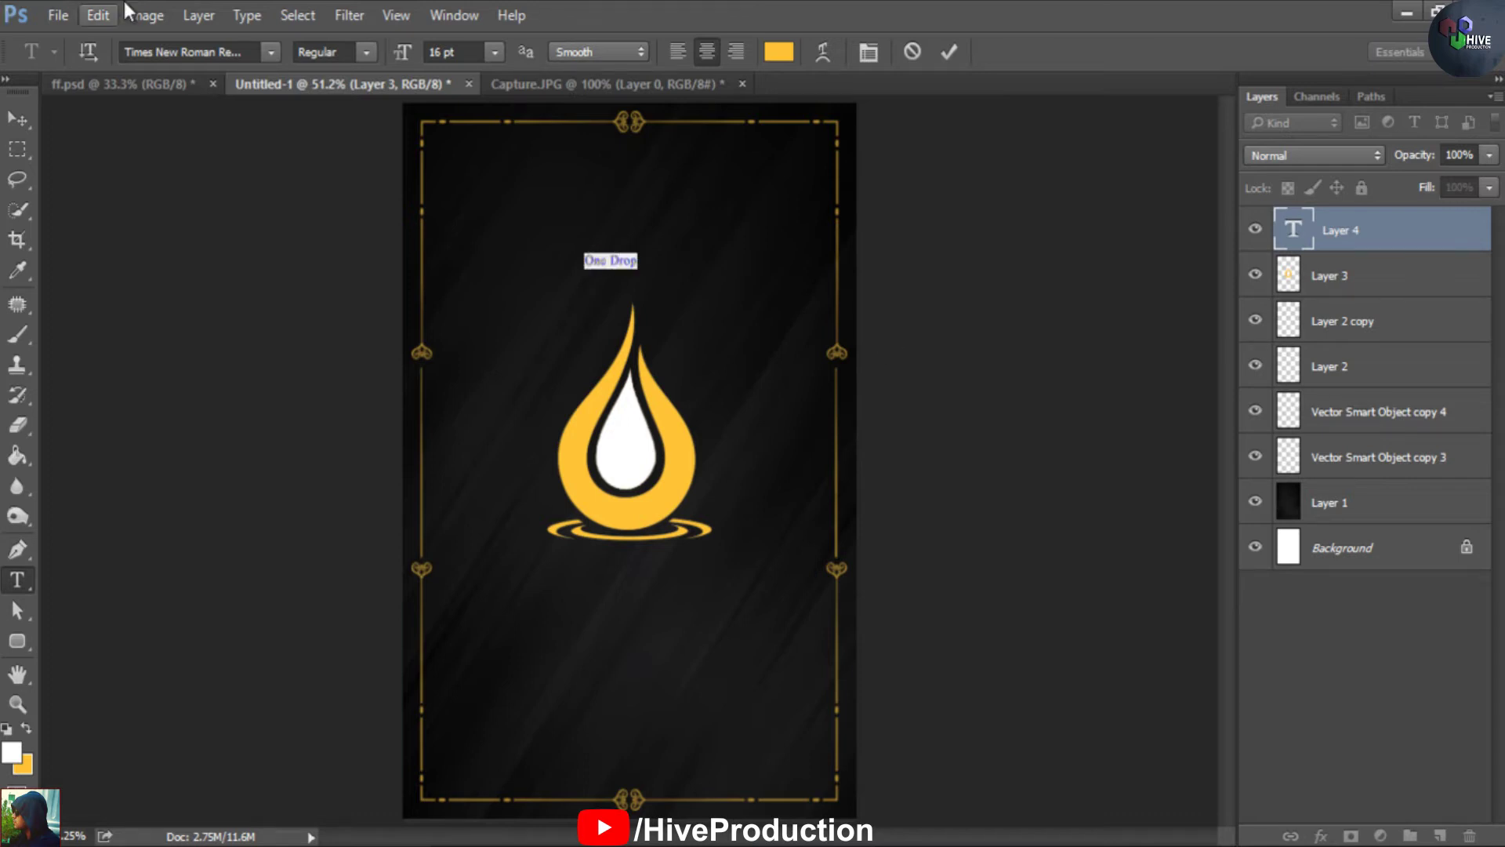
click(273, 52)
drag(501, 637, 489, 88)
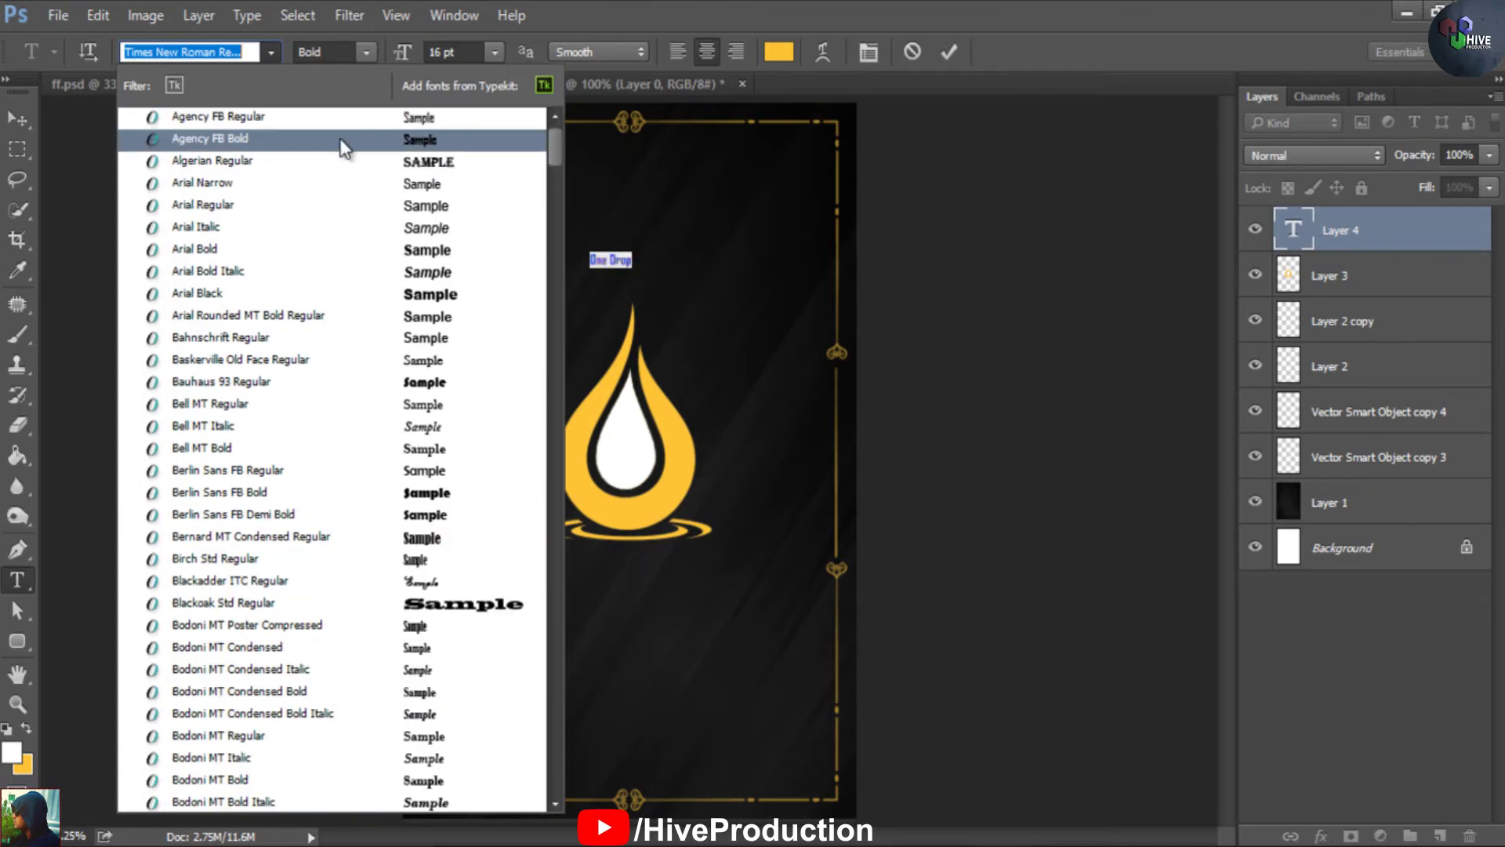
click(345, 142)
drag(404, 55, 462, 59)
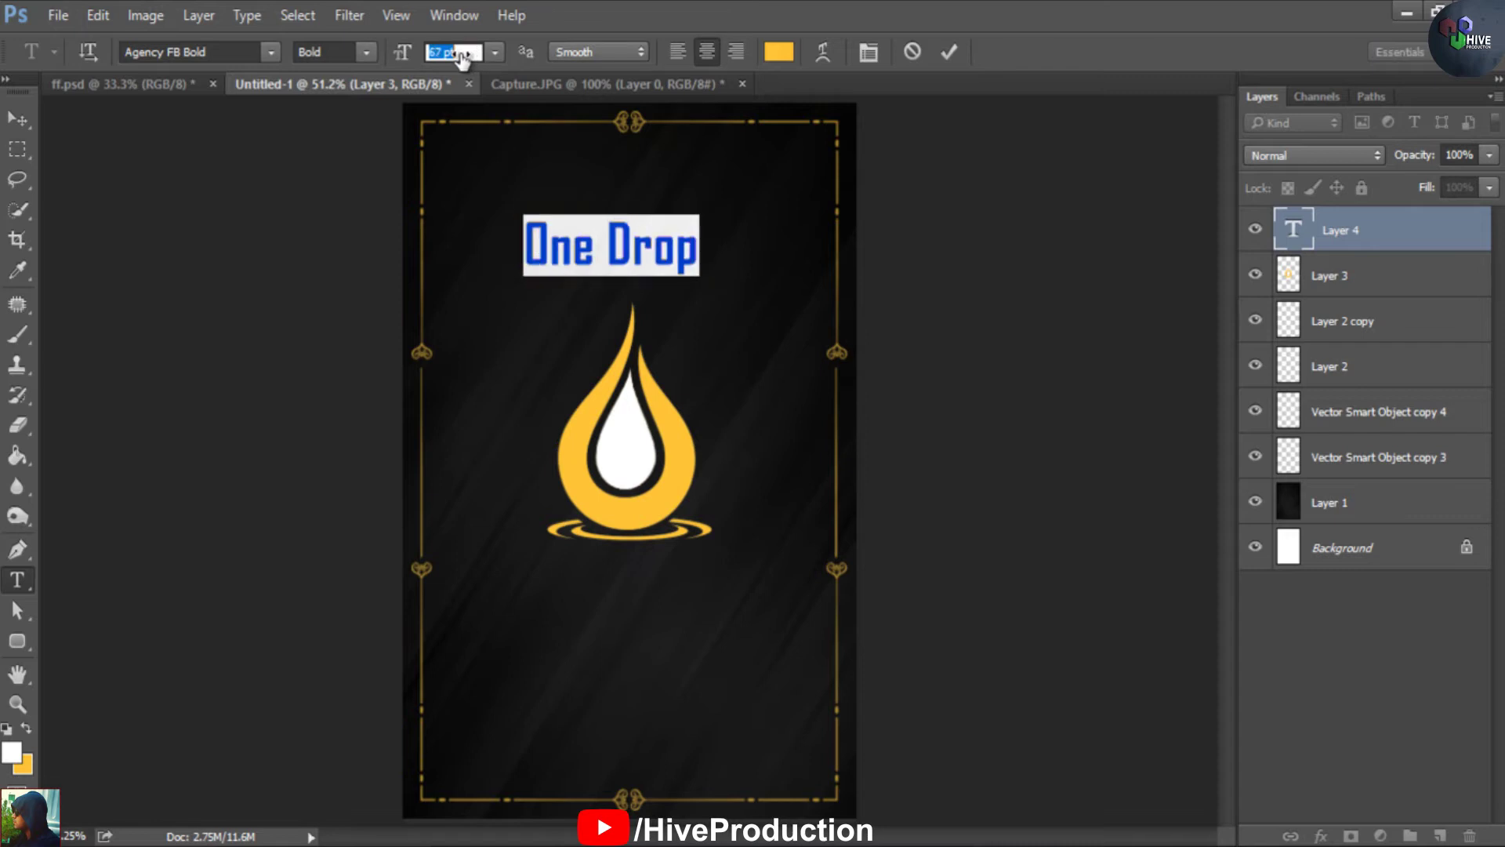
Center the One Drop text horizontally on the Background layer
click(13, 121)
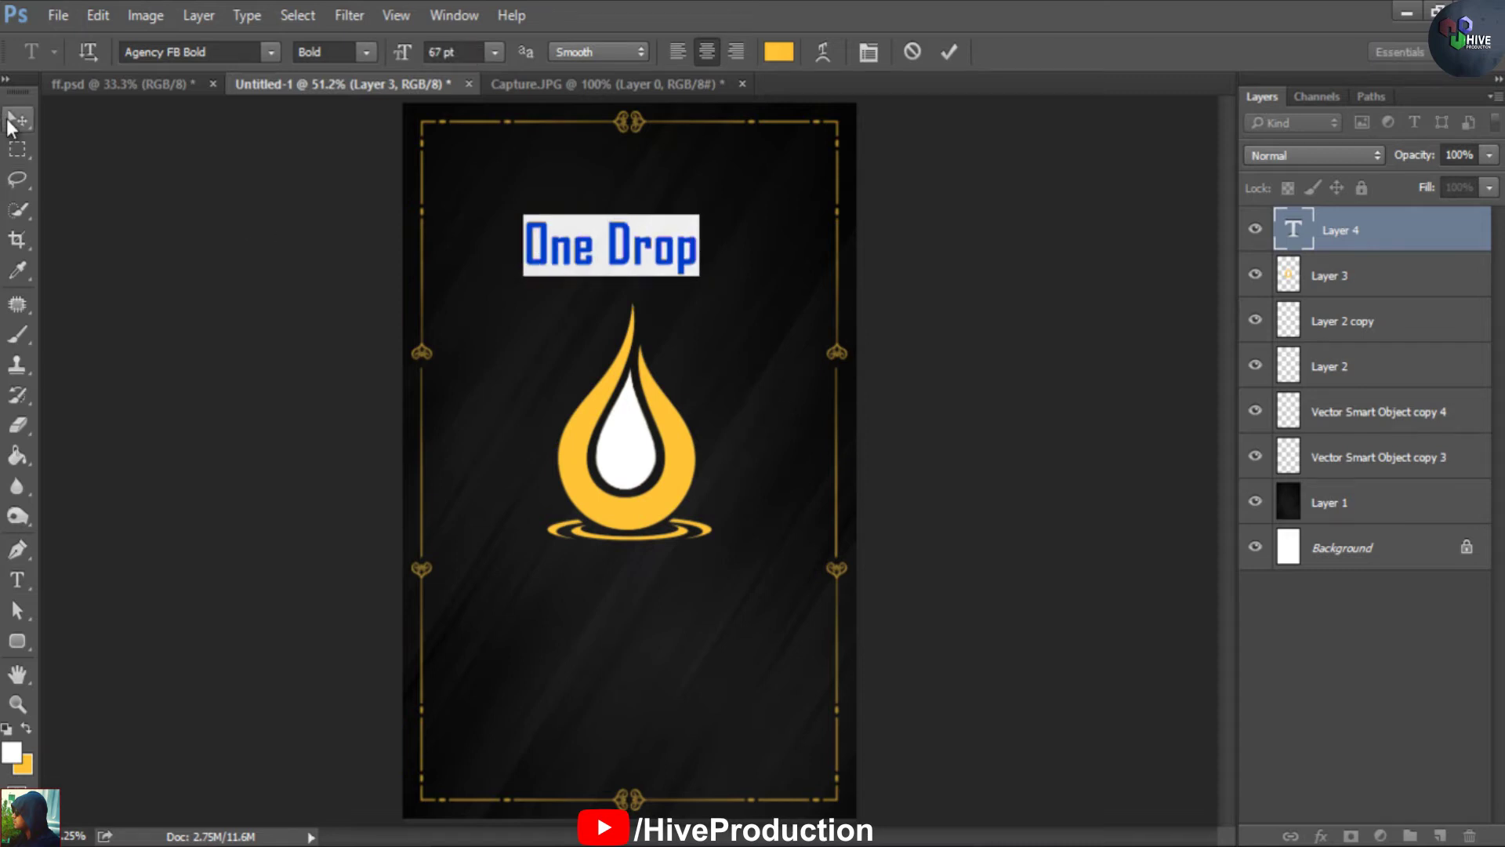
ctrl+click(1382, 558)
click(561, 51)
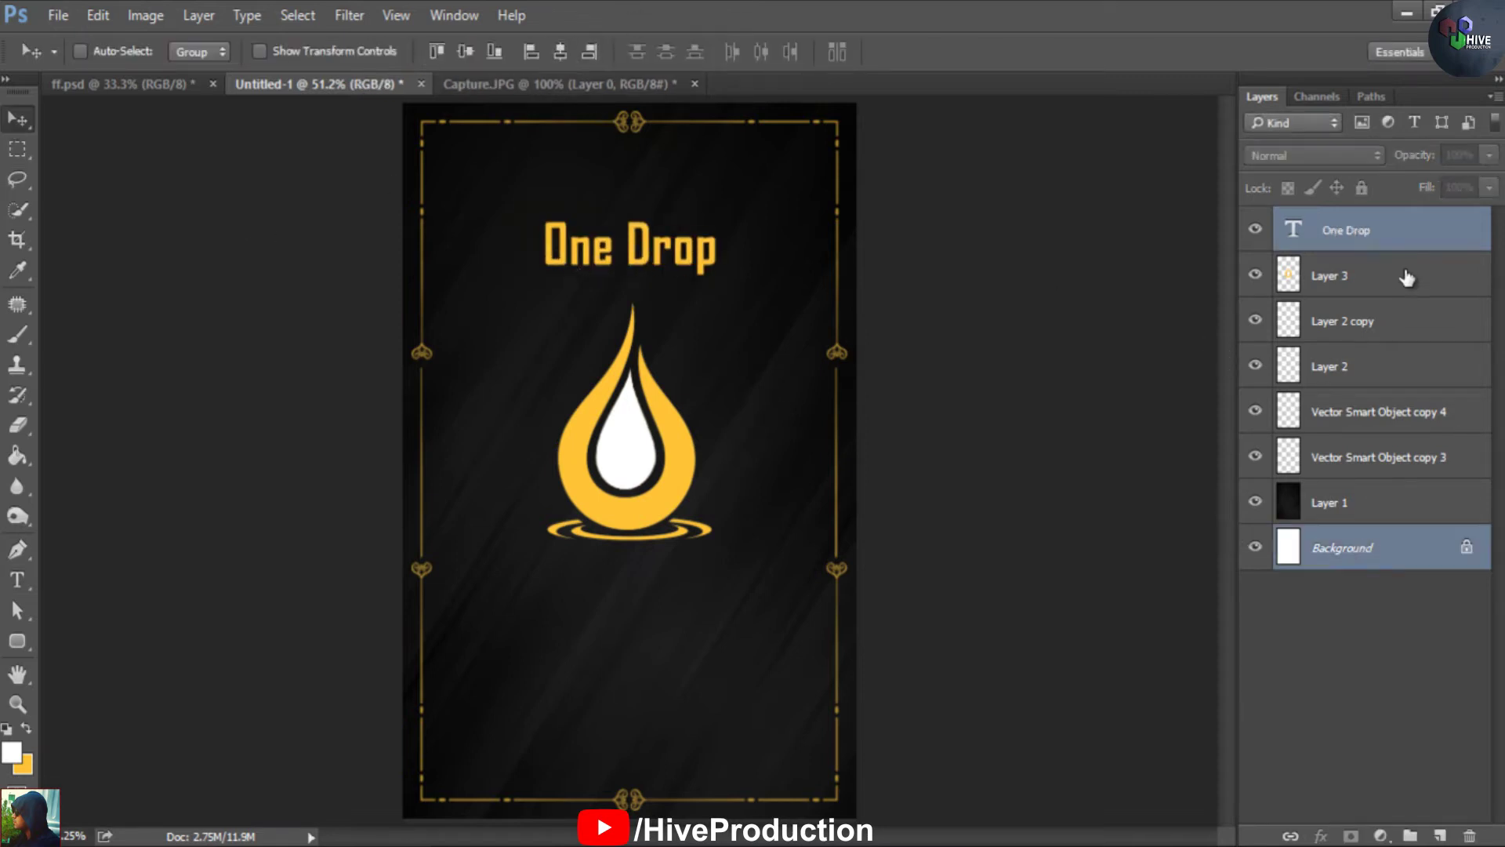
On a new layer, fill a thin underline beneath One Drop with the yellow background color, and marquee its part at the p's descender
click(1353, 239)
click(1440, 835)
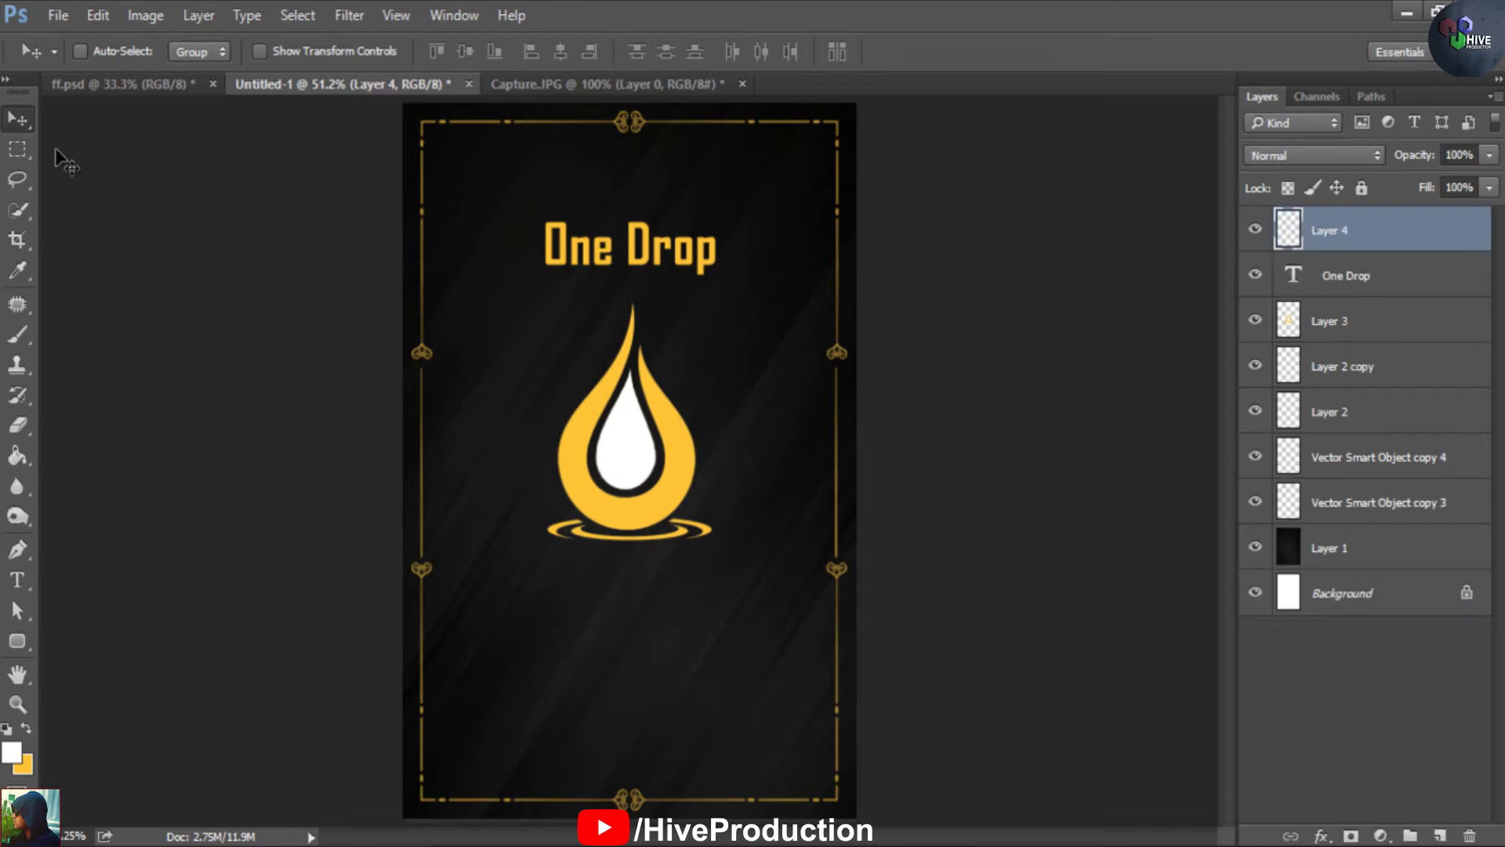
key(m)
key(ctrl+plus)
key(ctrl+plus)
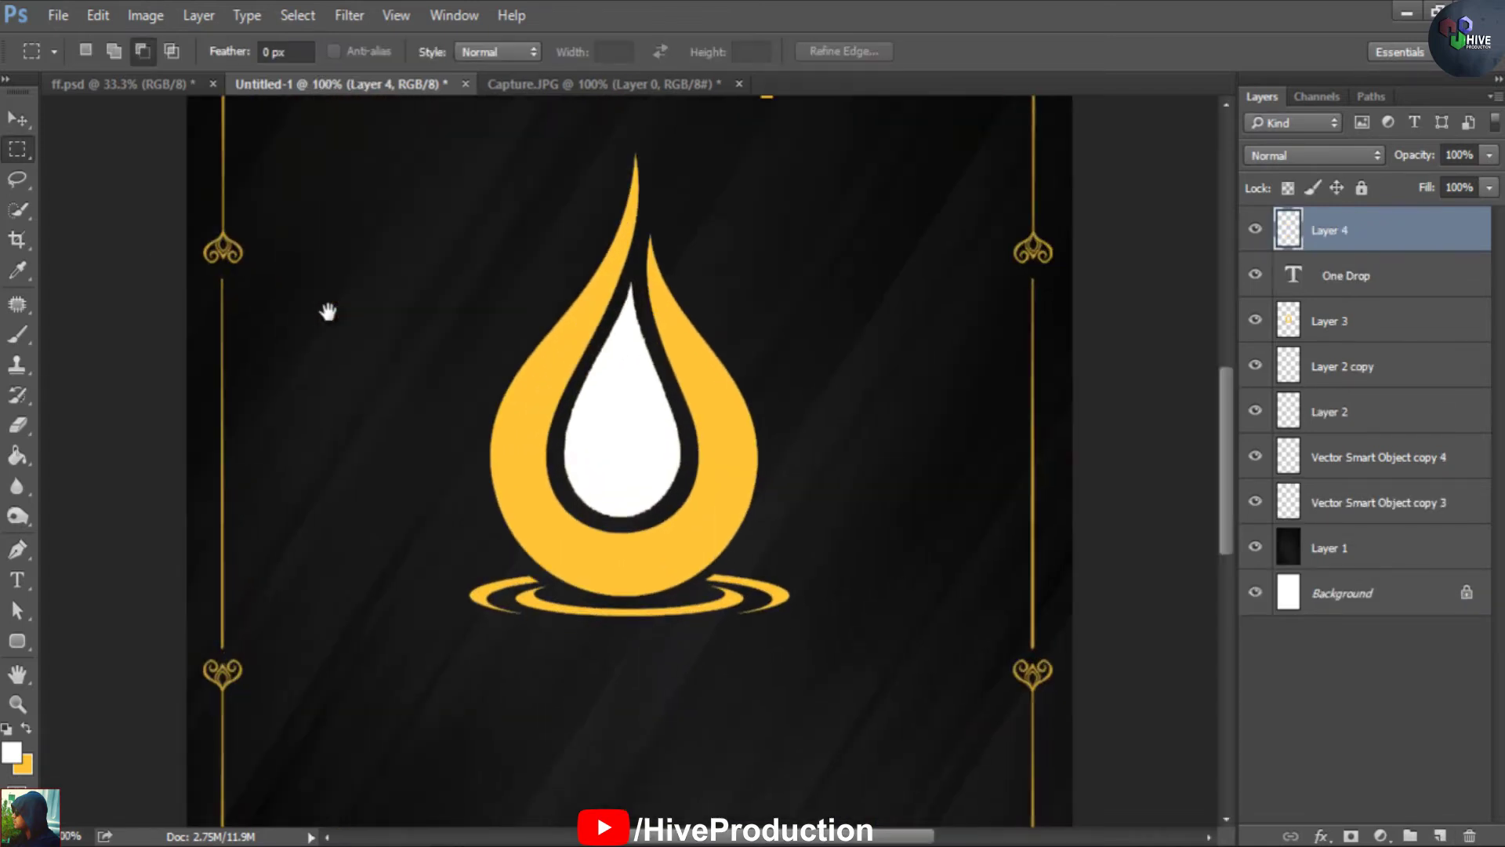
drag(614, 507, 612, 742)
drag(427, 403, 778, 383)
key(ctrl+BackSpace)
key(ctrl+d)
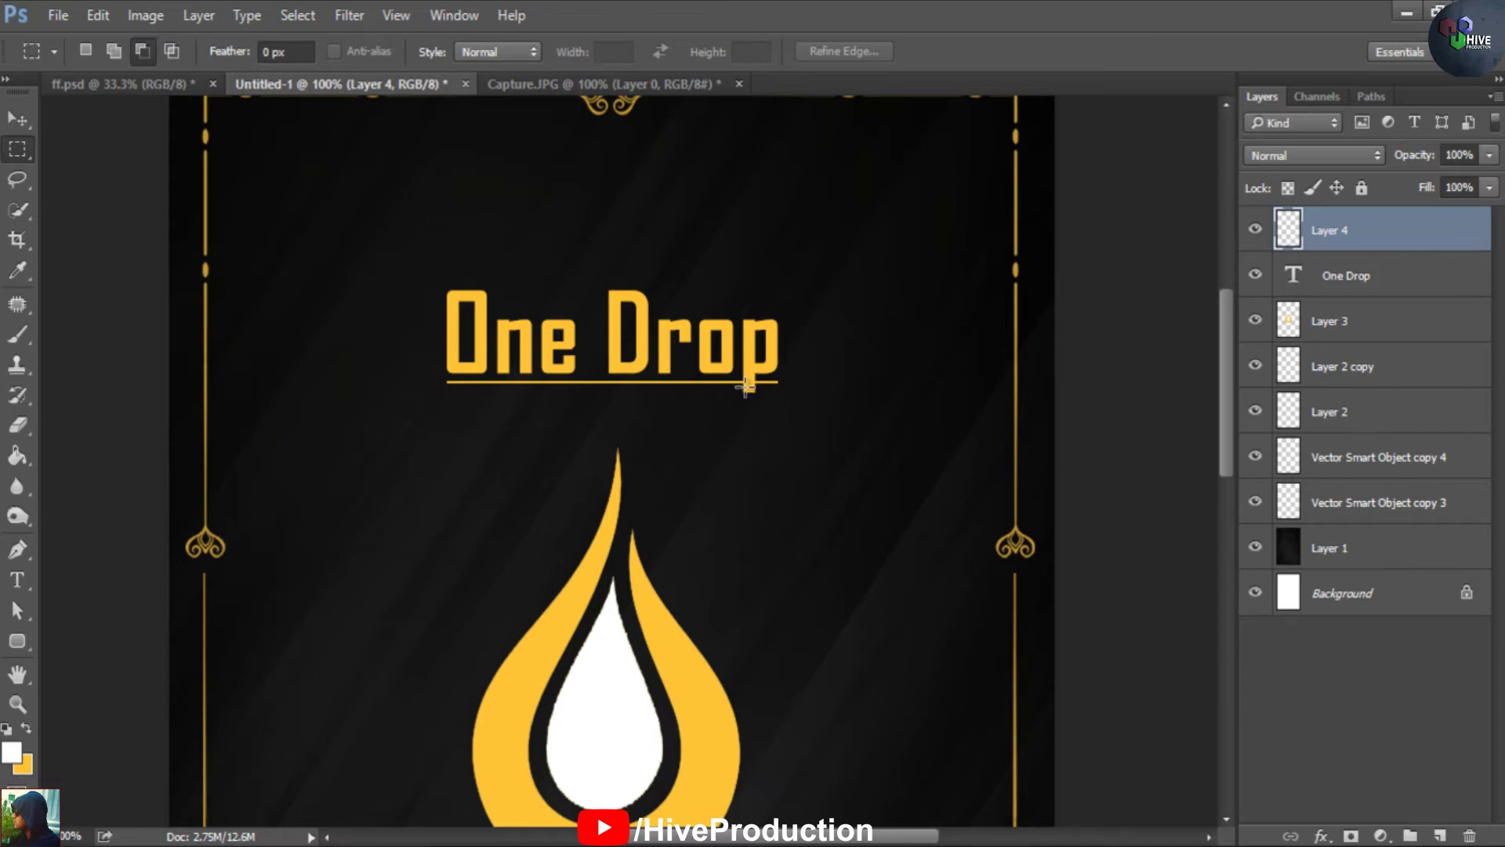
drag(738, 381, 757, 397)
key(ctrl+d)
Add the text "MURSK" below the drop logo's ripples
drag(620, 607, 616, 211)
drag(625, 740, 637, 591)
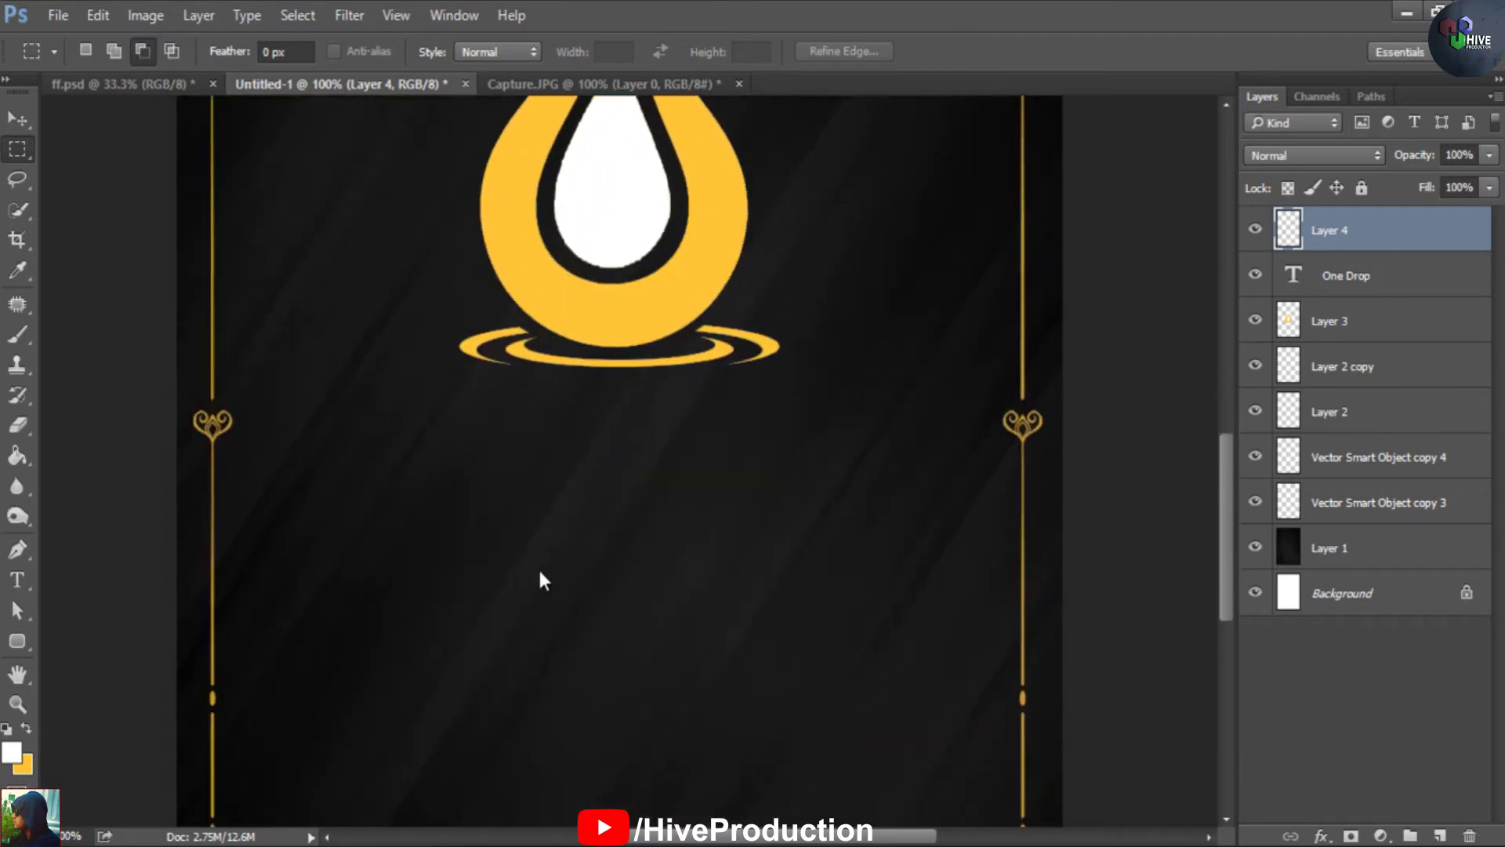
click(17, 581)
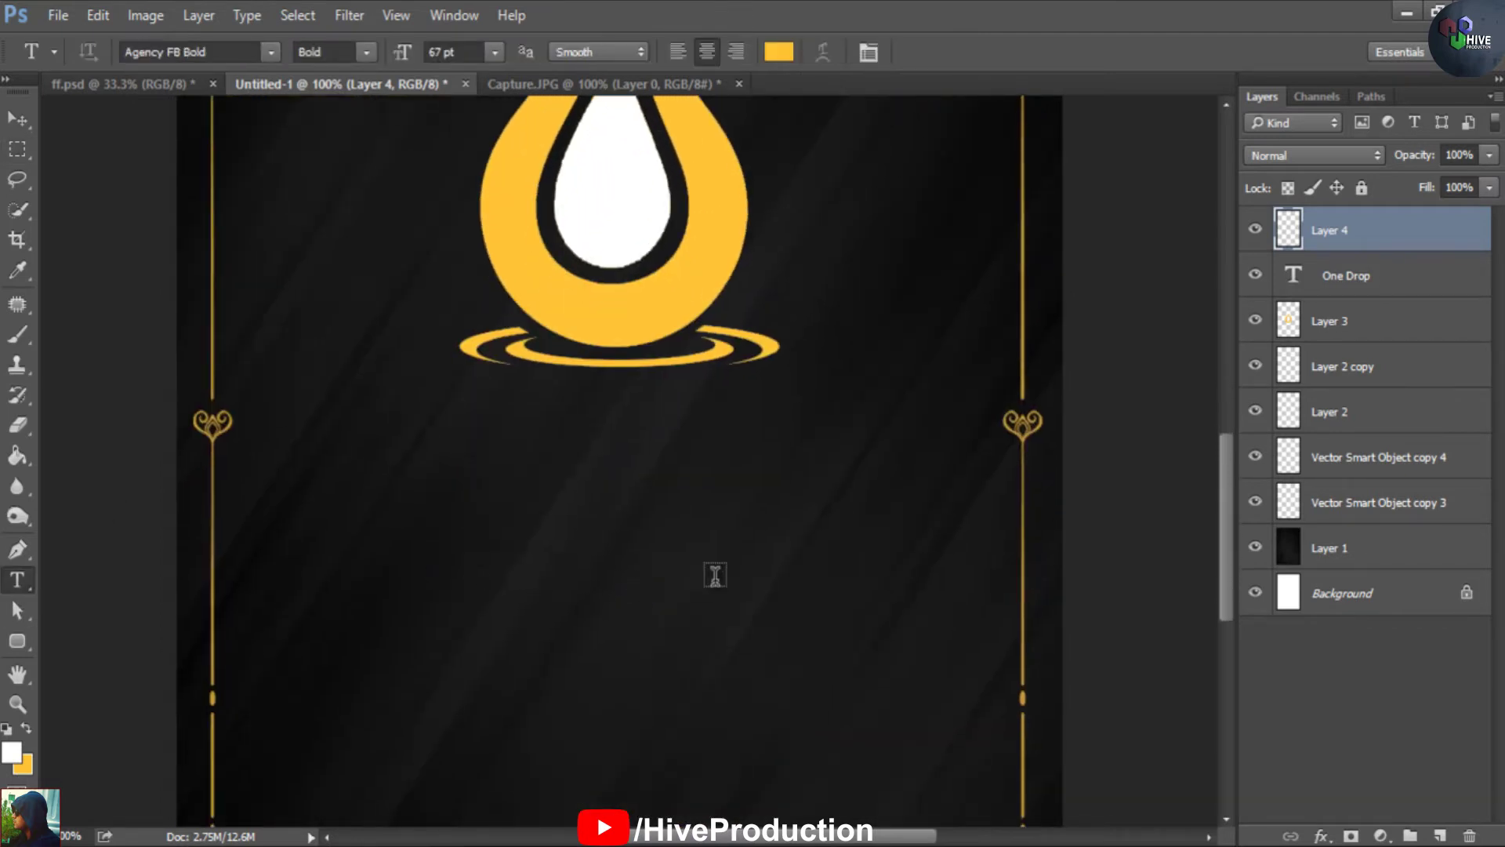
click(579, 495)
text(M)
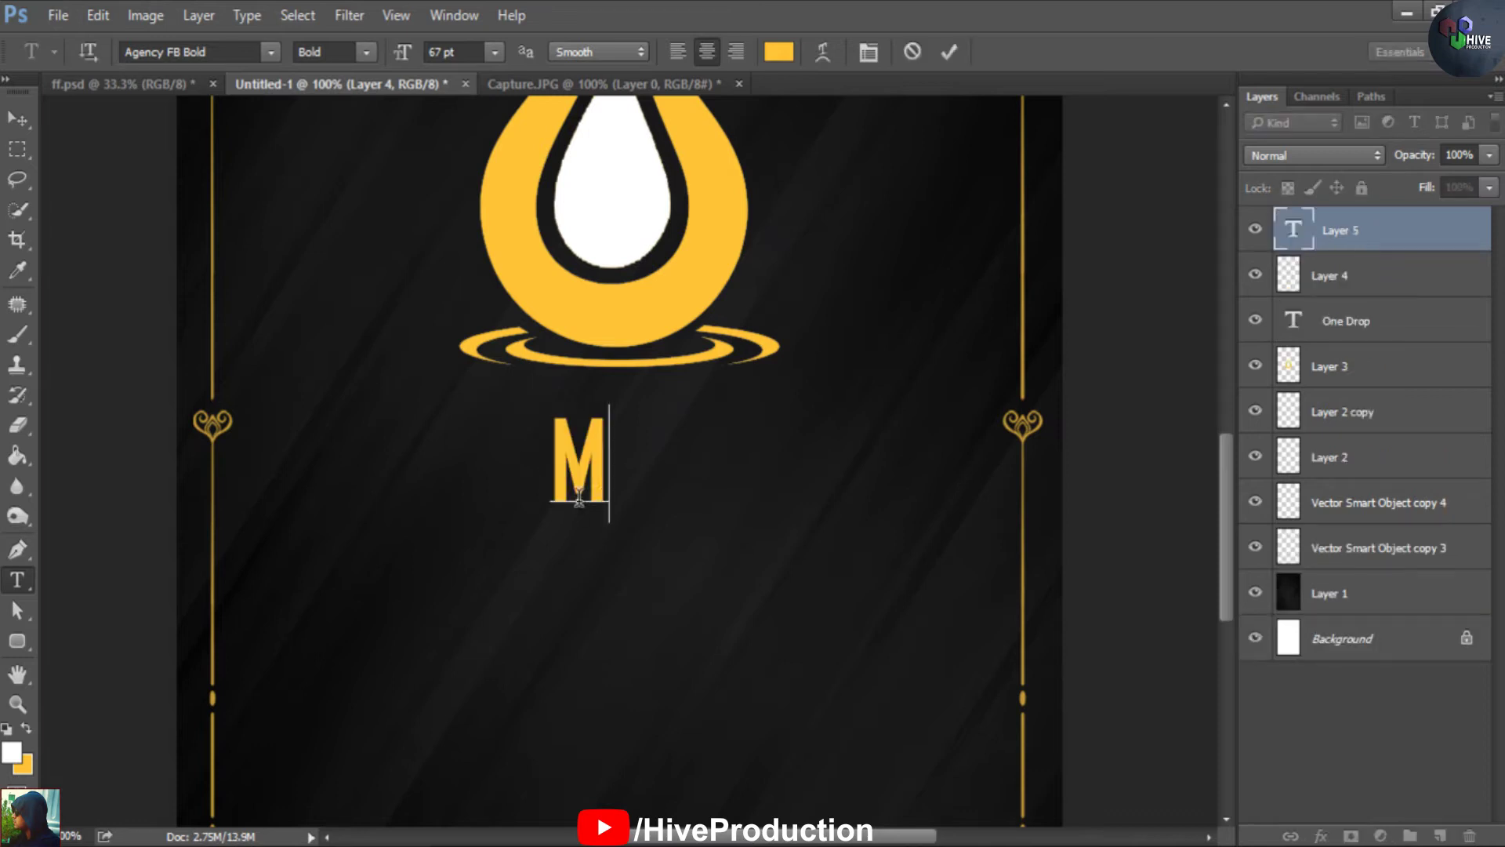
text(URSK)
Set the MURSK text in Bell MT Bold at 70 pt and tighten its letter tracking
double_click(578, 496)
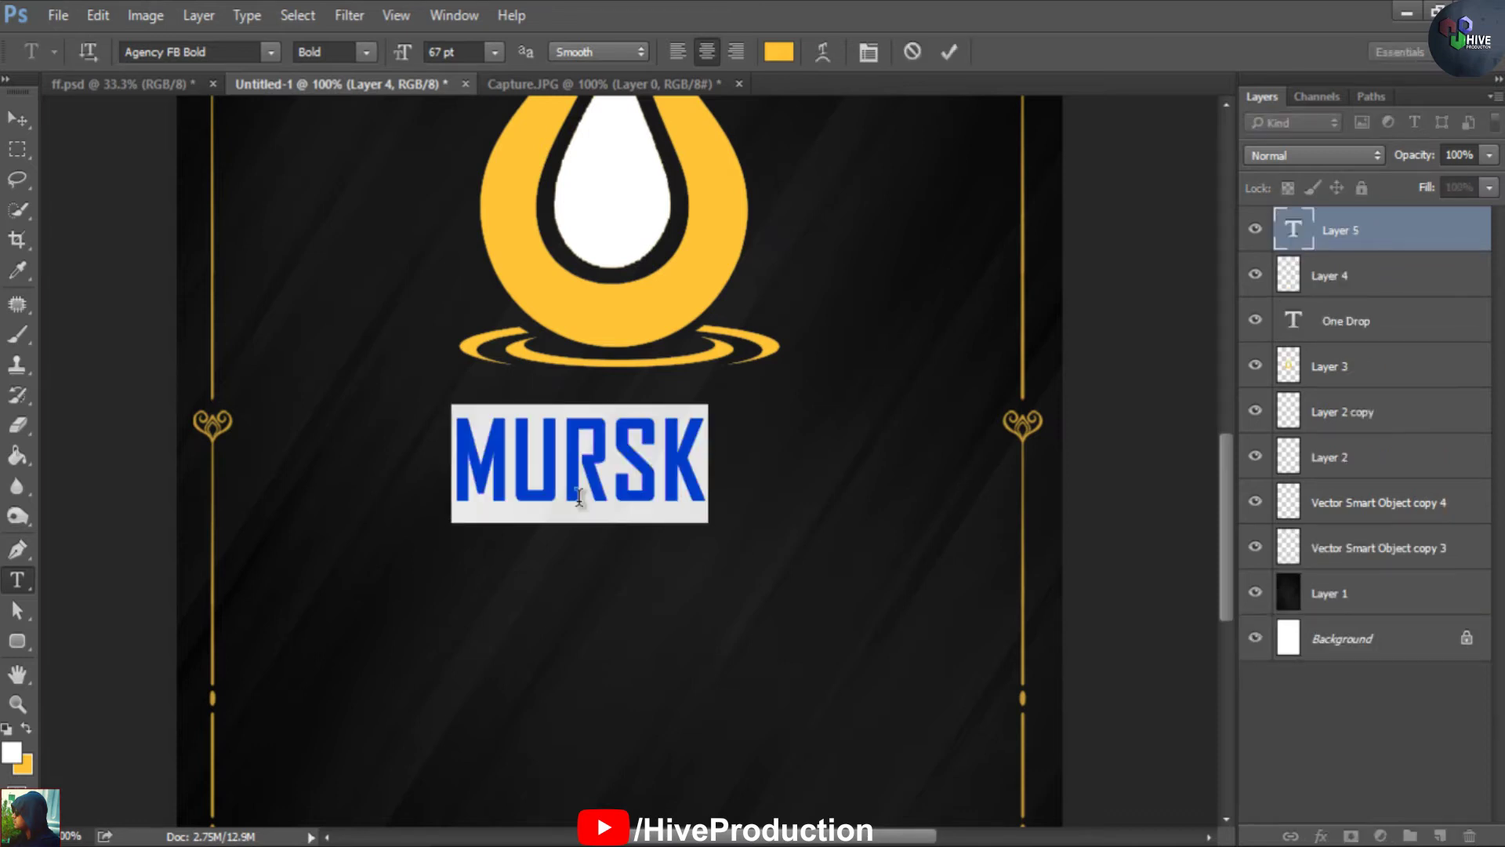
click(270, 52)
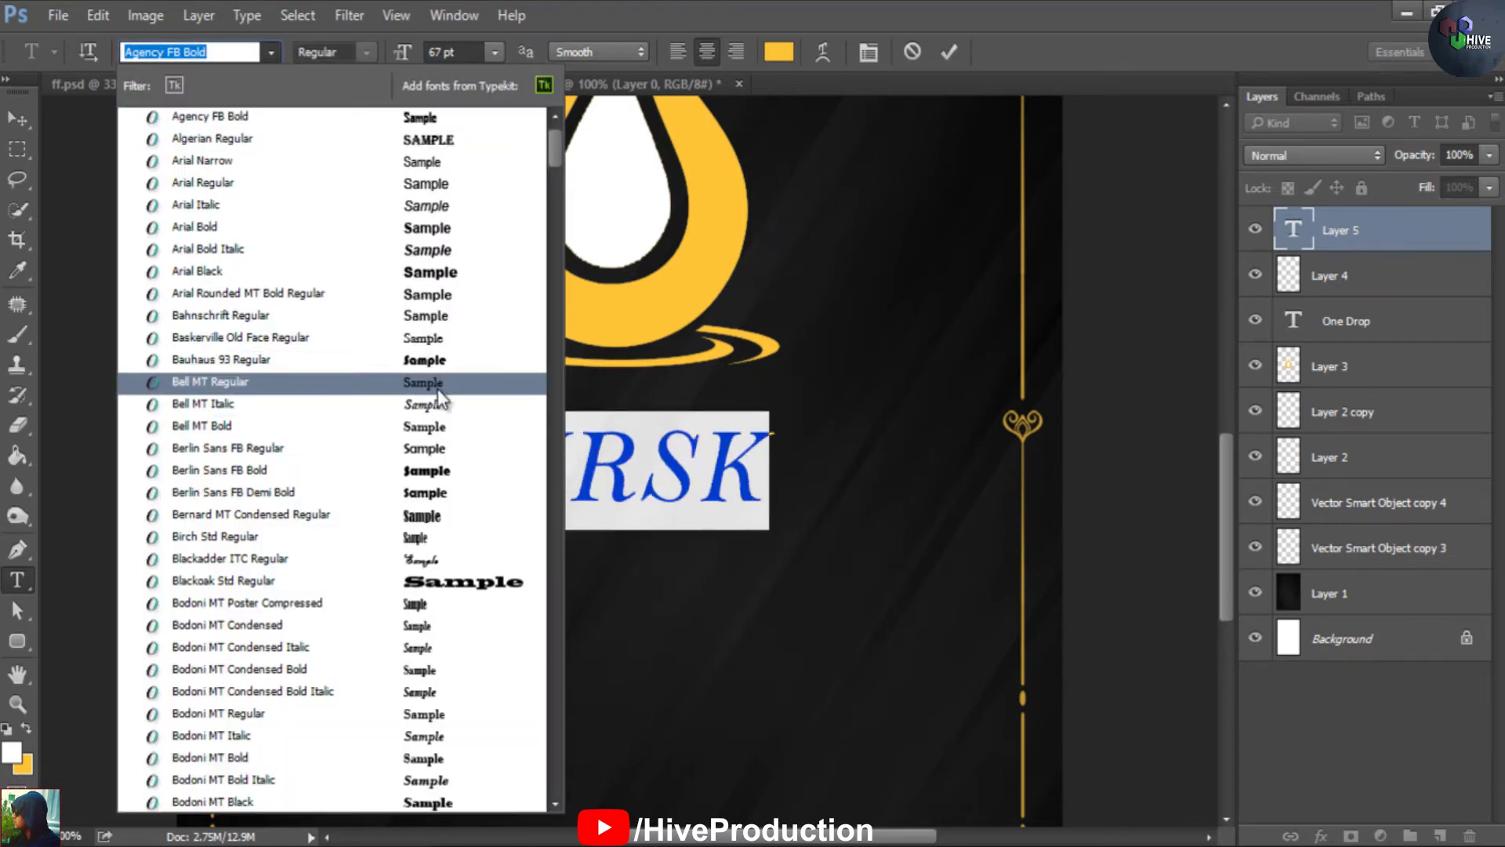
click(439, 426)
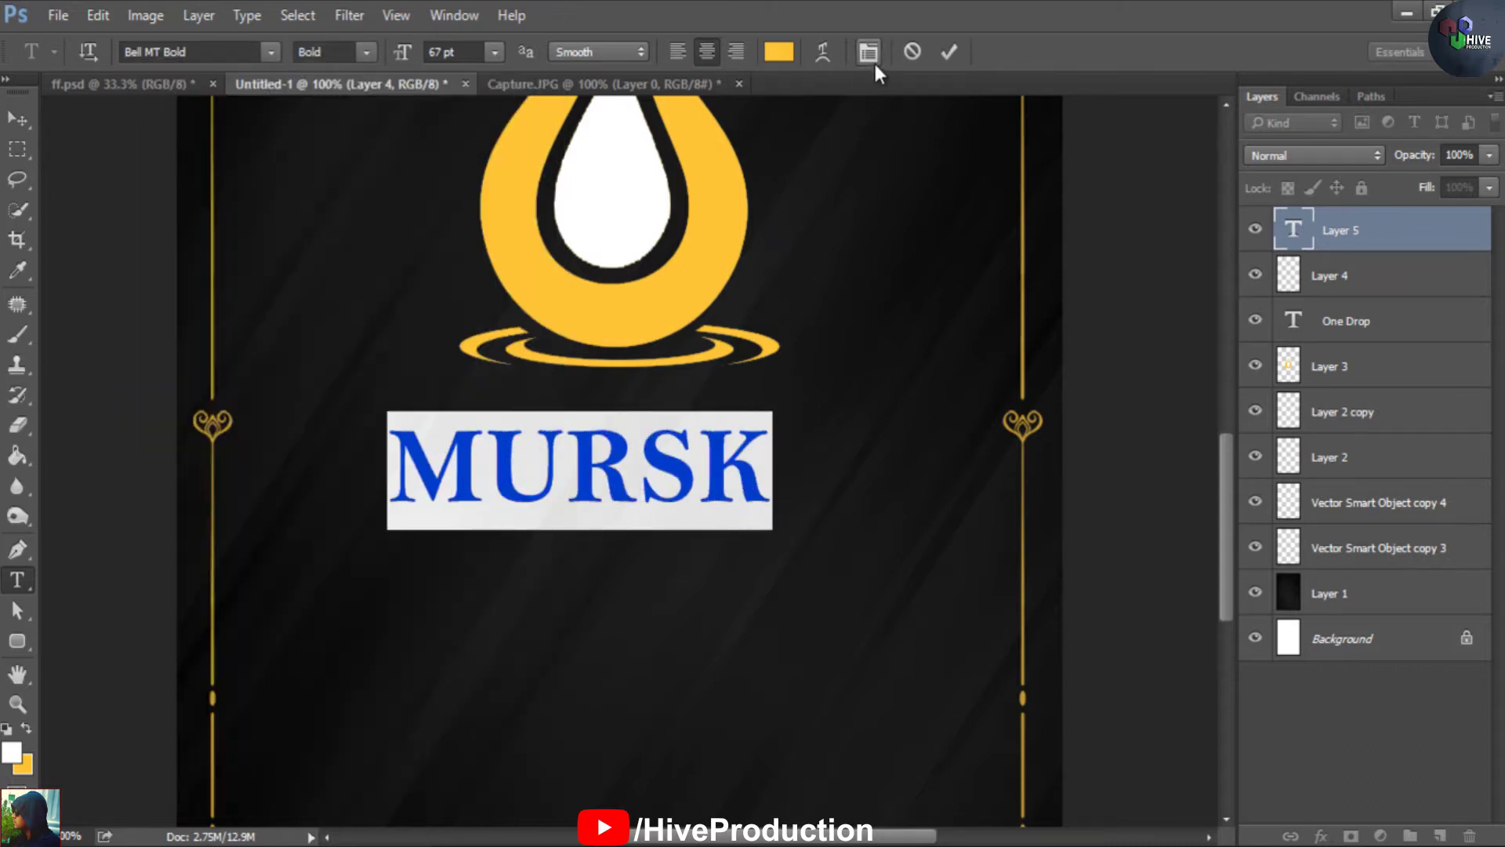
drag(393, 57, 402, 57)
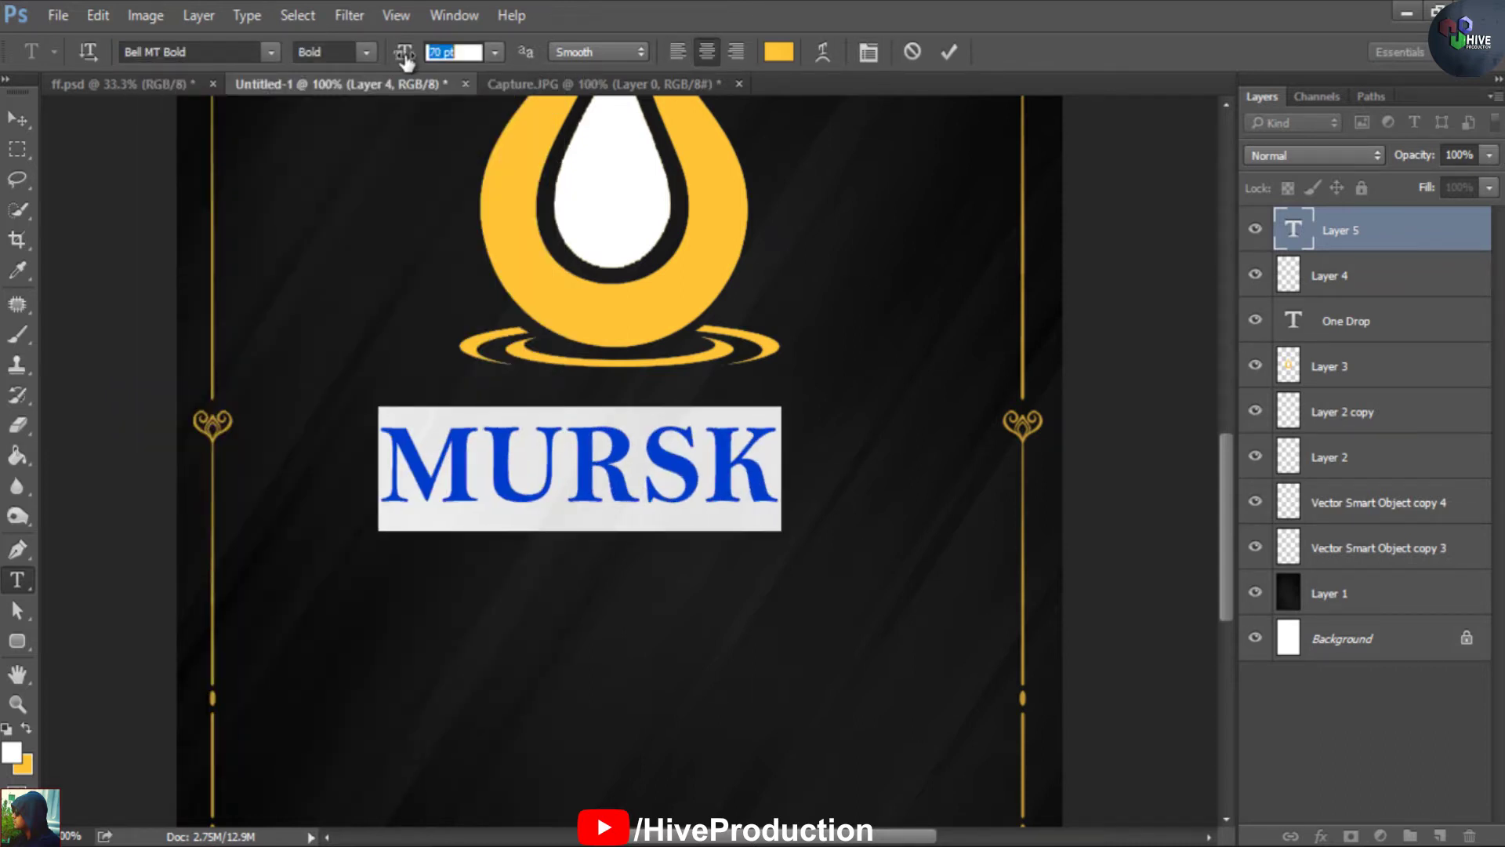
click(870, 51)
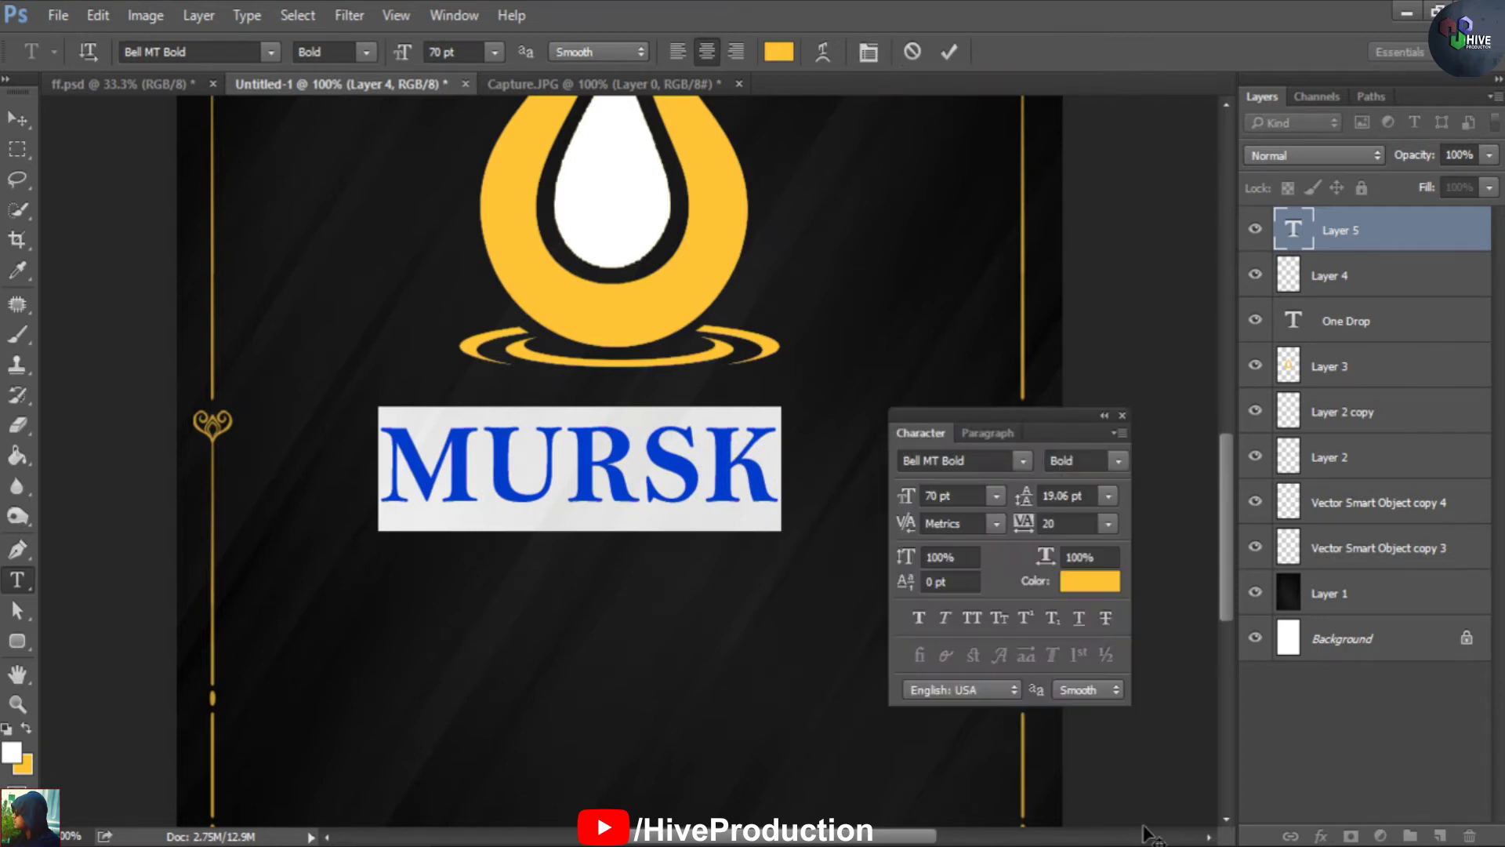
drag(1027, 534, 1025, 535)
click(1122, 415)
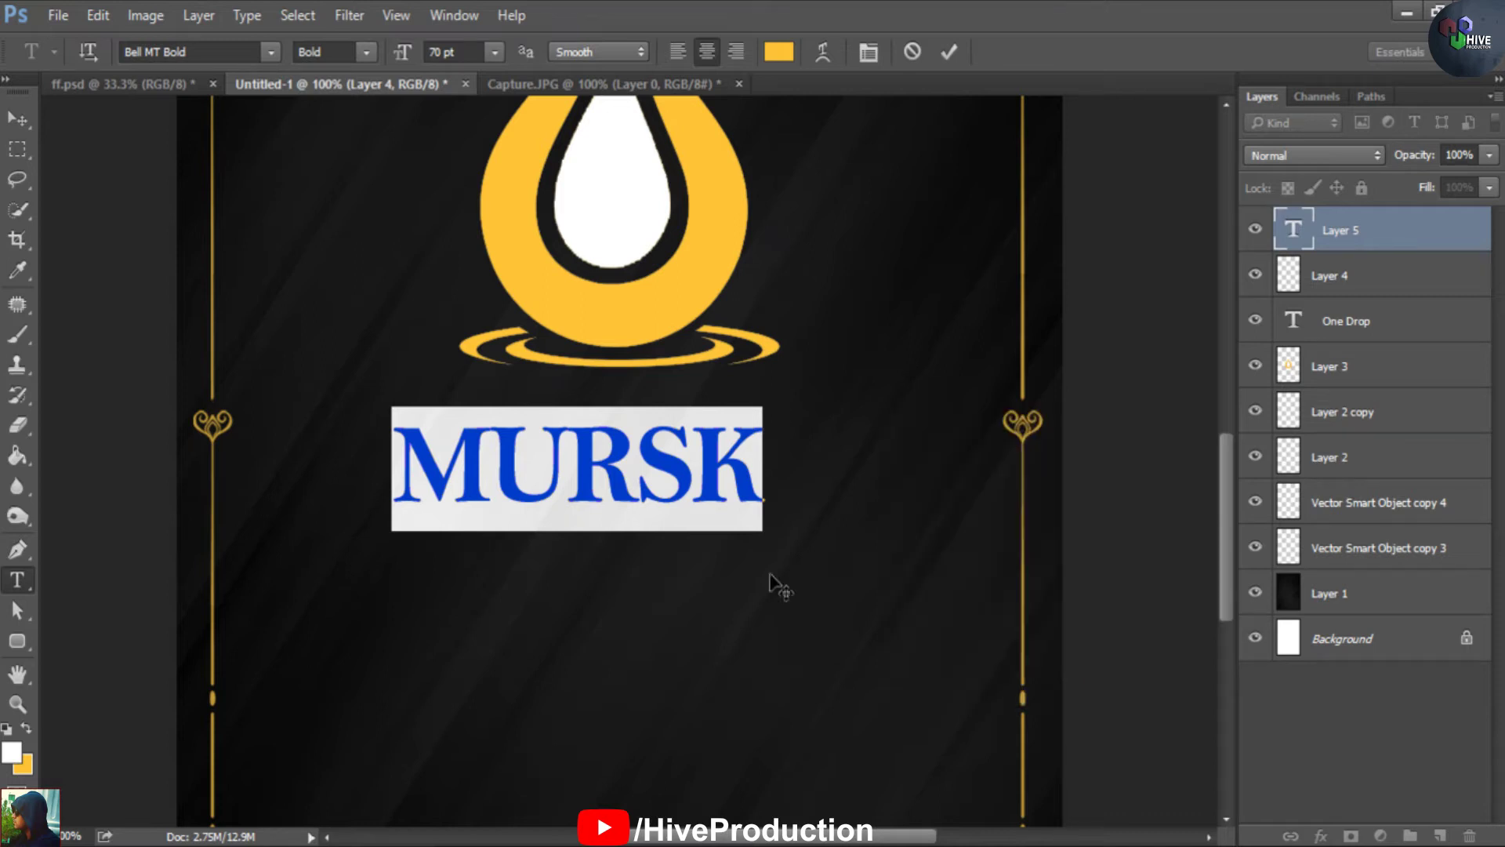
Center the MURSK text horizontally on the Background layer
click(18, 119)
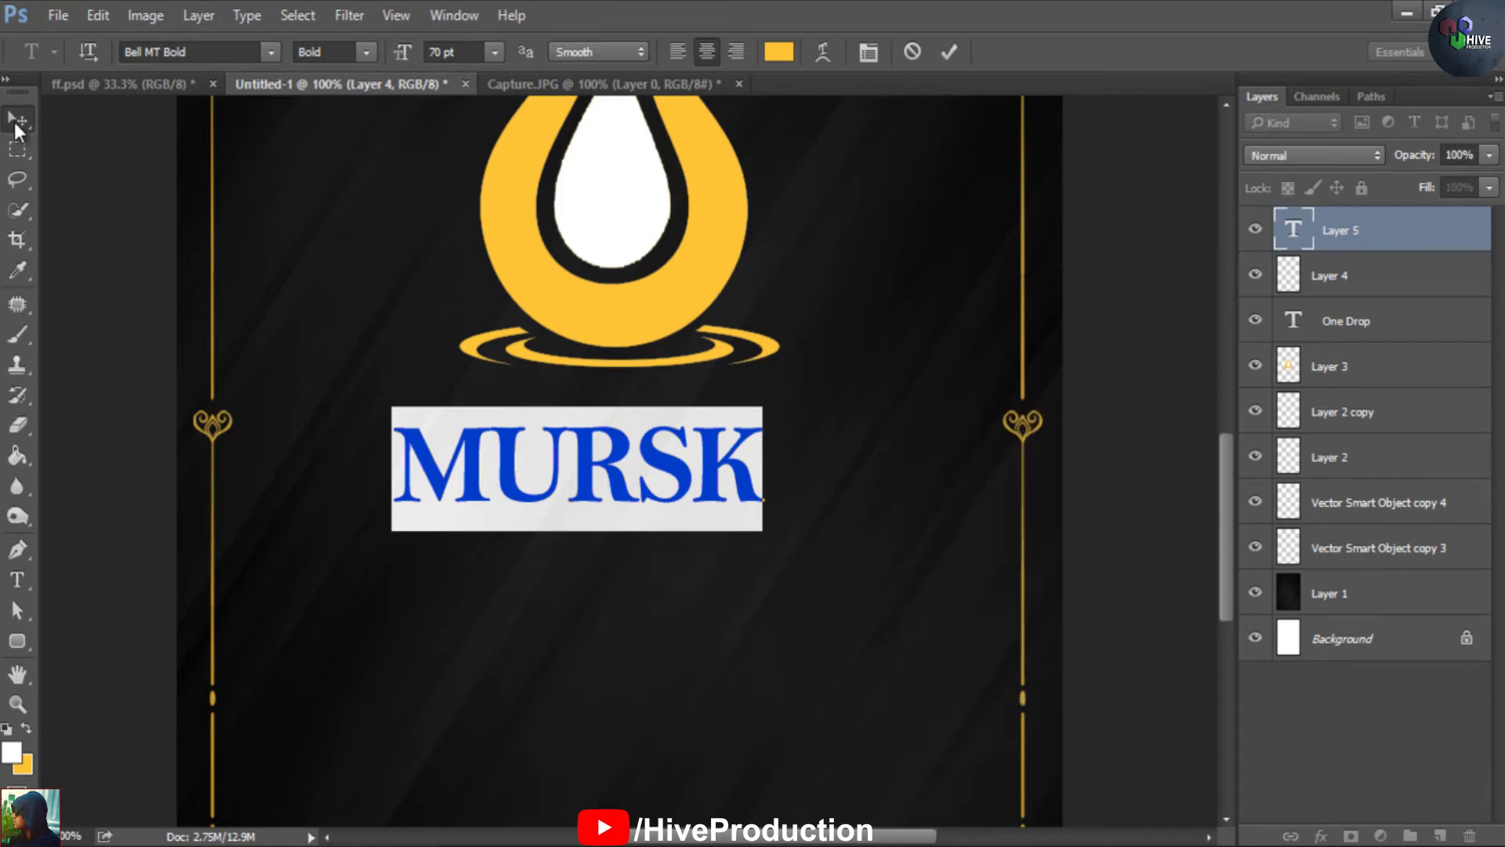
ctrl+click(1384, 661)
click(561, 52)
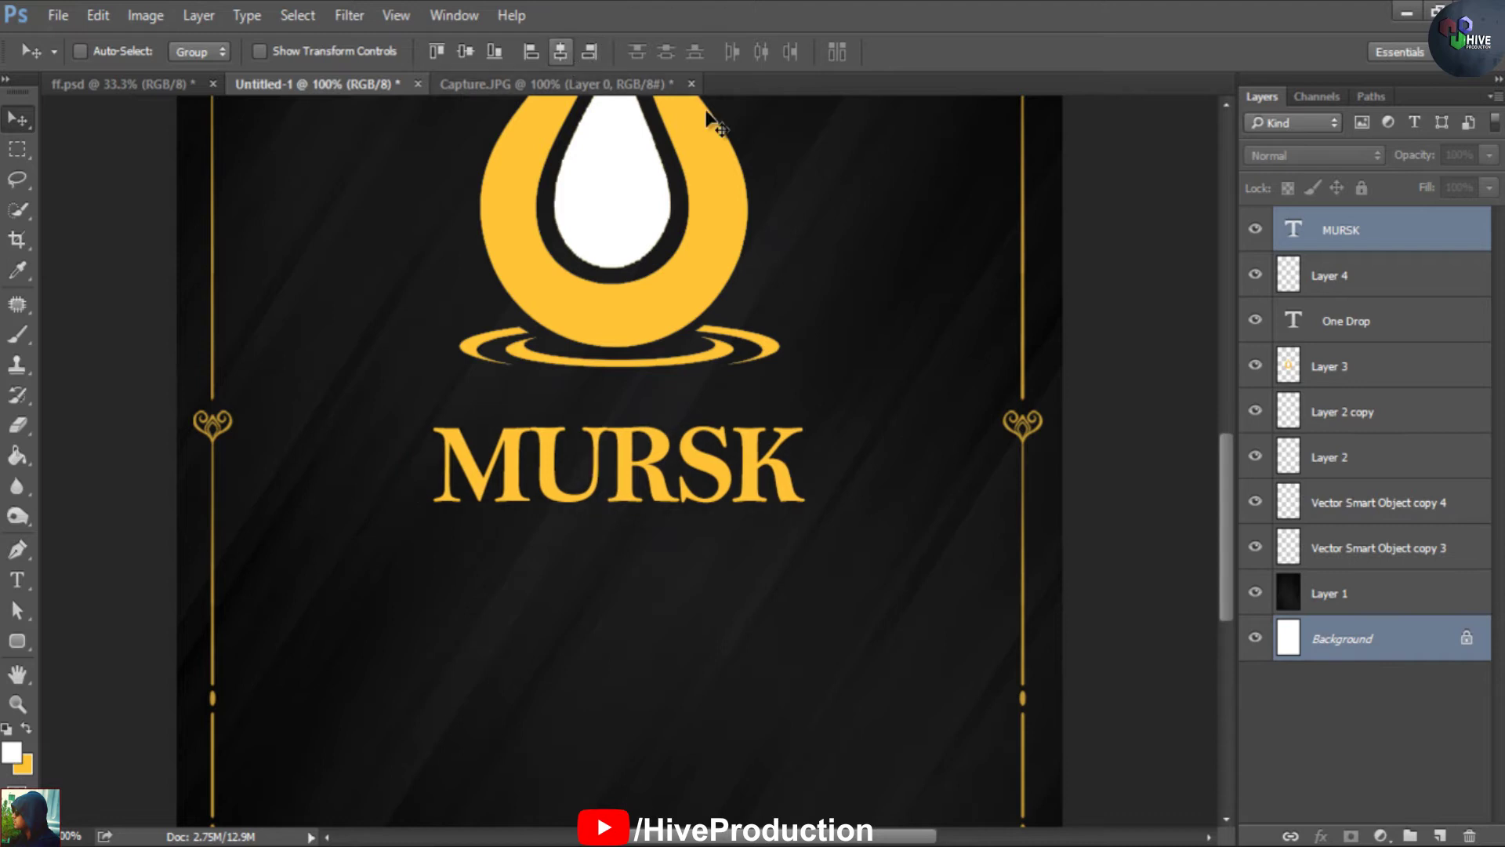
Nudge only the MURSK text upward until it sits close beneath the drop logo's ripples
click(1394, 229)
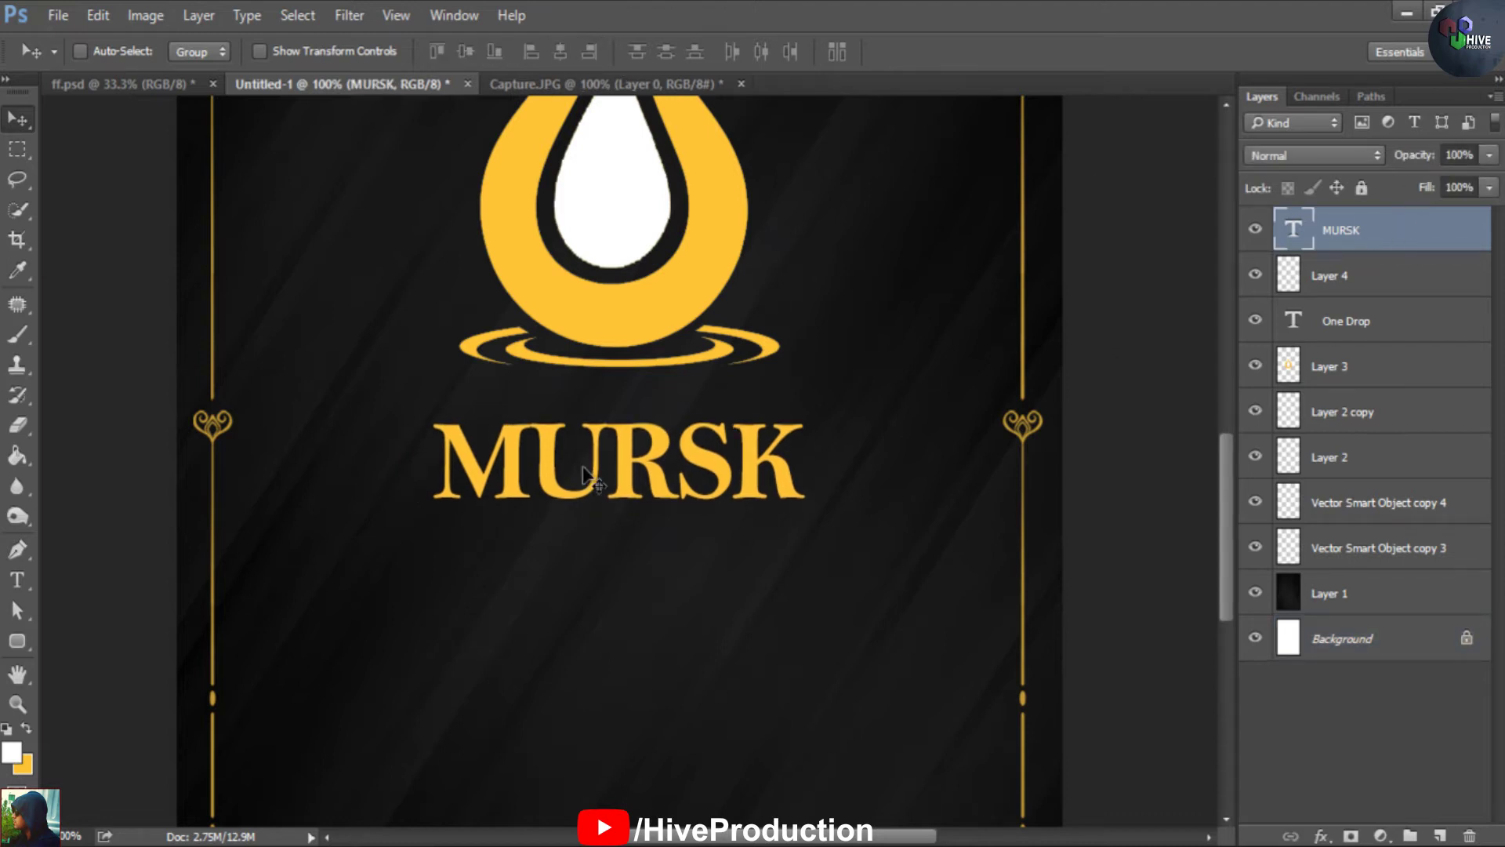
key(Up)
key(Up)
key(Up)
key(Up)
key(Up)
key(Up)
key(Up)
key(Up)
key(Up)
key(Up)
key(Up)
key(Up)
key(Up)
key(Up)
key(Up)
key(Up)
key(Up)
key(Up)
key(Up)
key(Up)
key(Up)
key(Up)
key(Up)
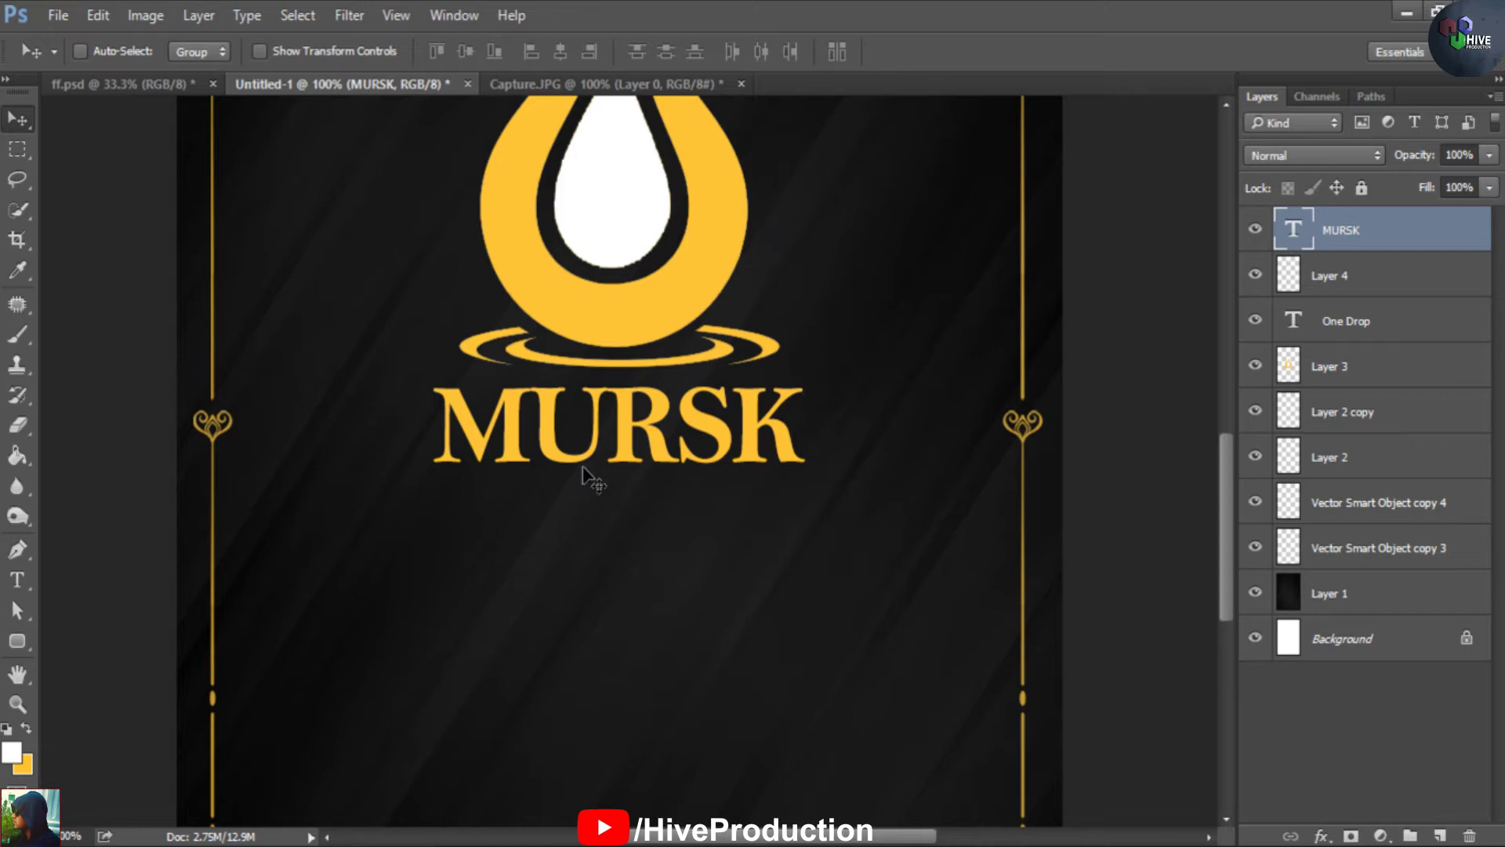
Recolor the whole MURSK text red with the foreground color e84a33
click(17, 580)
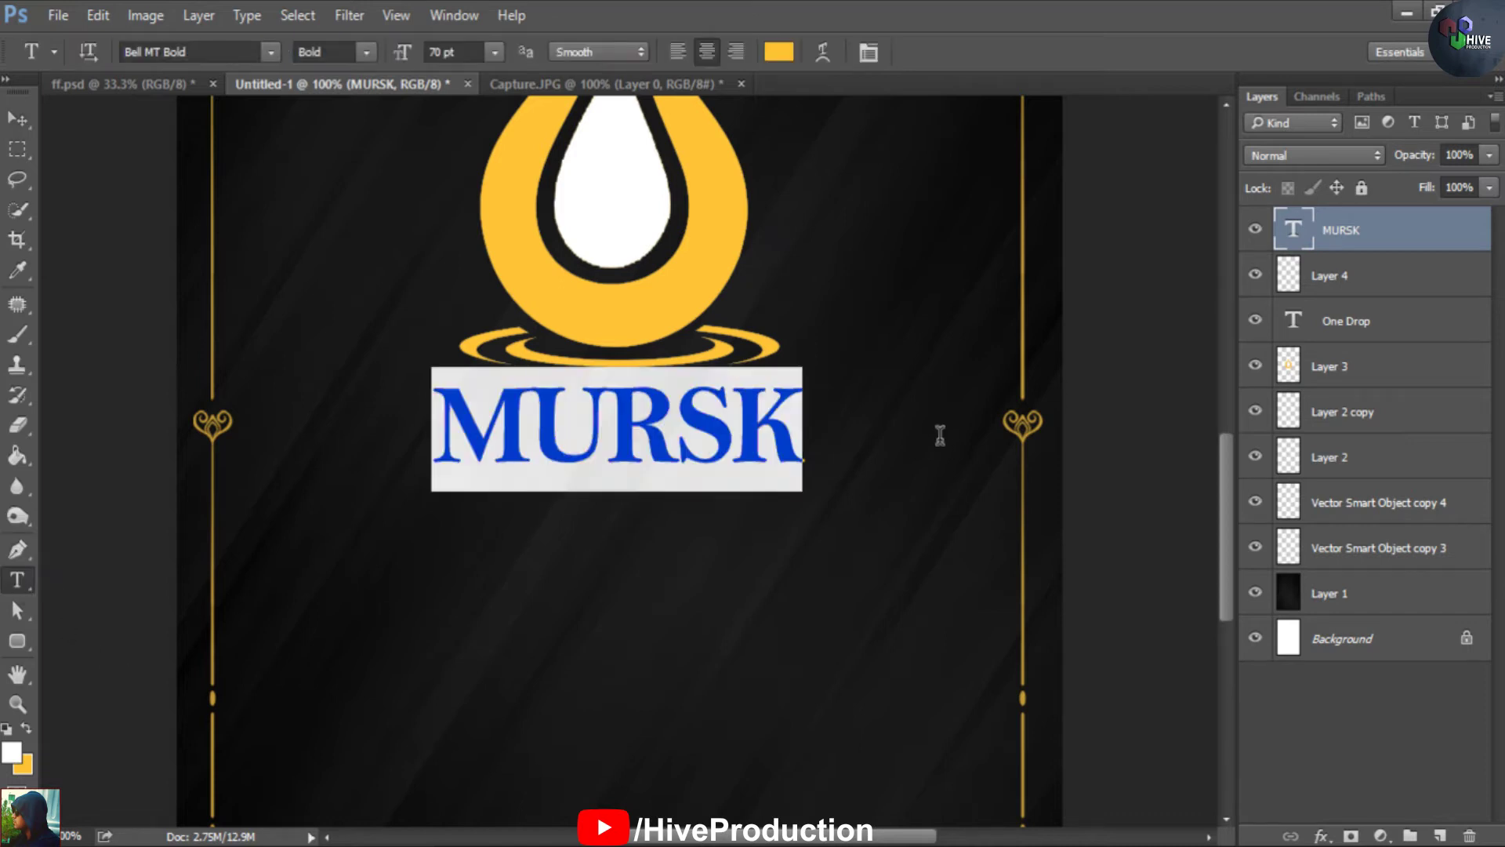
drag(453, 435, 939, 433)
click(11, 752)
drag(1031, 433, 977, 330)
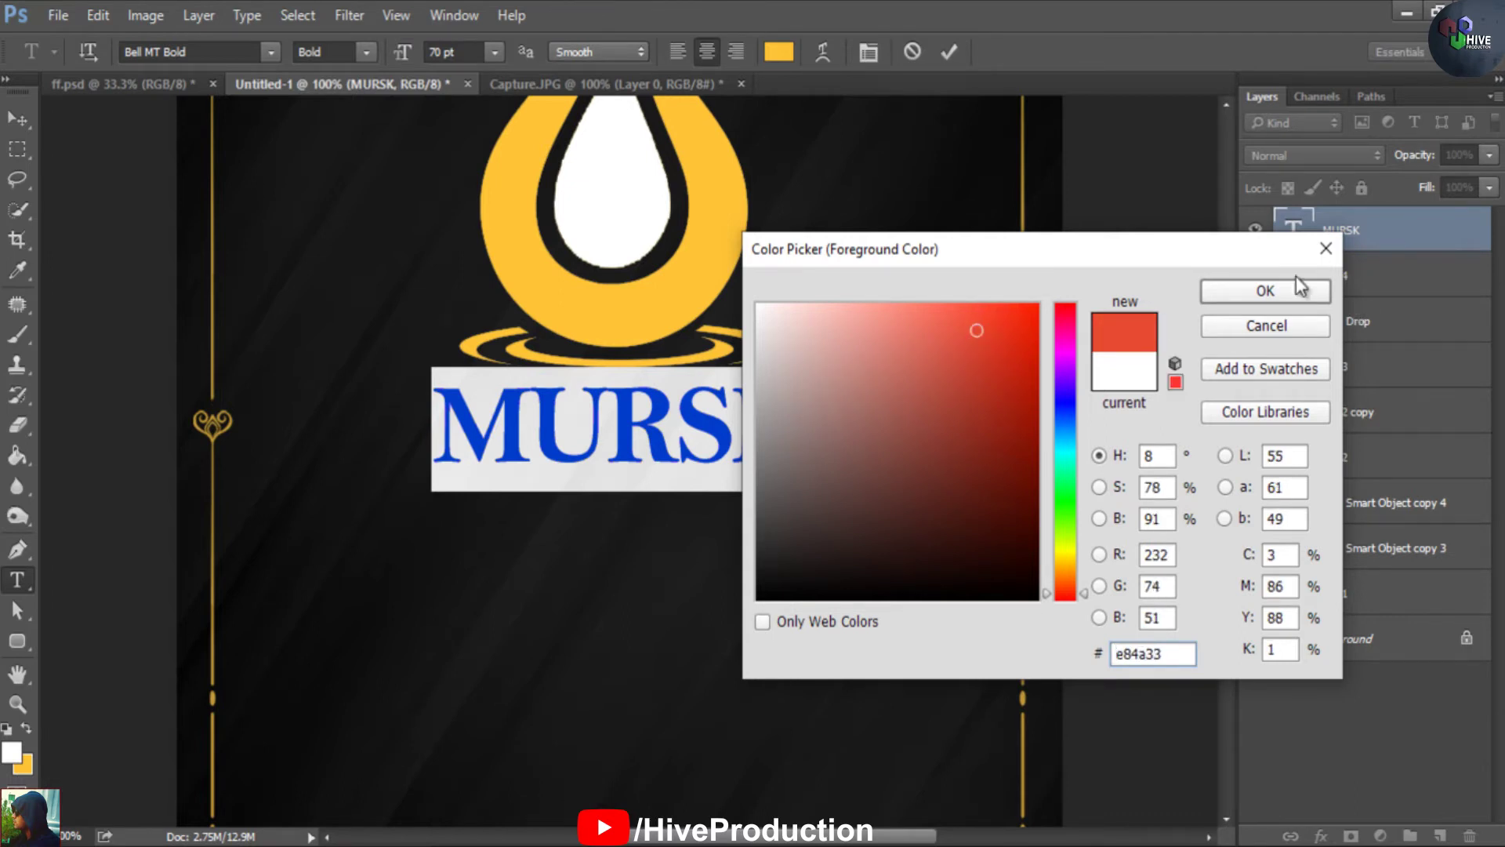
key(Return)
click(740, 463)
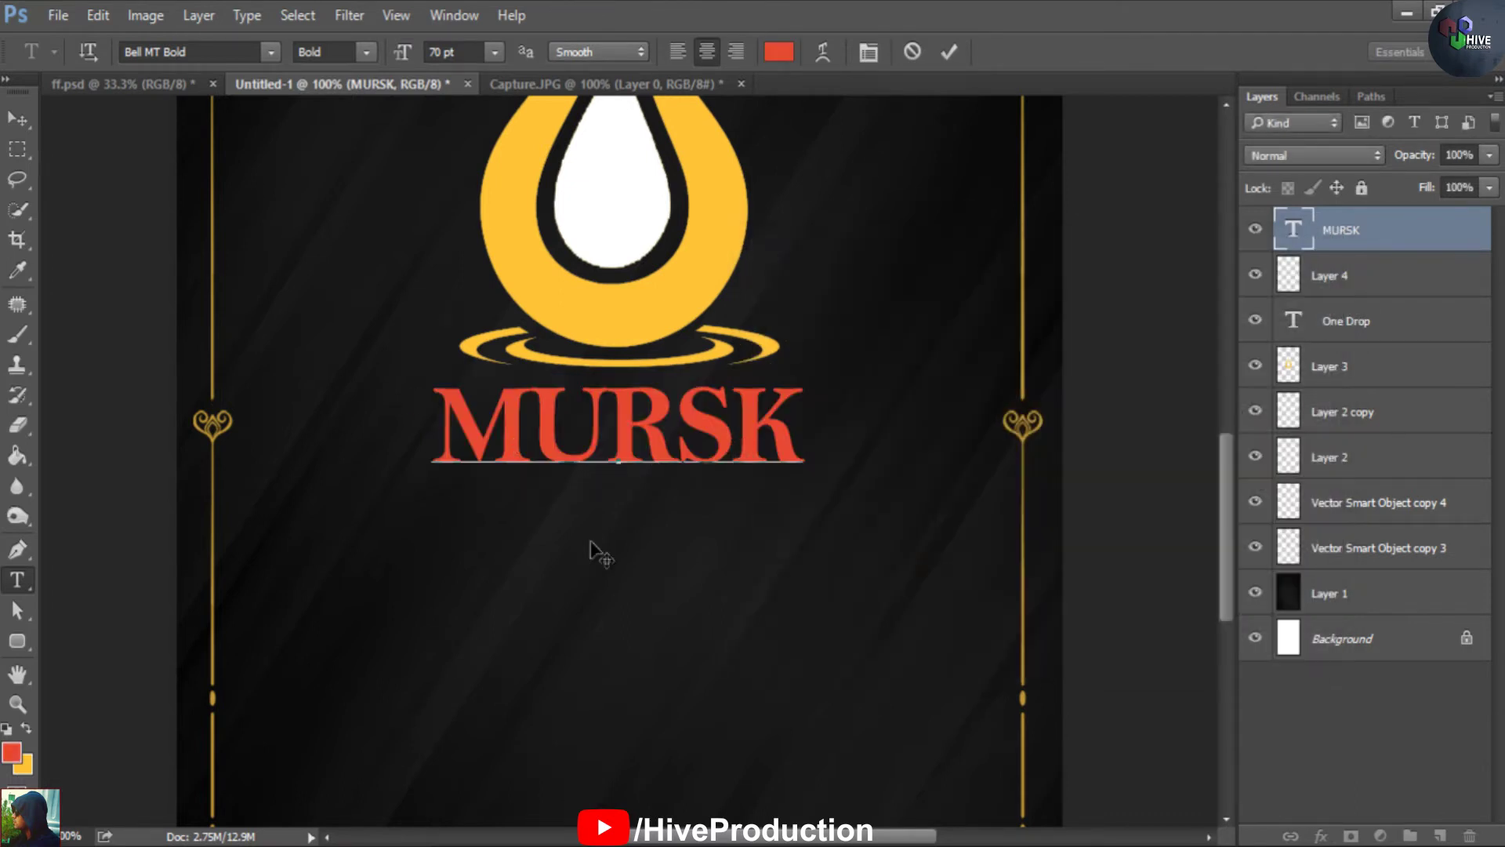
click(17, 119)
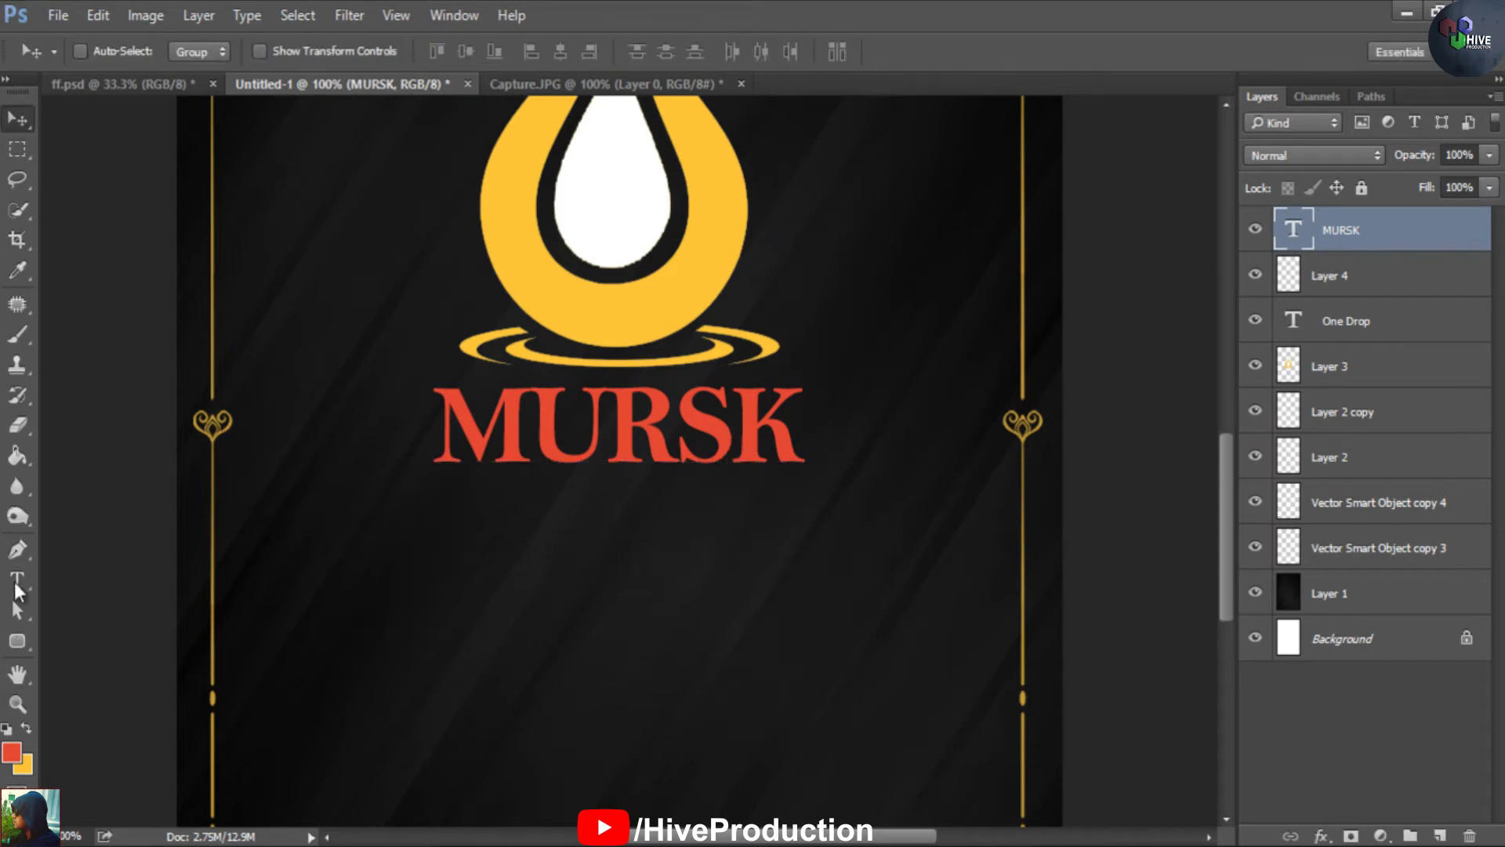
Add the text "ESSENTIAL OIL" on its own layer below MURSK
click(16, 581)
click(600, 600)
text(ESSENT)
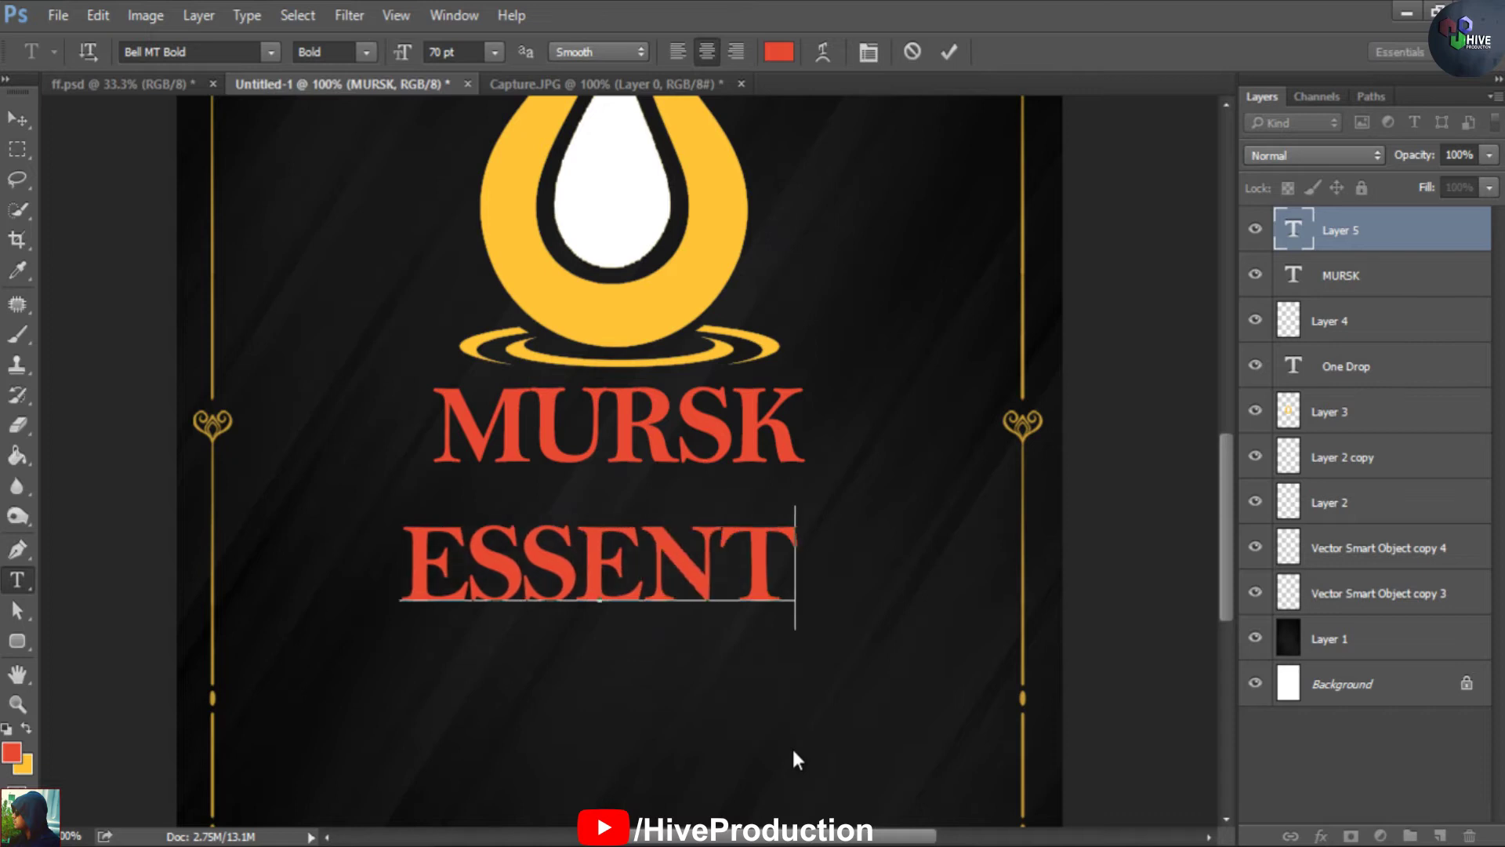
text(IAL OIL)
Reduce the ESSENTIAL OIL text to 25 pt and set its font to Arial Bold
key(ctrl+a)
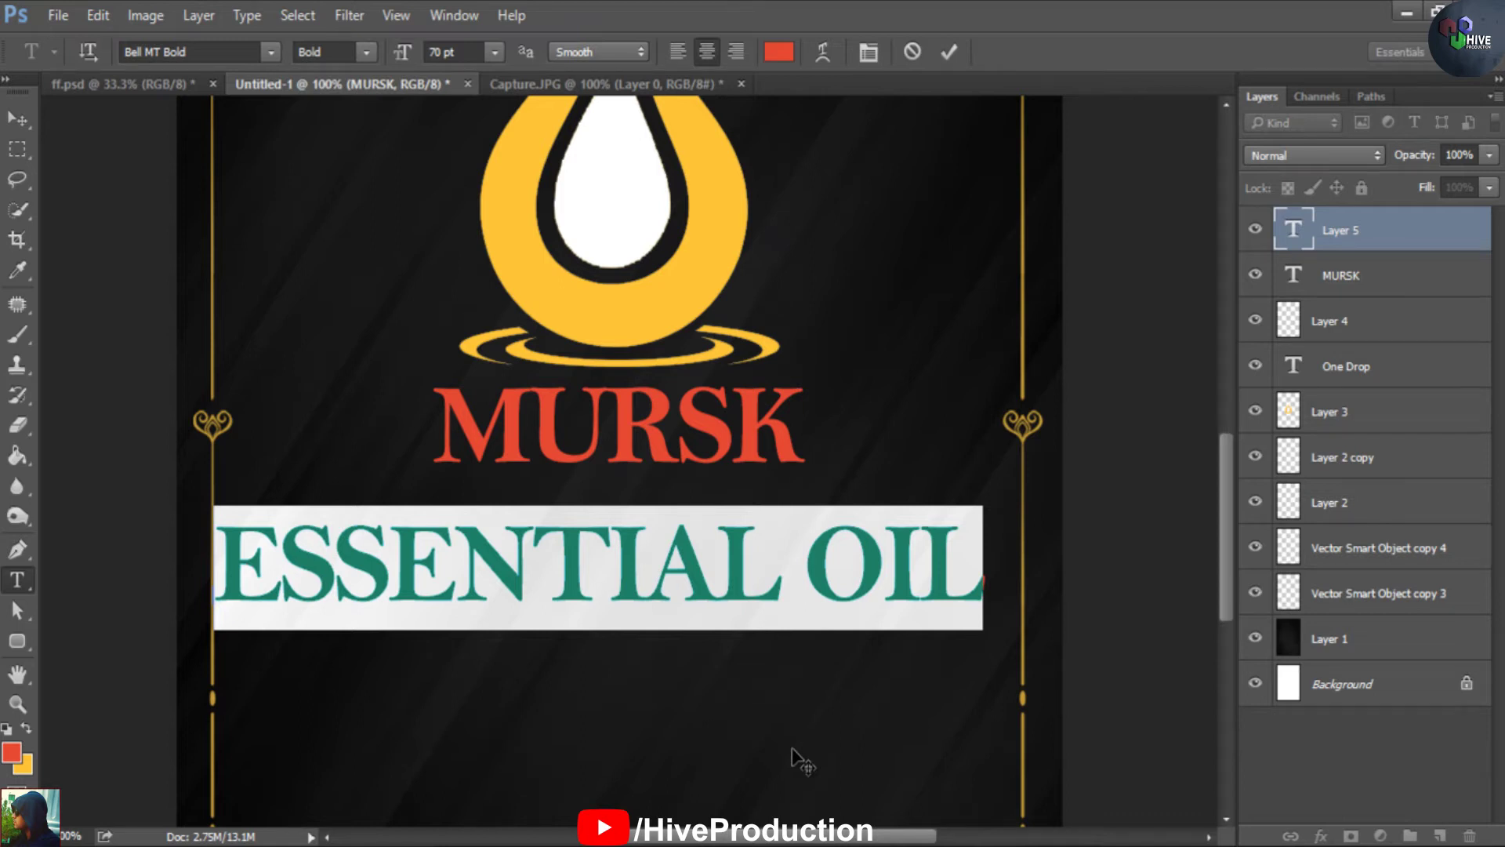
key(ctrl+shift+comma)
key(ctrl+shift+comma)
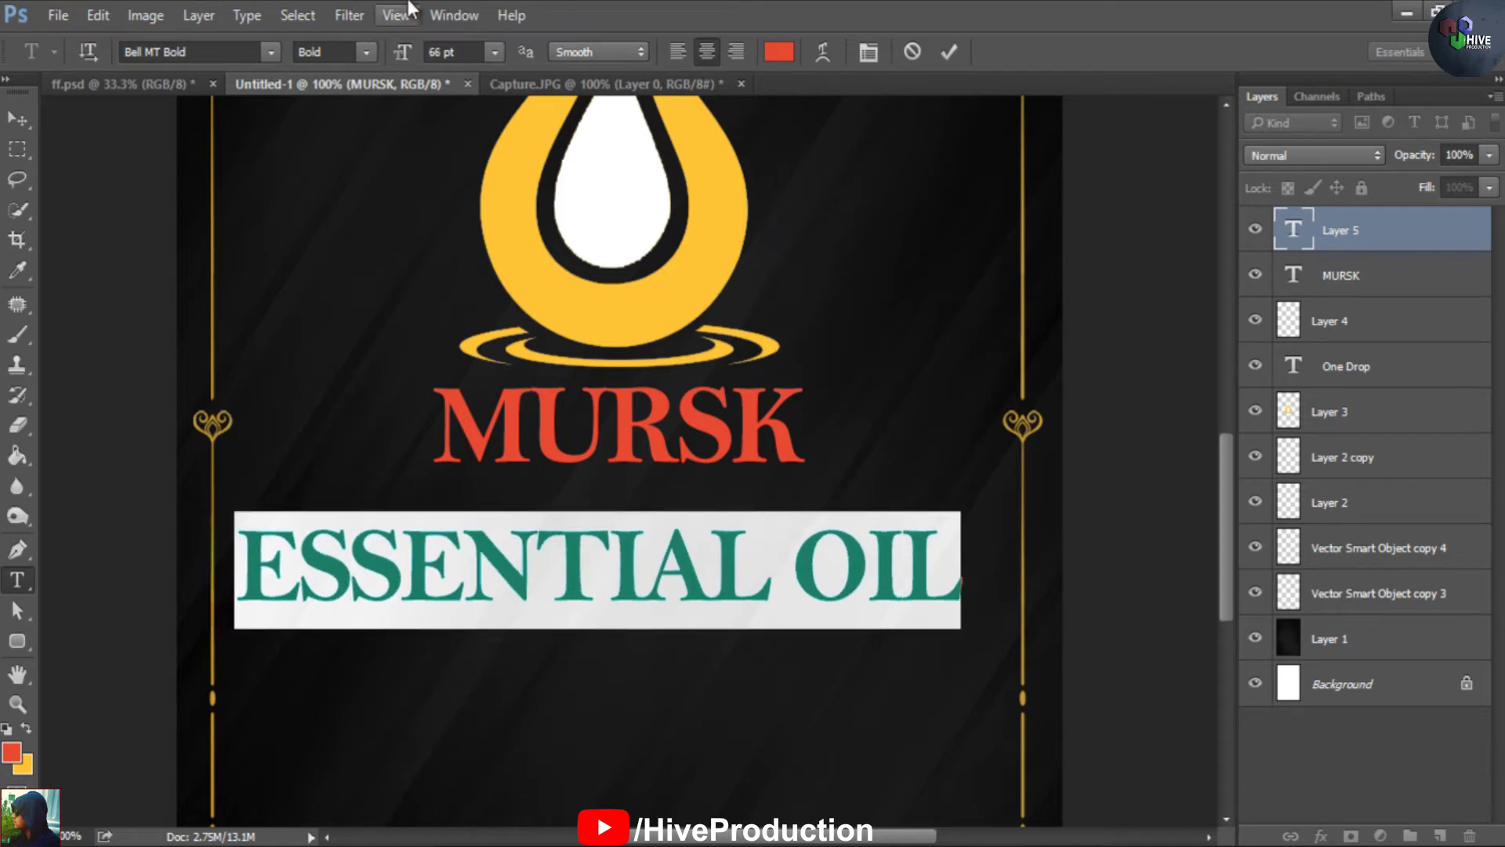
drag(406, 60, 361, 69)
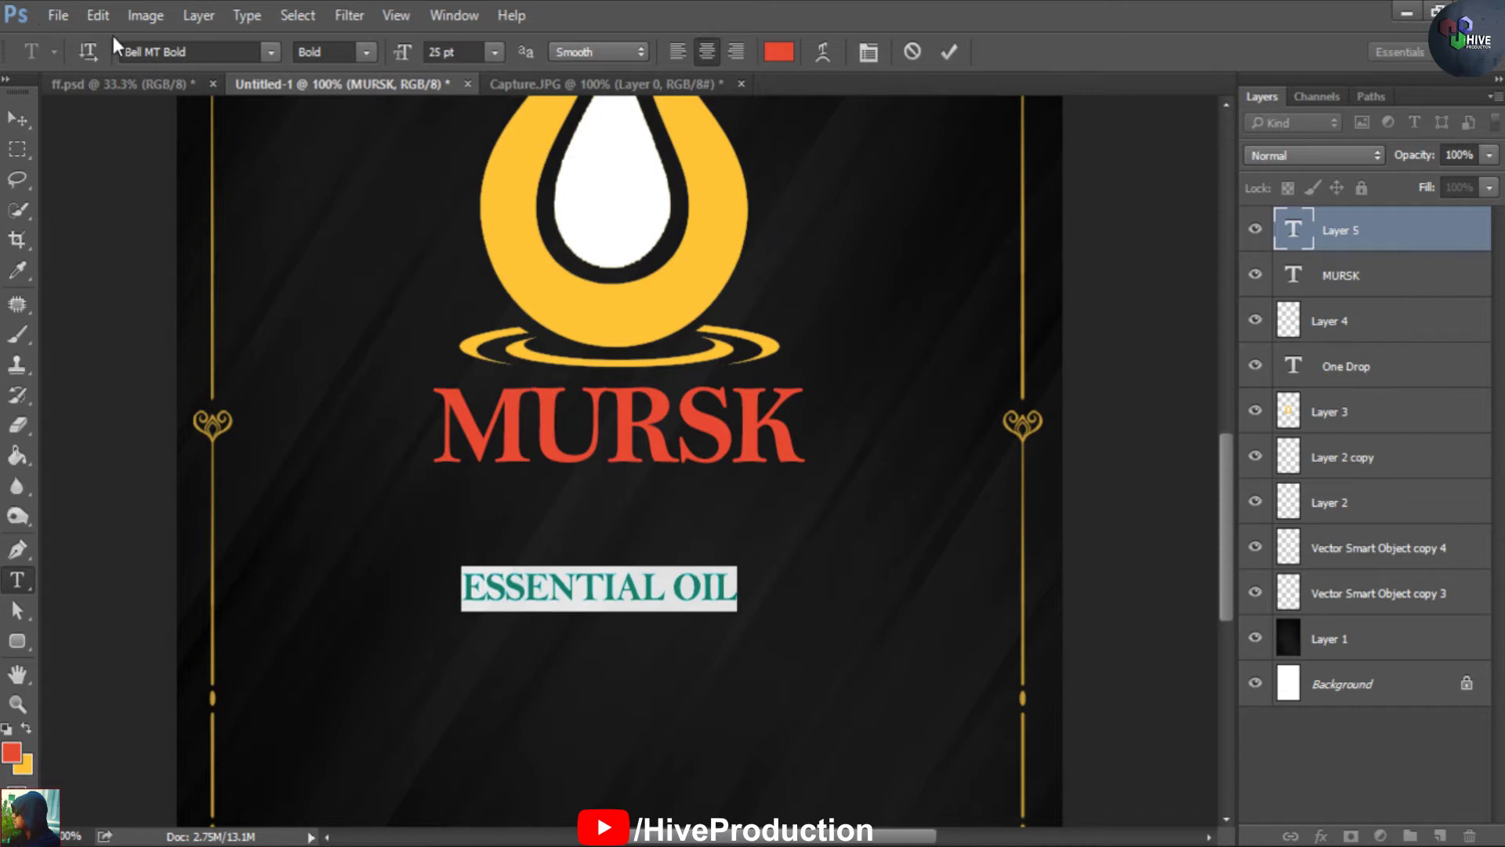
click(210, 50)
text(arial)
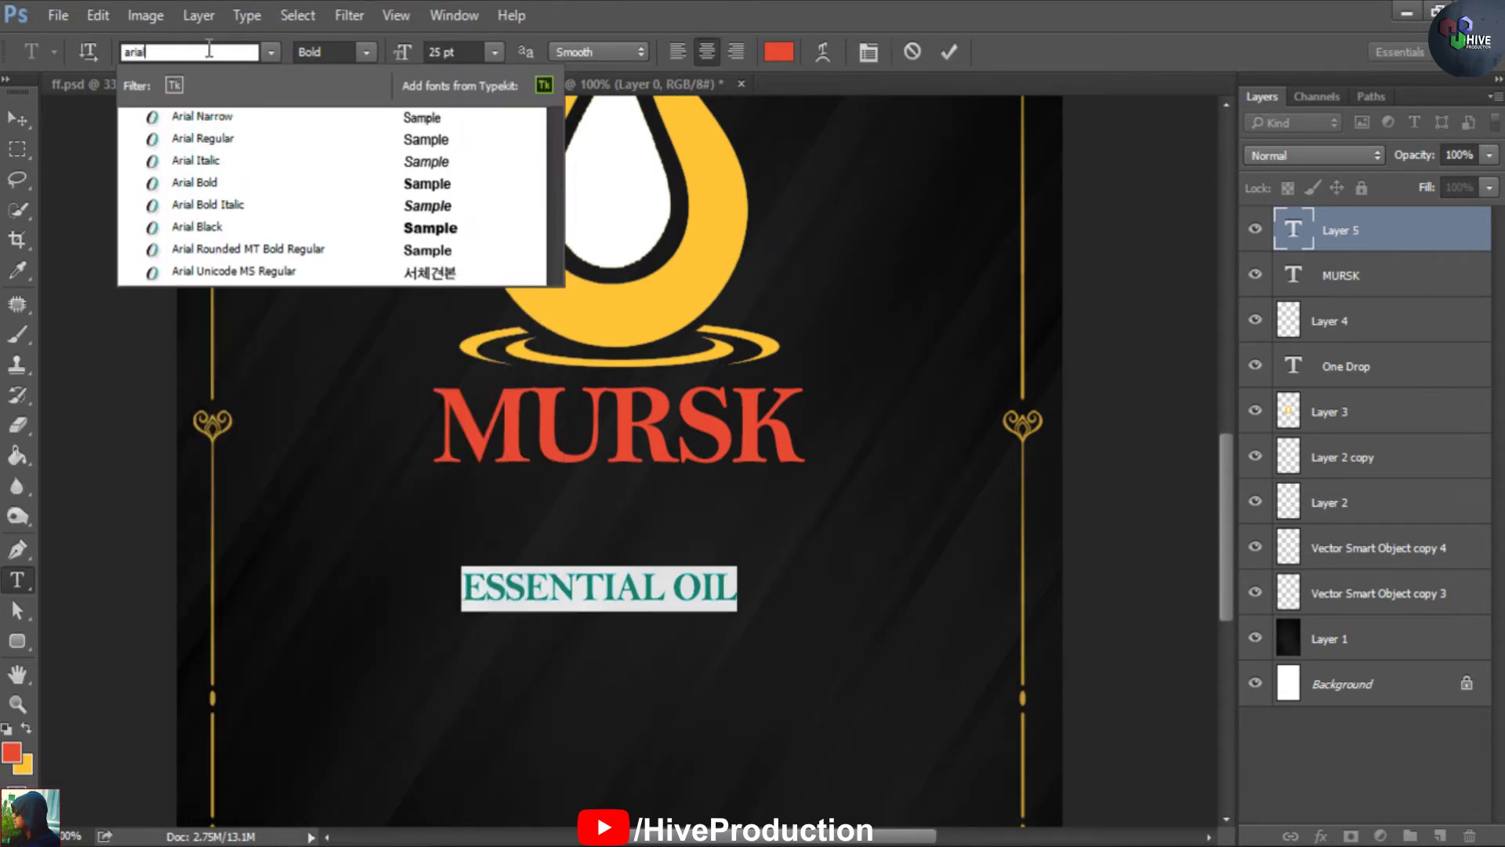
click(239, 185)
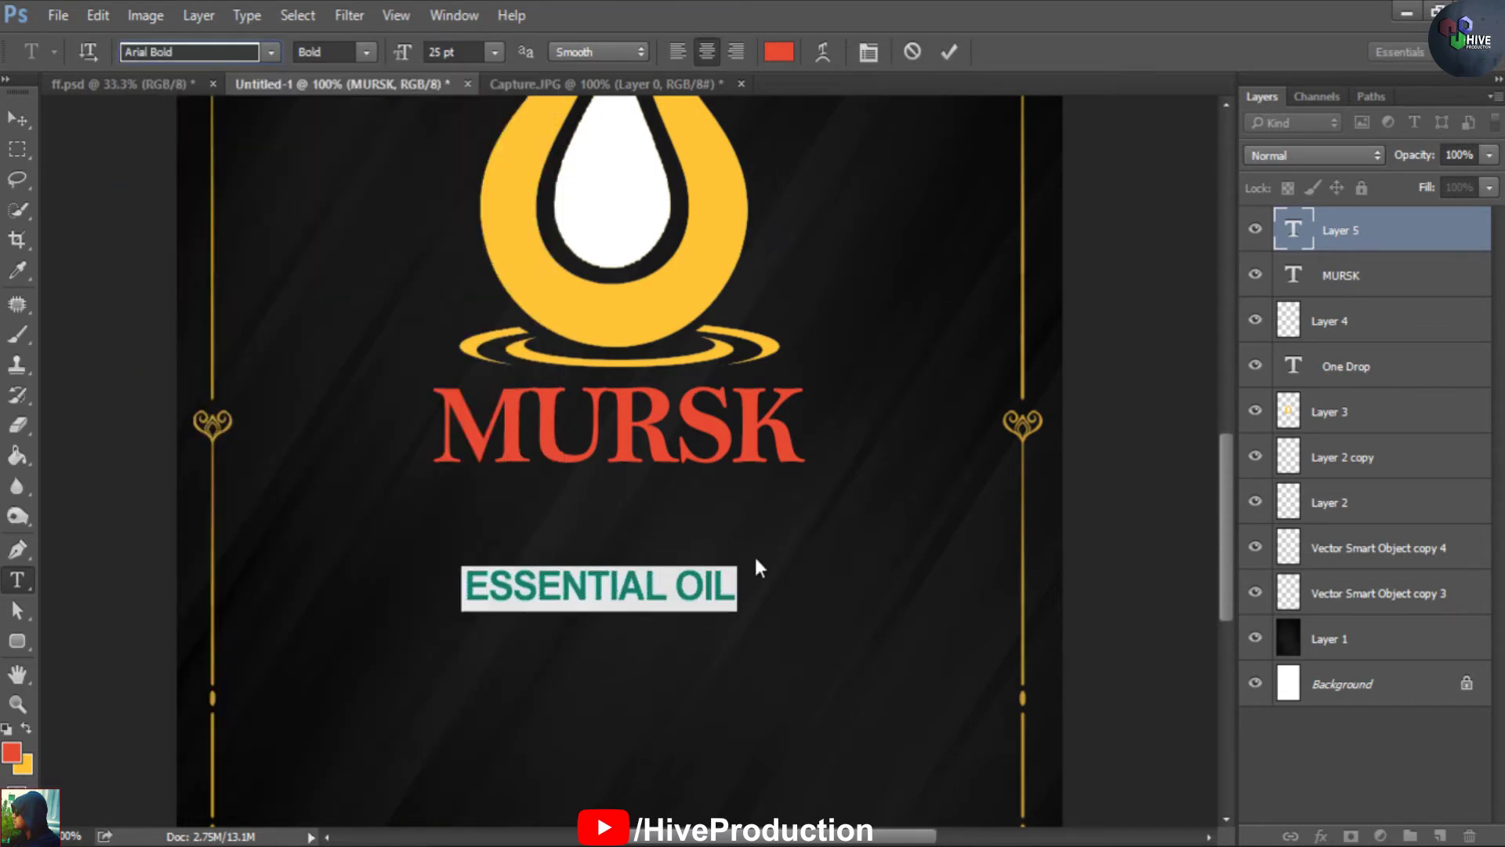
Center the ESSENTIAL OIL text horizontally on the Background layer
click(17, 119)
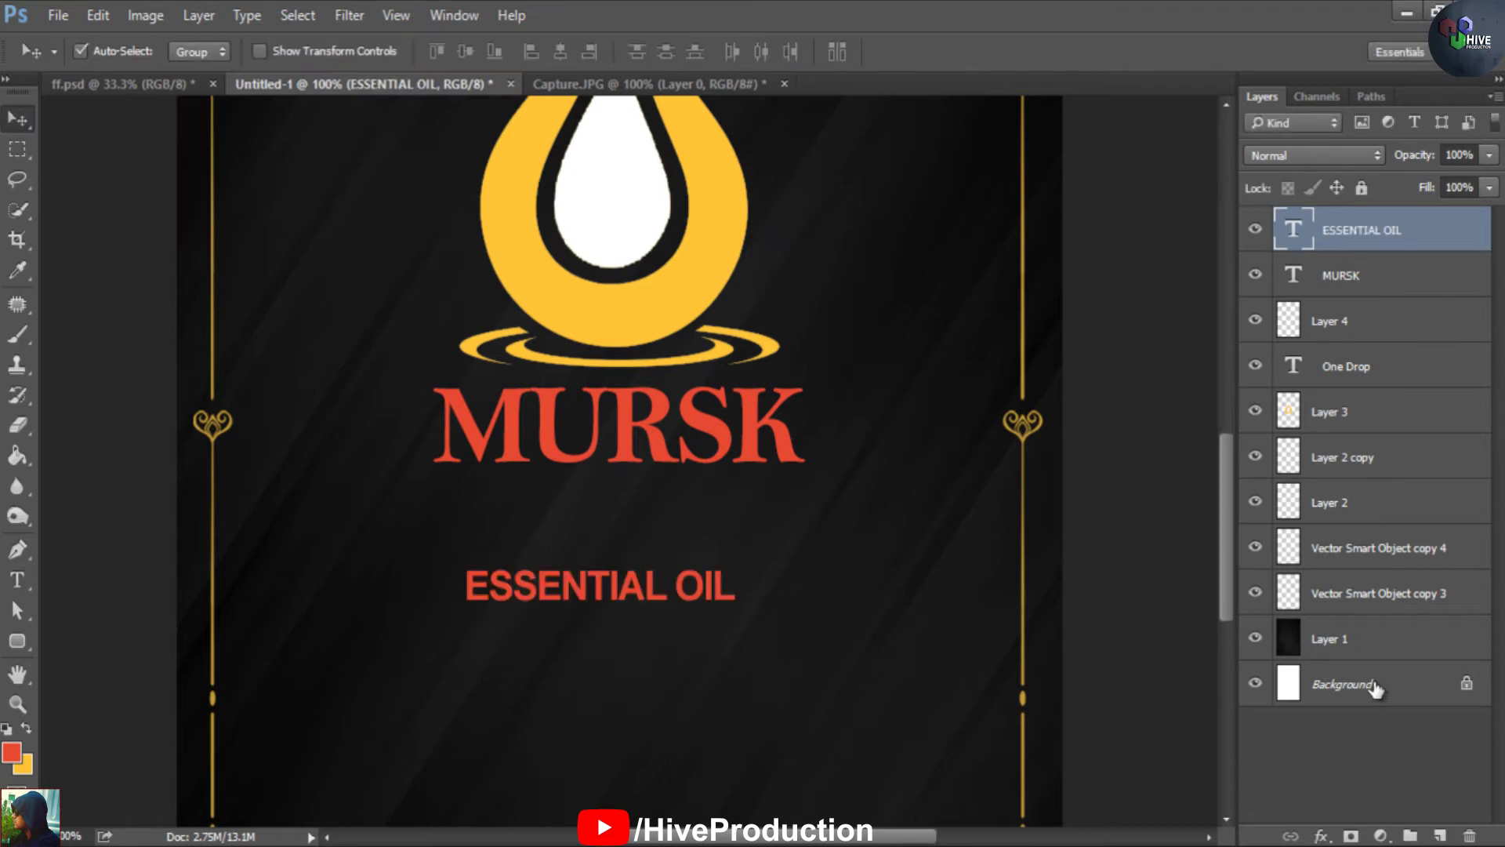
ctrl+click(1333, 684)
click(560, 51)
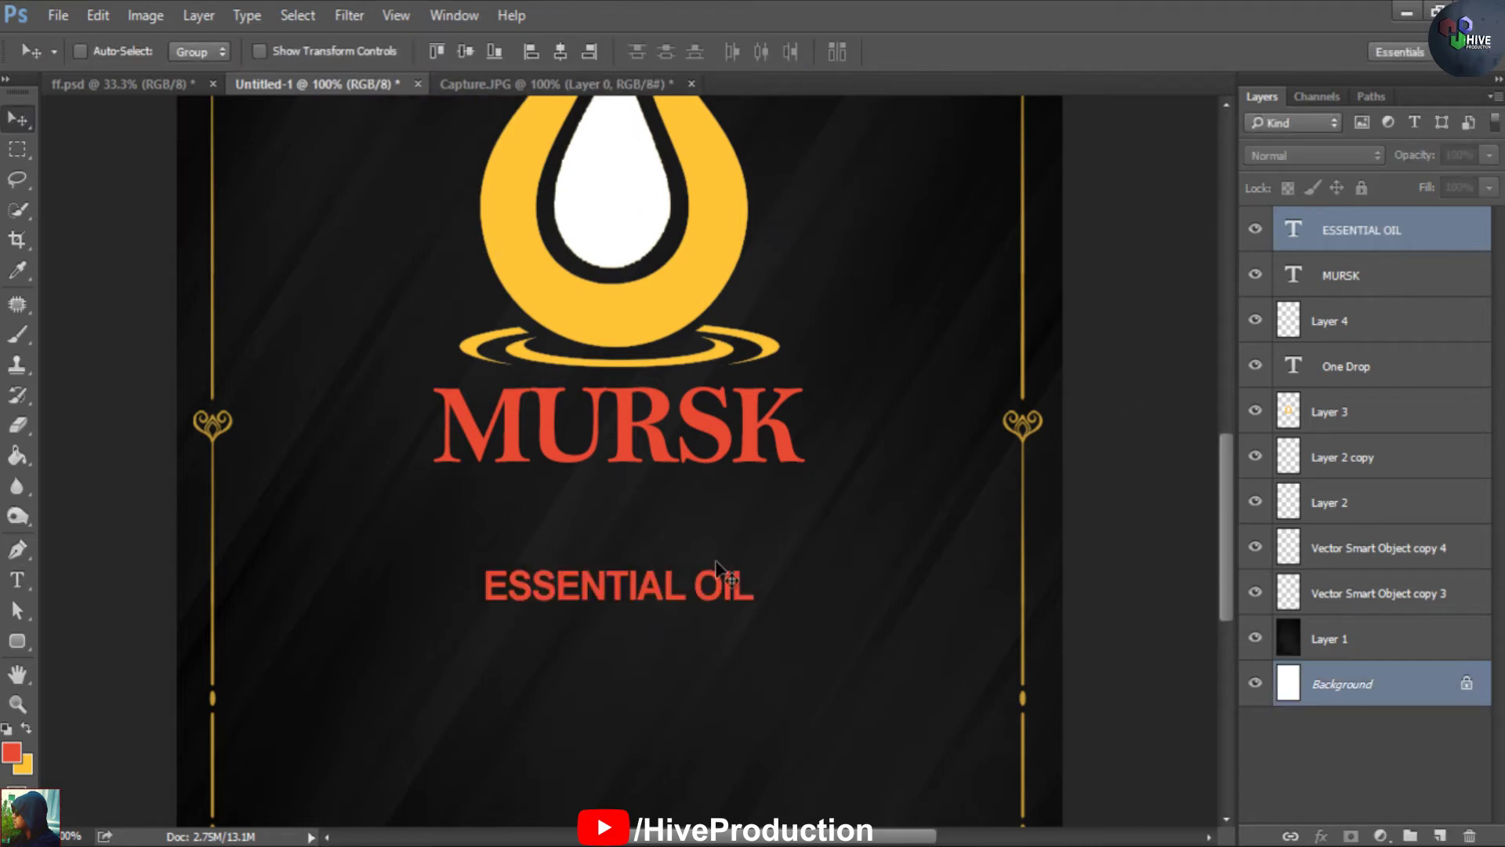
Move the ESSENTIAL OIL text up beneath MURSK and draw a rounded rectangle path about 283 by 41 px around it on a new layer
click(1361, 251)
drag(613, 580, 613, 503)
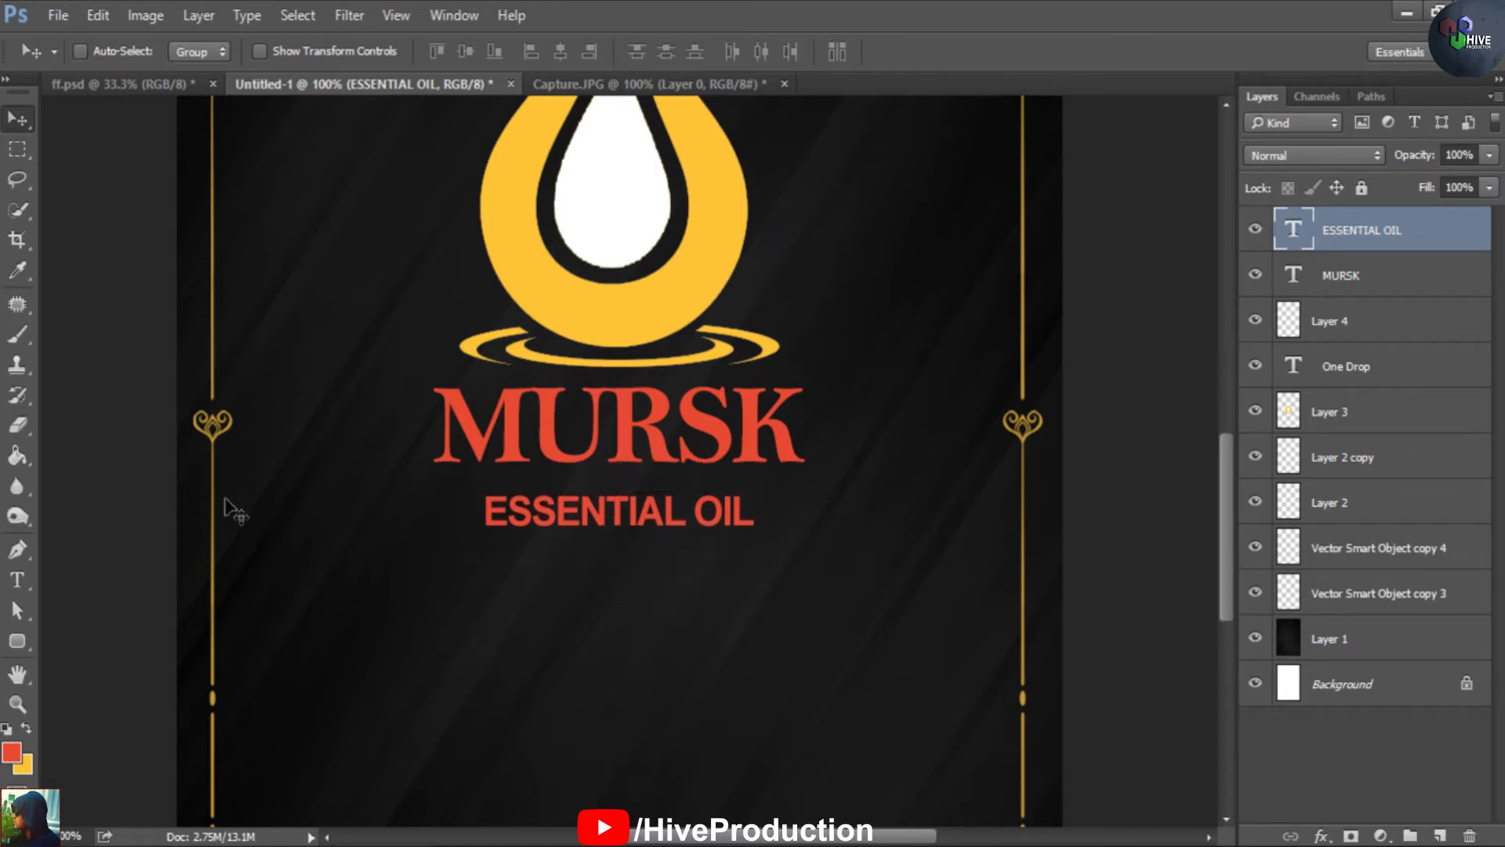
click(17, 640)
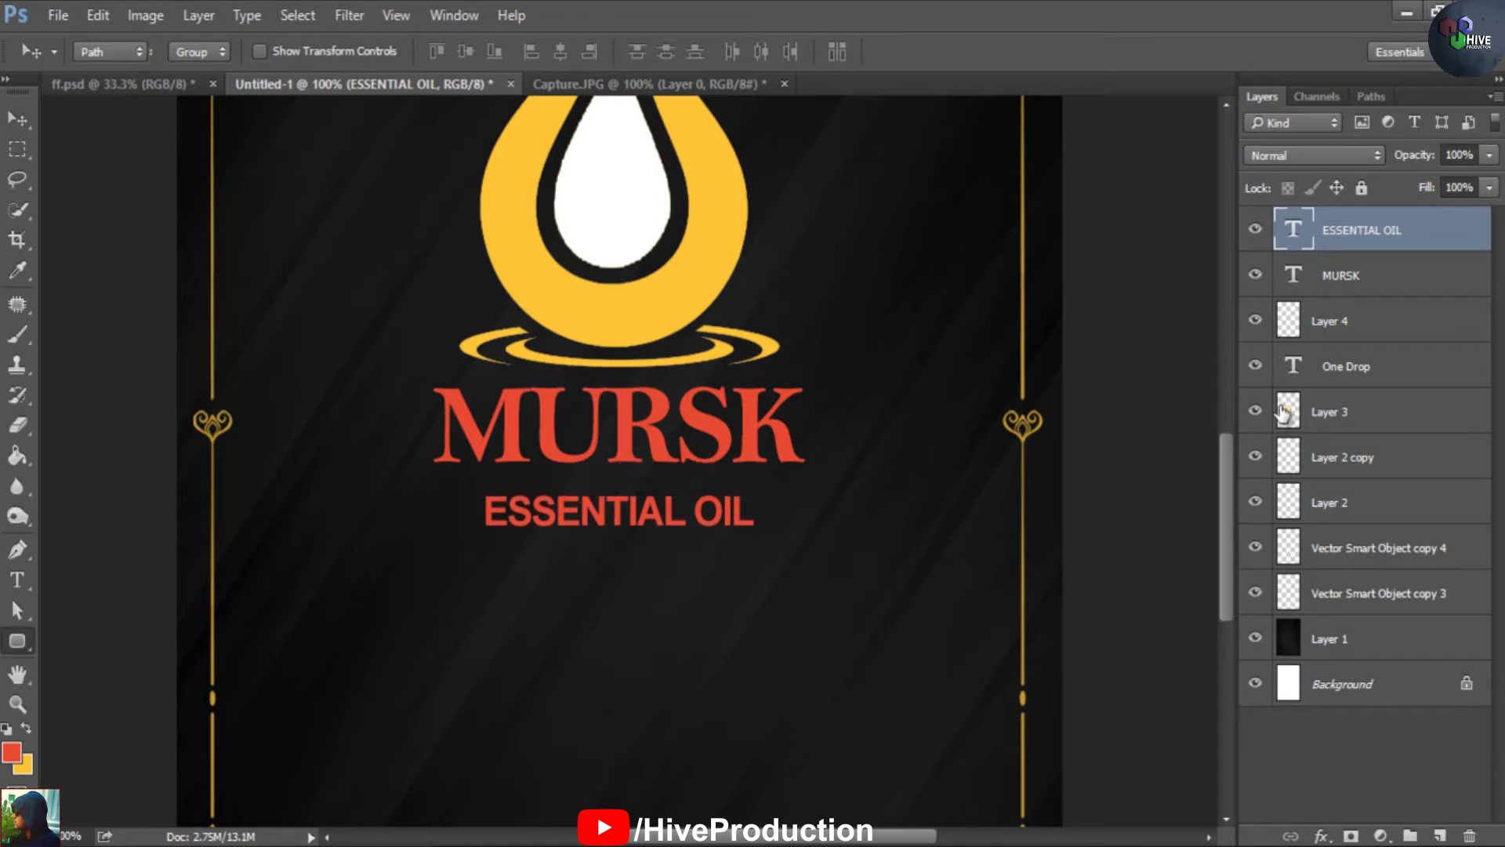
click(1441, 836)
drag(464, 494, 771, 535)
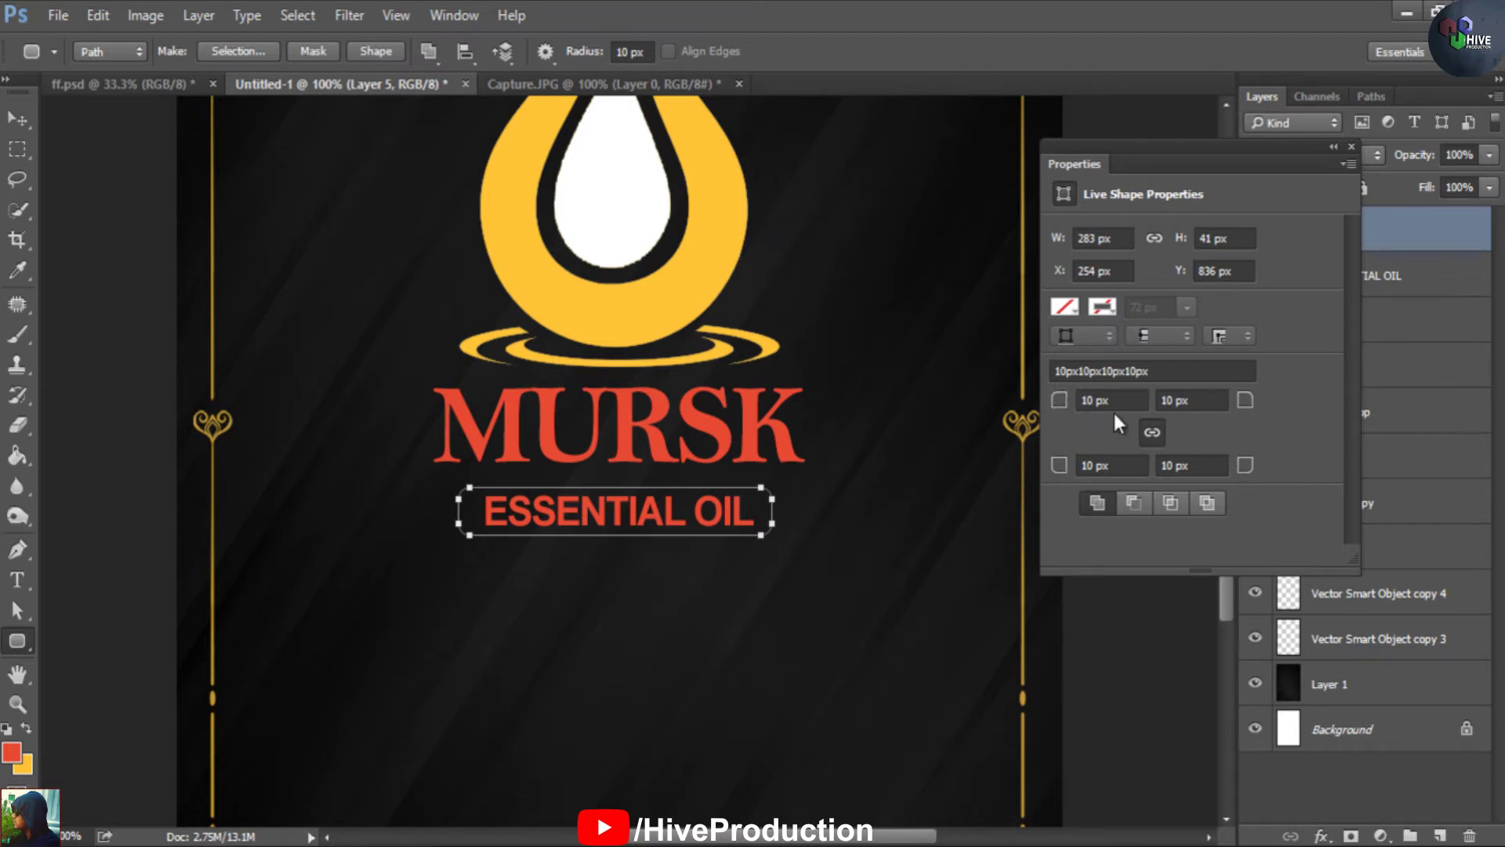
Set all corner radii of the rounded rectangle around ESSENTIAL OIL to 30 px
drag(1118, 400, 1072, 405)
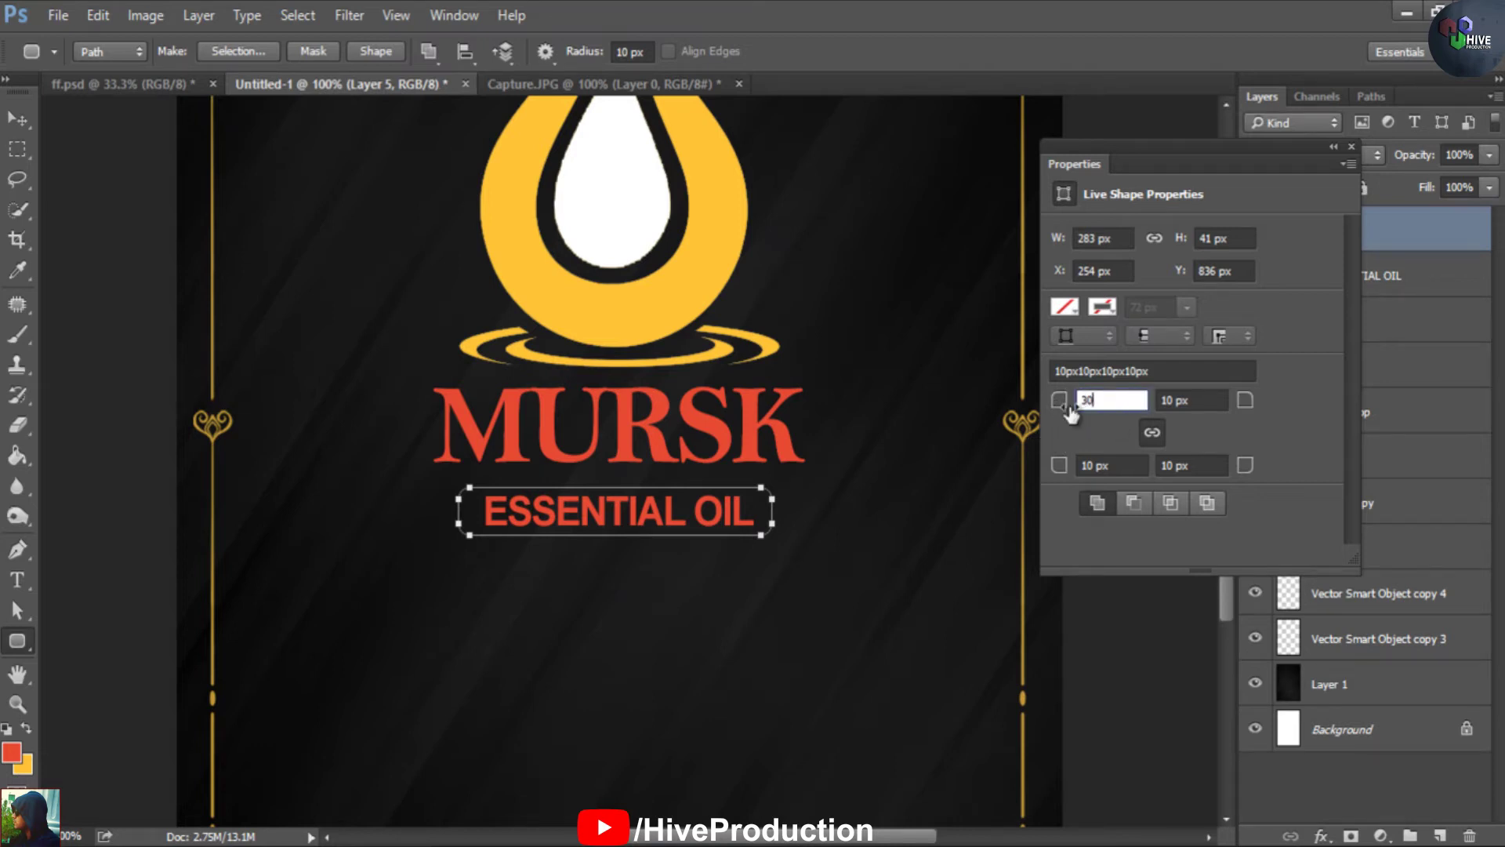
key(Return)
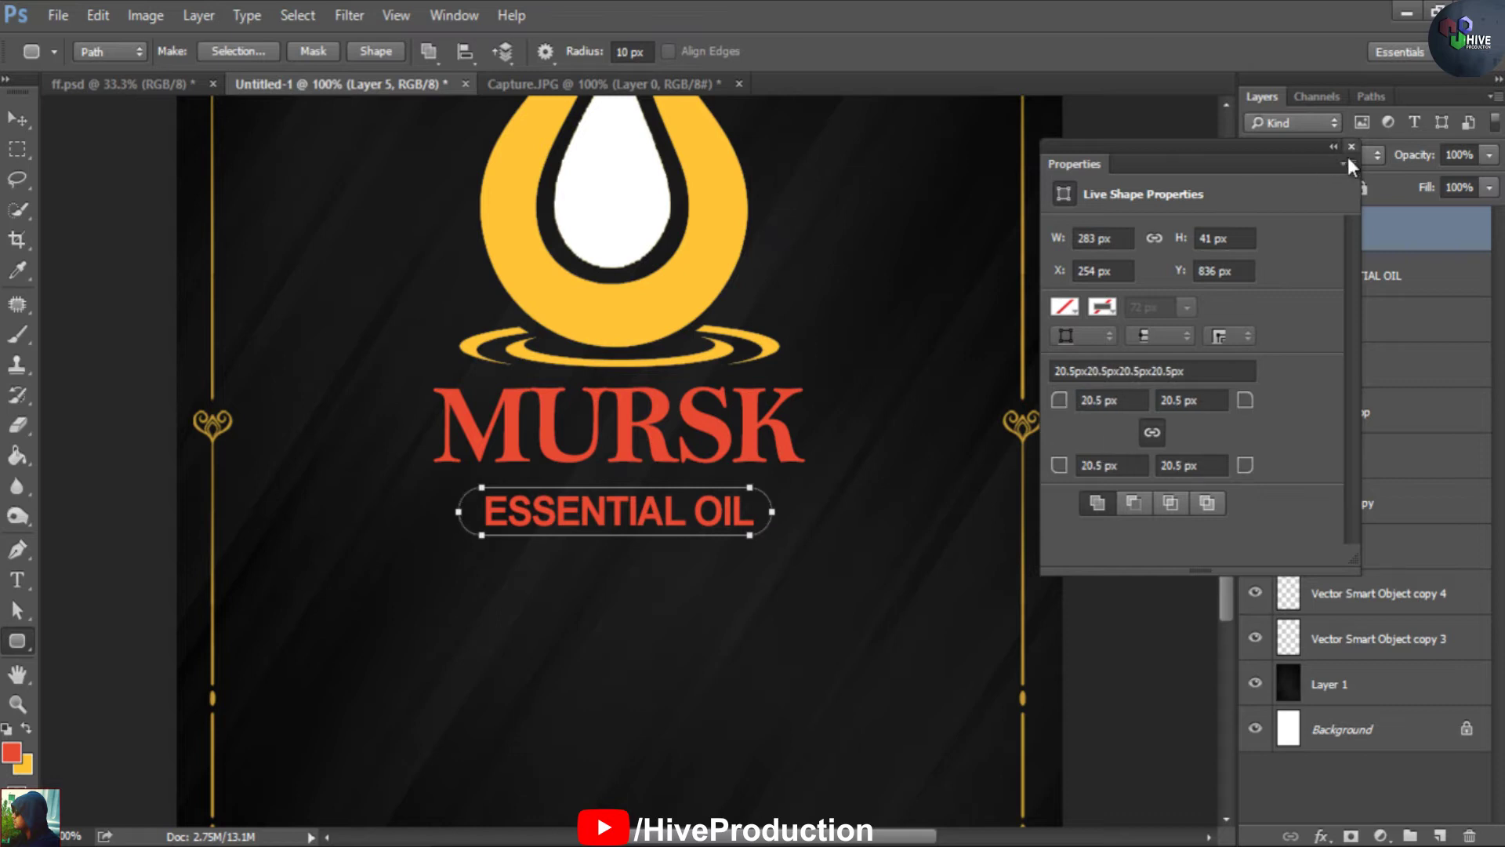
drag(1137, 403, 1034, 412)
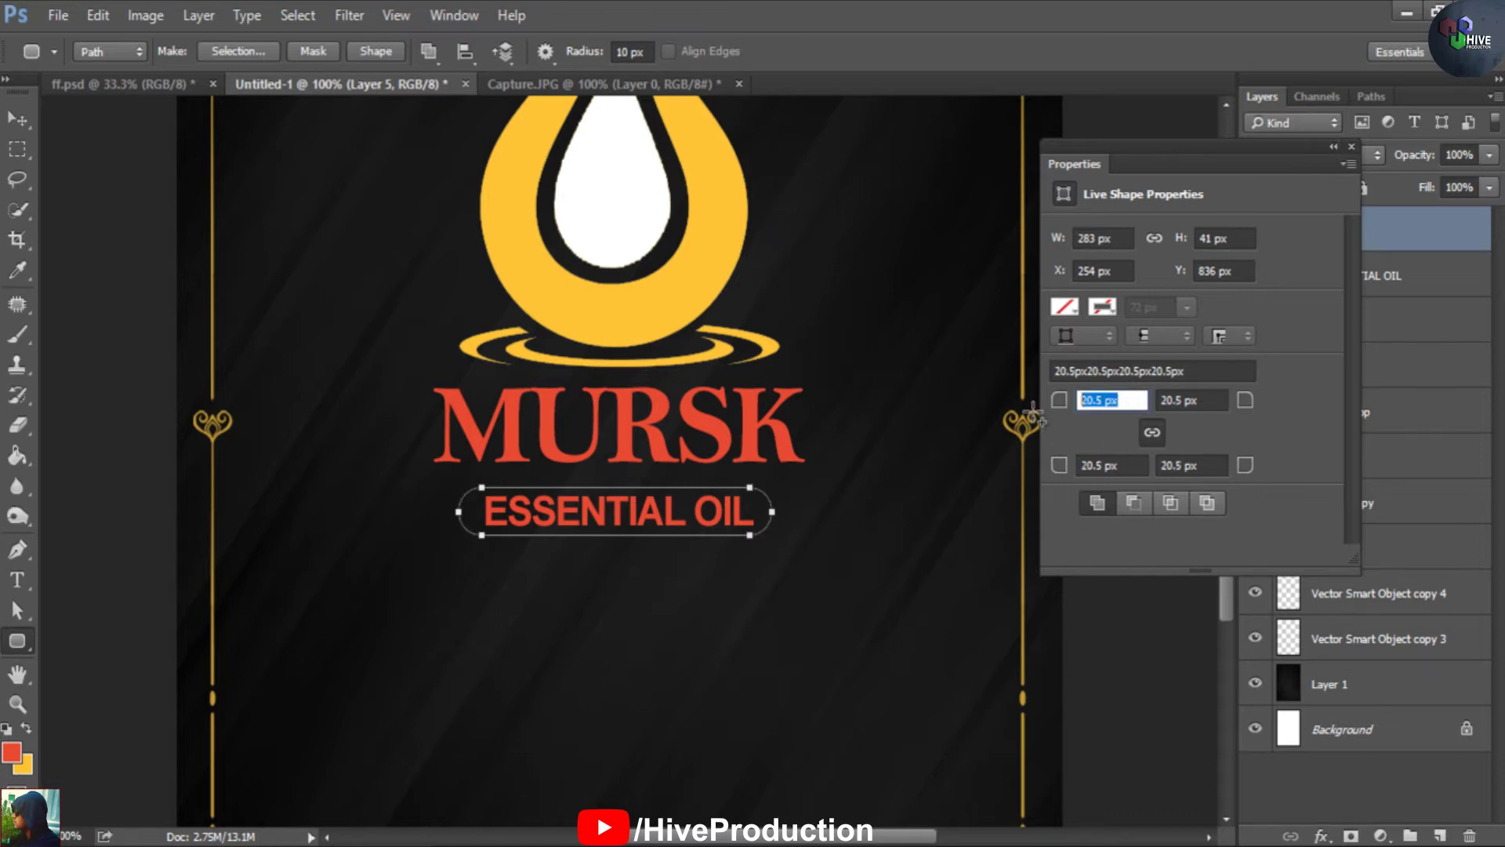
click(1352, 147)
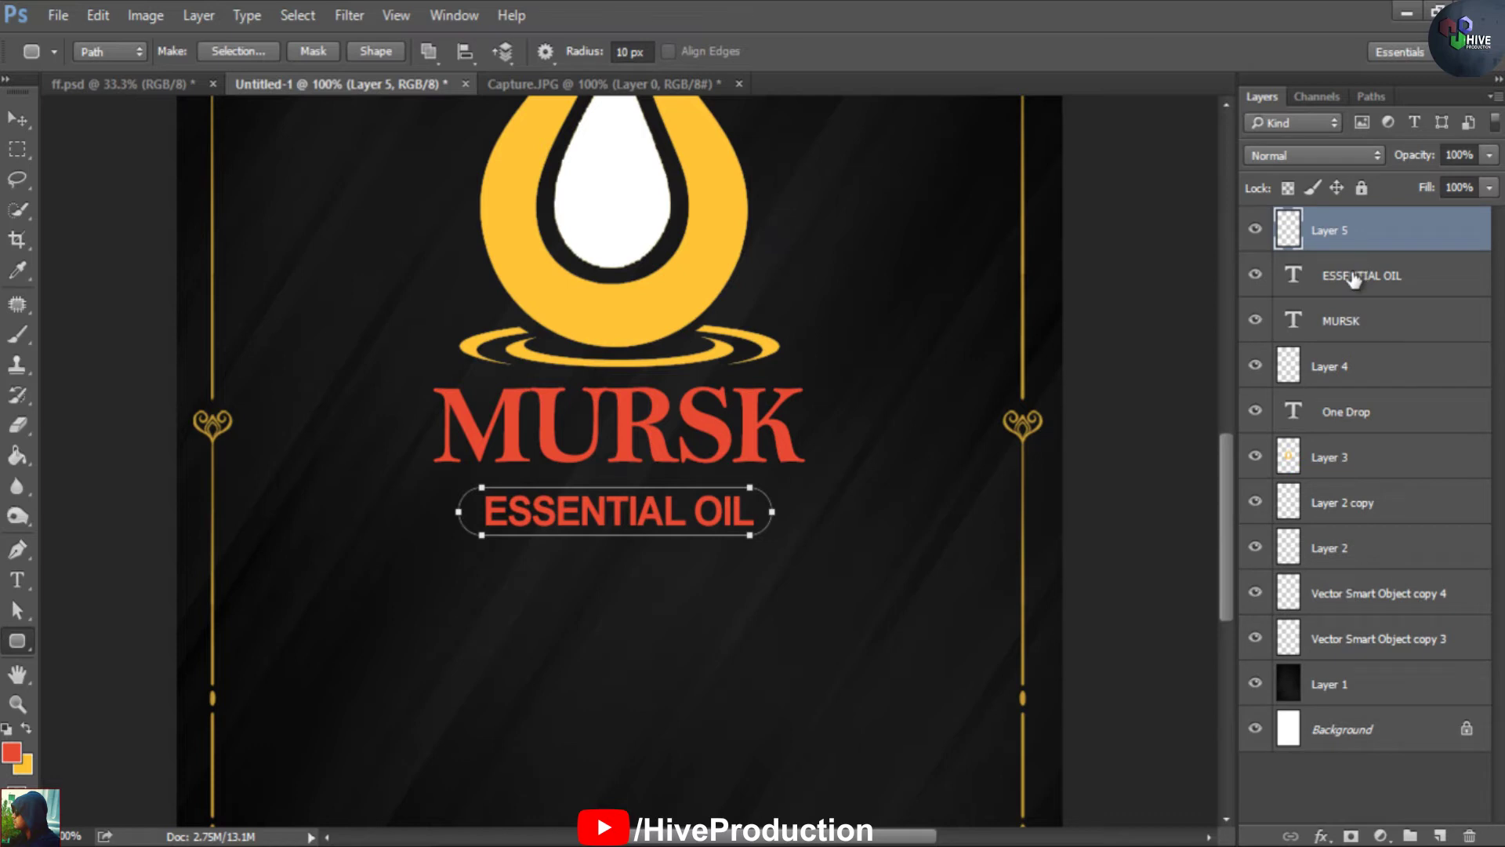
Convert the rounded rectangle path to a selection, fill it with the yellow background color on Layer 5, and deselect
key(ctrl+Return)
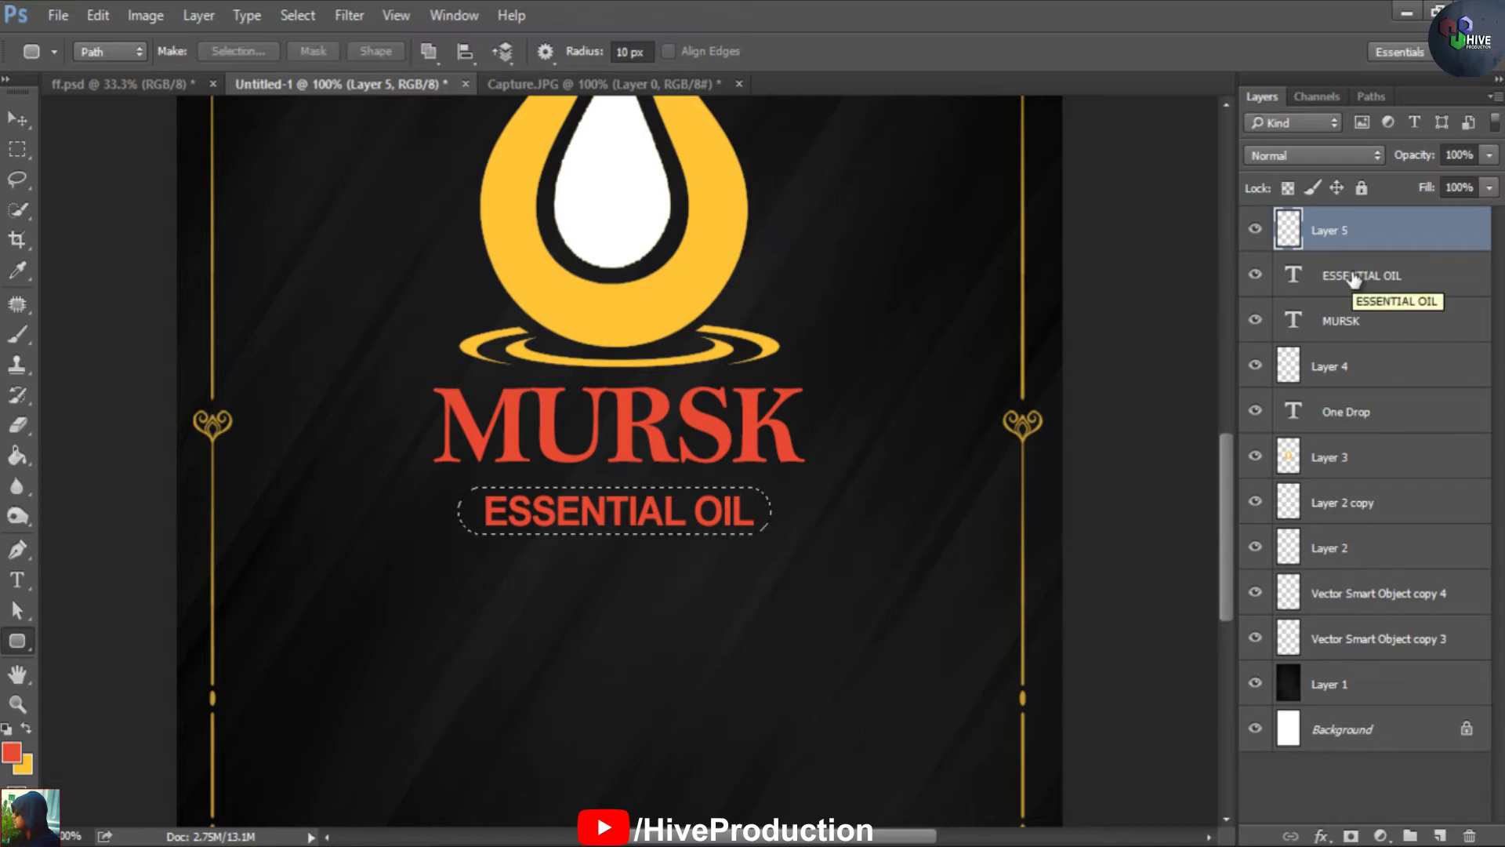
key(ctrl+BackSpace)
key(ctrl+d)
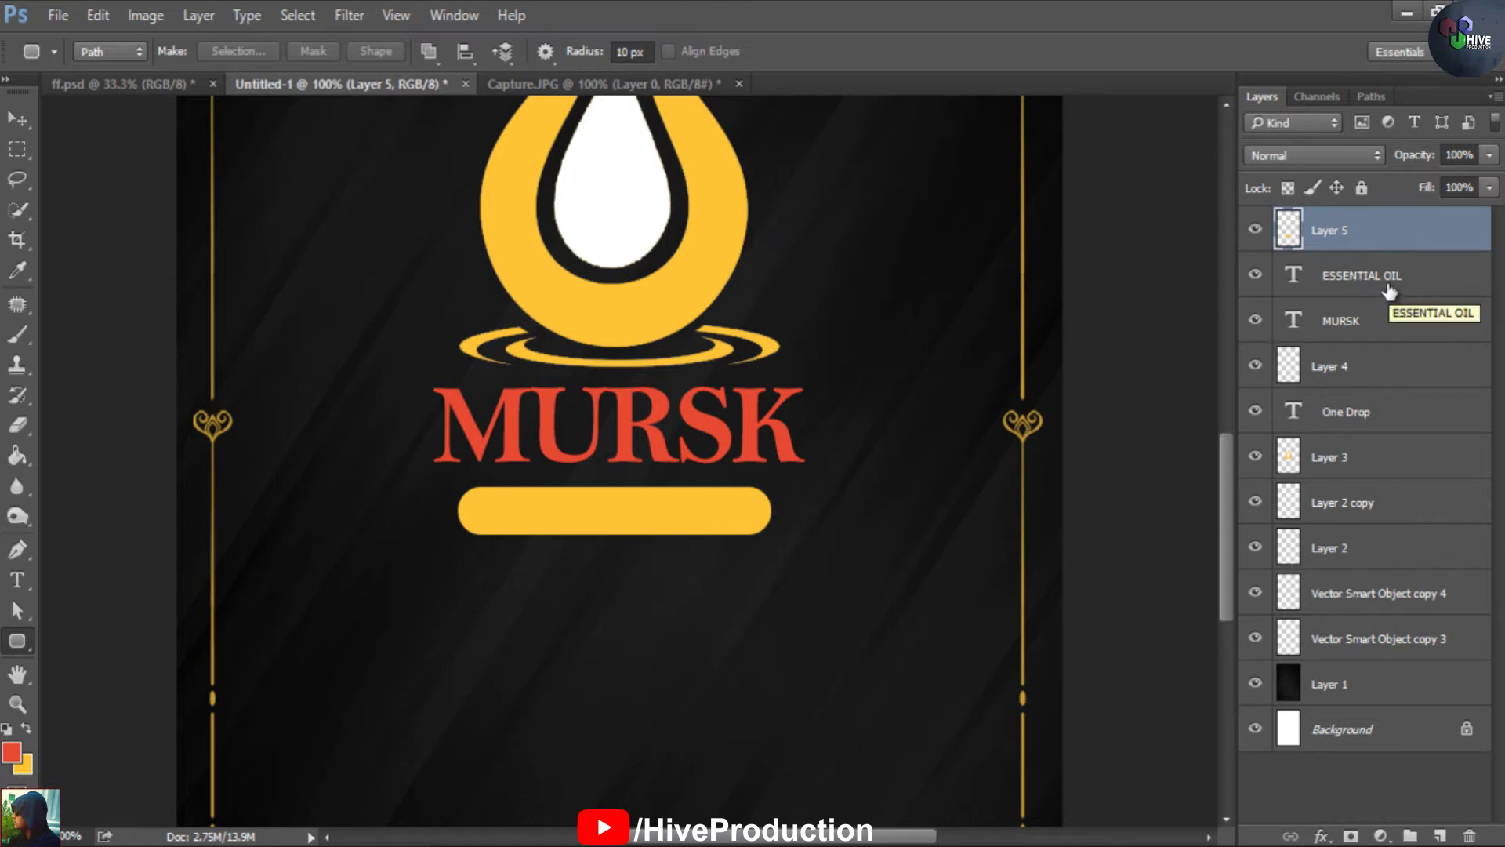
Cut the ESSENTIAL OIL lettering out of the yellow pill on Layer 5 and hide the ESSENTIAL OIL text layer
click(1345, 288)
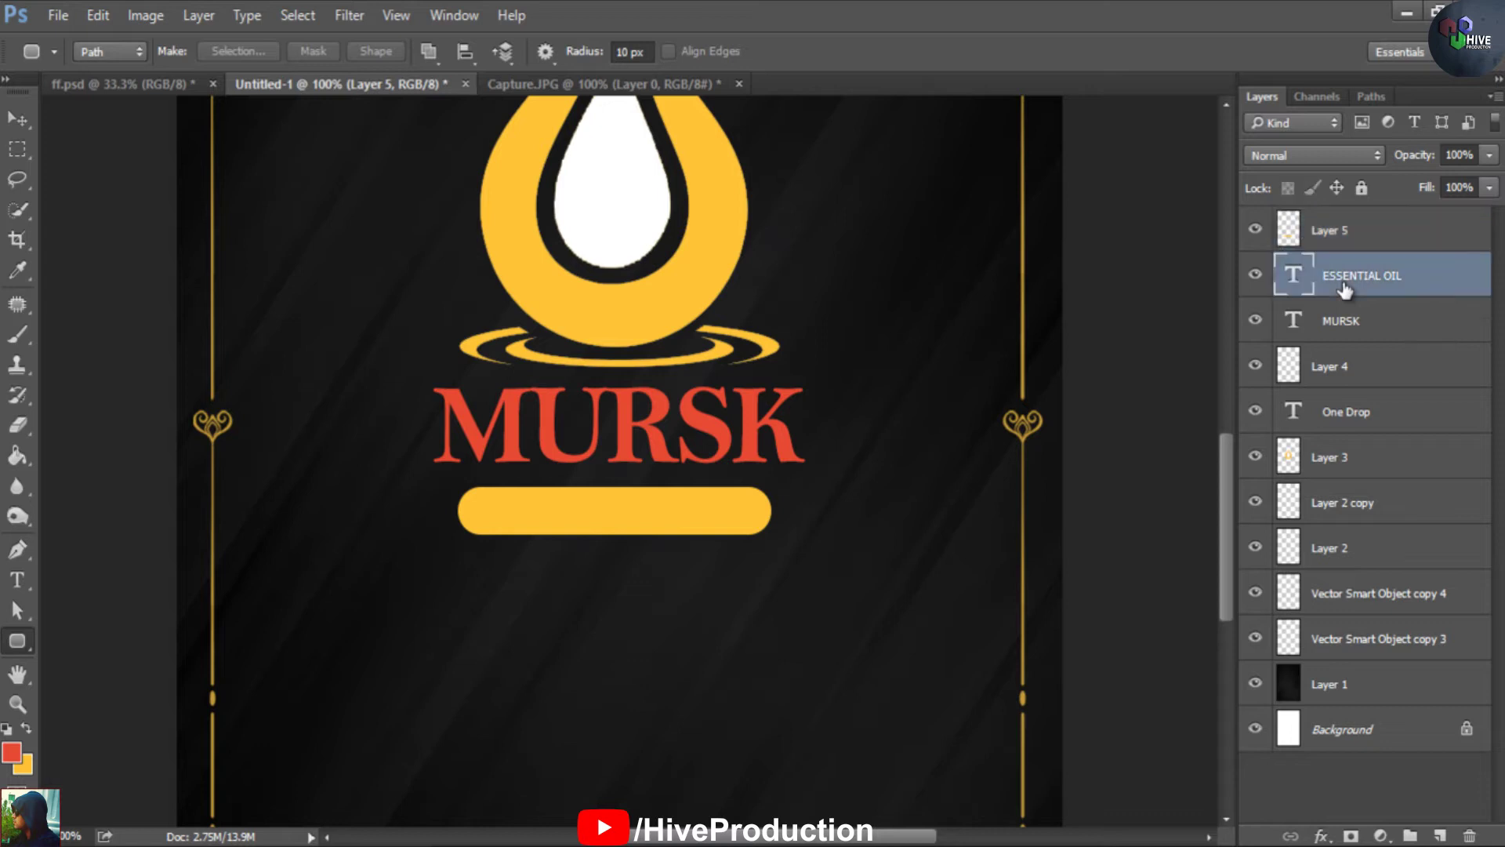
ctrl+click(1292, 280)
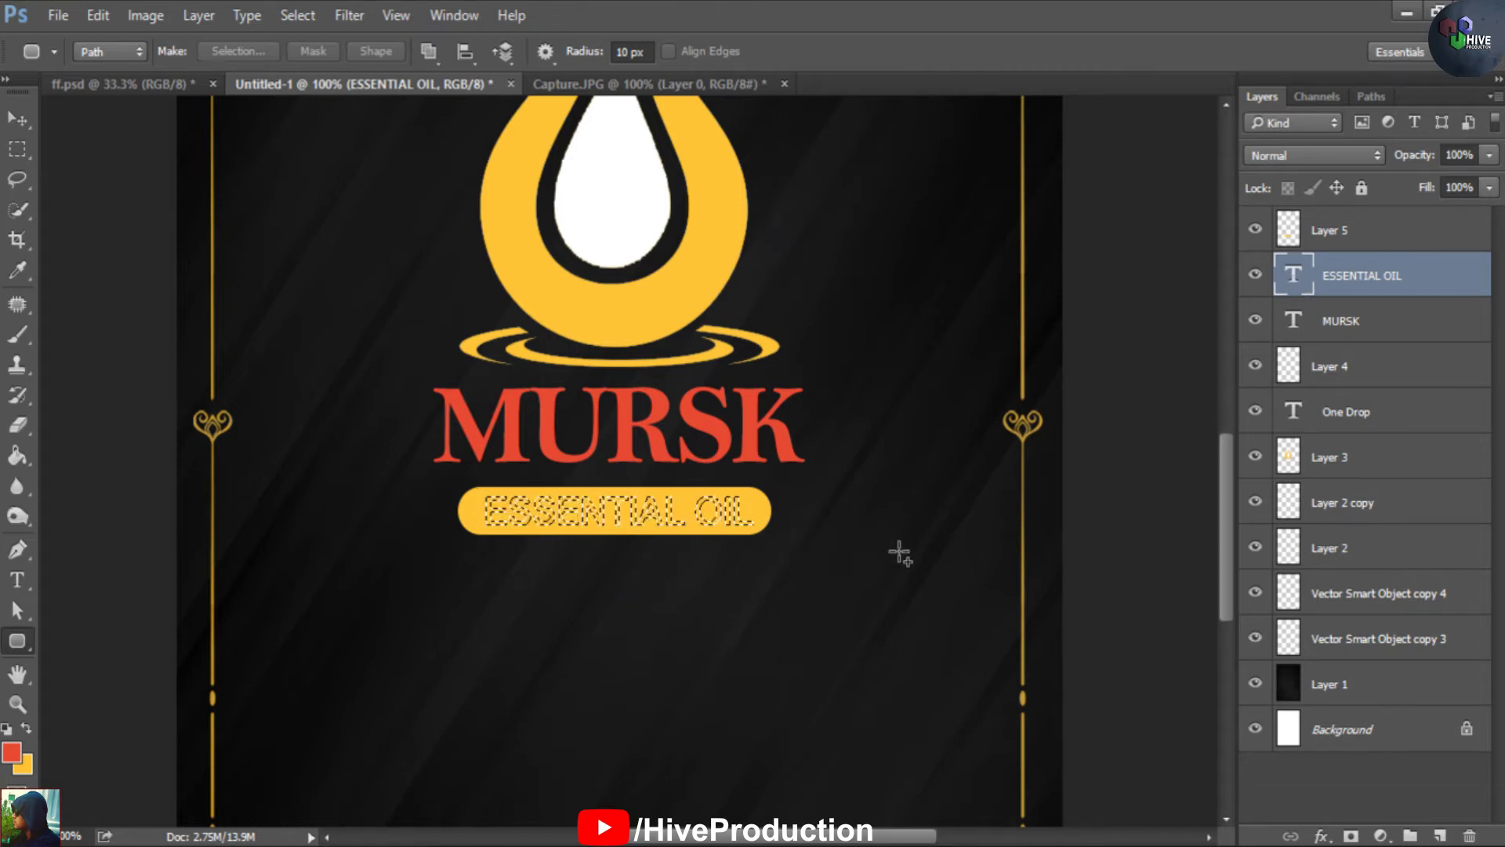
click(1255, 276)
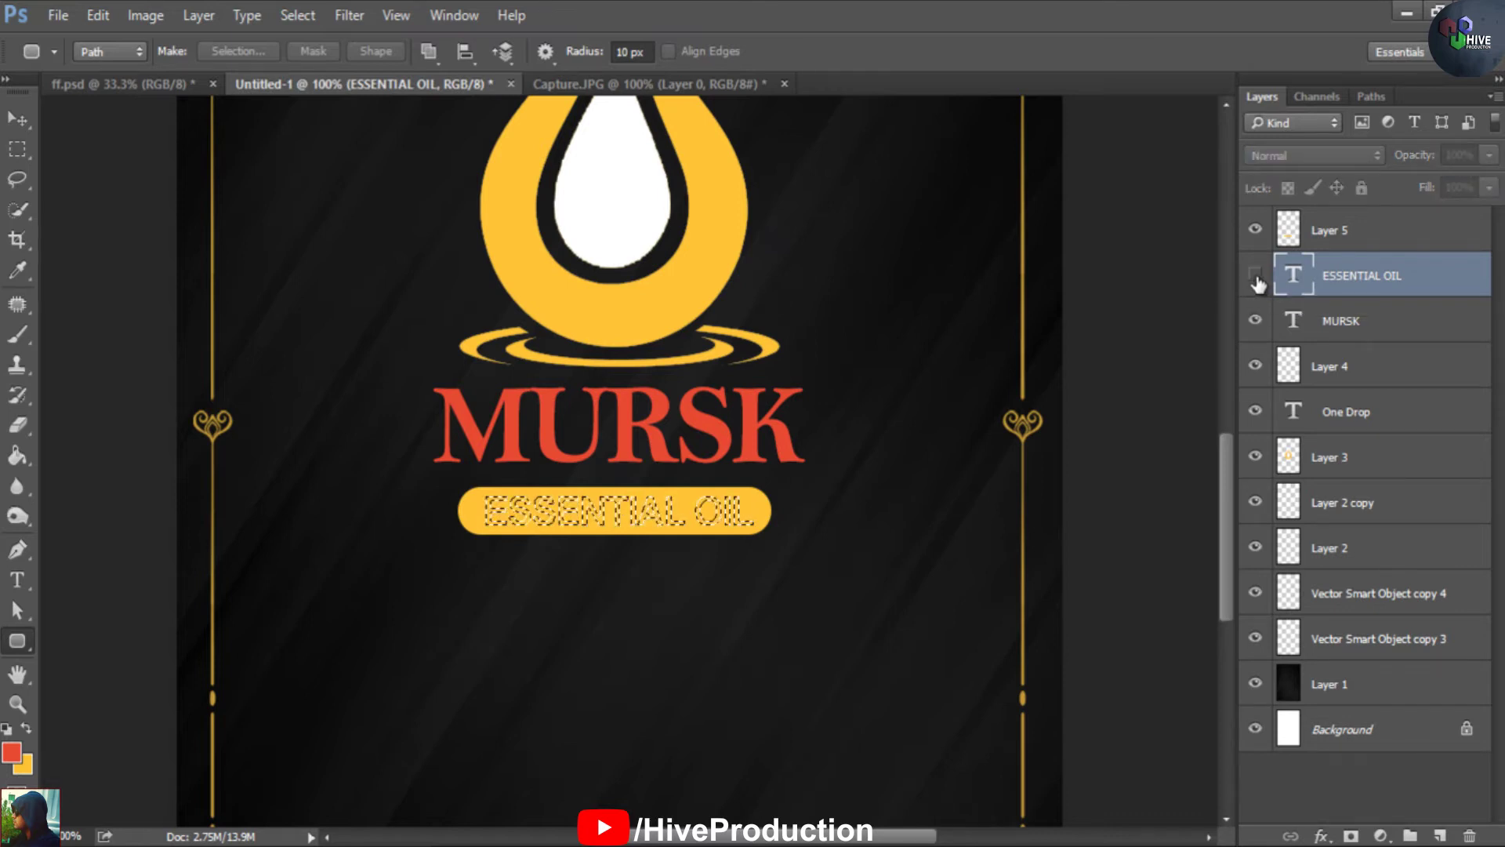
click(1340, 236)
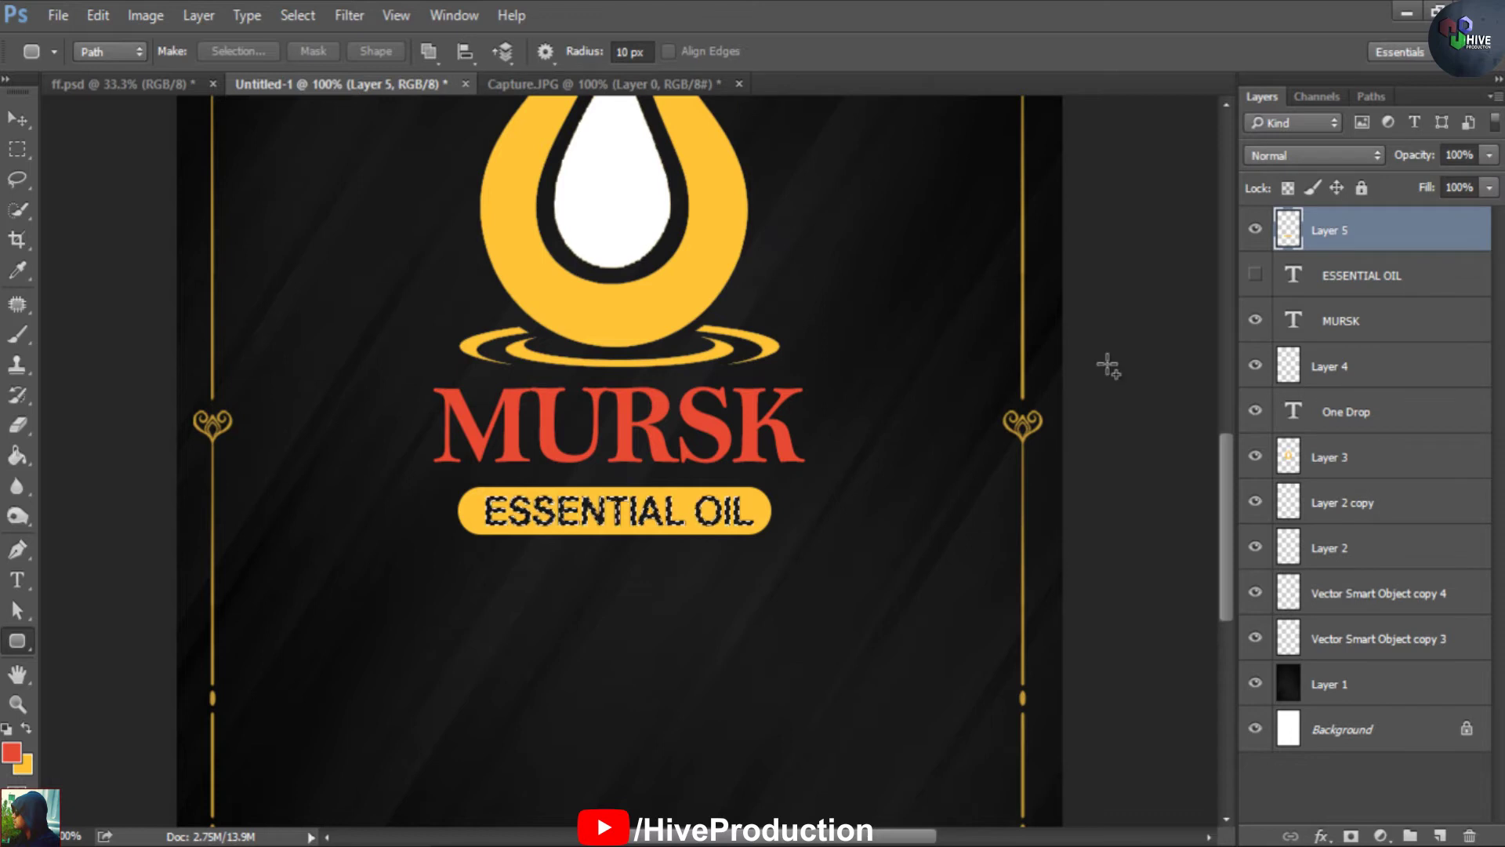
key(ctrl+d)
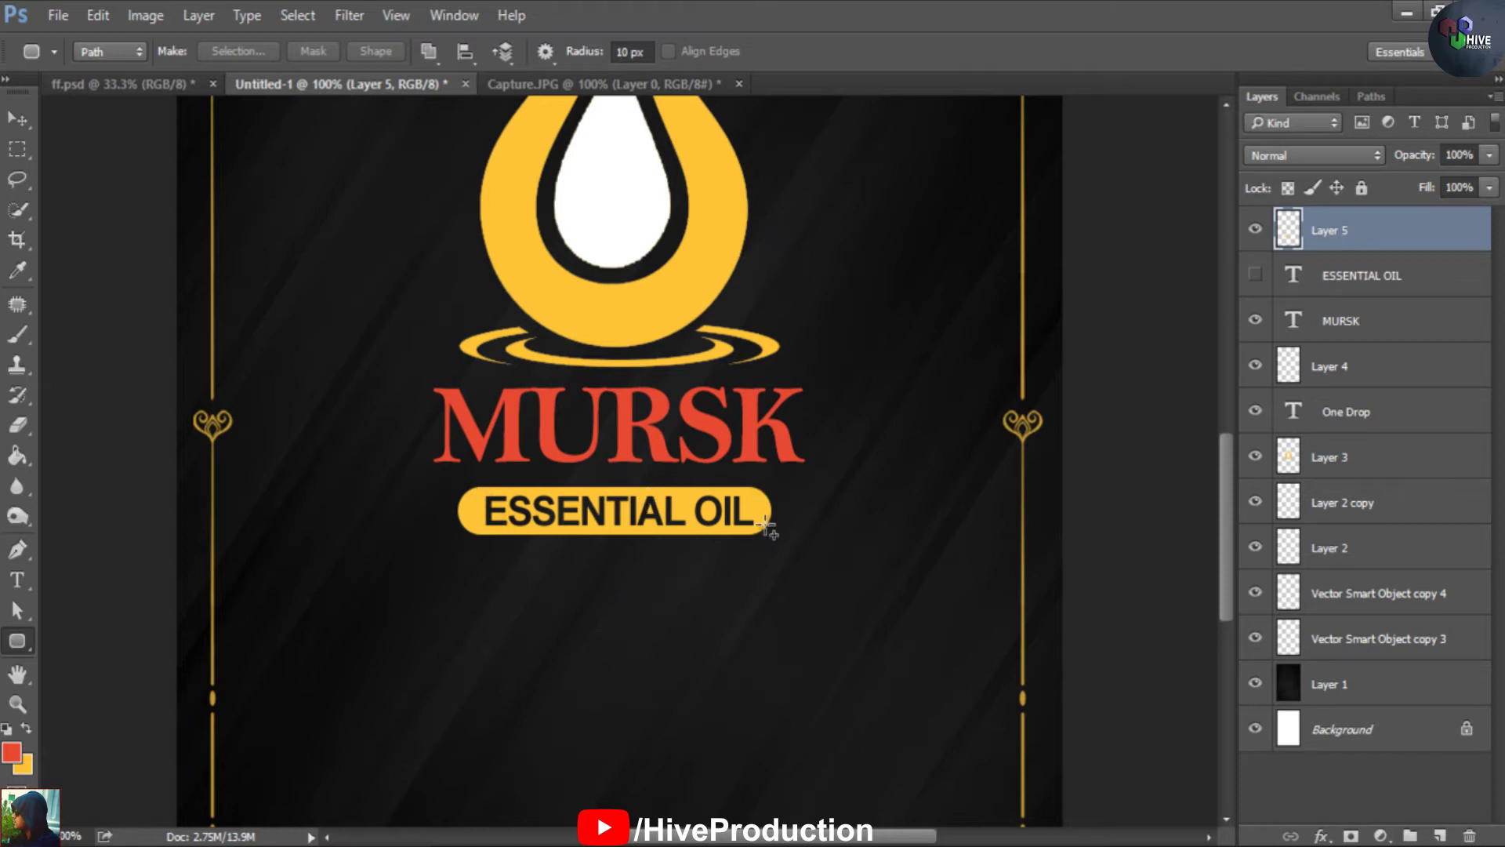
Switch to the text_description file in Notepad and look up the line "Commuphora Mursk" that follows Essential oil
key(alt+Tab)
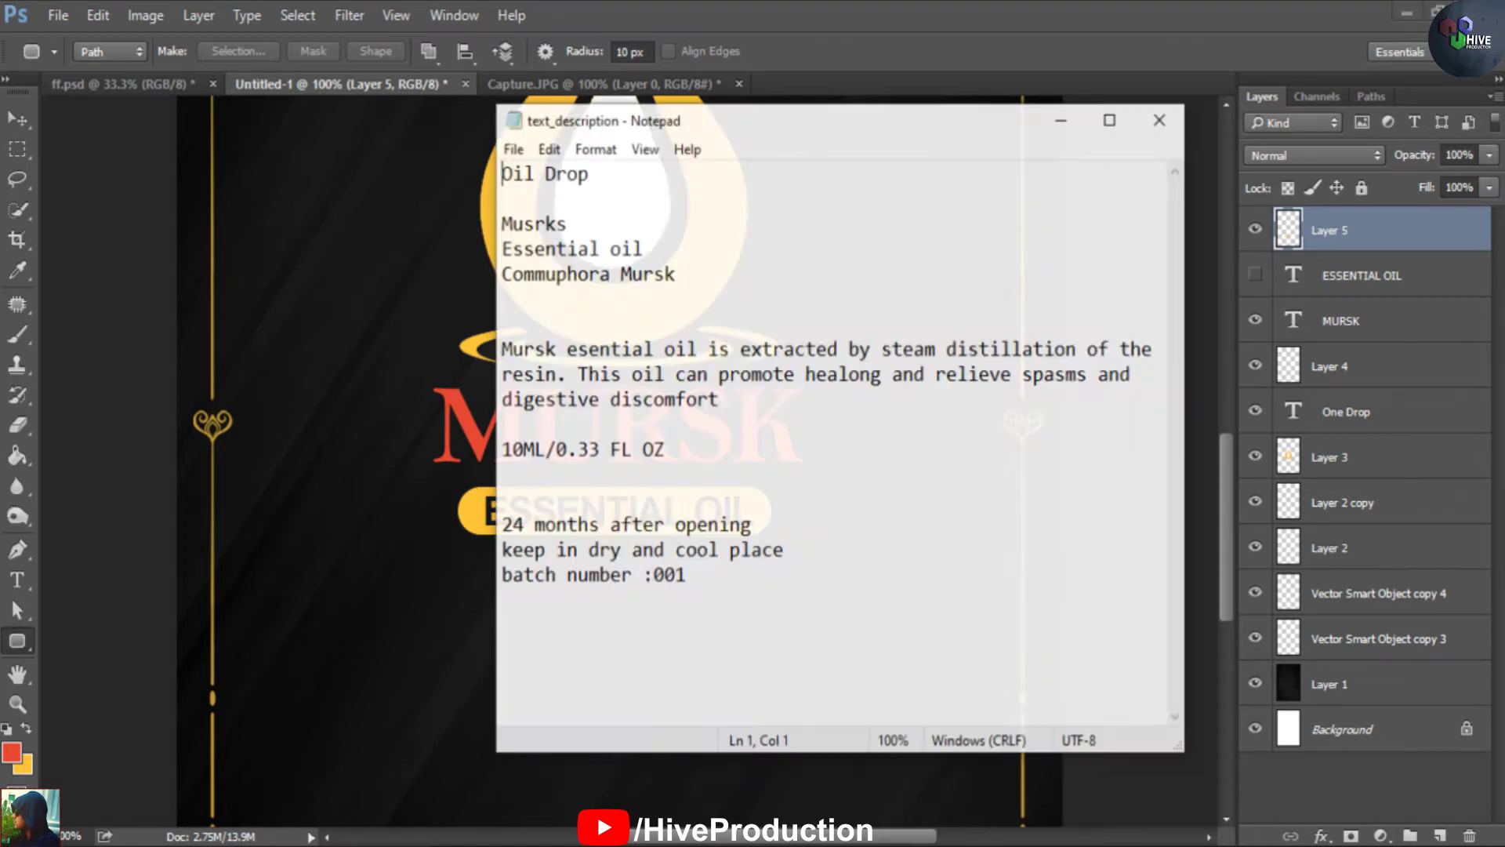
drag(632, 108, 906, 137)
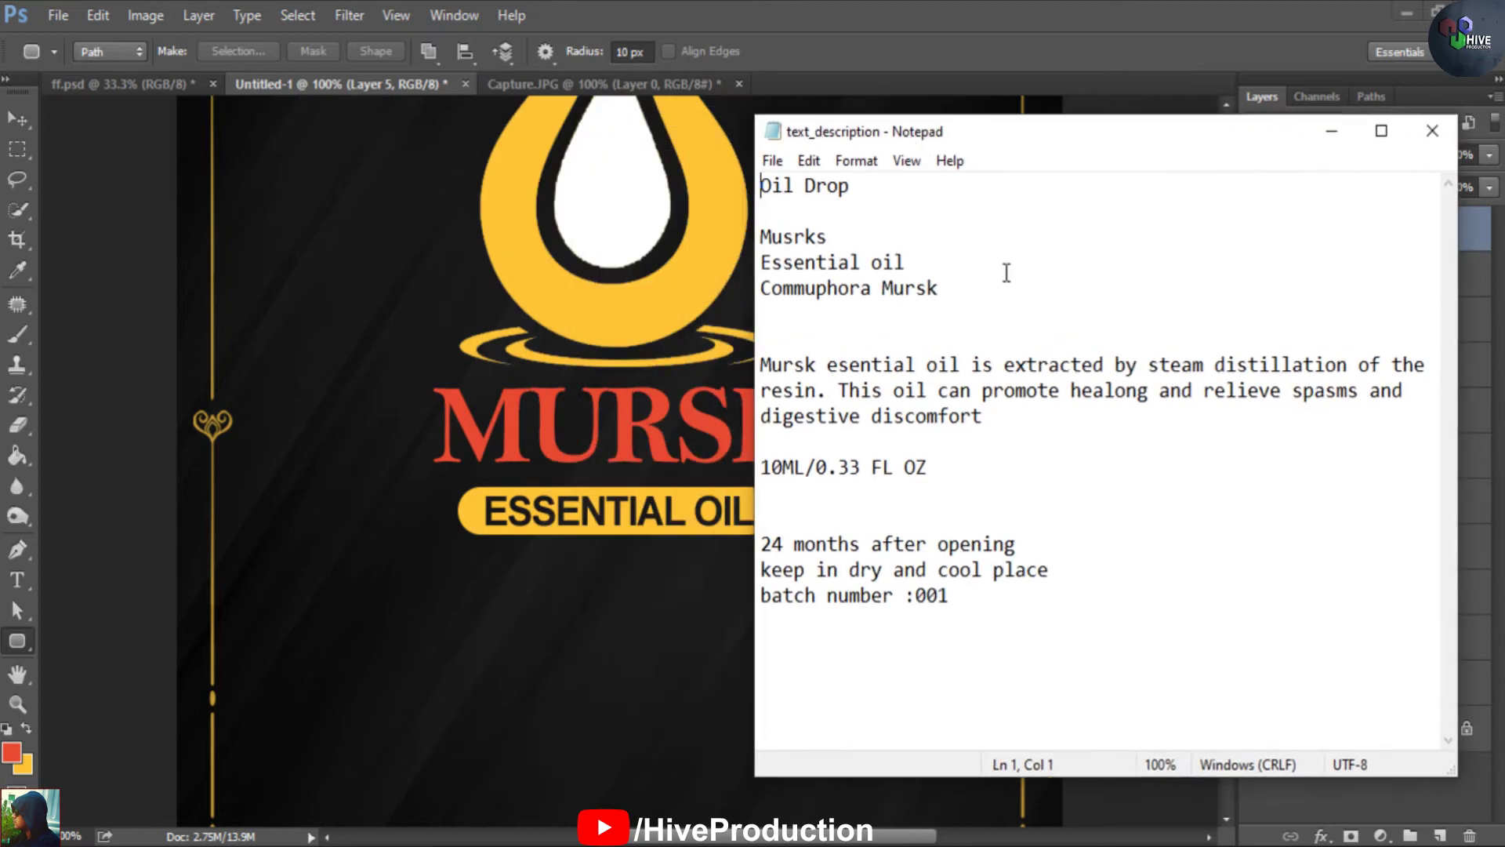
drag(962, 290, 780, 213)
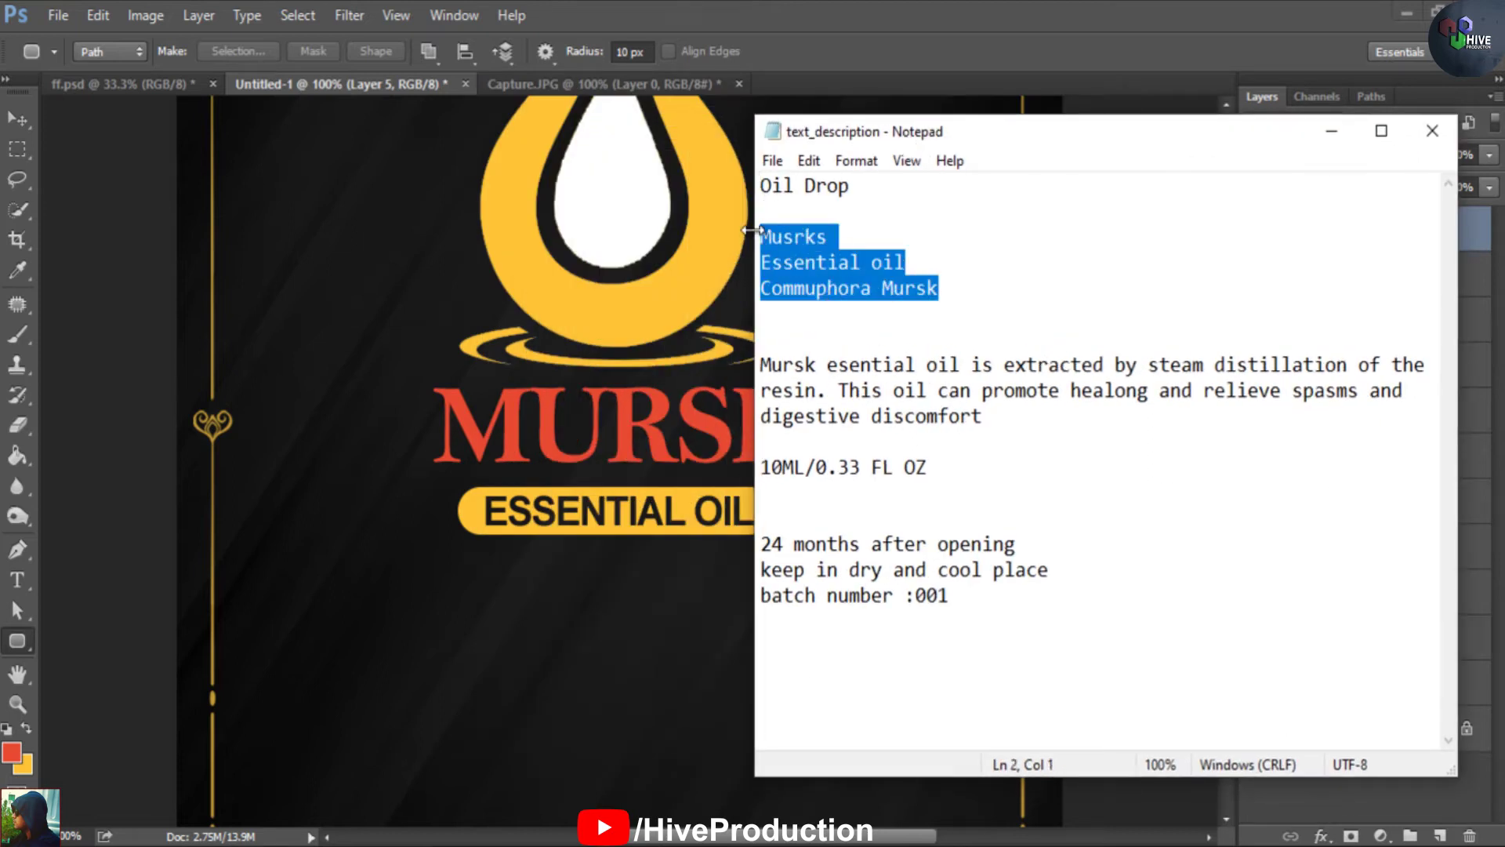
drag(941, 288, 760, 300)
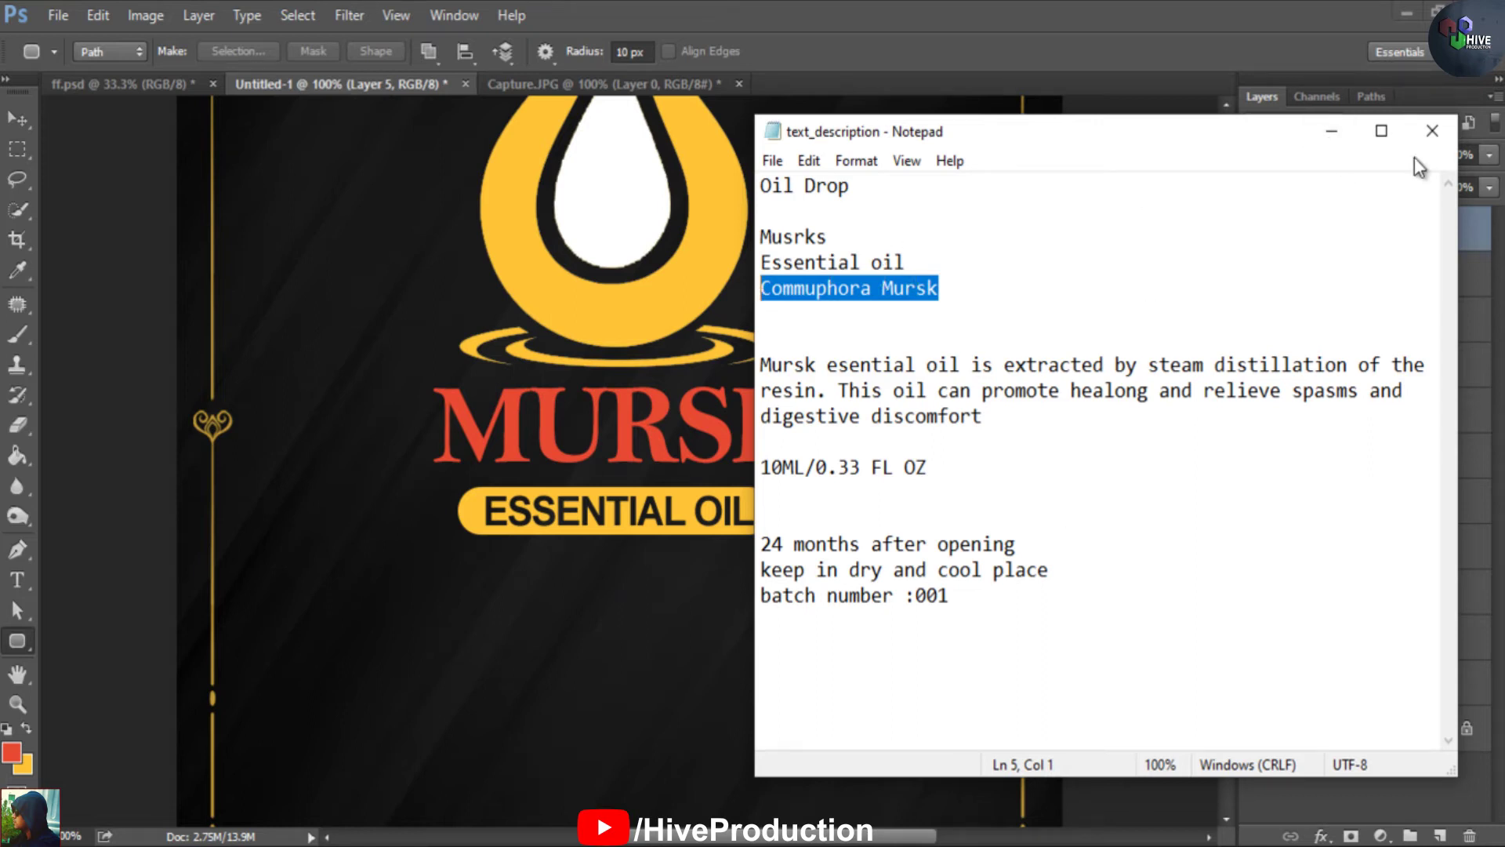
click(1331, 131)
Show the ESSENTIAL OIL text layer again and move it 0.5 in straight down, below the yellow pill
click(1302, 276)
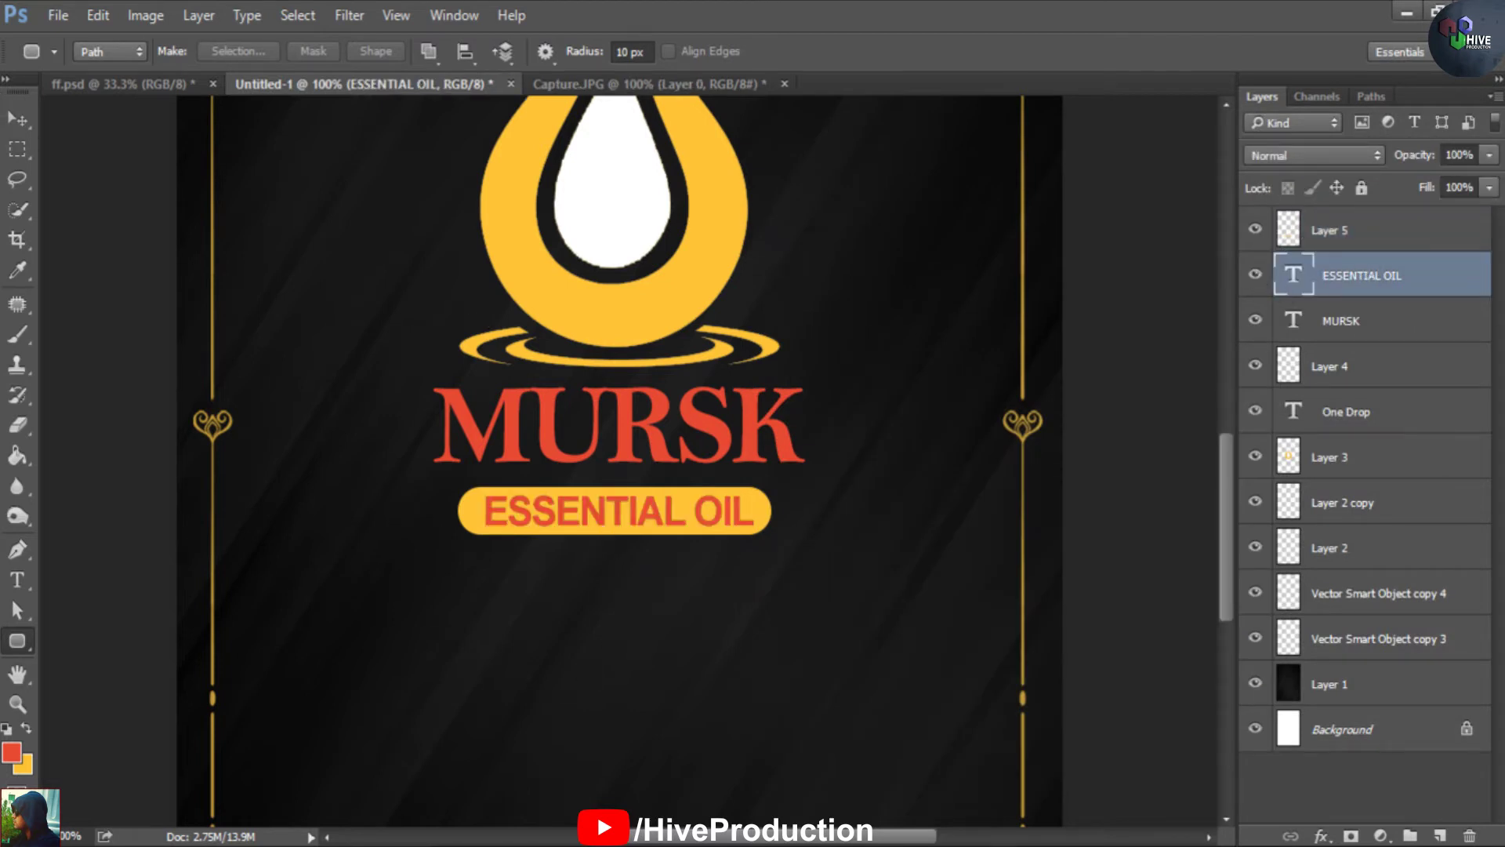
click(18, 124)
drag(588, 504, 589, 563)
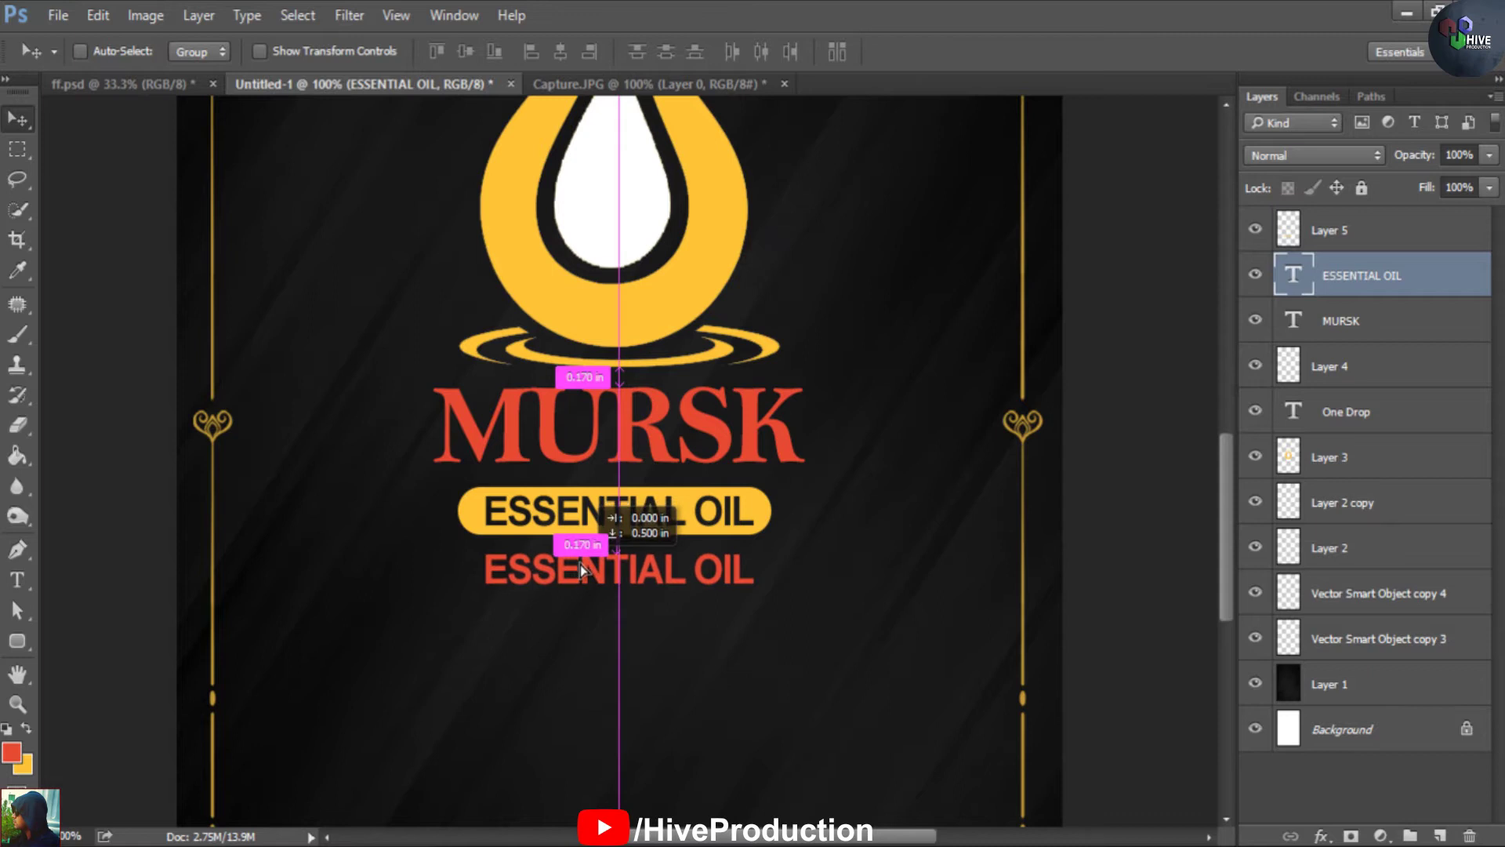
Copy the word "Commuphora" from the Notepad file and replace the red ESSENTIAL OIL text with it
click(17, 580)
key(alt+Tab)
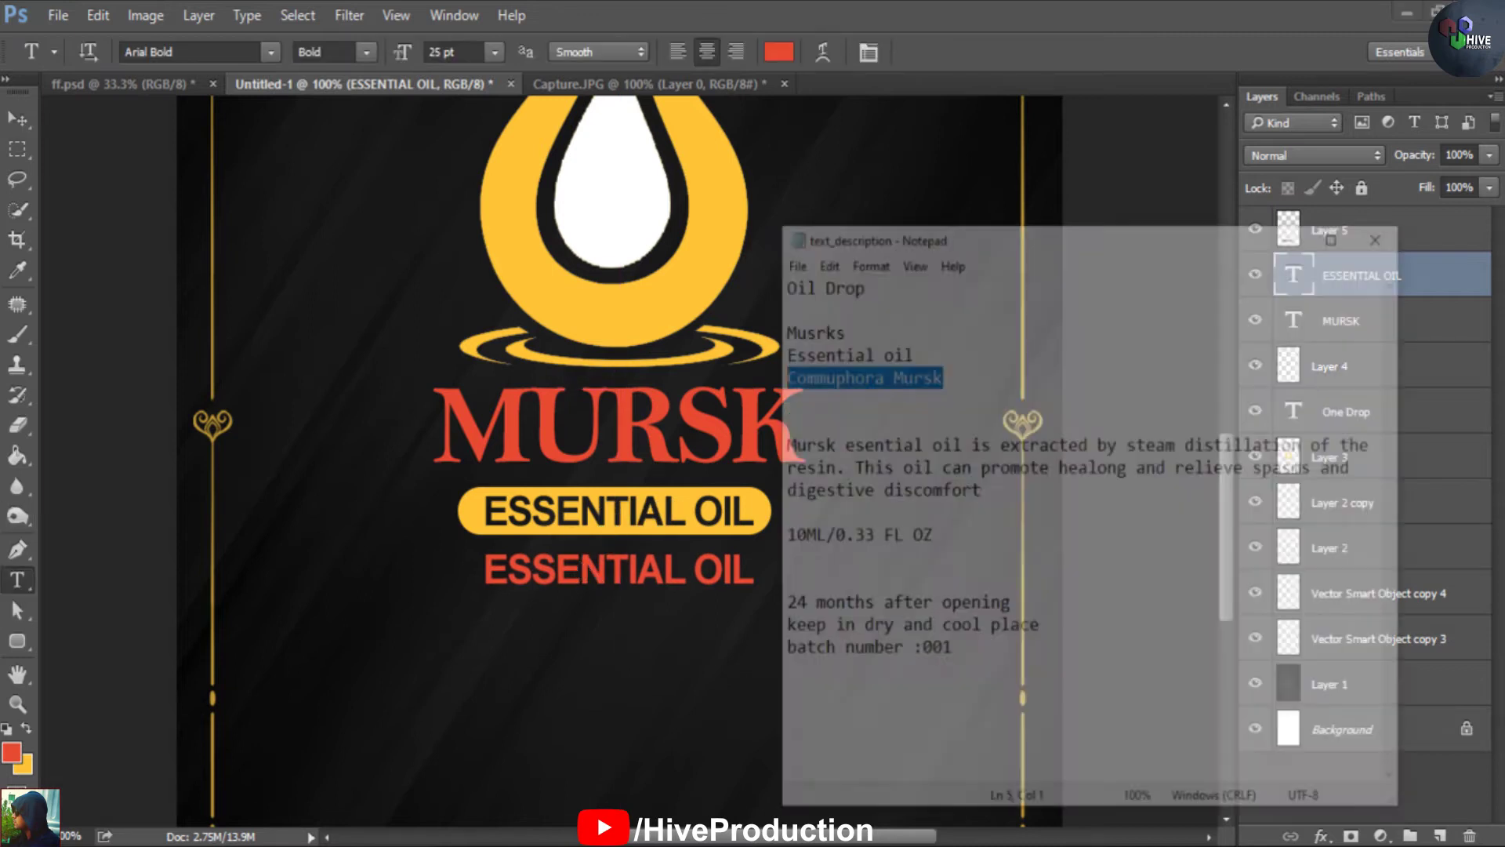
drag(873, 302, 766, 295)
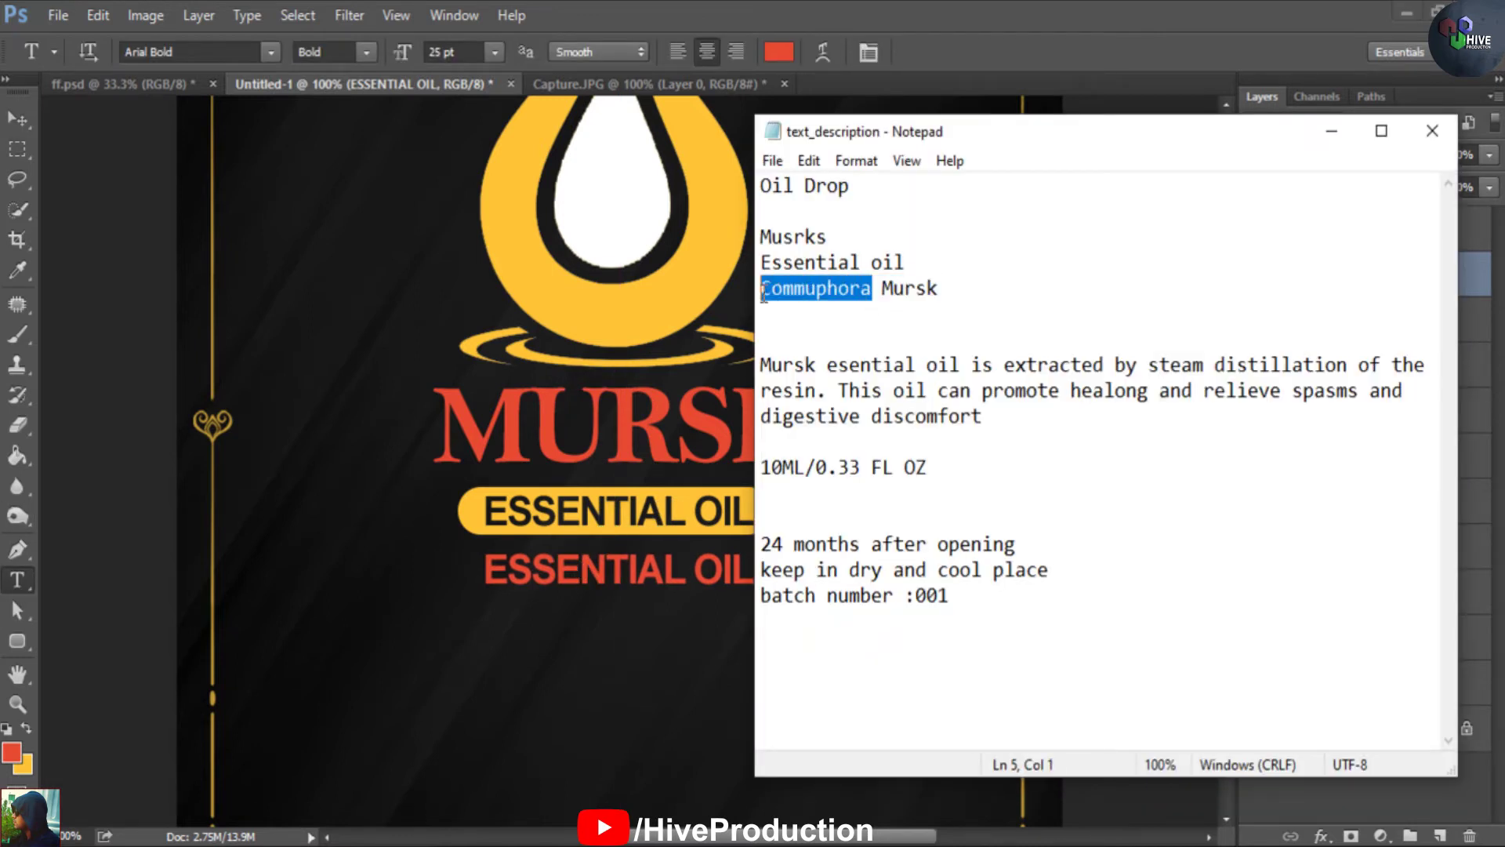
click(1425, 139)
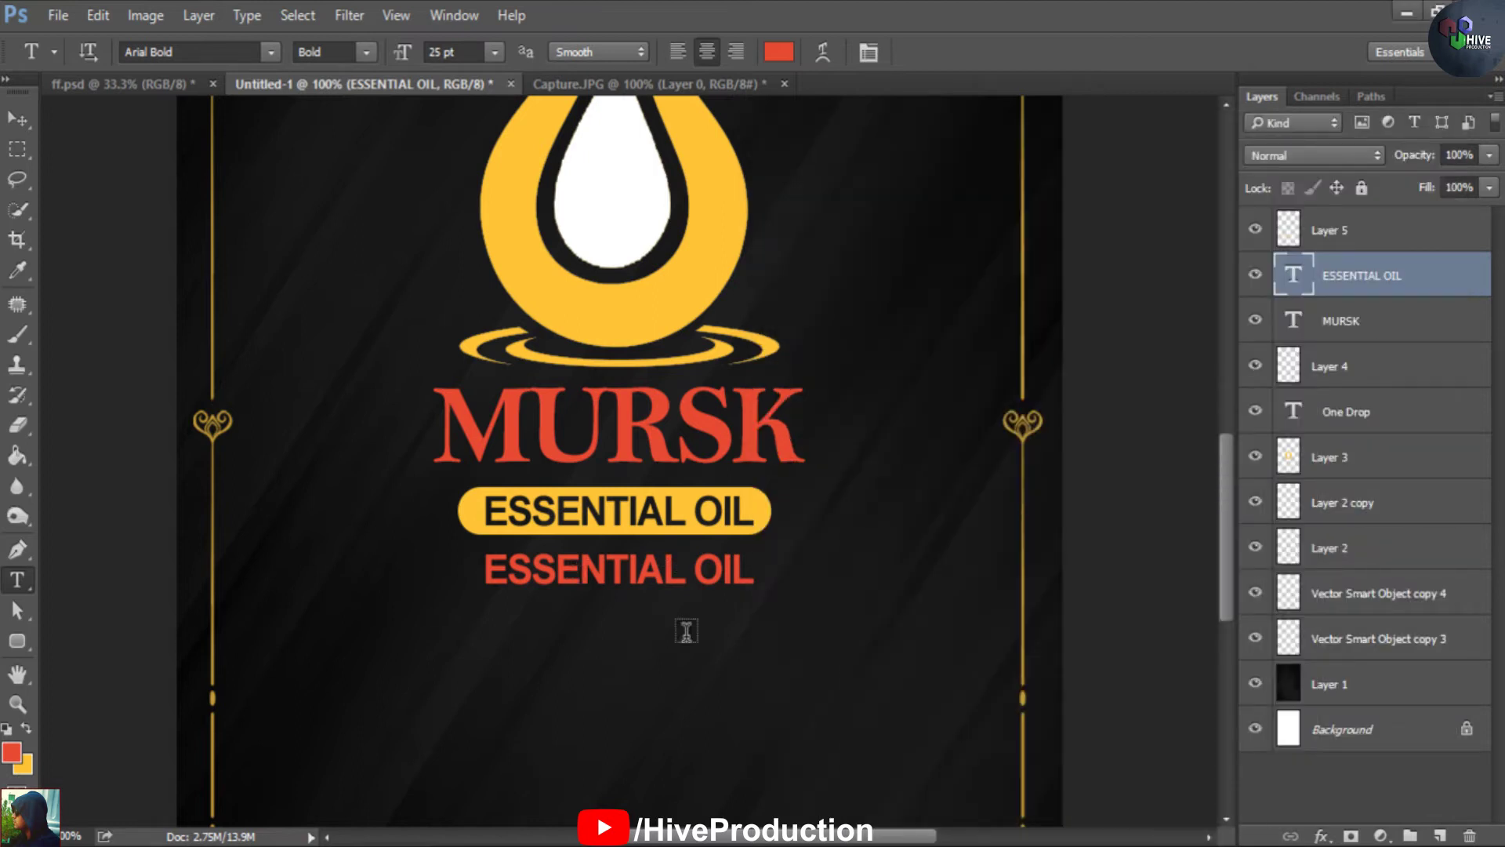
drag(749, 584, 393, 588)
text(Commuphora)
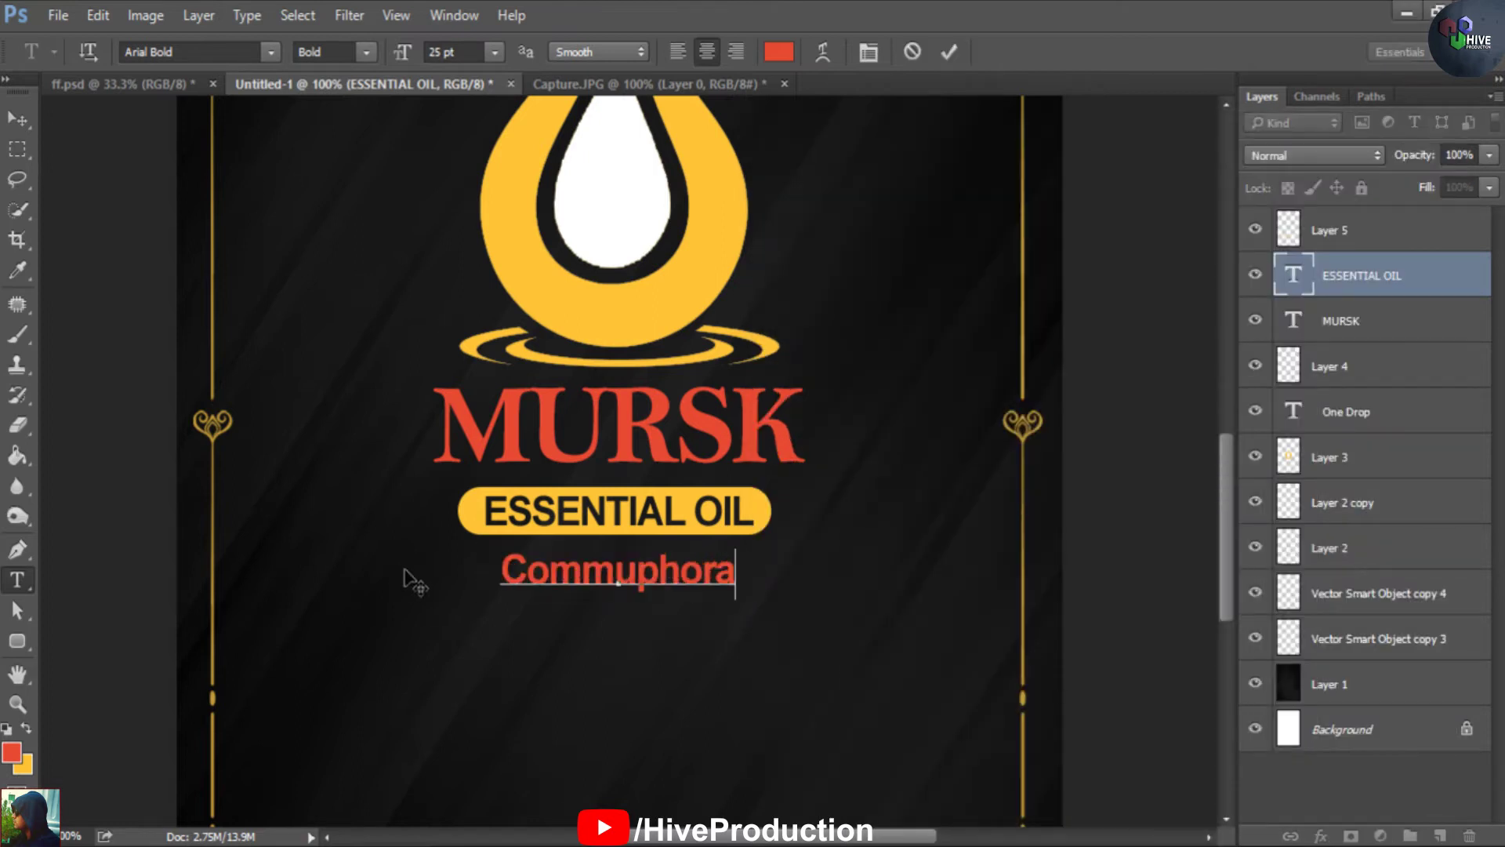
Rewrite the red text line below the pill in capitals as "COMMUPHORA MURSK"
drag(536, 575, 726, 610)
text(OM)
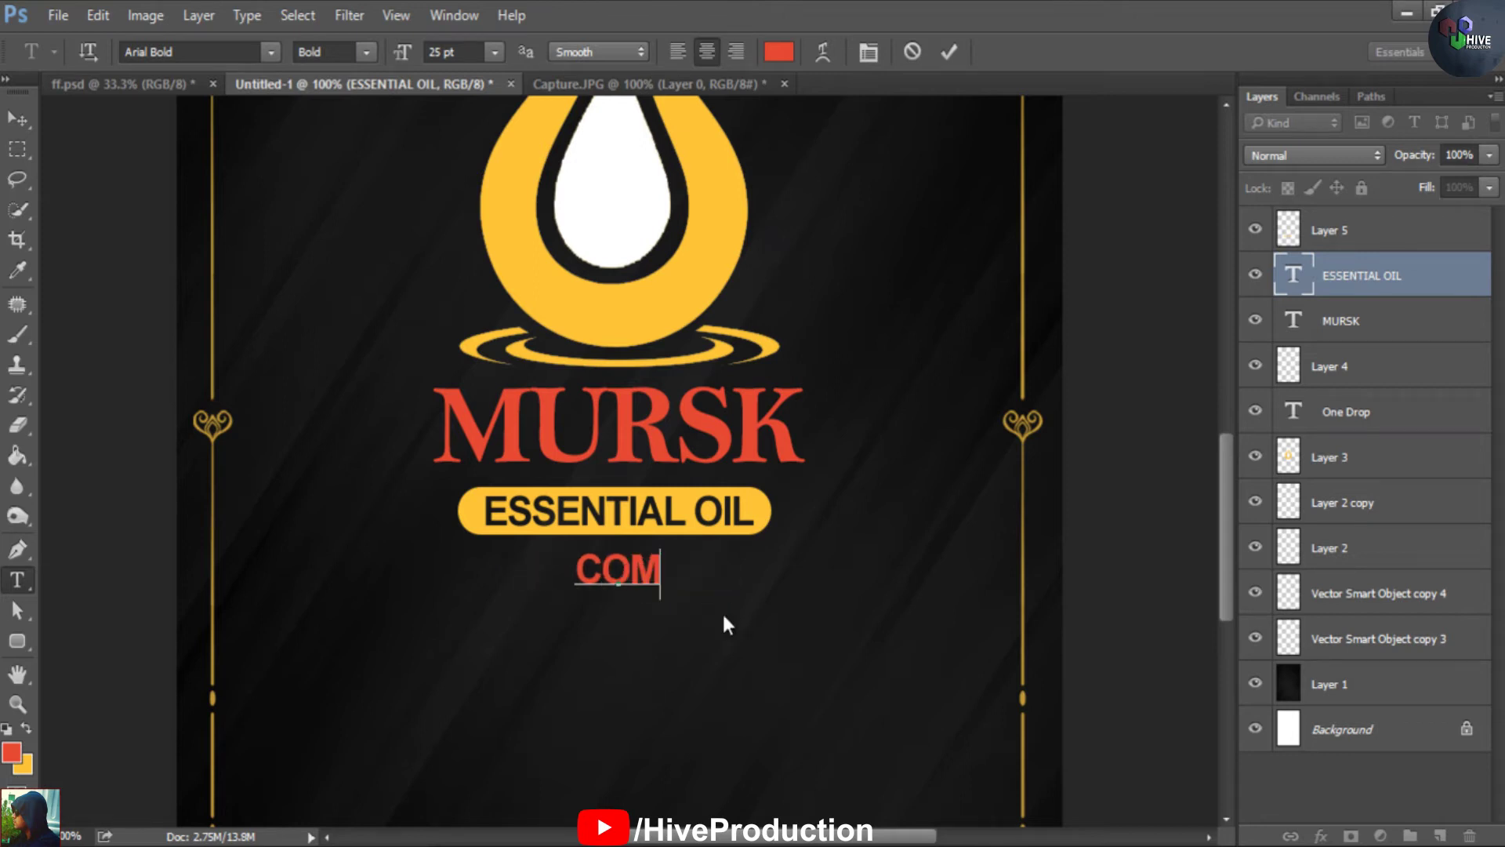
text(MUPHORA)
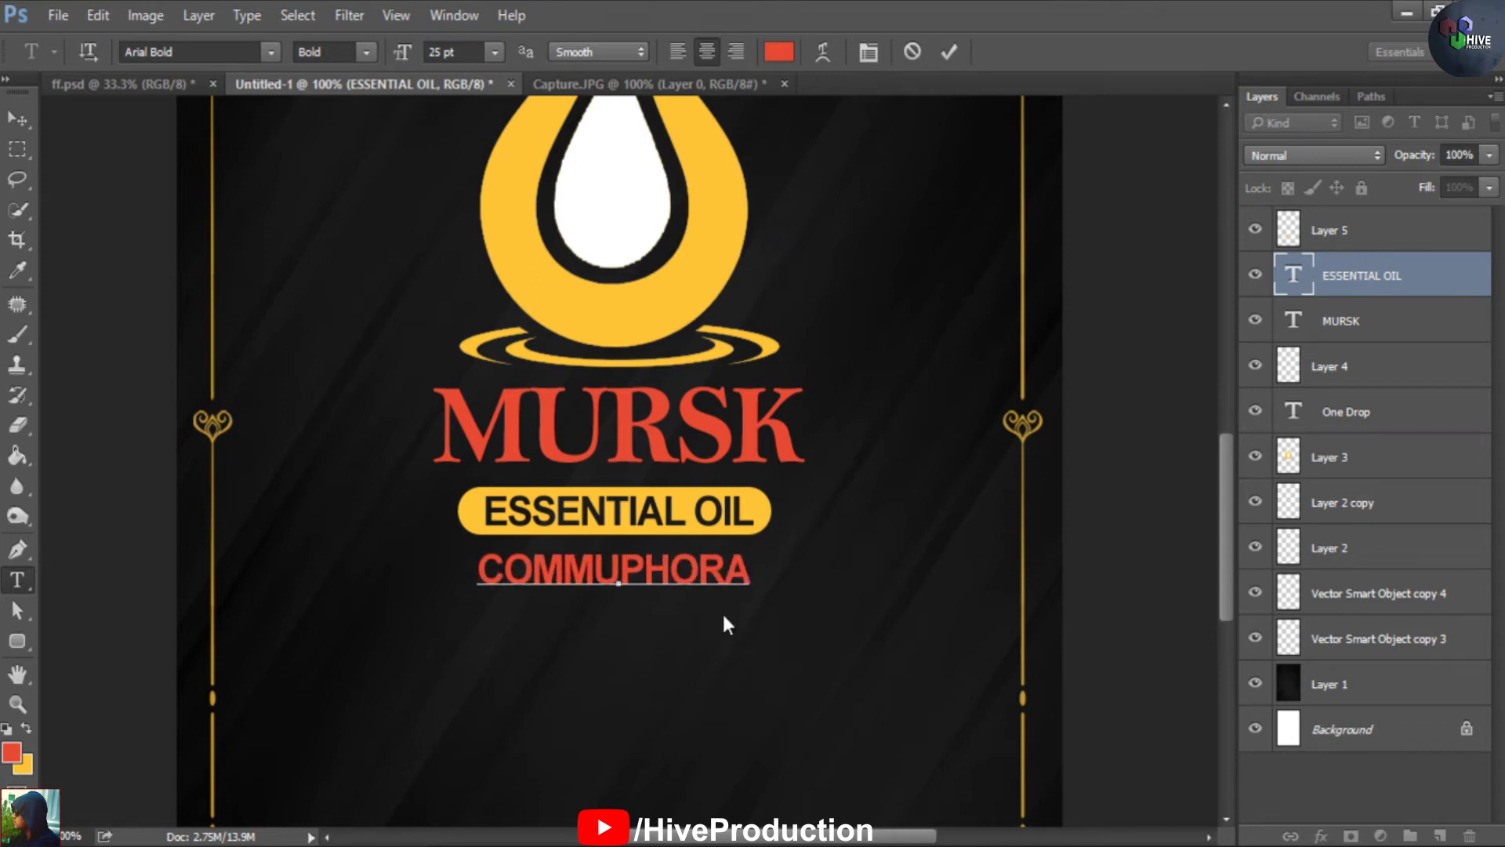
text( MURSK)
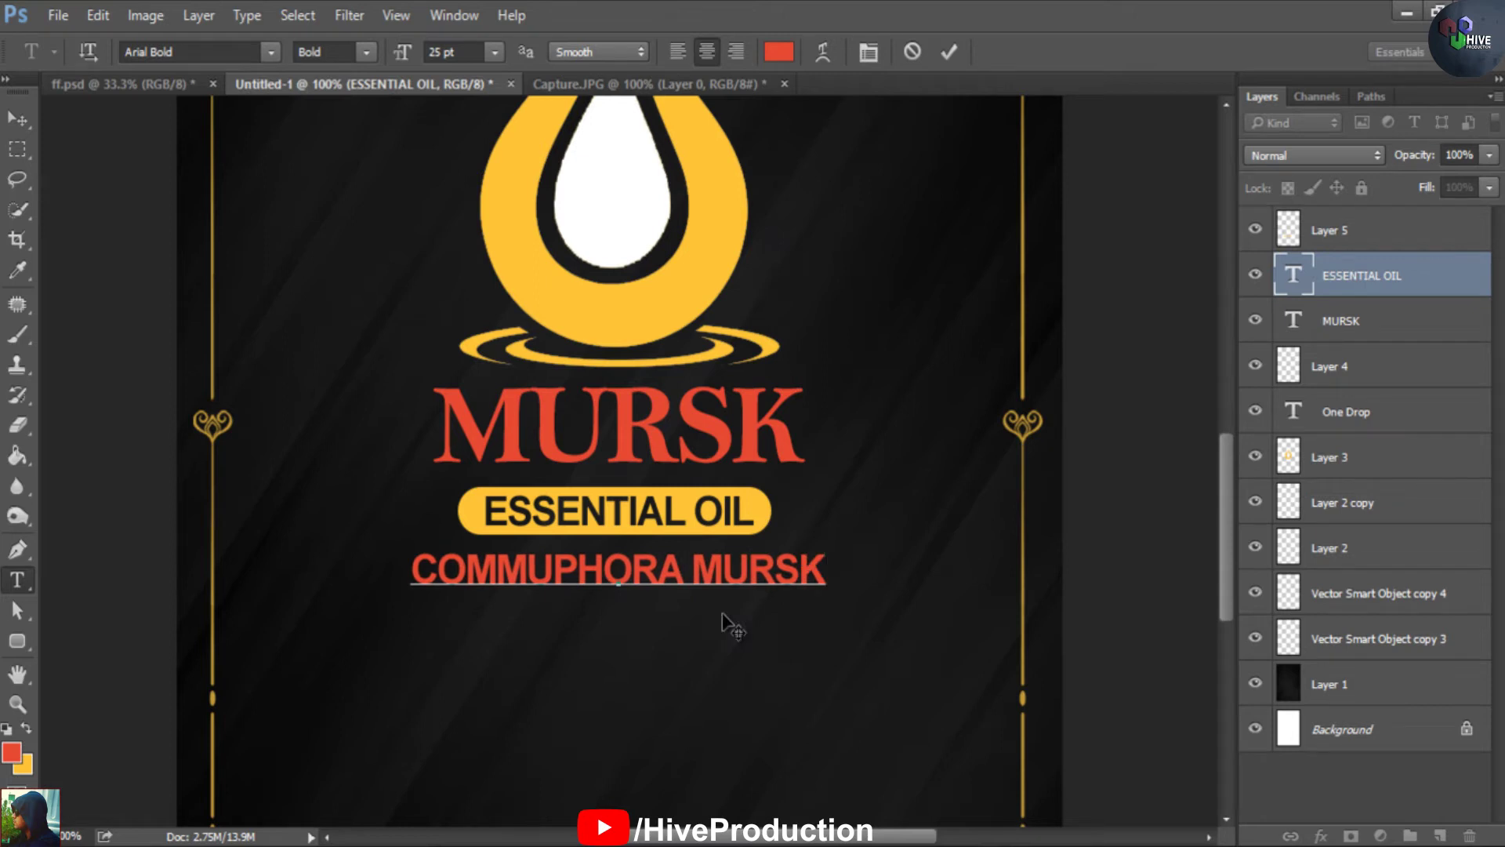
Set the whole COMMUPHORA MURSK line to 23 pt and widen its letter tracking
key(ctrl+a)
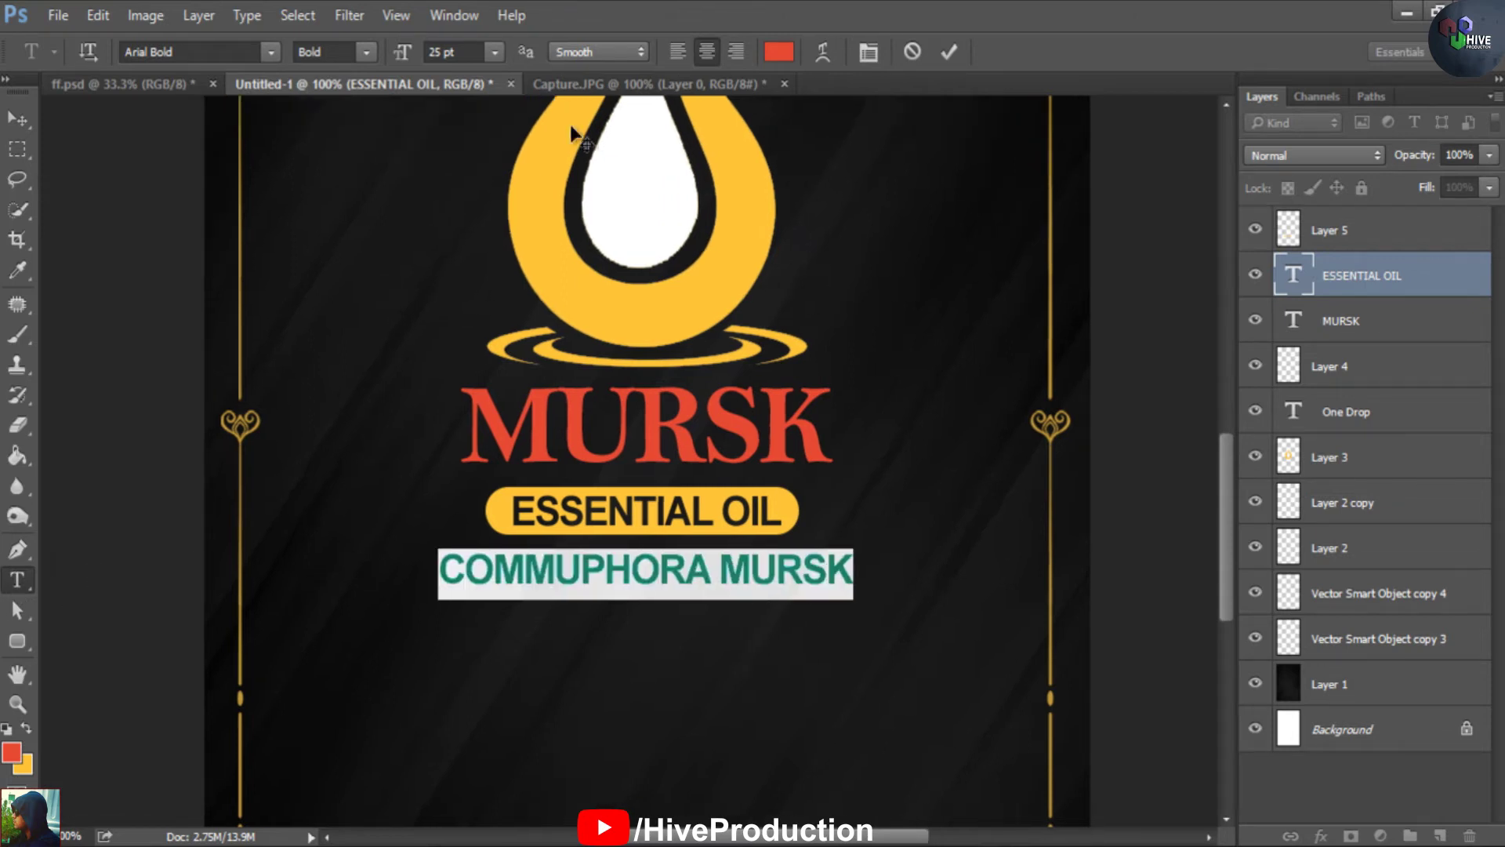
click(868, 53)
drag(1019, 525, 1034, 532)
drag(908, 499, 897, 494)
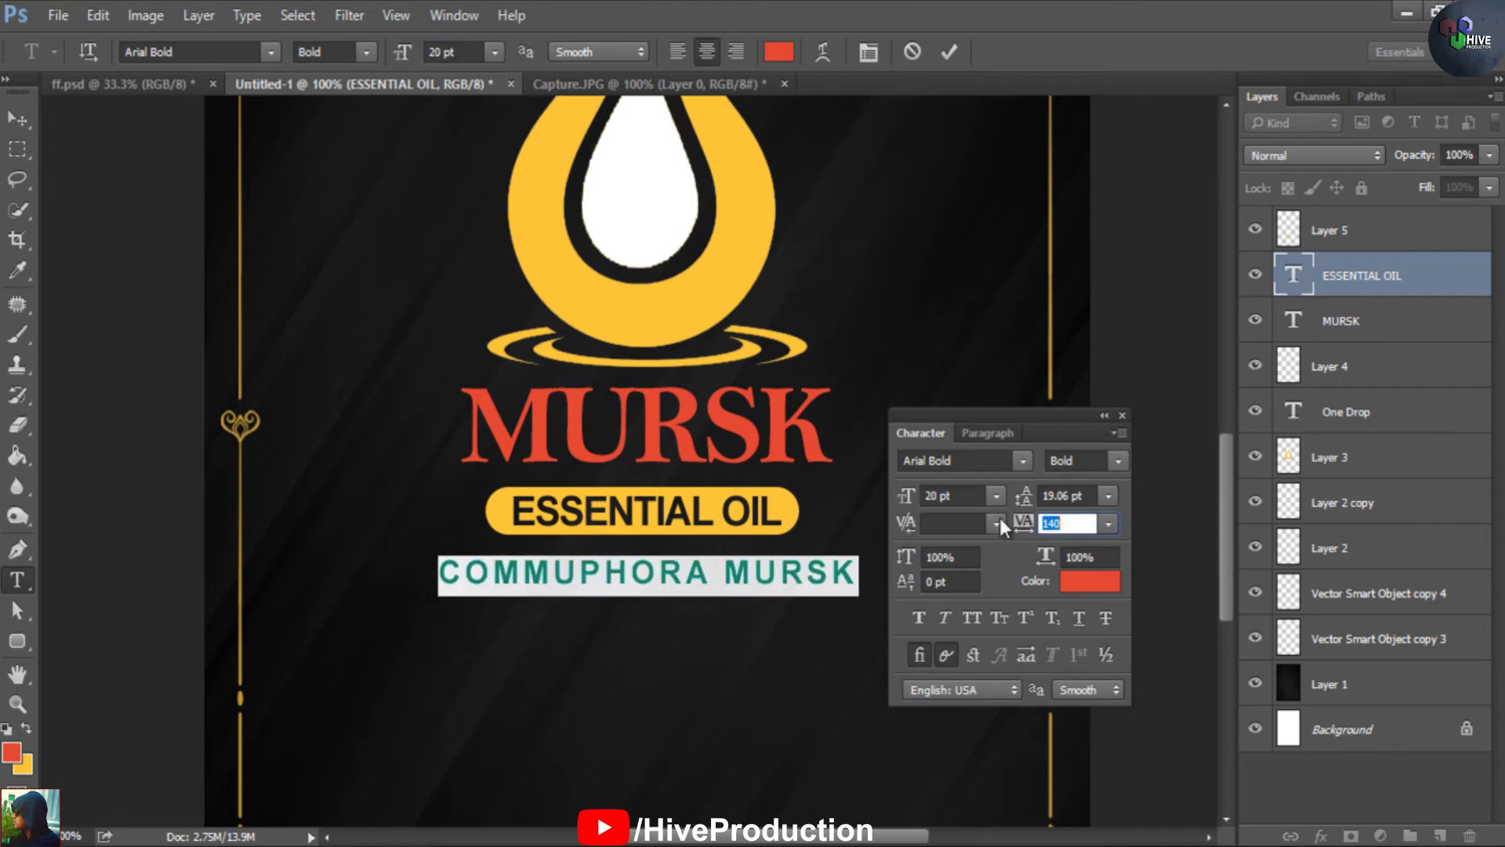
drag(1023, 530, 1028, 533)
drag(910, 506, 917, 502)
click(1122, 415)
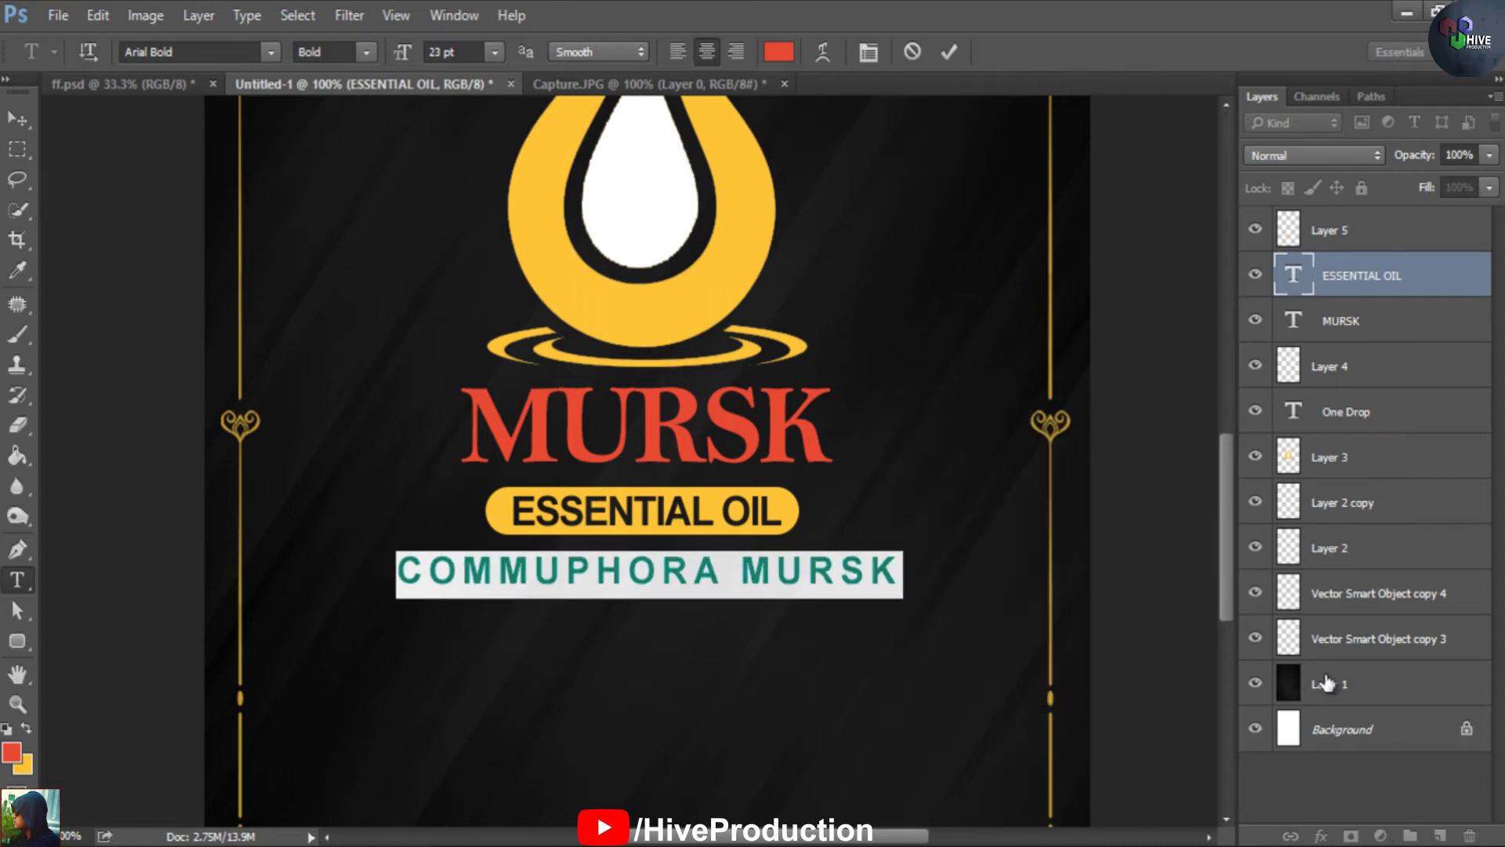
Center COMMUPHORA MURSK horizontally on the Background layer and recolor the whole line with the yellow background color
click(1381, 729)
click(17, 119)
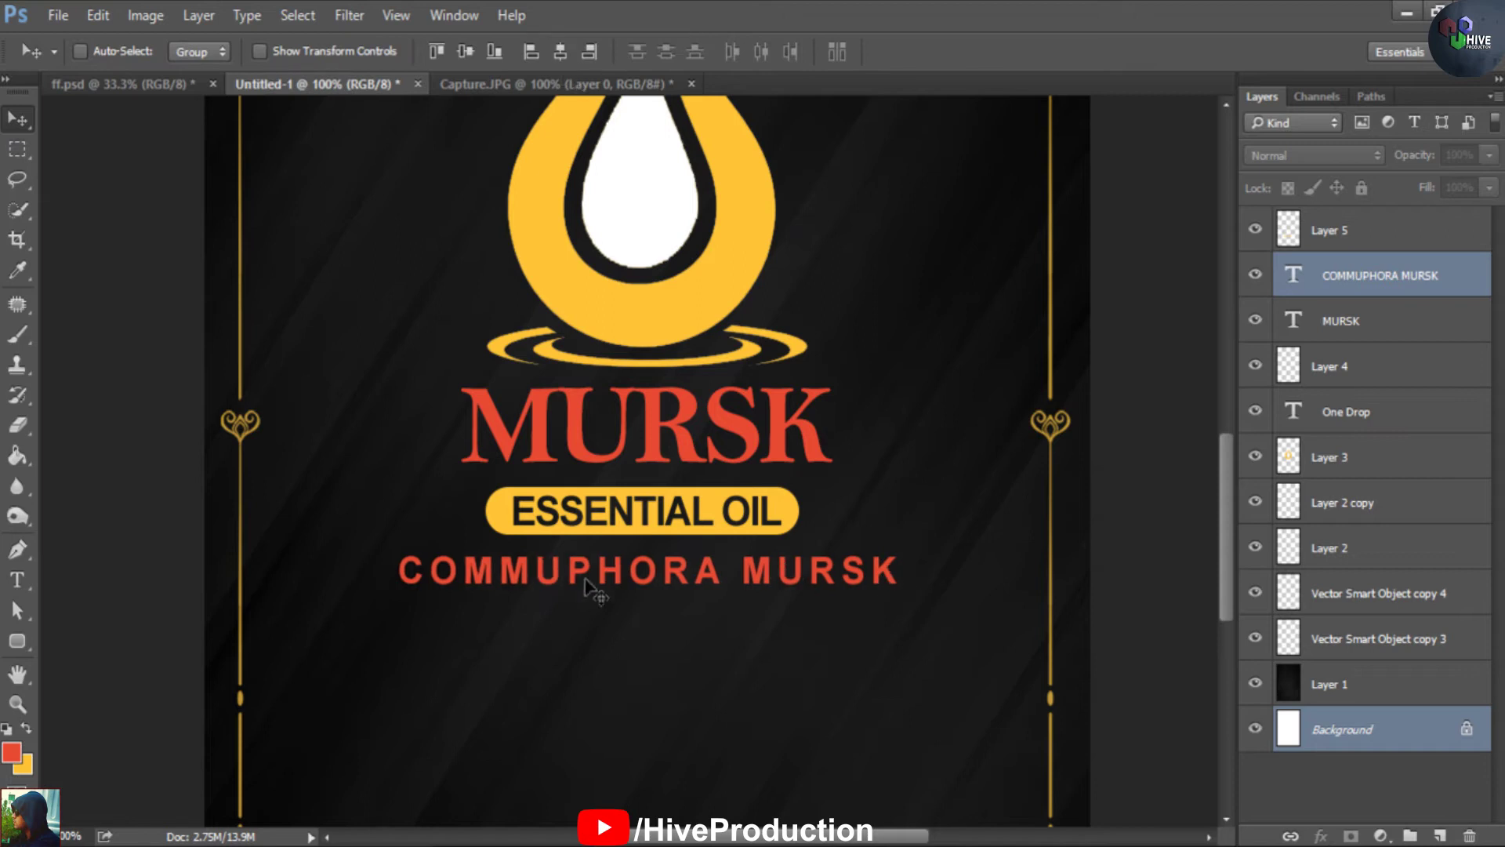
click(17, 580)
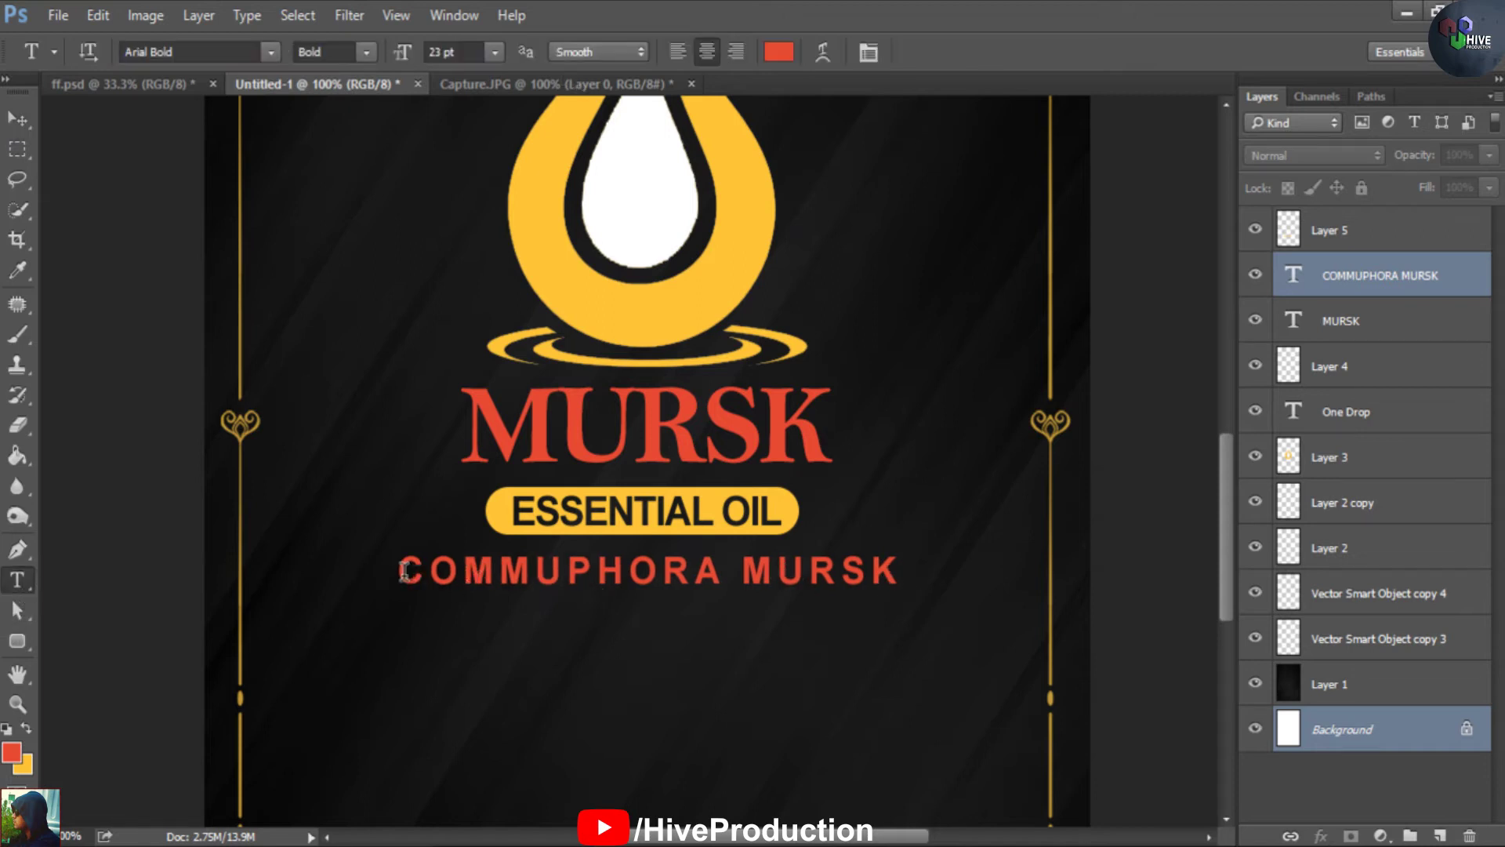
drag(404, 570, 927, 567)
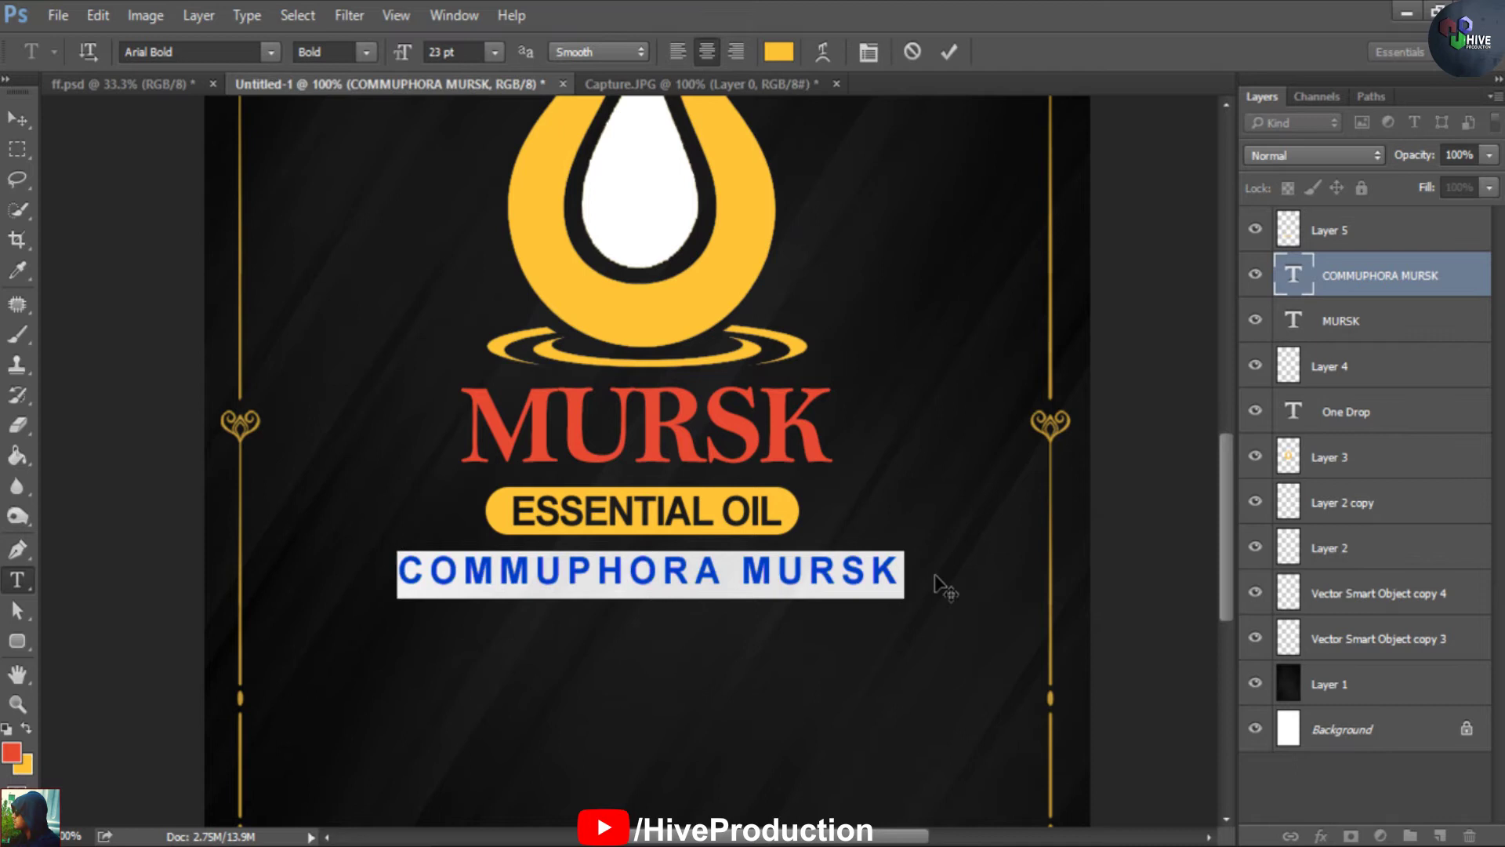
Nudge the COMMUPHORA MURSK text up closer to the yellow ESSENTIAL OIL pill
click(17, 119)
key(Up)
key(Up)
key(Up)
key(Up)
key(Up)
key(Up)
key(Up)
key(ctrl+minus)
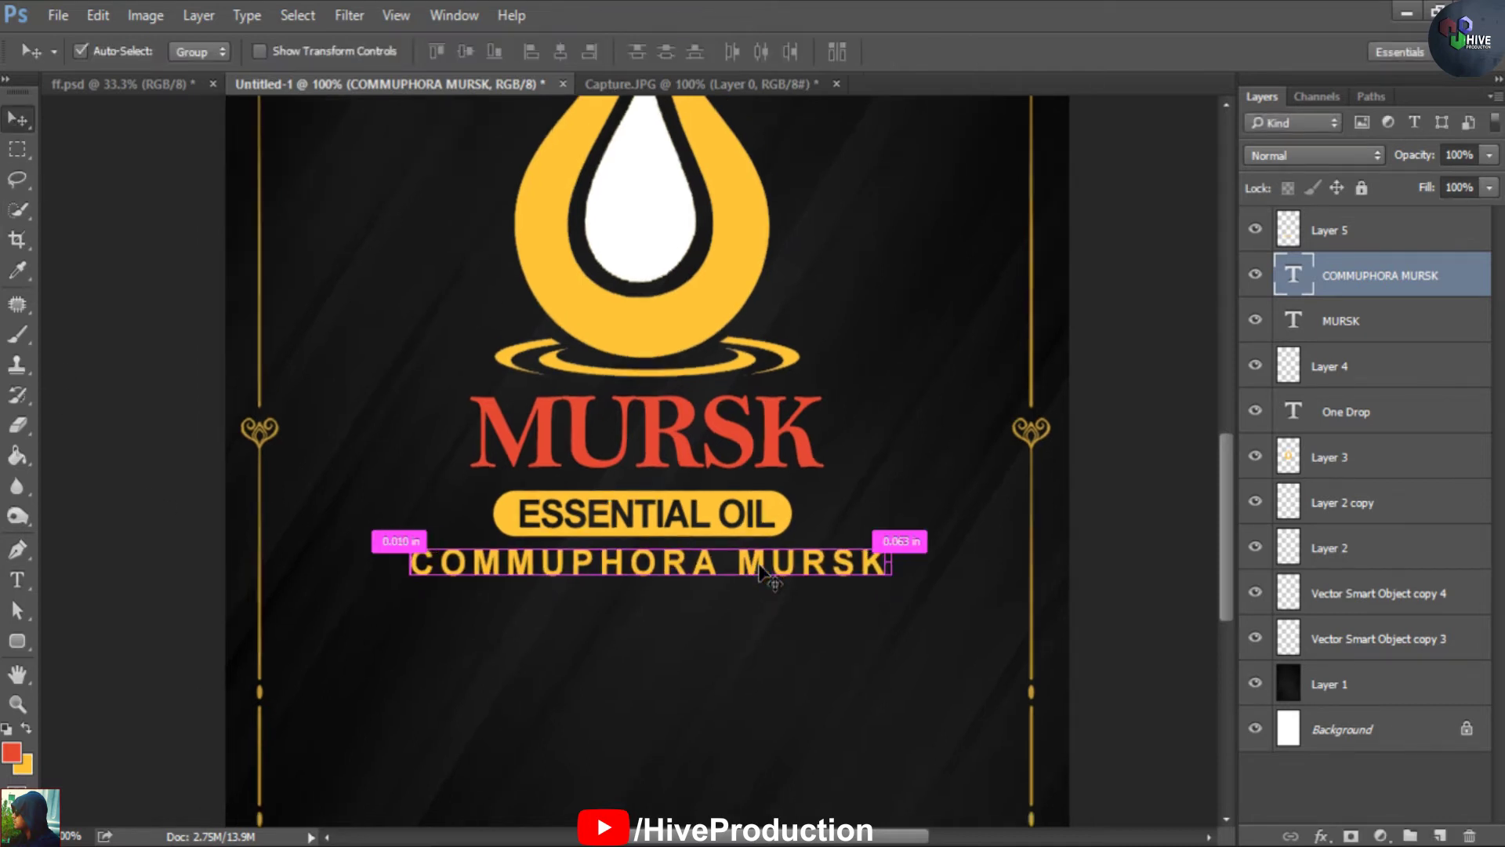
key(ctrl+minus)
key(ctrl+minus)
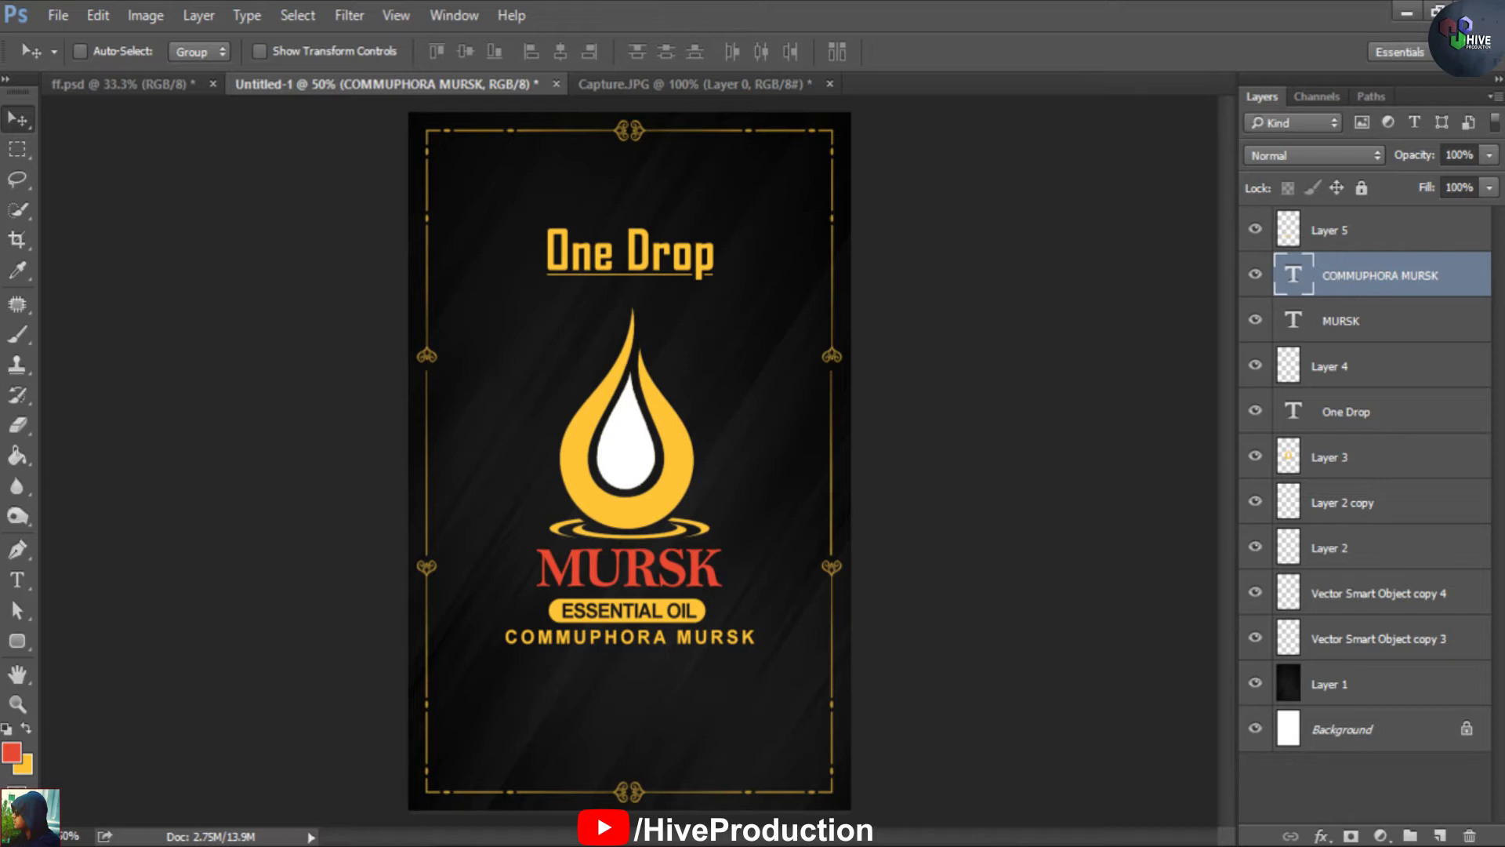
Switch to the text_description file in Notepad and correct "esential" to "essential" in the description paragraph
mouse_move(946, 845)
click(946, 773)
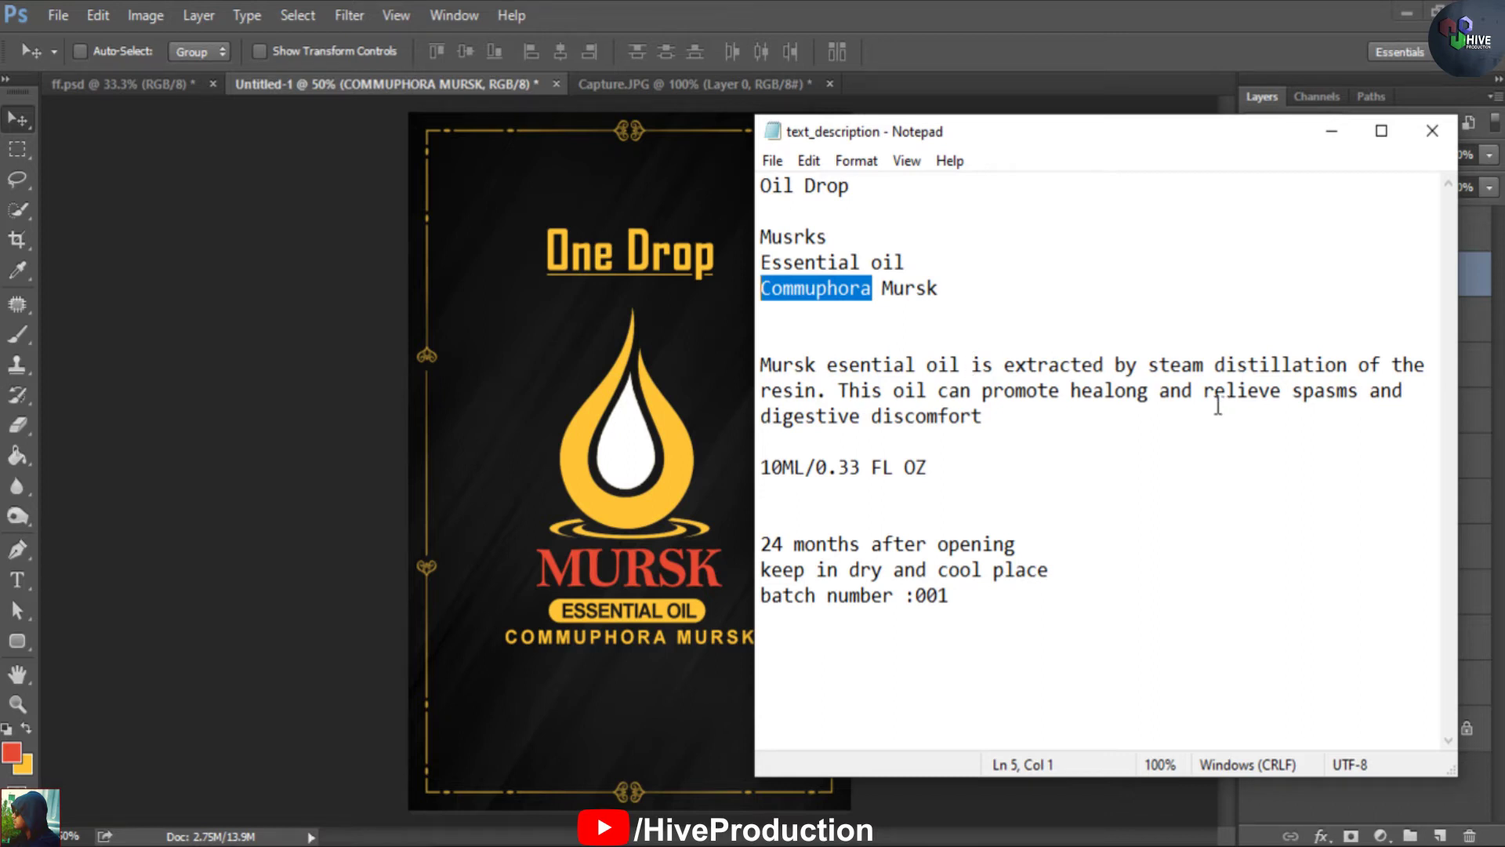
click(840, 367)
text(s)
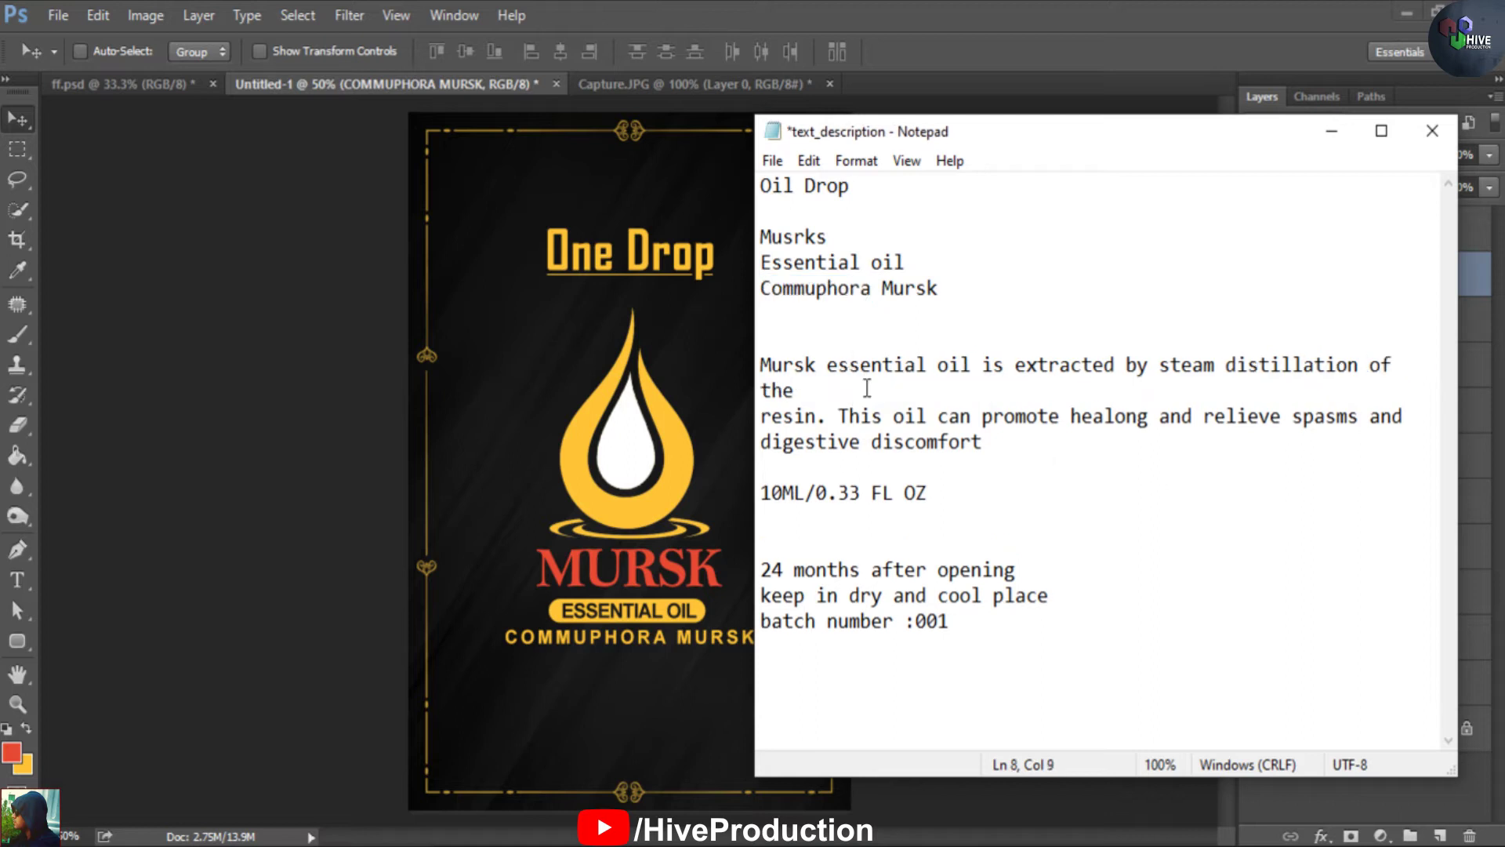
Join the broken line between "the" and "resin" and copy the whole description paragraph
key(BackSpace)
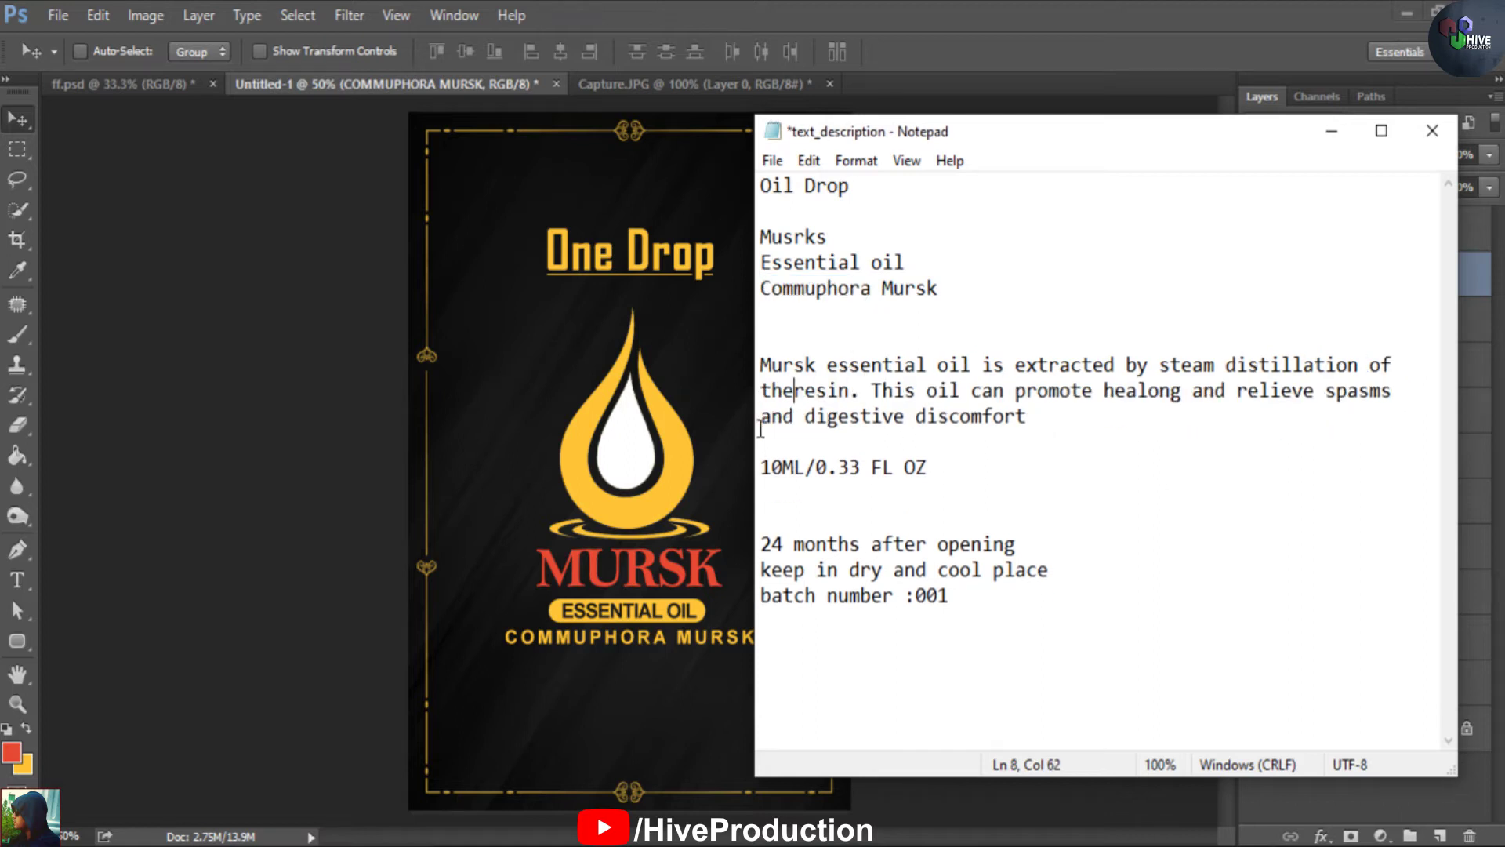
drag(1051, 429, 761, 365)
right_click(782, 364)
click(831, 442)
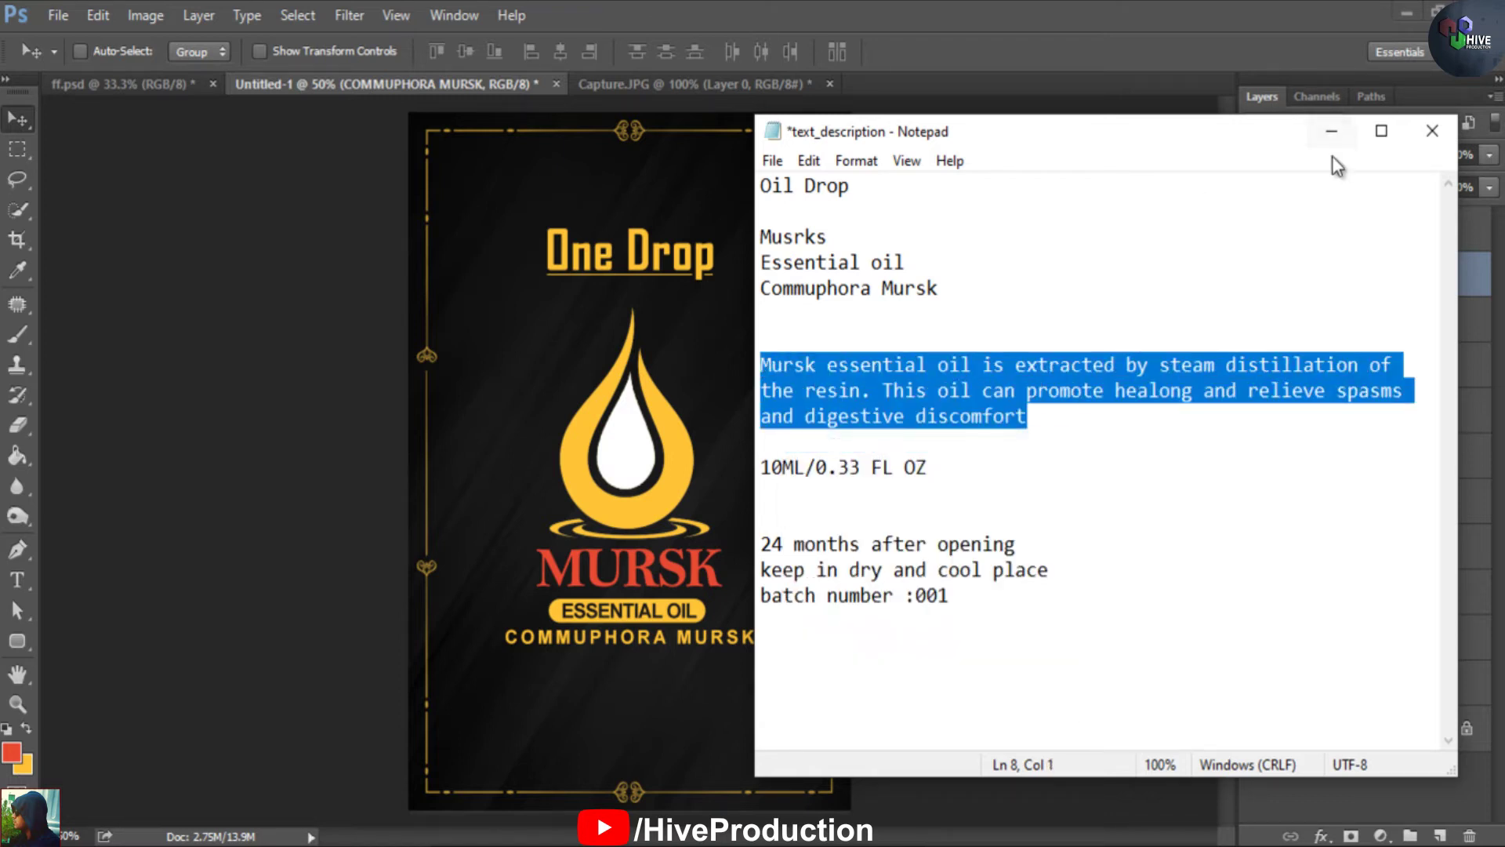
Switch back to Photoshop and paste the description as a new text layer near the bottom of the label
click(185, 460)
click(17, 580)
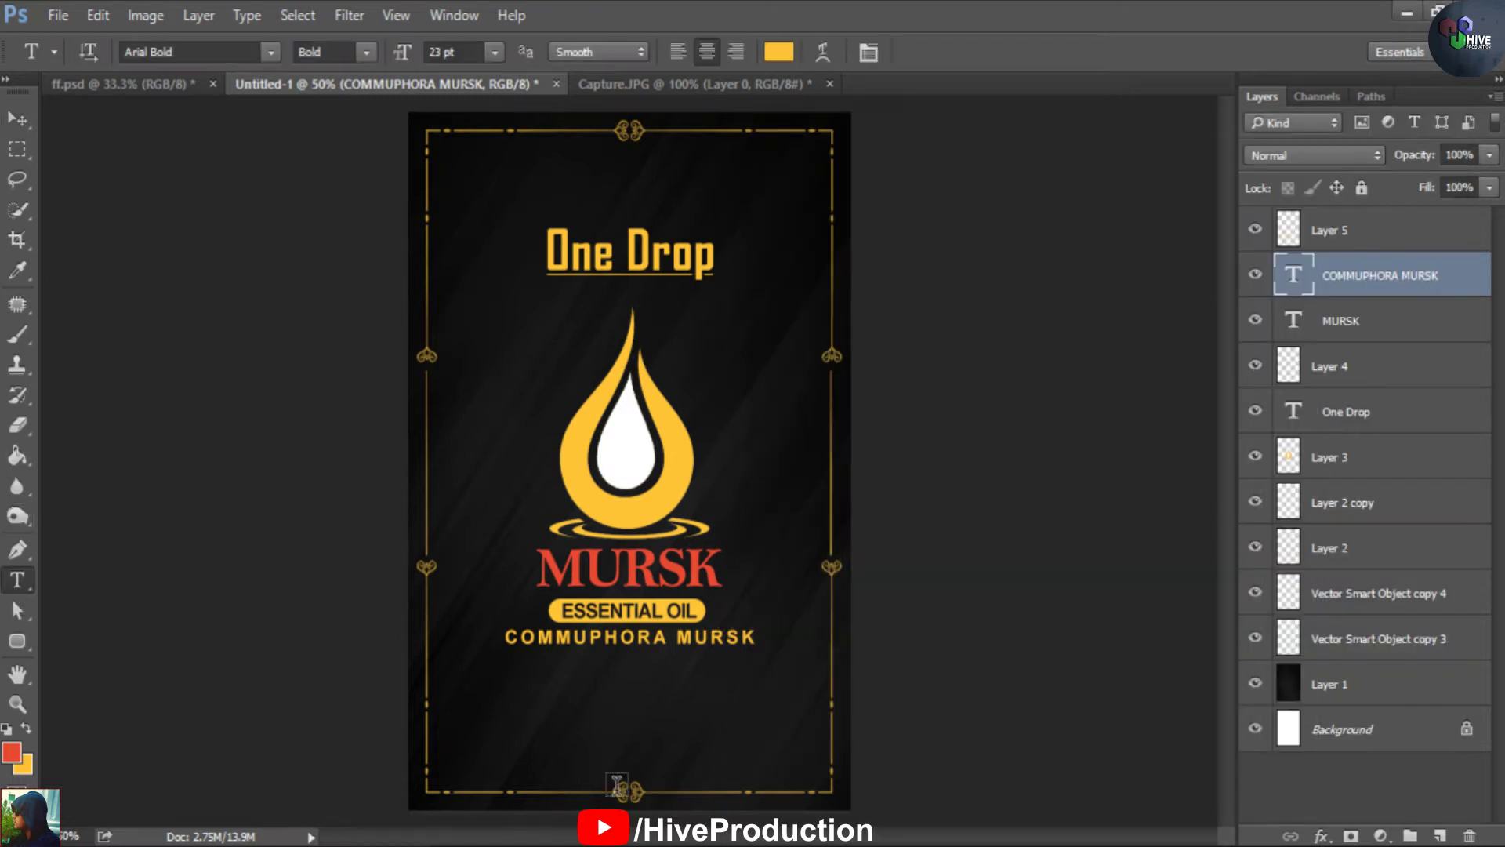
click(463, 738)
key(ctrl+v)
Reduce the whole pasted description to 16 pt and set its letter tracking to 0
key(ctrl+a)
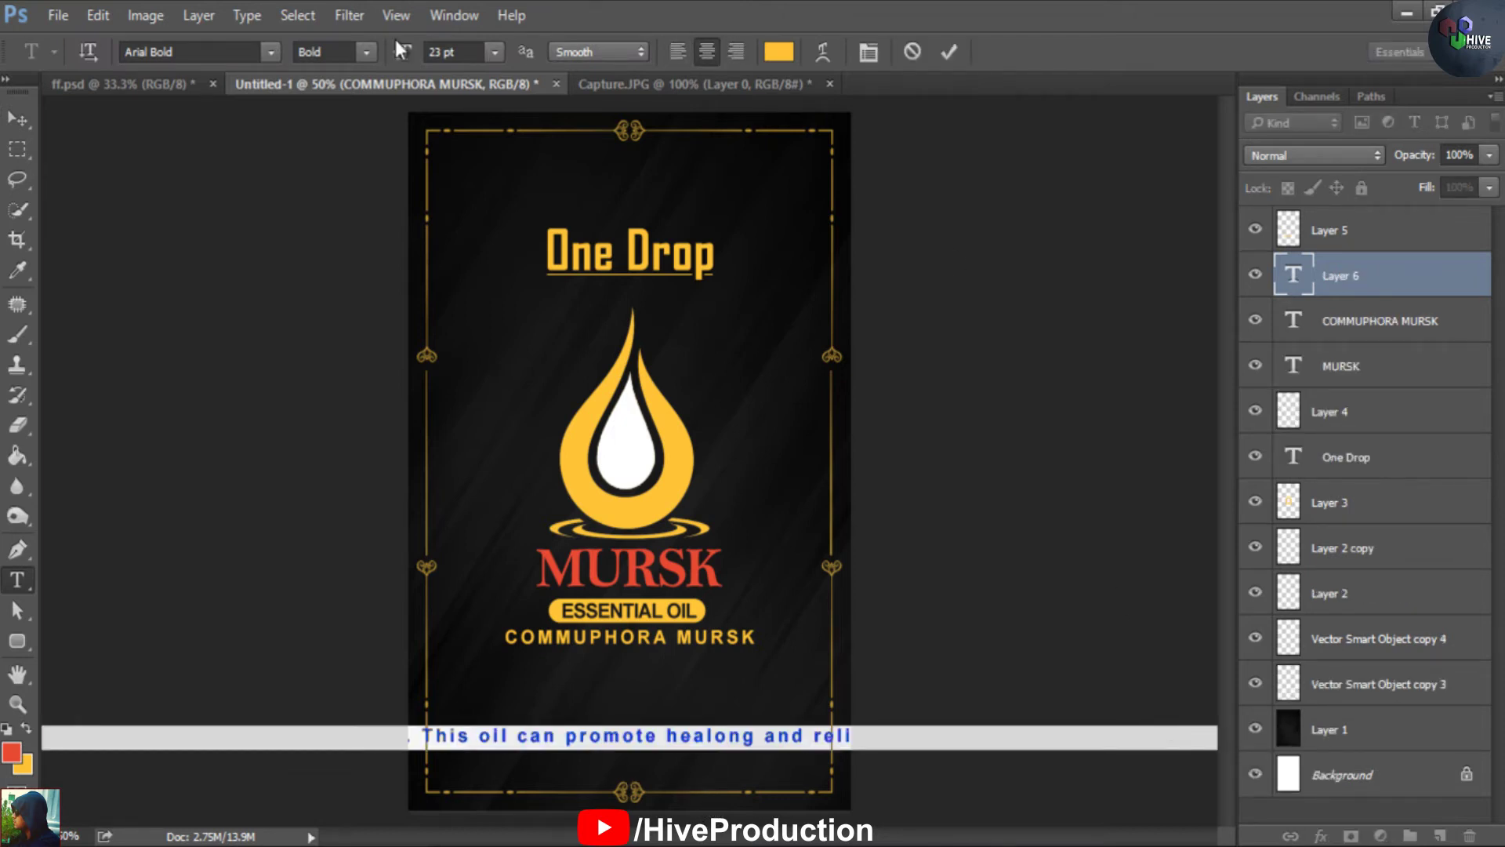
mouse_move(401, 63)
mouse_down()
mouse_move(382, 69)
mouse_move(398, 69)
mouse_up()
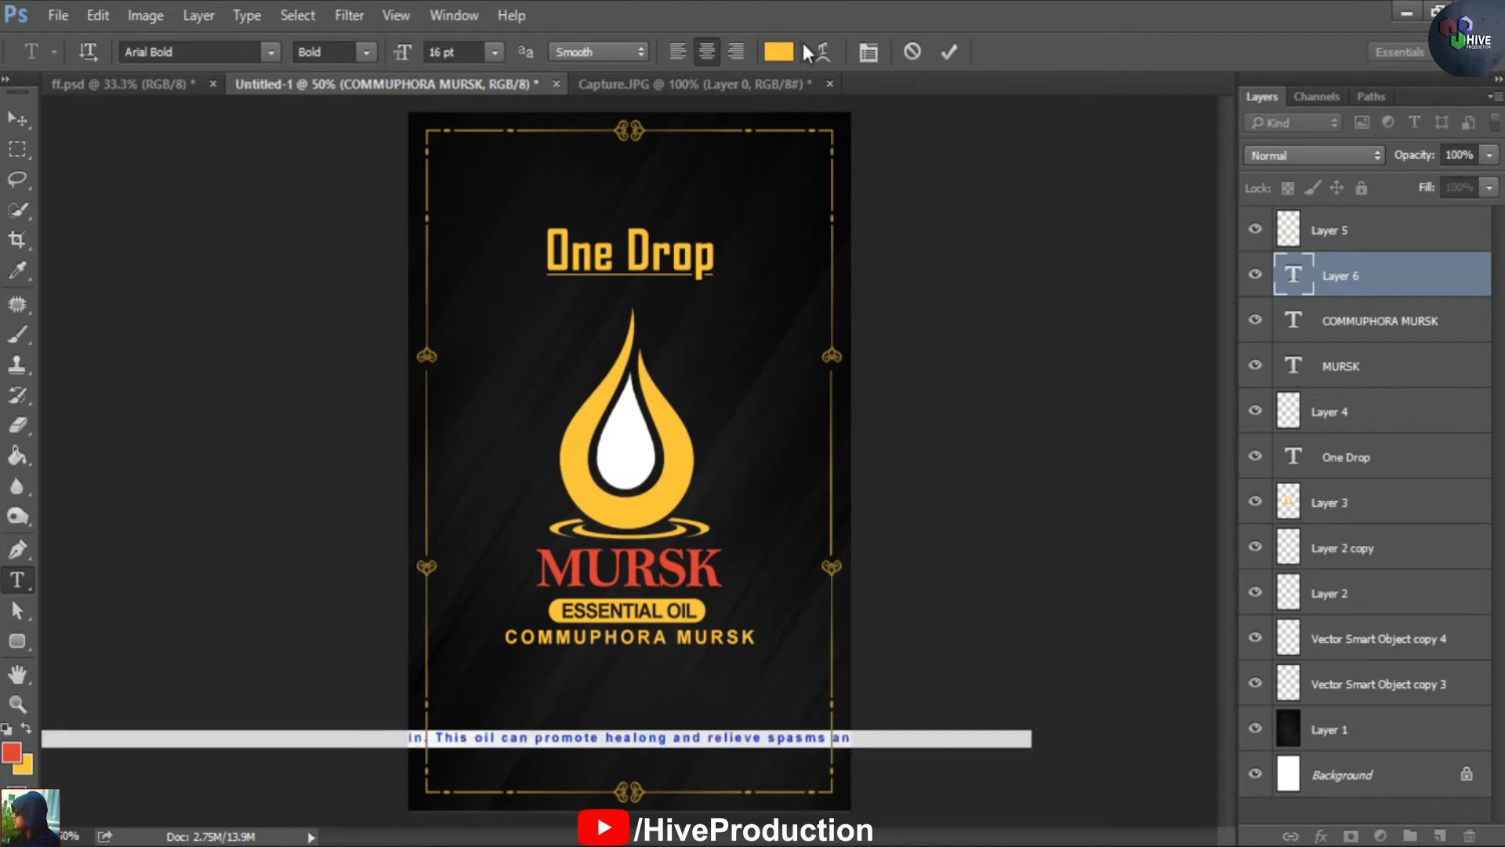
click(869, 51)
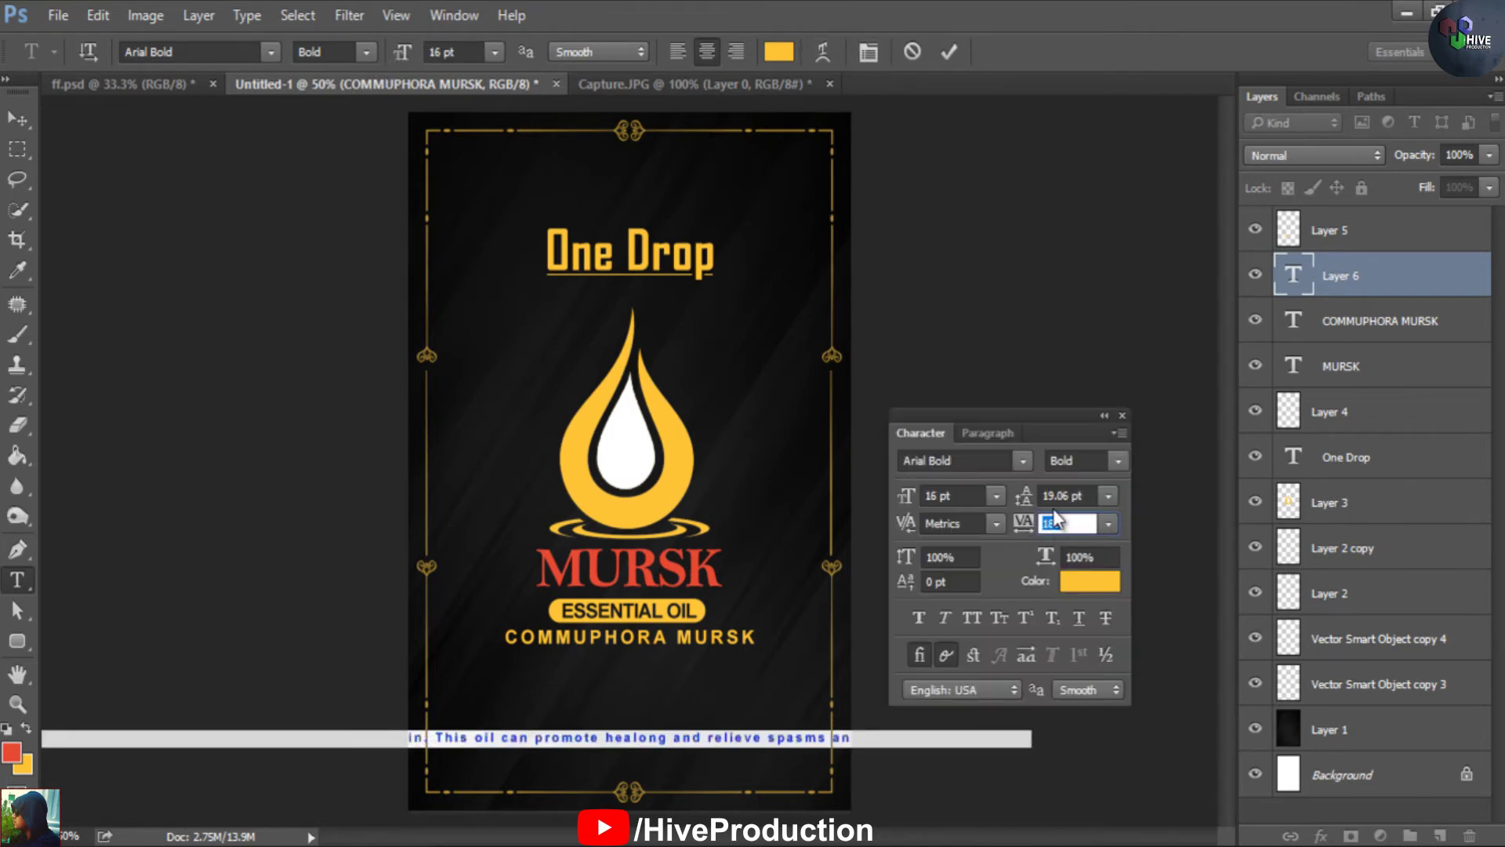
text(0)
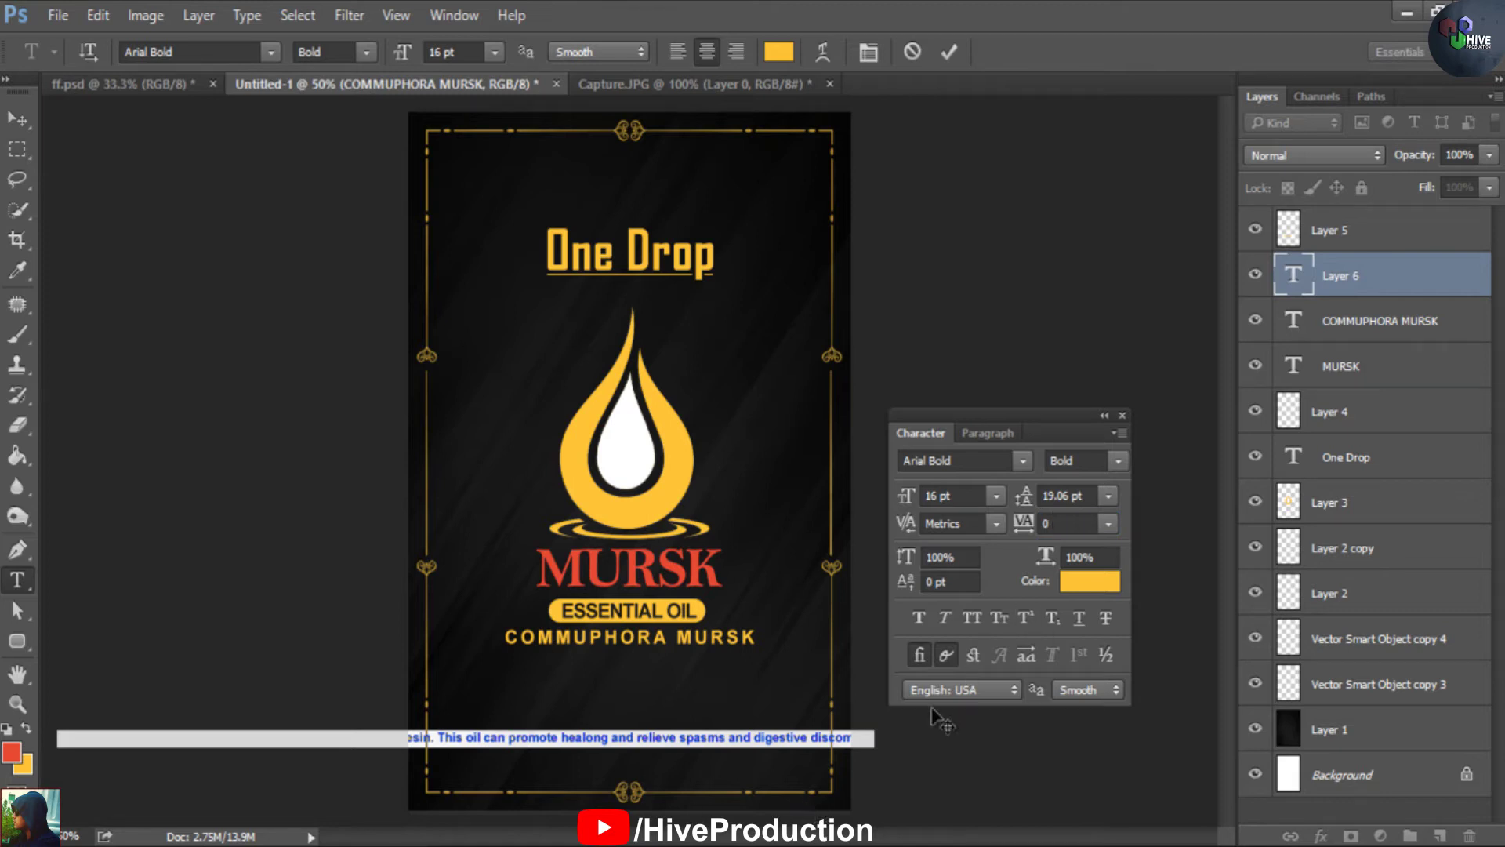
Change the description's font to Times New Roman Regular at 18 pt
click(198, 52)
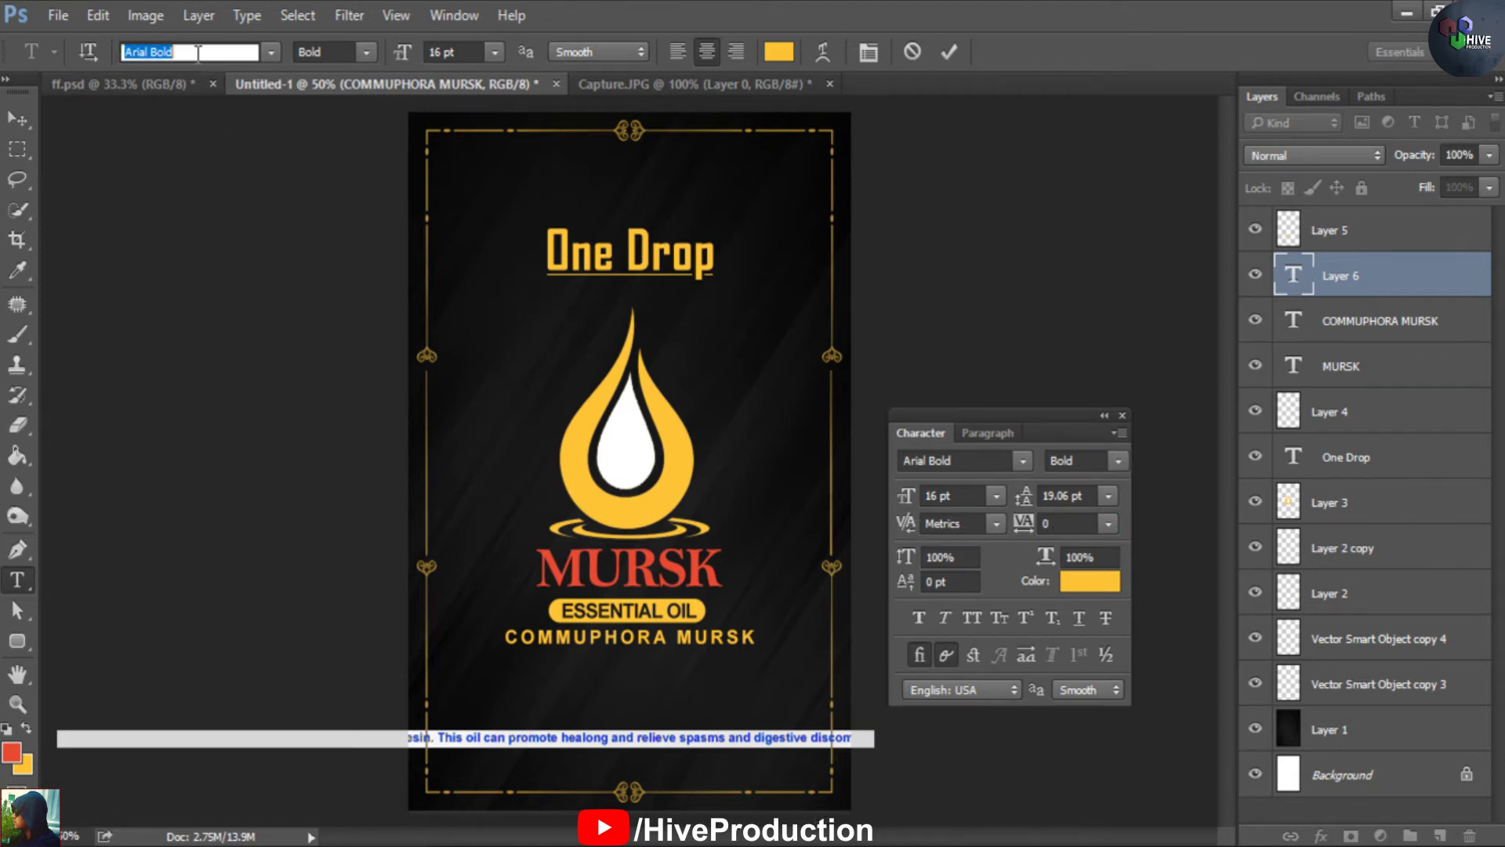
text(time)
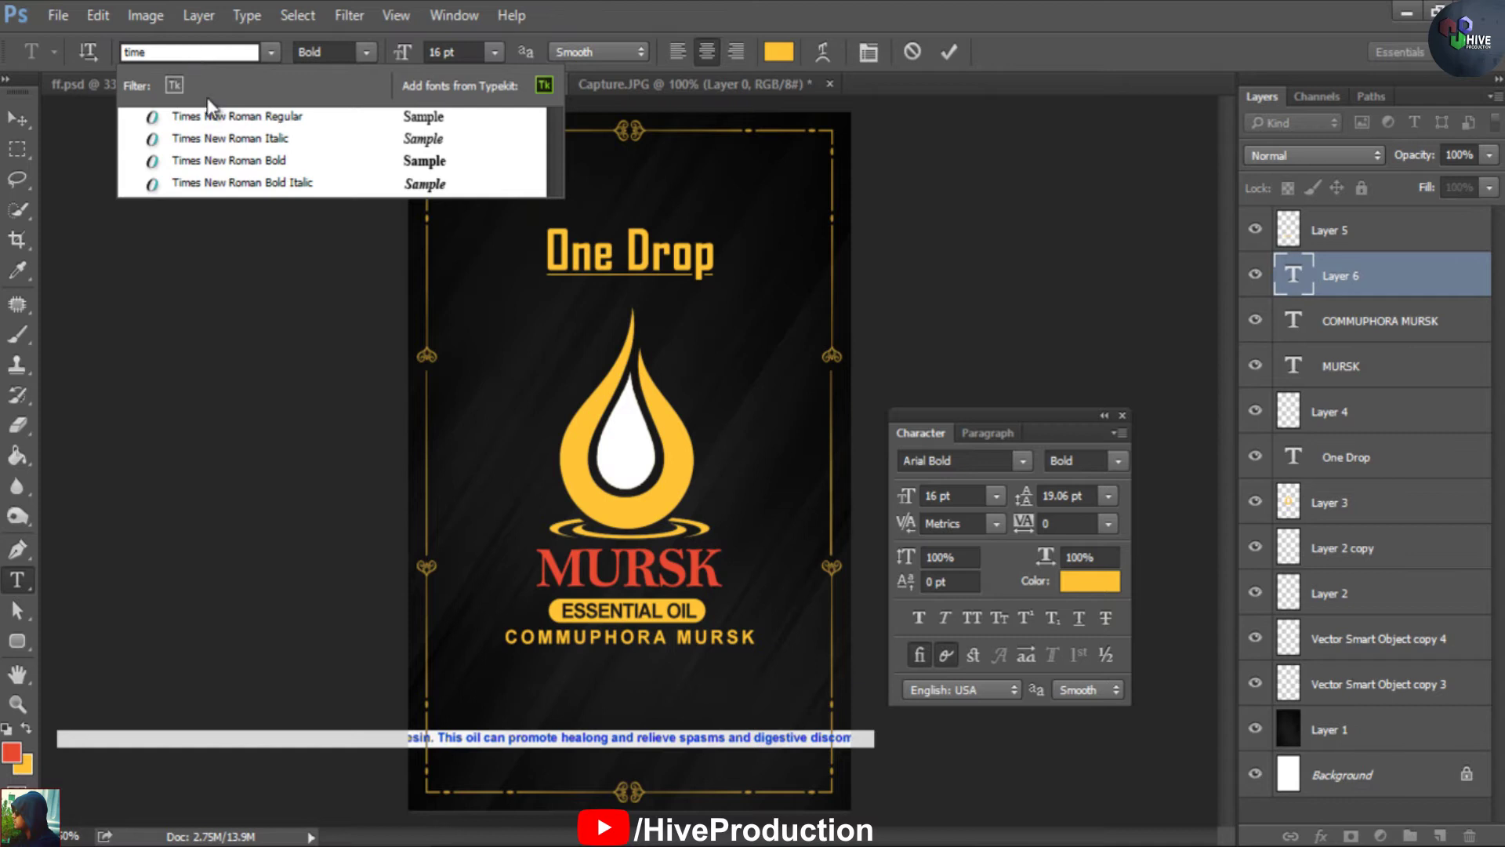
click(258, 117)
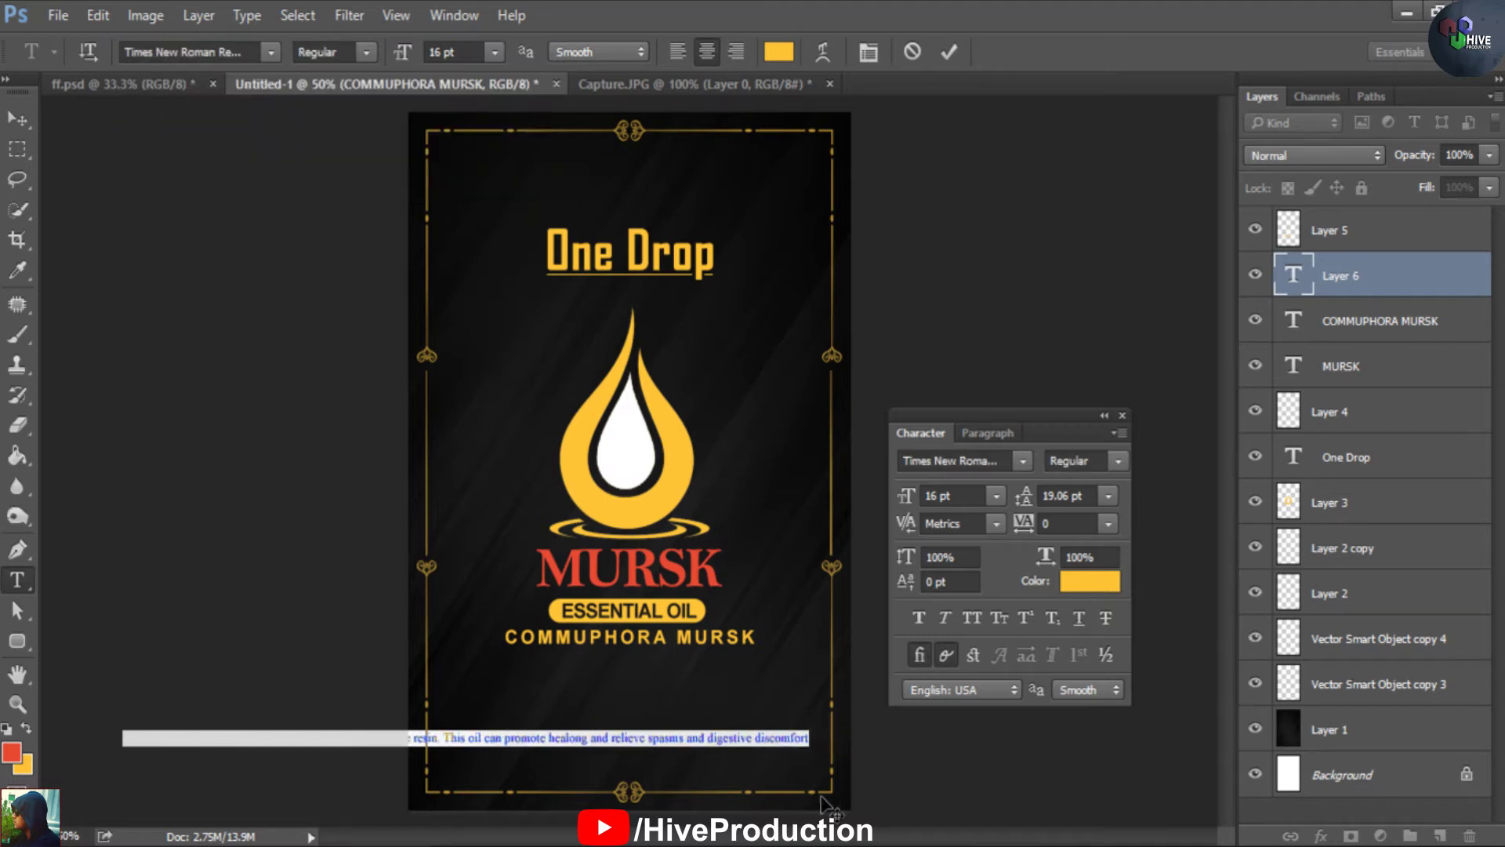
click(961, 496)
text(18)
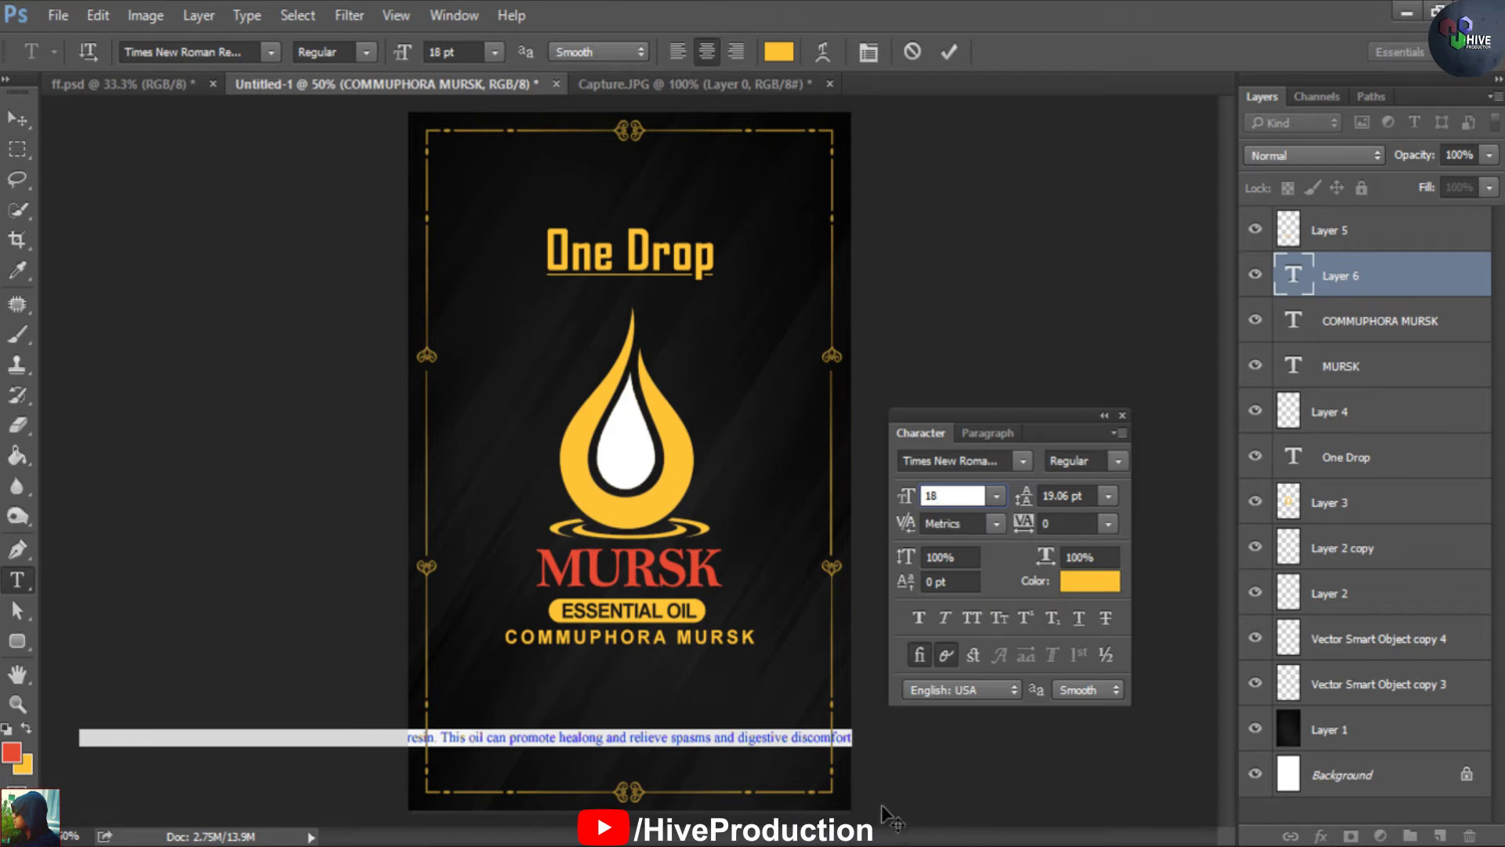
Reposition the description and break it into two lines after "resin." so that it sits at the bottom of the label
drag(698, 774, 1071, 775)
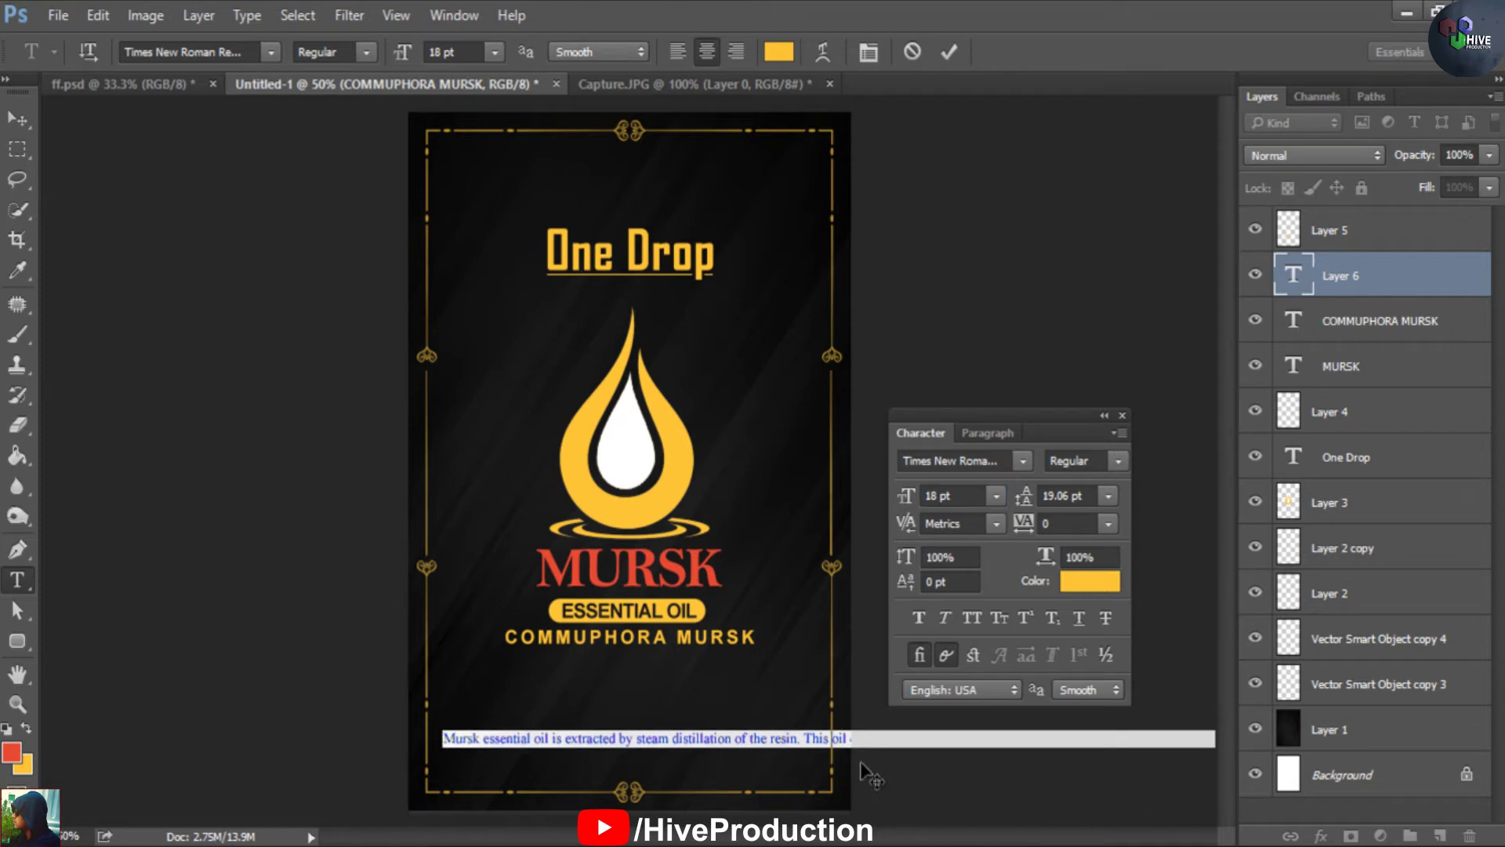
click(810, 741)
key(Return)
drag(807, 793, 610, 809)
key(BackSpace)
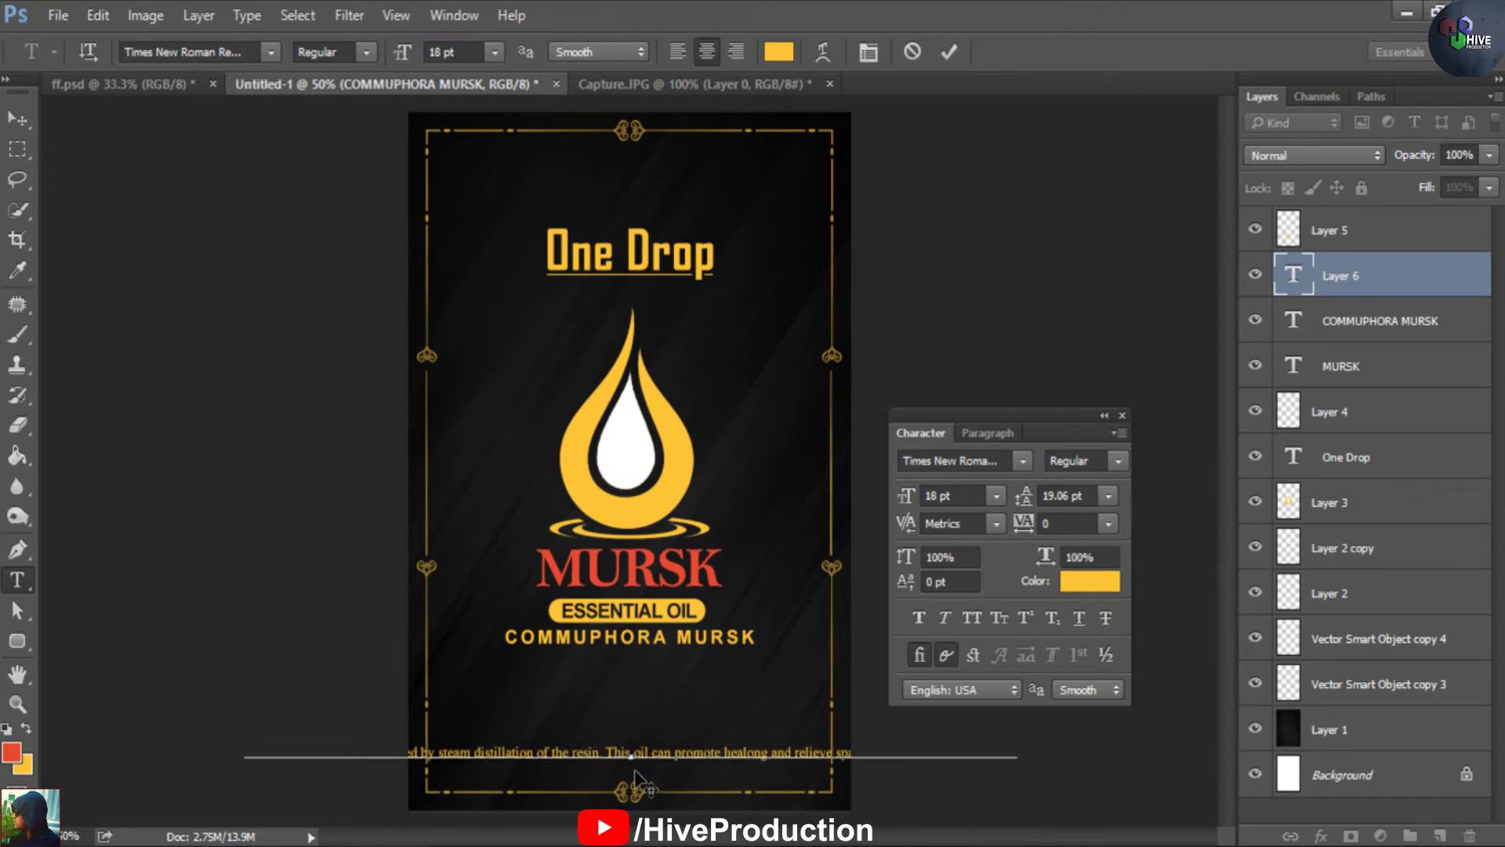
key(Return)
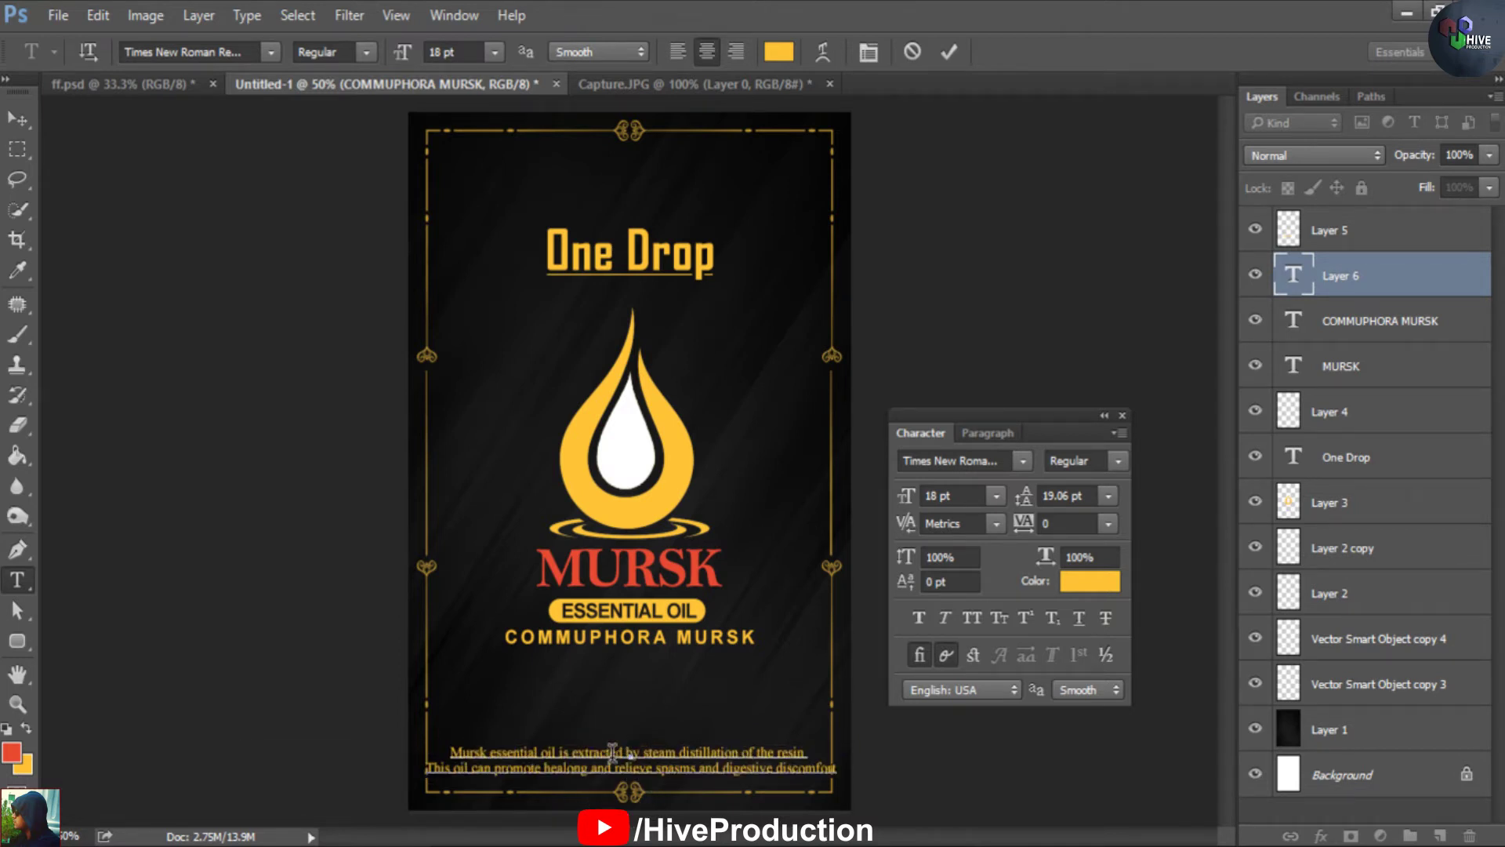
Set both description lines to 17 pt and center the text horizontally on the Background layer
key(ctrl+shift+Down)
key(ctrl+shift+Down)
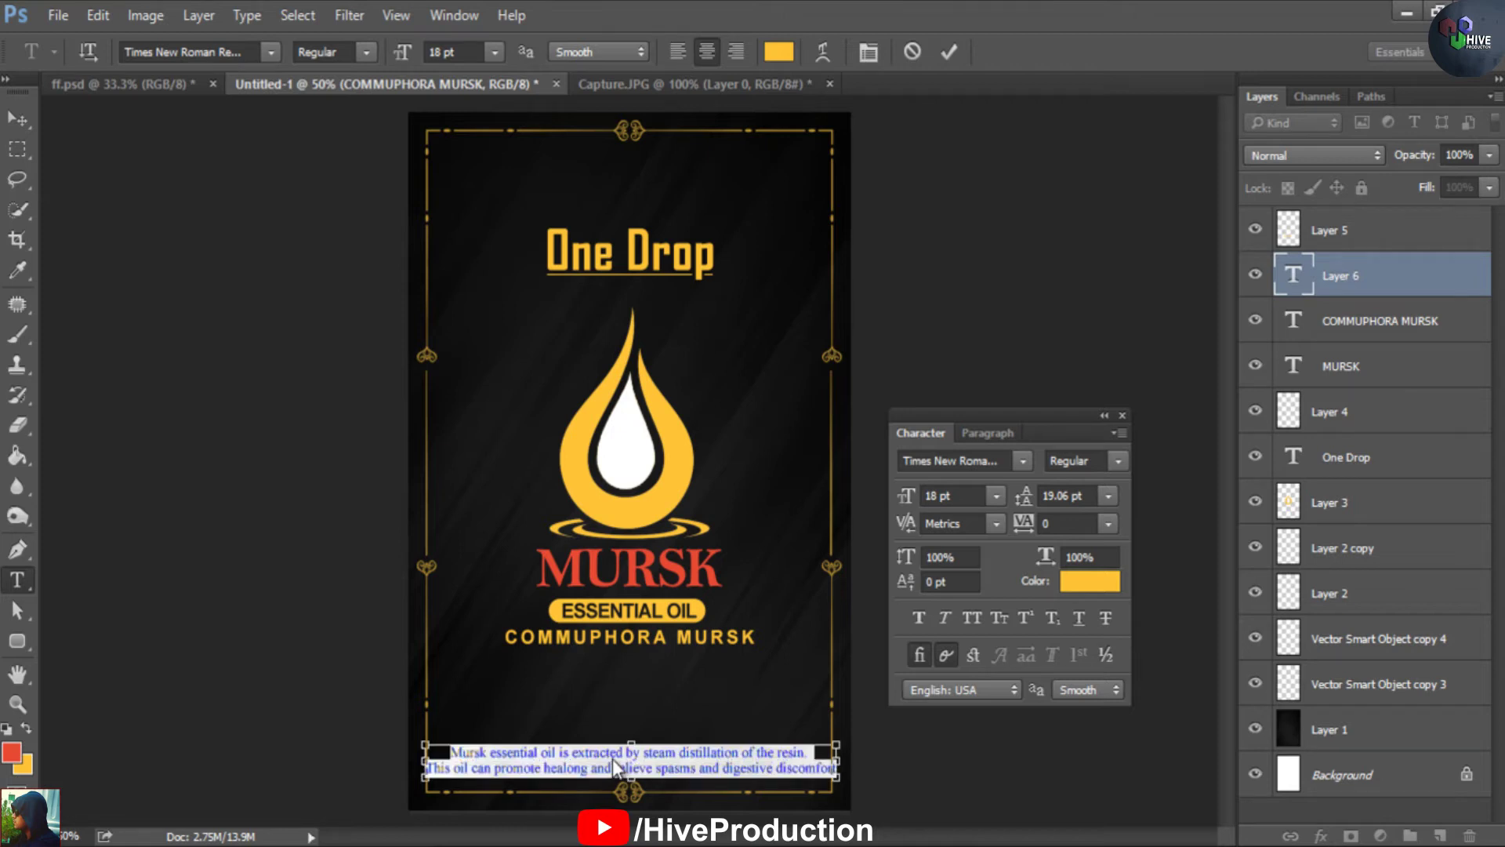
key(ctrl+shift+comma)
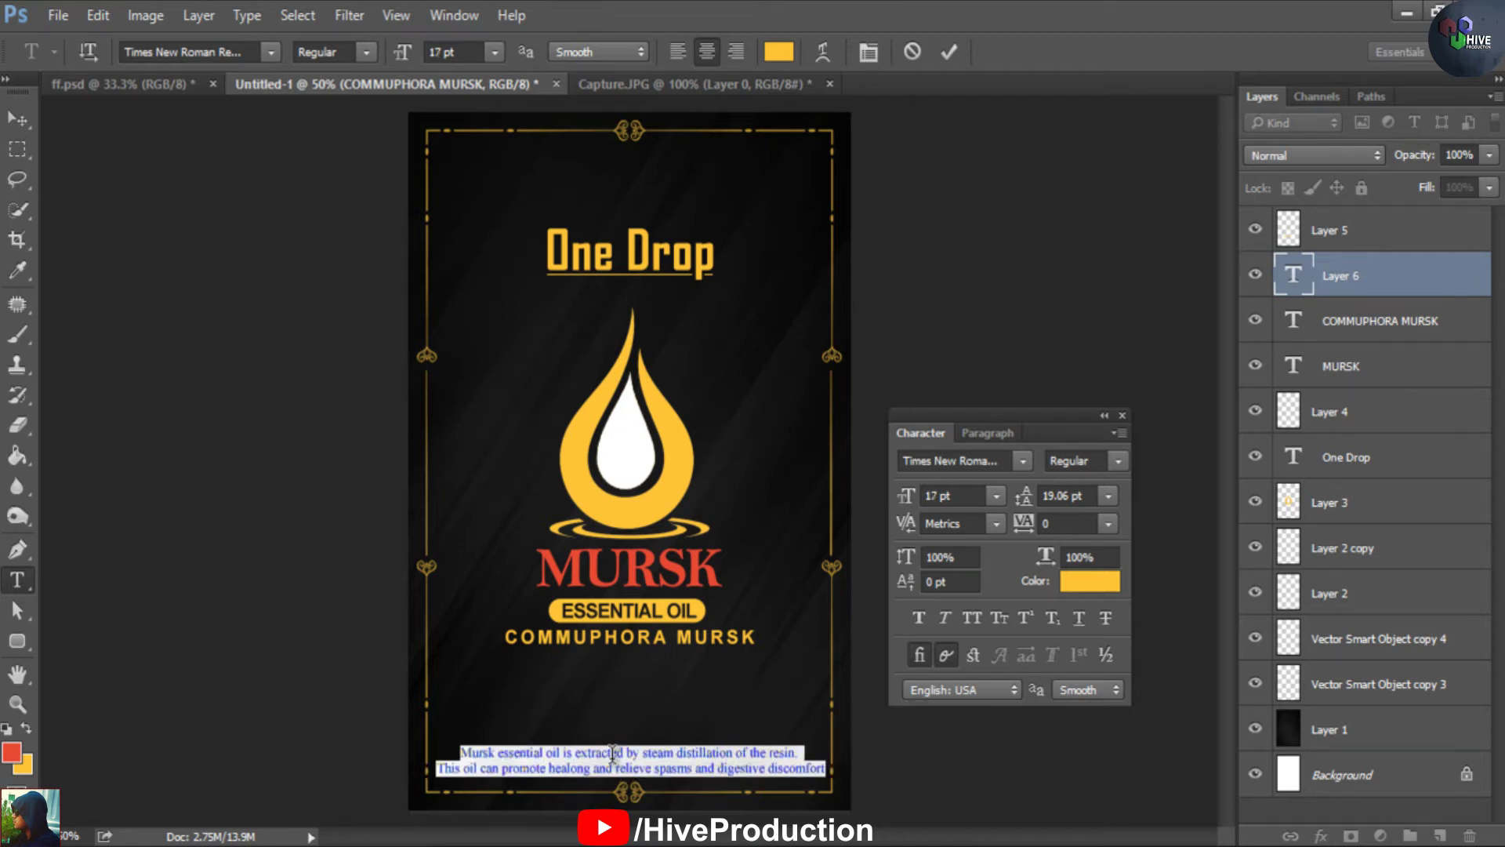
click(19, 118)
ctrl+click(1380, 776)
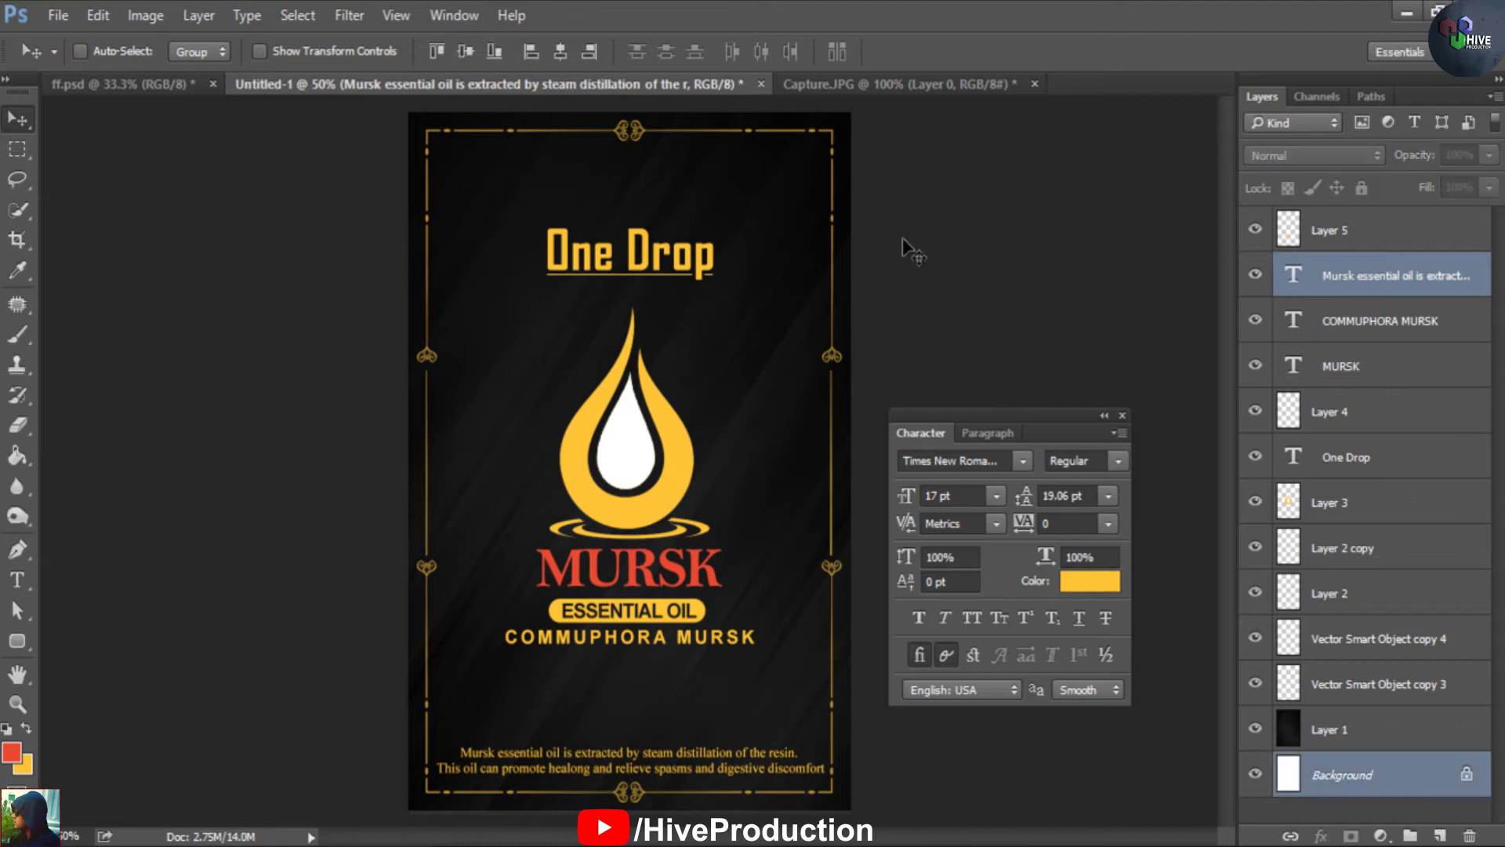
click(560, 53)
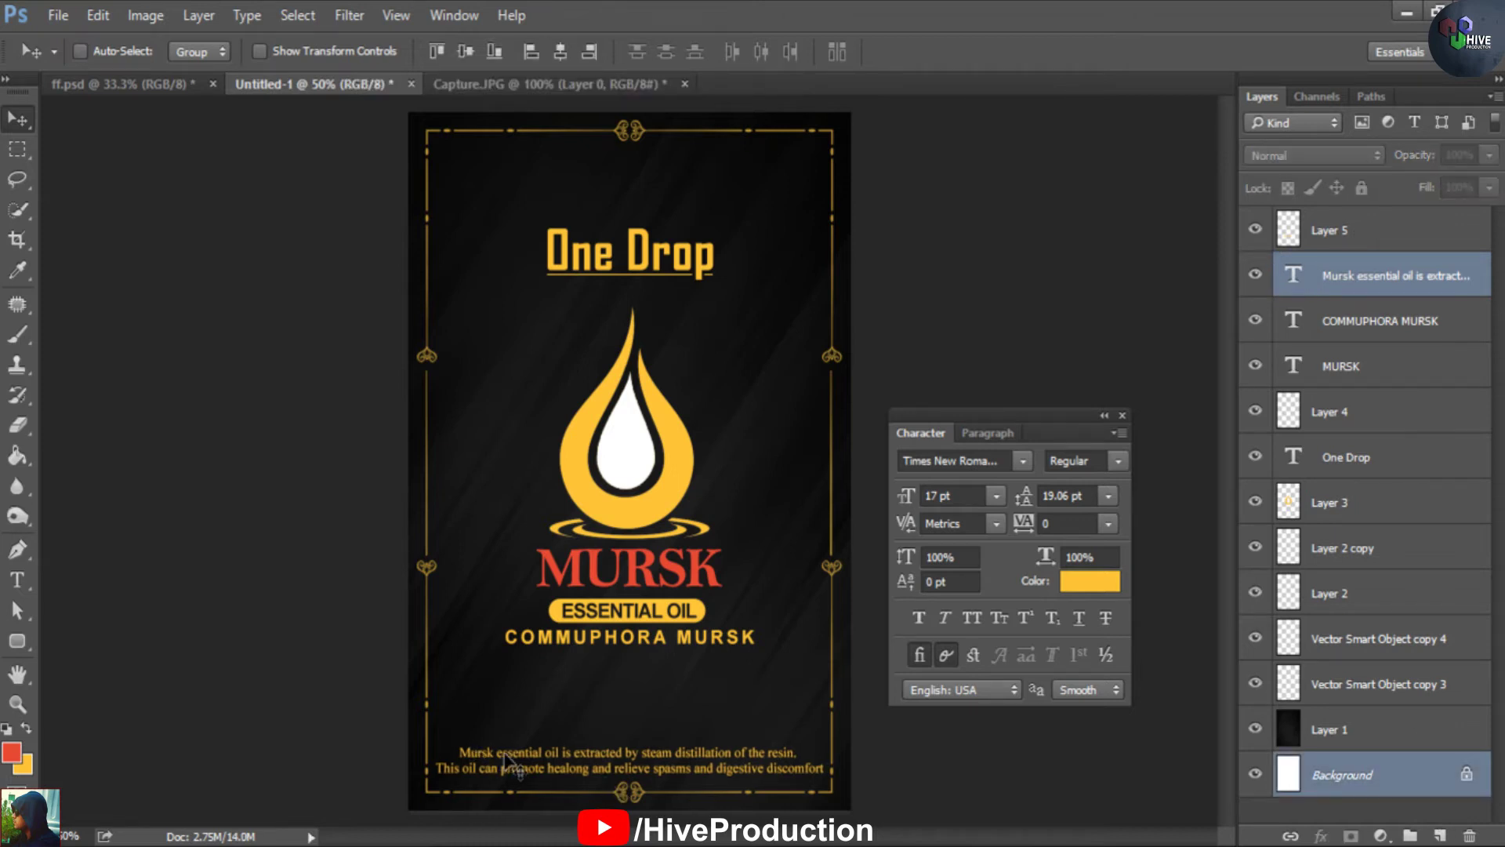
Move only the description text slightly up from the bottom frame ornament and close the character settings
drag(620, 764, 616, 733)
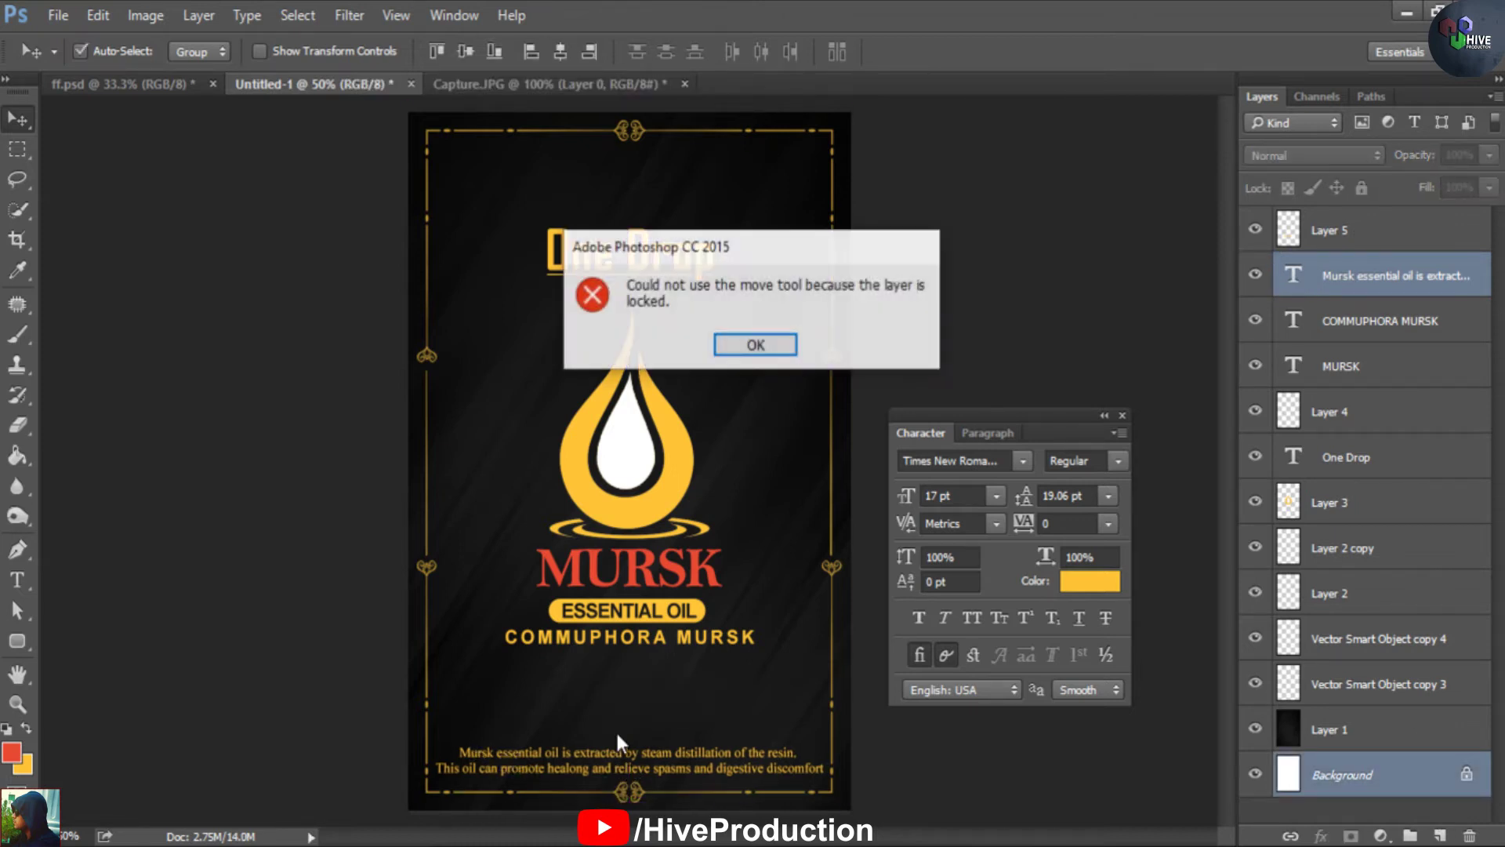
click(761, 349)
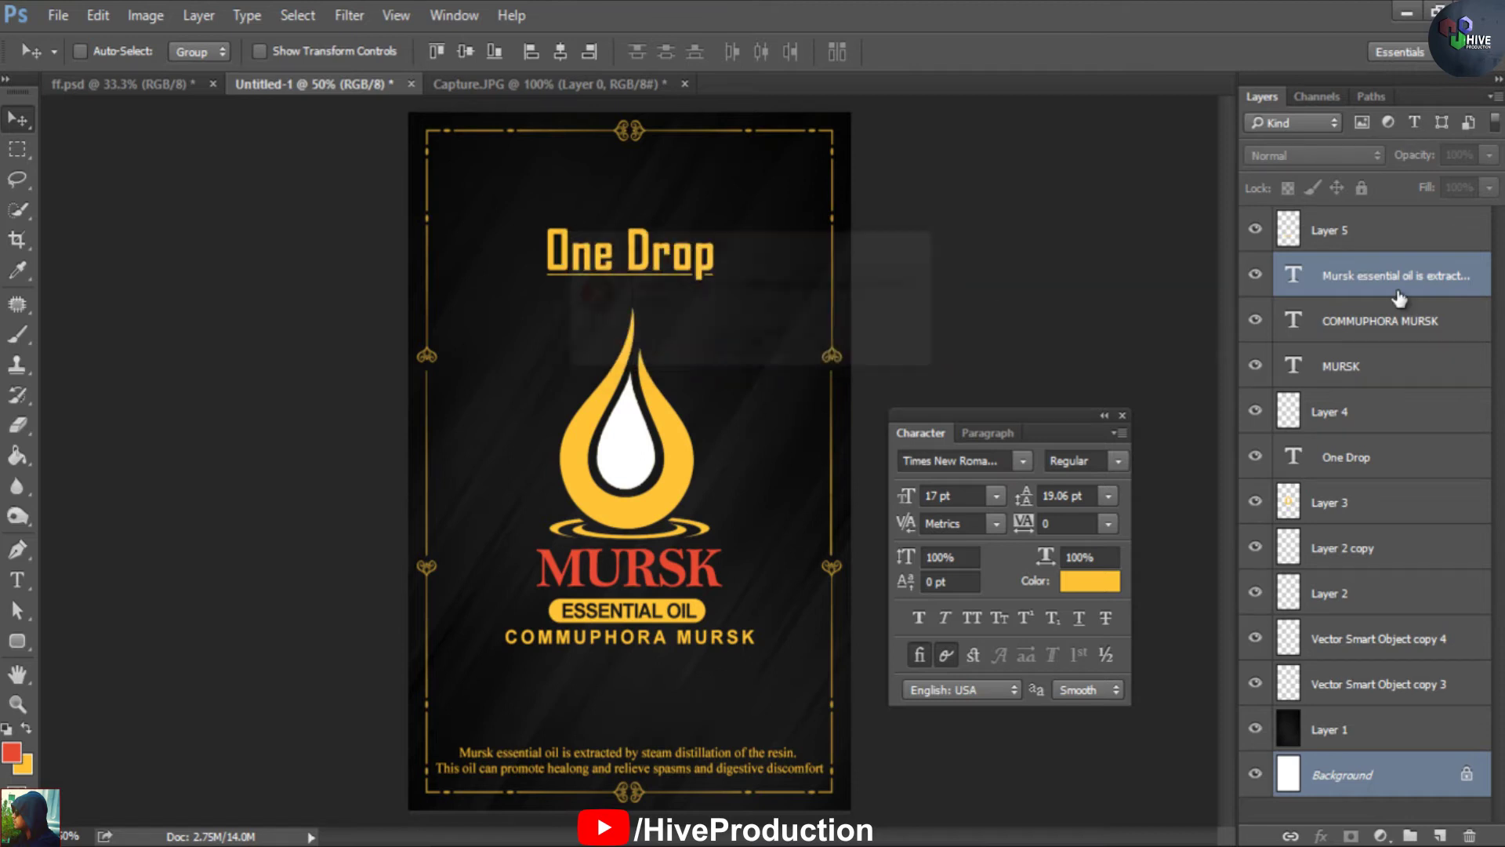
click(1358, 288)
drag(619, 762, 621, 748)
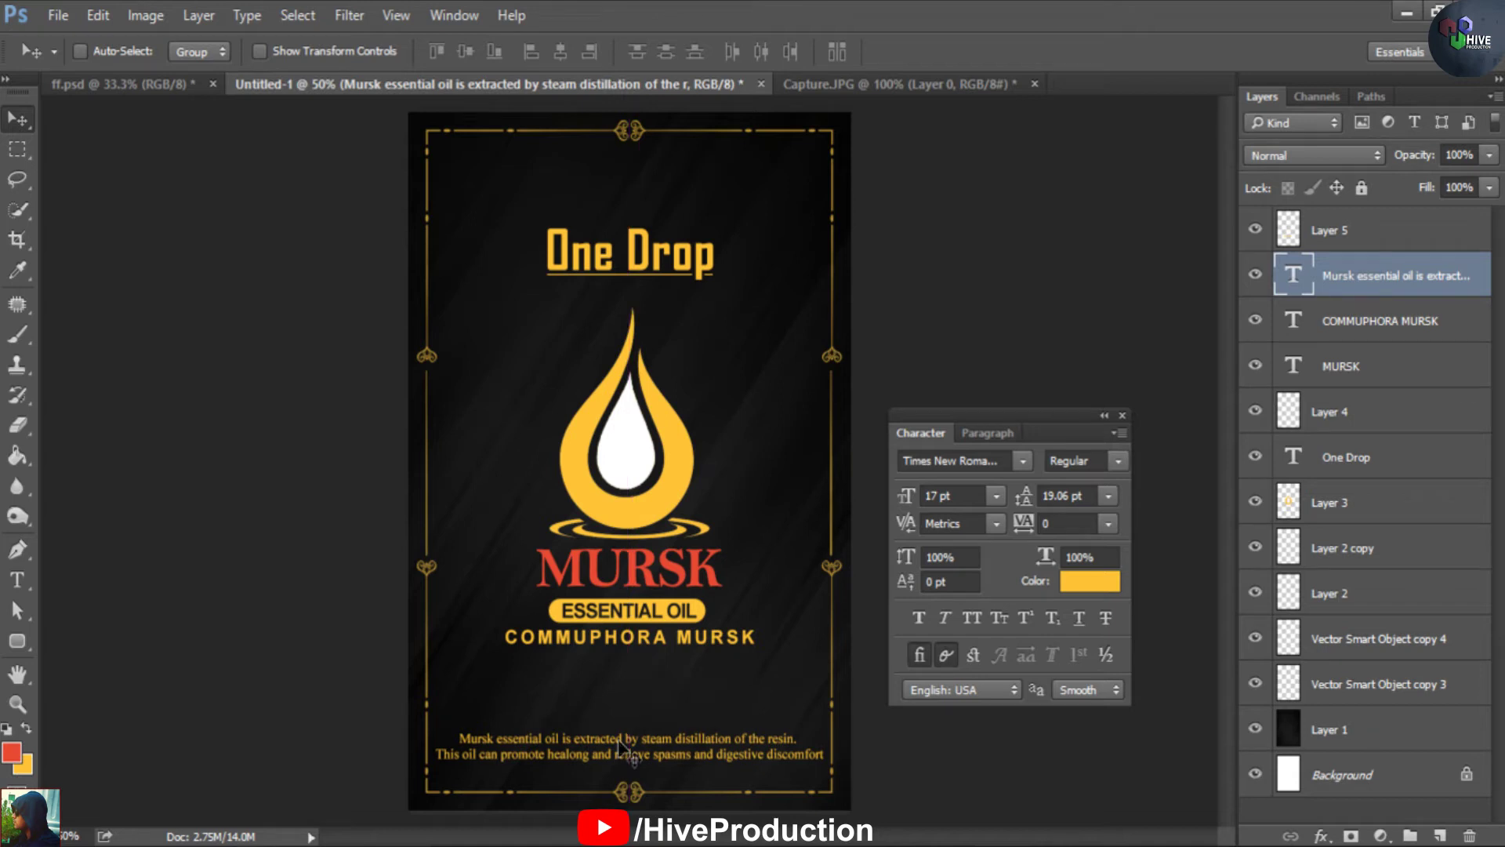
click(1123, 415)
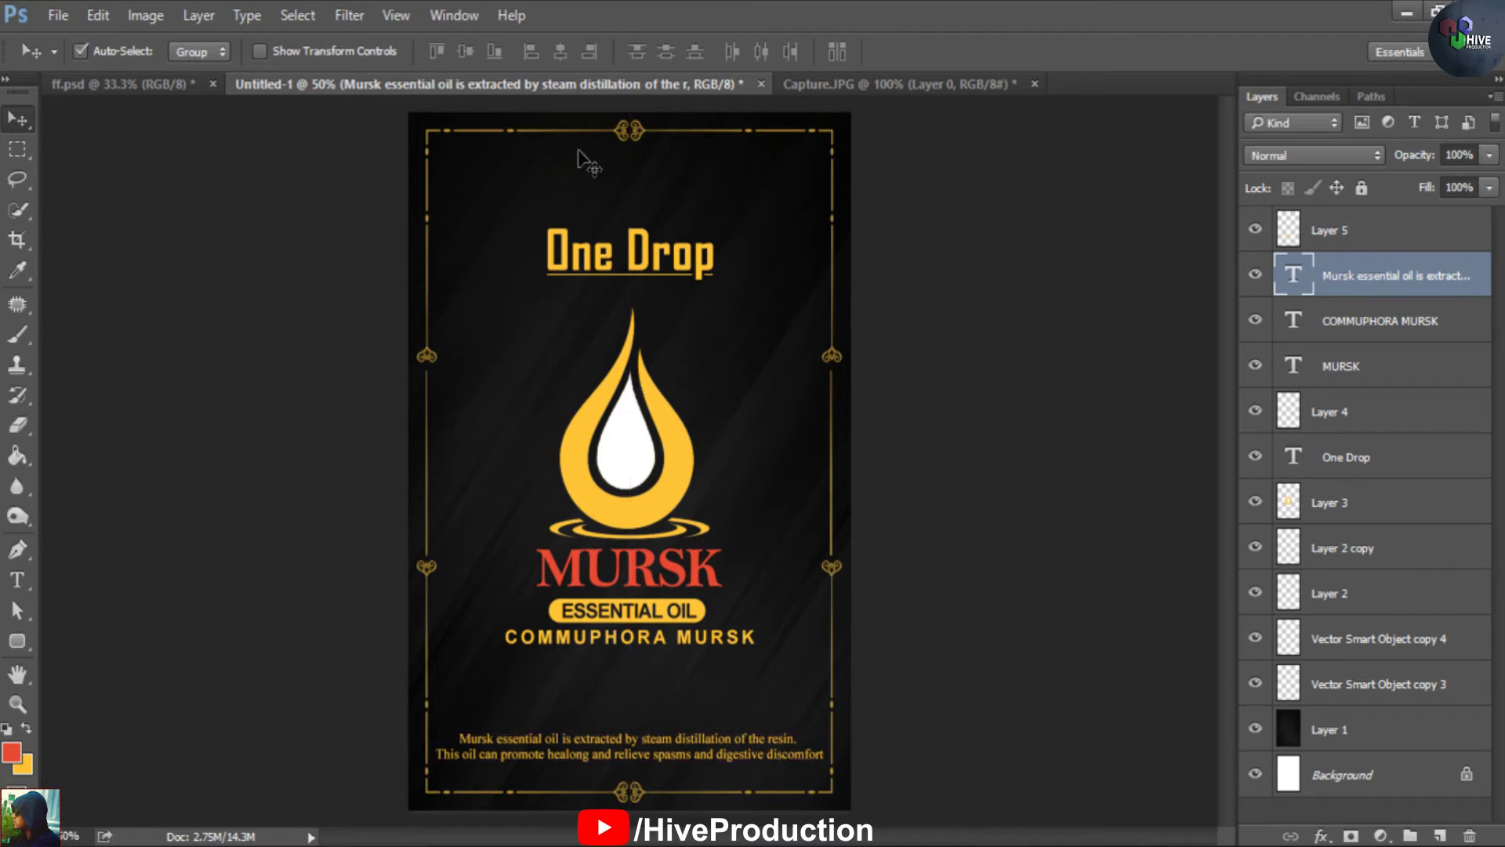
Start saving the document and create a folder named 3dBox on the Desktop
key(ctrl+s)
key(ctrl+shift+n)
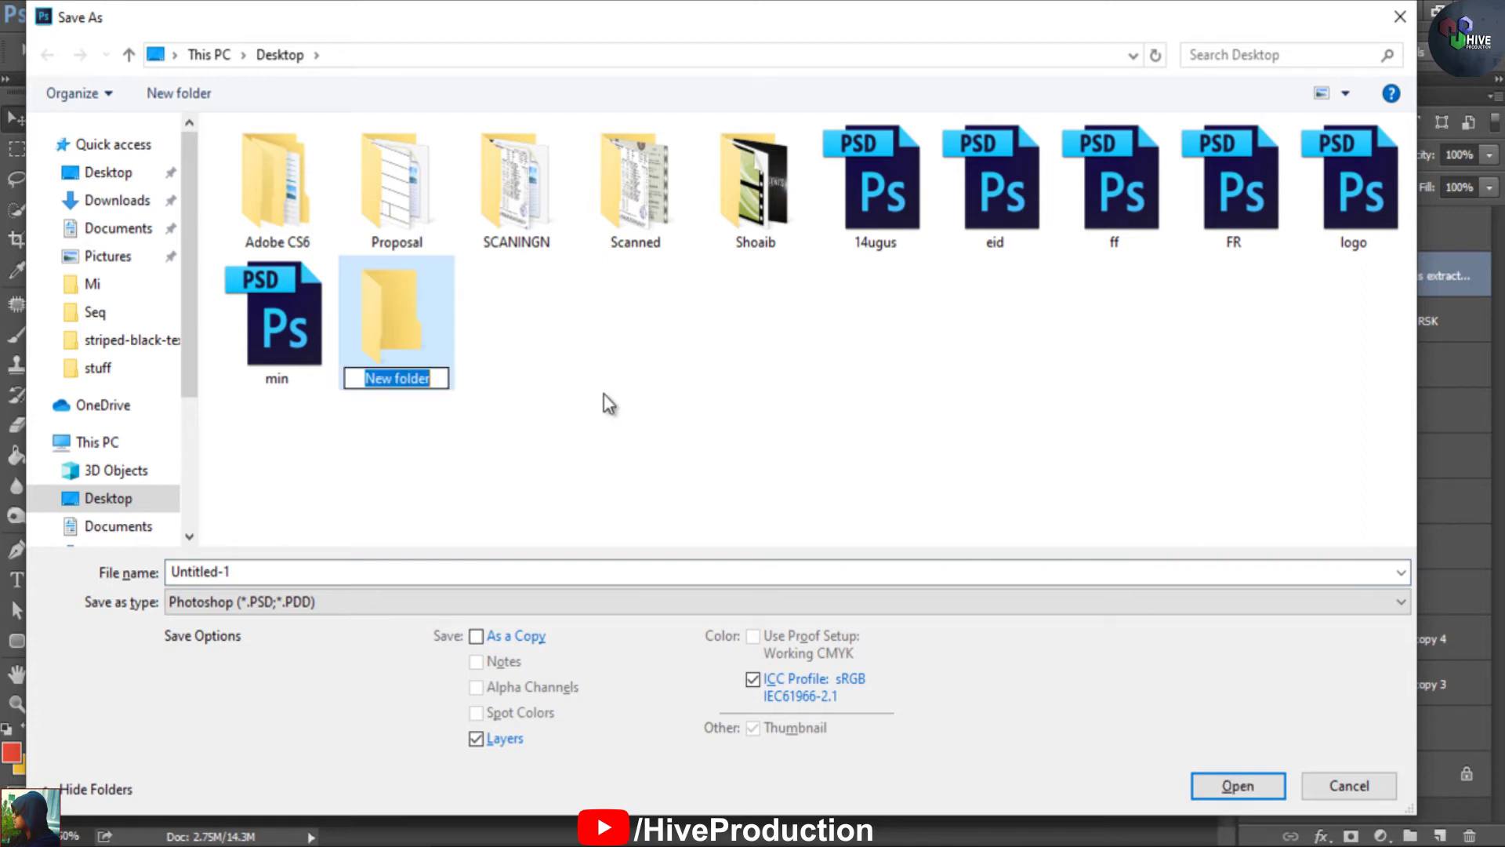
text(3dBov)
key(Return)
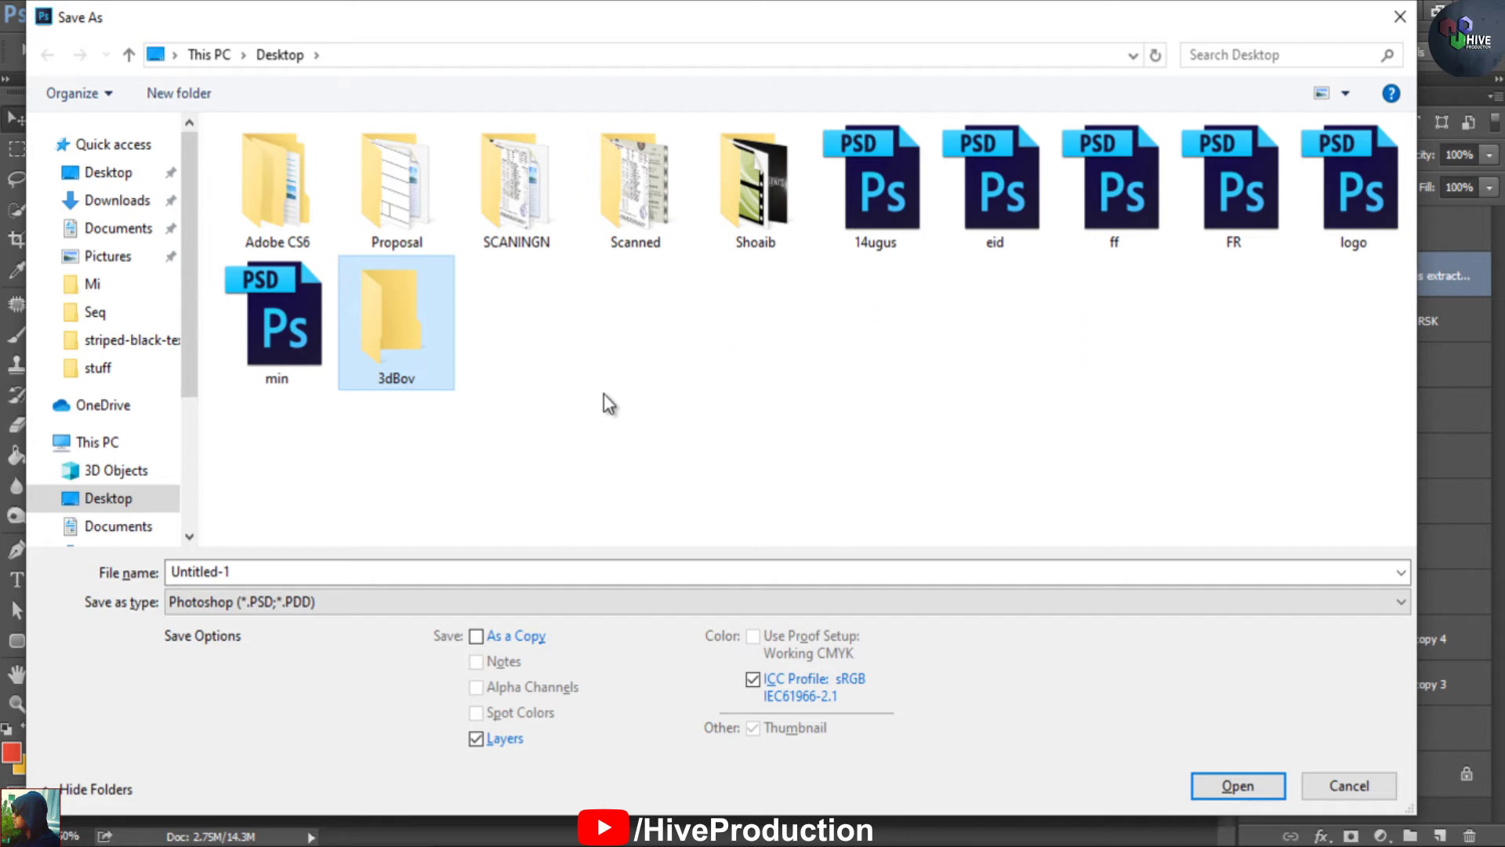
key(F2)
drag(408, 381, 413, 385)
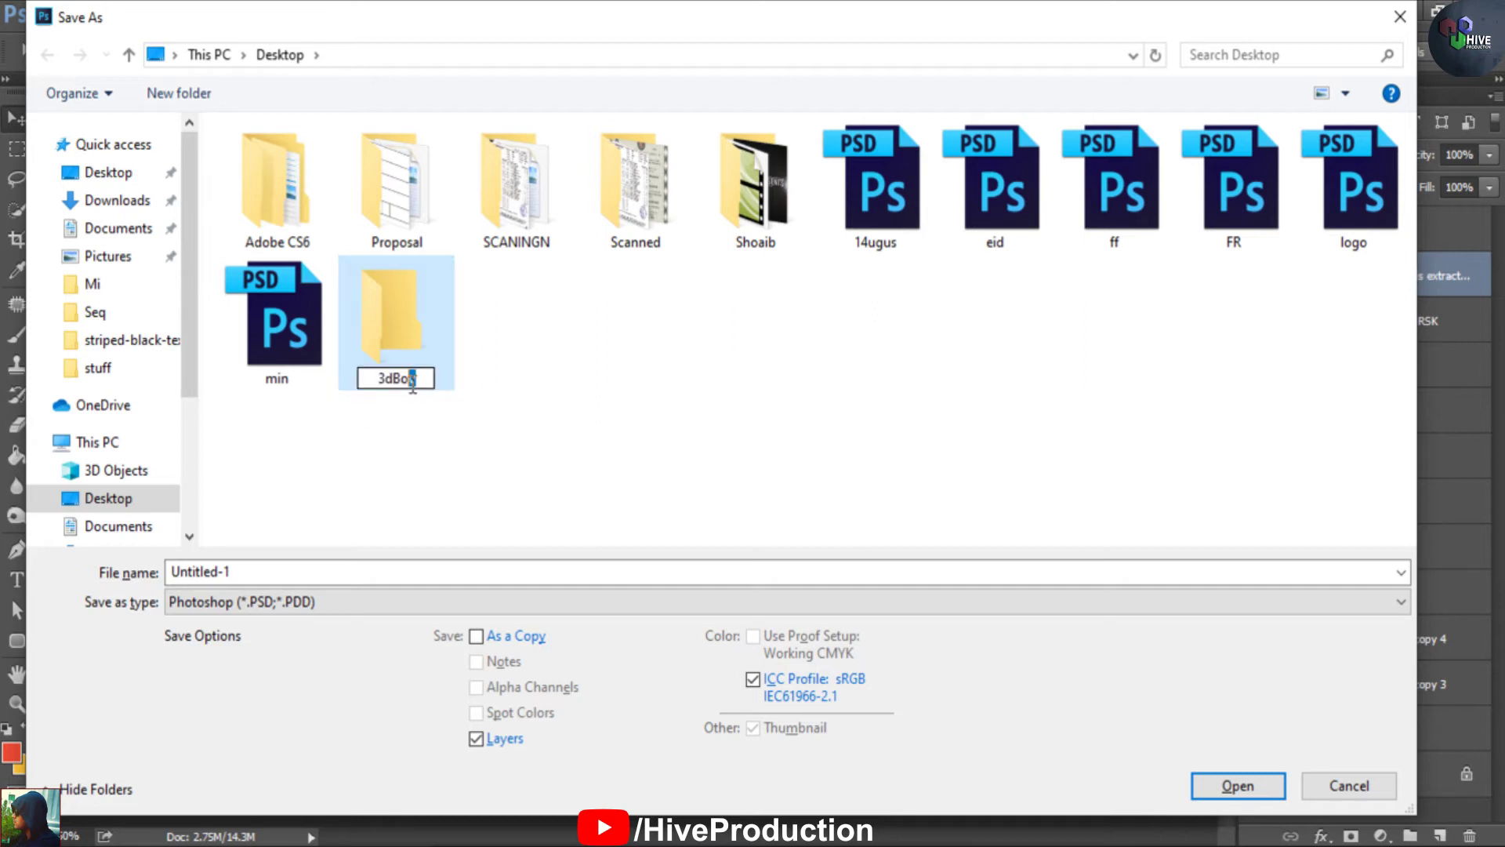
text(x)
key(Return)
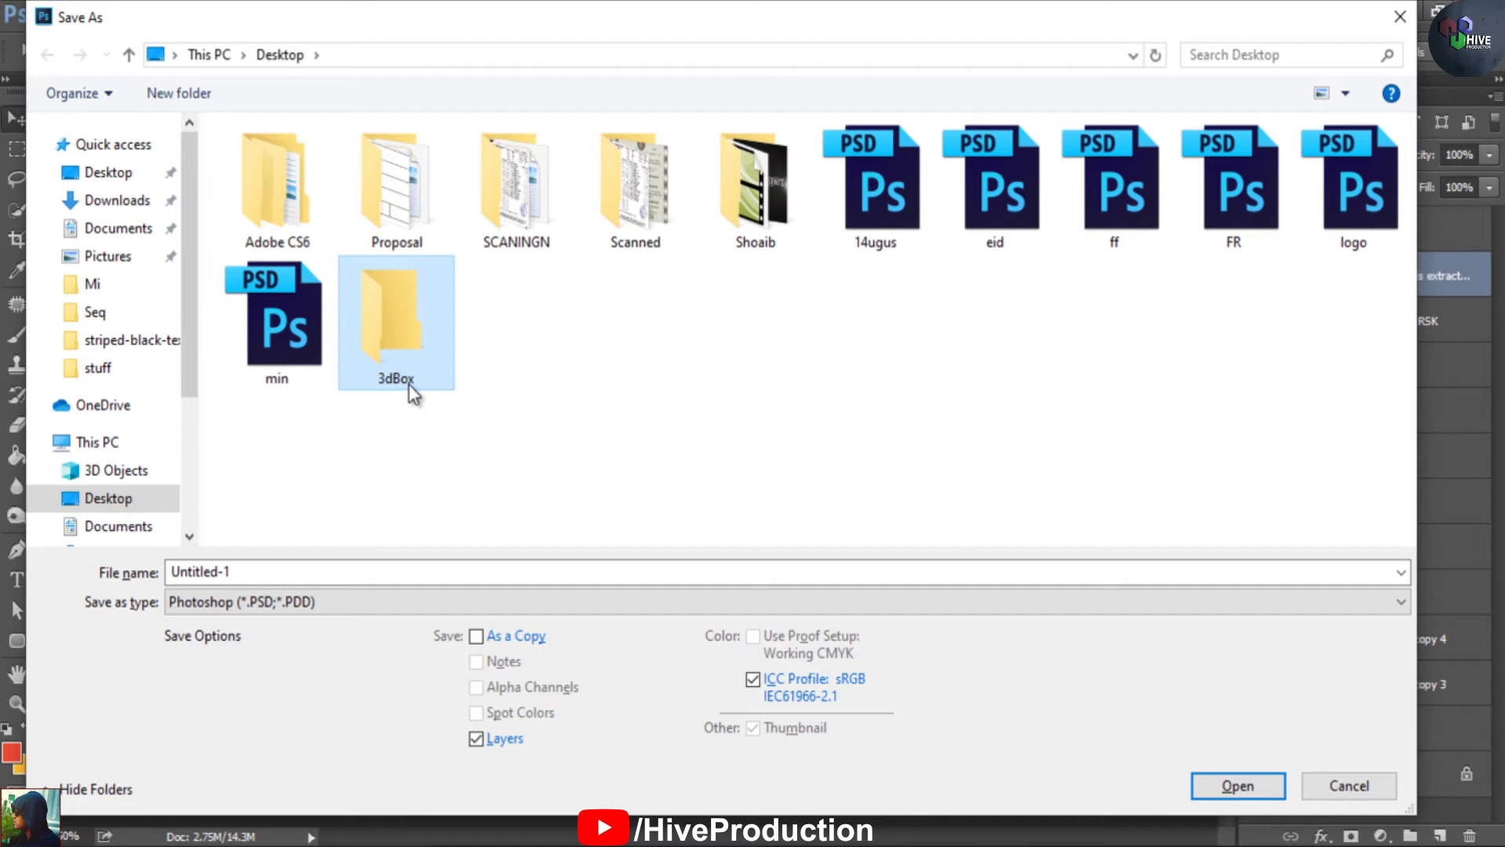
Save the label in the 3dBox folder as a Photoshop file named Front
double_click(410, 386)
click(258, 573)
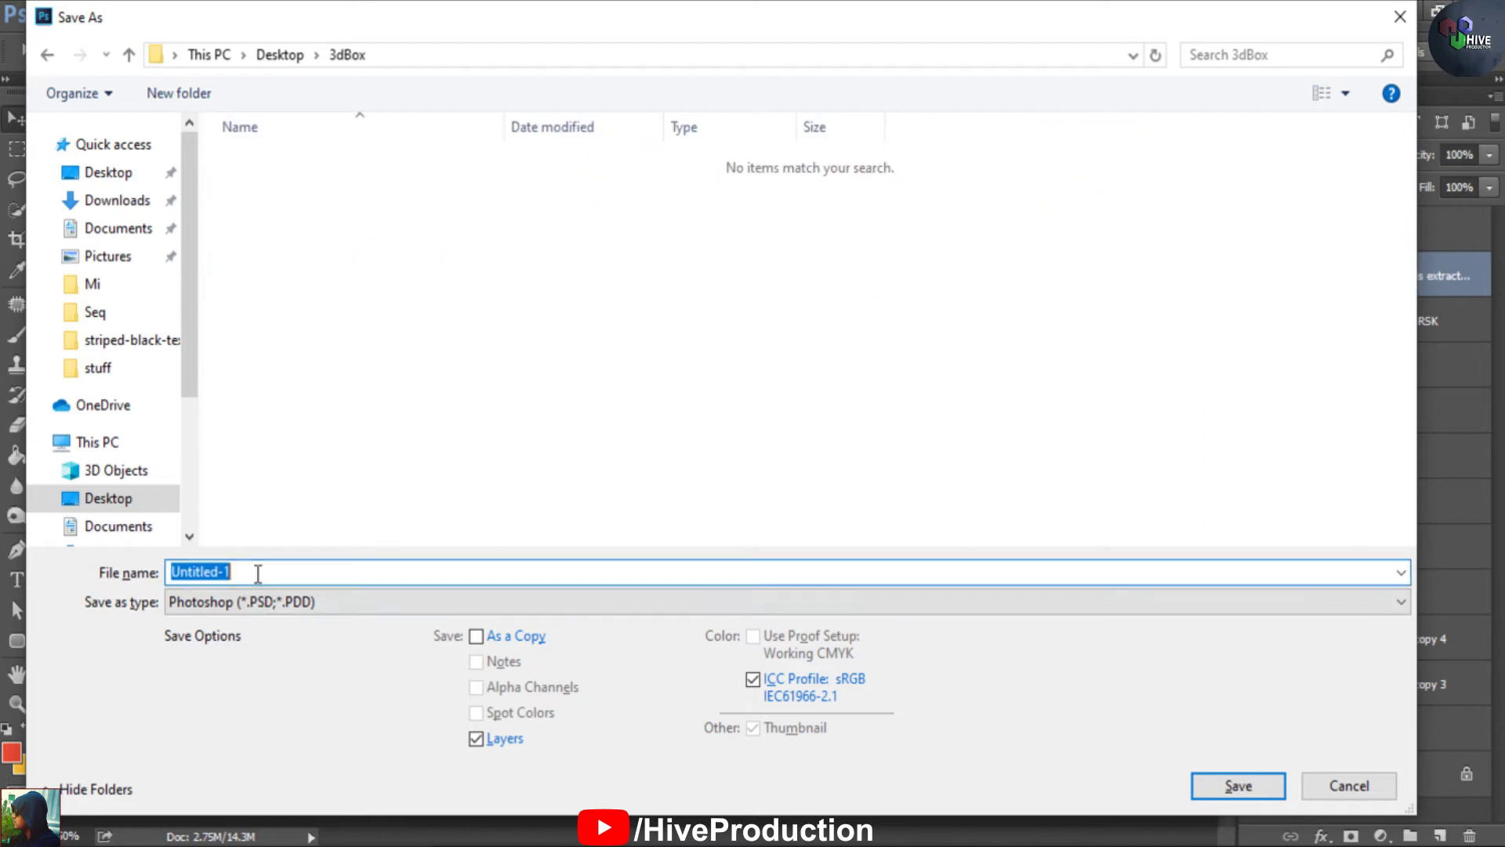
text(Front)
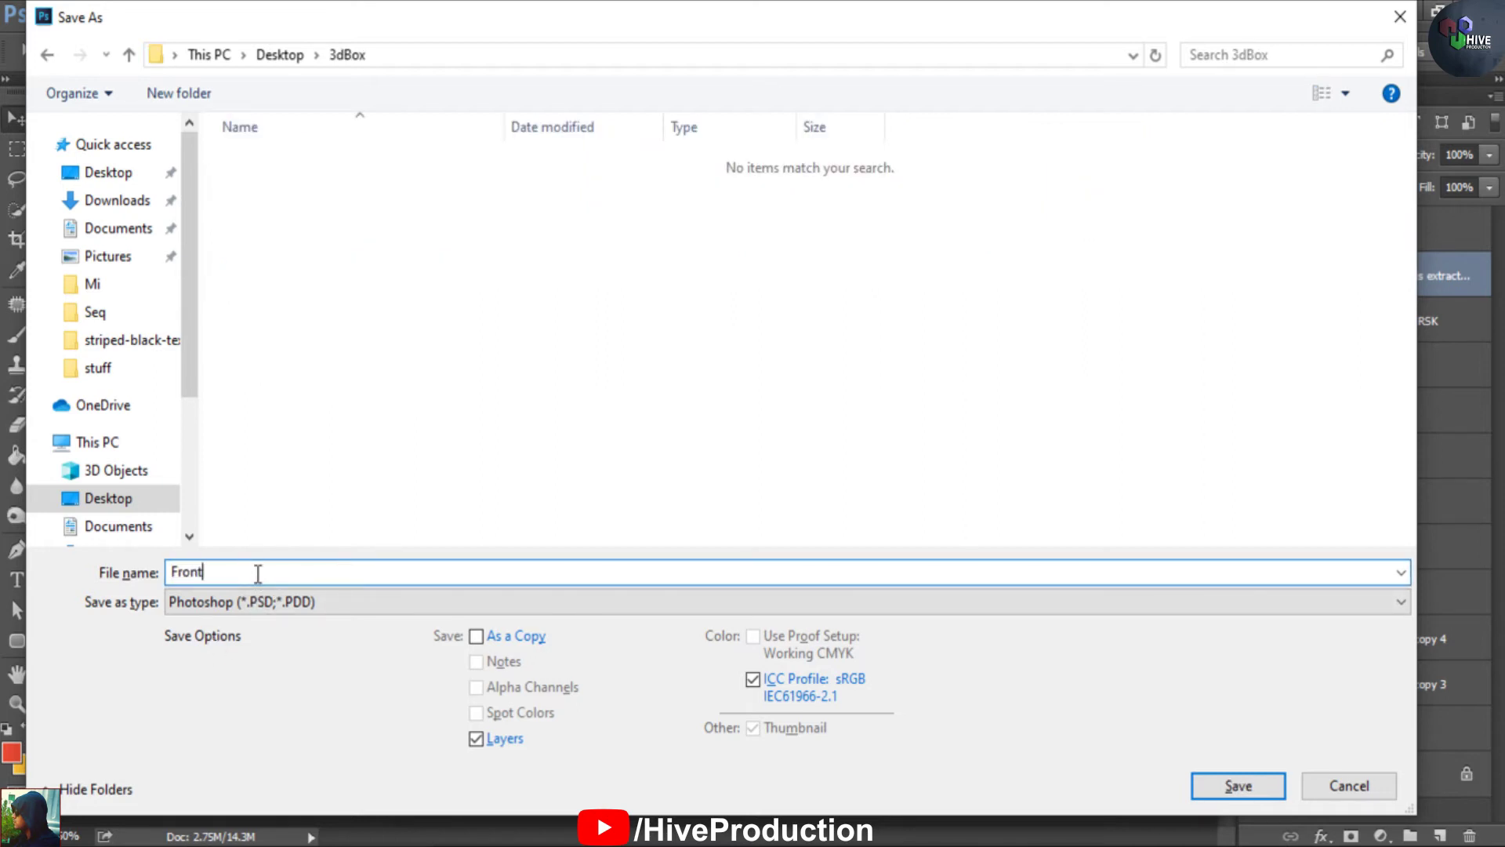
key(Return)
key(Return)
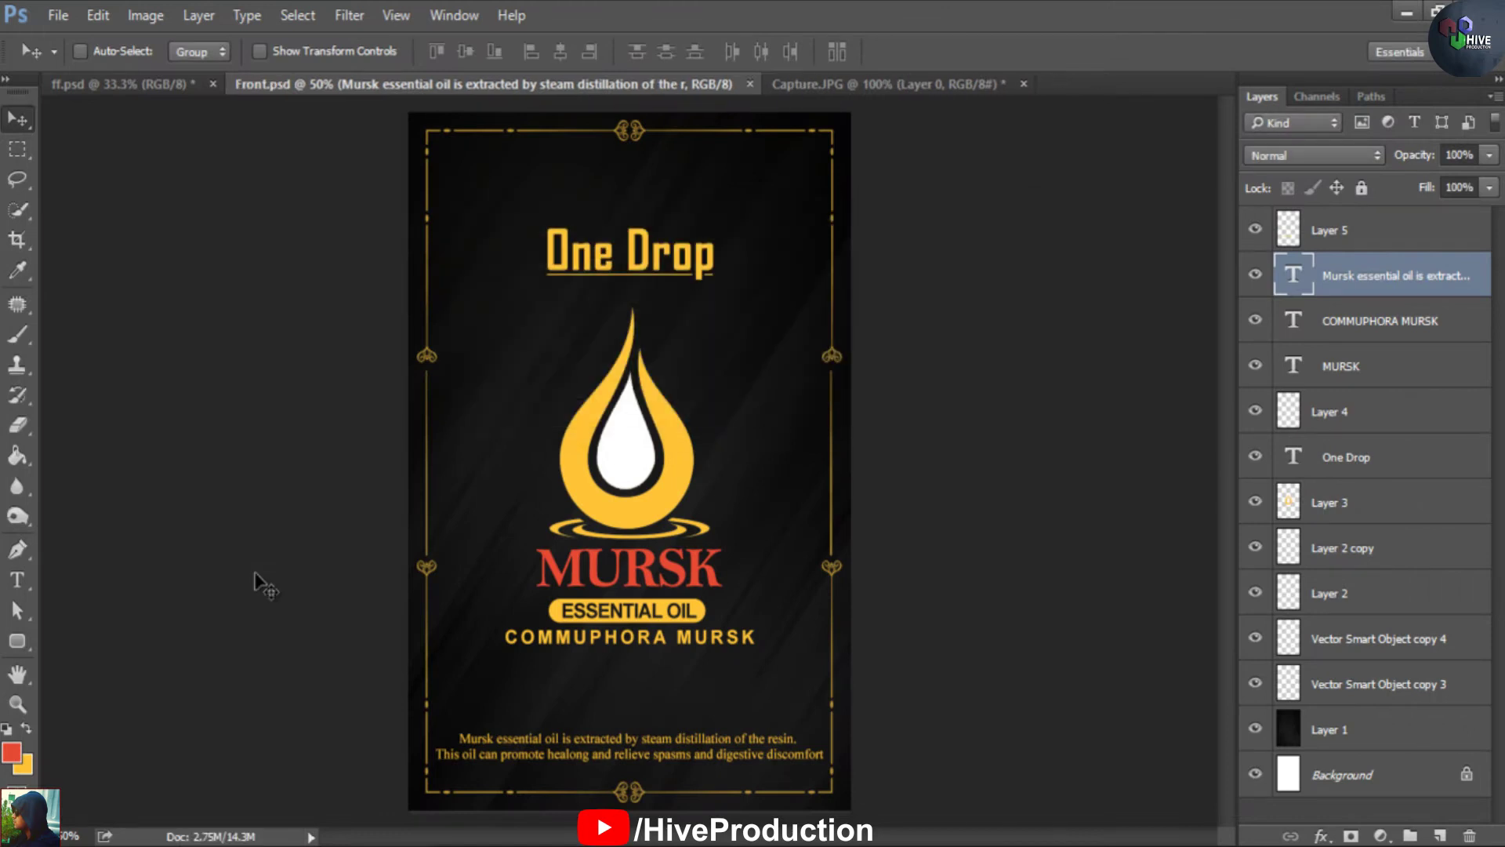
key(ctrl+shift+s)
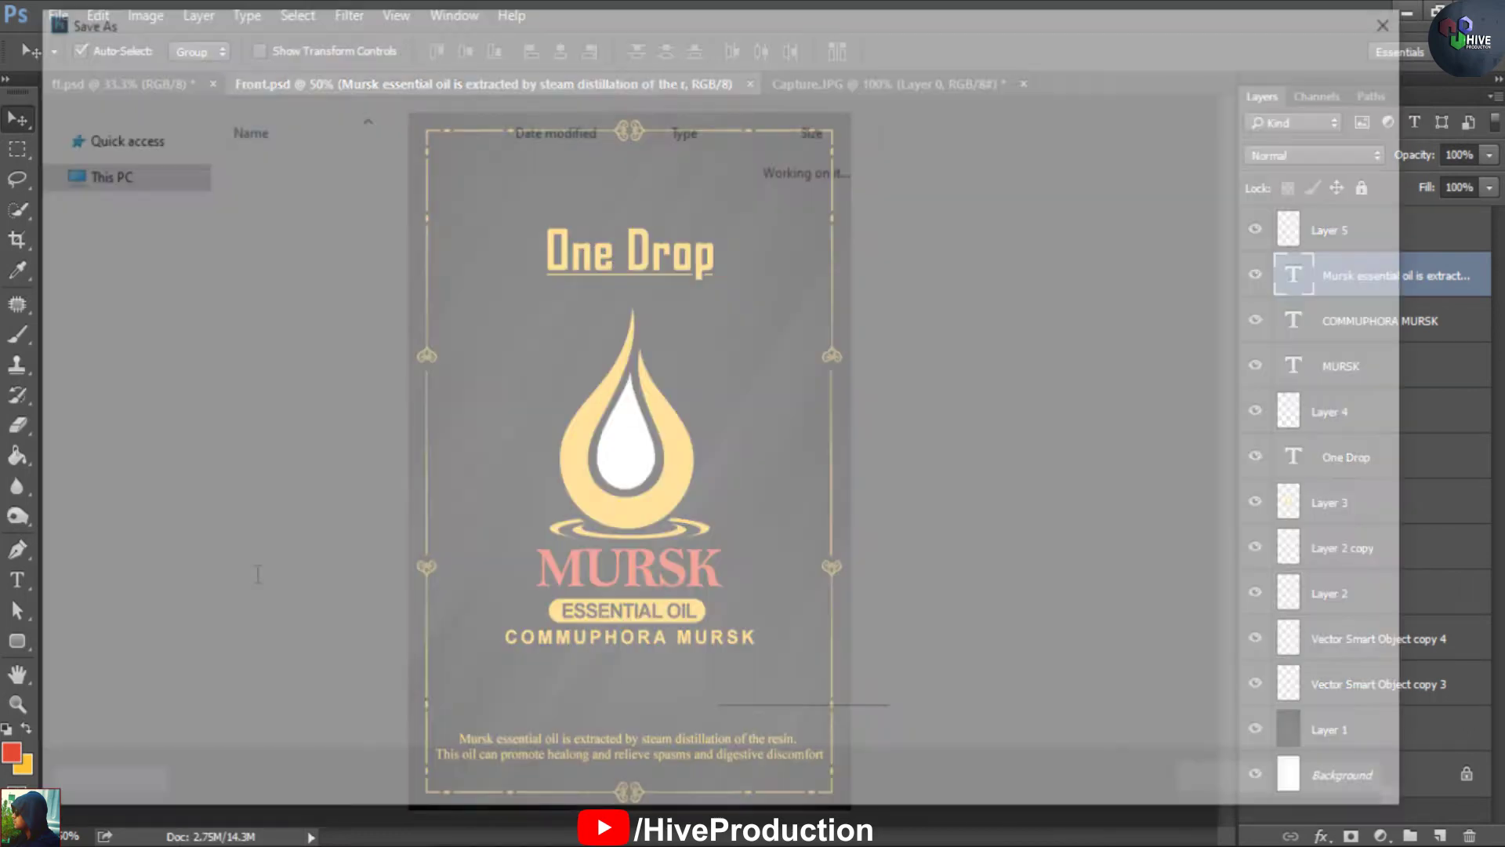
text(j)
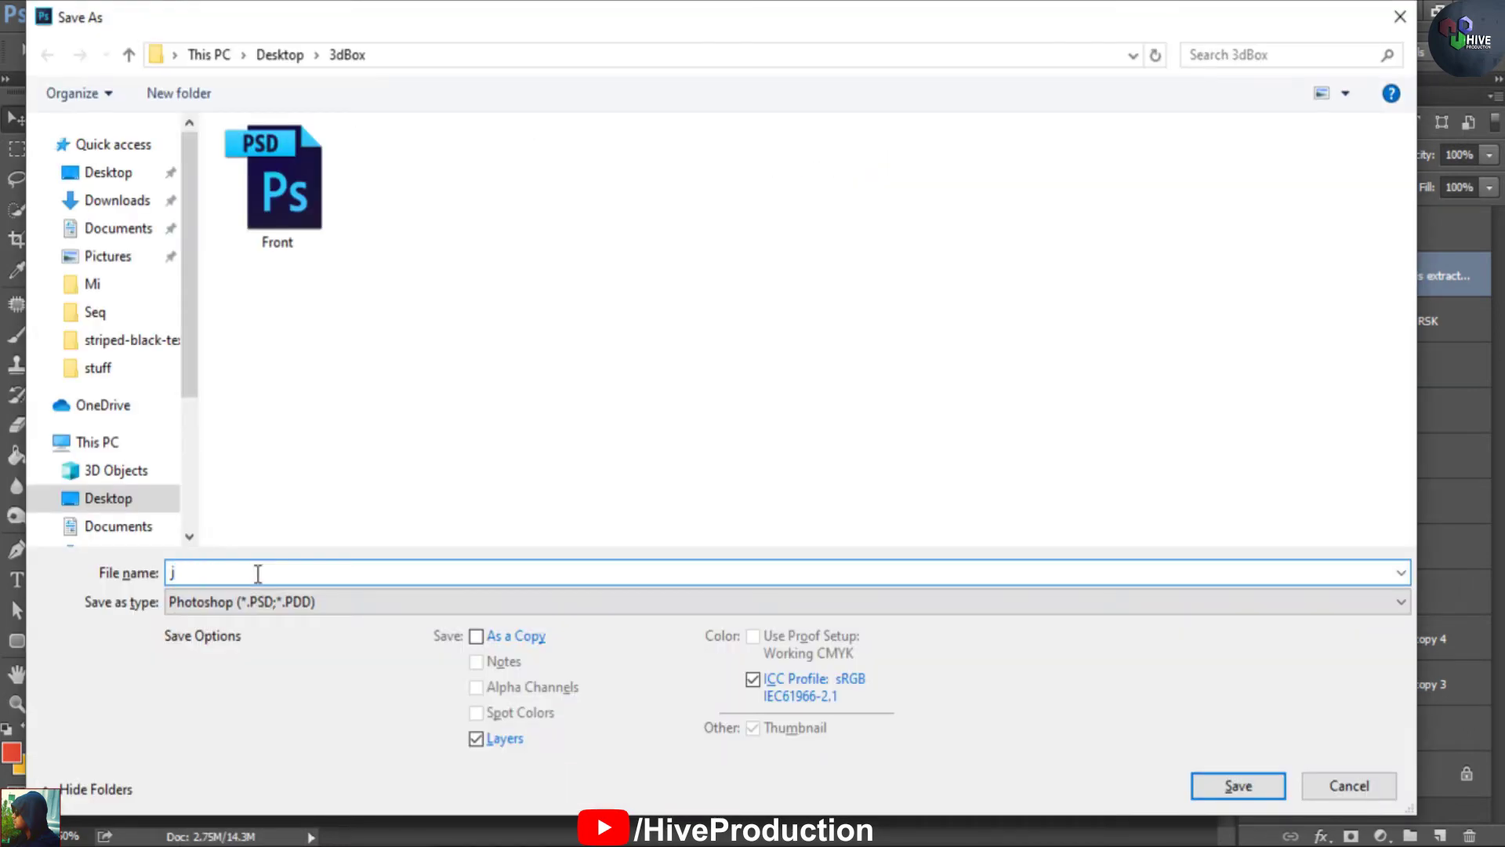
click(259, 604)
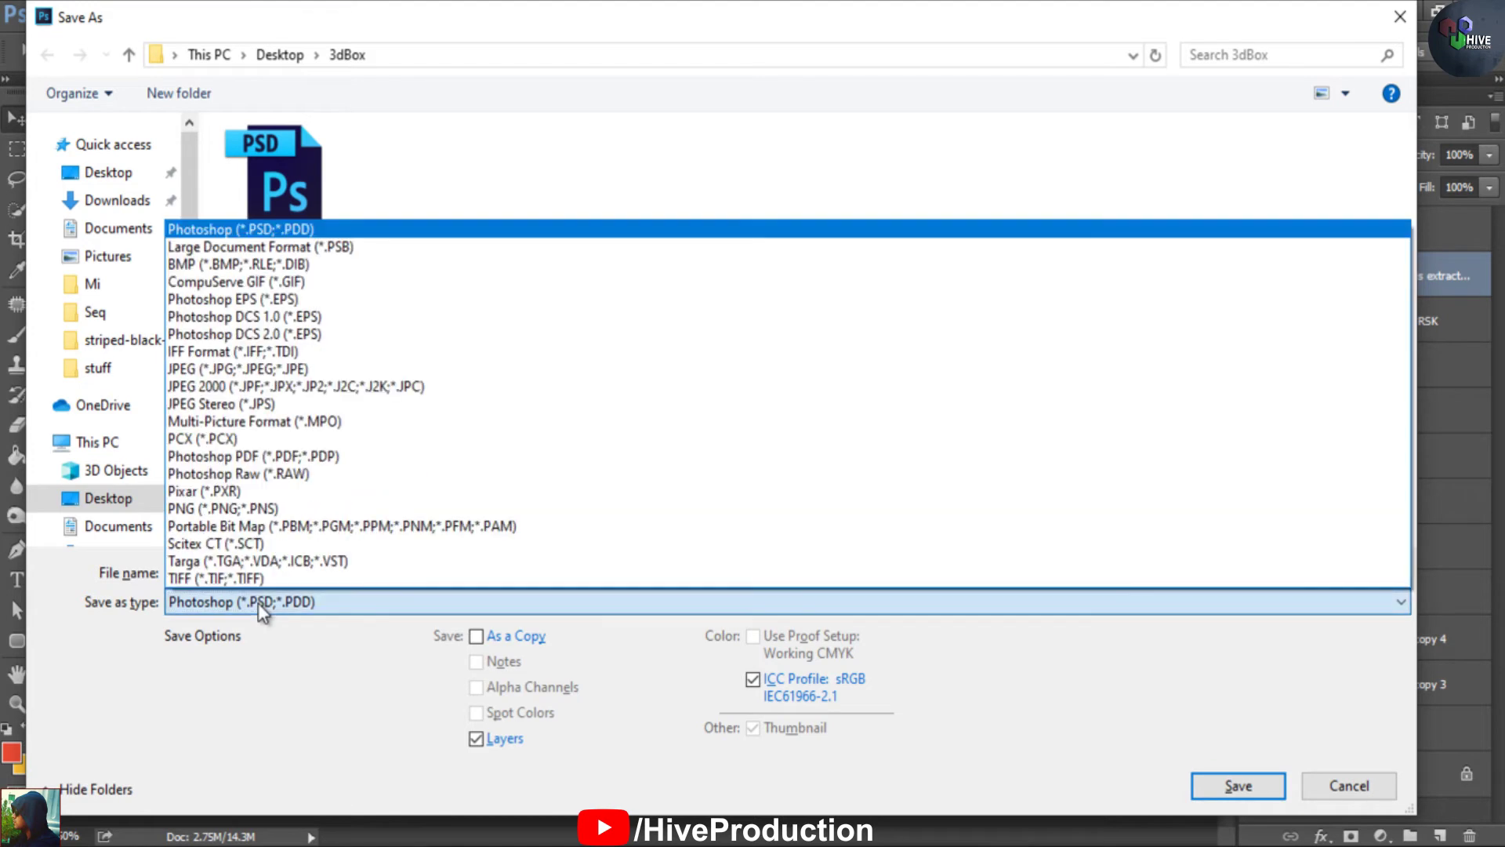
click(238, 369)
double_click(212, 572)
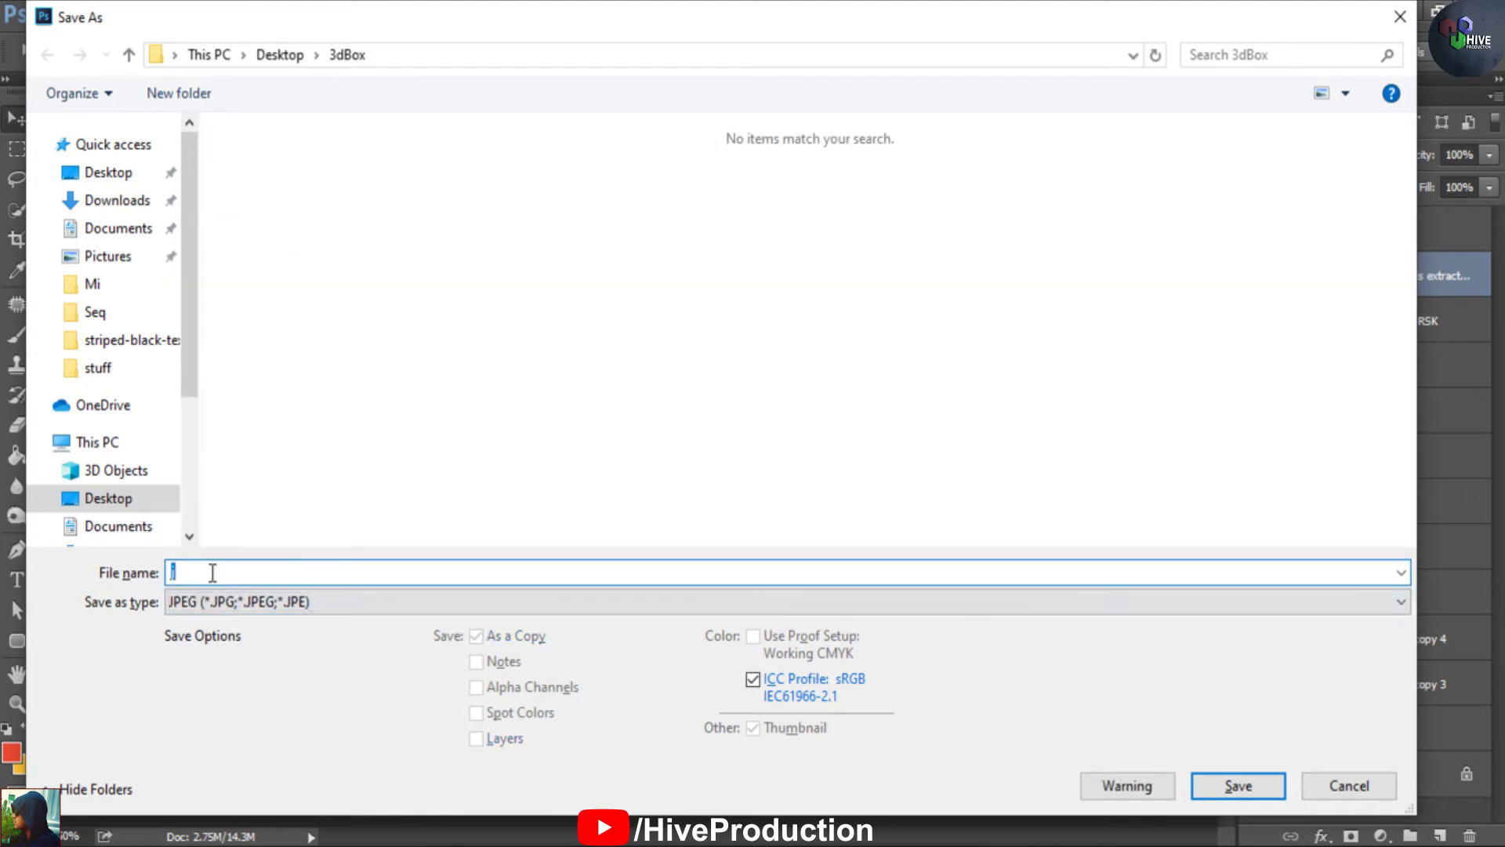
text(Front)
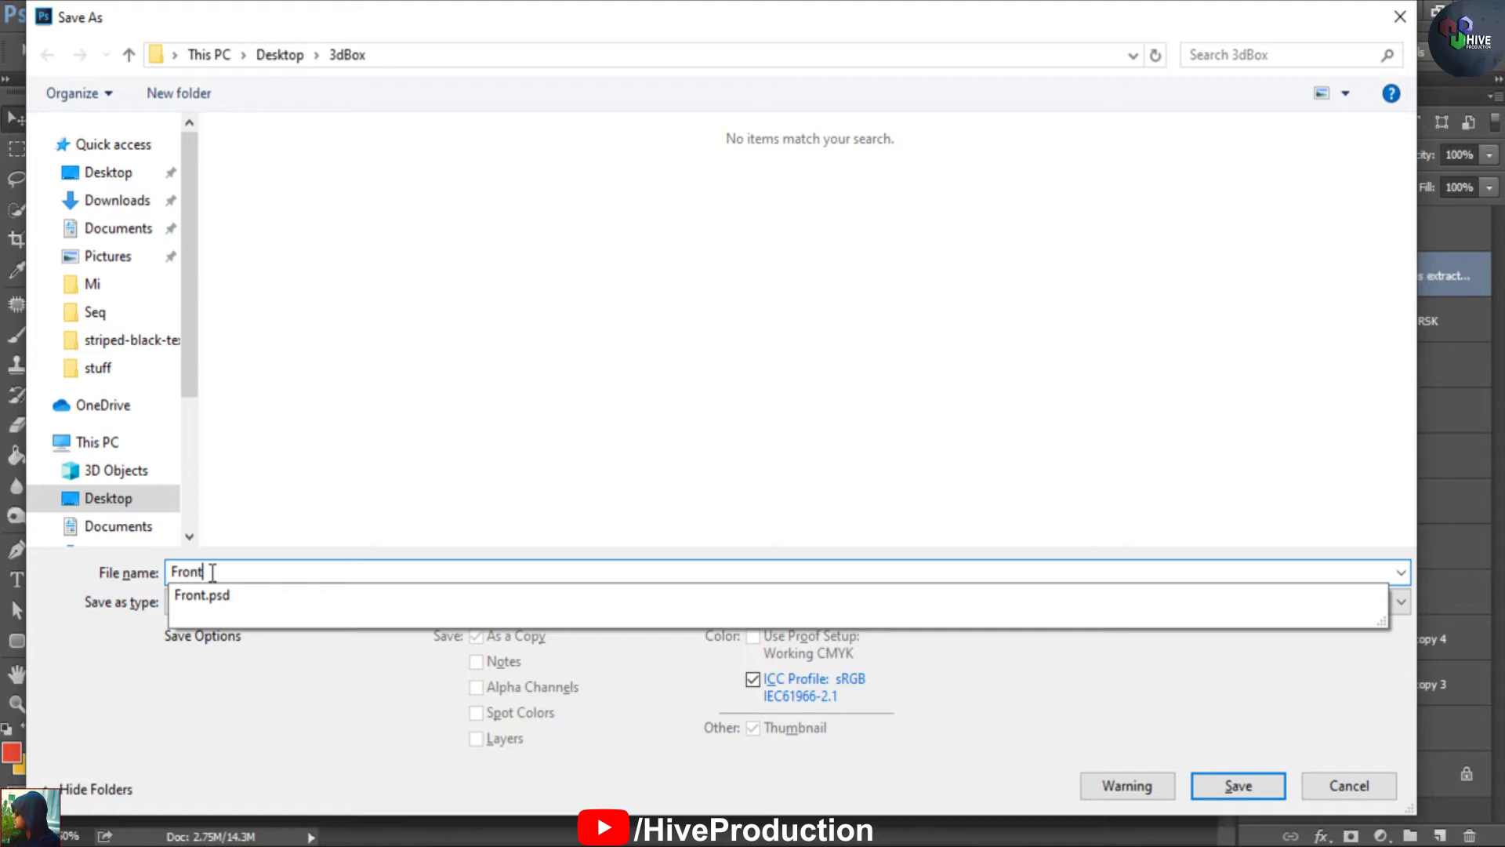
text(/Back)
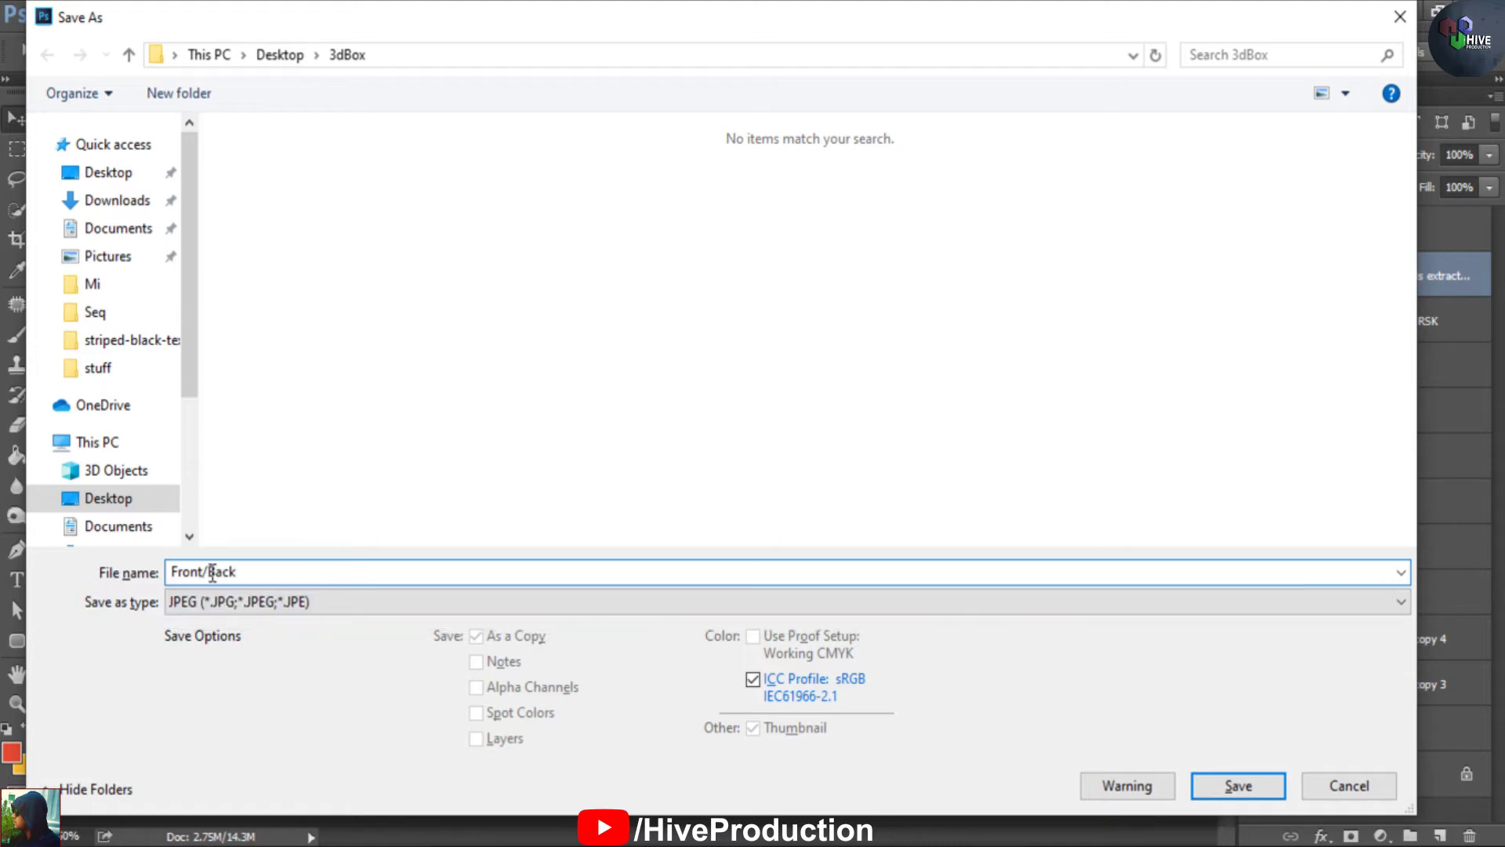
key(Return)
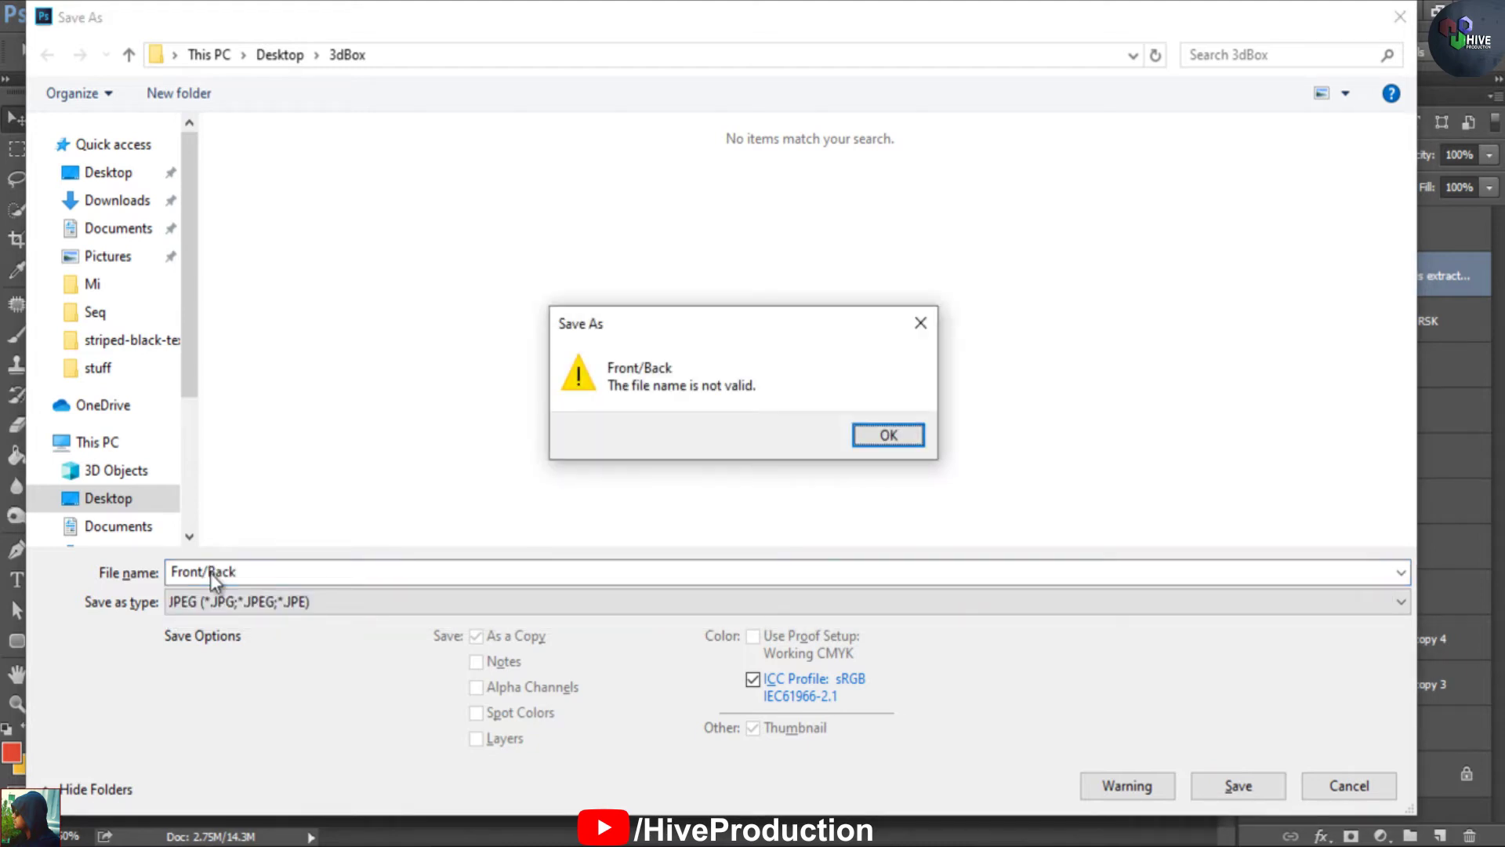
click(888, 435)
click(1348, 786)
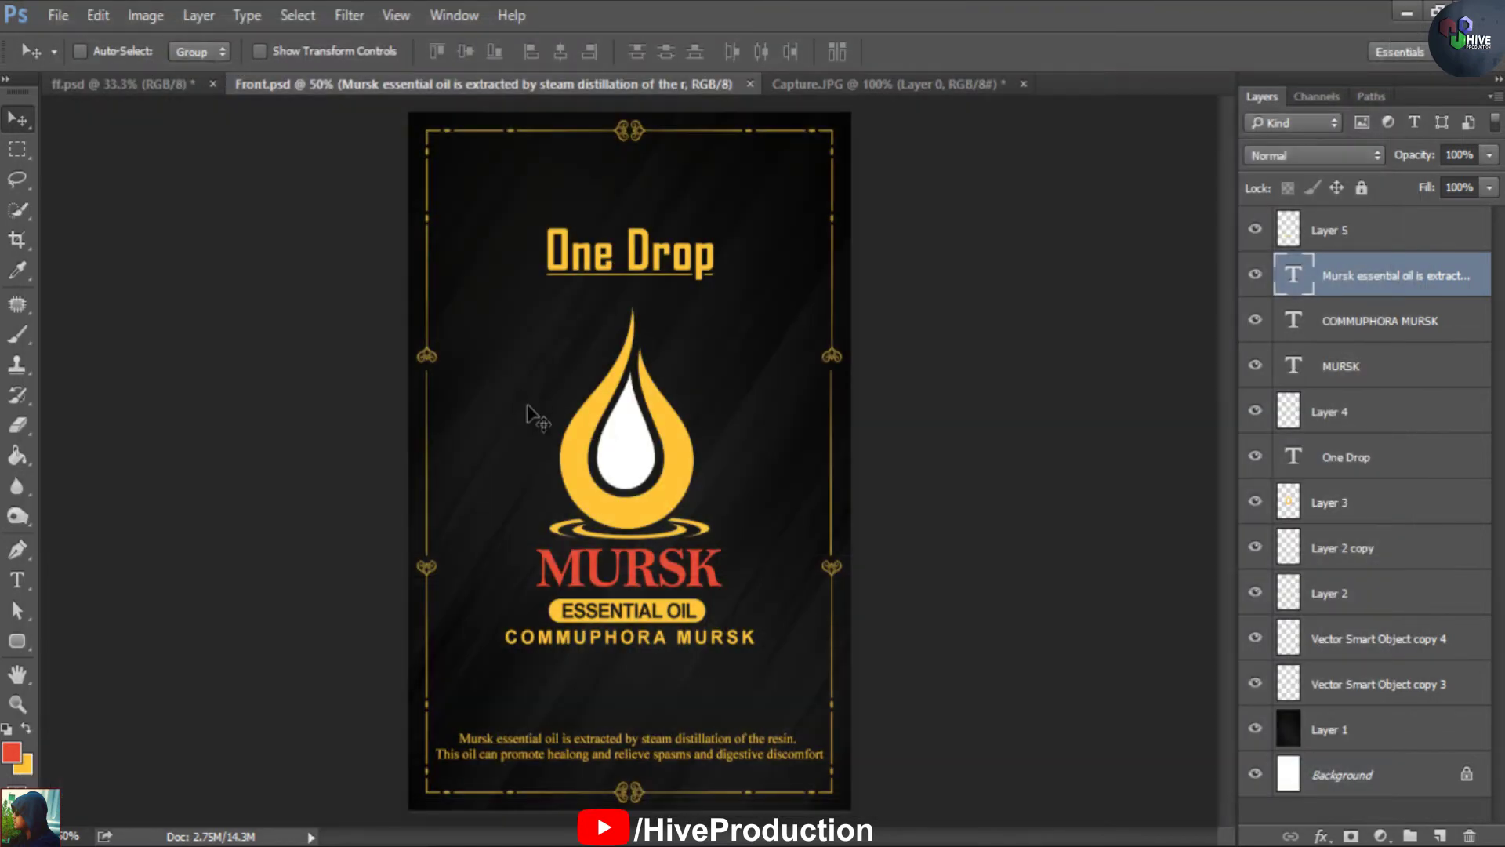
Save a JPEG copy of the label named Front&Back in the 3dBox folder
key(ctrl+shift+s)
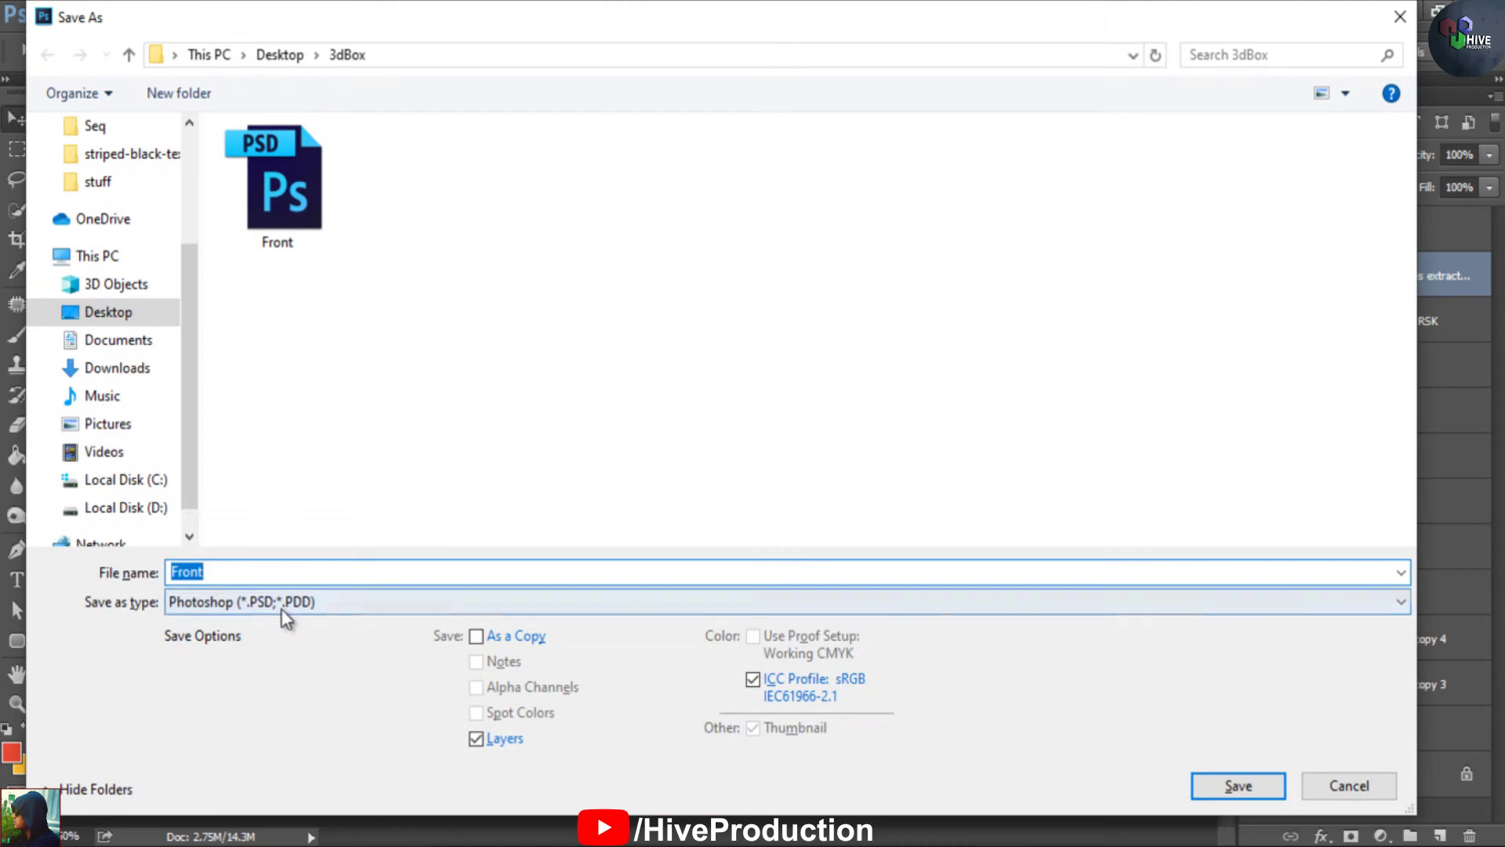
click(253, 604)
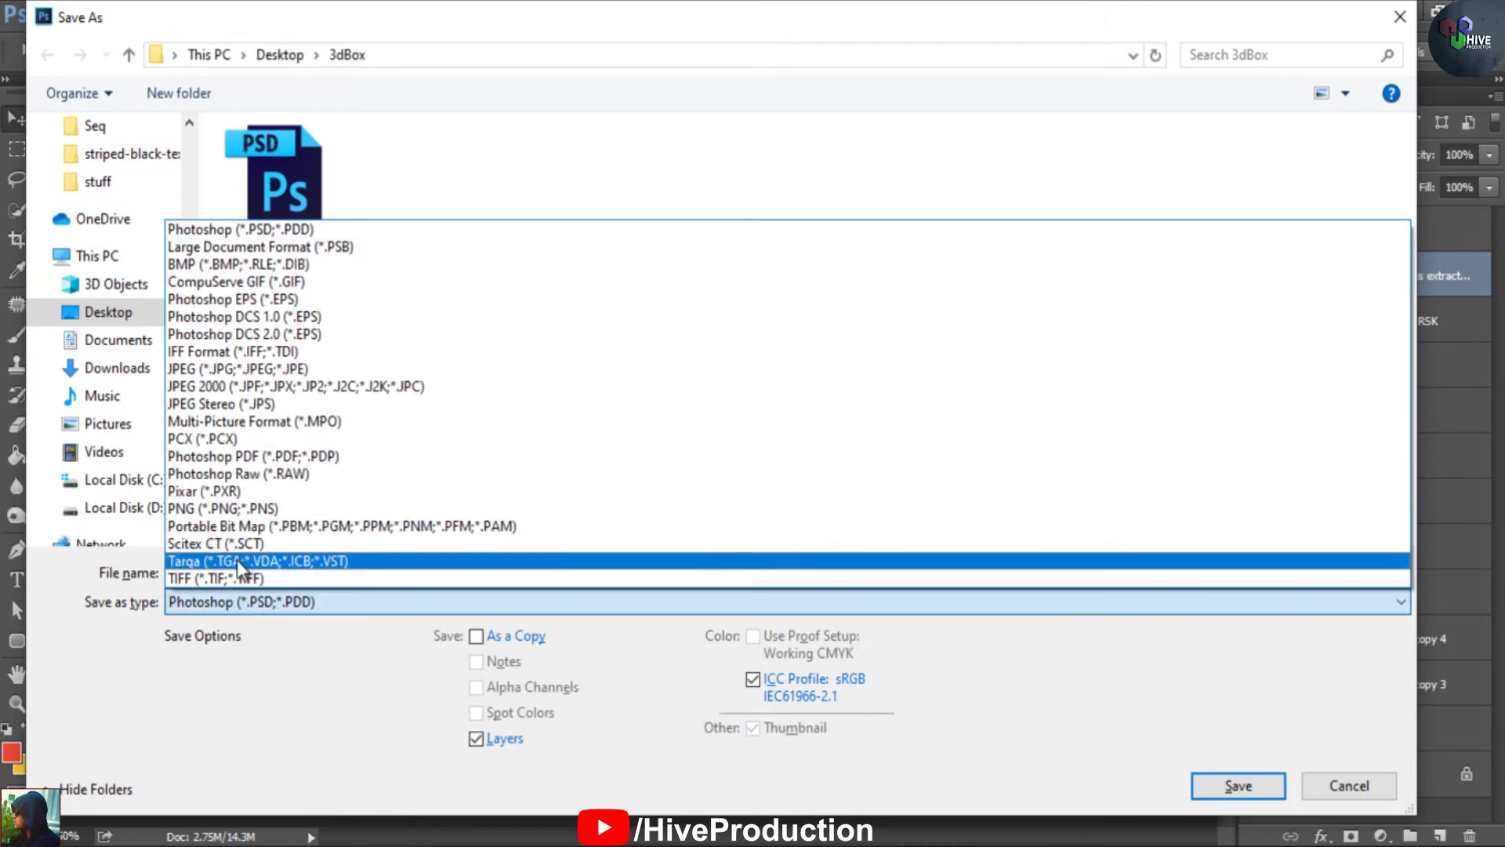
click(219, 375)
click(269, 573)
click(269, 572)
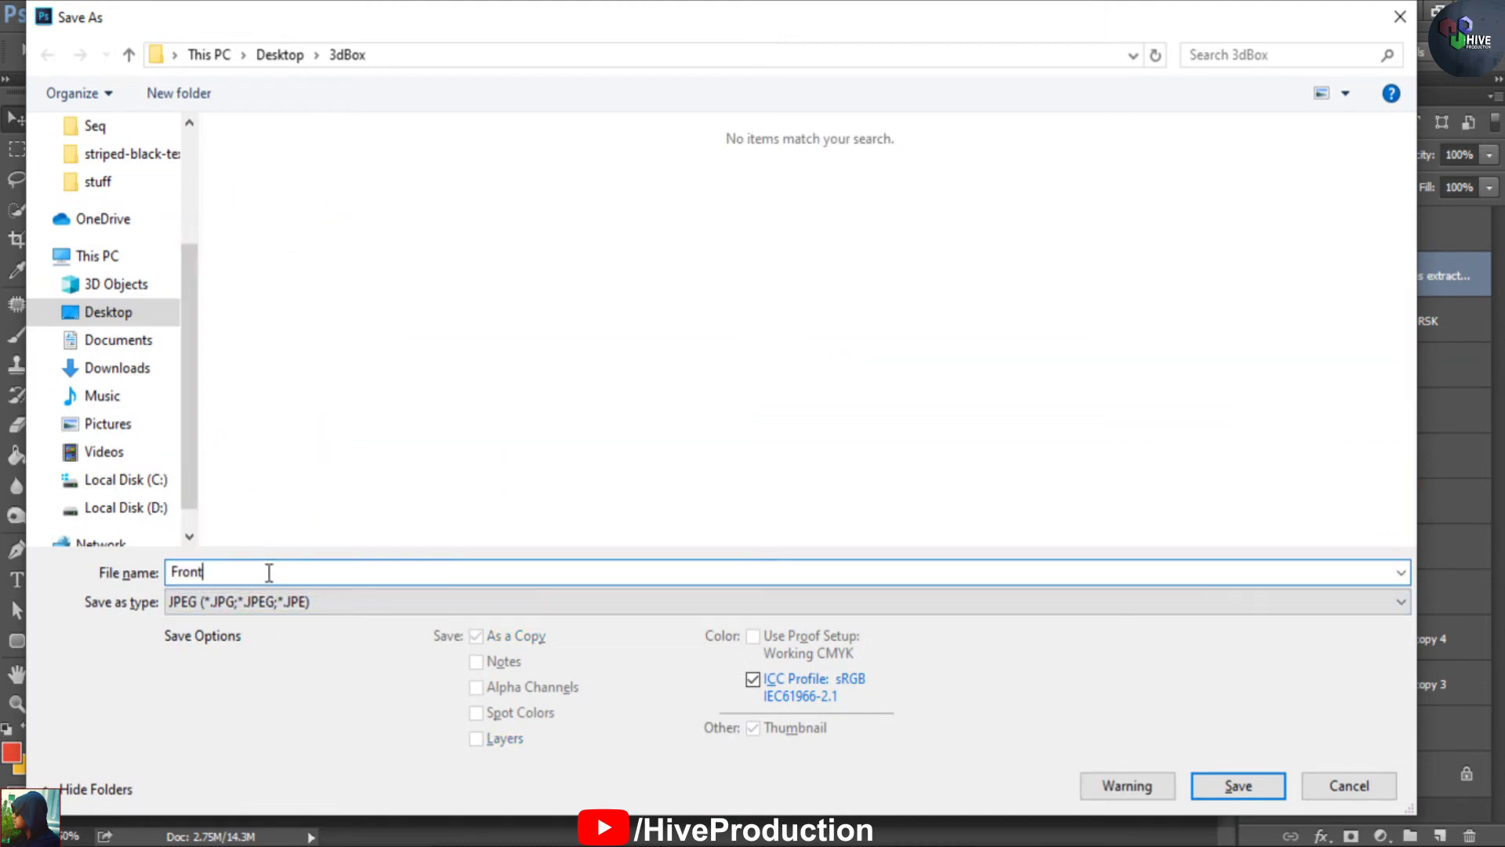
text(&Back)
key(Return)
key(Return)
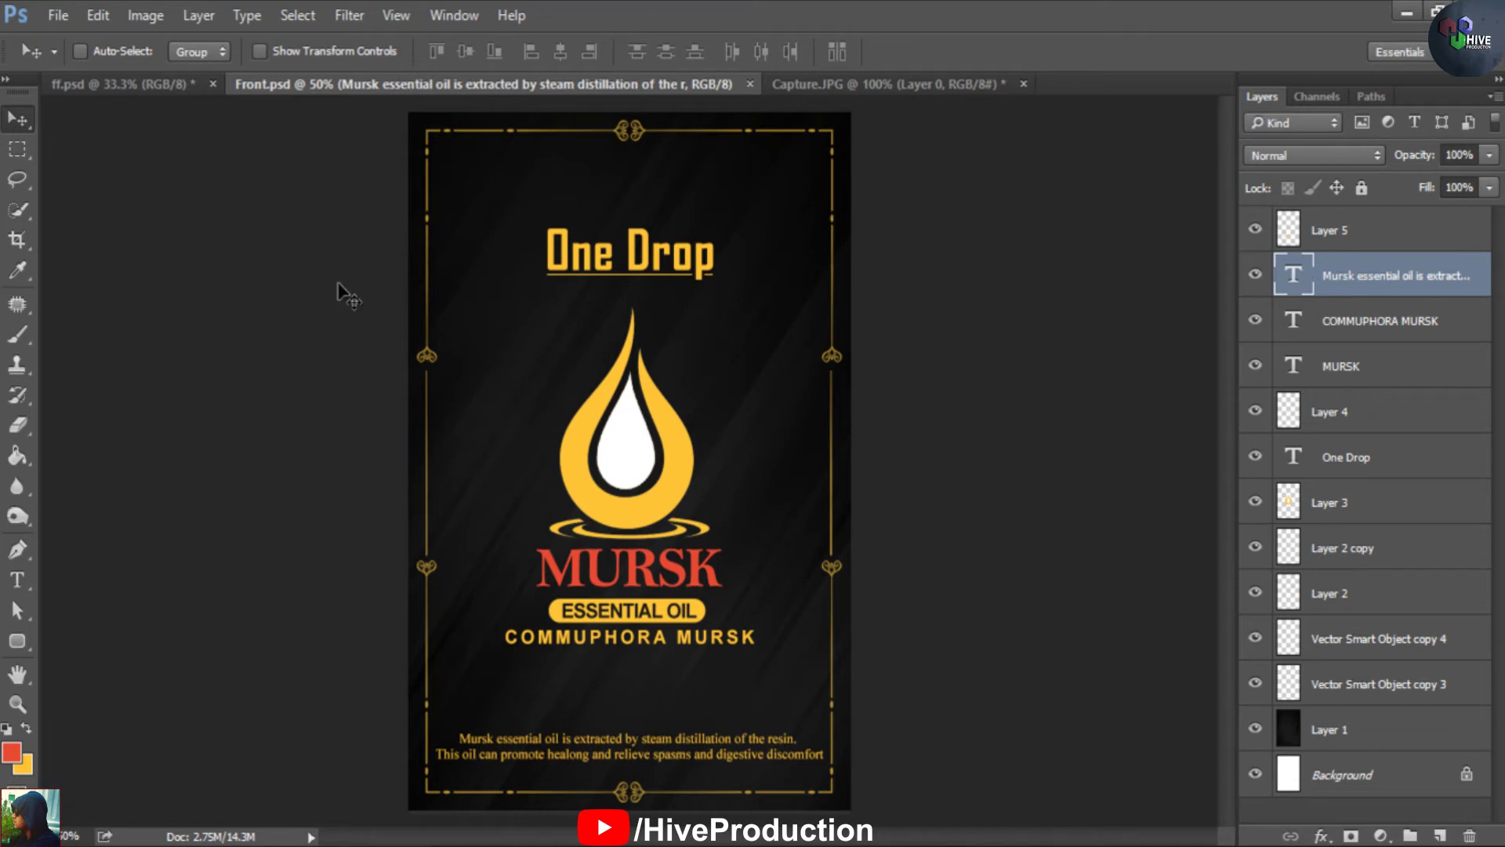
key(F9)
click(1256, 684)
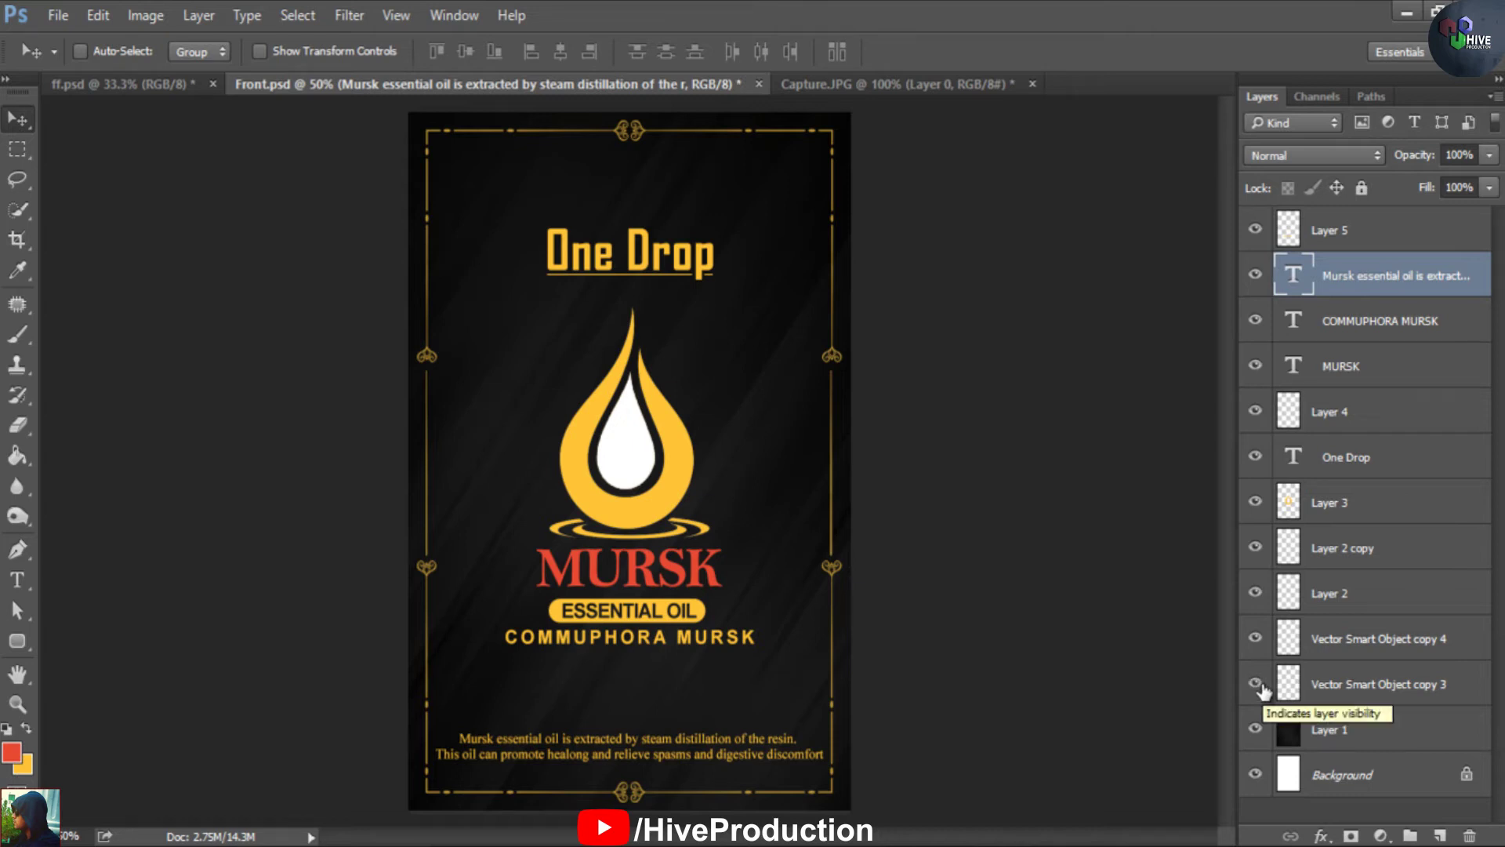
click(1256, 637)
click(1257, 638)
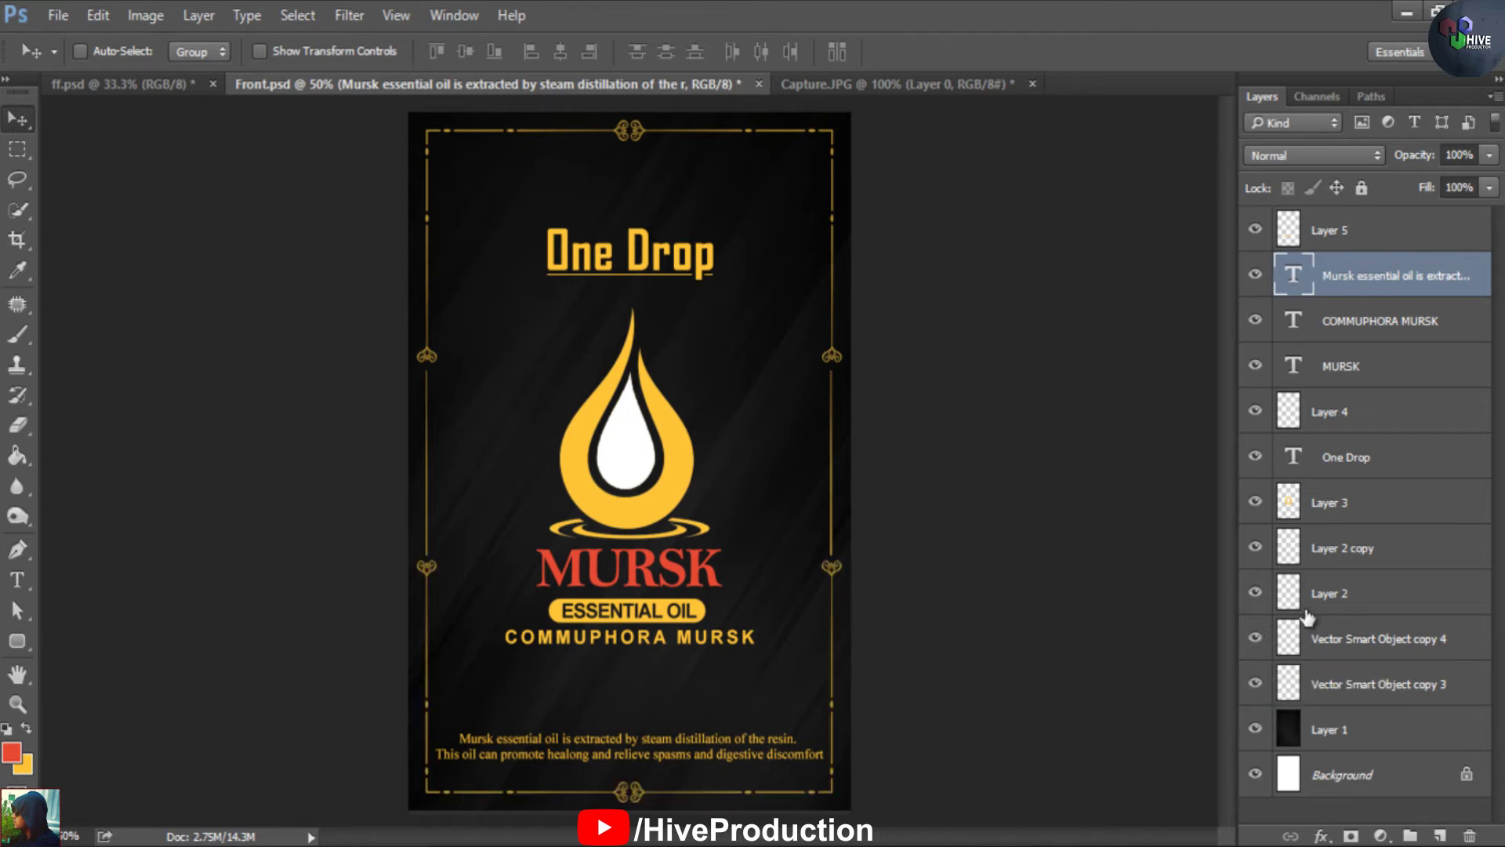
click(1325, 511)
Save the document under a new name, left, as a Photoshop file in the 3dBox folder
click(47, 15)
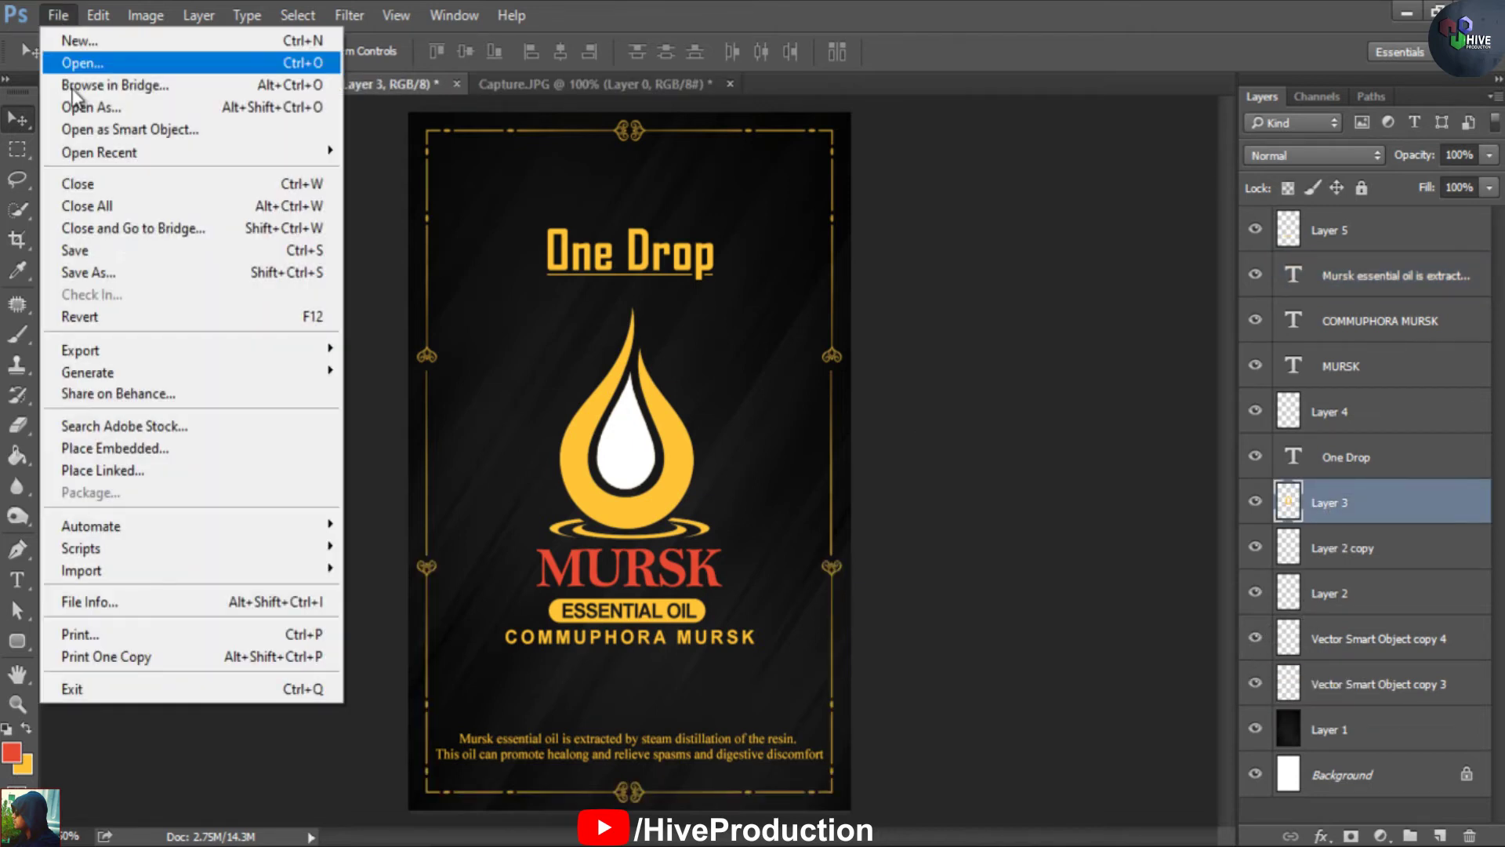
click(120, 272)
text(left)
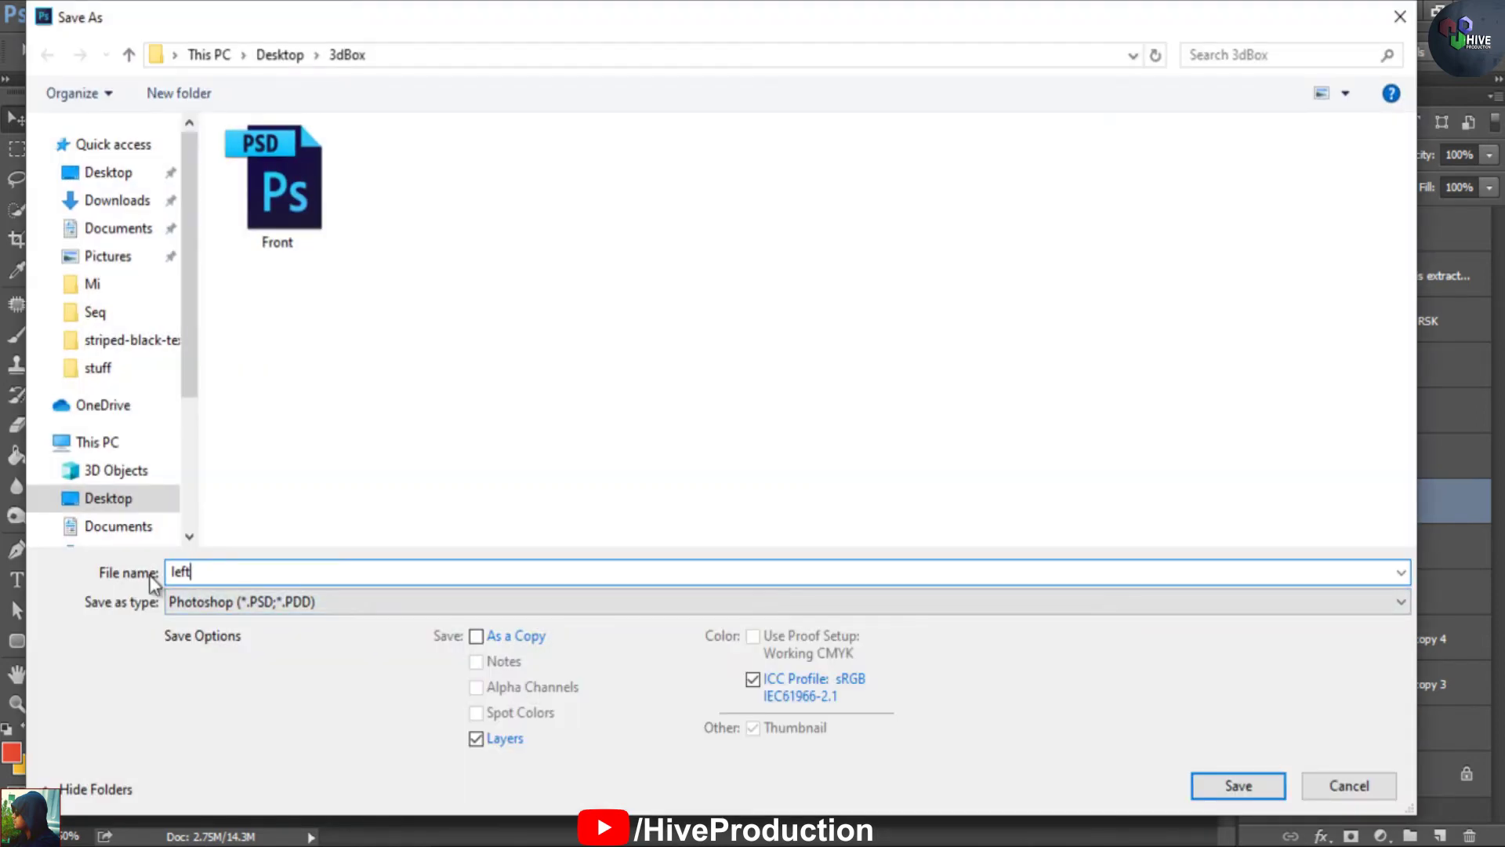
key(Return)
key(Return)
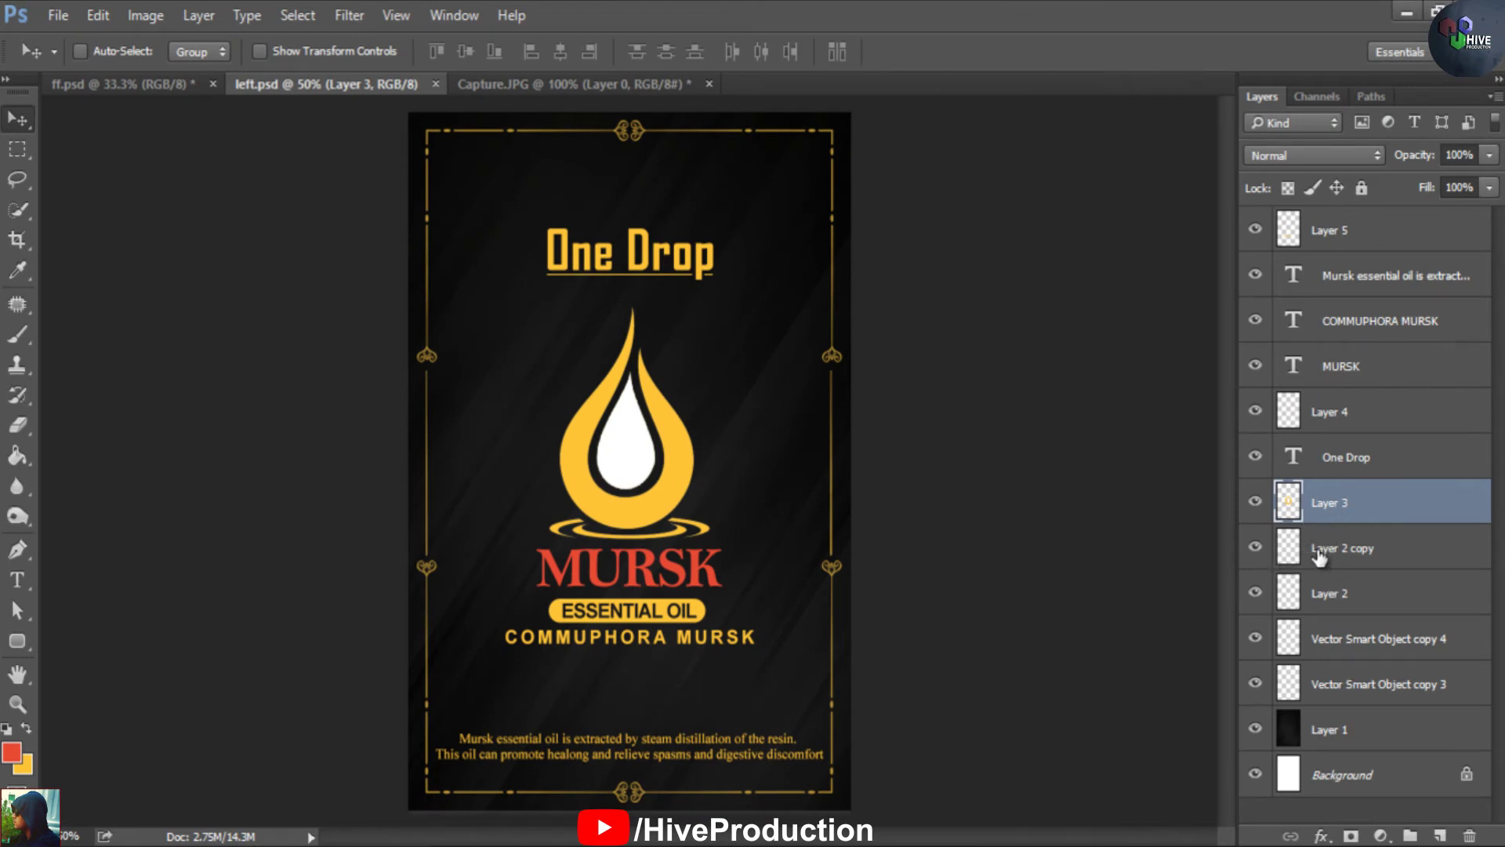
Select all layers from the Mursk description text down to Layer 3
click(1255, 549)
click(1255, 550)
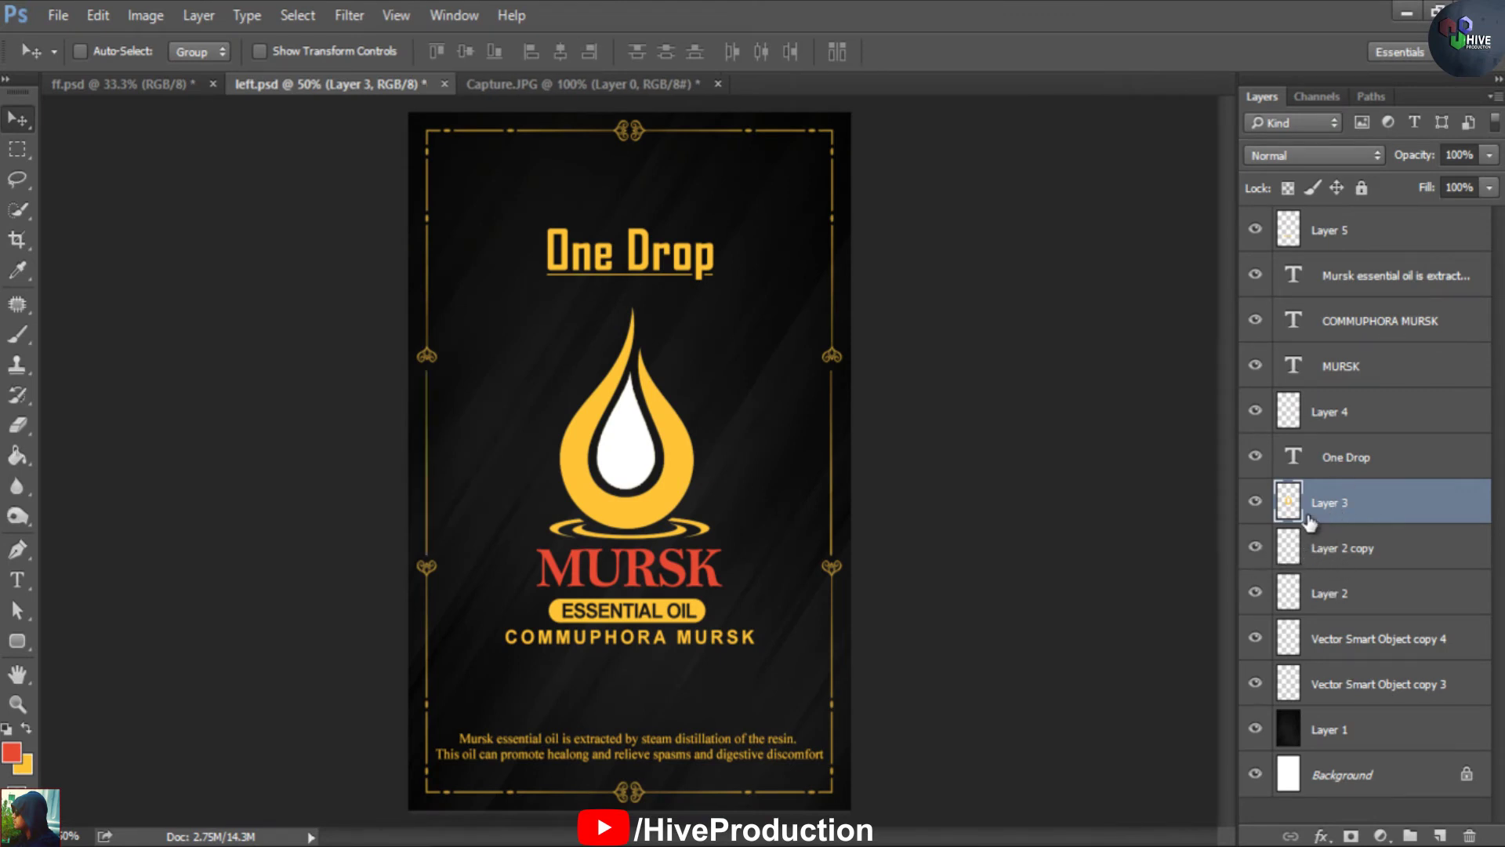
click(1336, 283)
shift+click(1352, 500)
key(ctrl+t)
drag(823, 229, 778, 336)
key(ctrl+z)
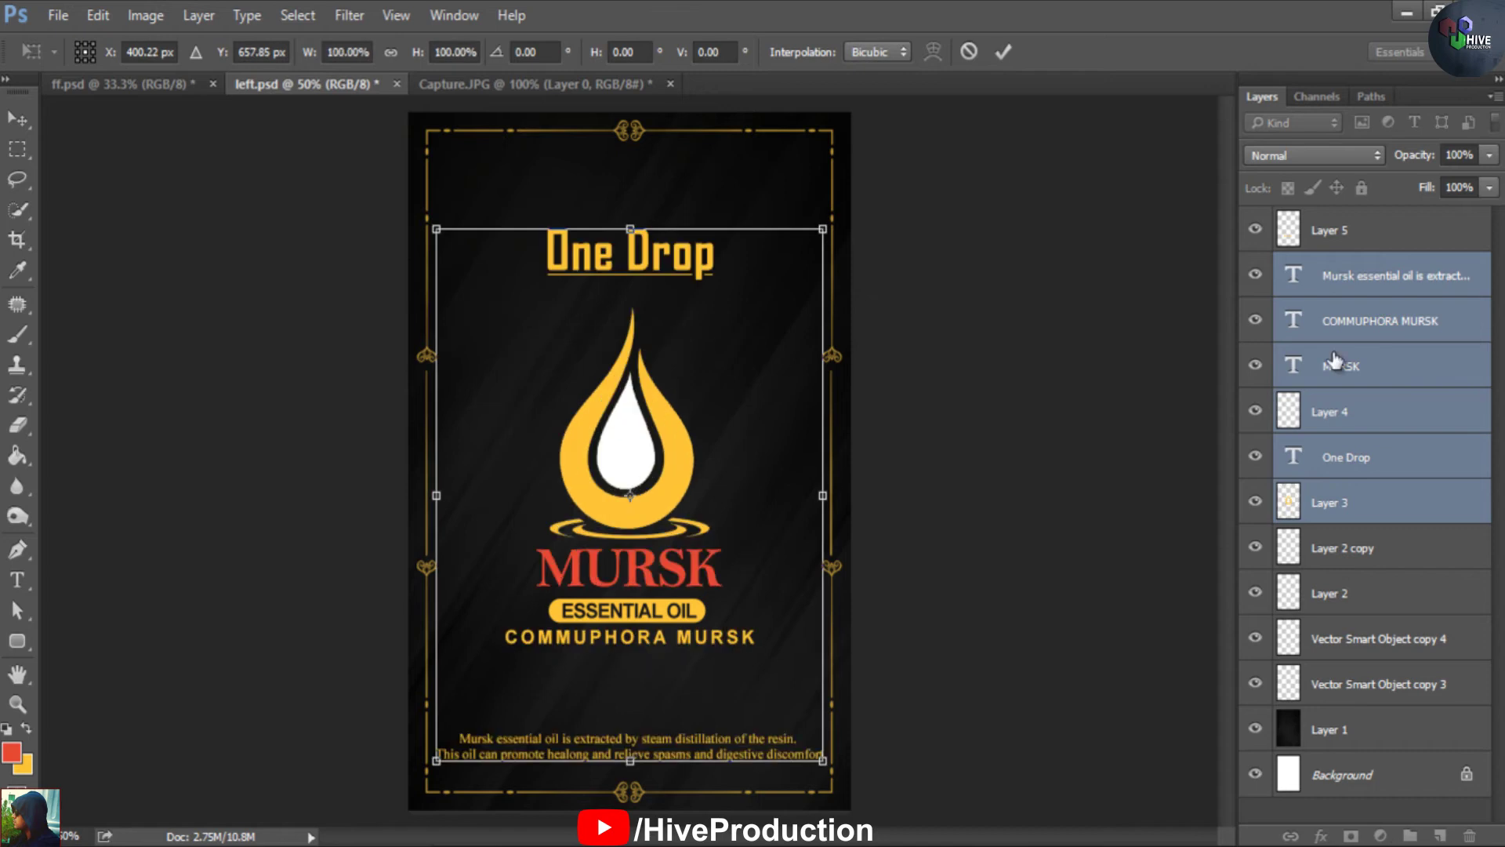
key(Return)
Add Layer 5 to the selection, then scale the logo and text down to about half size and move them just below the frame's top ornament
shift+click(1354, 245)
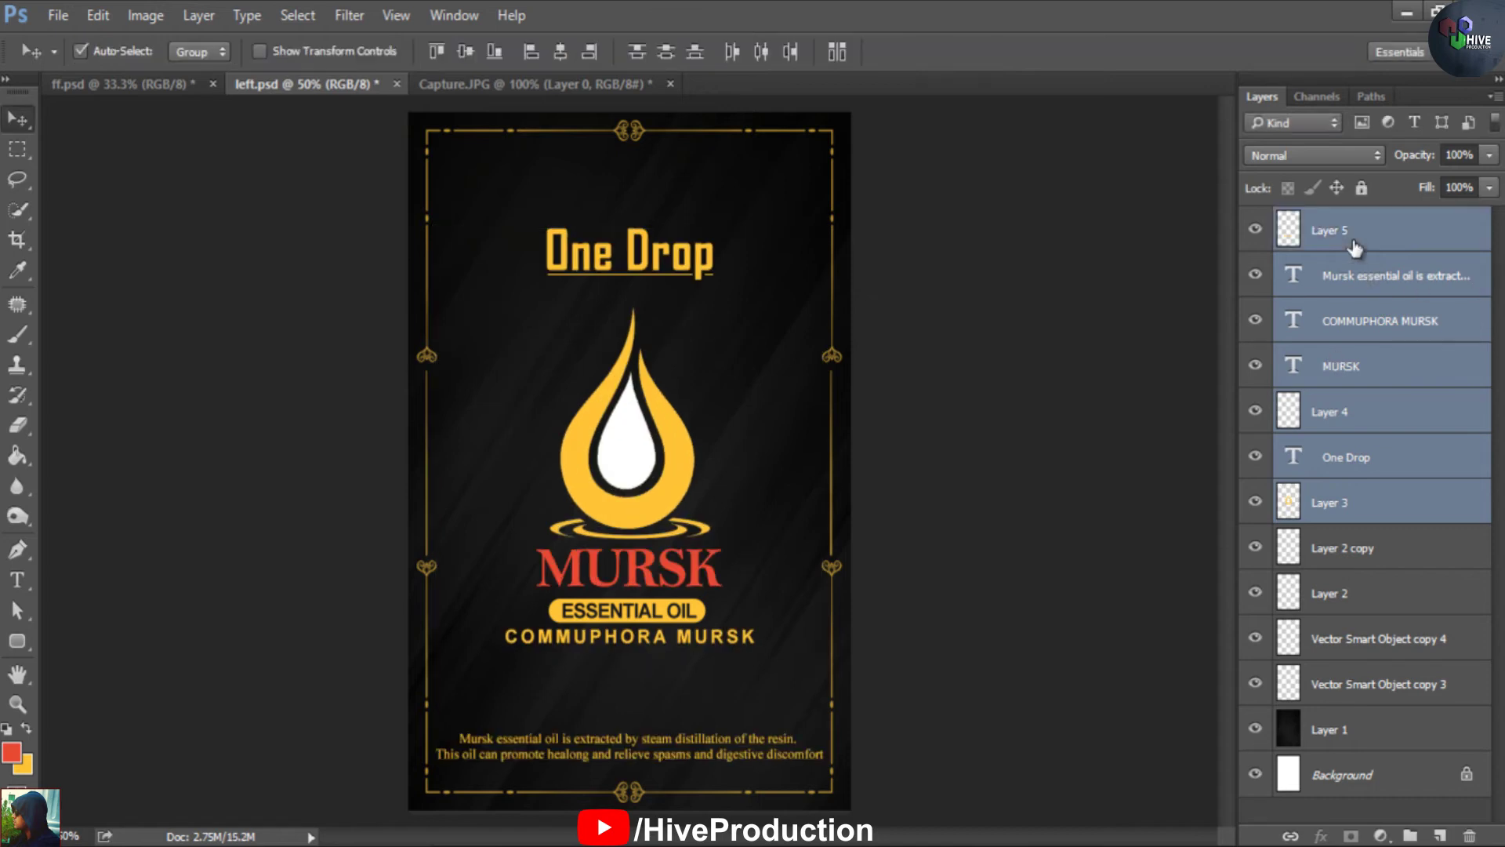
key(ctrl+t)
drag(823, 228, 797, 394)
drag(653, 487, 672, 279)
key(Return)
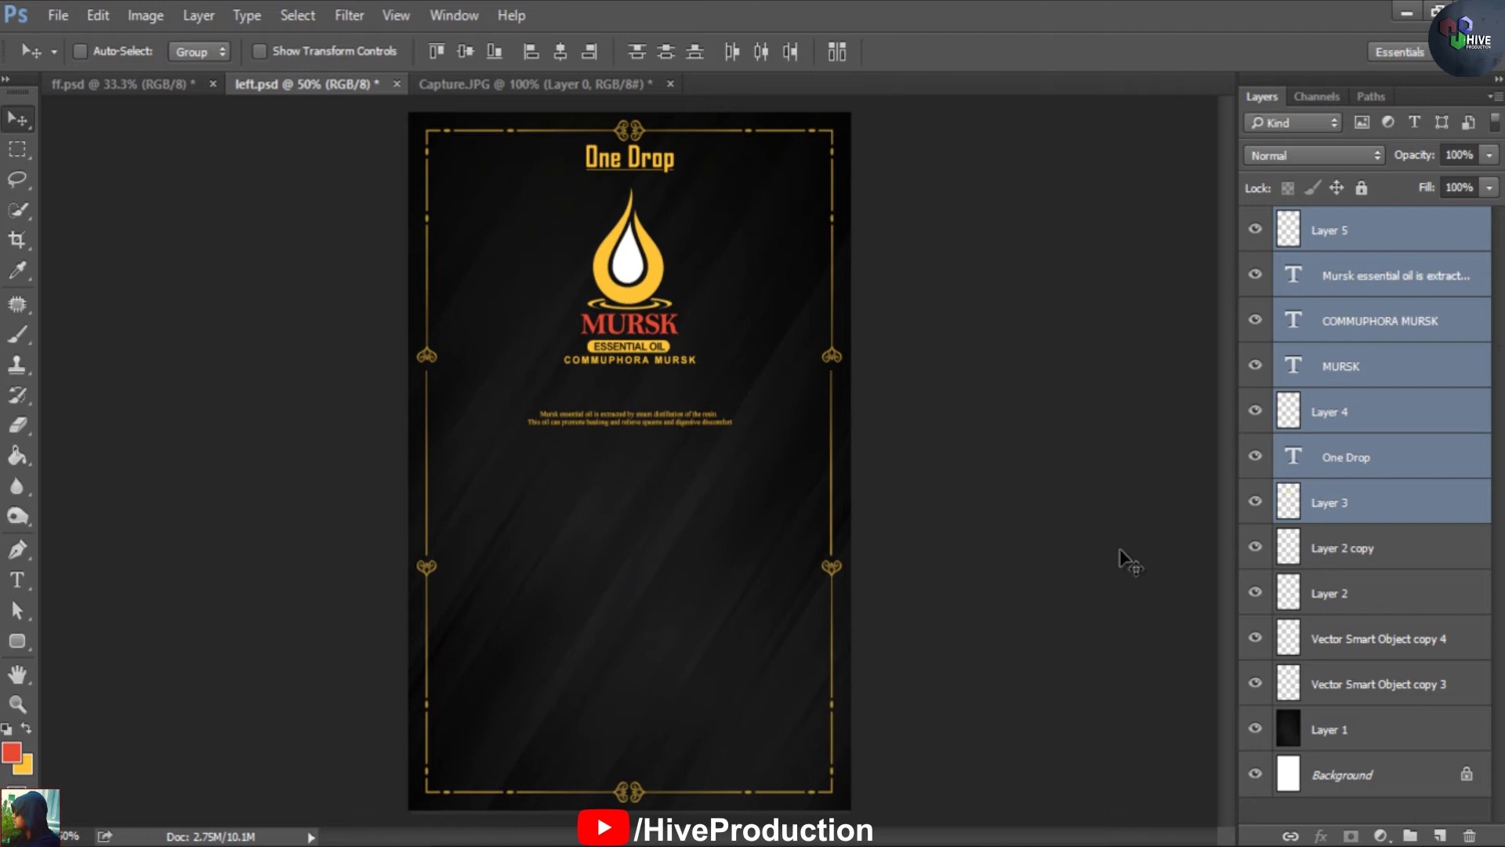
Hide the One Drop title, its underline and the description text, and move the drop logo group slightly up
click(1255, 506)
click(1256, 506)
click(1256, 463)
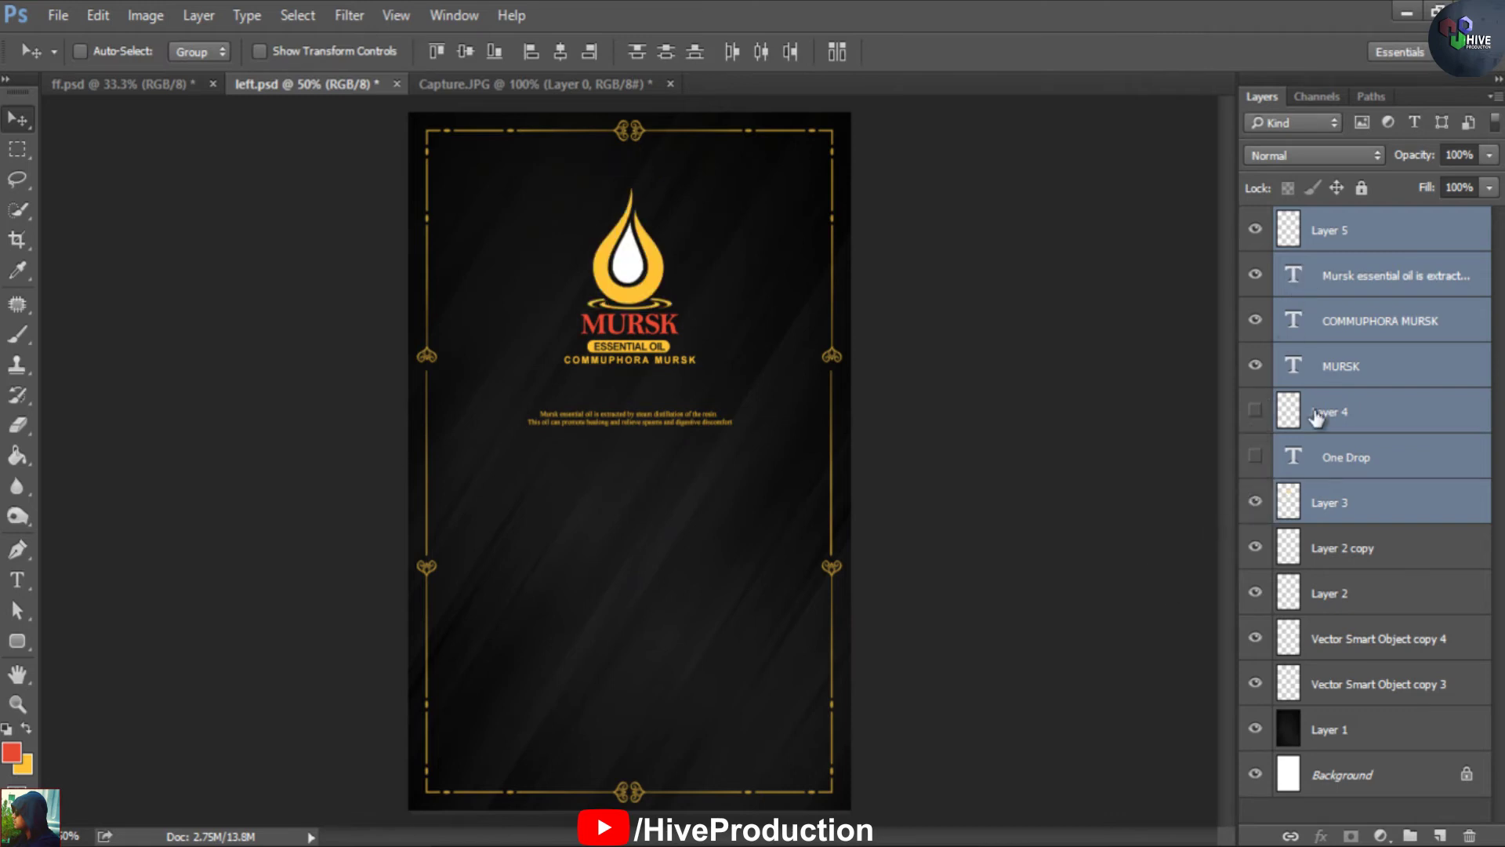
click(1257, 276)
drag(643, 296, 644, 272)
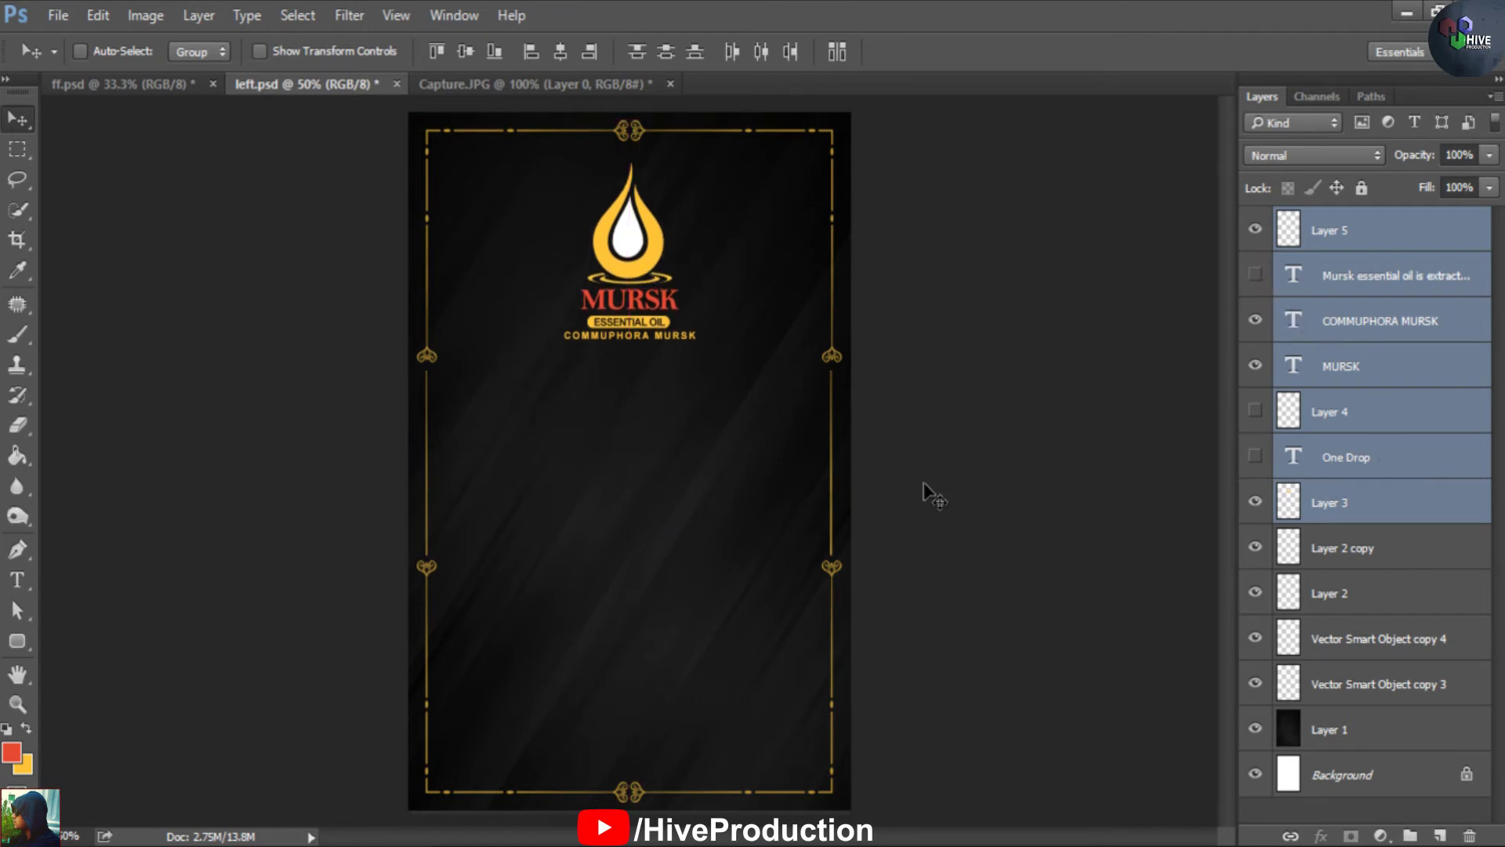
Delete the hidden title underline on Layer 4
click(1292, 555)
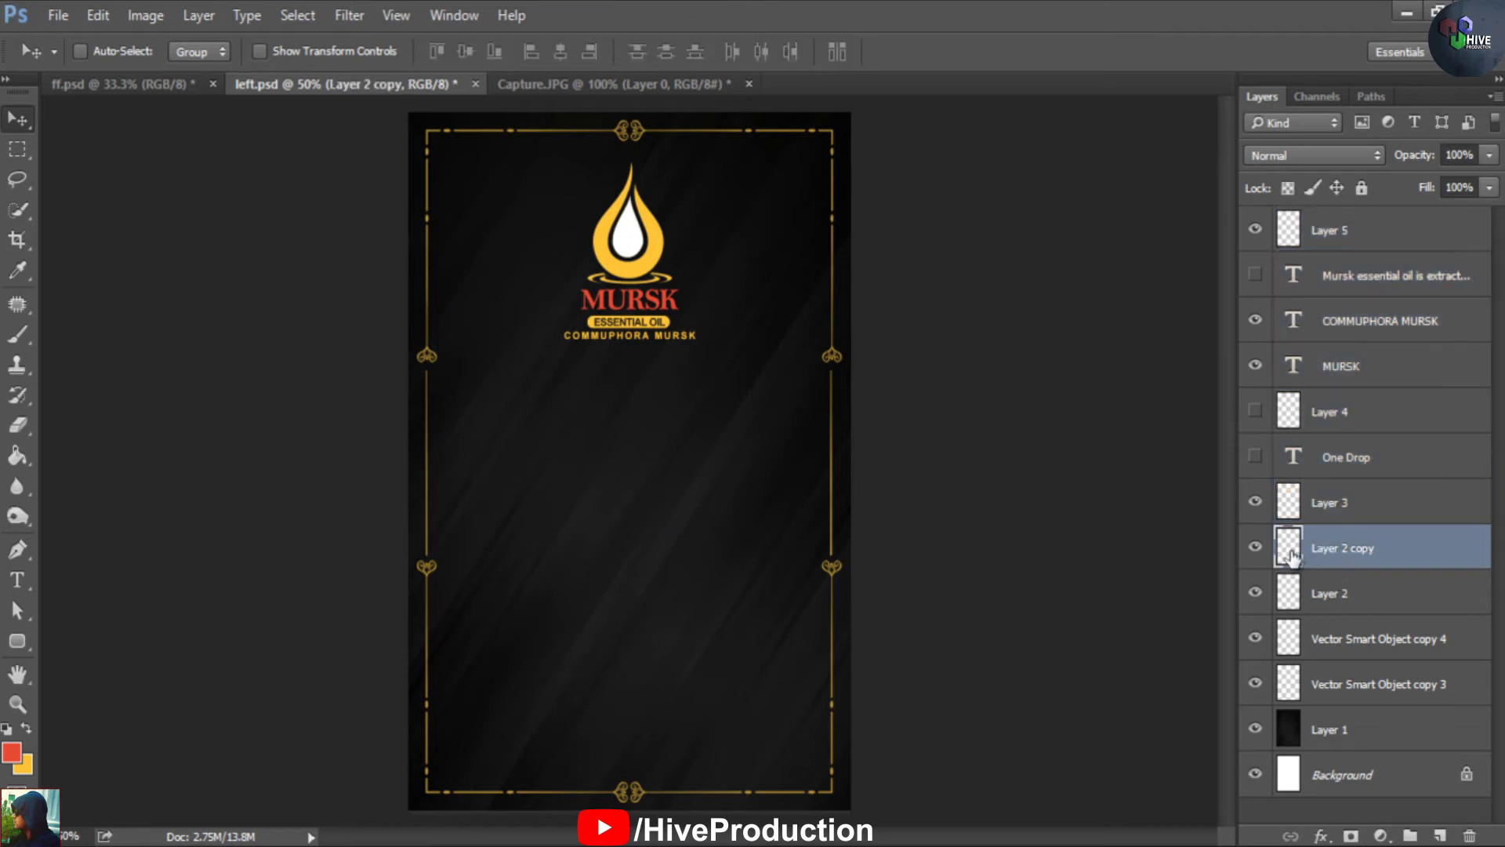
click(1287, 411)
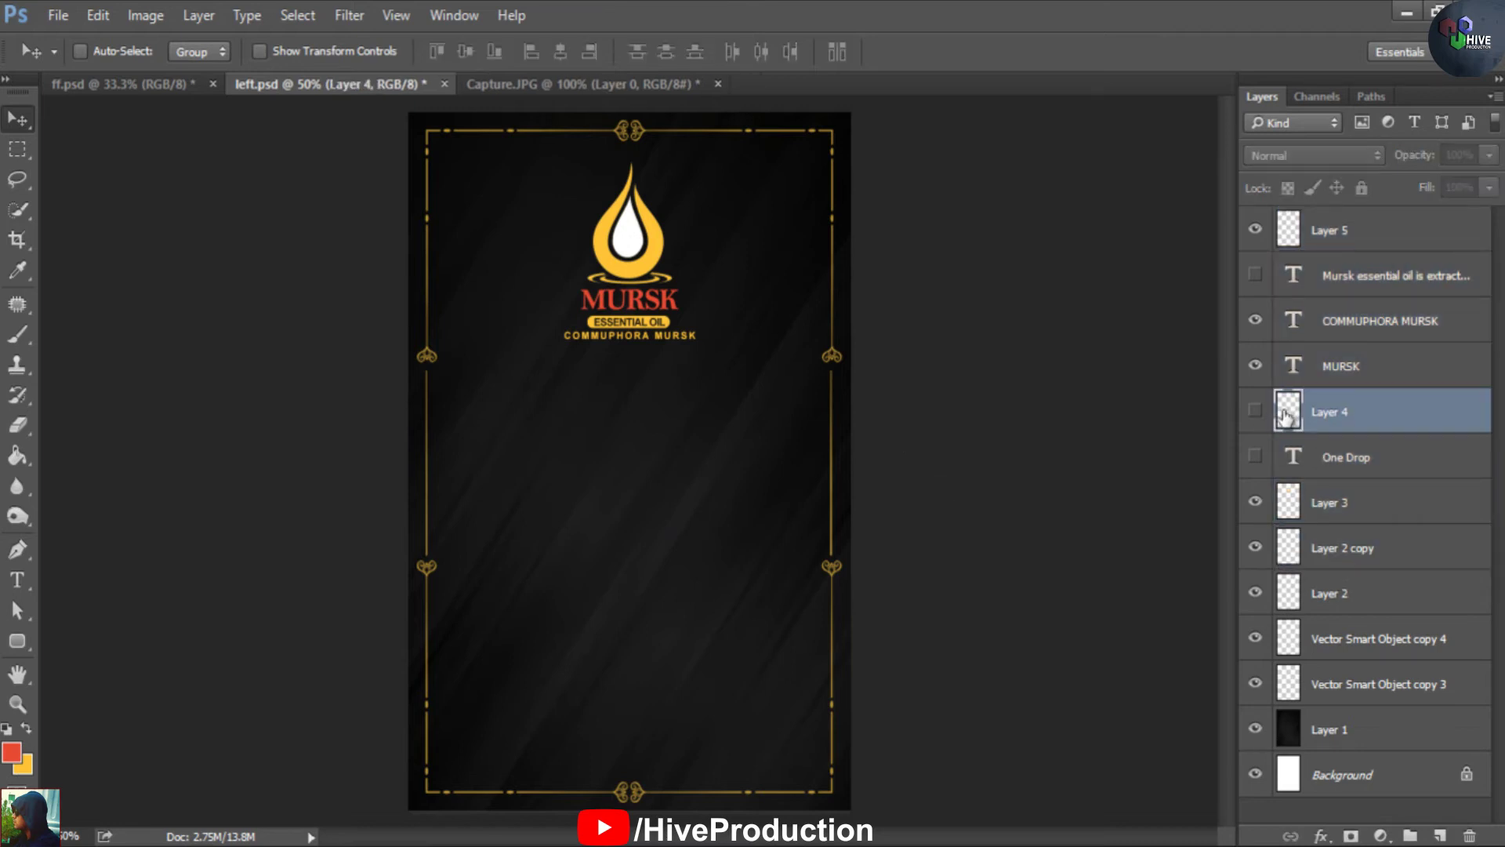
drag(1281, 422, 1470, 836)
Show the One Drop text again, change it to "Direction:" and place it below the logo beside the left frame line
click(1255, 411)
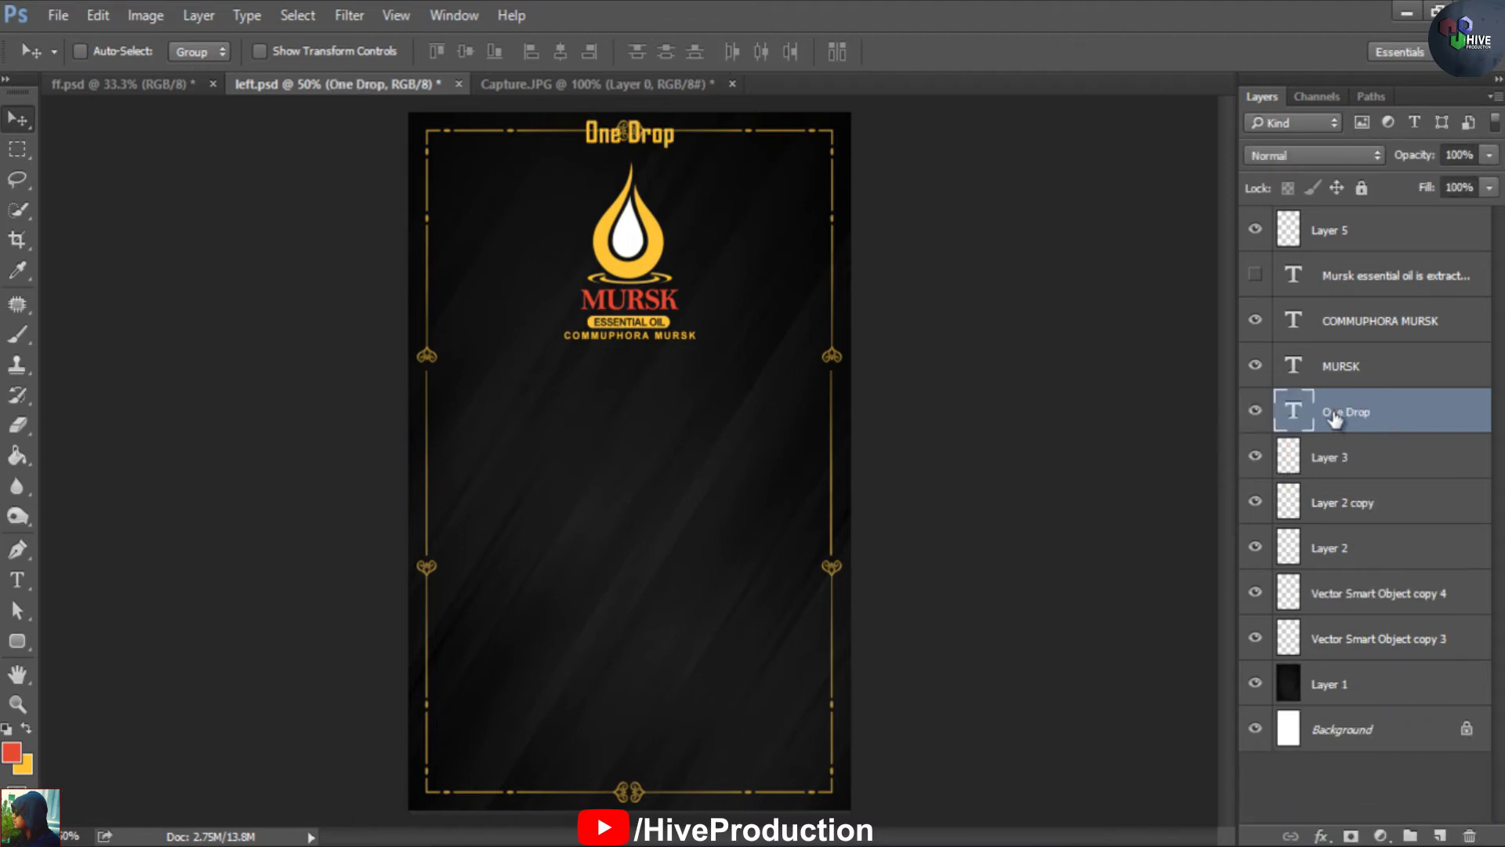
drag(657, 149, 588, 397)
click(17, 581)
text(Direction:)
drag(631, 483, 618, 490)
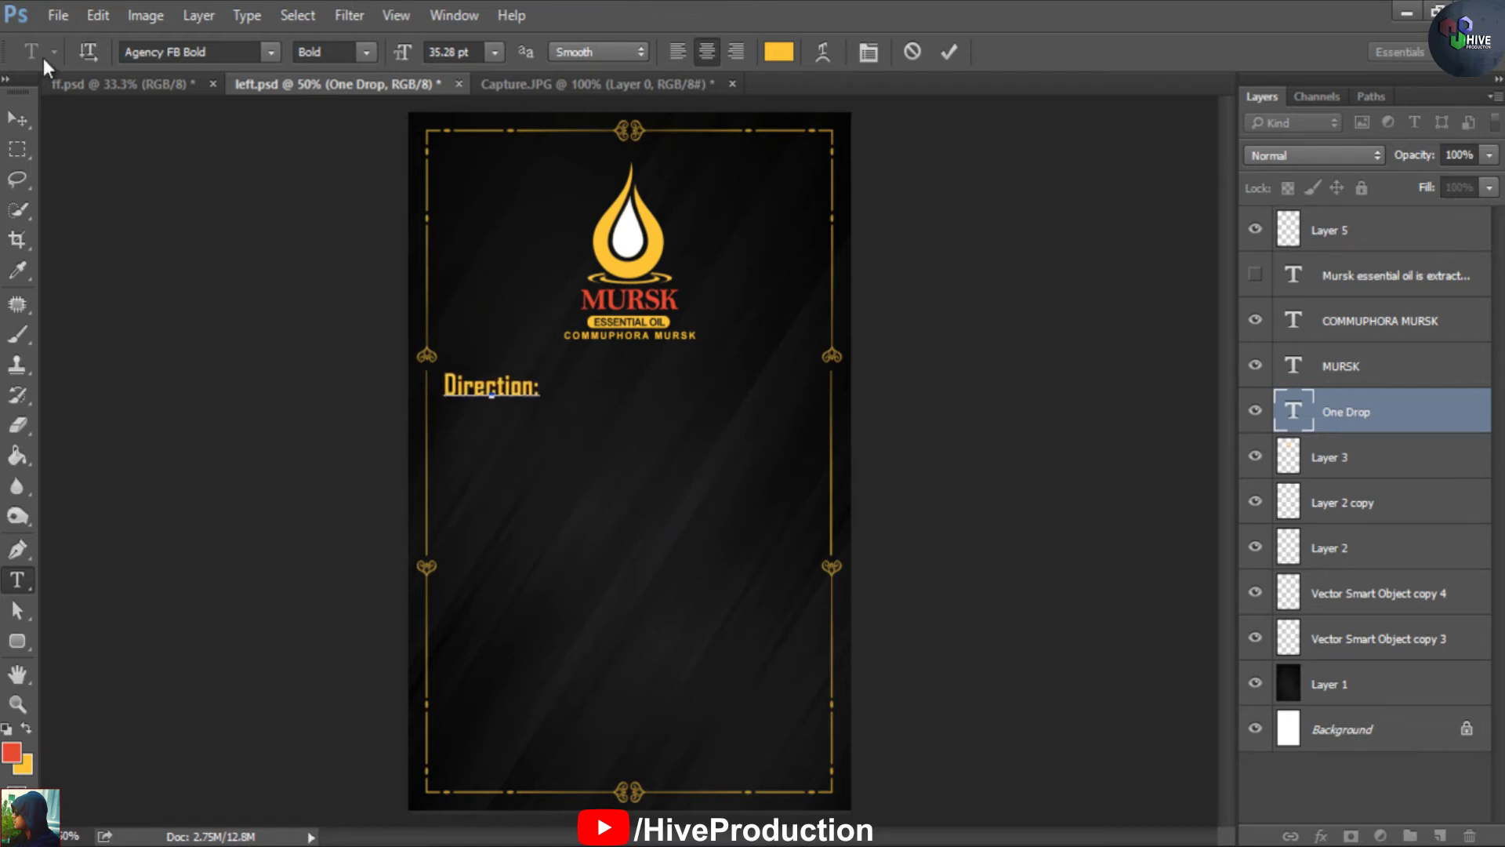
click(17, 119)
Switch to Chrome, close the video tab and search Google for lorem ipsum
key(alt+Tab)
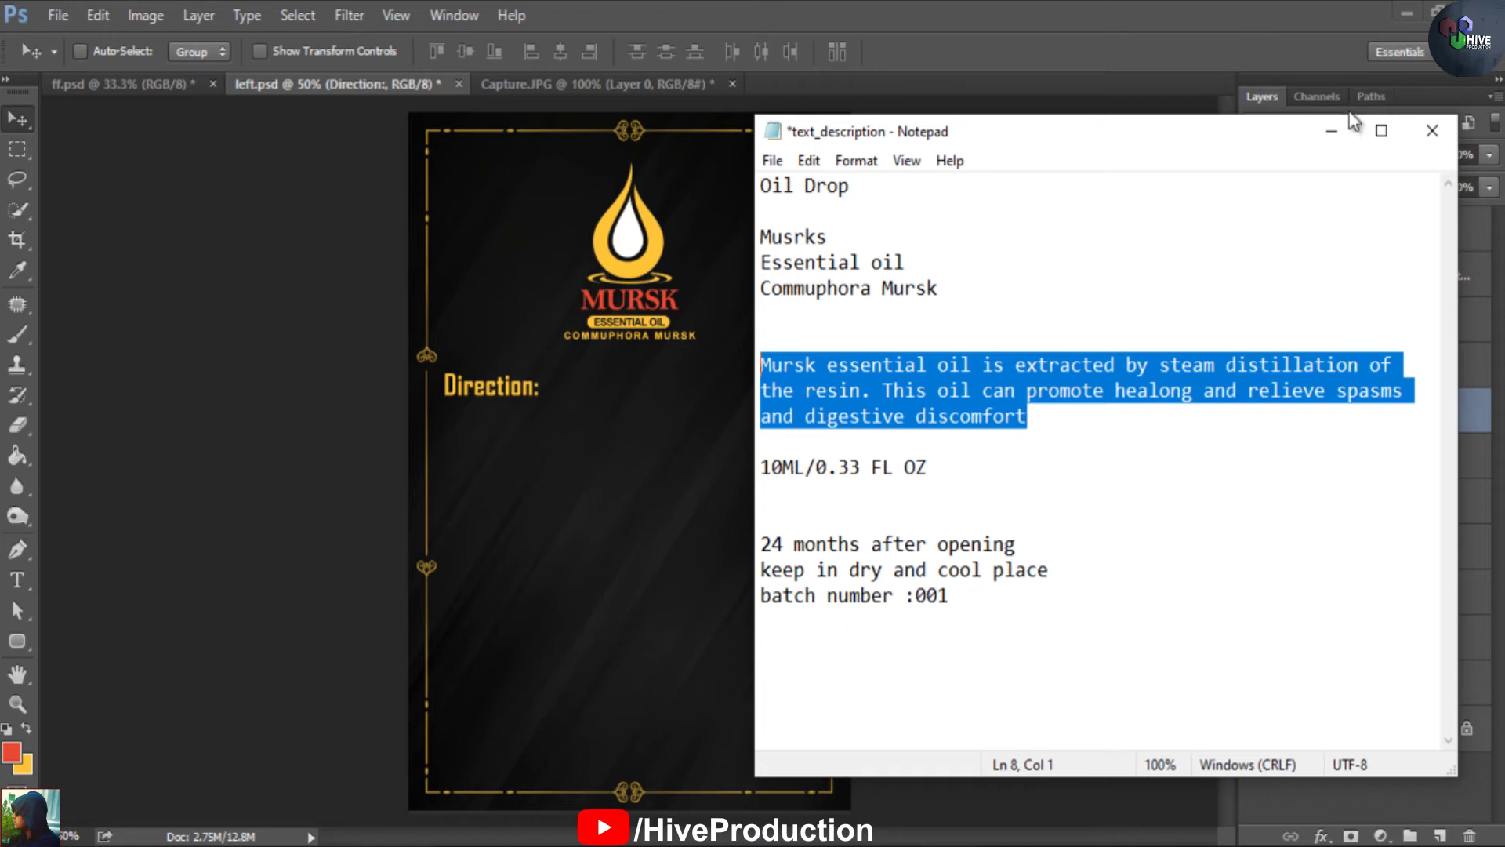
key(alt+Tab)
click(302, 2)
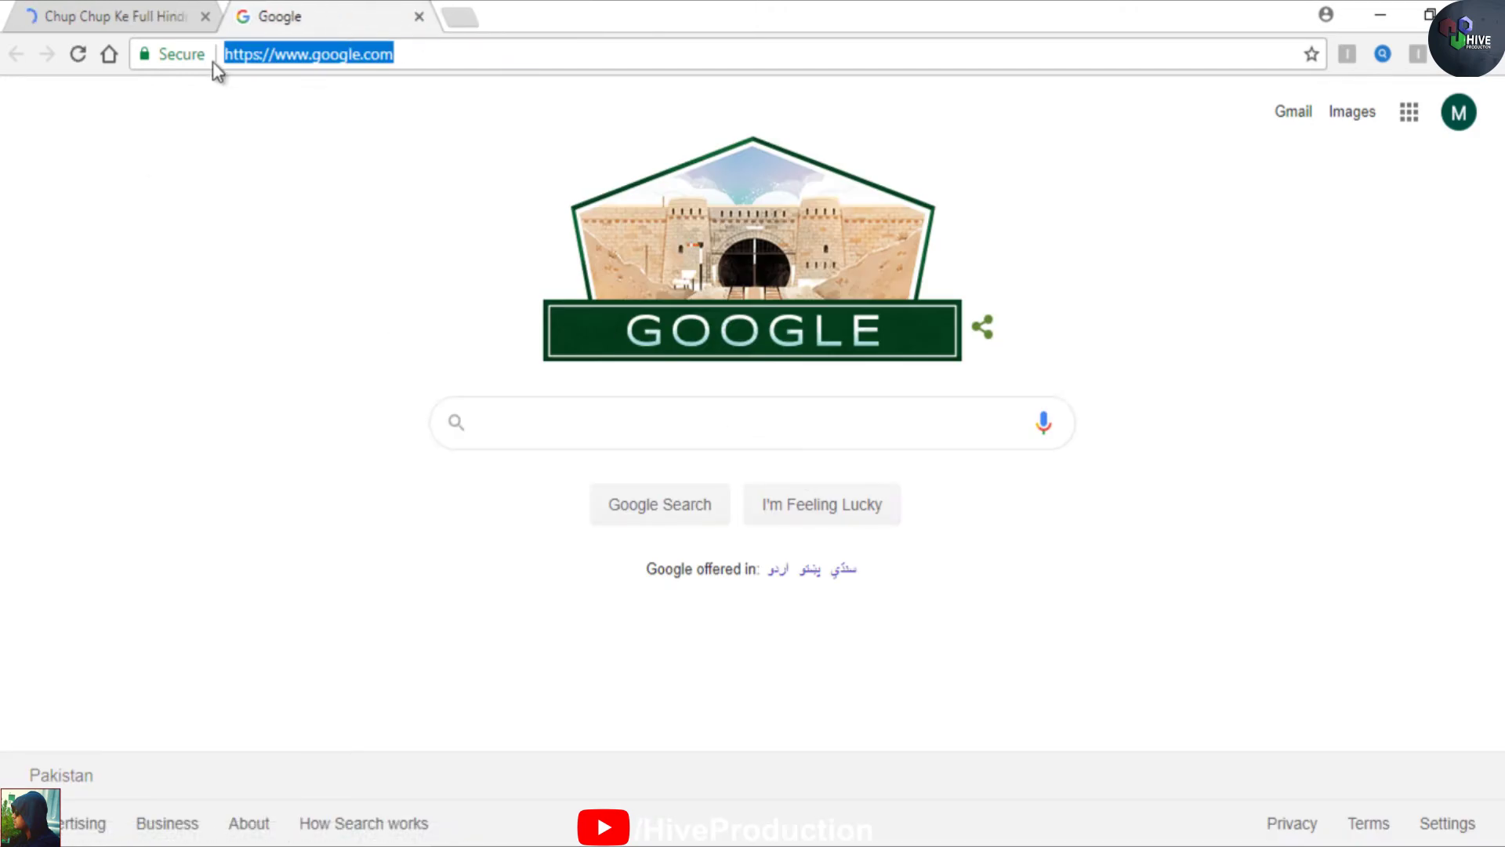
click(205, 17)
click(627, 433)
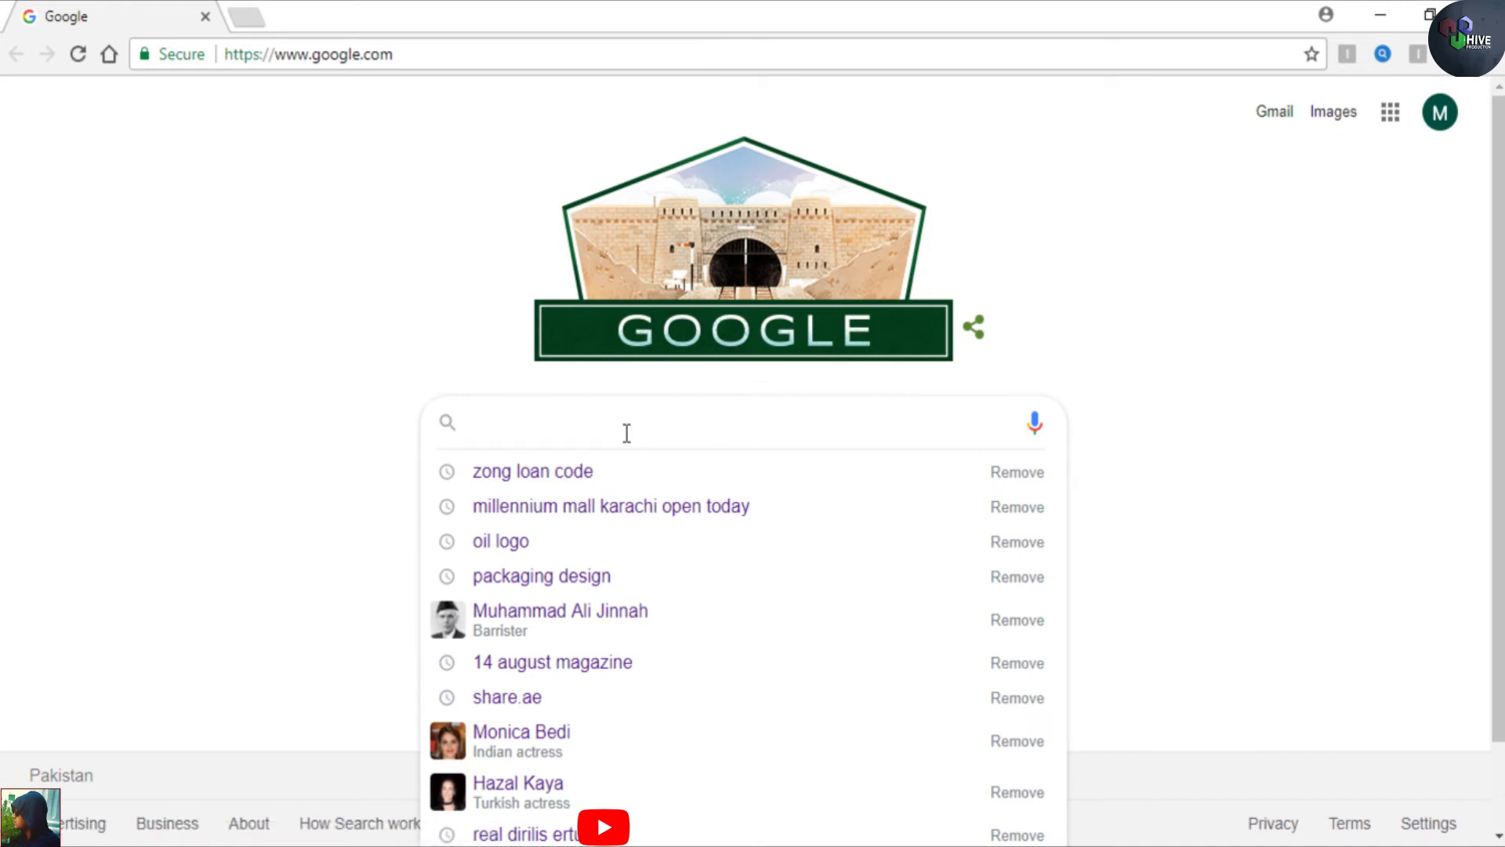
text(loren)
key(BackSpace)
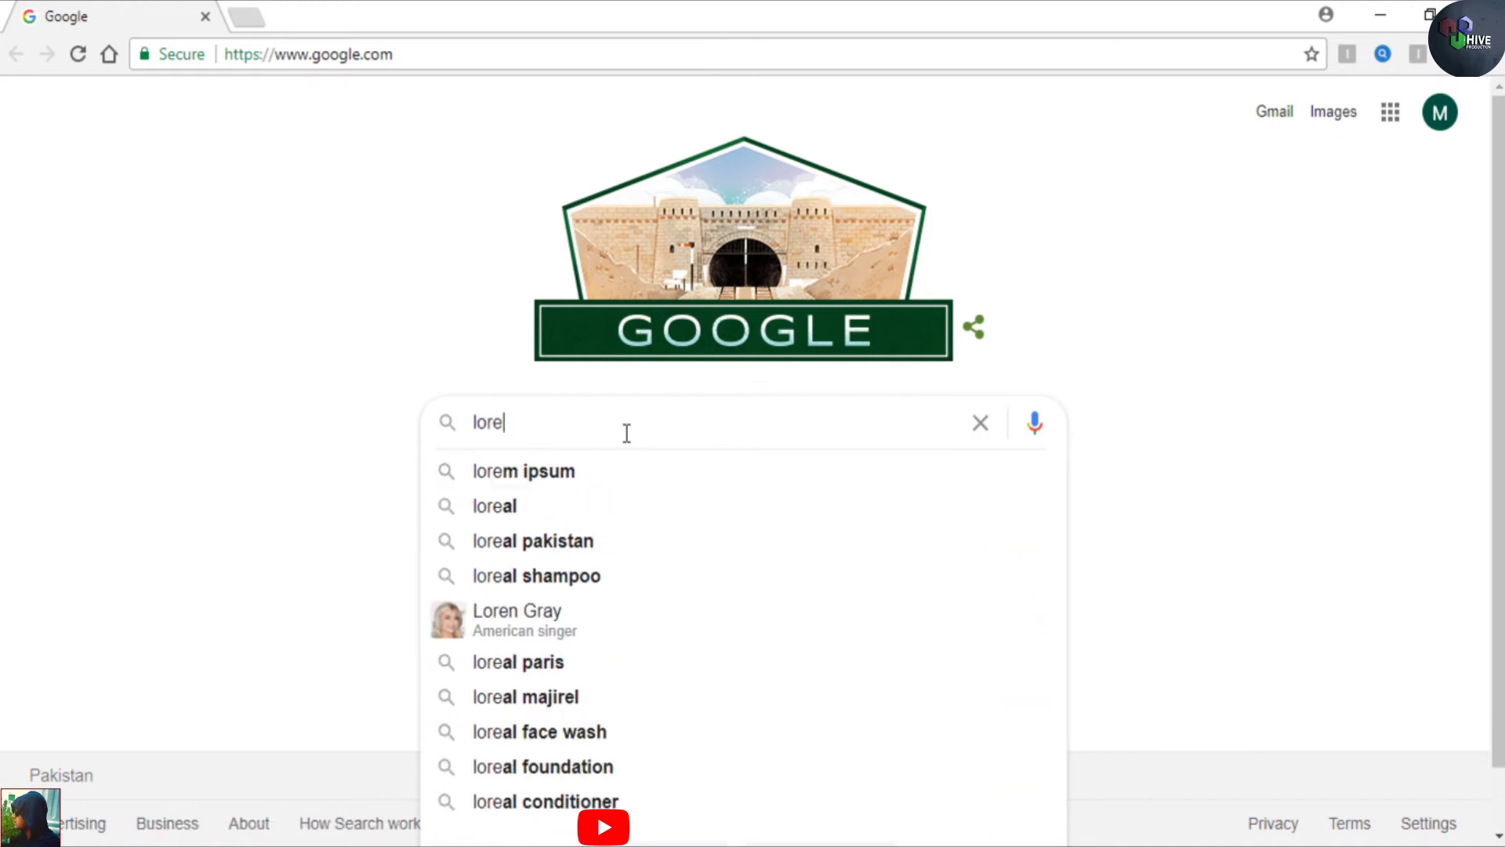
key(Down)
key(Return)
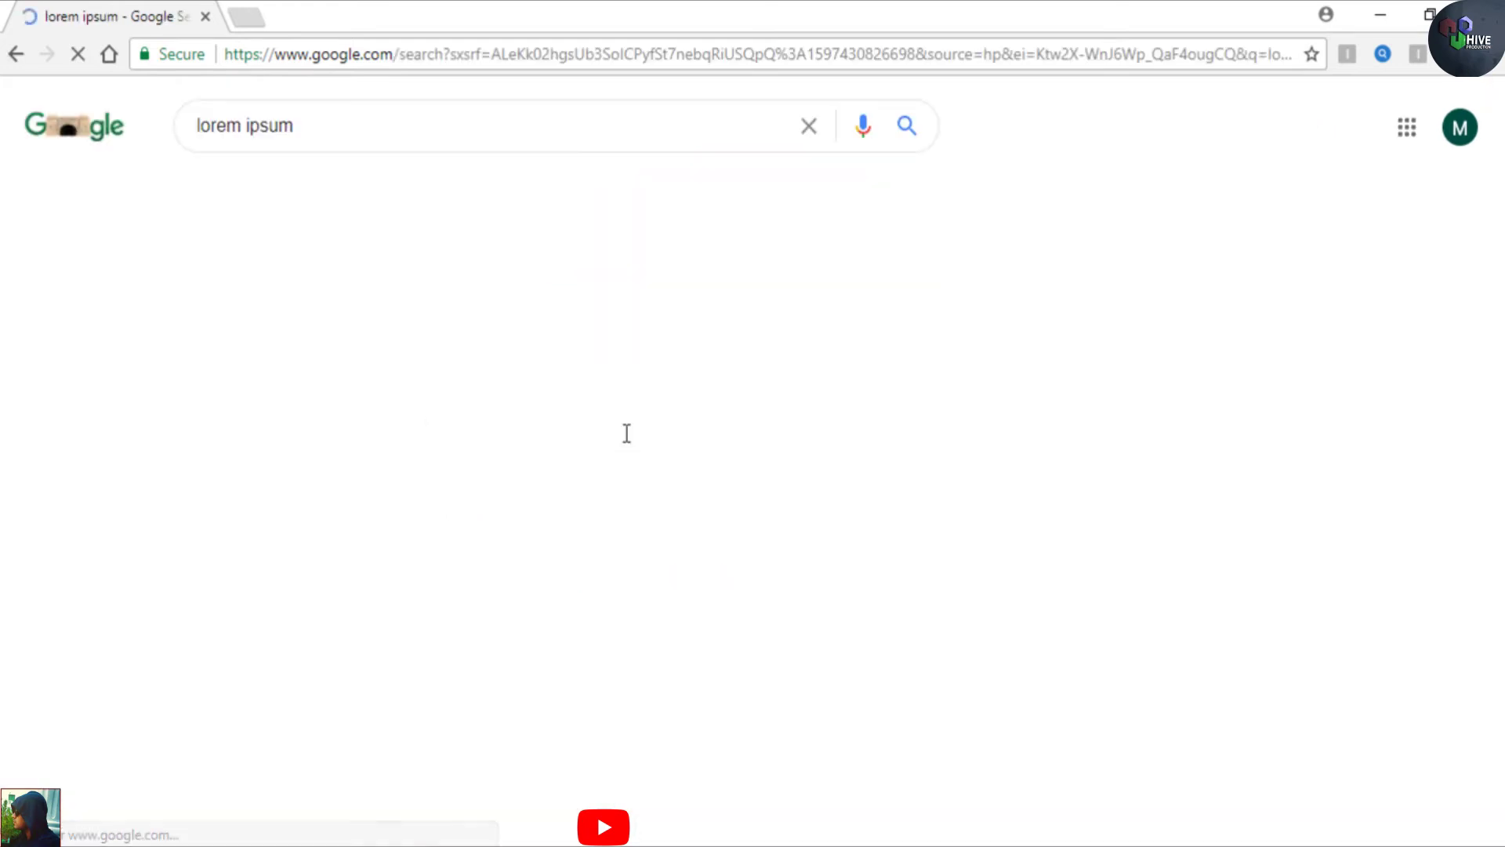
Open lipsum.com, copy the whole "What is Lorem Ipsum?" paragraph and return to the label in Photoshop
click(338, 326)
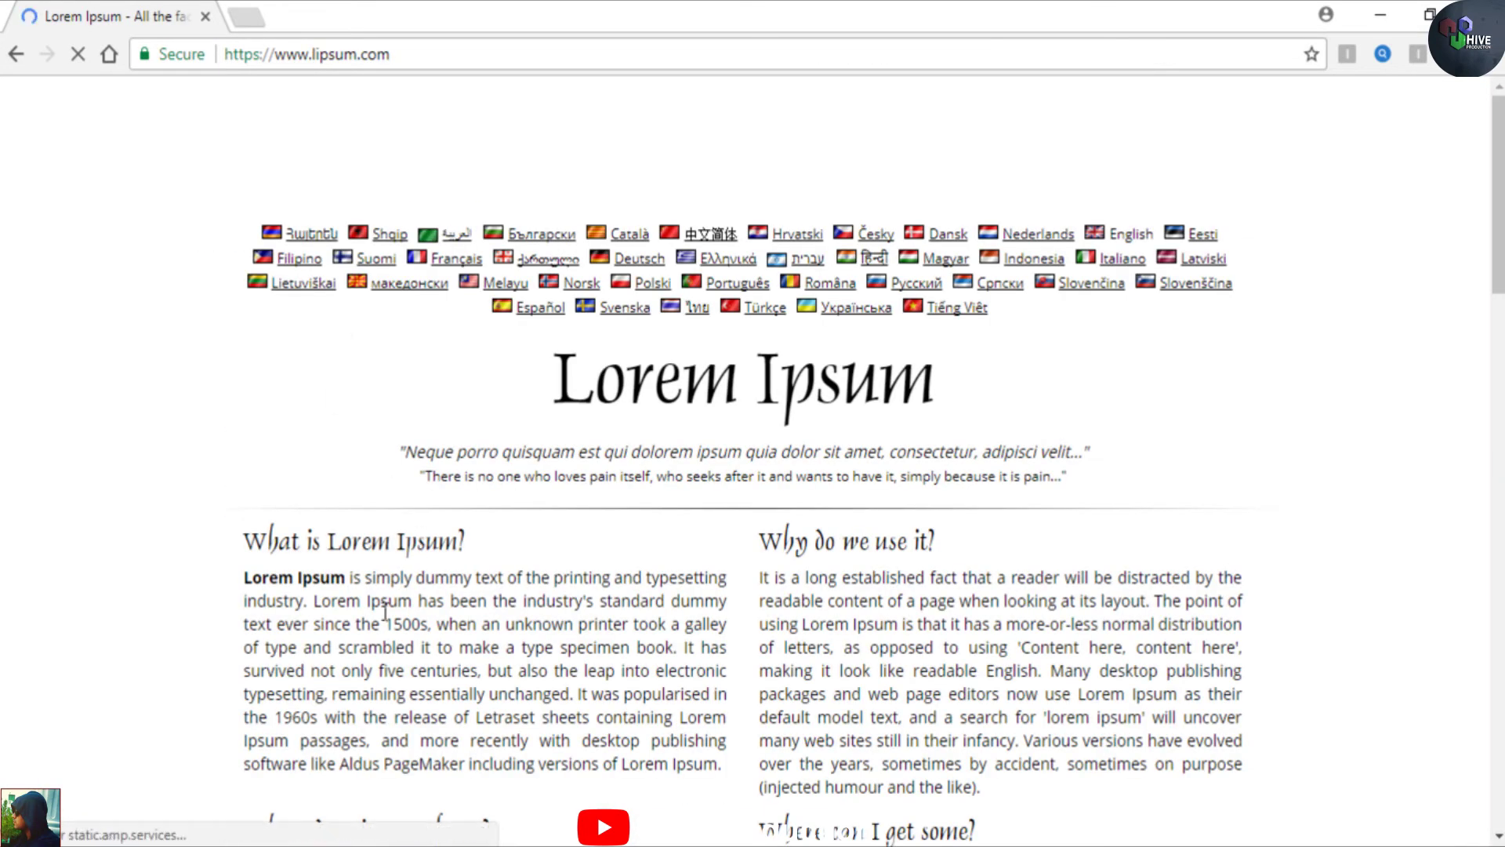
drag(243, 578, 713, 766)
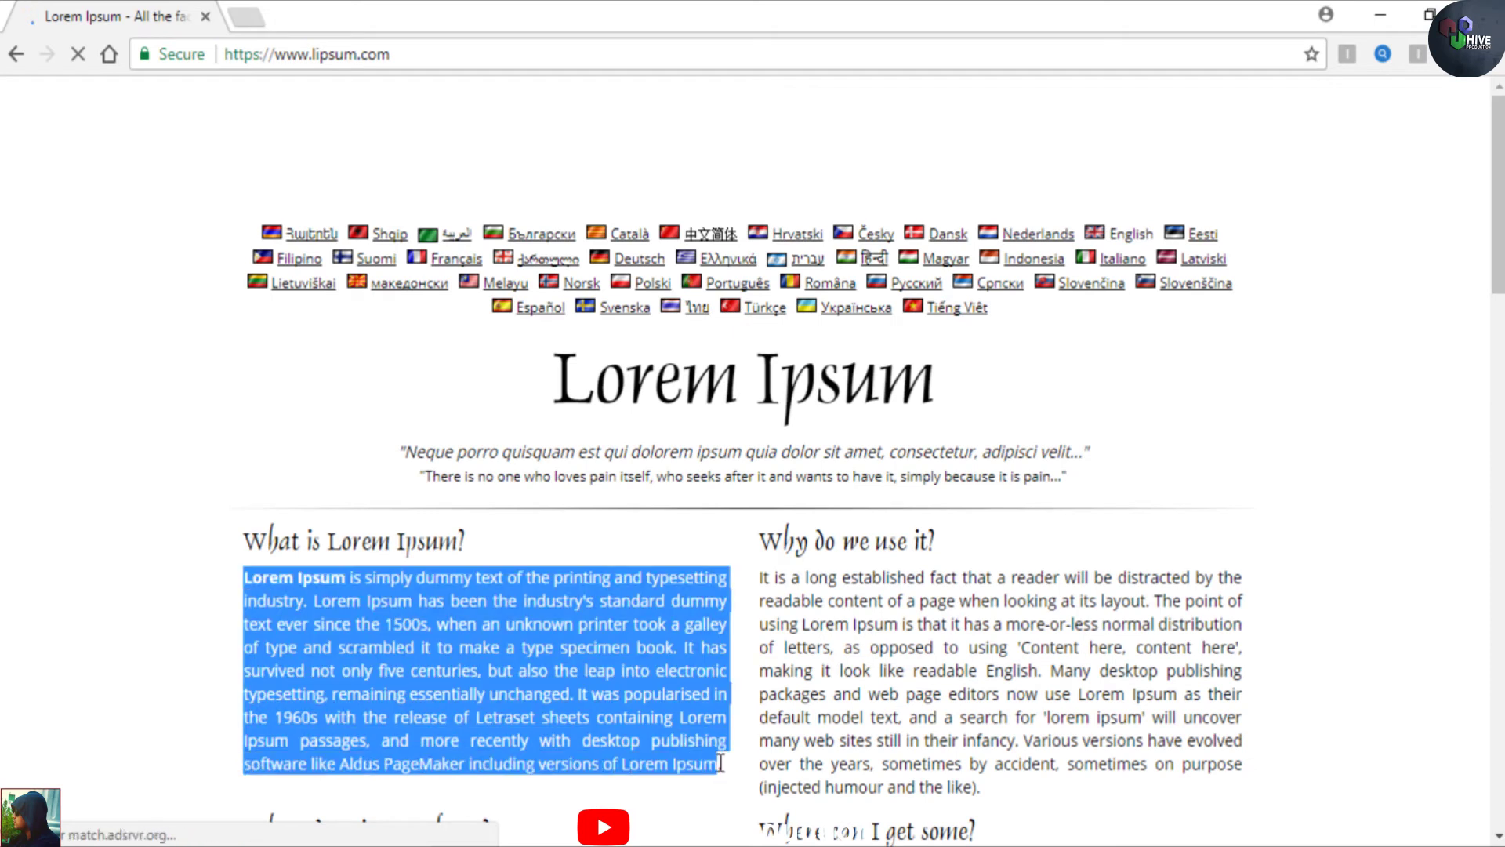
right_click(685, 736)
click(768, 620)
right_click(540, 603)
click(606, 621)
click(1380, 14)
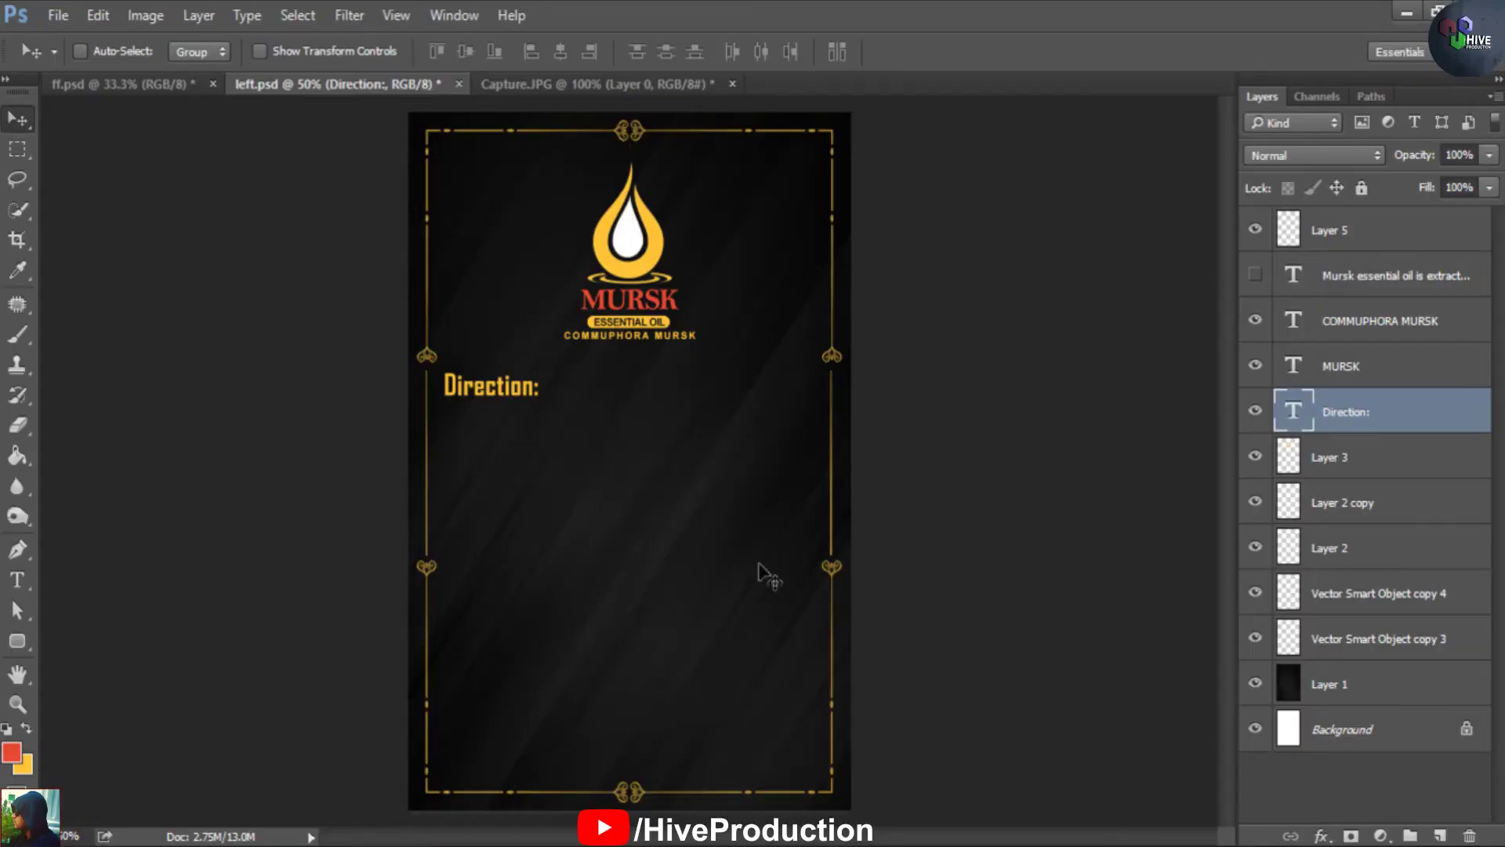
Start a new text line below the "Direction:" heading, set to Times New Roman Regular at 18 pt
click(18, 581)
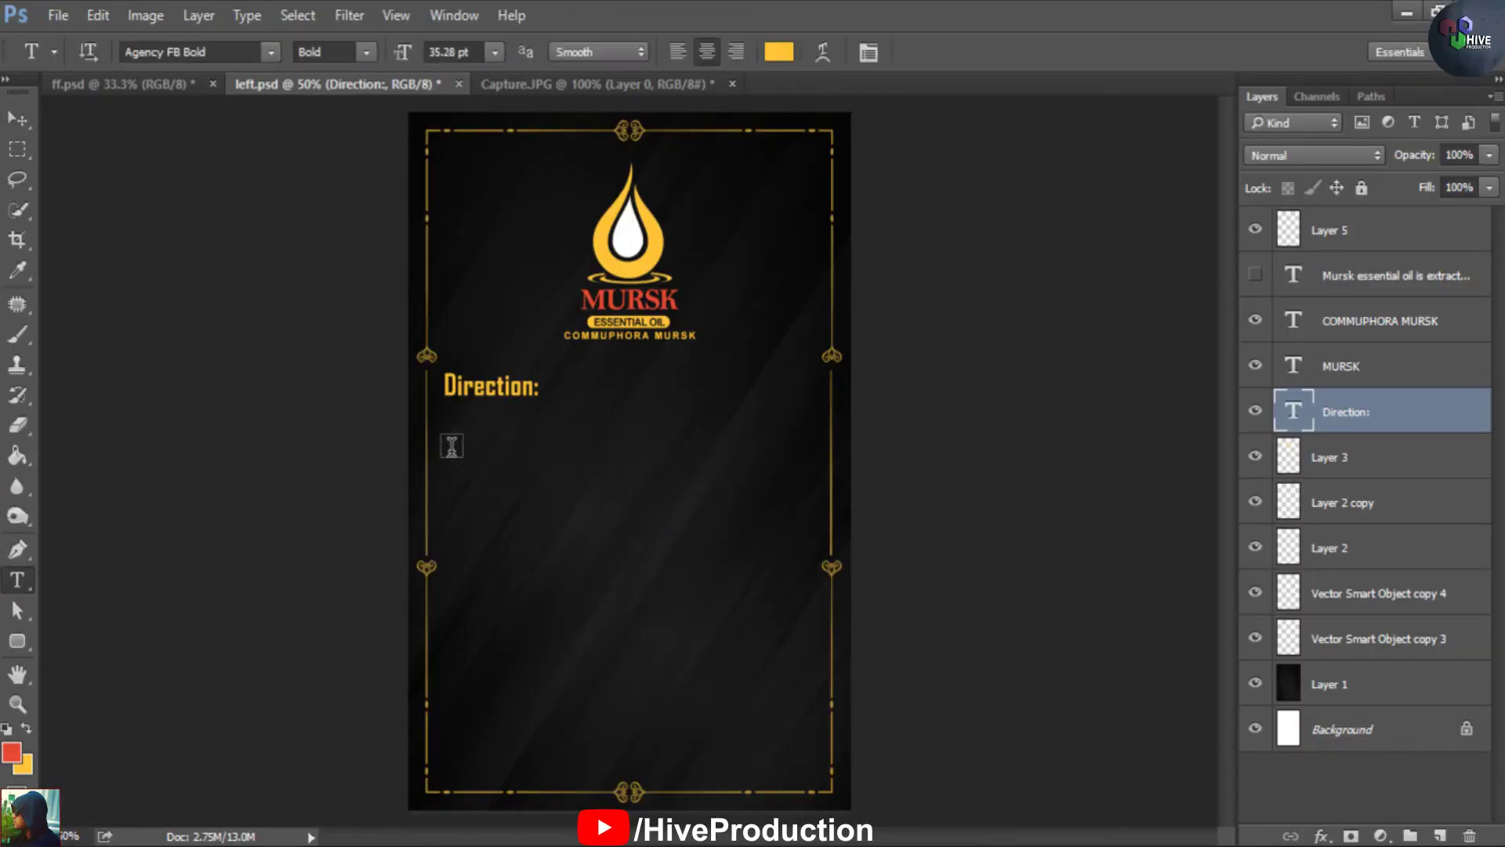
click(450, 447)
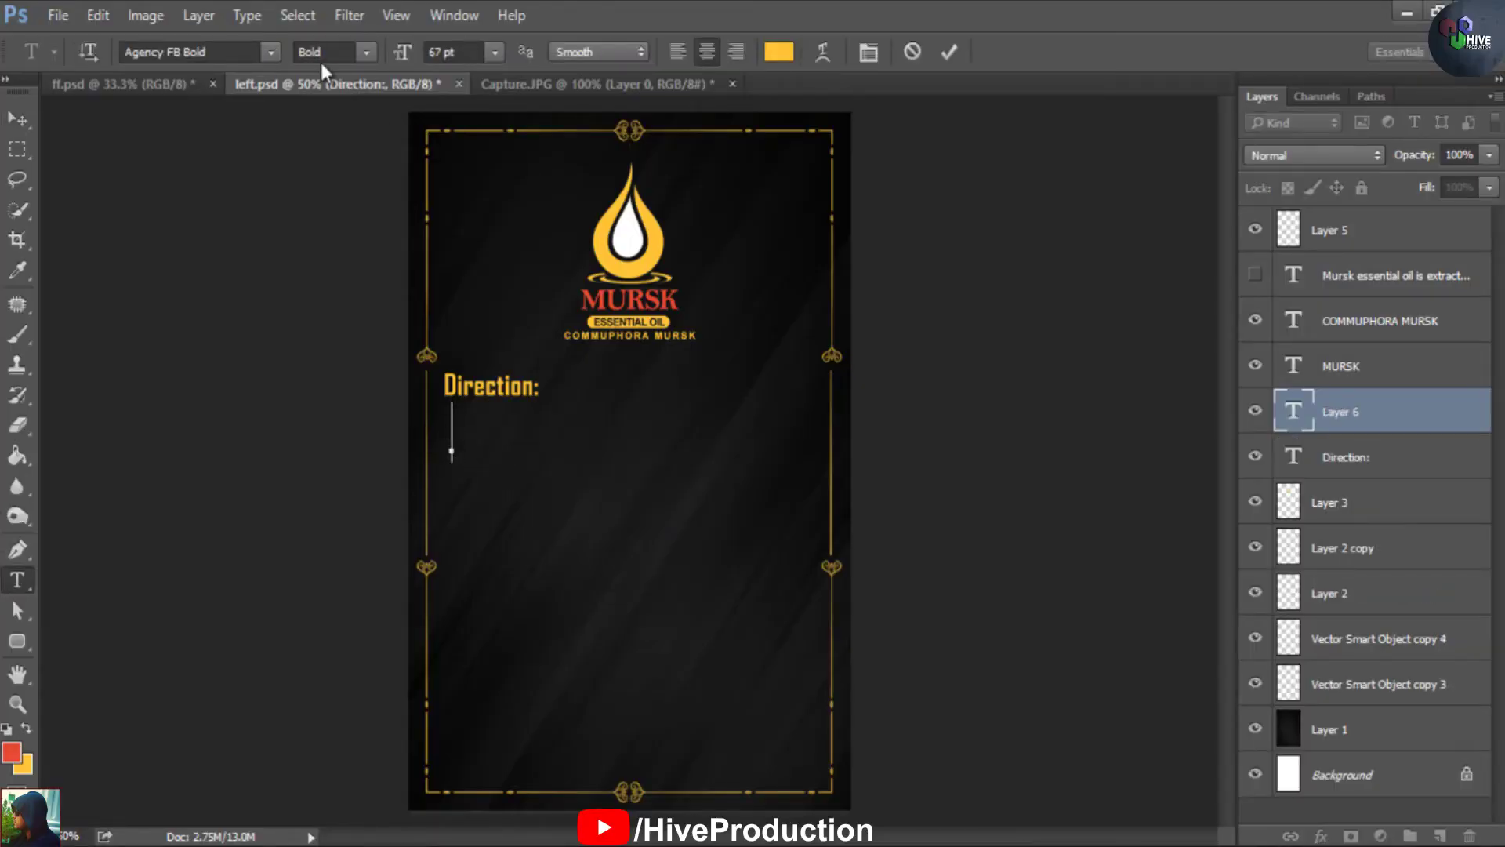
click(224, 50)
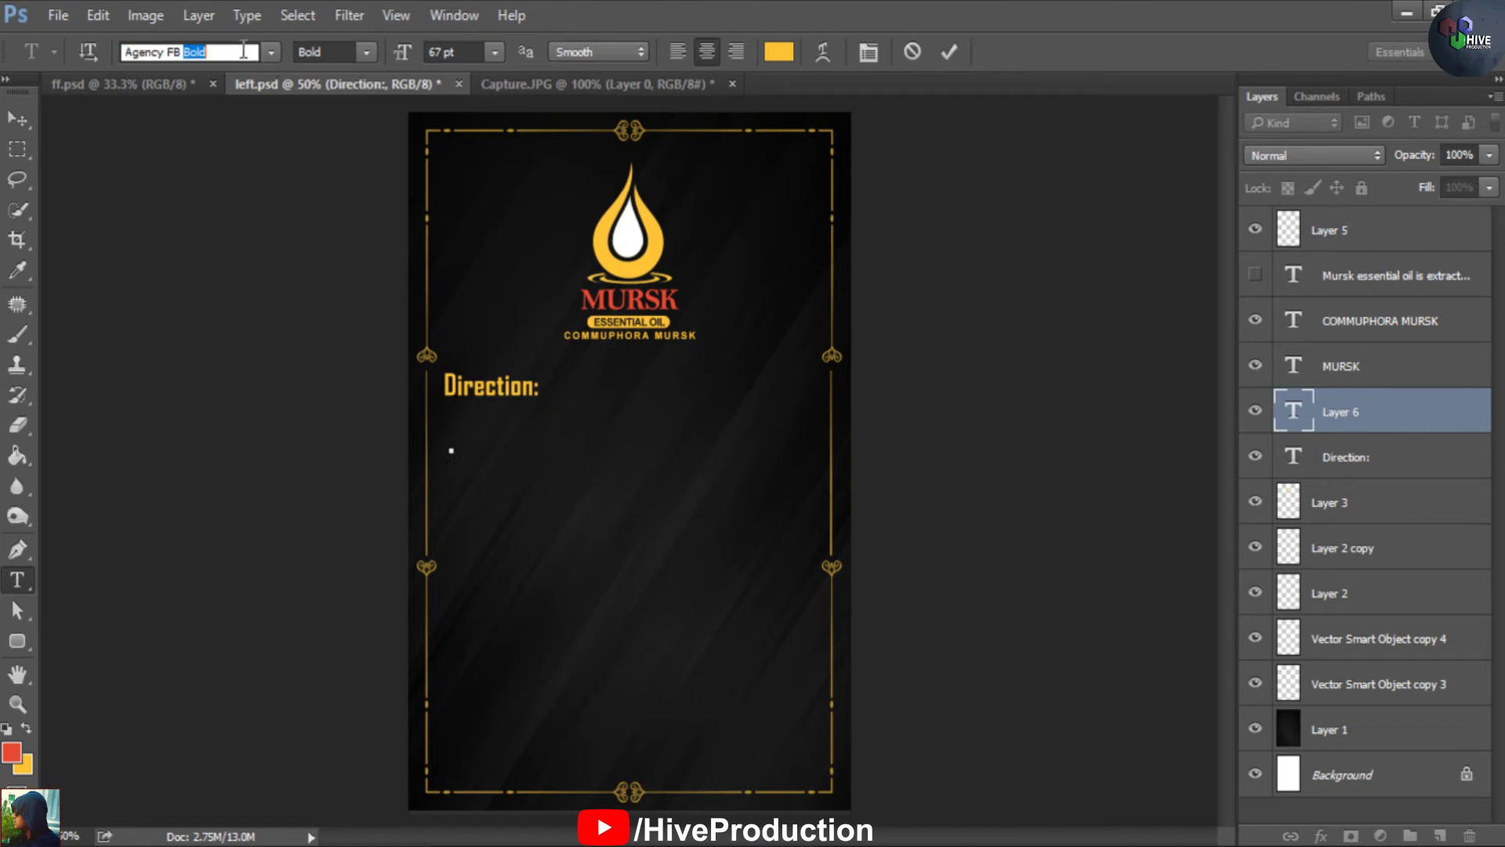
click(266, 55)
text(y)
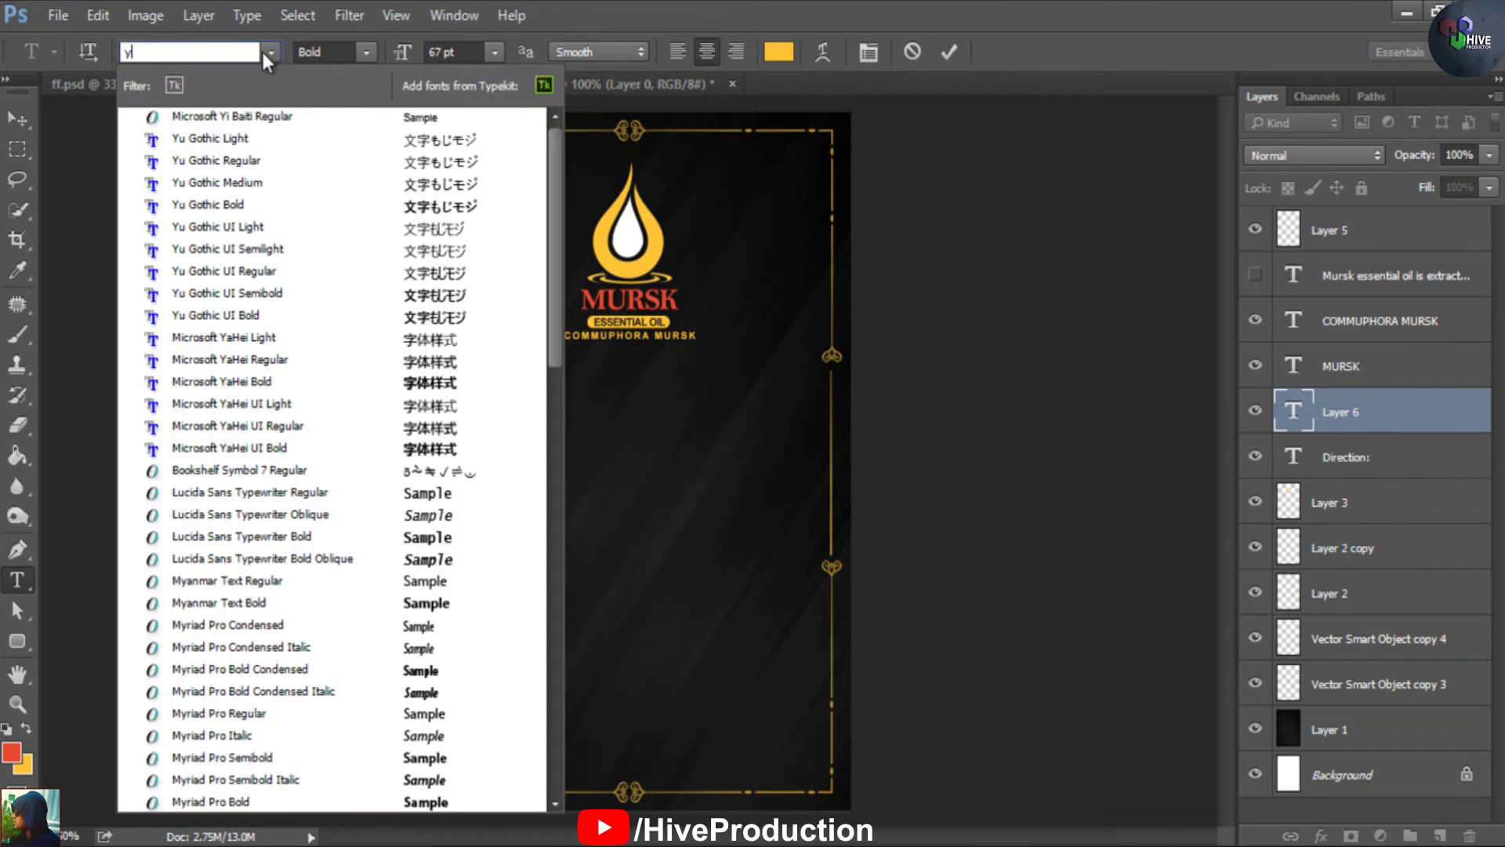
key(BackSpace)
text(t)
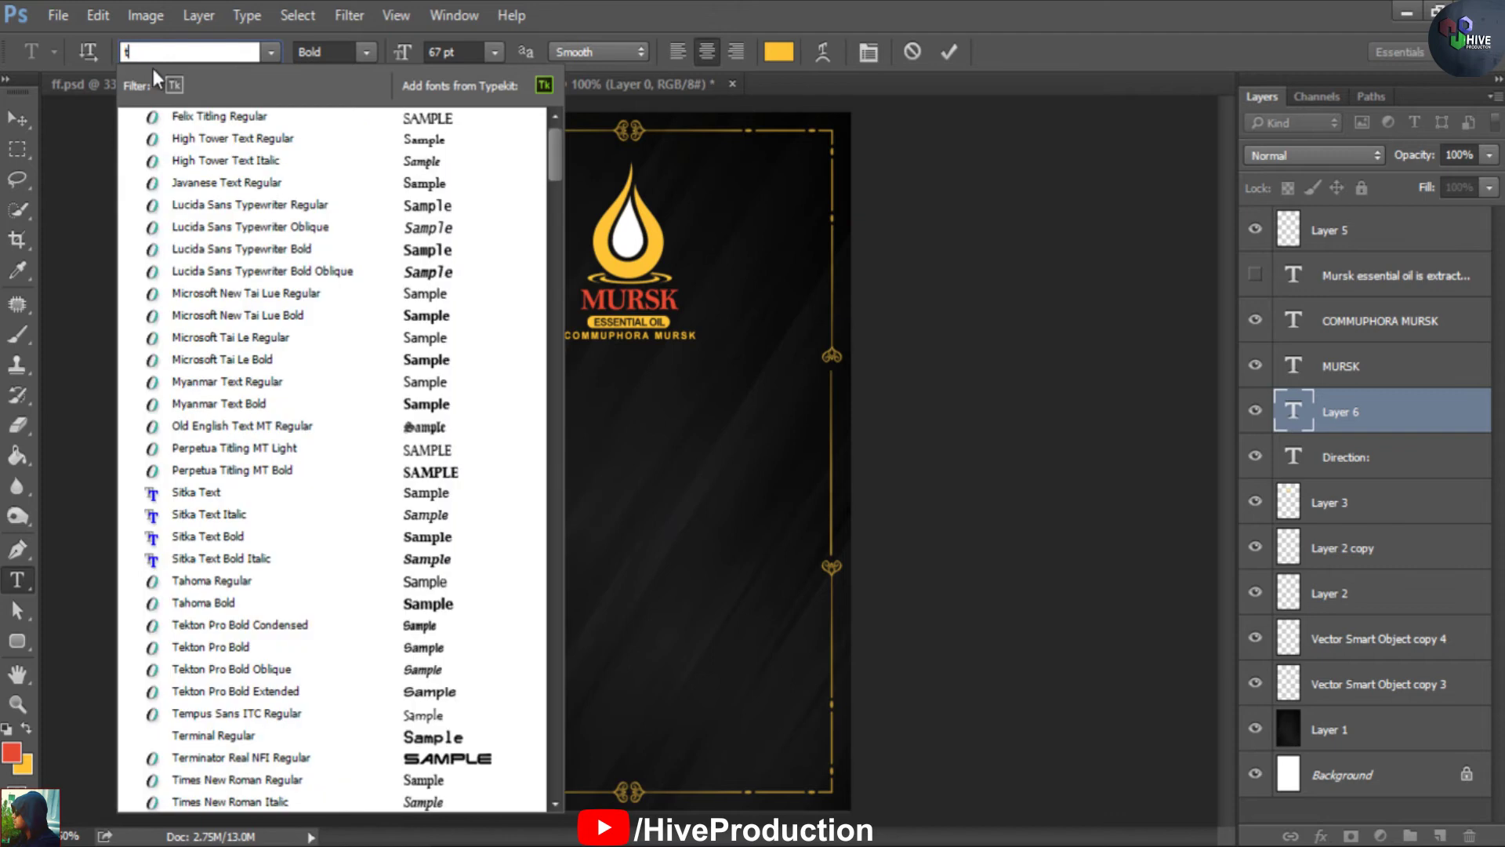
text(im)
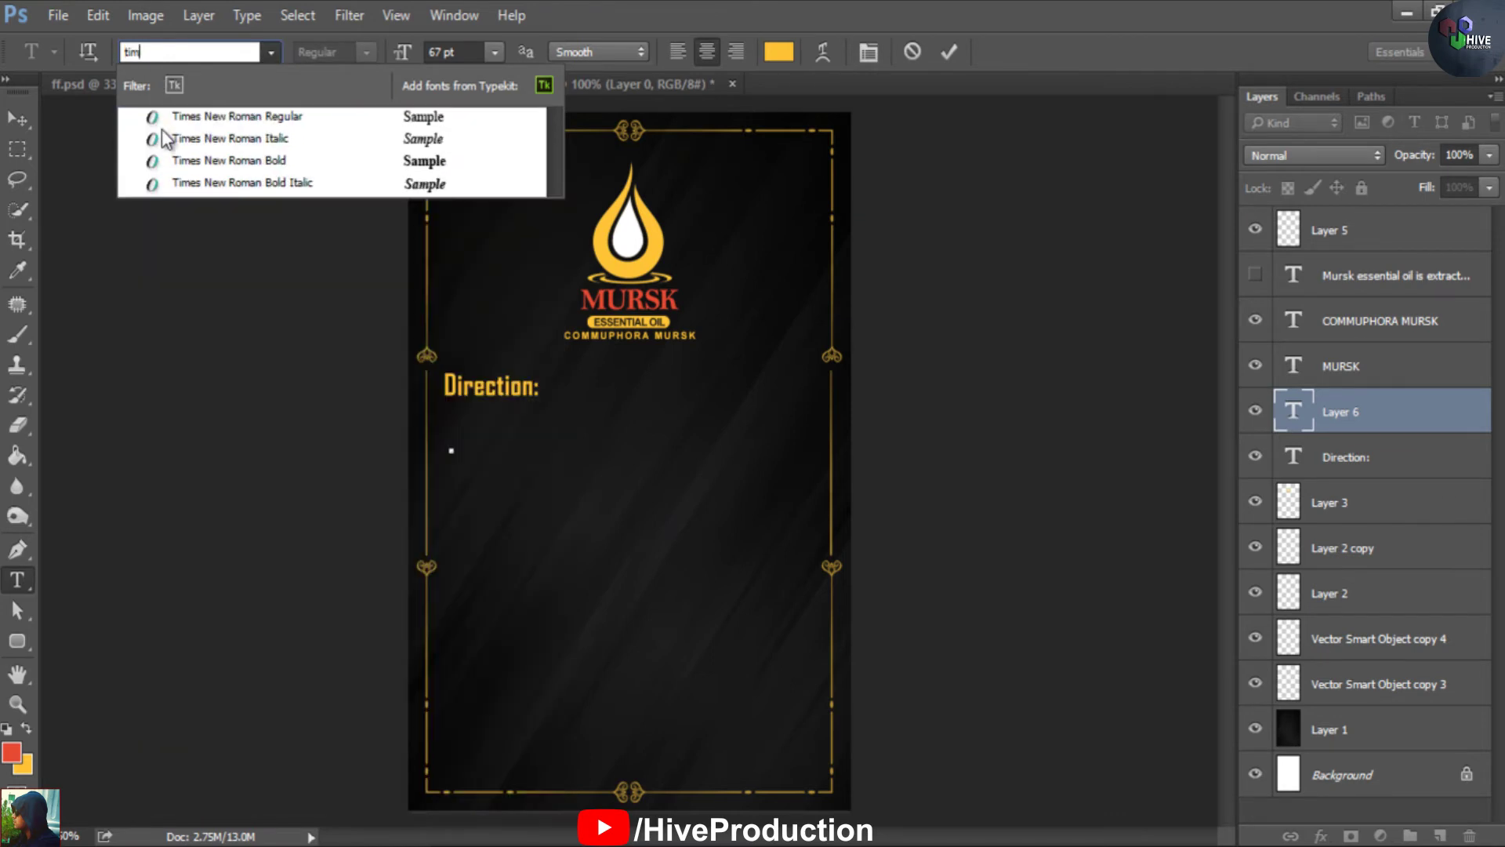
click(182, 117)
click(466, 54)
text(18)
key(Return)
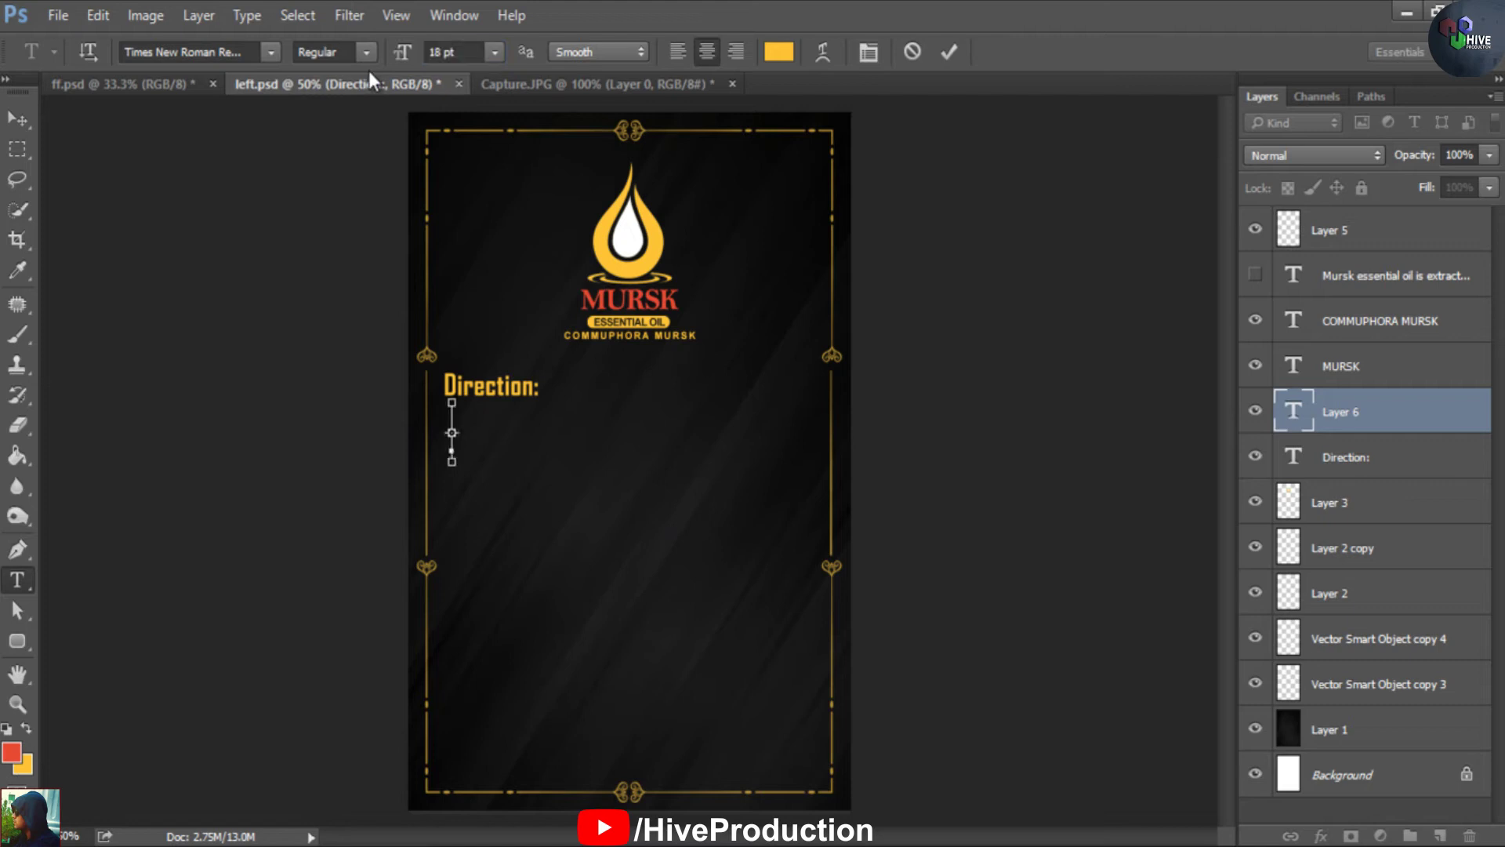
Paste the copied lorem ipsum paragraph and move it so its first line starts beneath the "Direction:" heading
key(ctrl+v)
drag(1049, 600, 1286, 584)
drag(400, 493, 954, 518)
drag(465, 524, 741, 500)
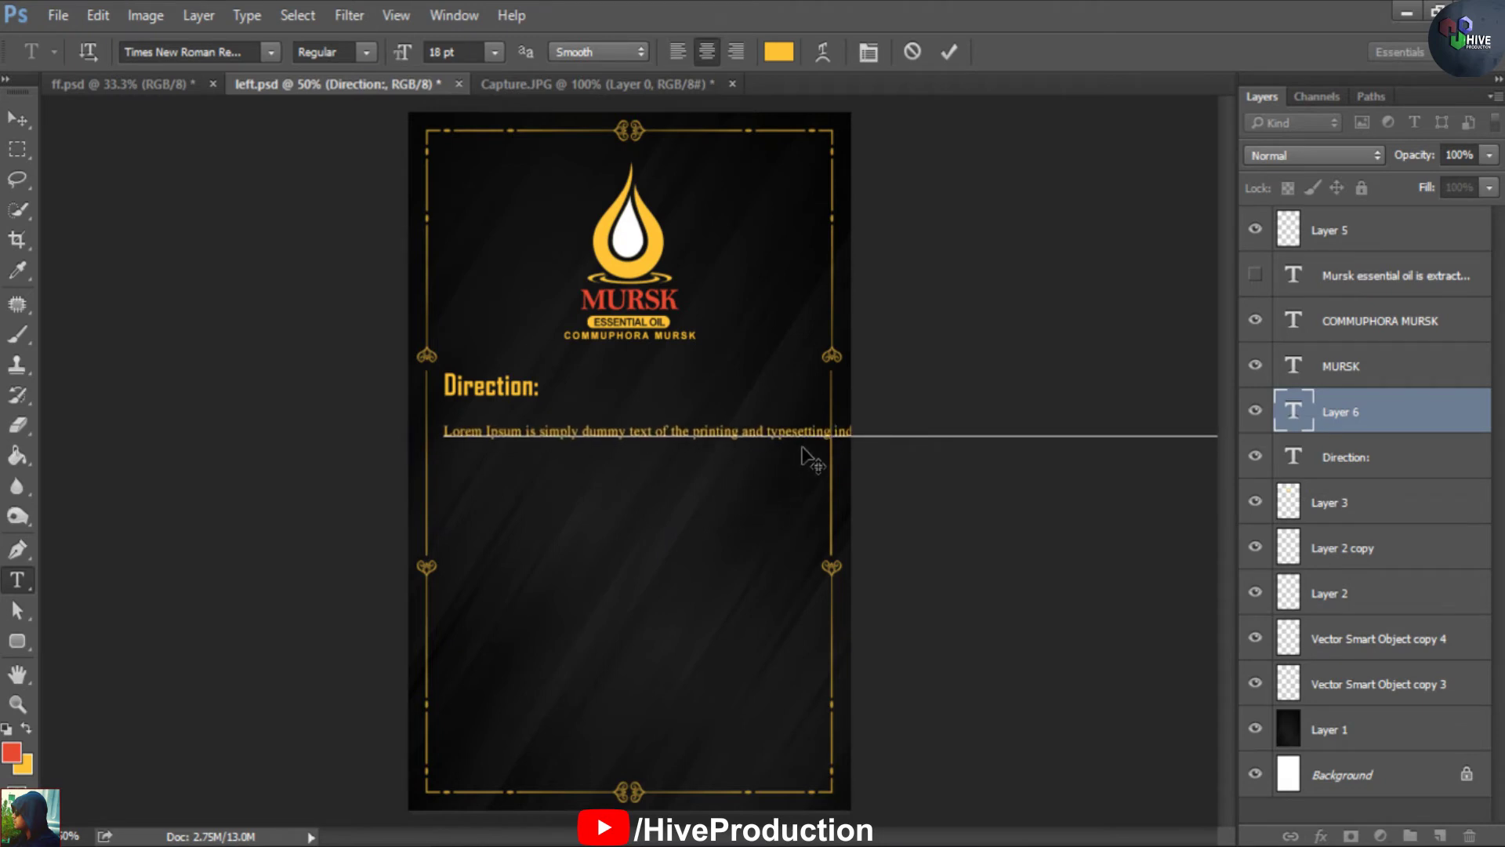
drag(796, 459, 791, 461)
Try breaking the pasted paragraph before "industry" and left-aligning the second line
click(828, 433)
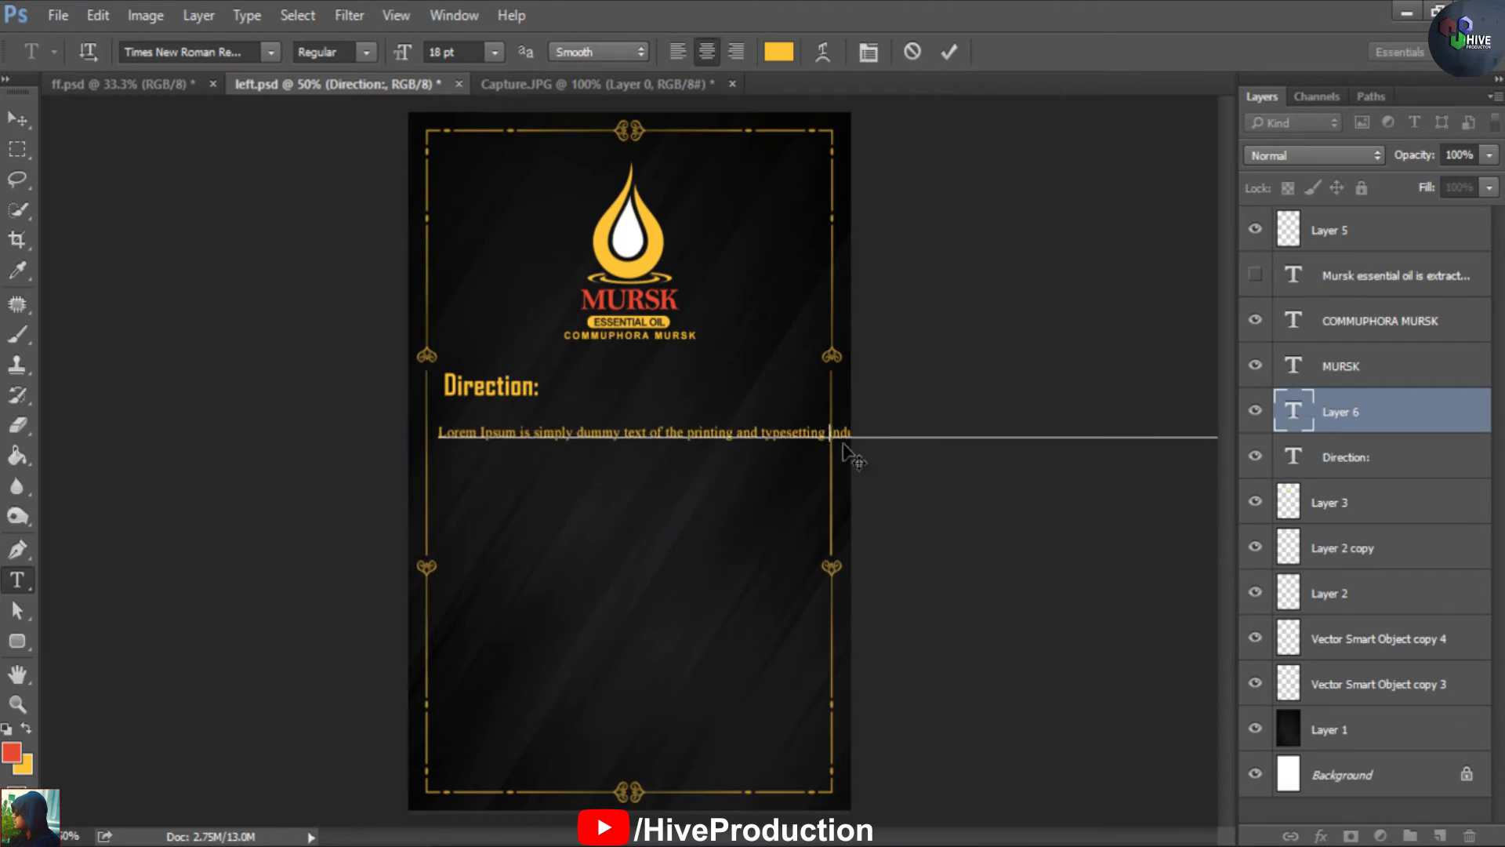
key(Return)
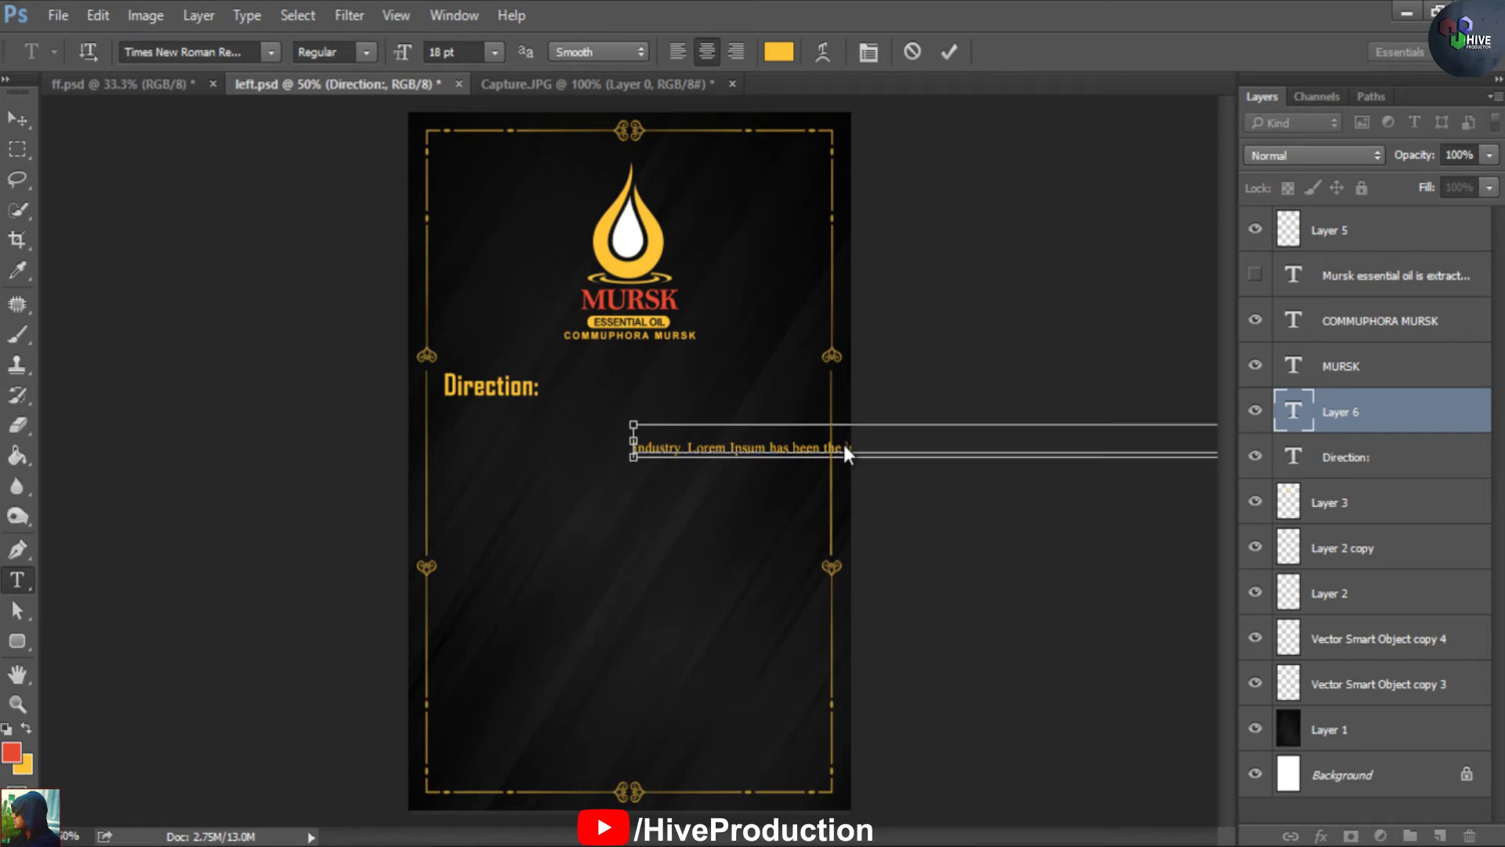
key(ctrl+a)
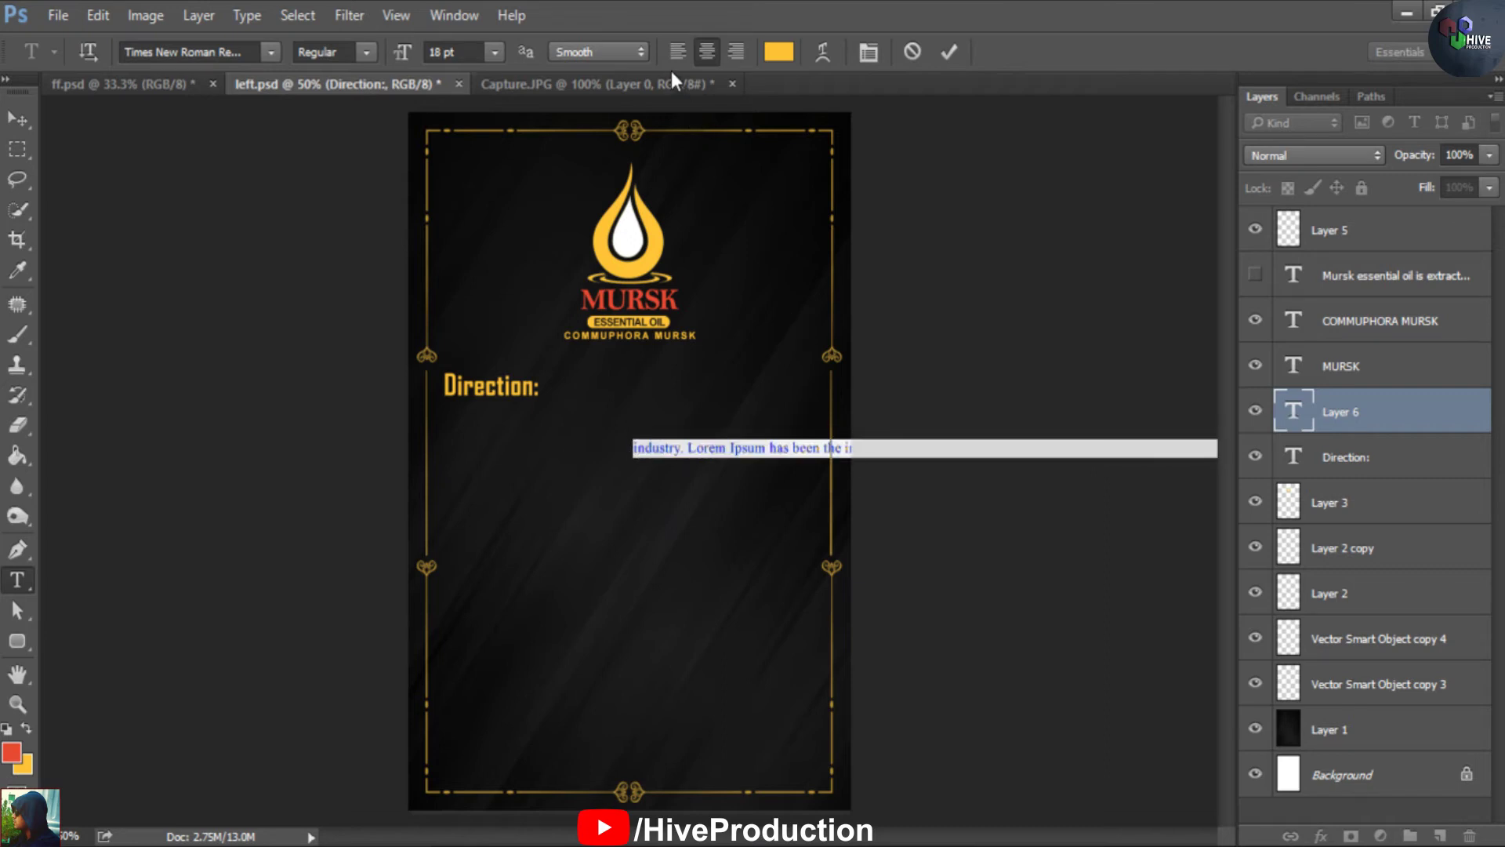
key(Delete)
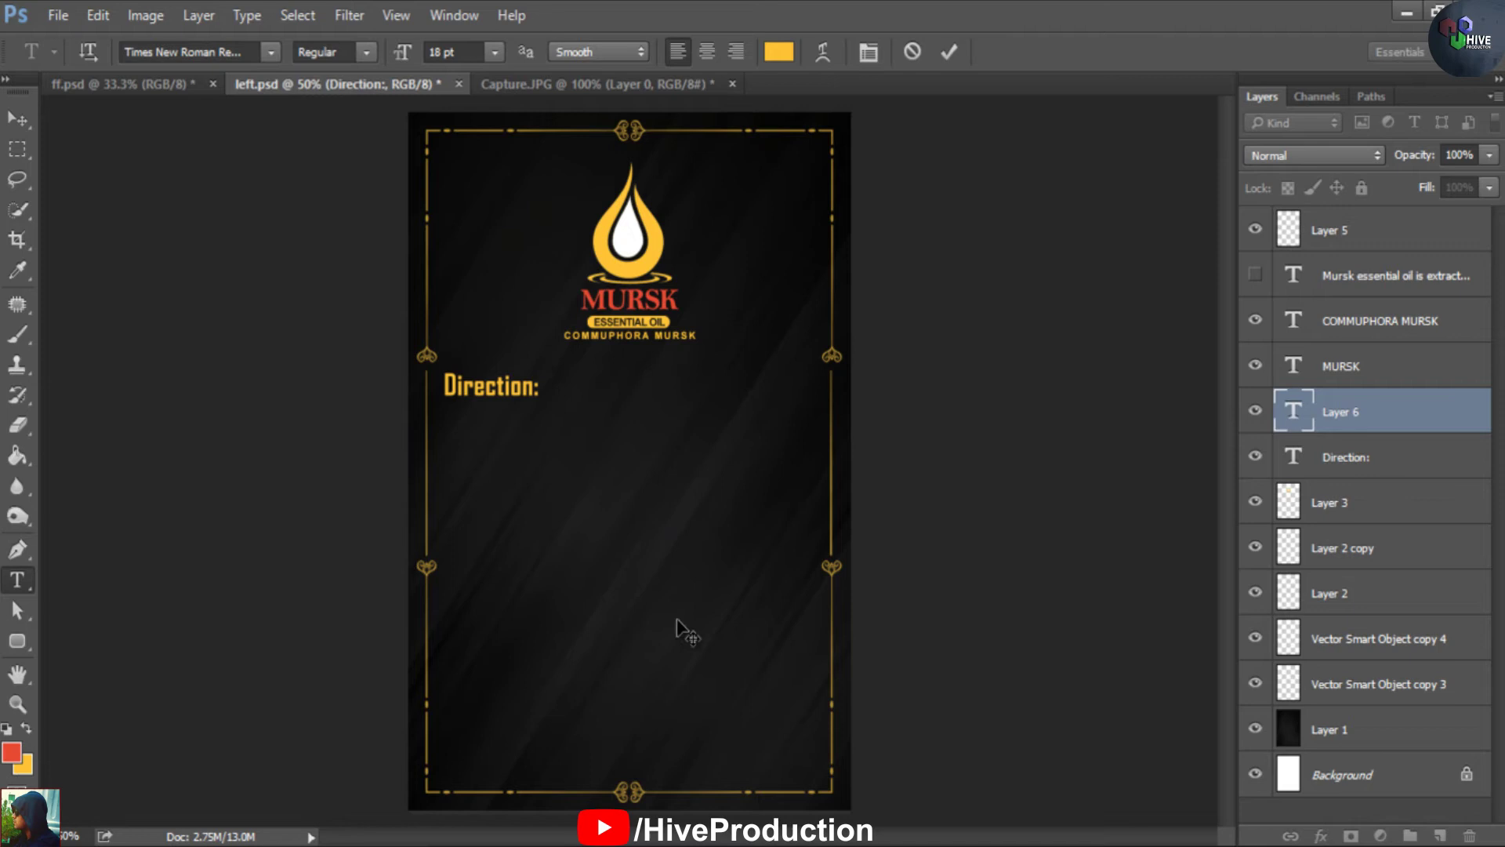
key(ctrl+z)
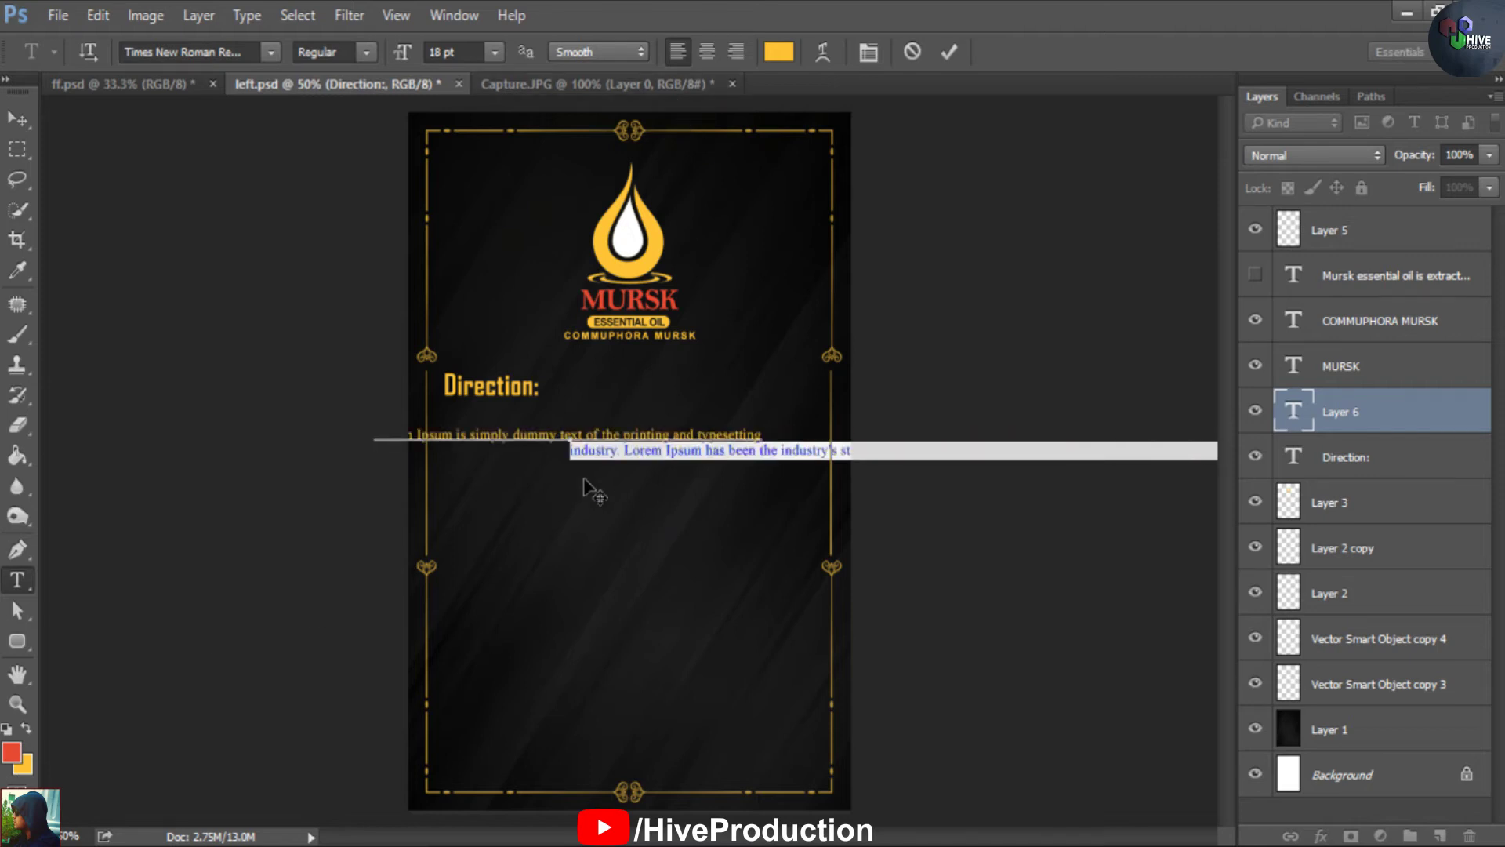
Remove the line break before "industry" to rejoin the paragraph into a single line
double_click(590, 451)
click(518, 452)
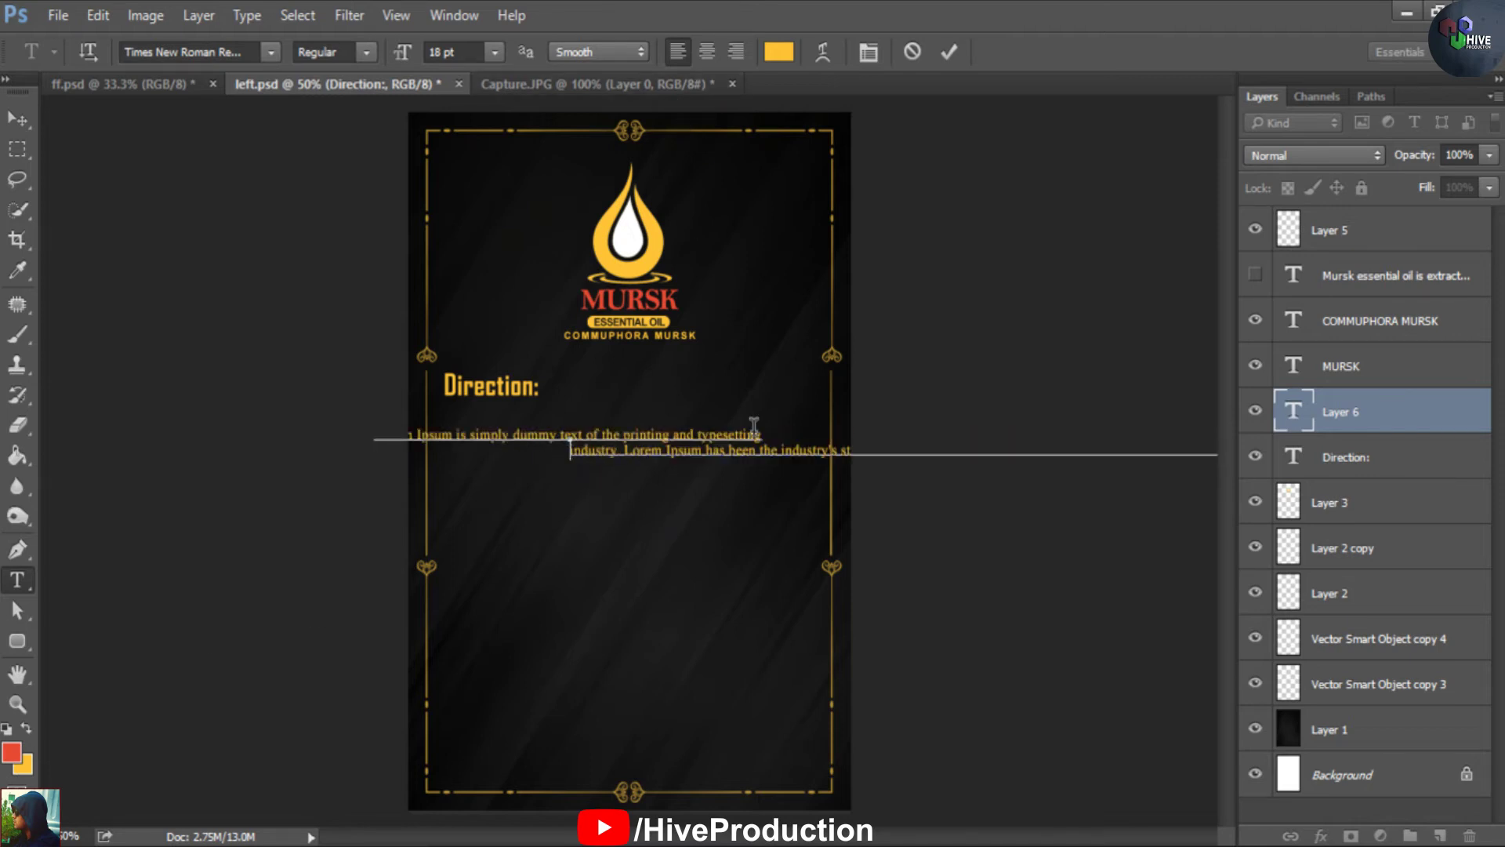
click(769, 432)
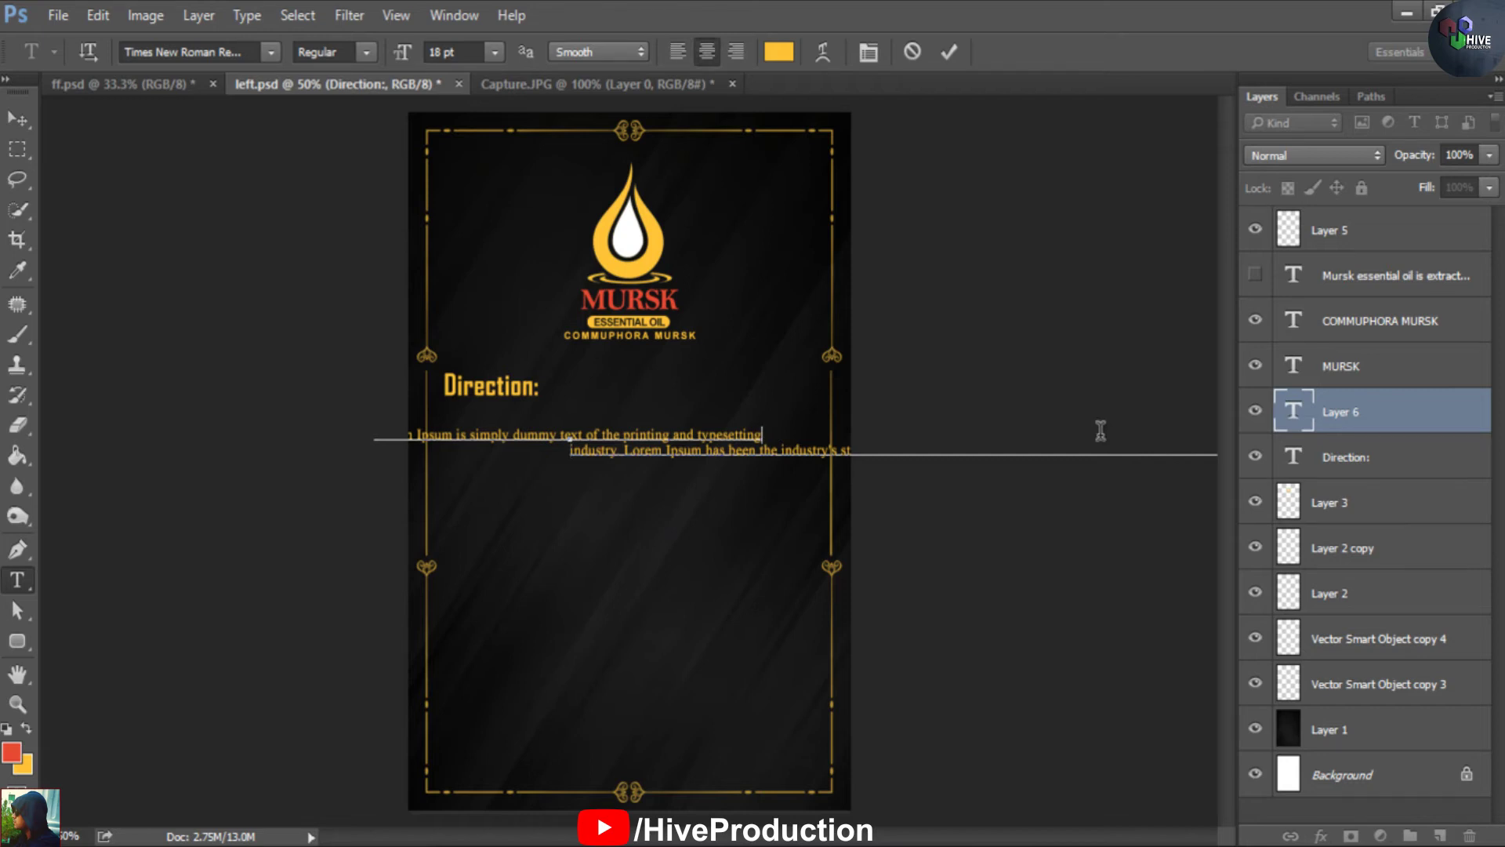
key(Down)
key(ctrl+Left)
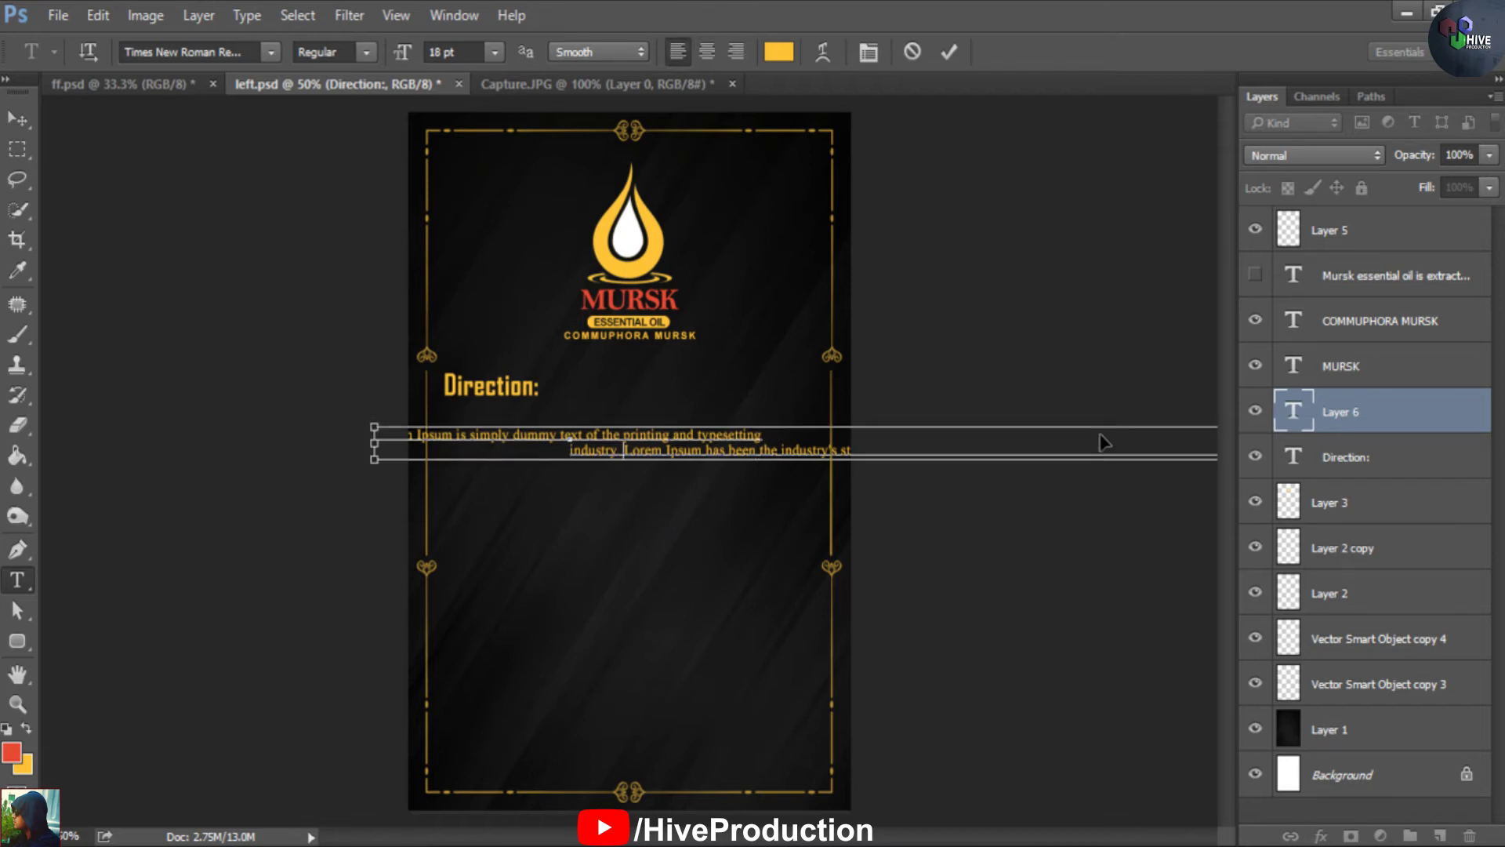
key(ctrl+Left)
key(ctrl+Right)
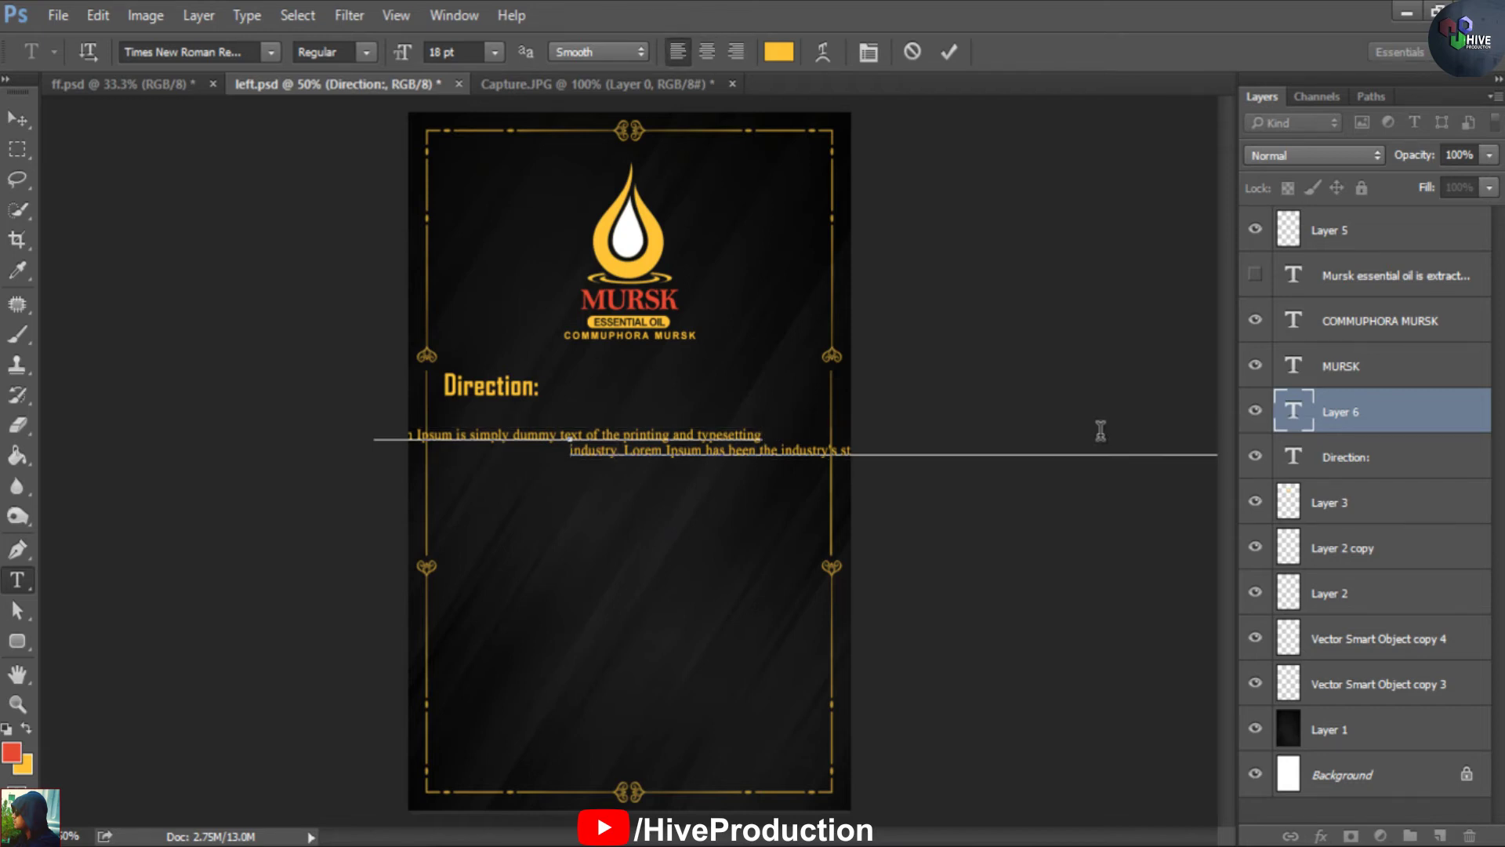
key(BackSpace)
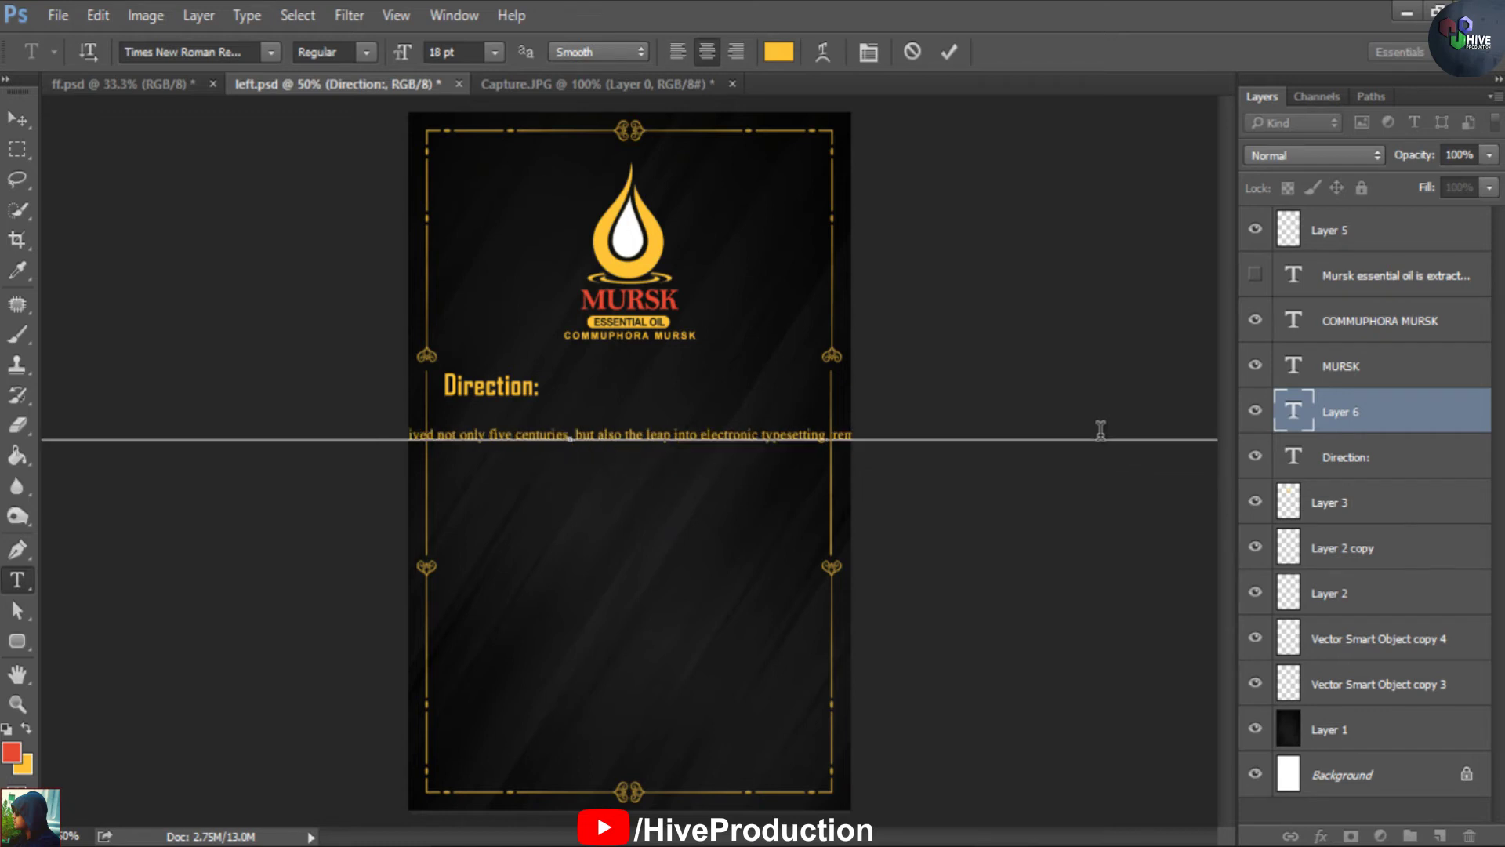
Break the paragraph after "typesetting", left-align both lines and move the text directly under the "Direction:" heading inside the frame
key(Return)
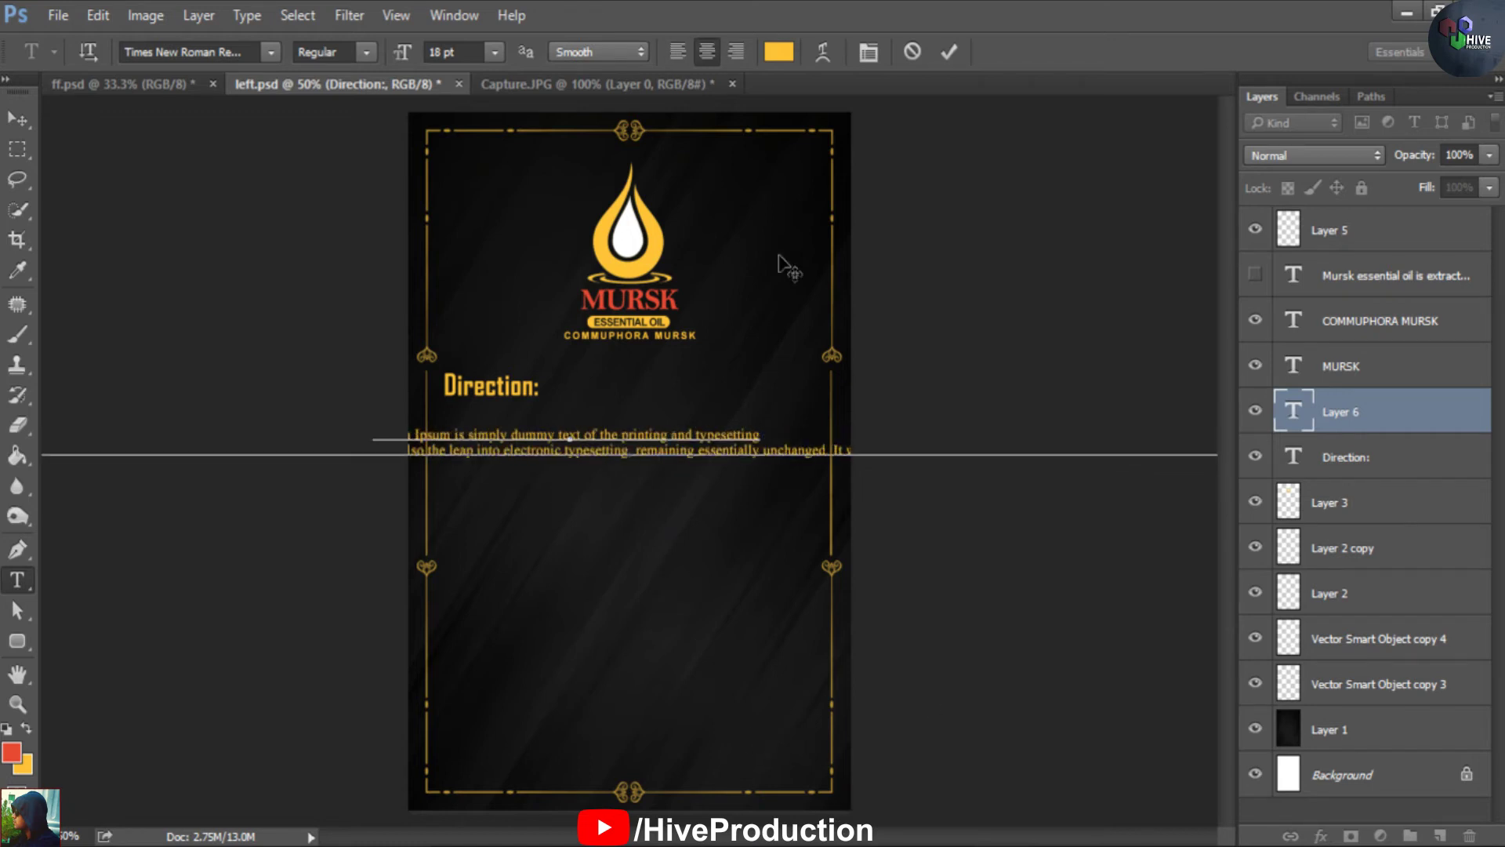
key(shift+Up)
key(ctrl+shift+Down)
key(ctrl+shift+Down)
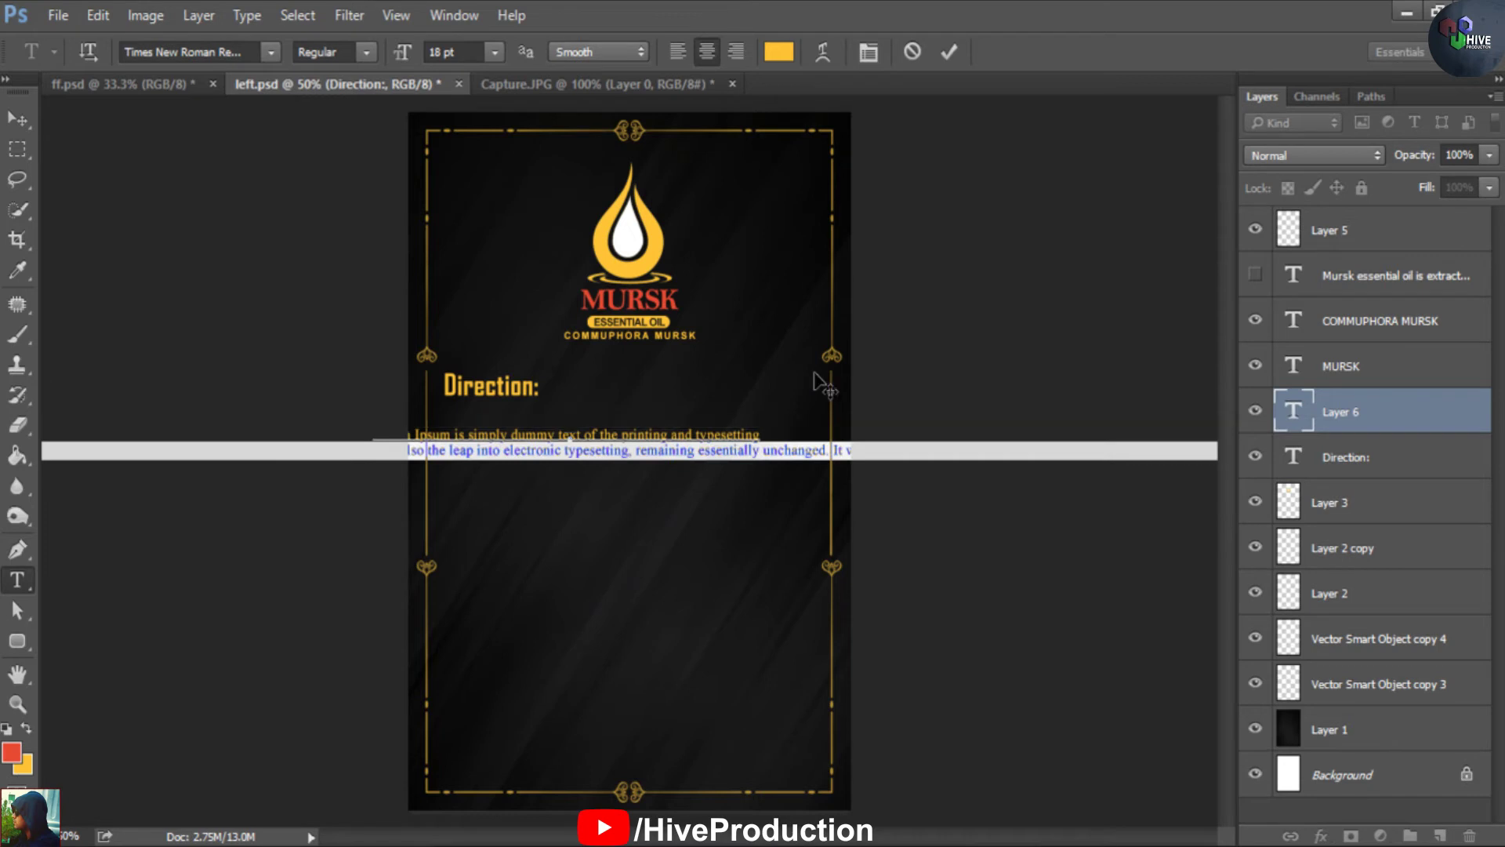
key(Up)
key(ctrl+shift+Down)
key(ctrl+shift+Down)
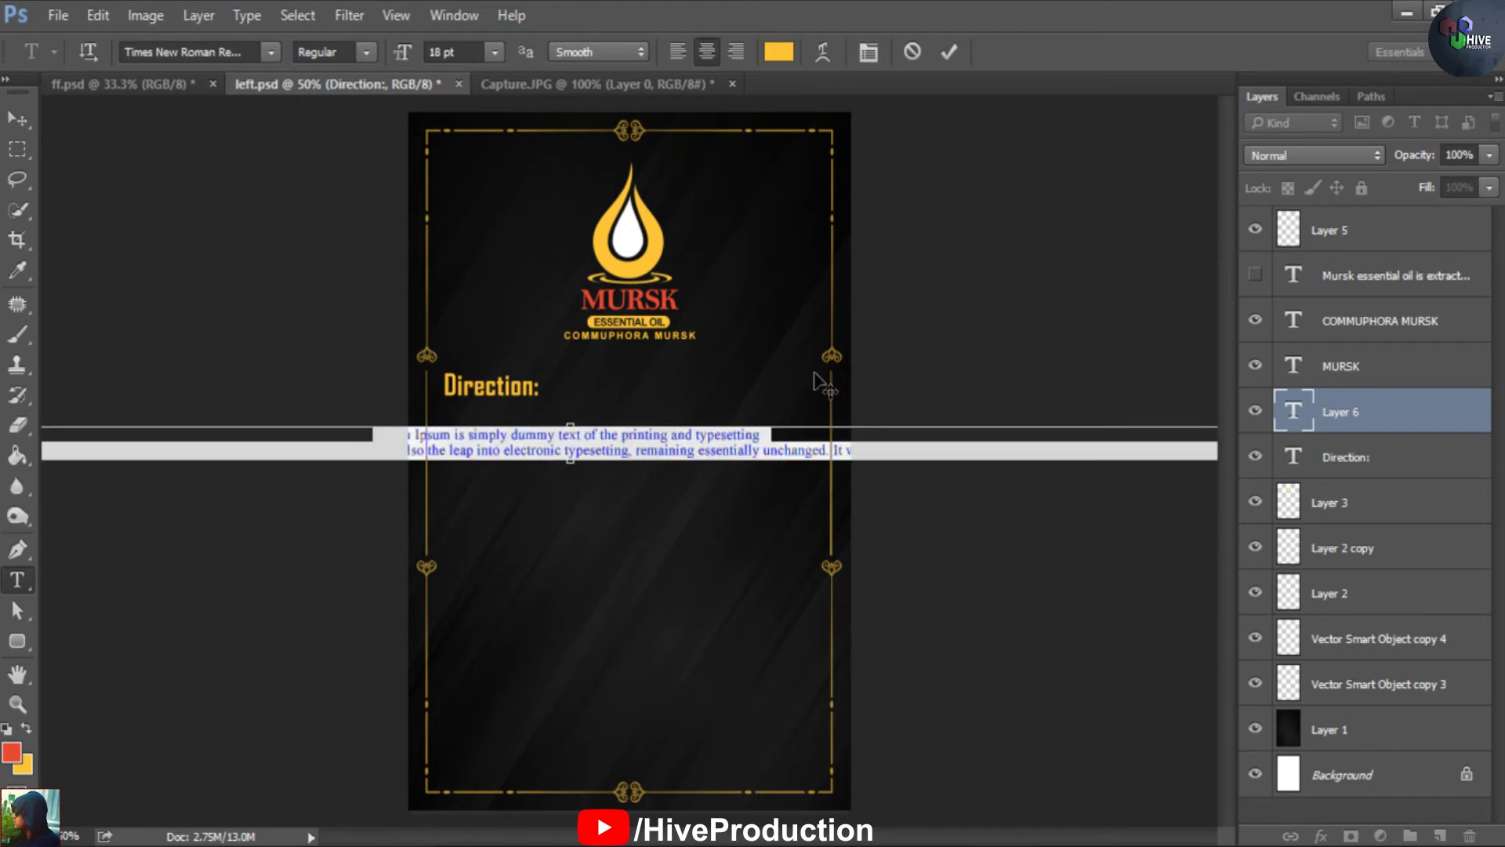
click(672, 57)
drag(699, 622, 566, 607)
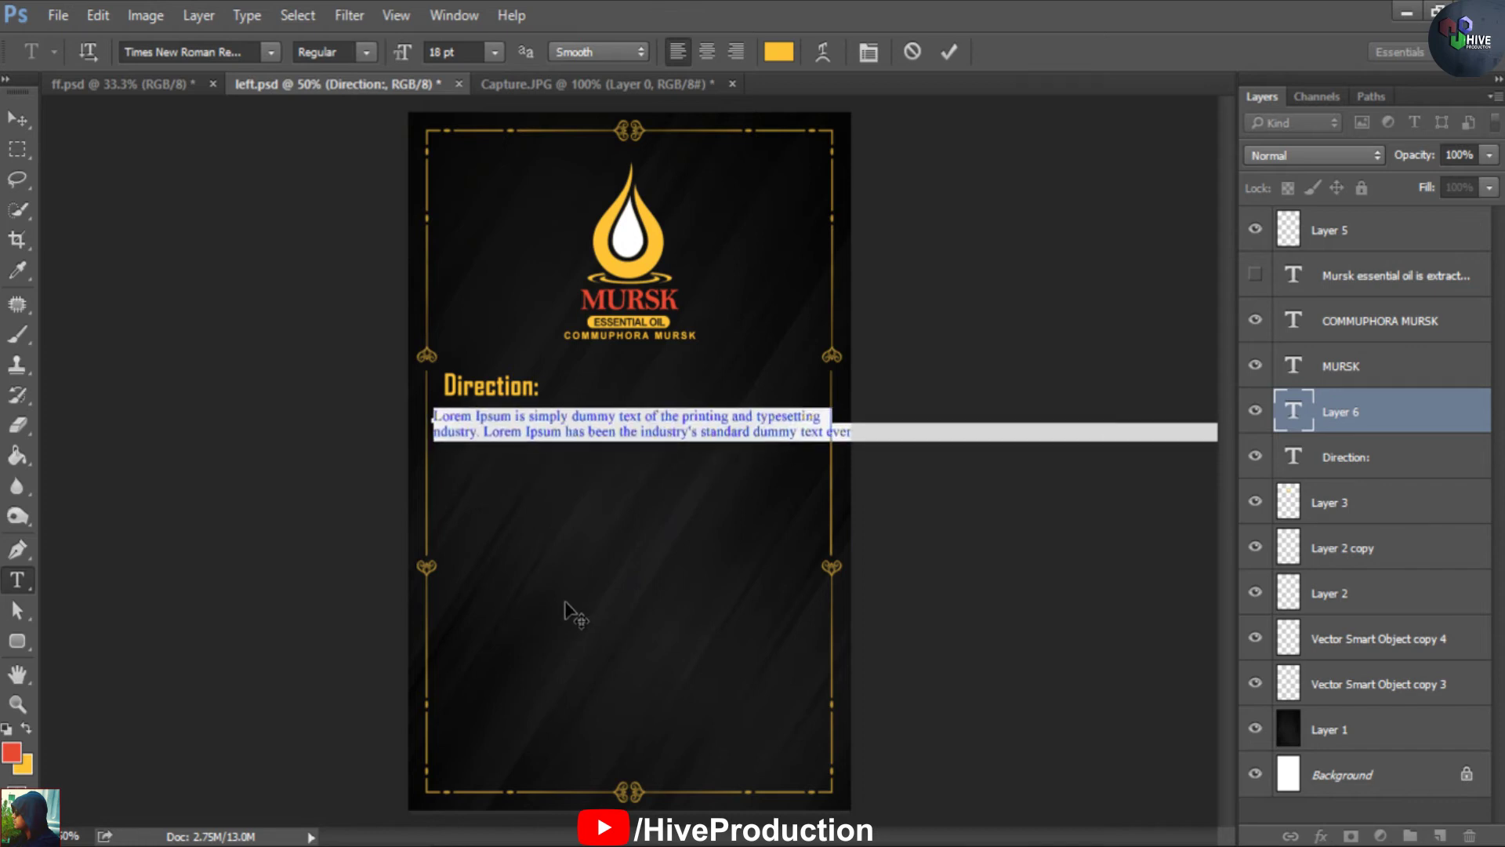
Break the paragraph after "dummy text" and after "galley of type" to fit the lines within the frame width
click(433, 436)
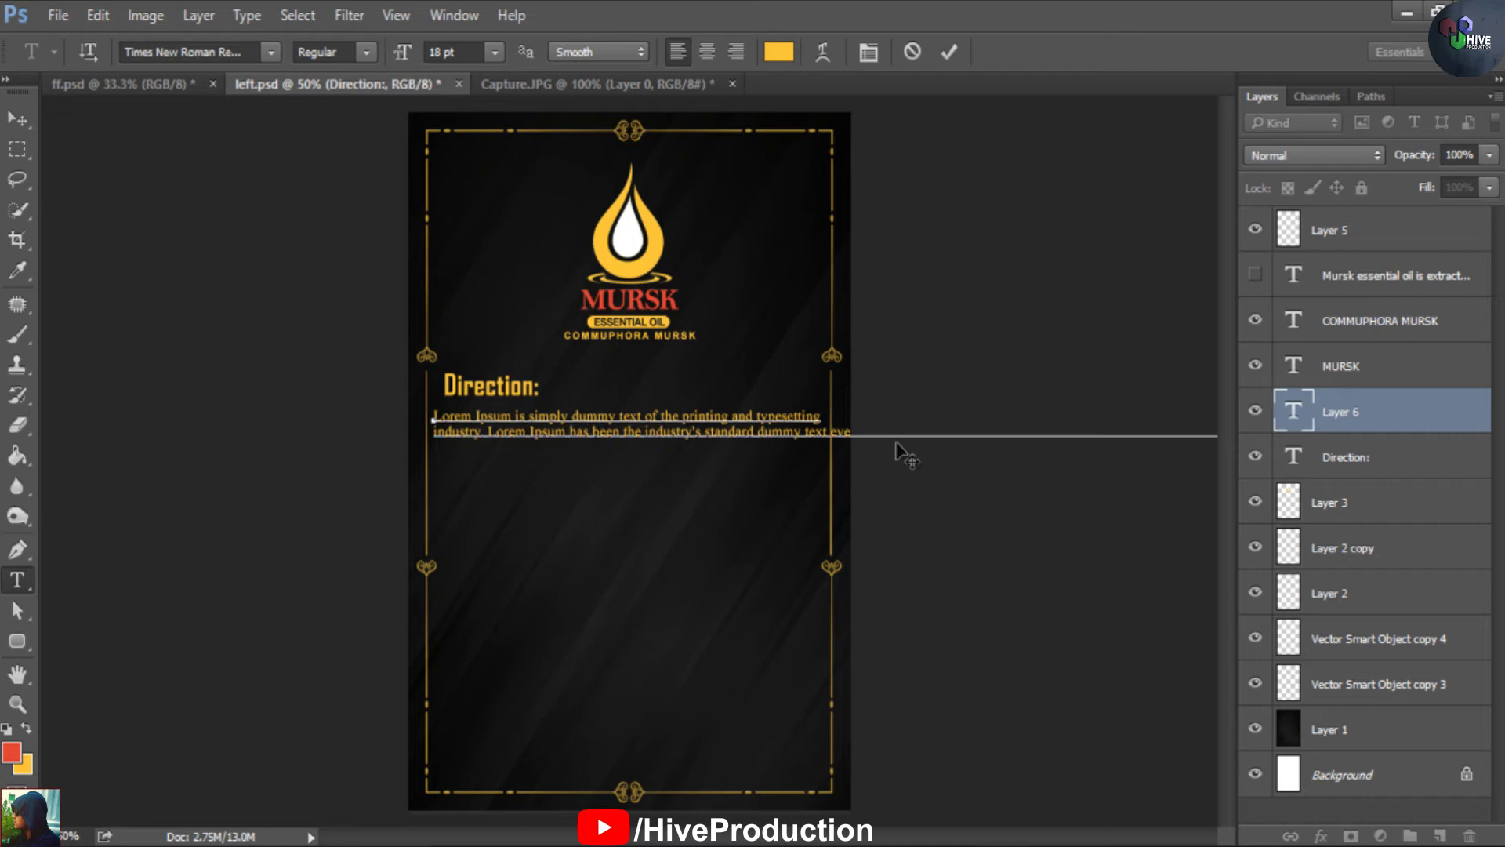
key(Return)
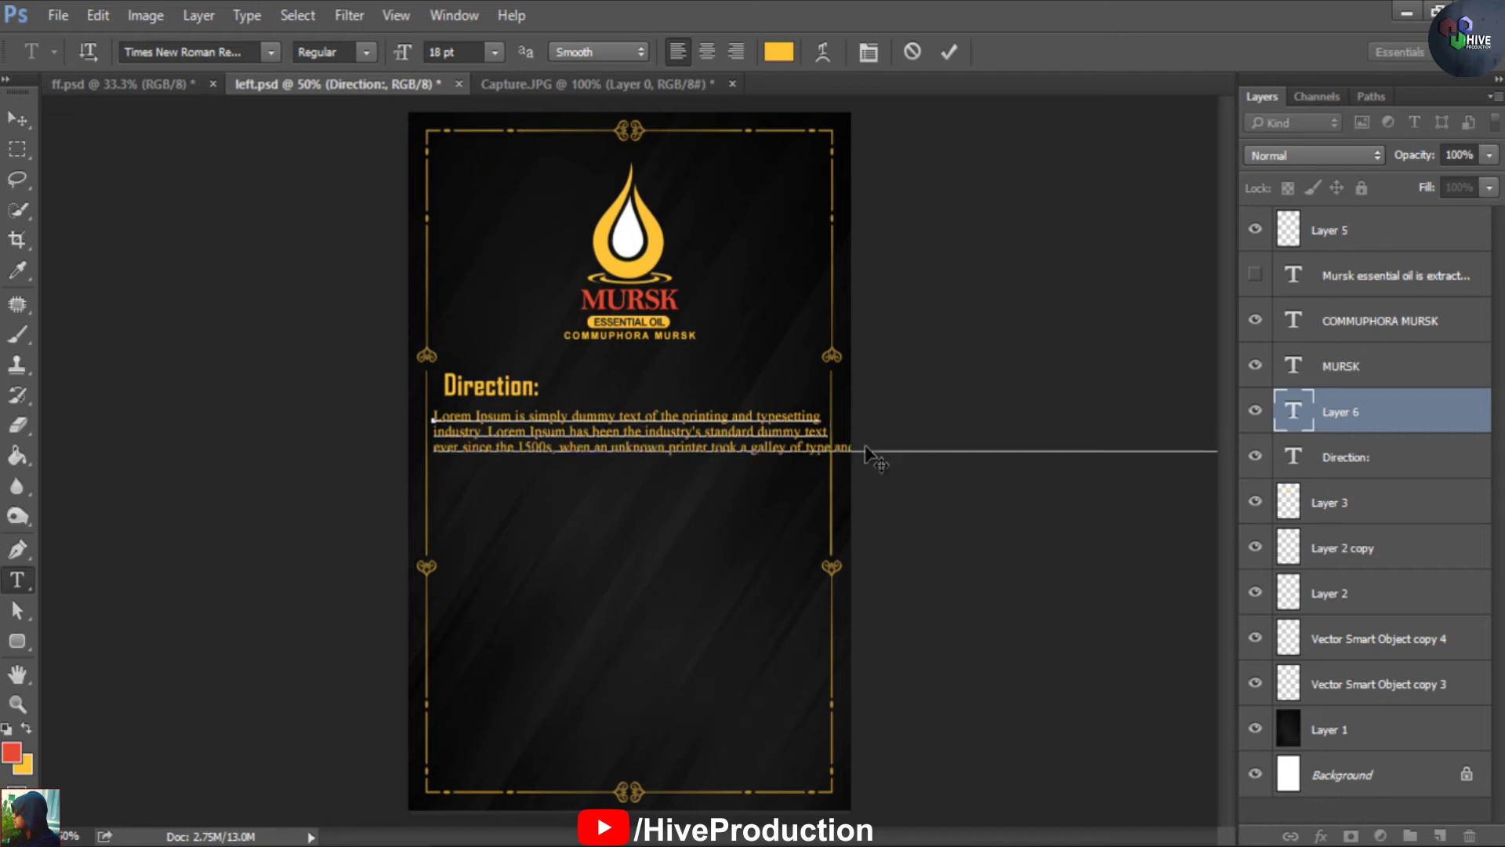
key(ctrl+Right)
key(ctrl+Right)
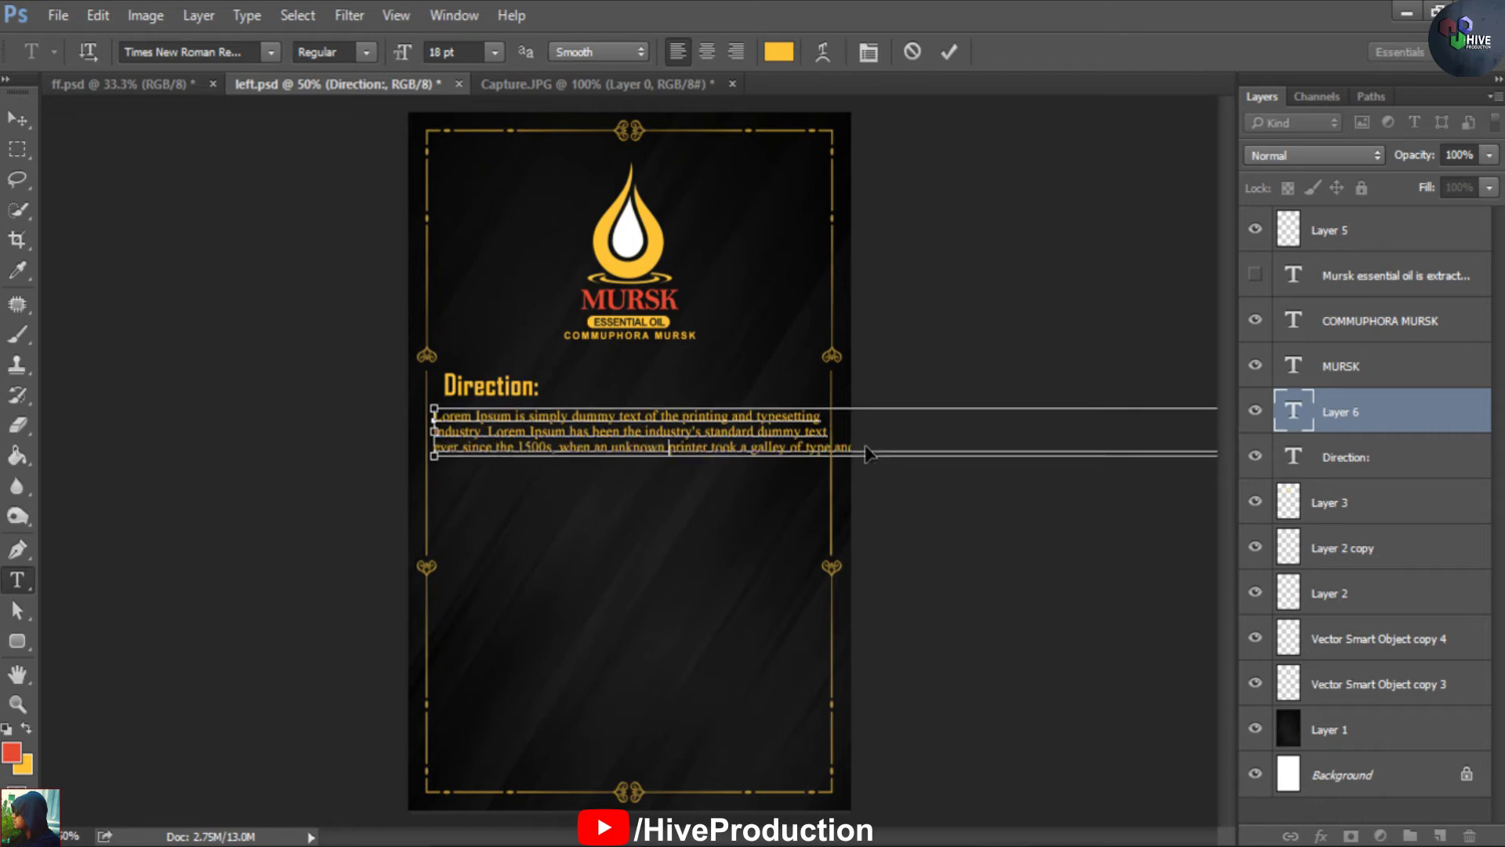
key(ctrl+Right)
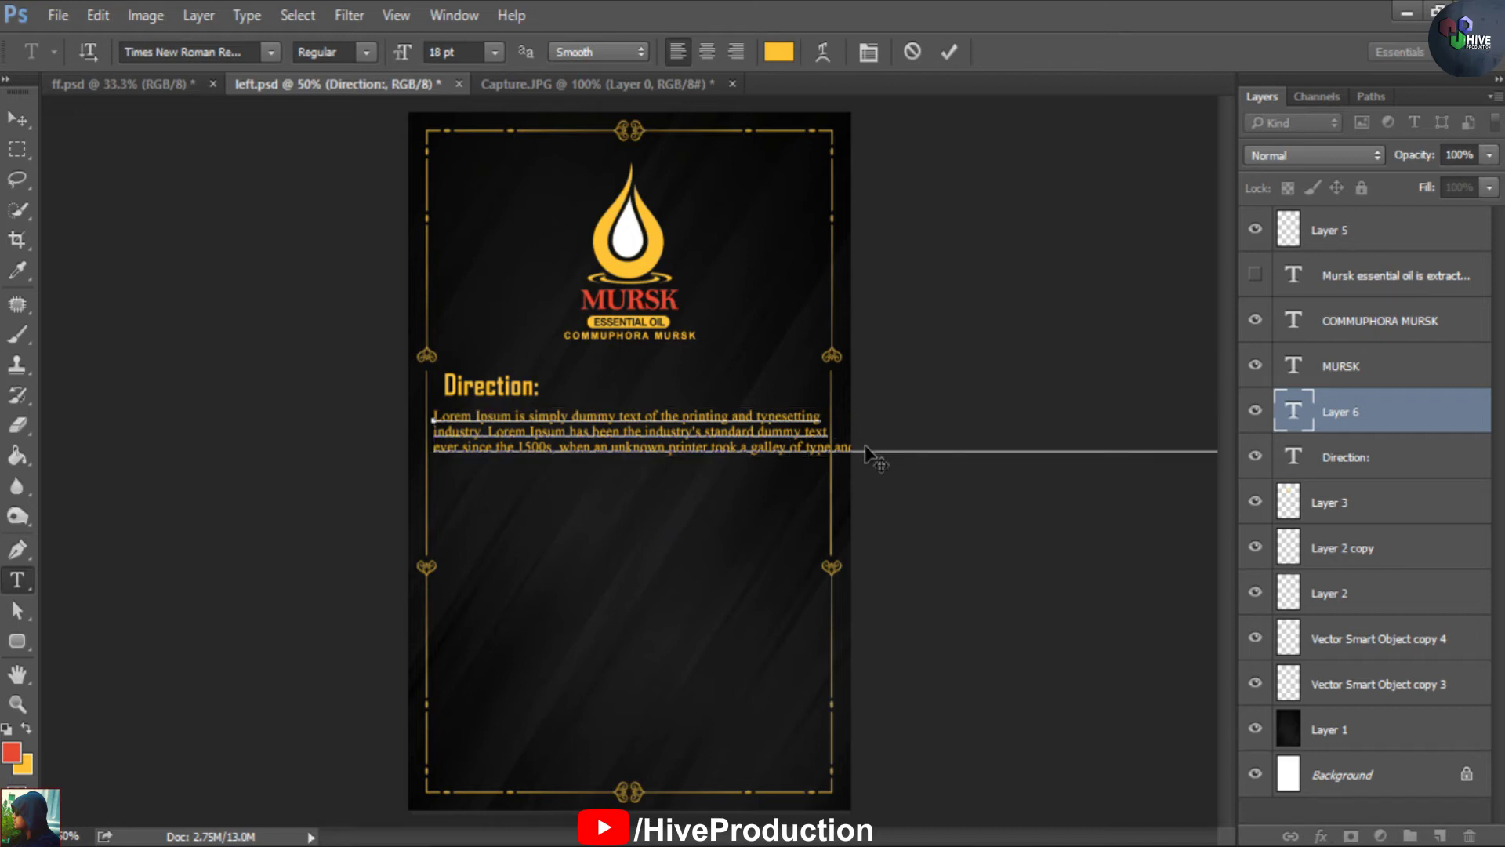
key(Return)
Break the paragraph after "survived not", after "electronic typesetting," and after "1960s" to keep these lines inside the frame
key(ctrl+Right)
key(ctrl+Right)
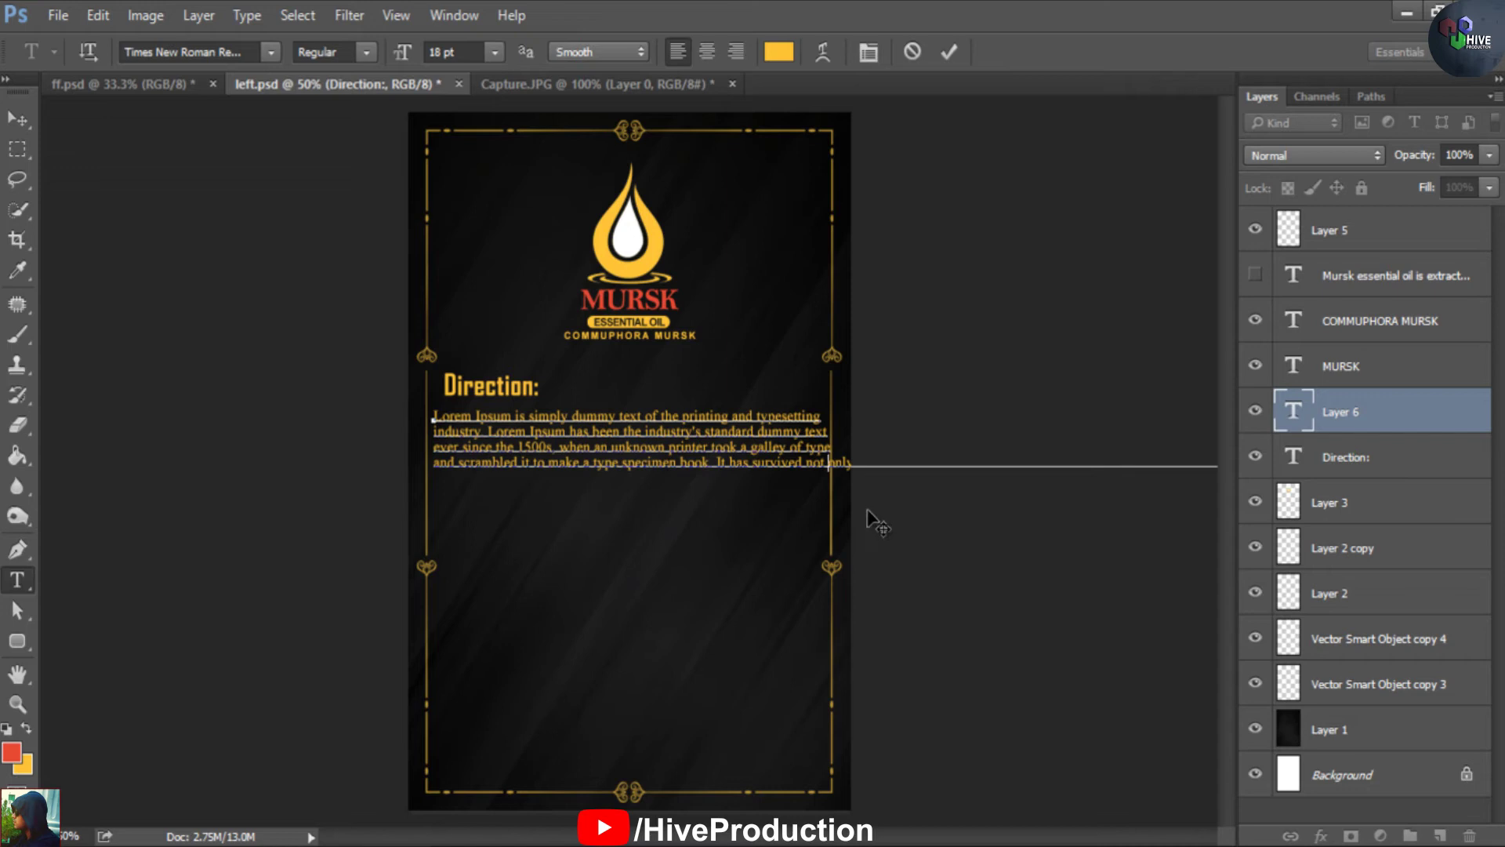
key(Return)
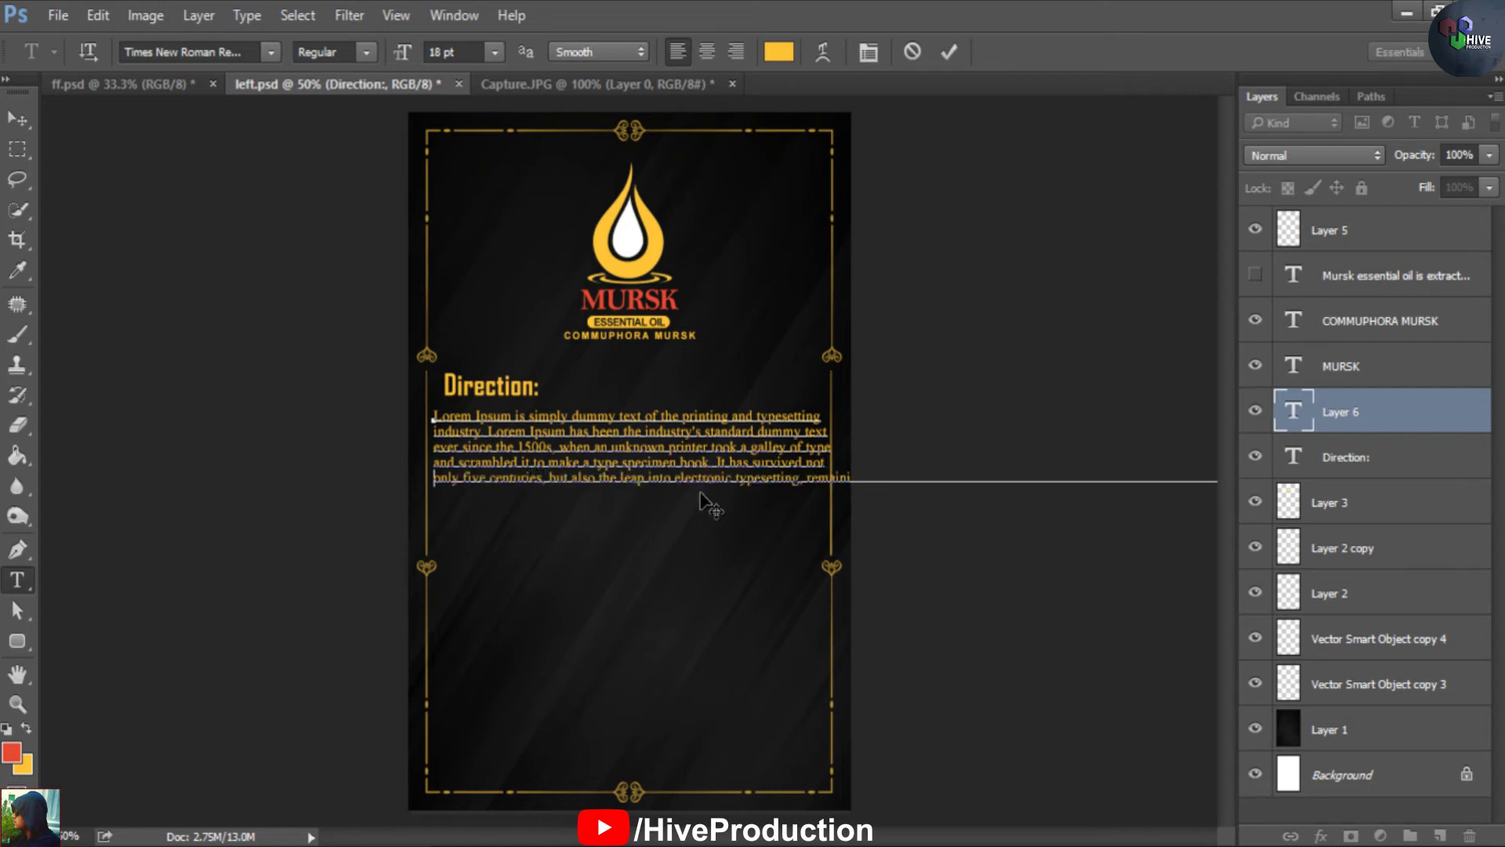
key(Return)
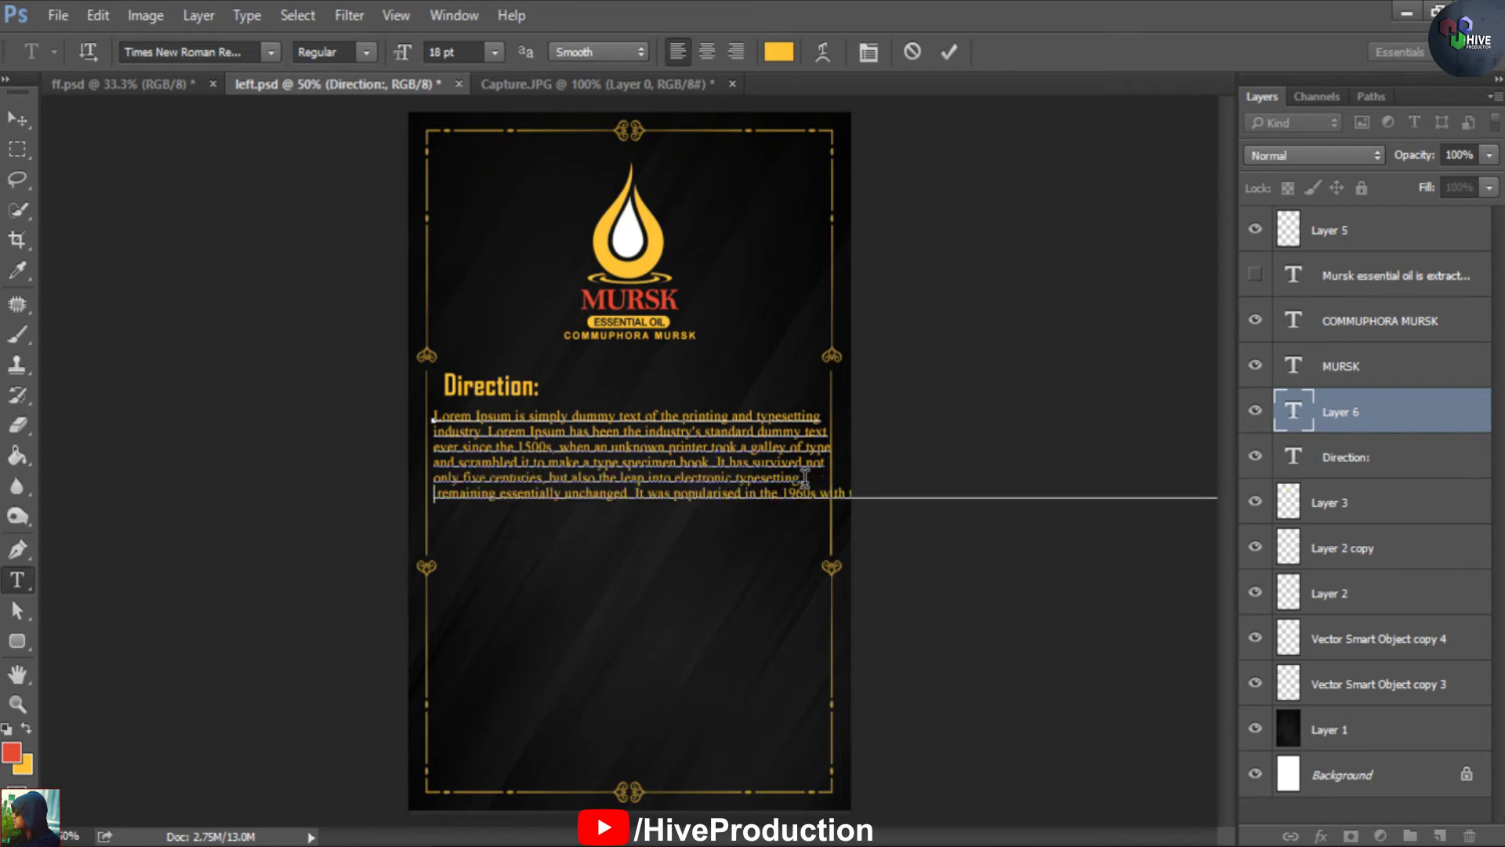
click(820, 498)
key(Return)
Break the text after "passages," and after "Aldus", and delete the leading space before "remaining"
click(836, 510)
key(Return)
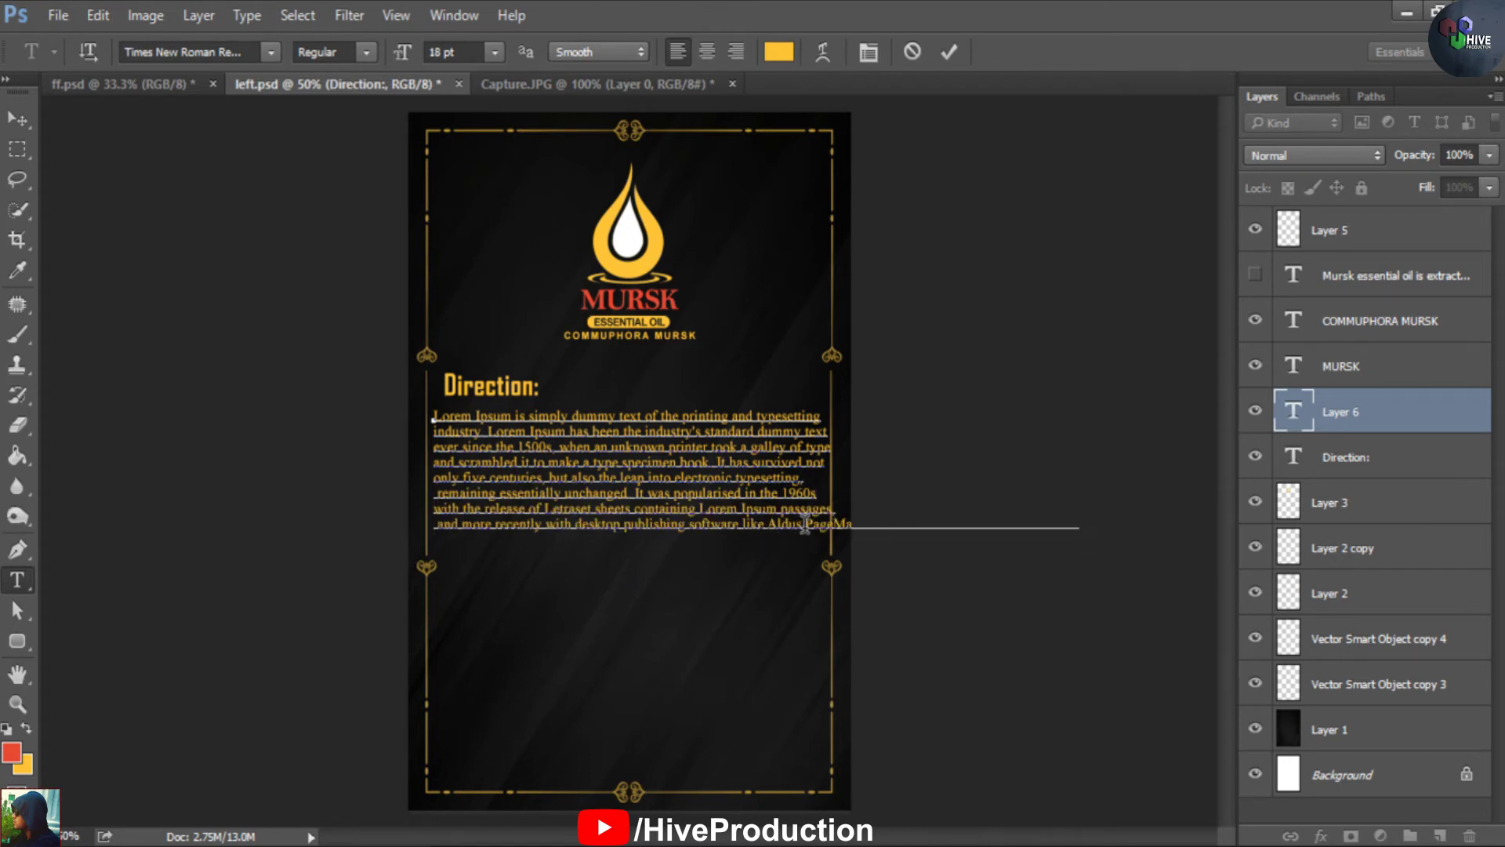
click(805, 523)
key(Return)
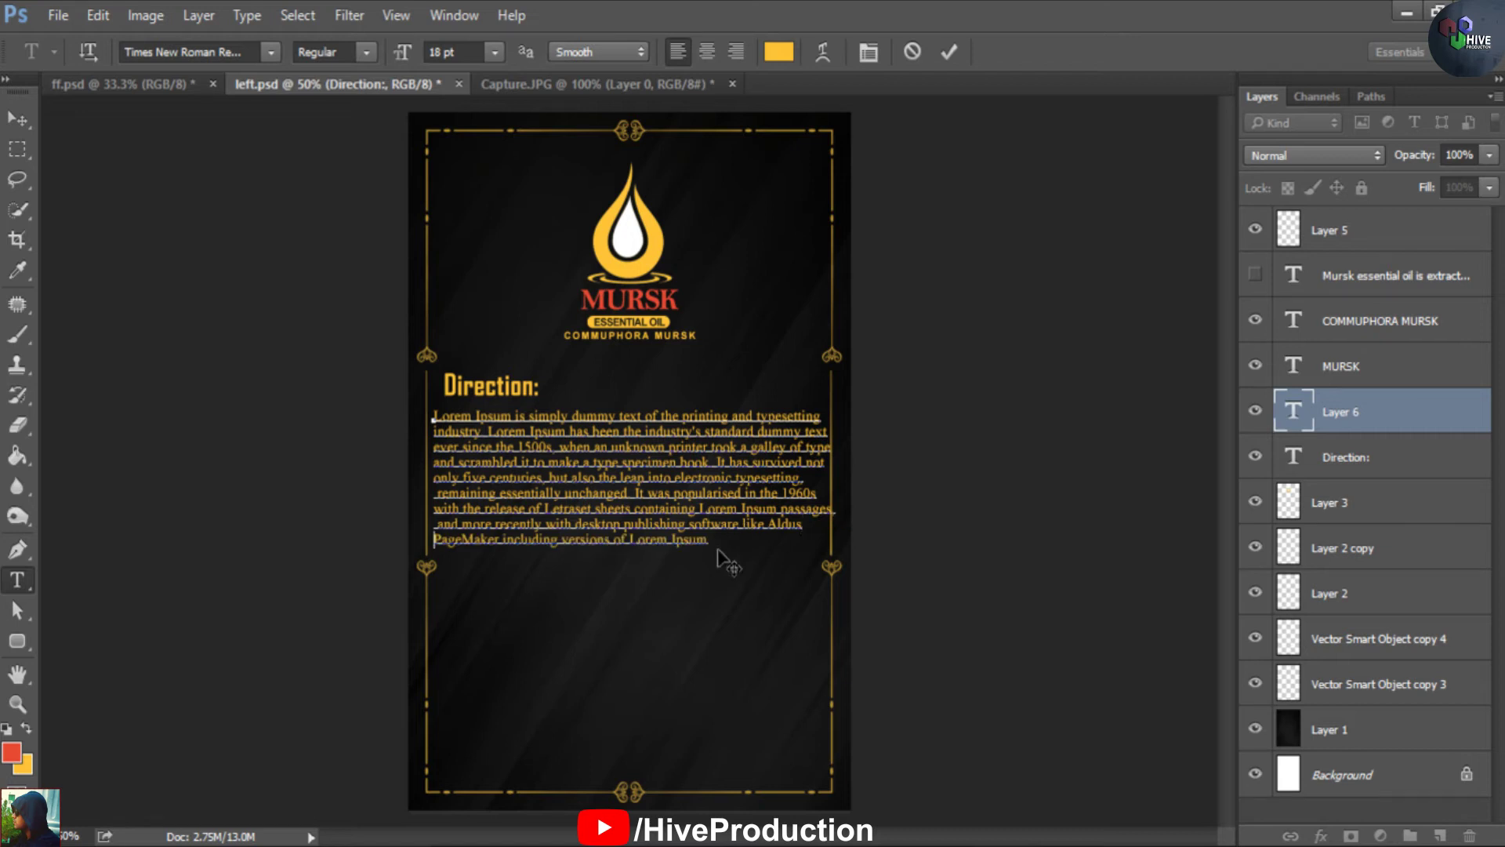
click(436, 491)
key(Delete)
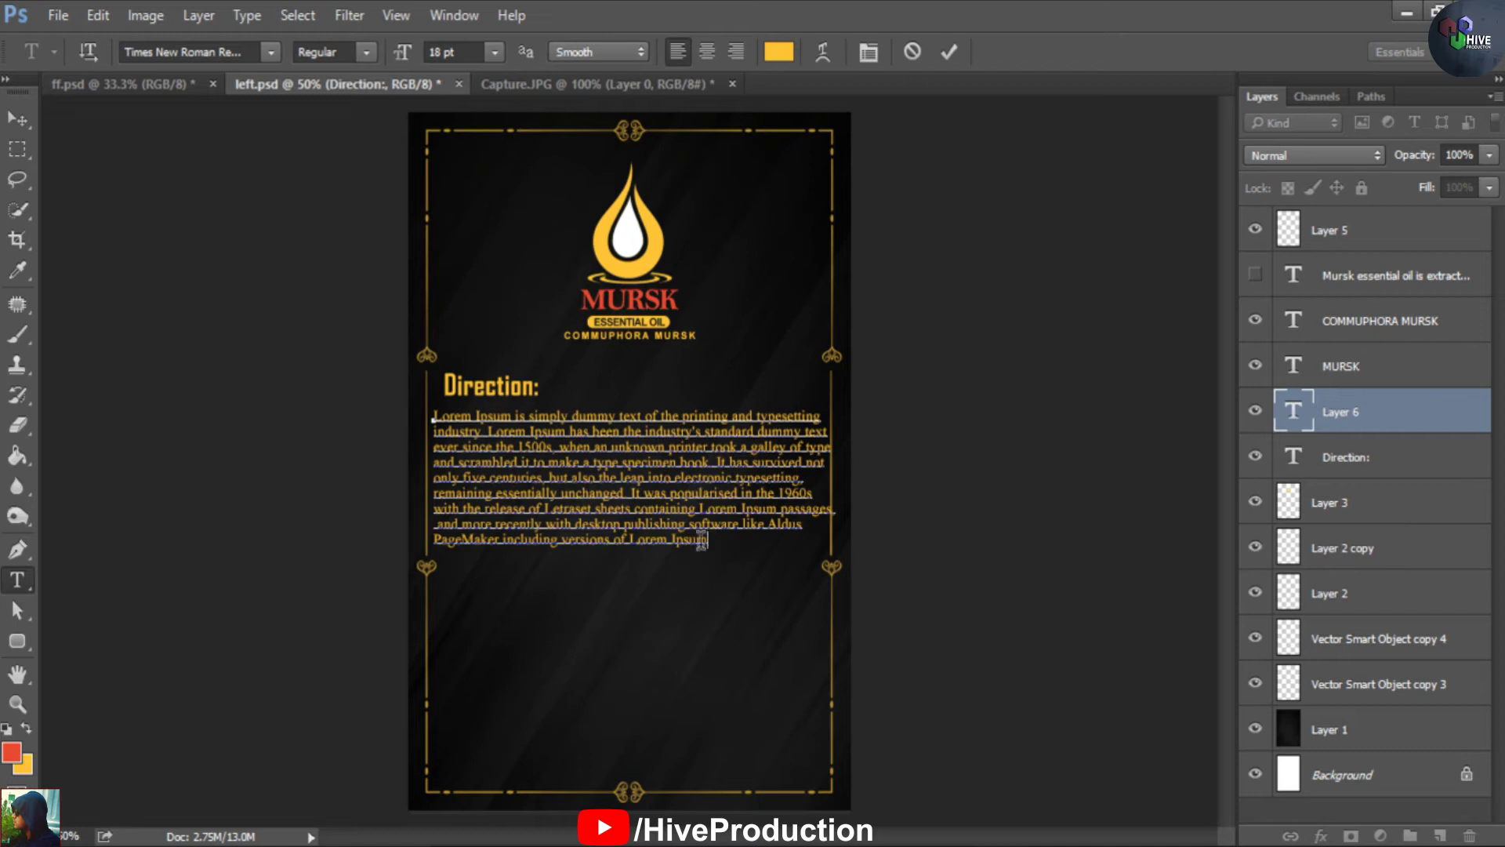
Set the font size of the whole lorem ipsum paragraph to 17 pt
key(ctrl+a)
click(427, 51)
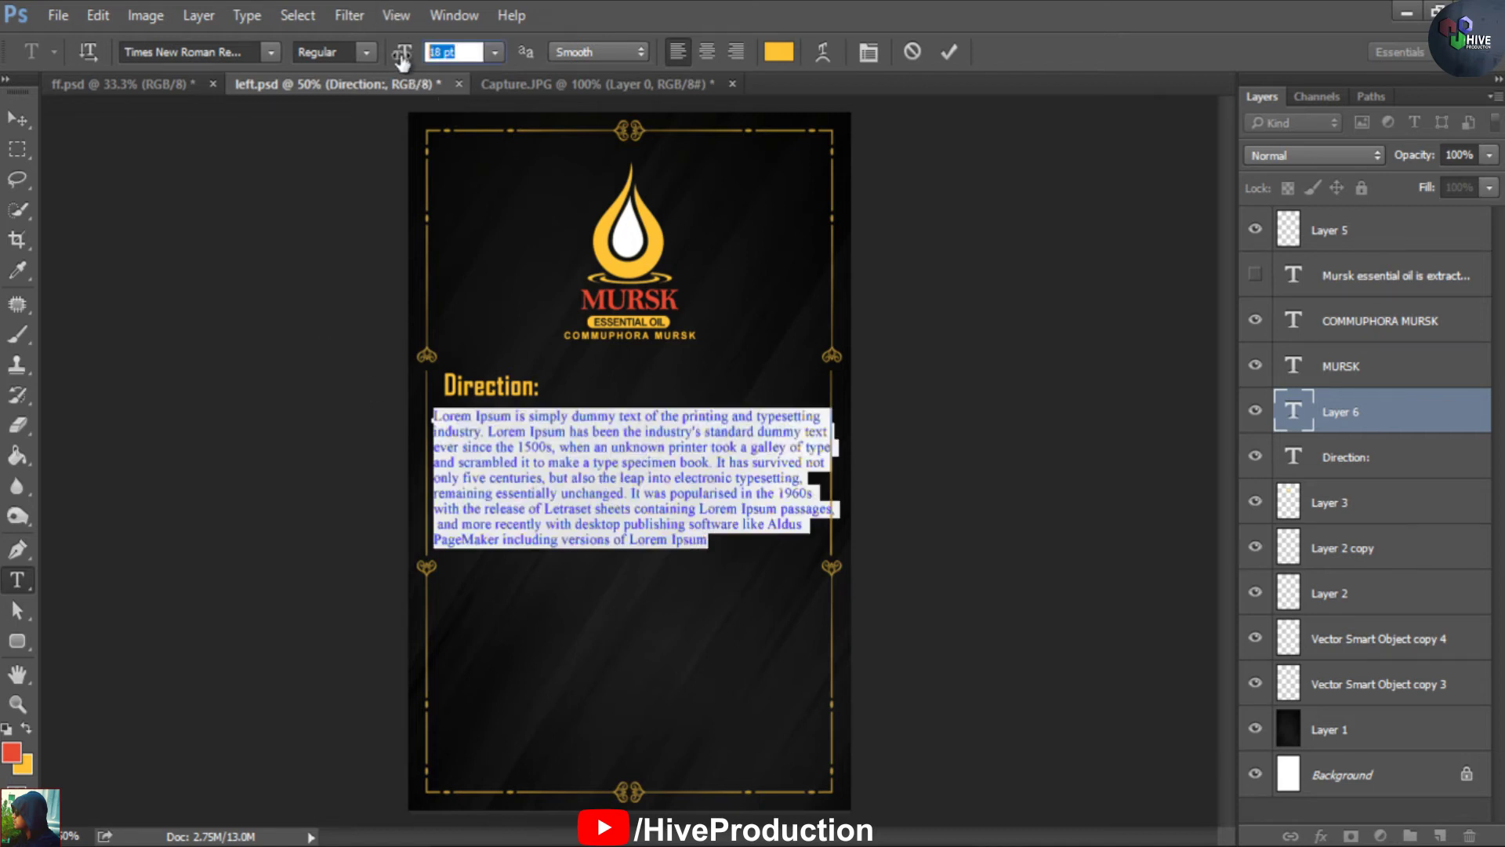
text(17)
key(Return)
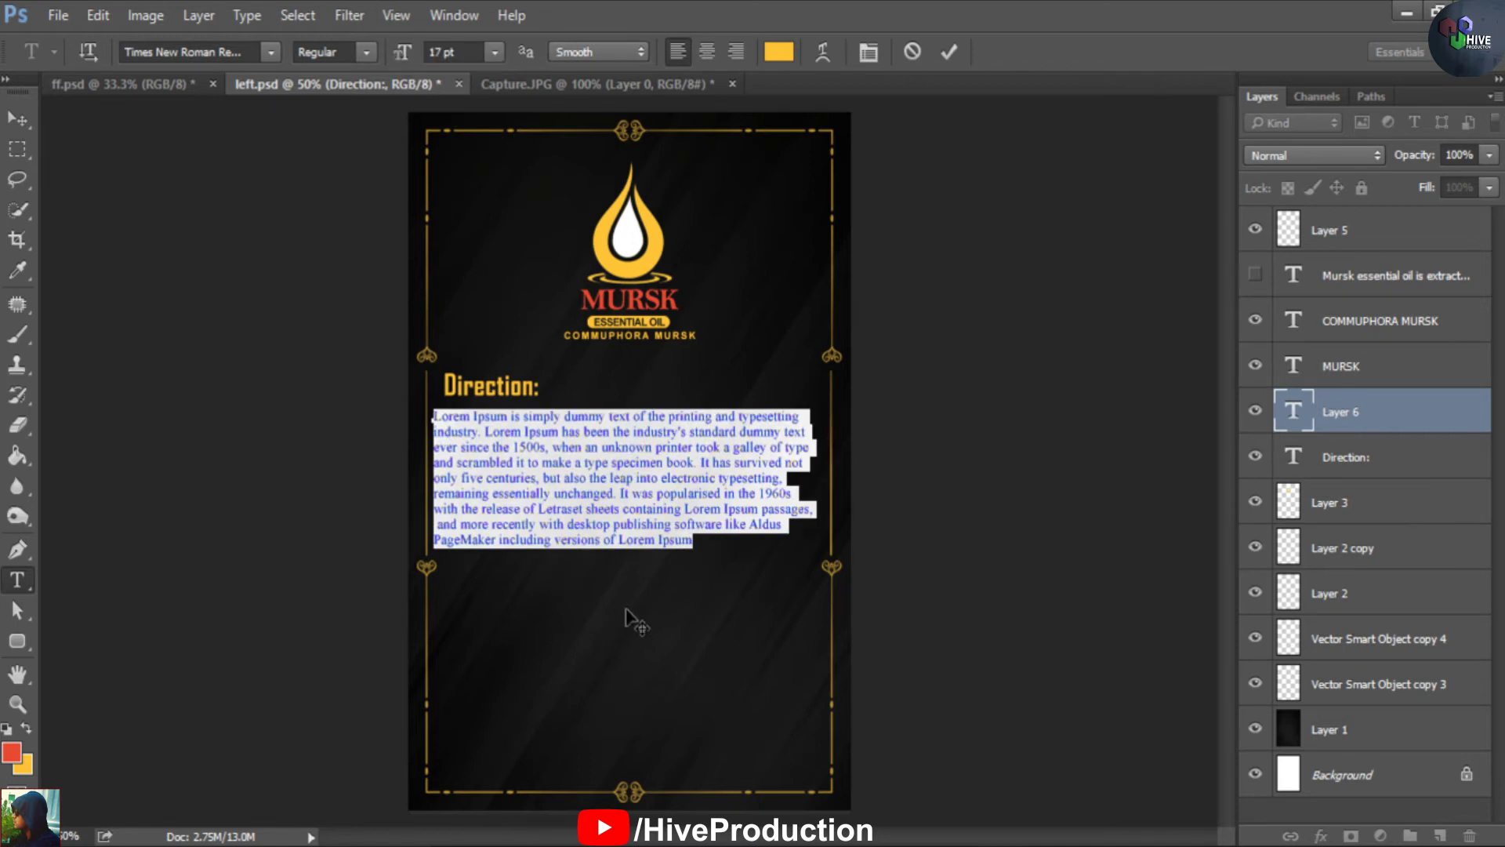
Delete the comma after "1500s" in the third line of the paragraph
click(557, 454)
key(BackSpace)
key(BackSpace)
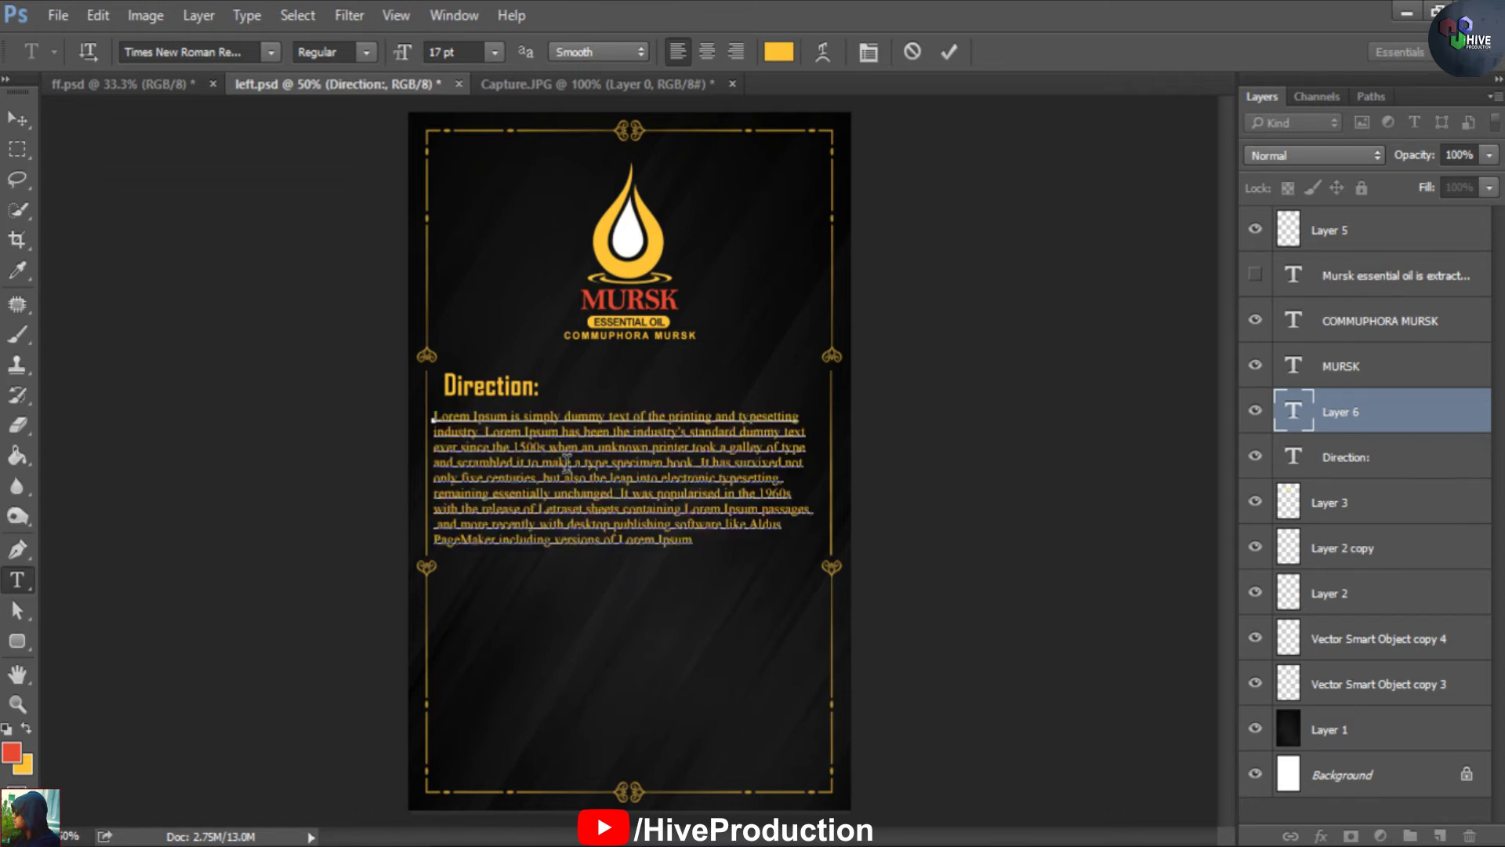
Start a new paragraph after "1500s" with a blank line between, and rewrap its first line to end after "scrambled it to"
key(Return)
key(Return)
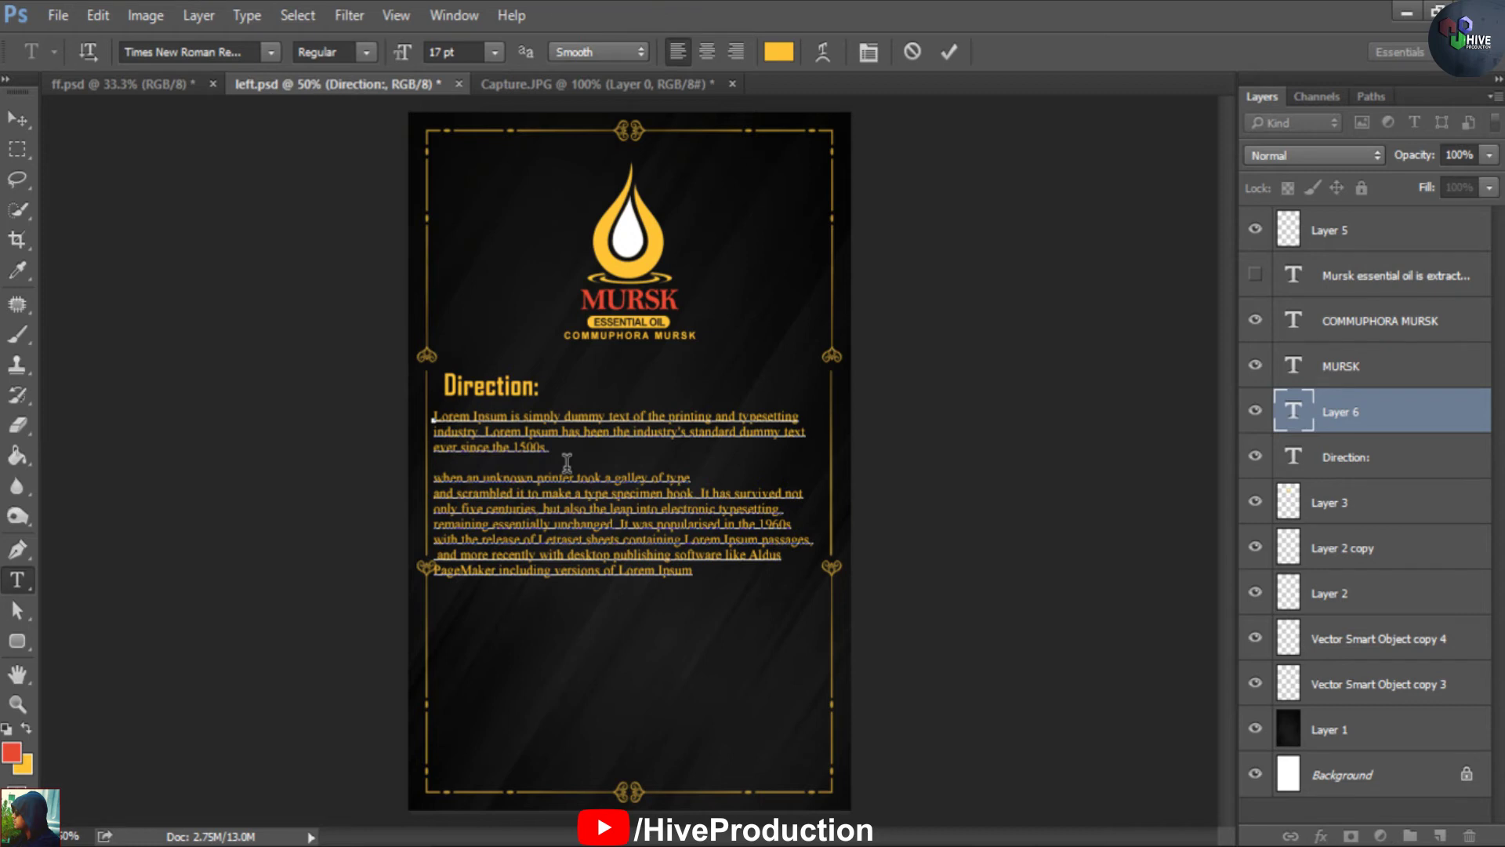
click(434, 506)
key(Delete)
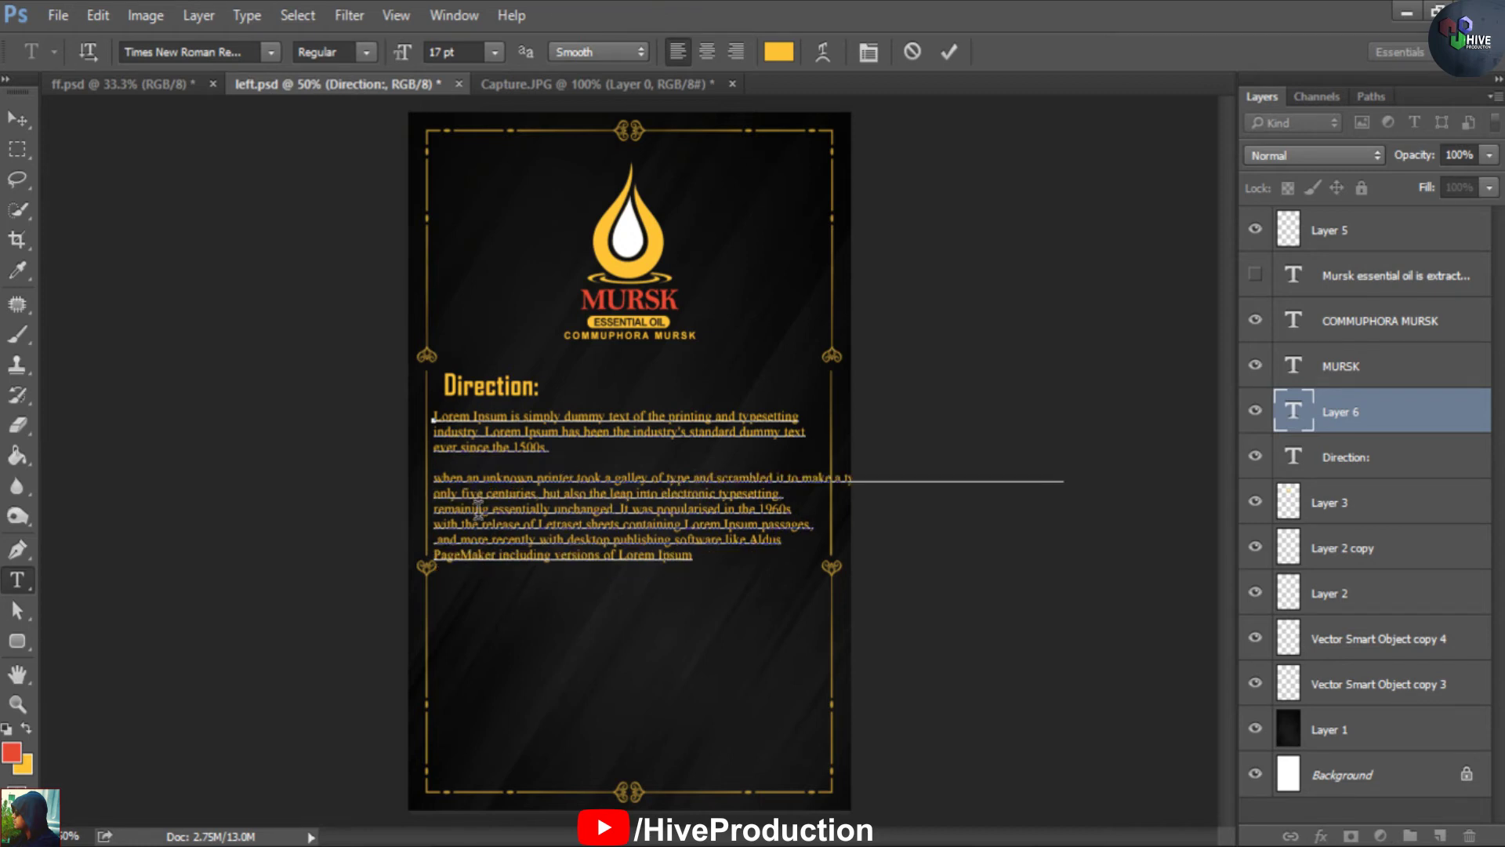
click(800, 480)
key(Return)
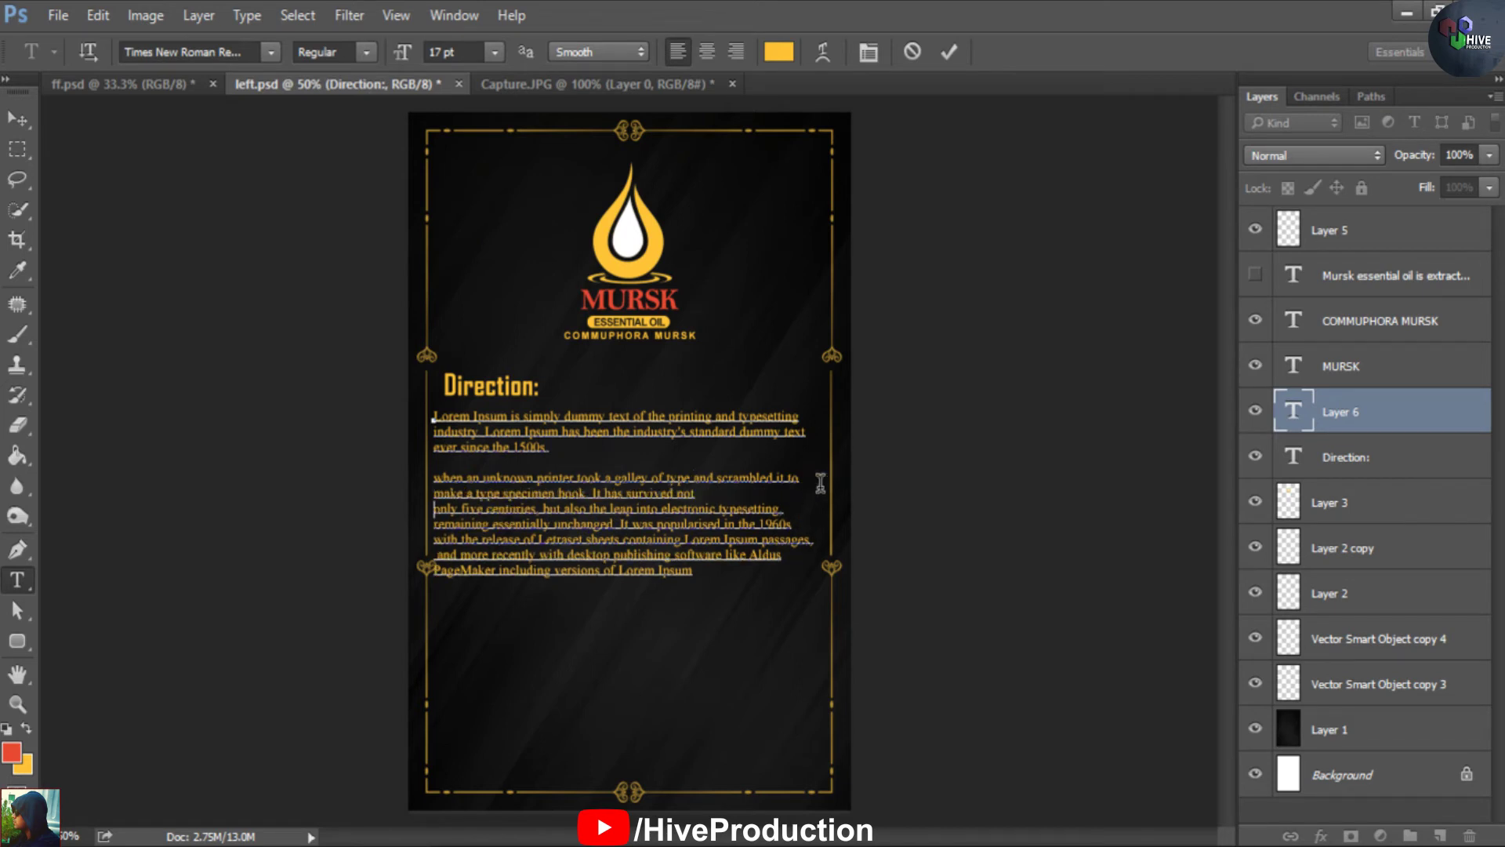
Rewrap the second paragraph to break after "but", and start a third paragraph at "remaining", separated by a blank line
key(BackSpace)
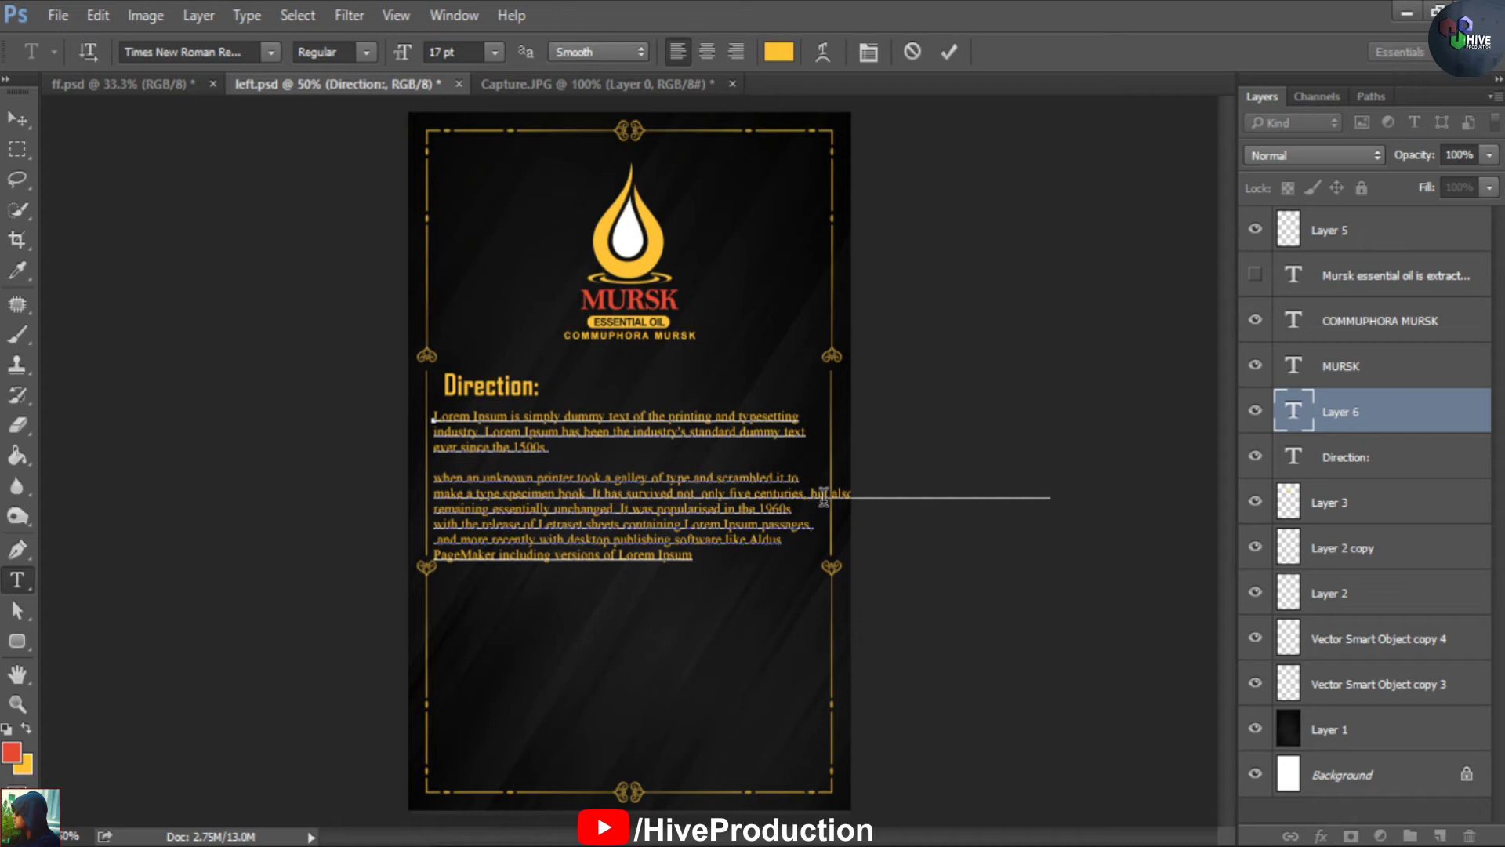
click(828, 494)
key(Return)
key(Delete)
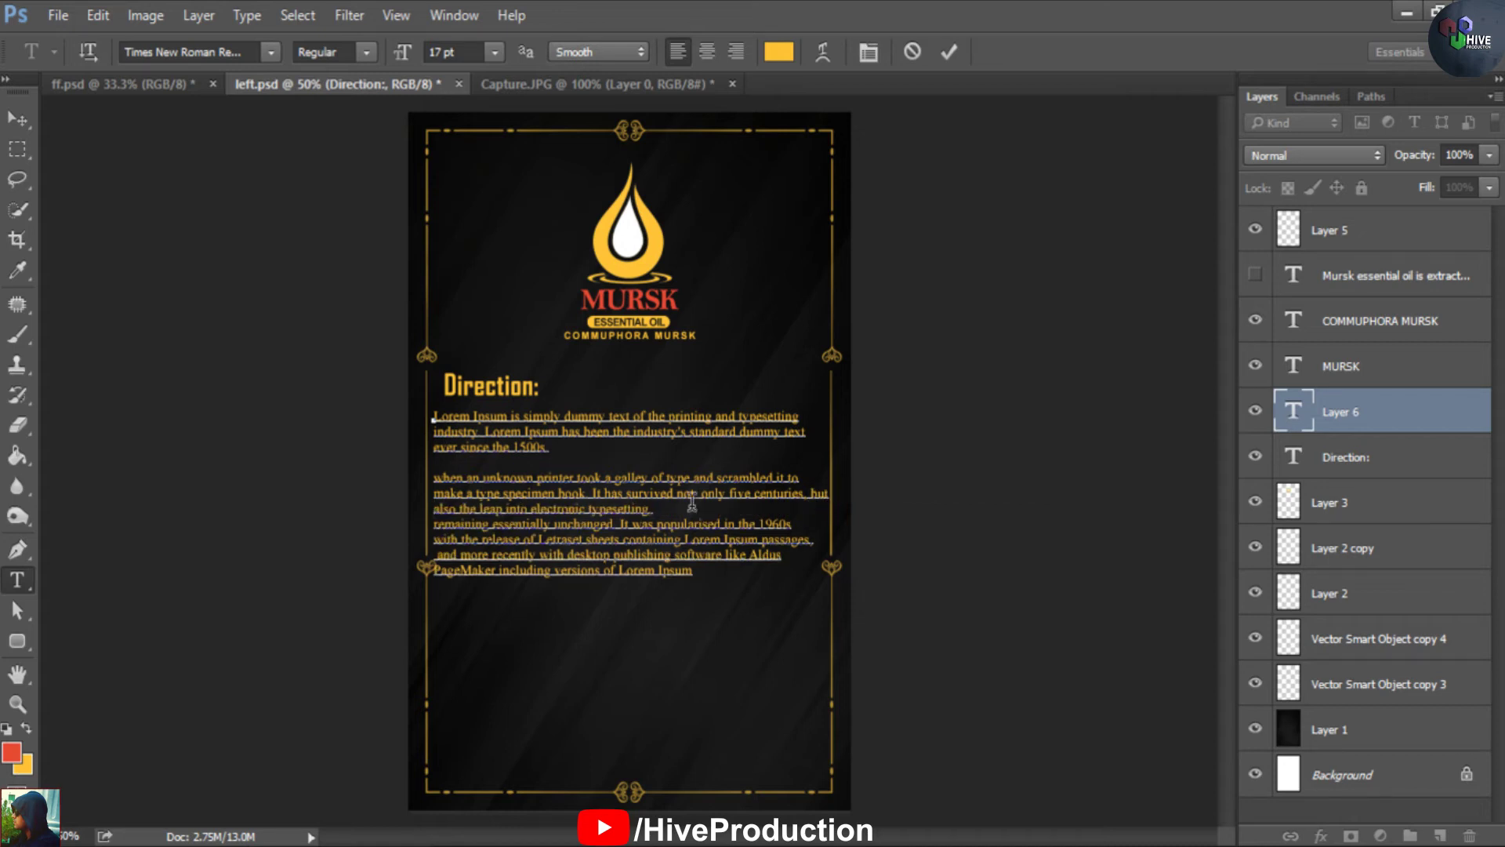
key(Return)
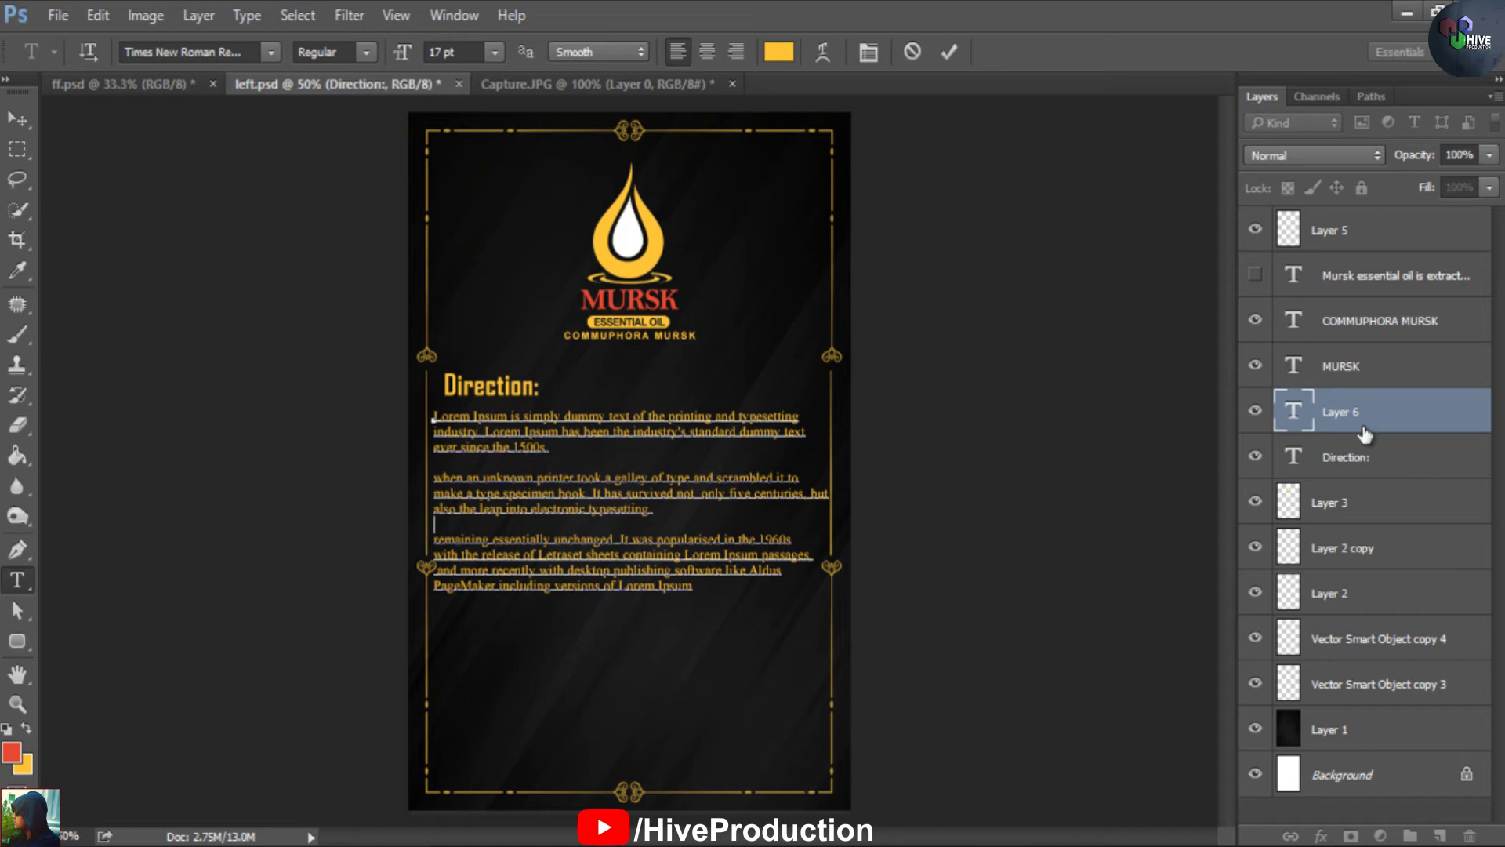
Scale the lorem ipsum text down slightly and shift it to the right, indenting it under the Direction heading inside the frame
click(16, 120)
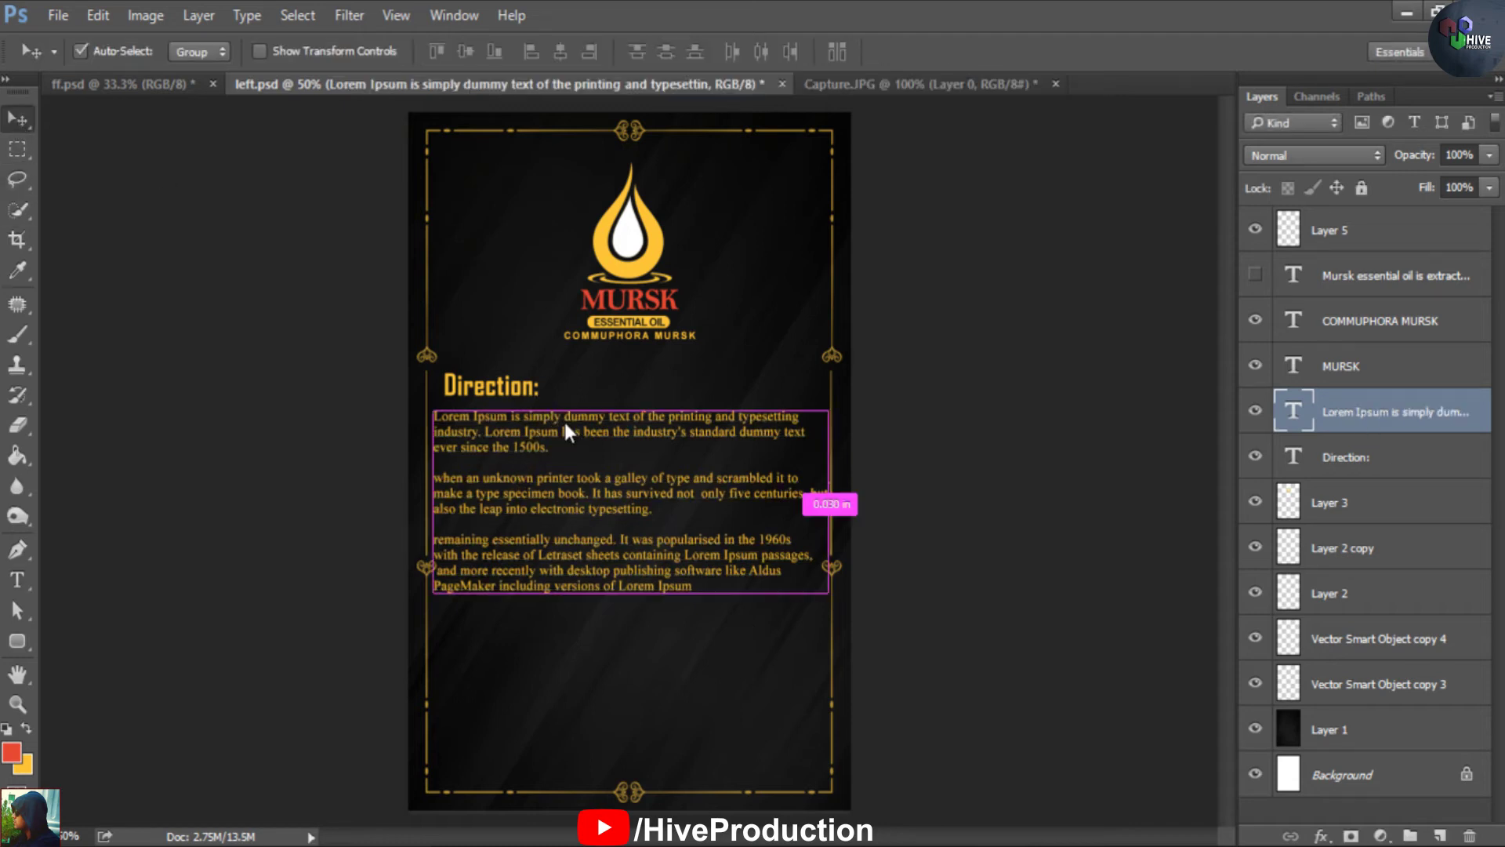
key(ctrl+t)
drag(825, 596, 814, 599)
key(Return)
drag(557, 440, 563, 439)
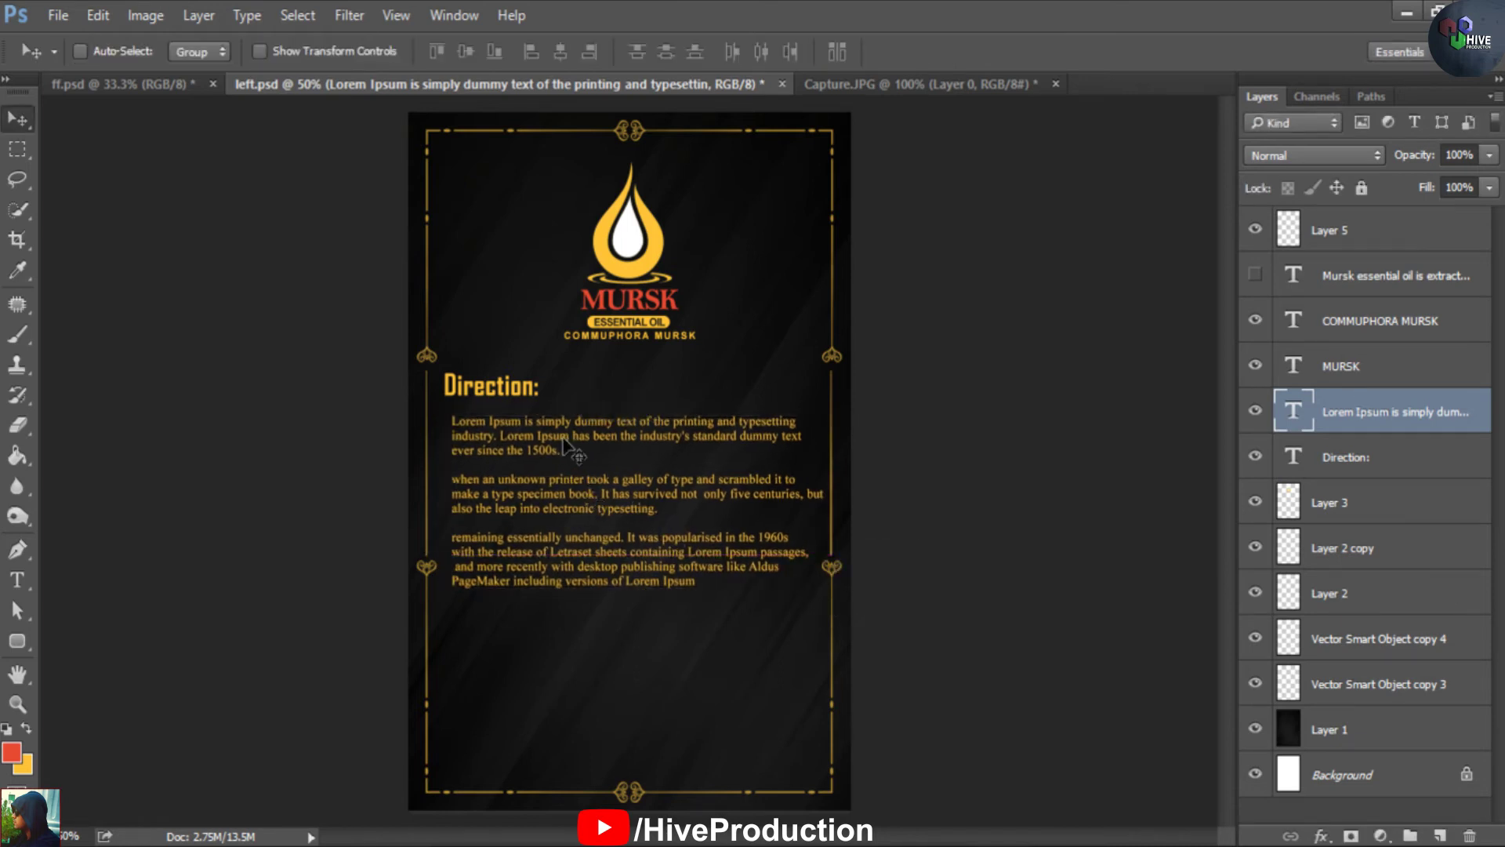
key(Right)
key(Right)
key(Right)
key(Right)
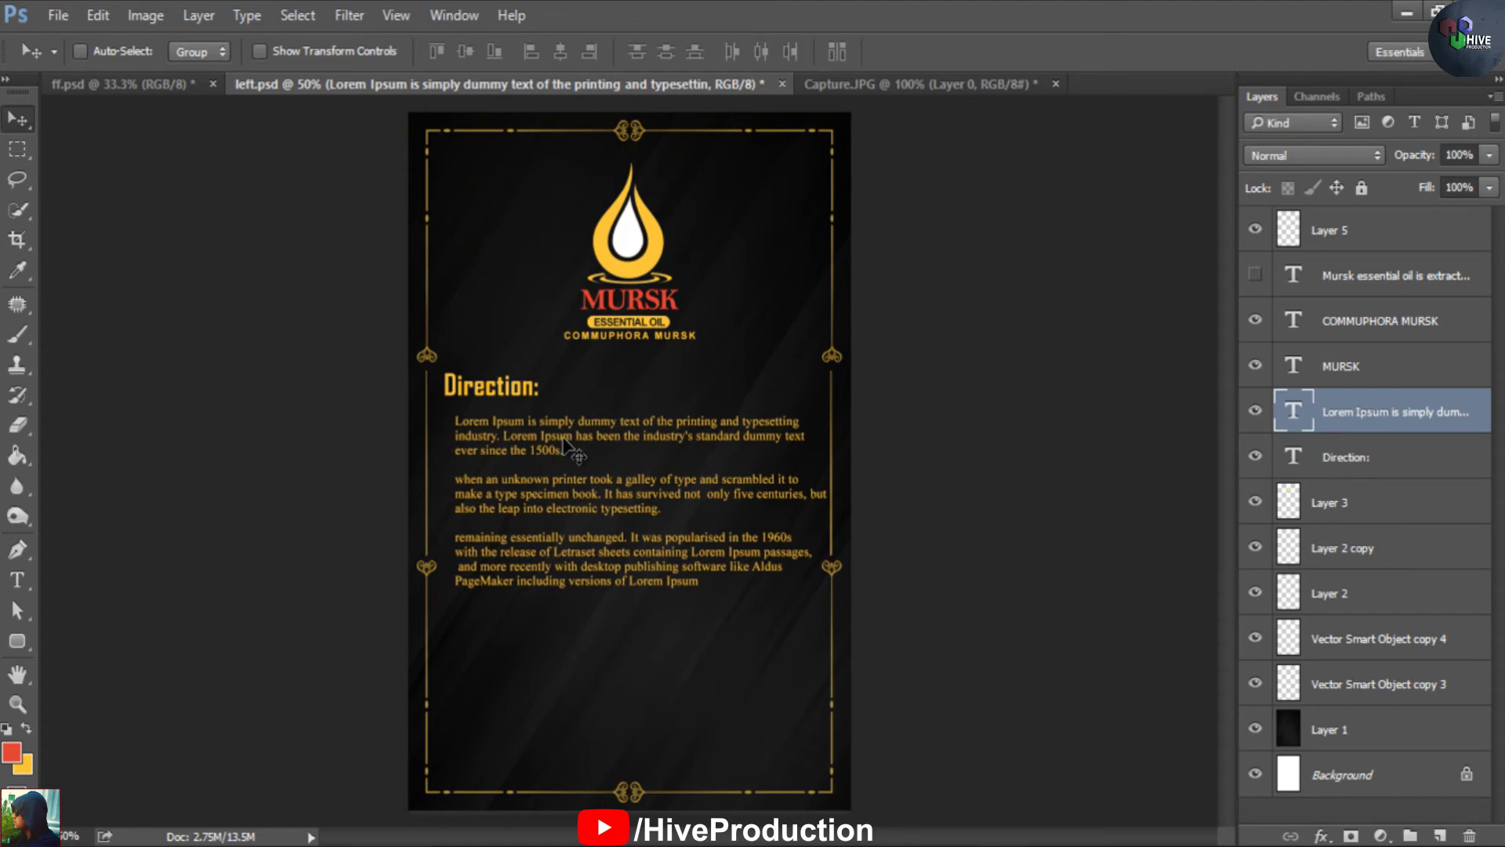
Paint a yellow bullet dot before each of the three paragraphs on a new layer with a size 10 Brush
drag(17, 149, 65, 176)
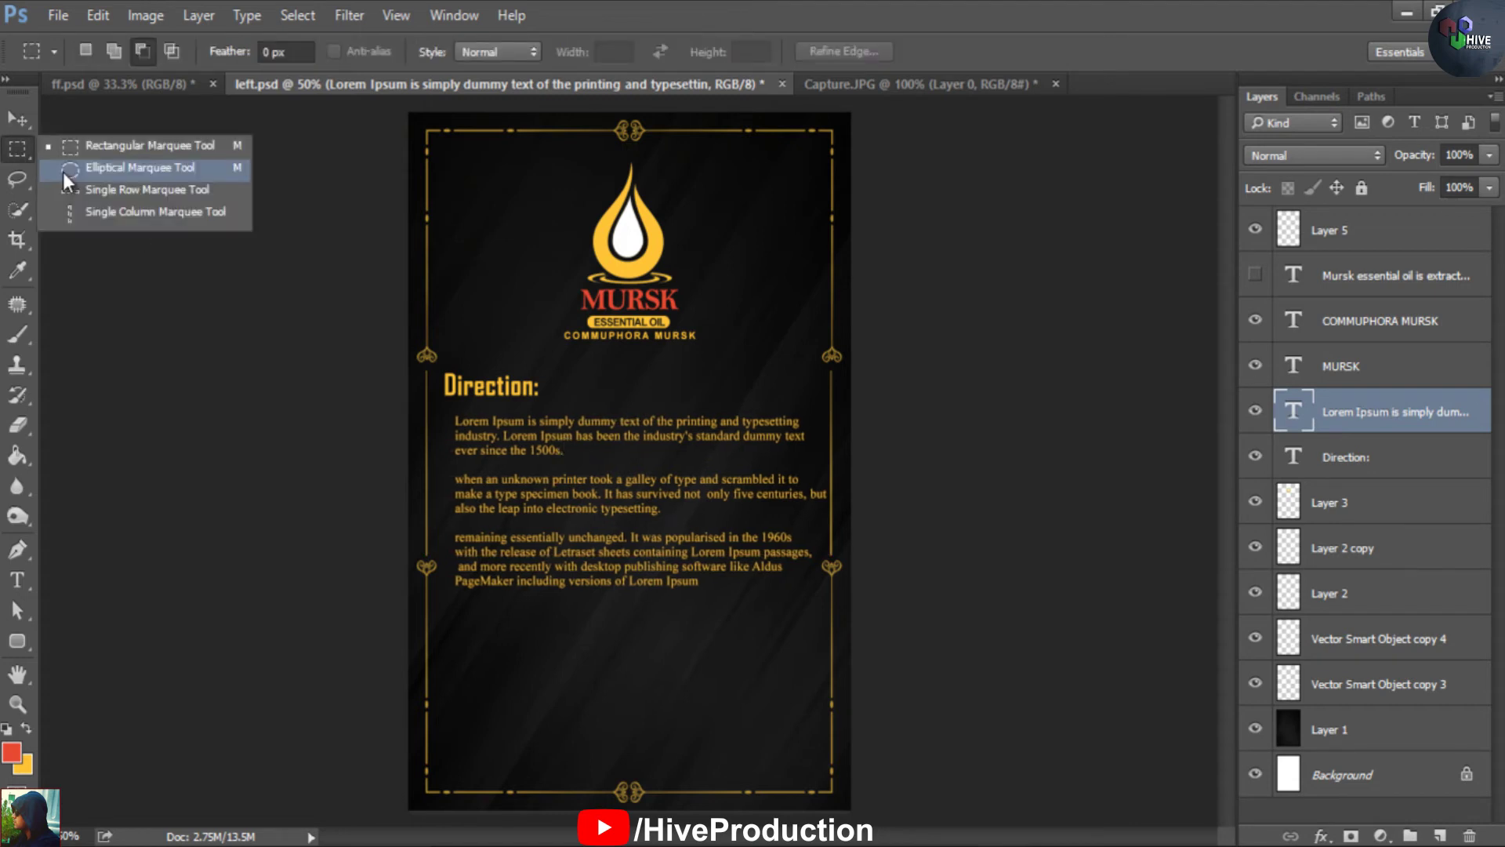
click(14, 336)
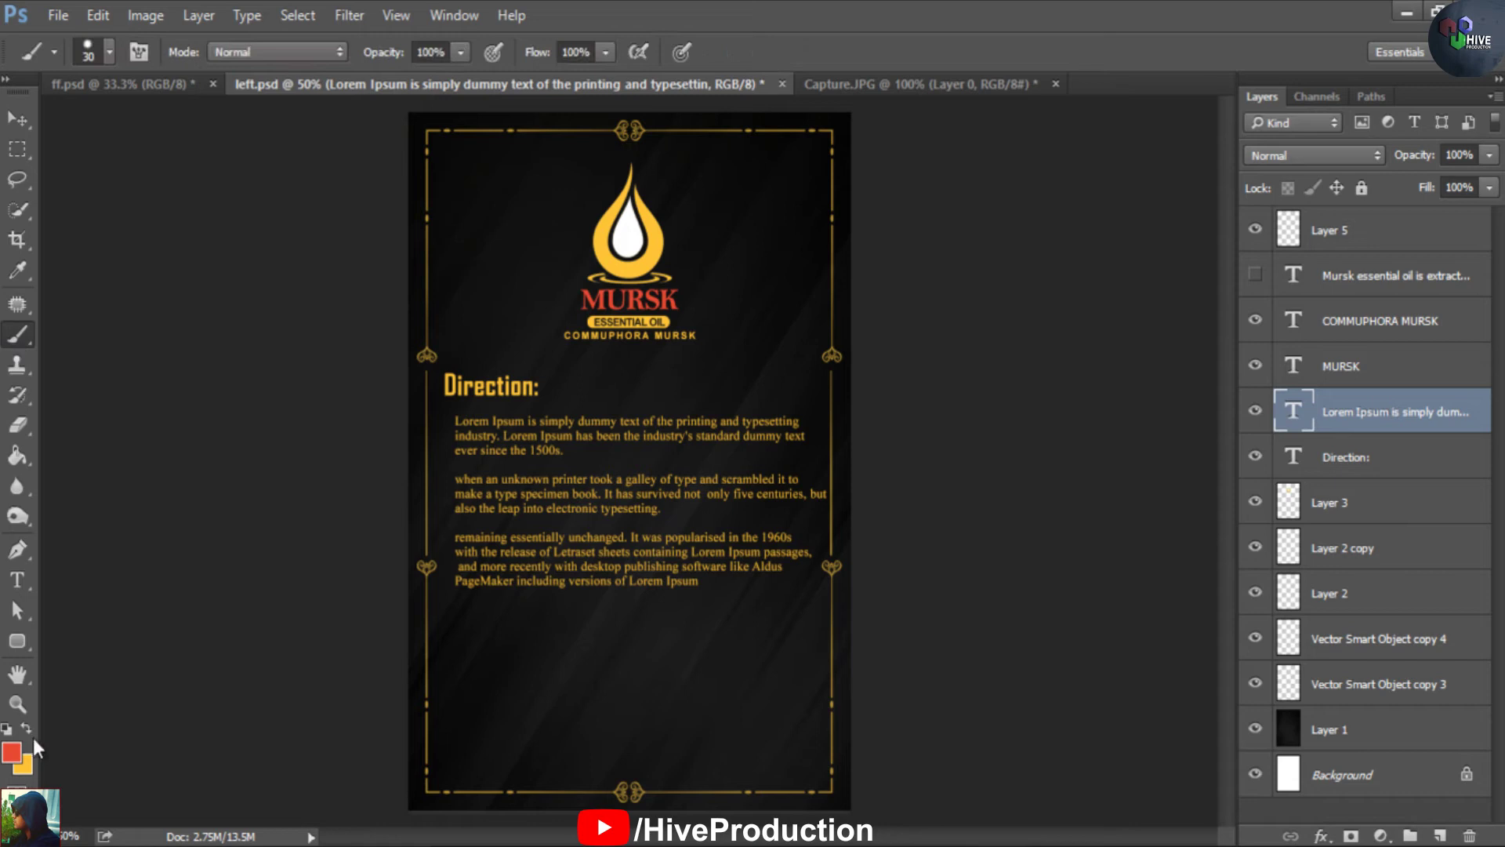
click(1440, 836)
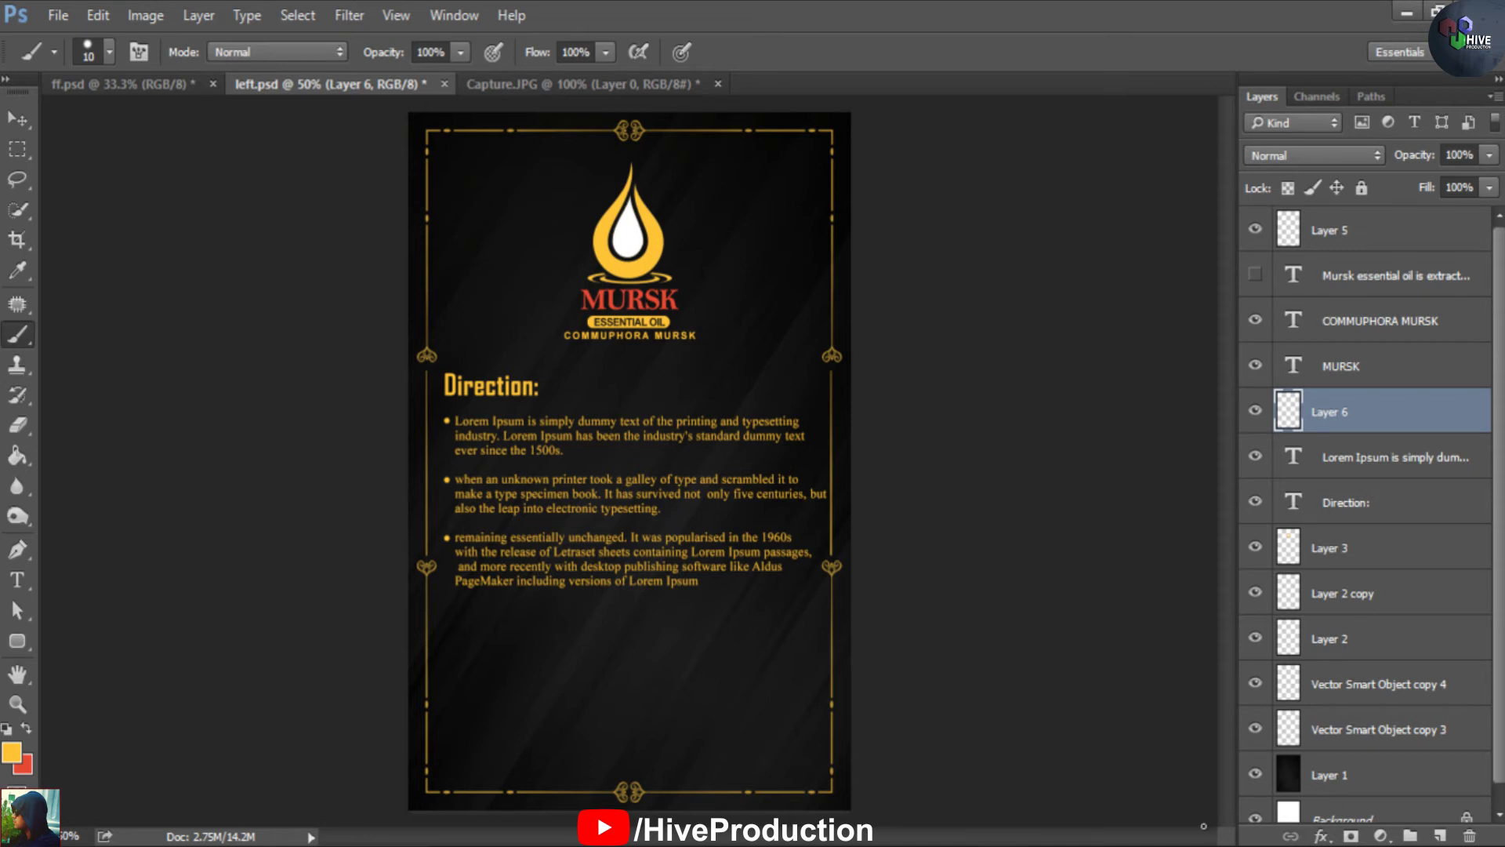
Switch to the text_description file in Notepad and copy the last three lines, from "24 months after opening" through the batch number
key(alt+Tab)
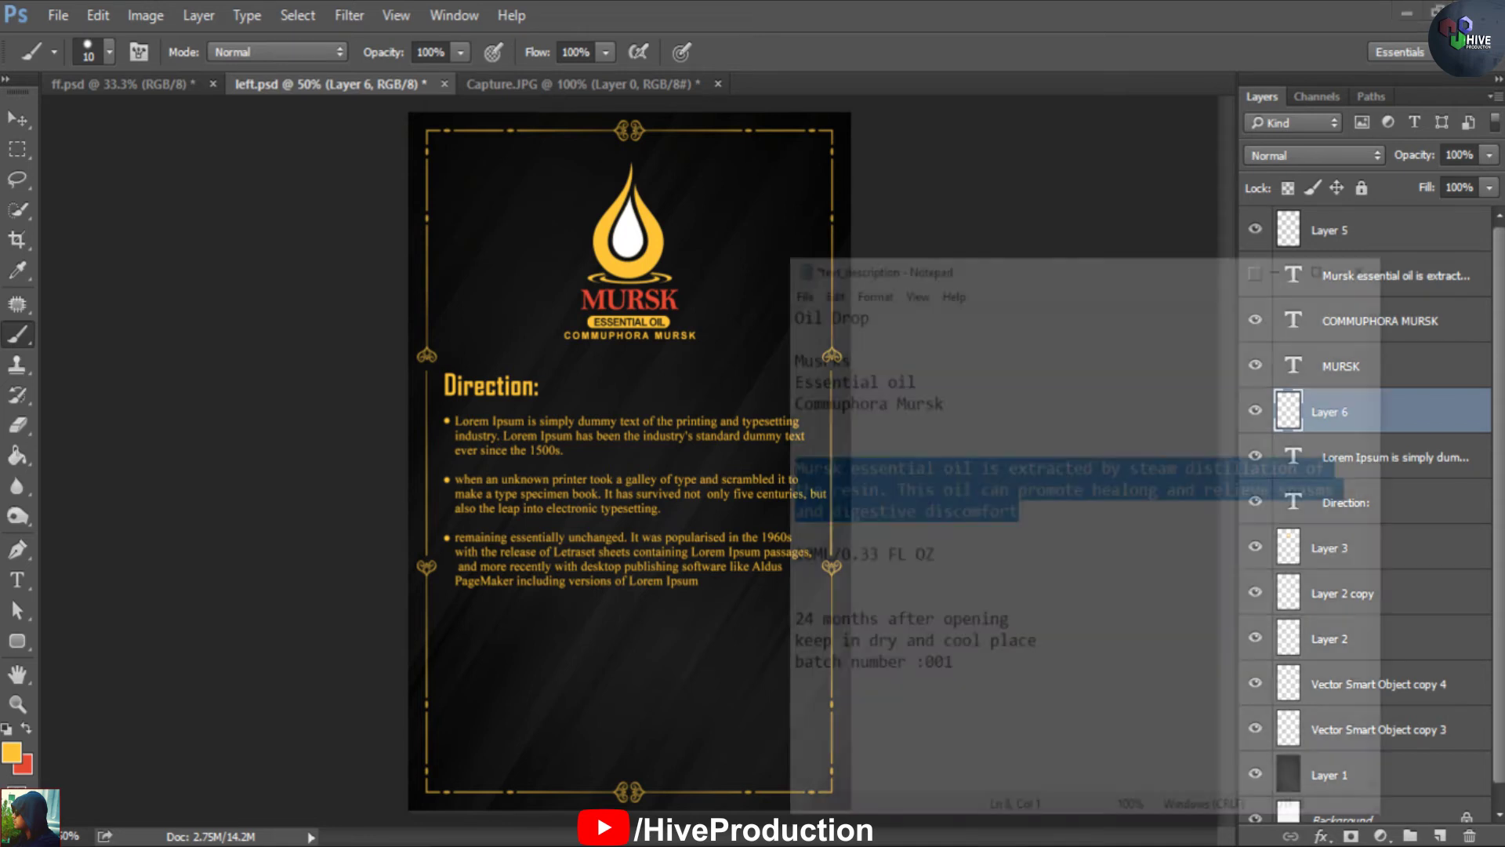
drag(945, 597, 757, 544)
right_click(827, 548)
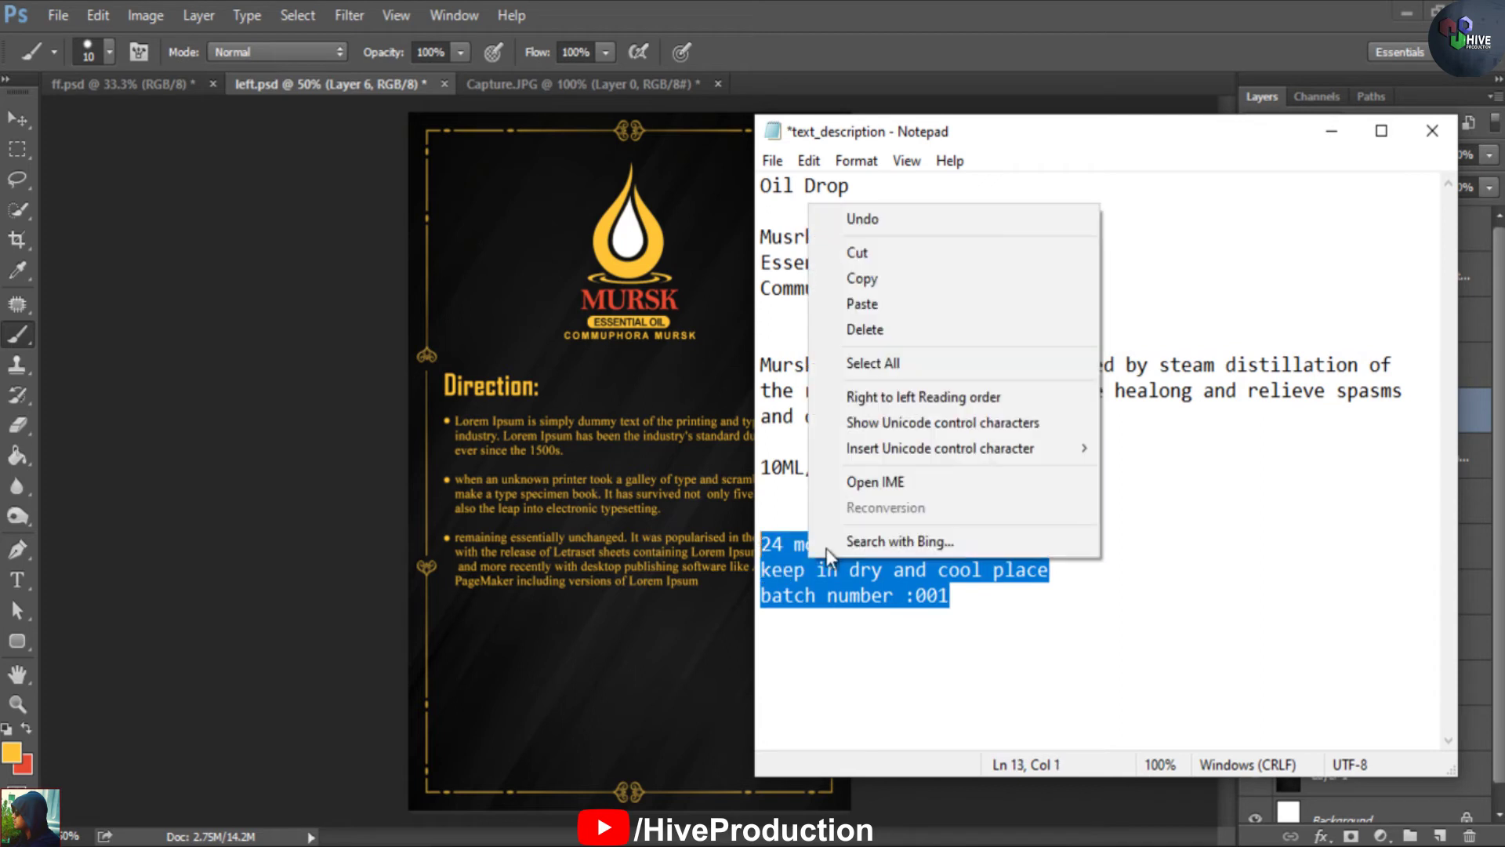
click(855, 280)
click(1331, 131)
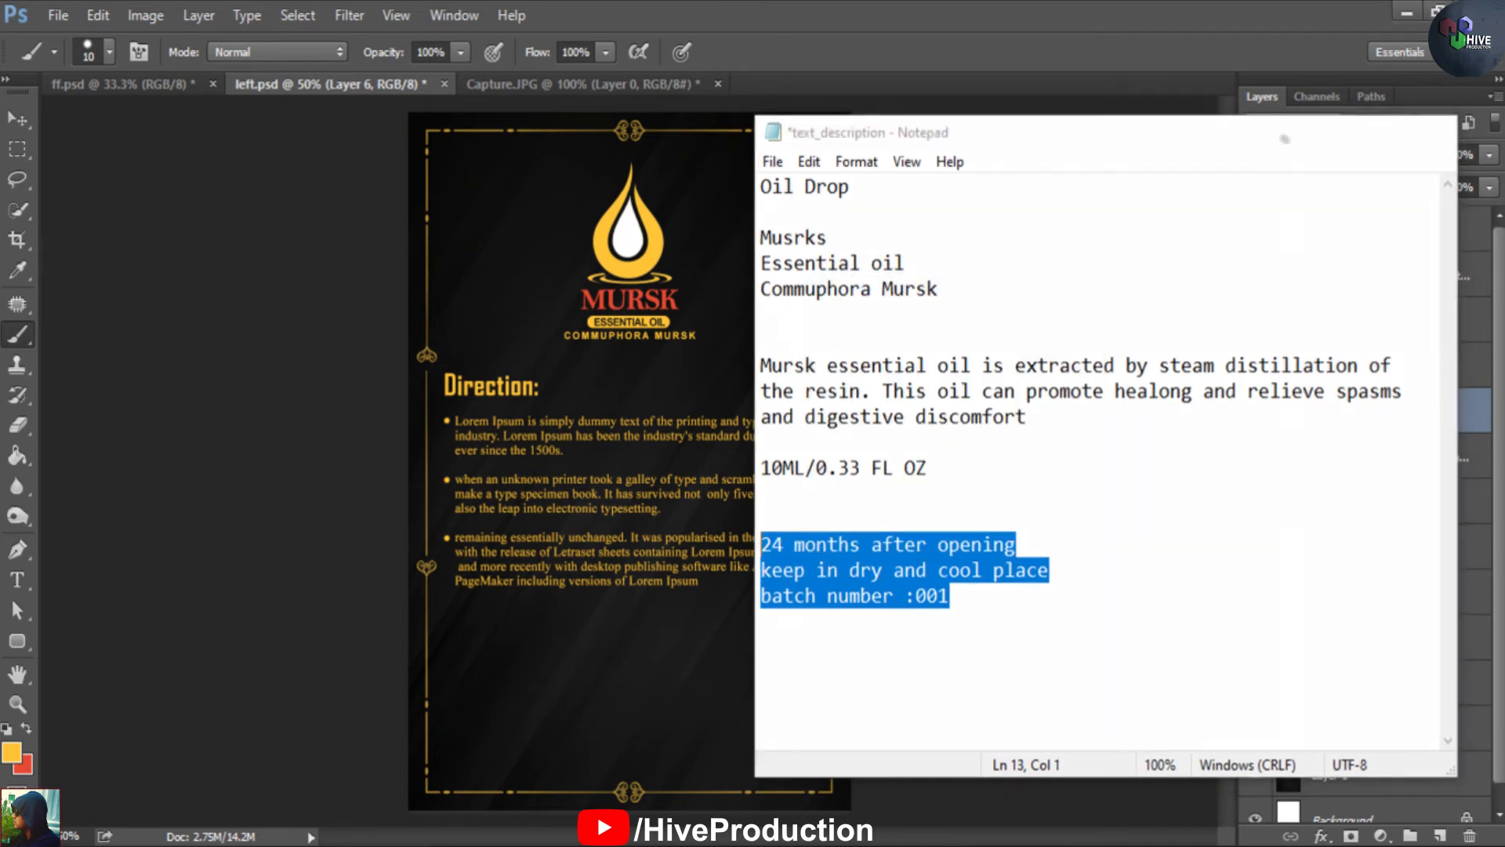
Paste the copied lines as a new text layer, centre-align them, and place them centred above the panel's bottom border
click(19, 581)
click(483, 717)
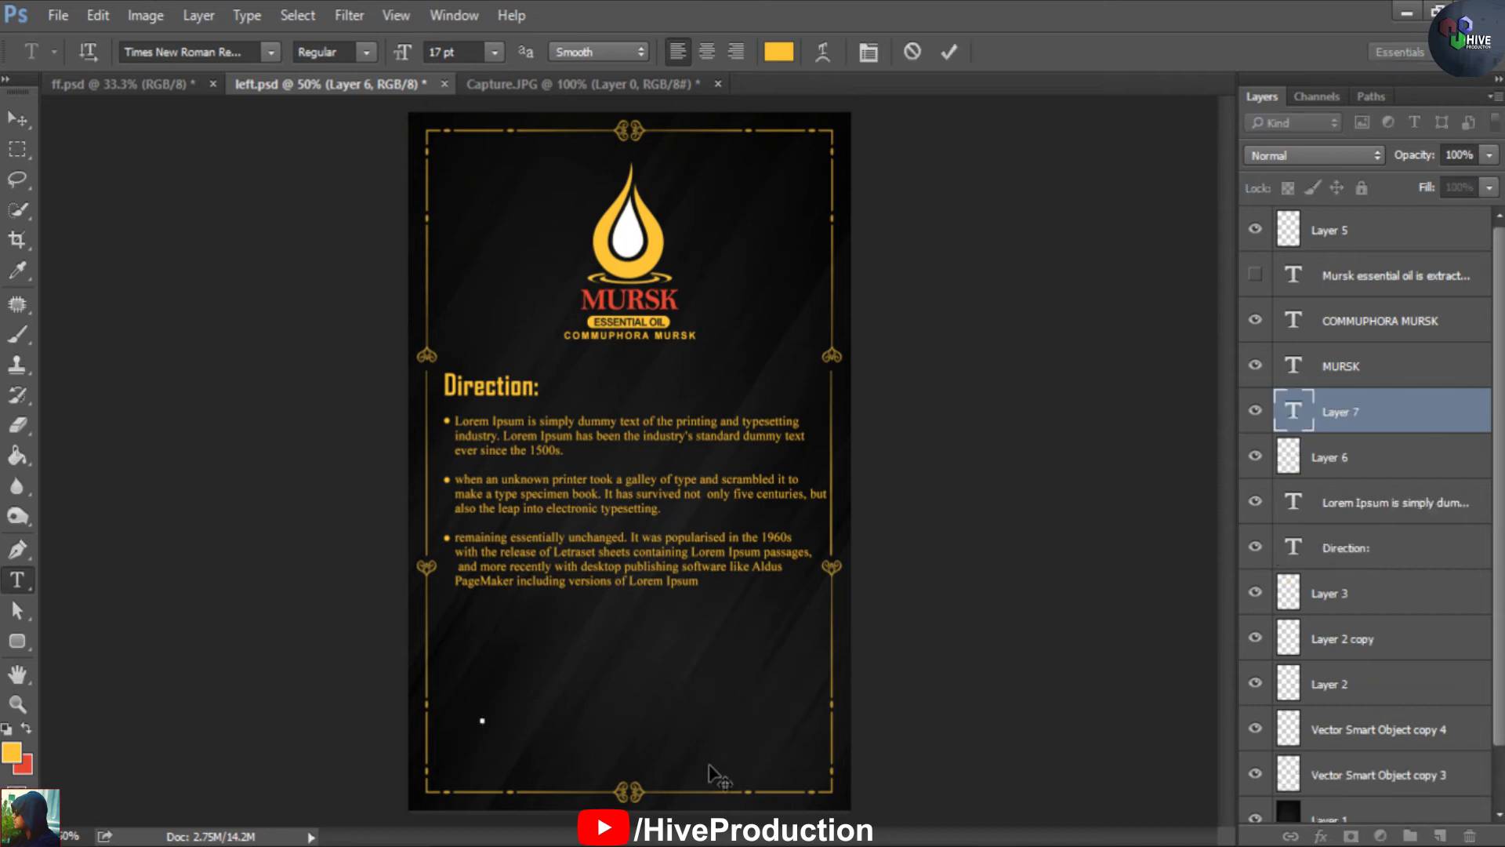
key(ctrl+v)
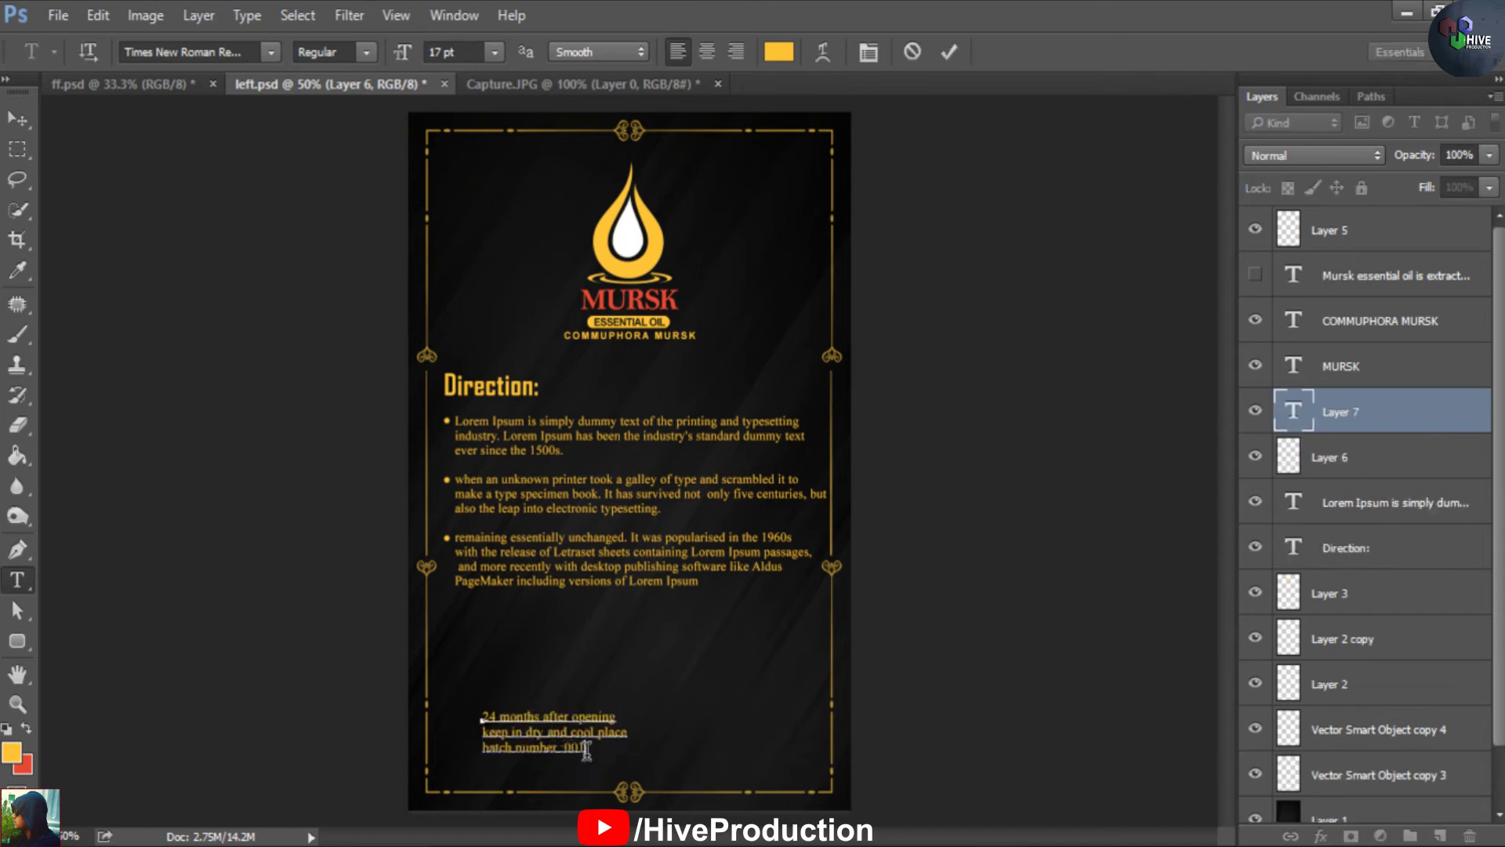
key(ctrl+a)
click(708, 52)
drag(593, 761, 738, 764)
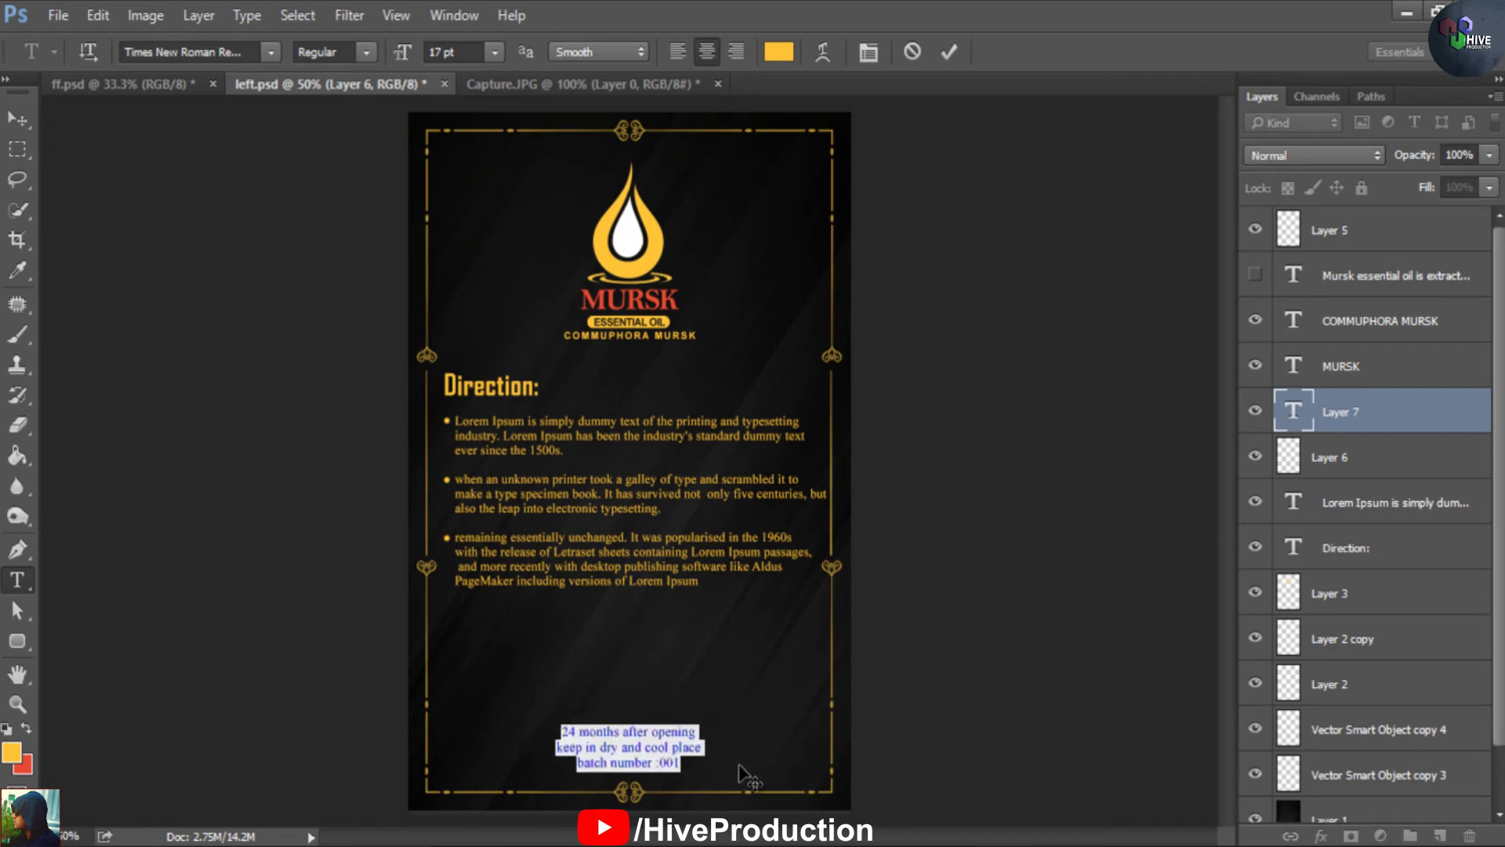
click(17, 119)
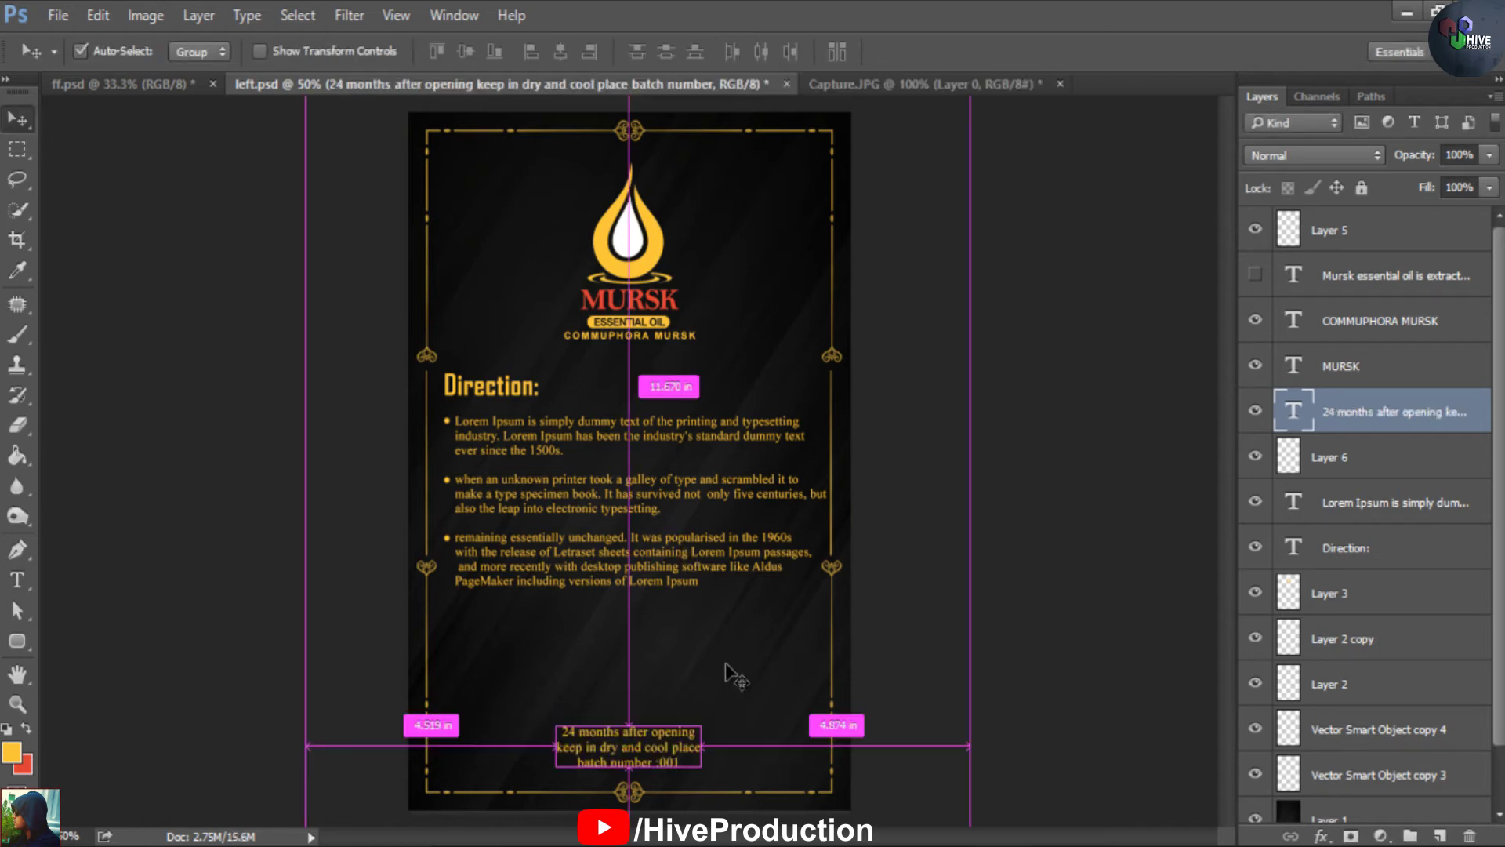
Enlarge the "24 months after opening" text block to about 135% and nudge it upward
key(ctrl+t)
drag(700, 725, 733, 708)
key(Up)
key(Up)
key(Up)
key(Up)
key(Up)
key(Up)
key(Up)
key(Up)
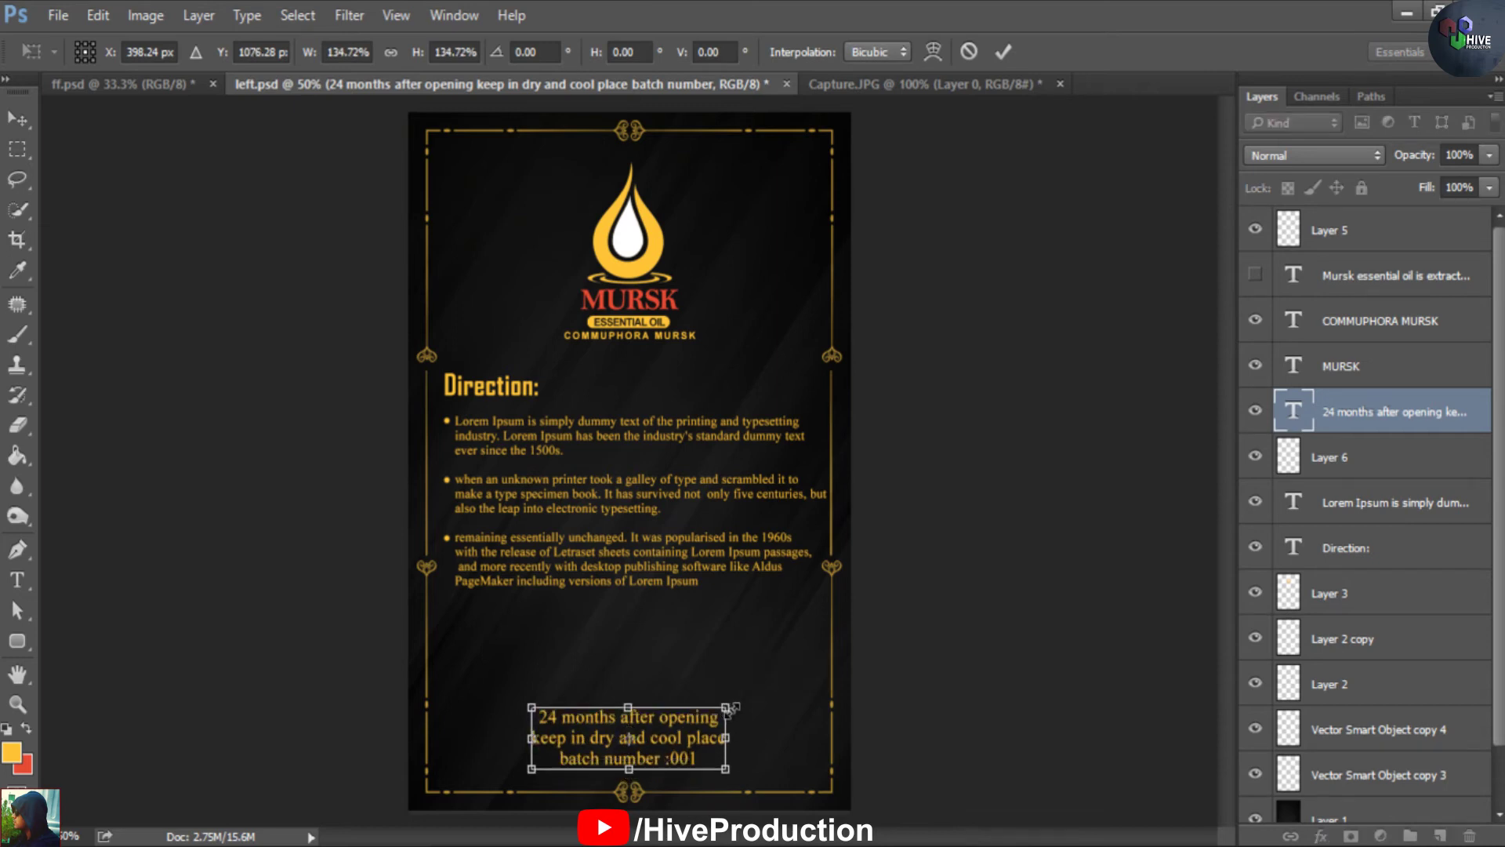
key(Return)
Save the left panel document and also save it as a JPEG in the 3dBox folder
key(ctrl+s)
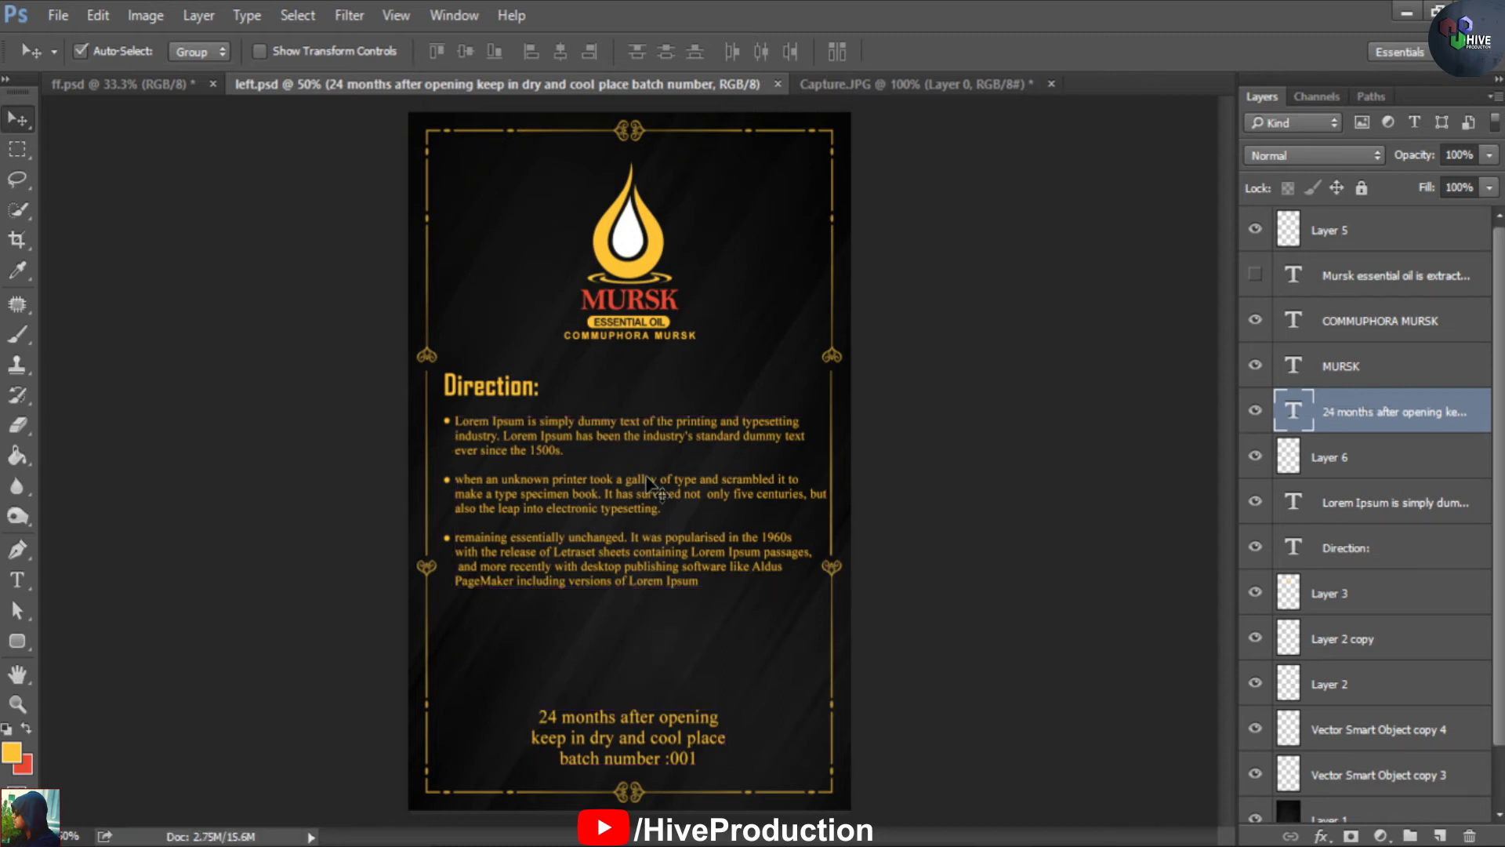
key(ctrl+shift+s)
click(286, 602)
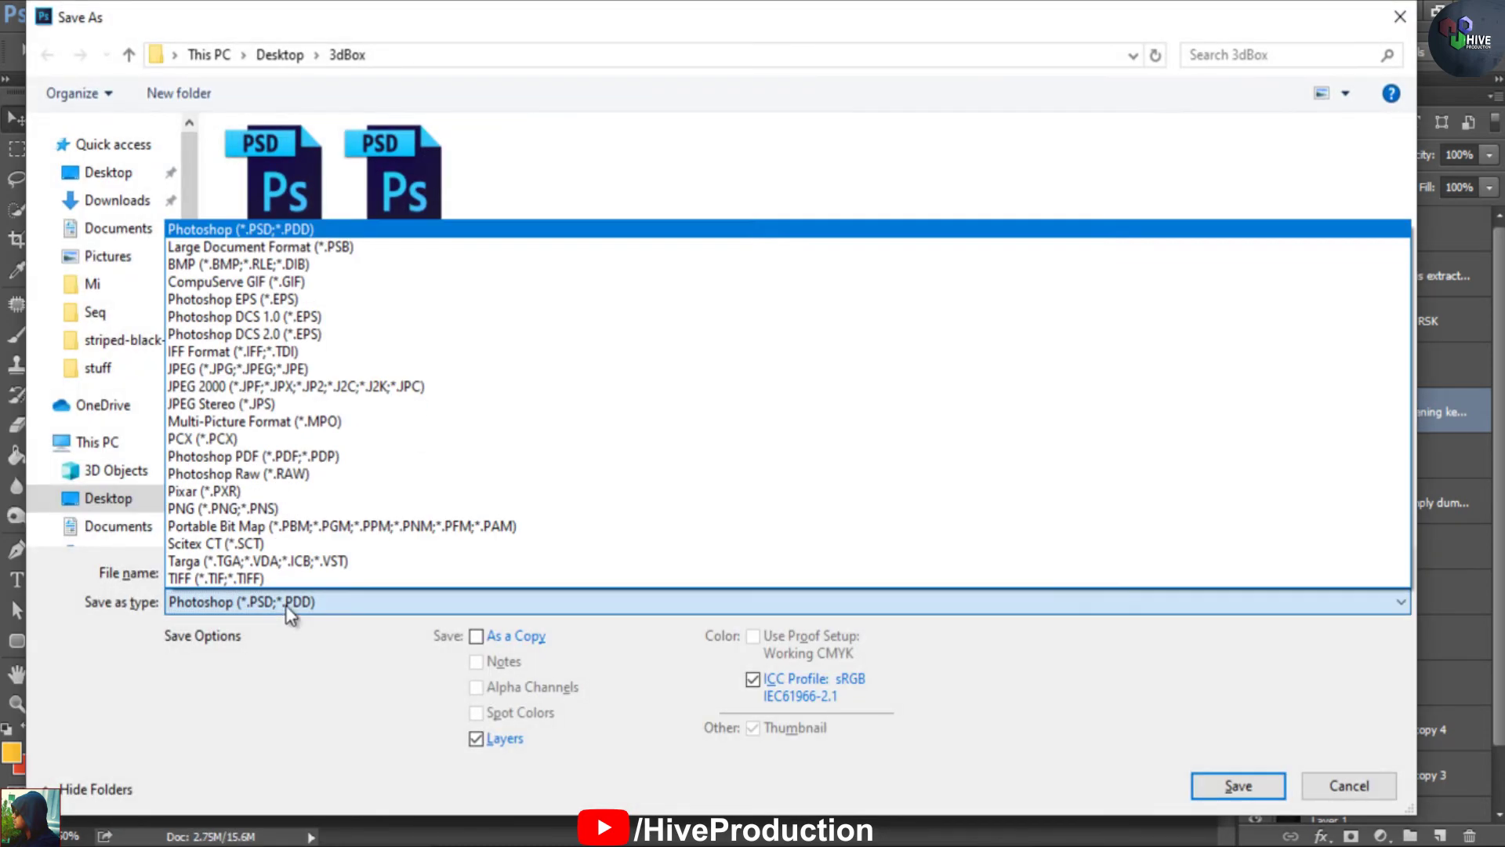
click(220, 369)
key(Return)
key(Return)
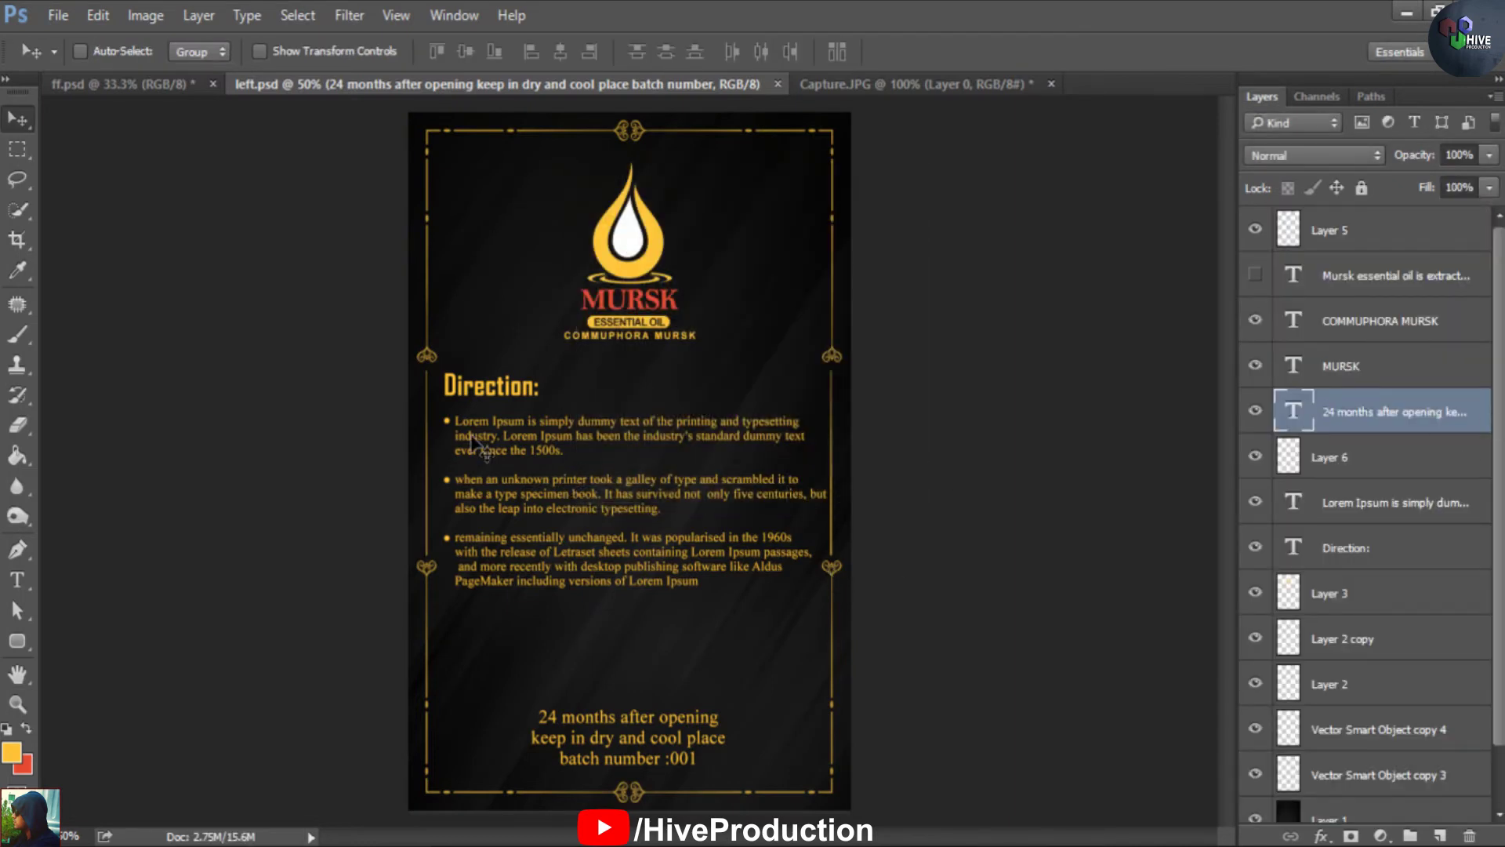
Save the document as a new Photoshop file named Right in the 3dBox folder, with maximum compatibility
key(ctrl+shift+s)
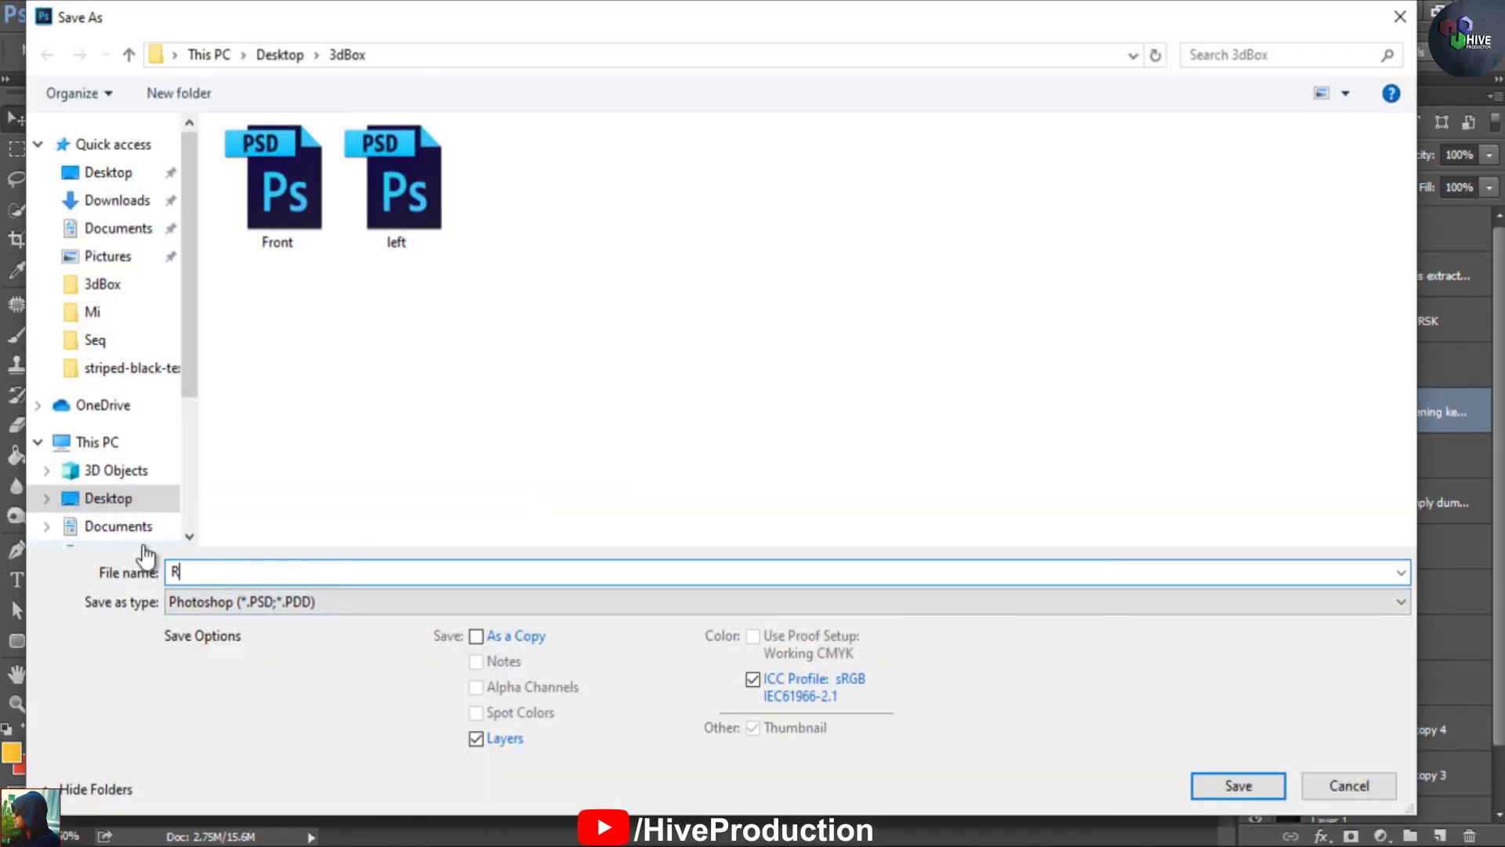
text(Right)
key(Return)
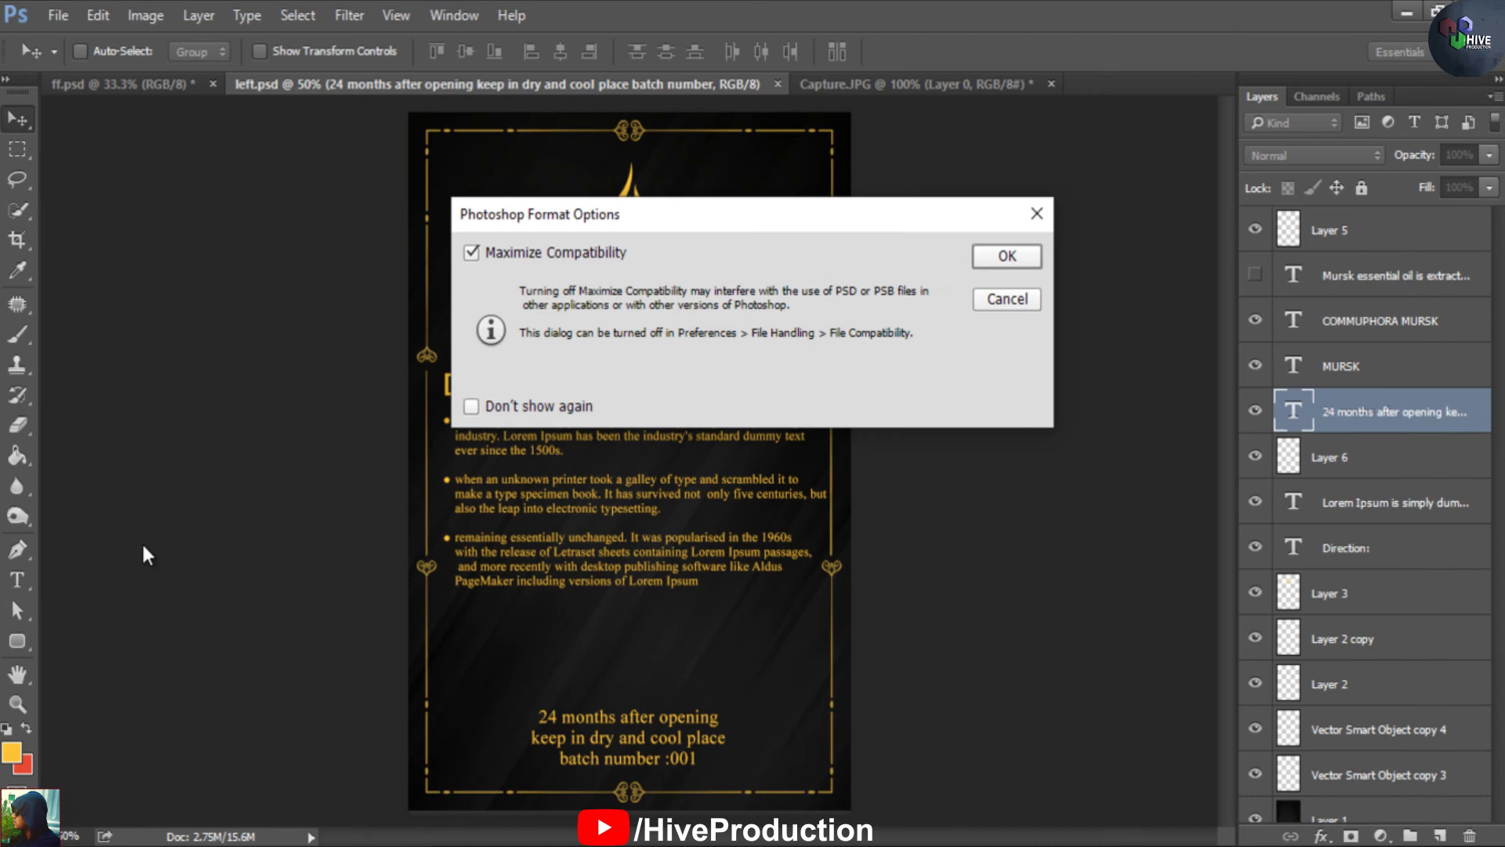
key(Return)
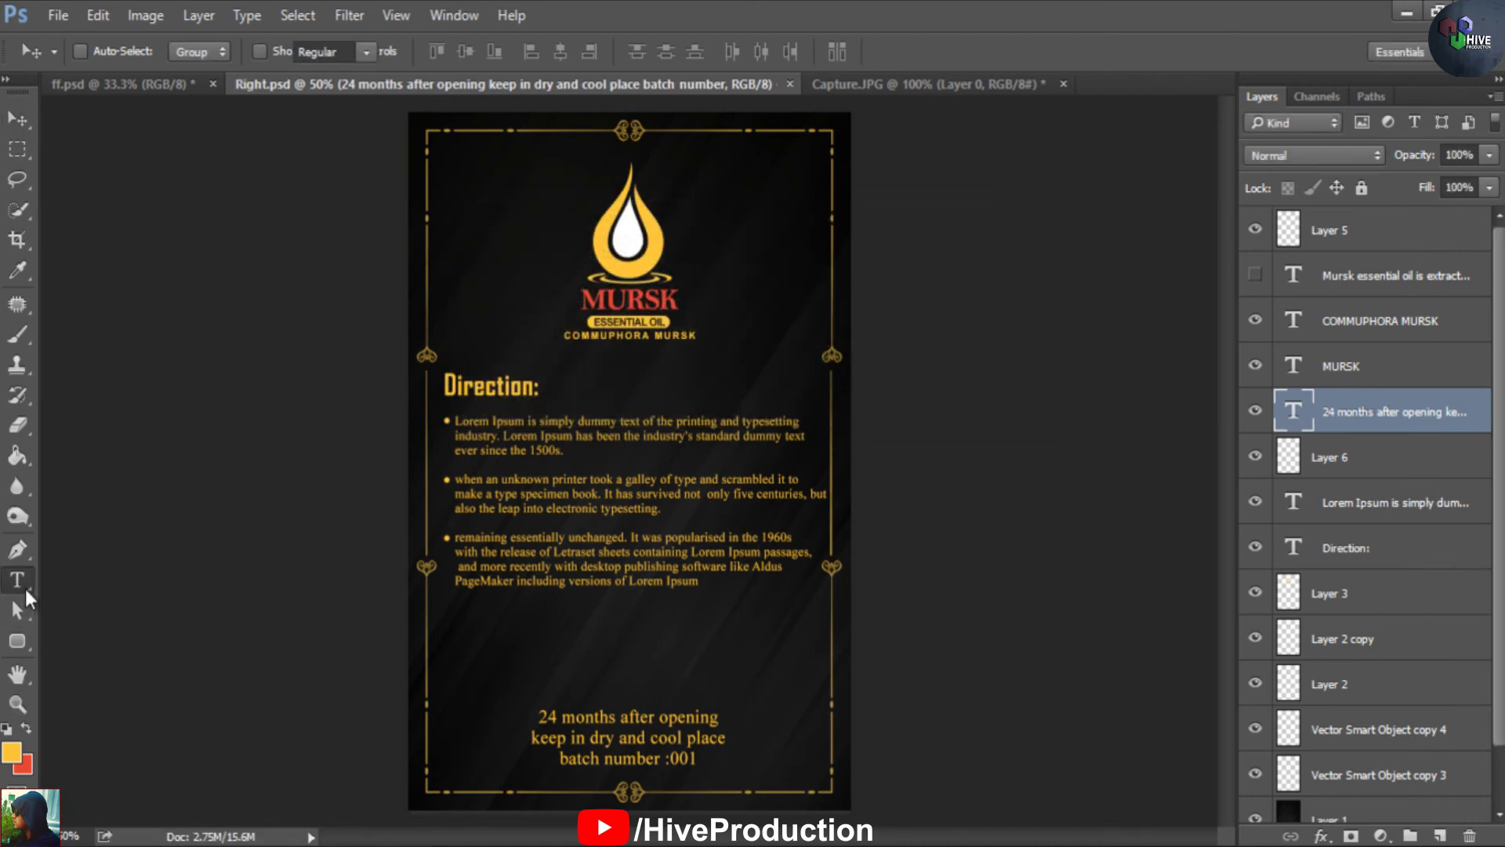
Change the Direction heading to "Precautios:" and realign it with the left edge of the bullets
click(17, 580)
click(540, 383)
drag(534, 384, 439, 398)
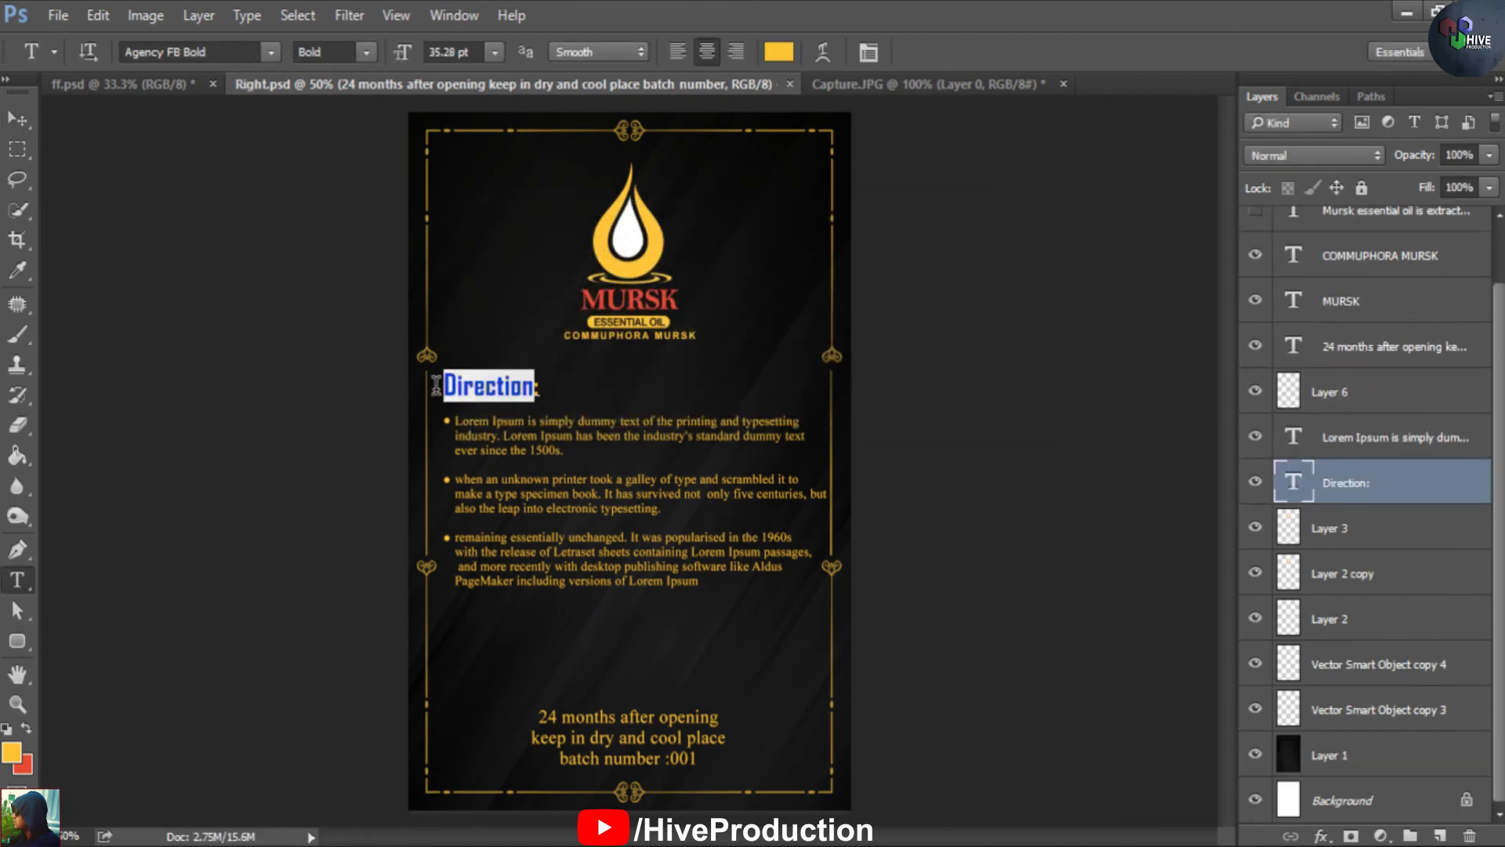
text(Precautios)
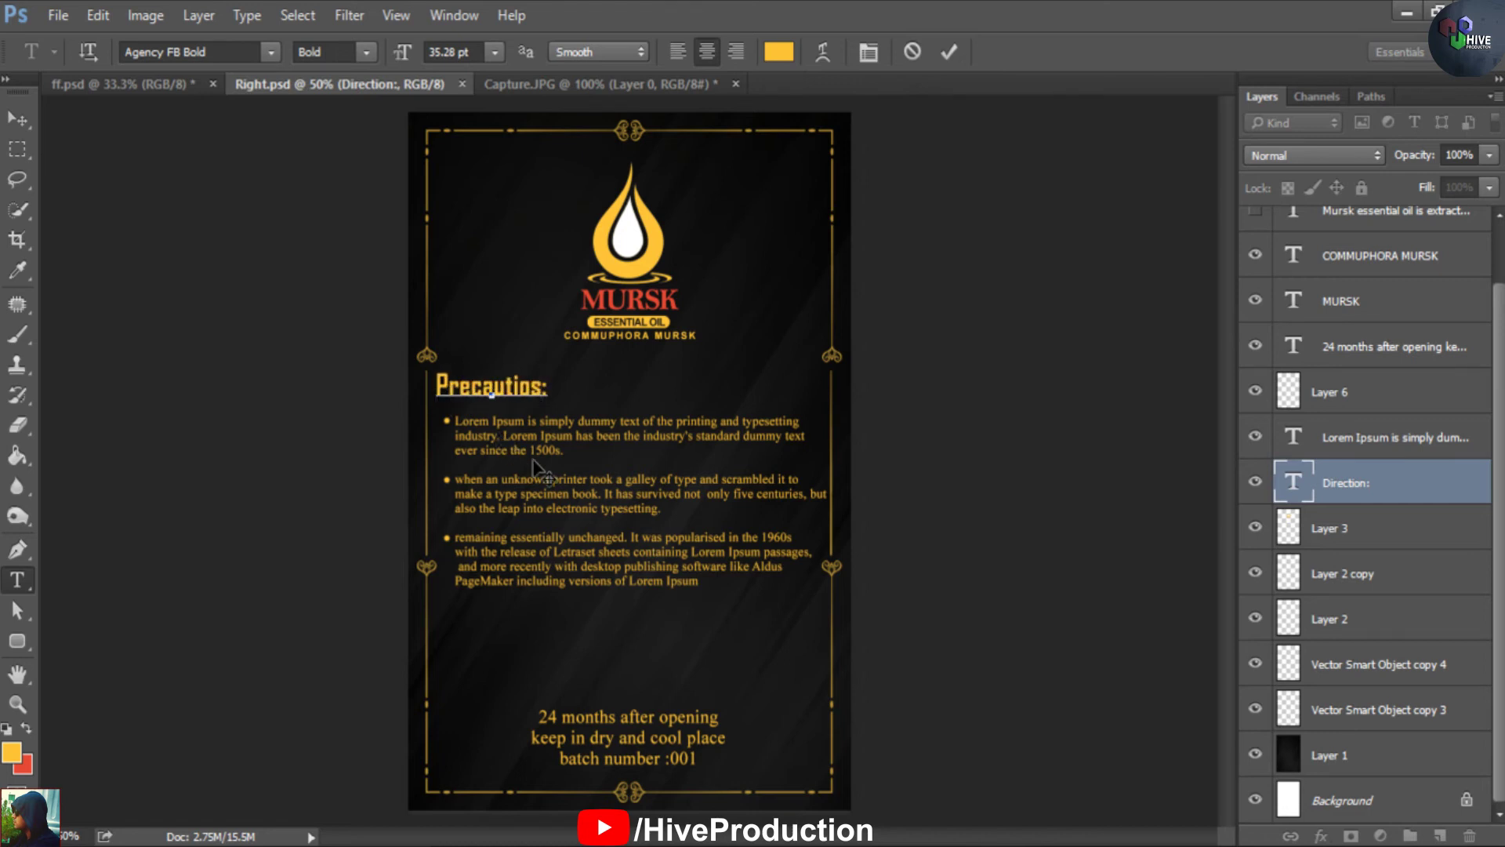
drag(580, 480, 585, 481)
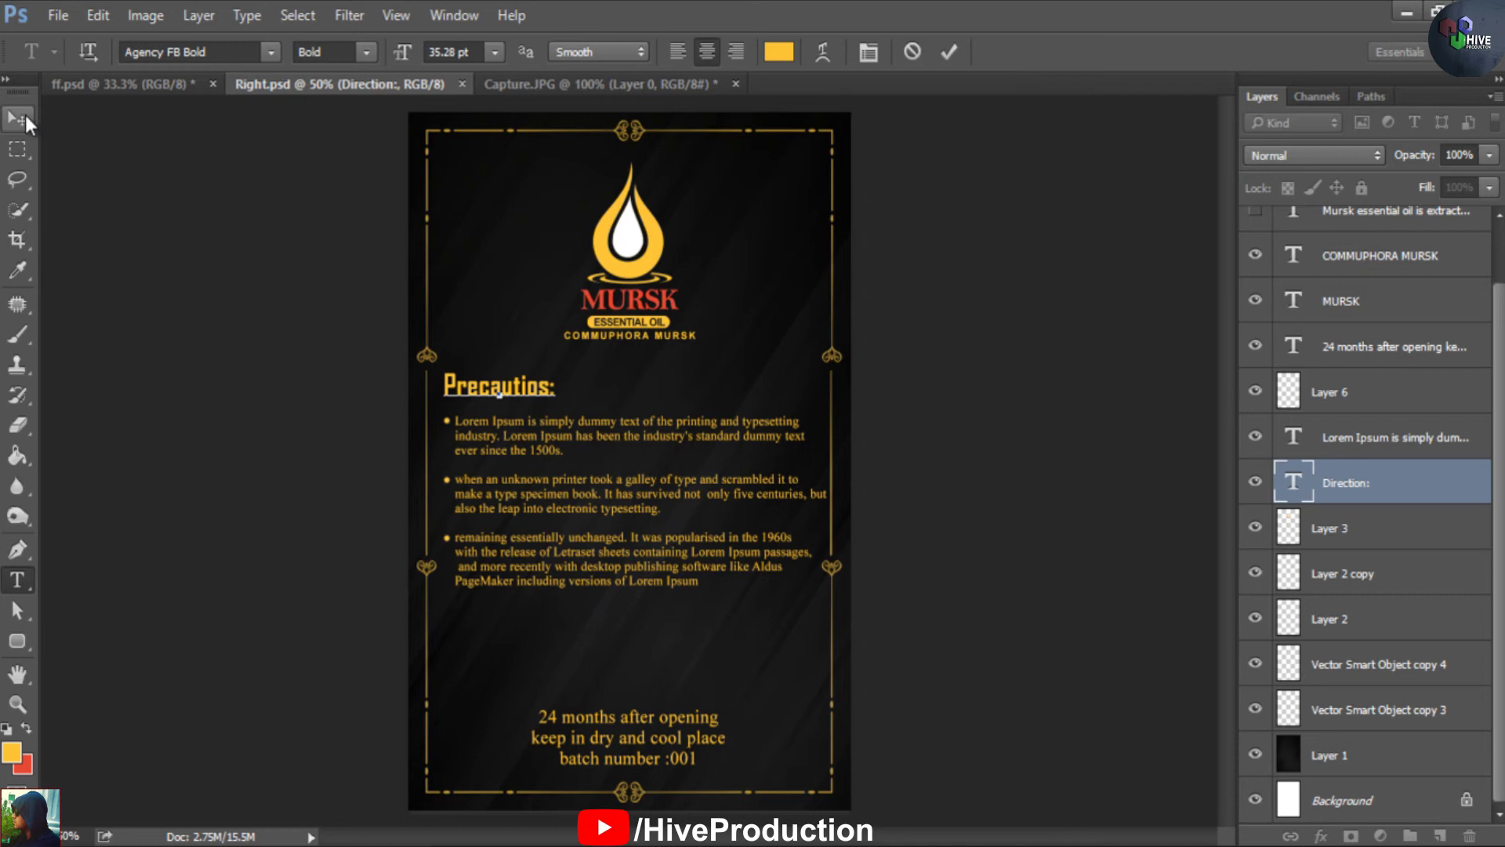
click(19, 120)
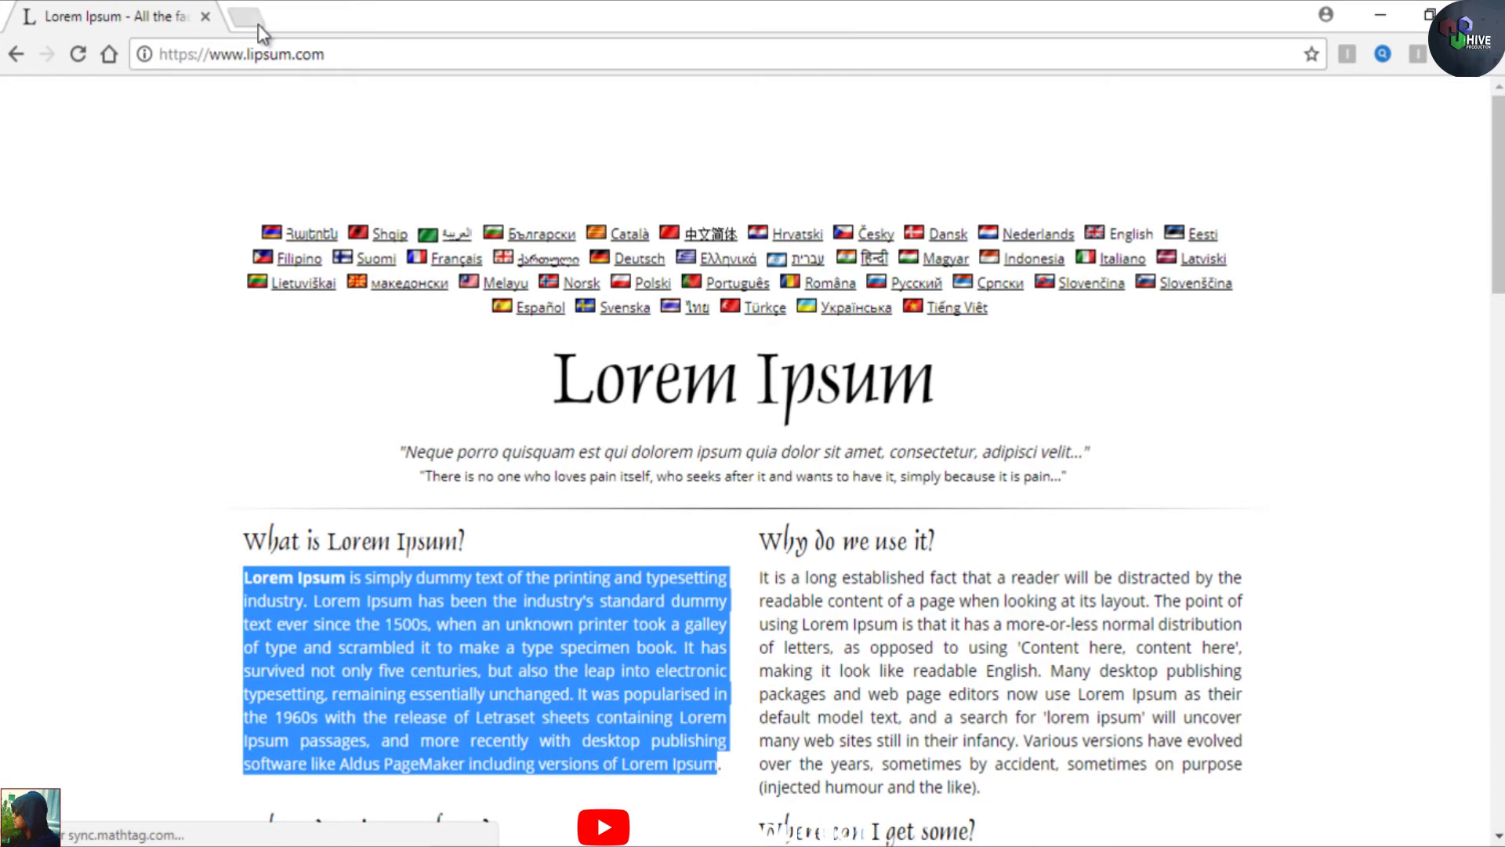
Switch to the web browser, open google.com in a new tab, and search Google Images for "bar code png"
click(261, 27)
text(google.com)
key(Return)
text(bar code)
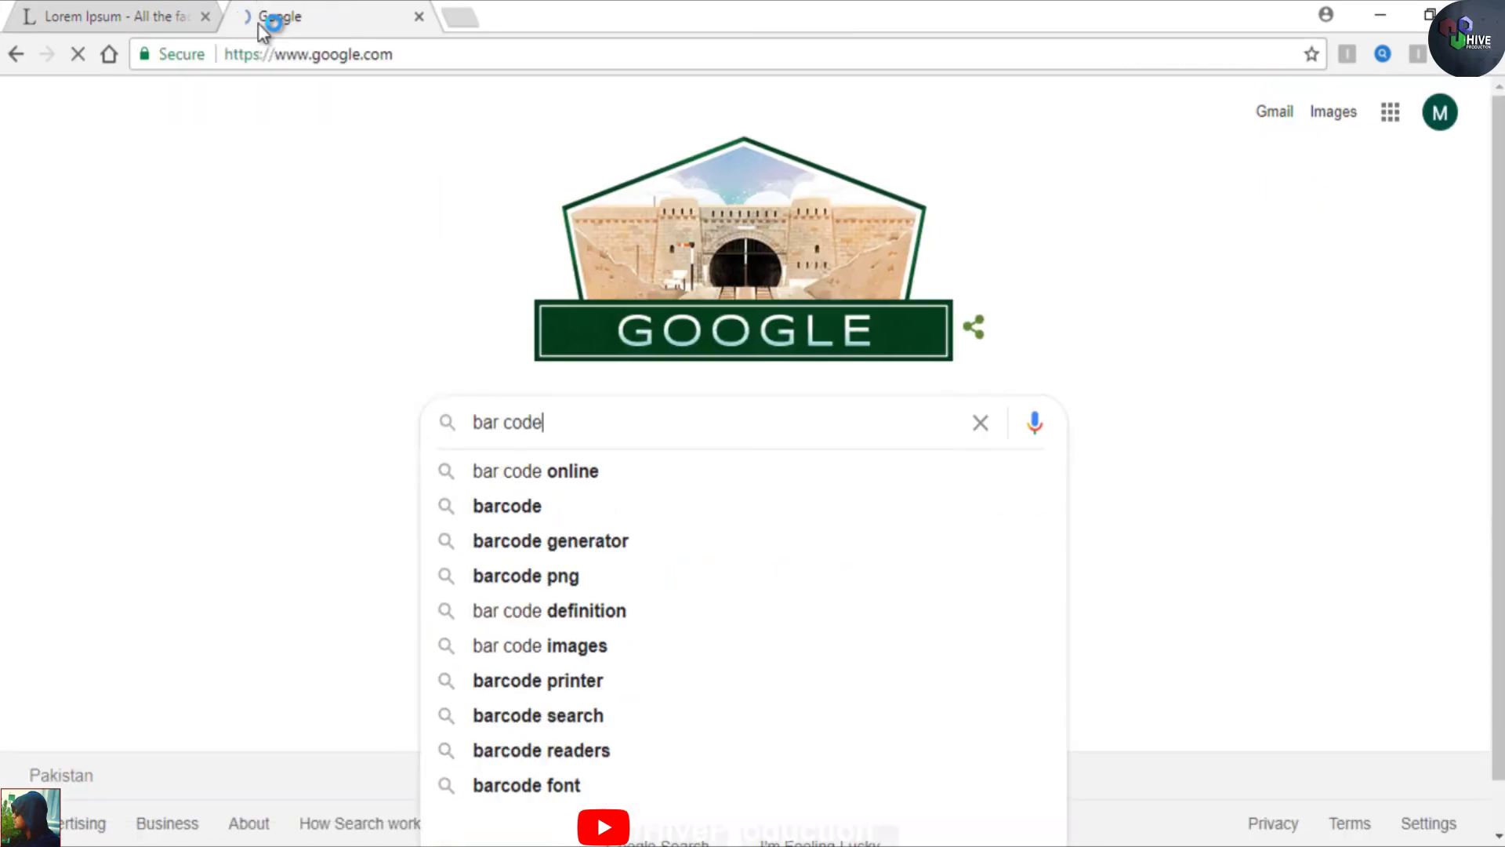
key(Return)
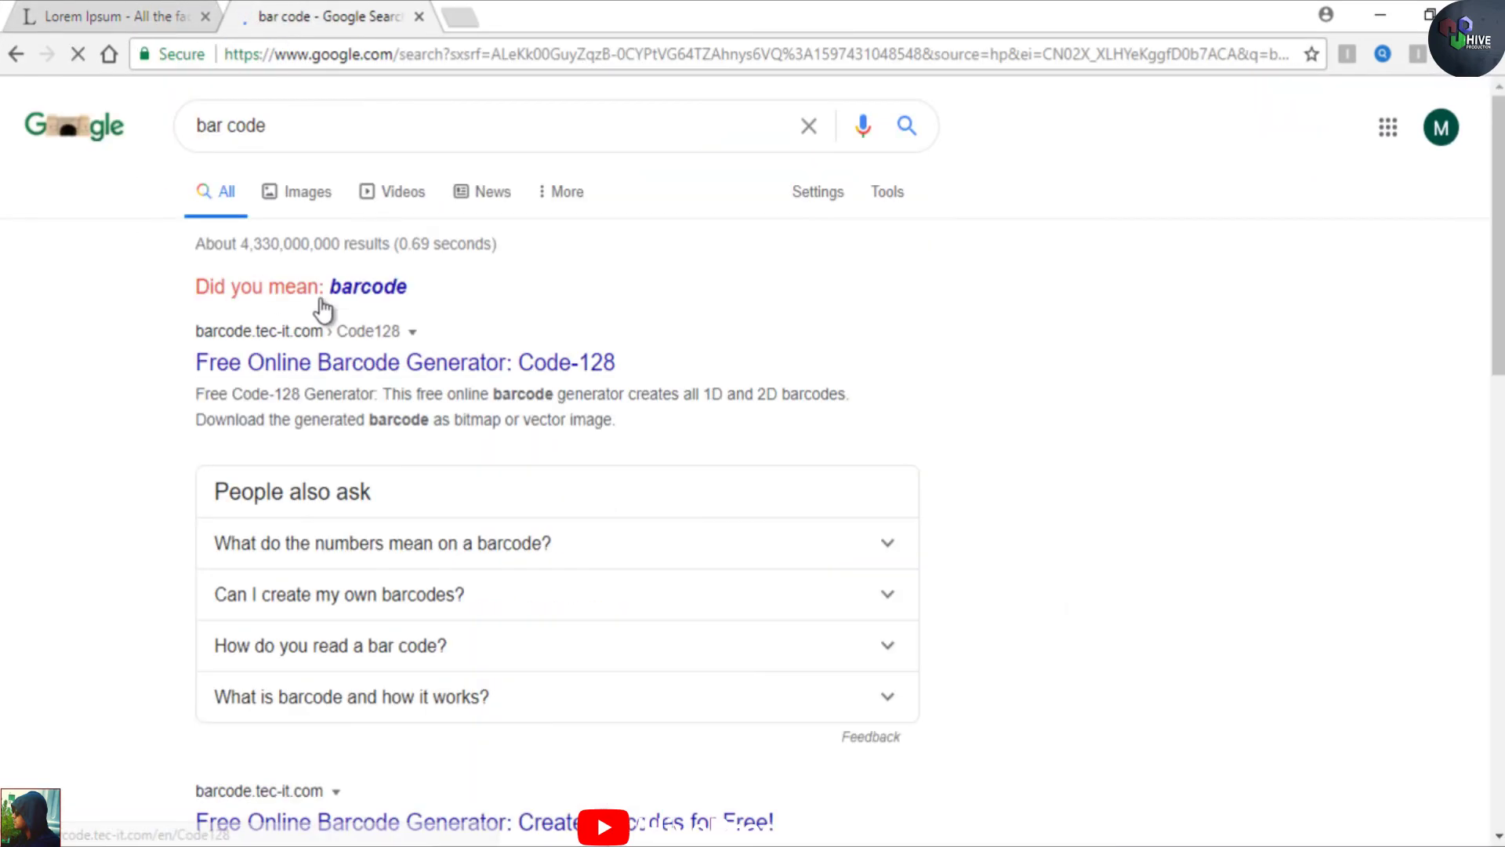
click(308, 202)
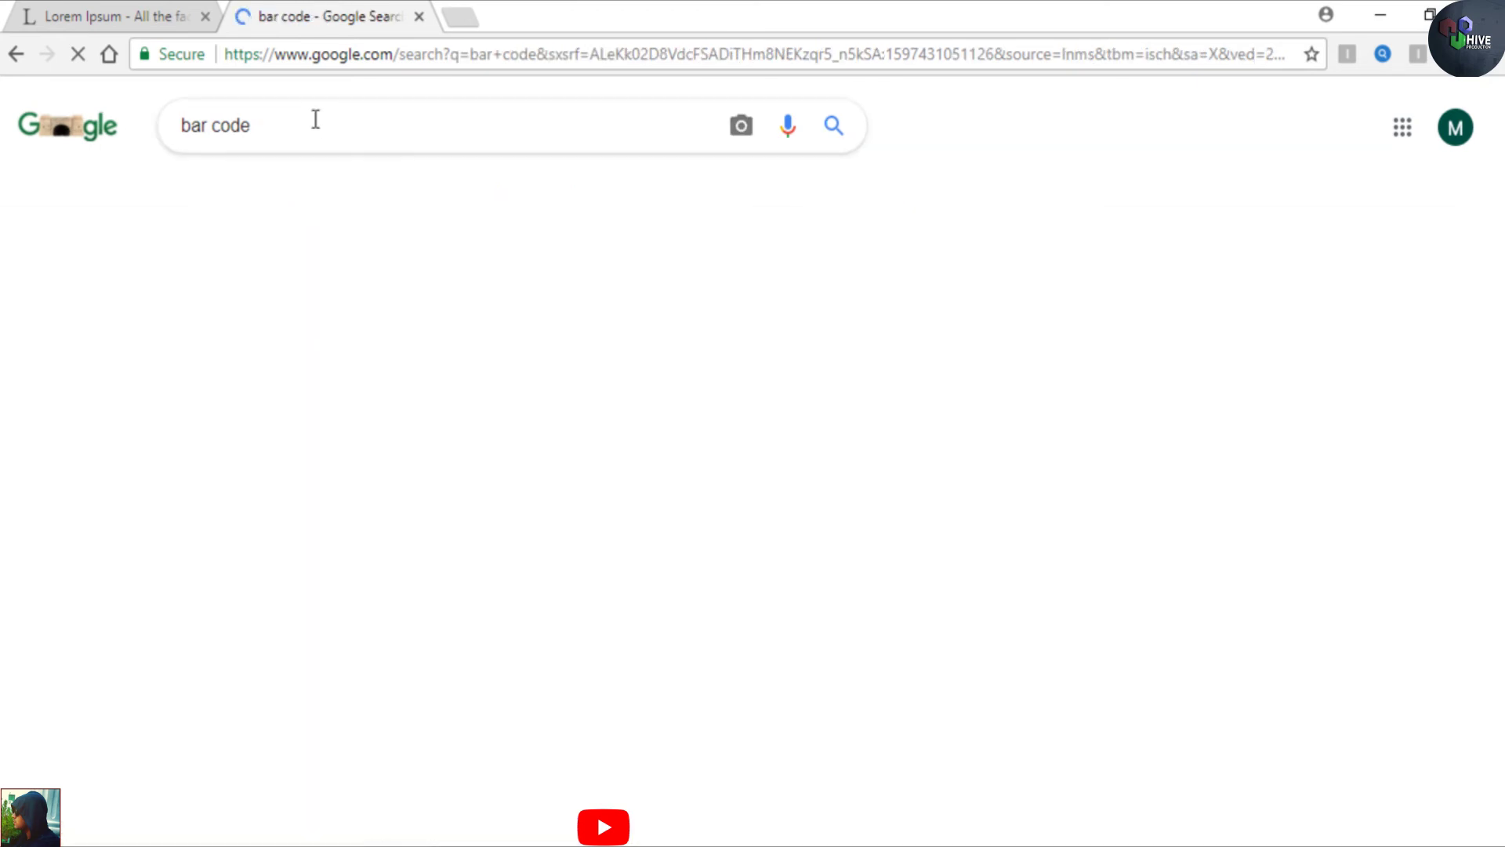
text(png)
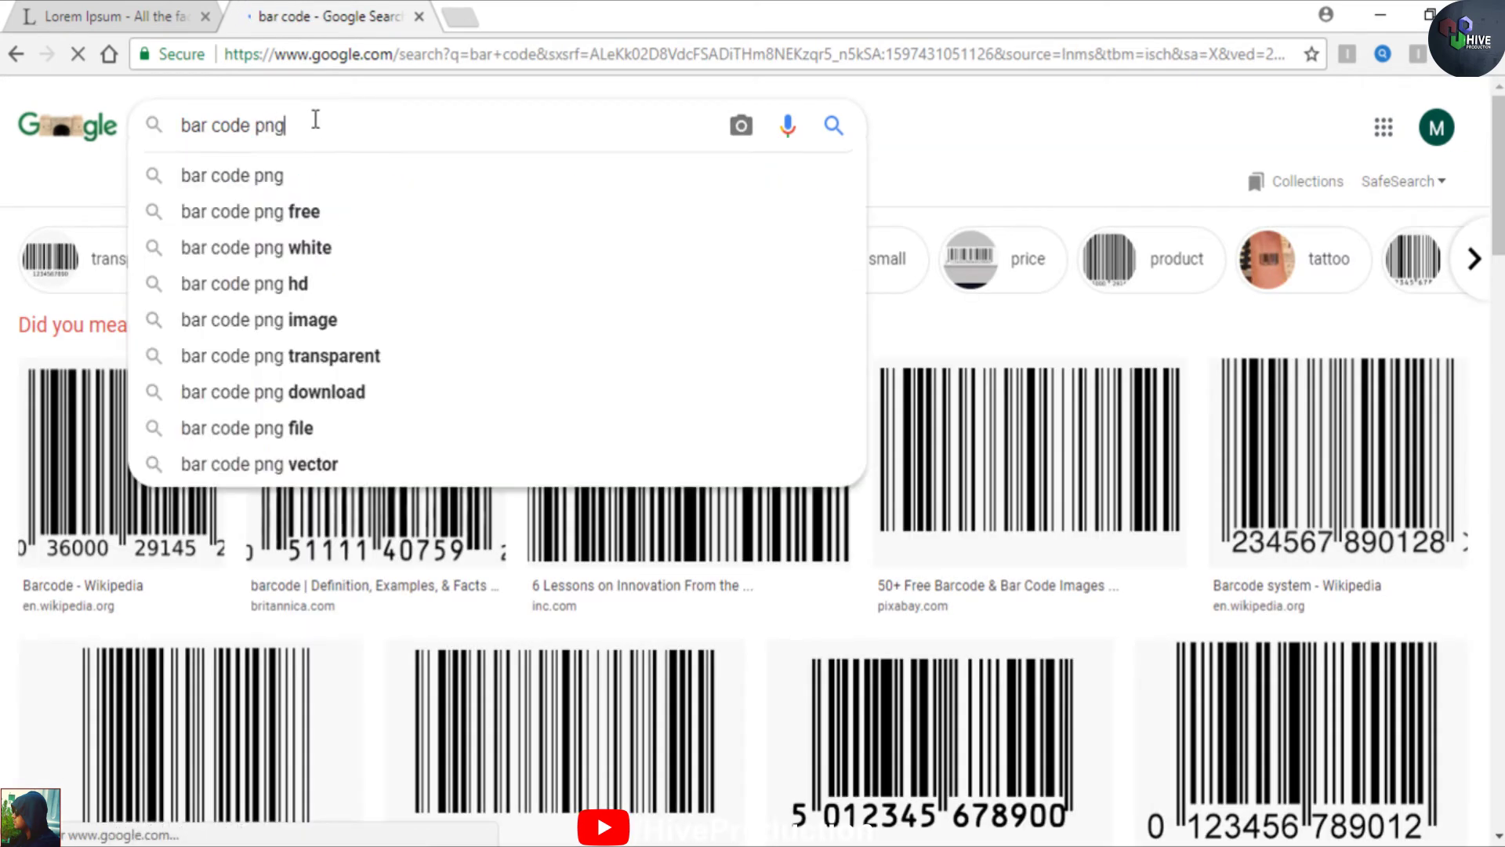
key(Return)
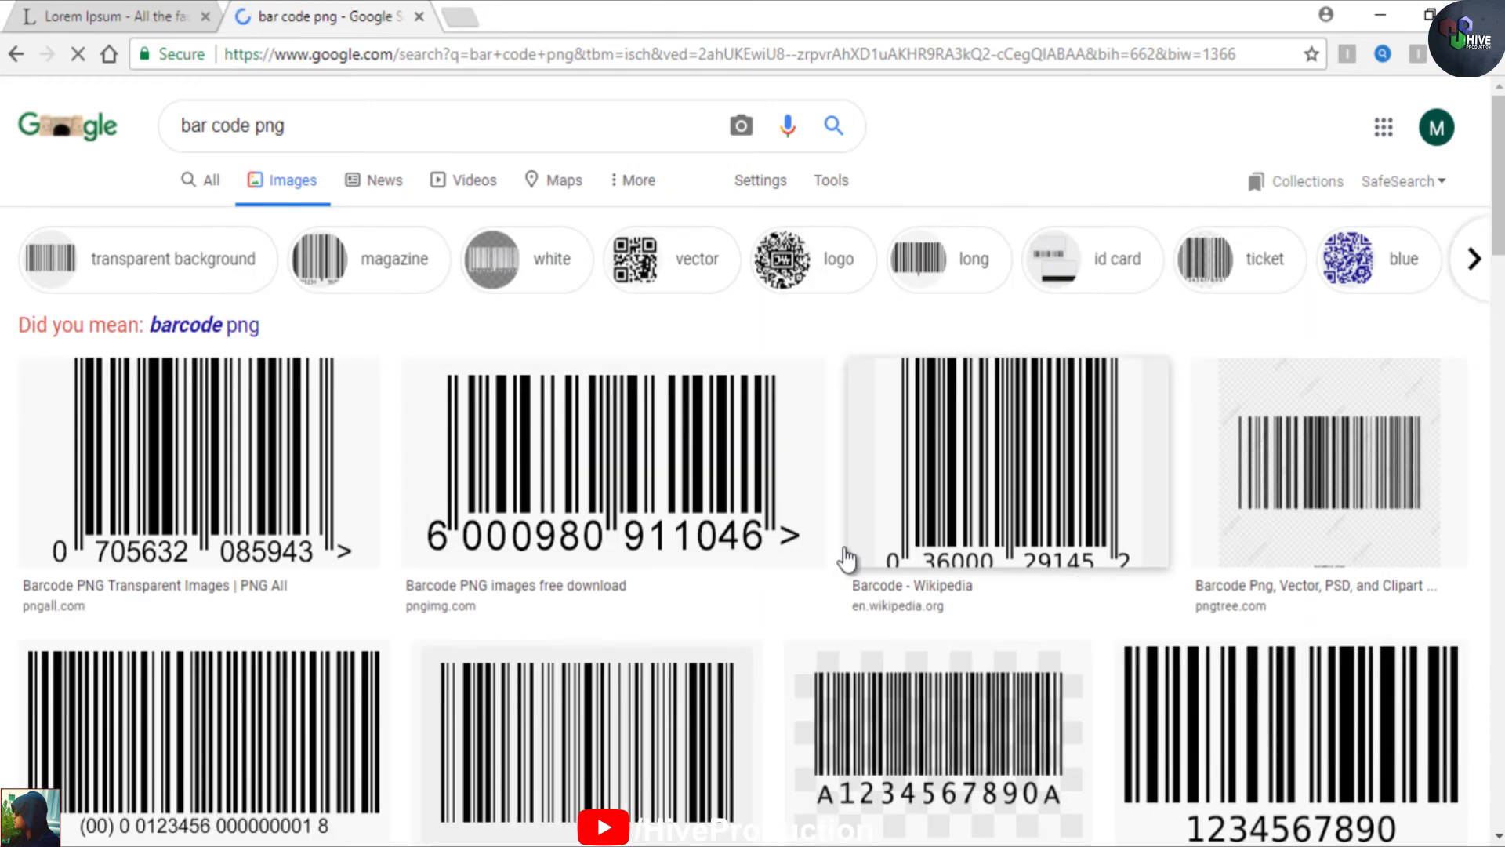
Open the Pngimg.com barcode result and save its full-size image to the desktop as barcode_PNG8
click(610, 430)
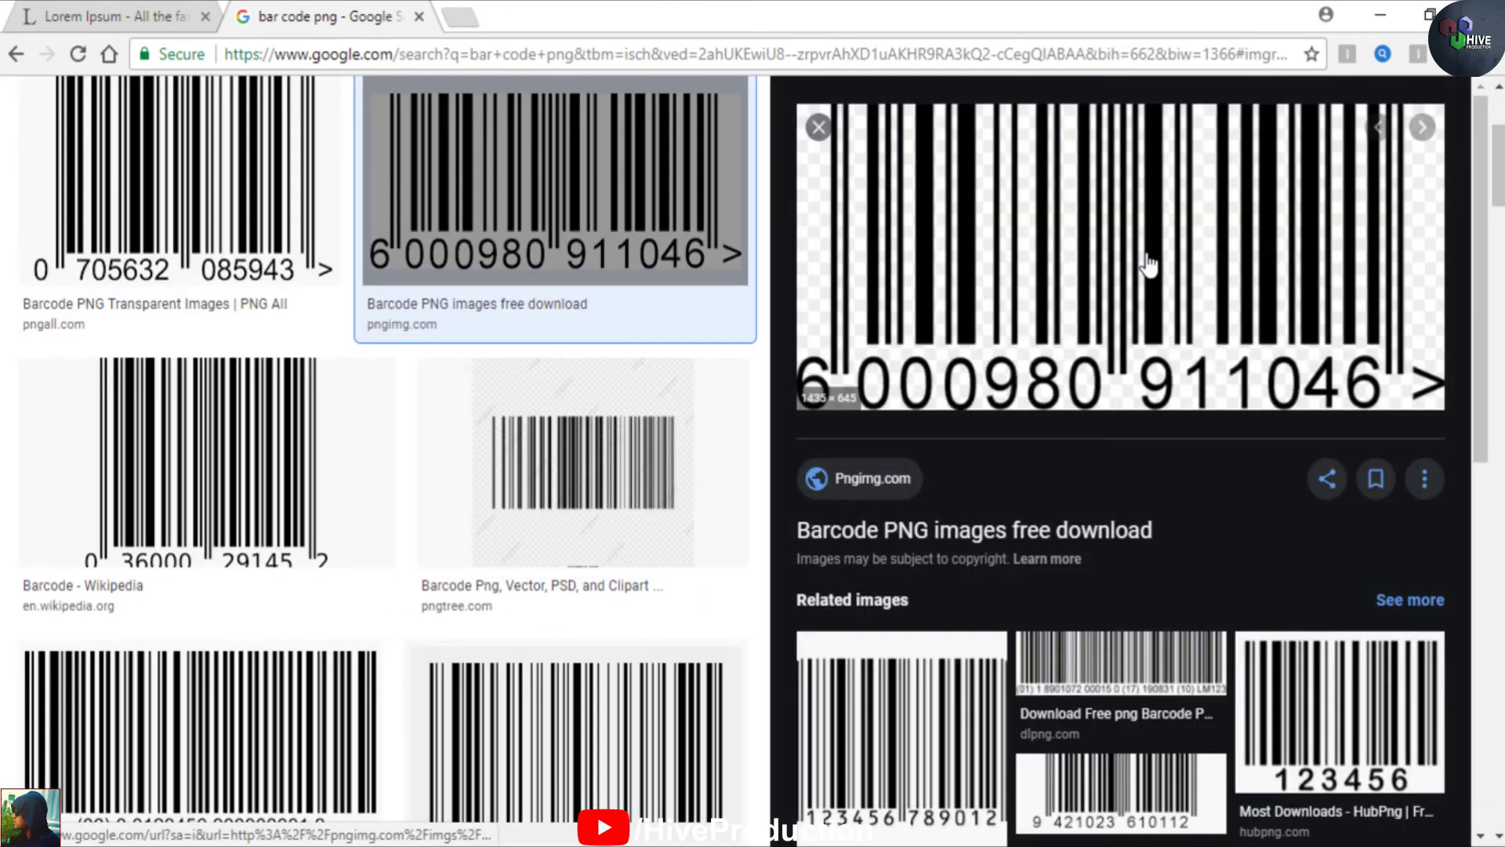
right_click(1147, 265)
click(1228, 461)
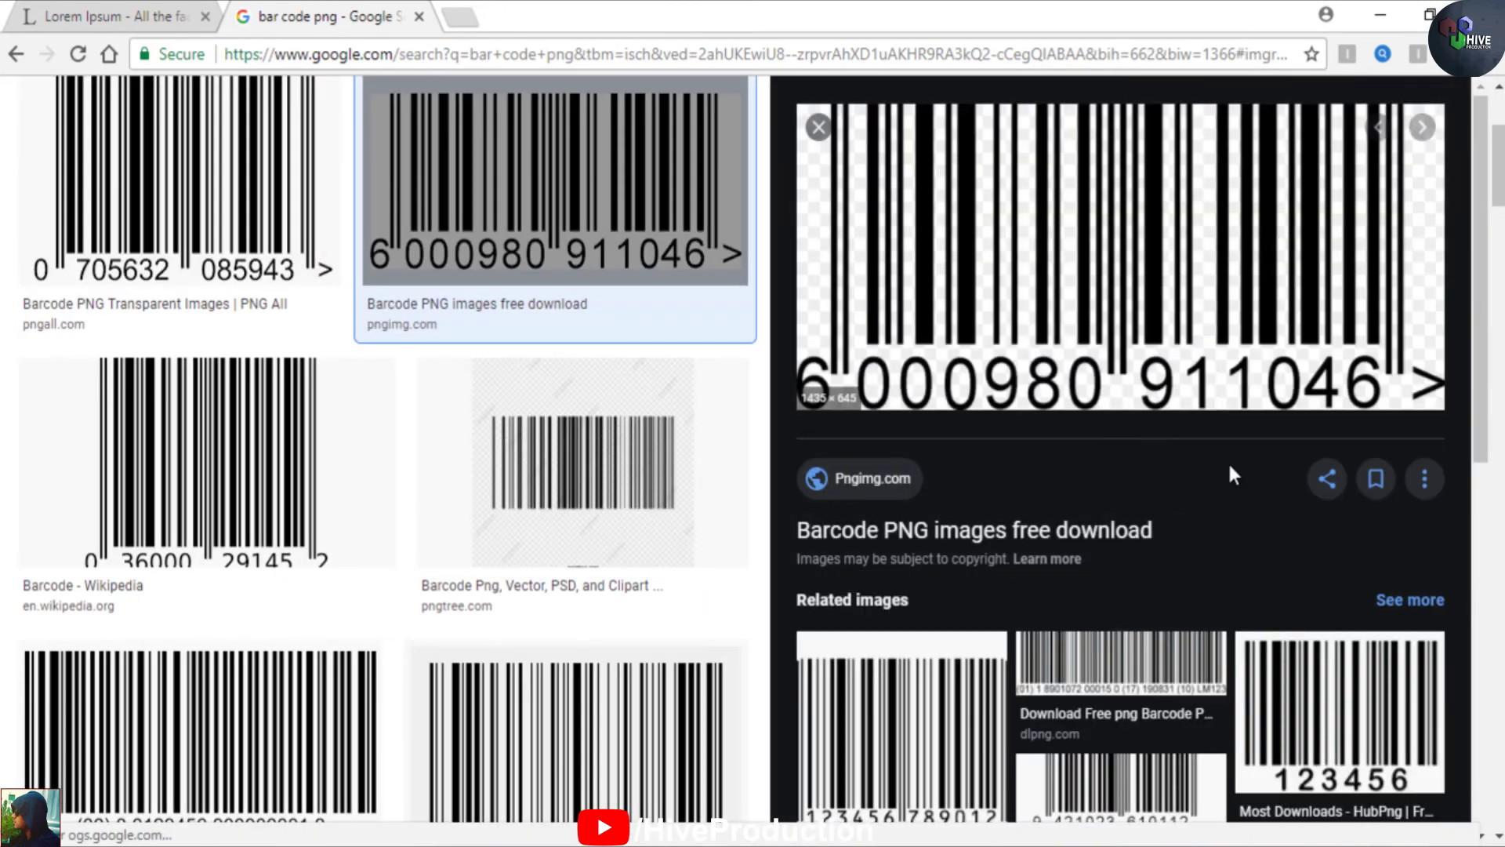
key(Return)
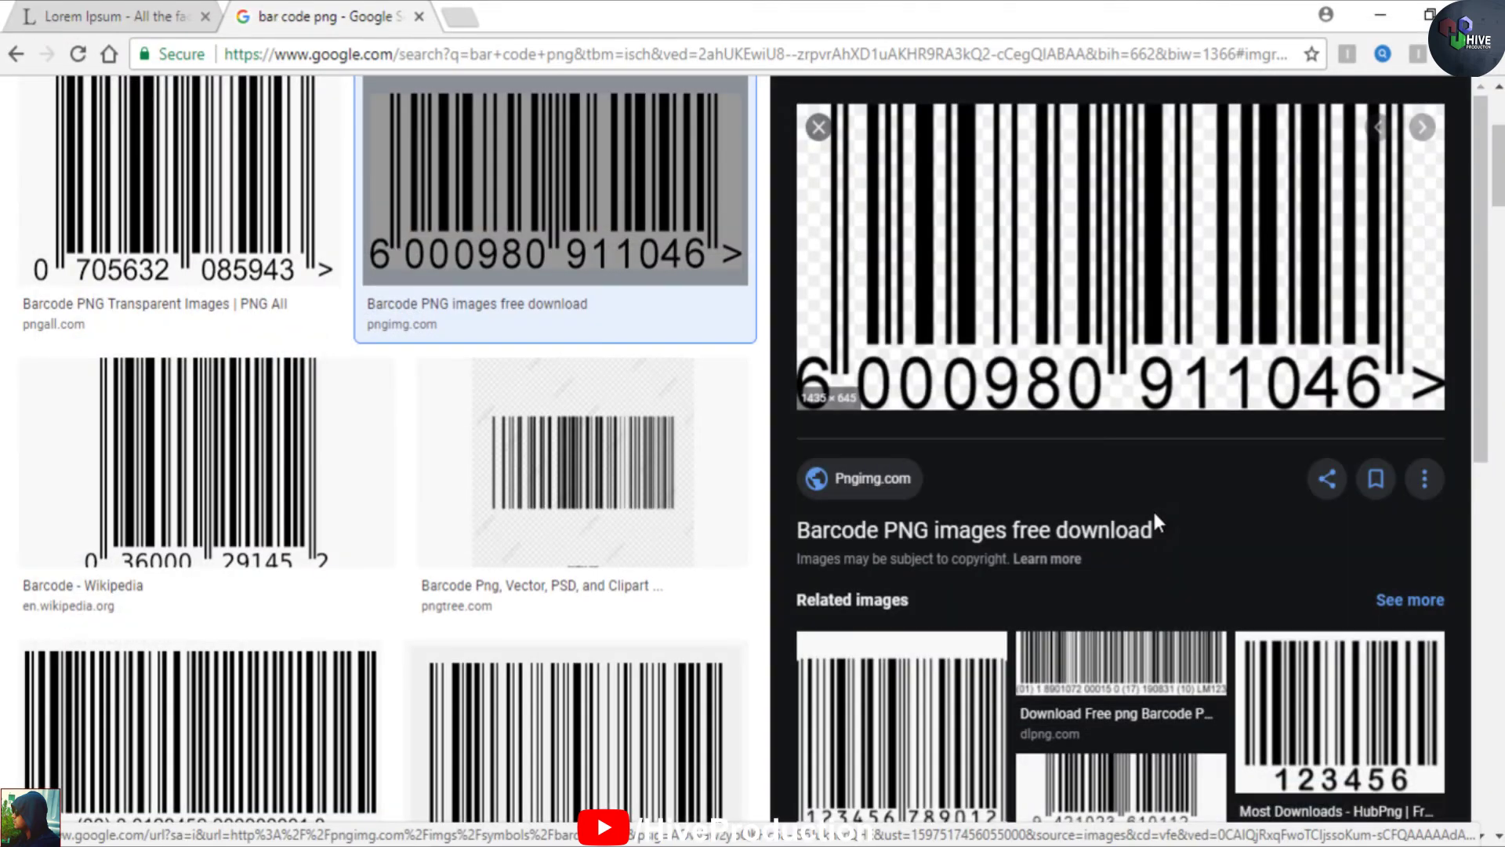
Switch to Photoshop, open barcode_PNG8 from the Desktop, copy the barcode and return to the Right document
click(722, 846)
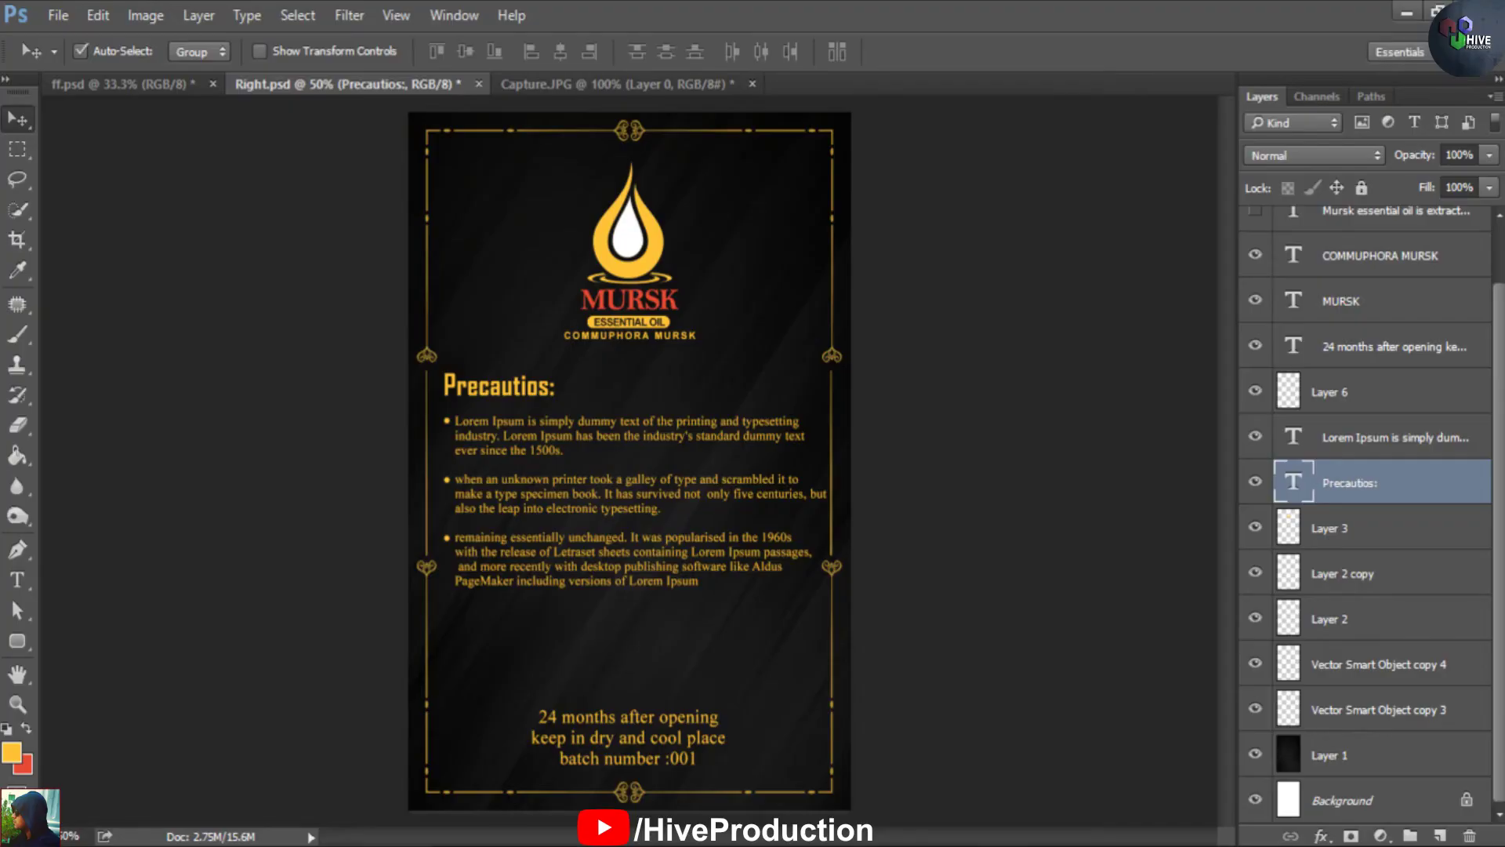
key(ctrl+o)
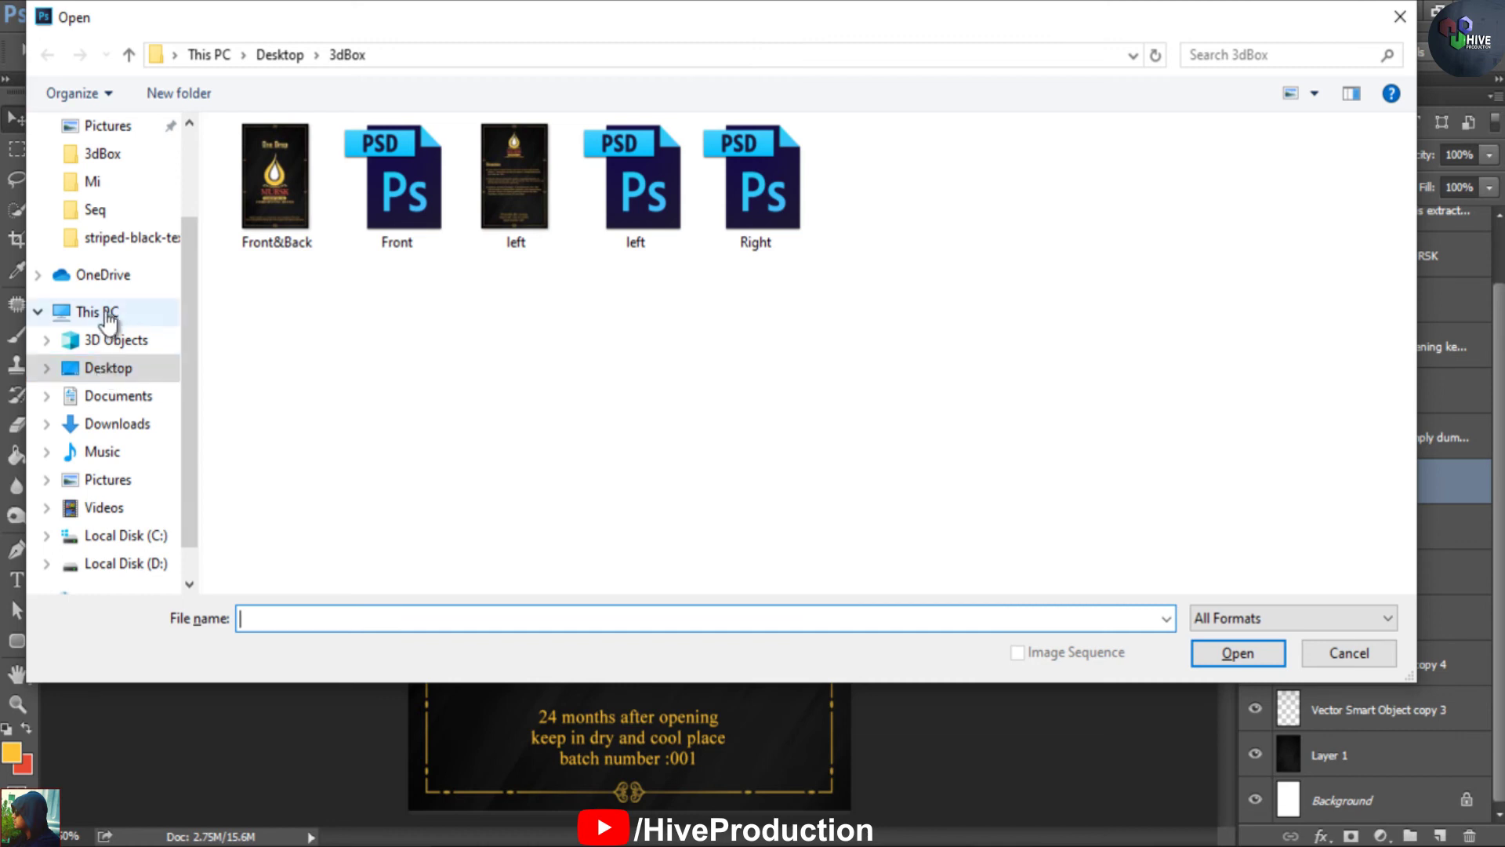
click(114, 369)
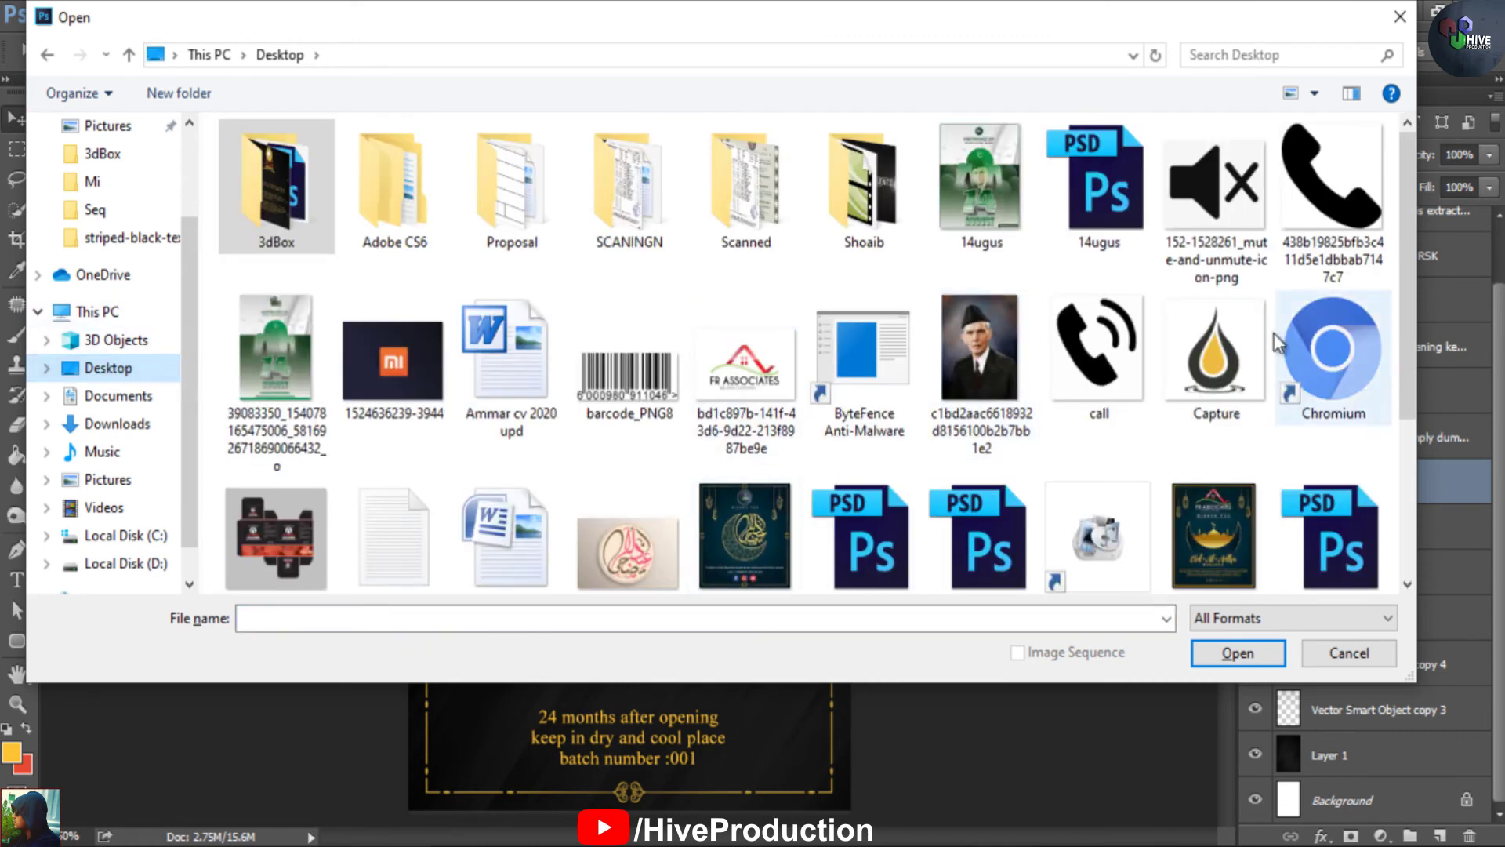
double_click(596, 388)
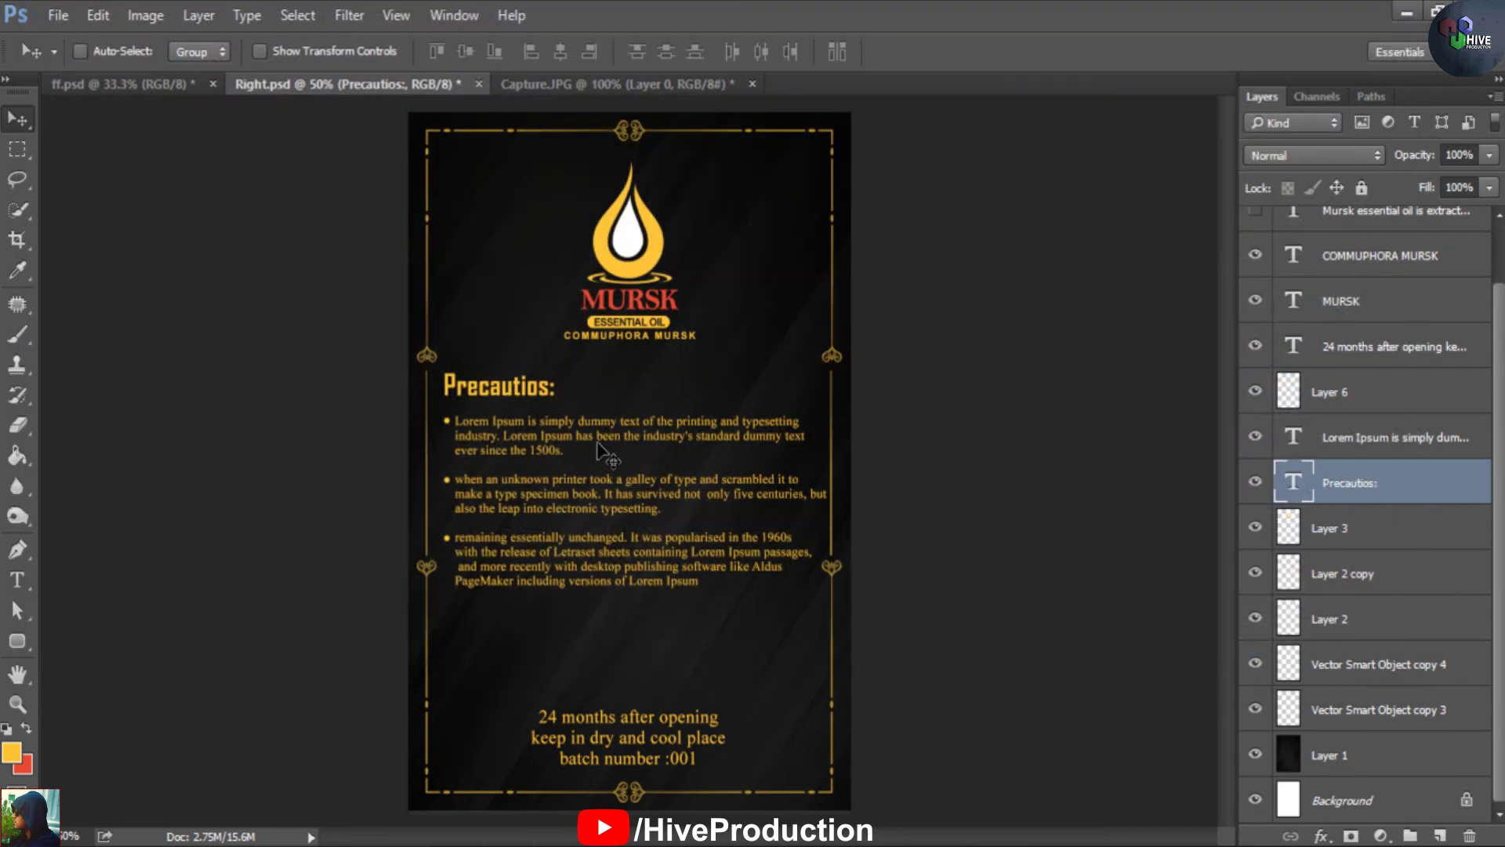
click(573, 79)
click(262, 87)
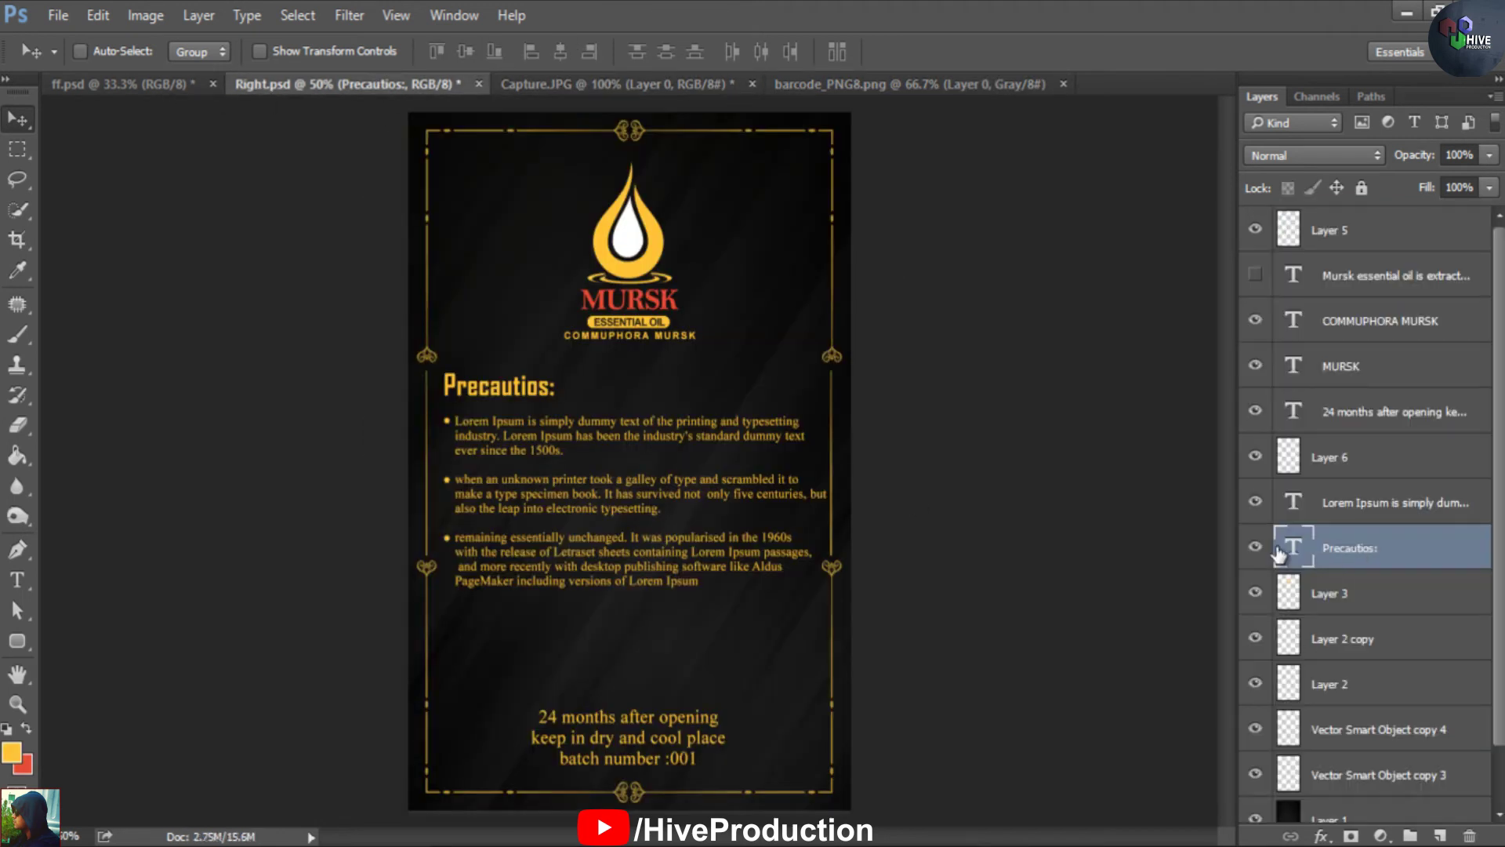
Hide the "24 months after opening" text and paste the barcode in its place, scaled down and centred above the lower border
click(1255, 410)
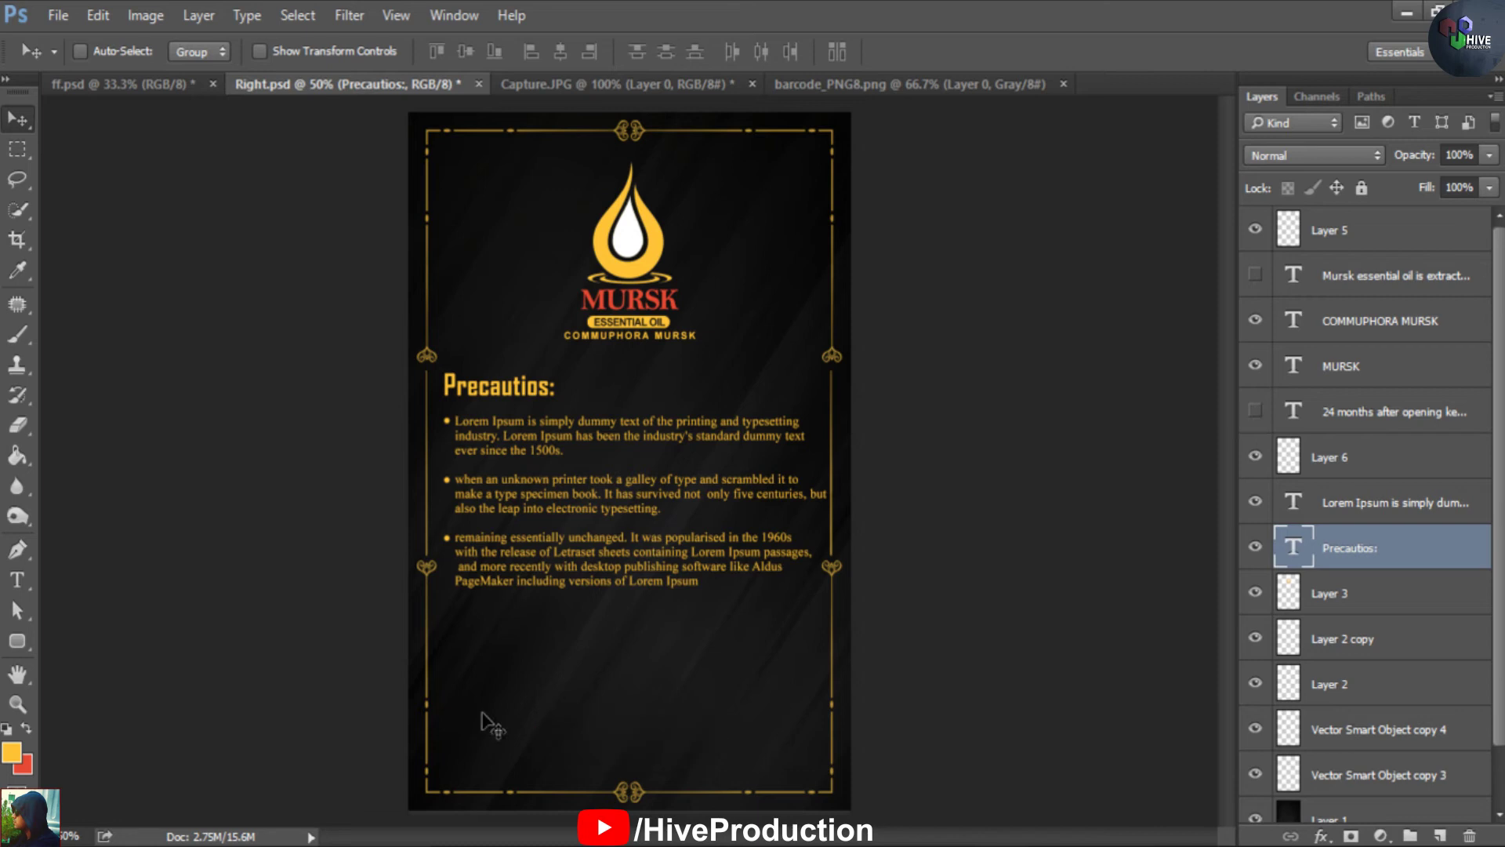
key(ctrl+v)
key(ctrl+t)
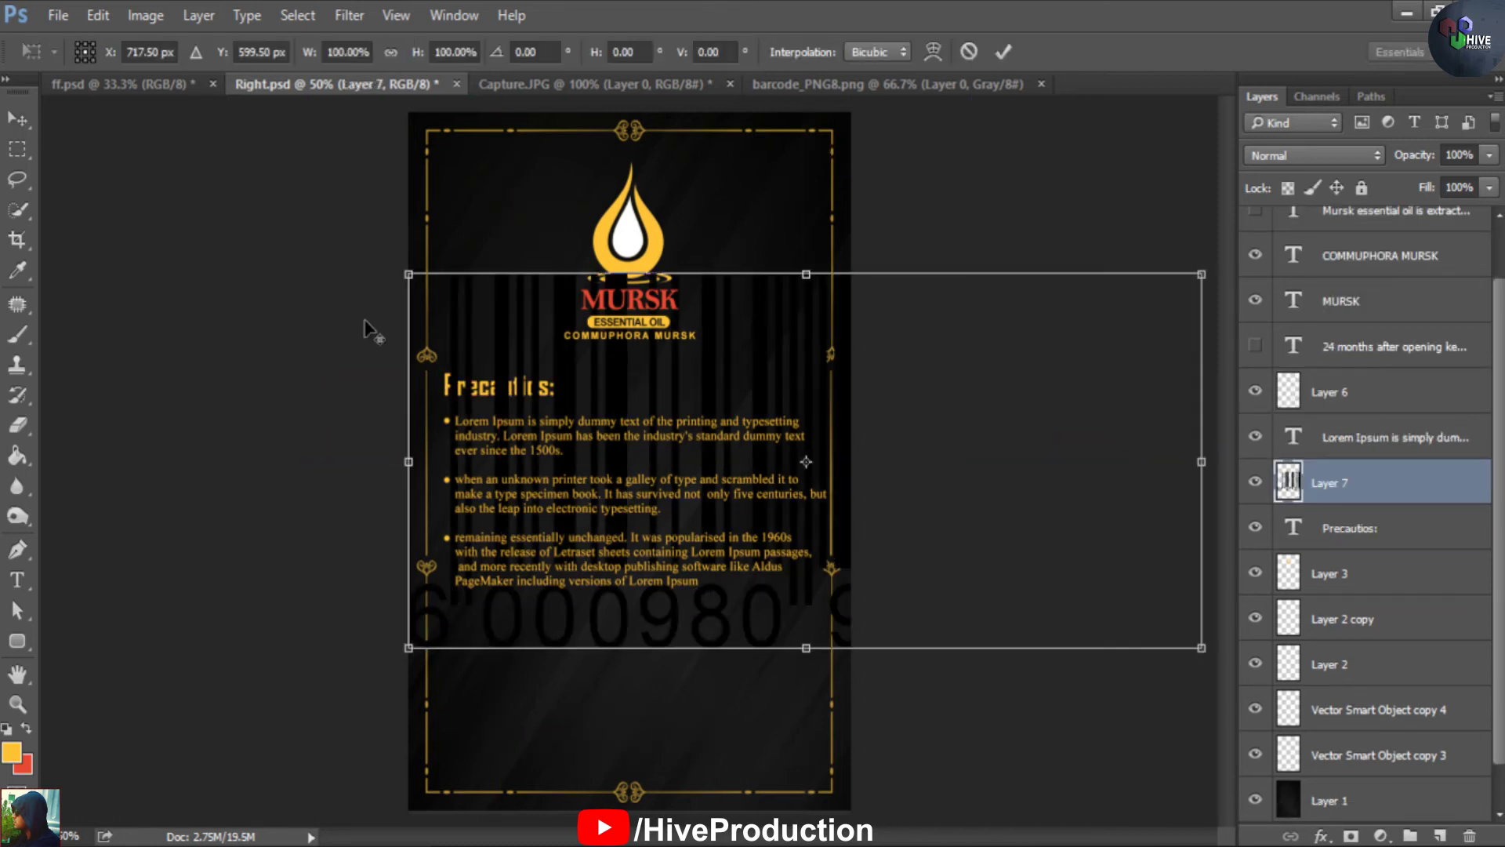
alt+shift+drag(405, 275, 609, 741)
key(Return)
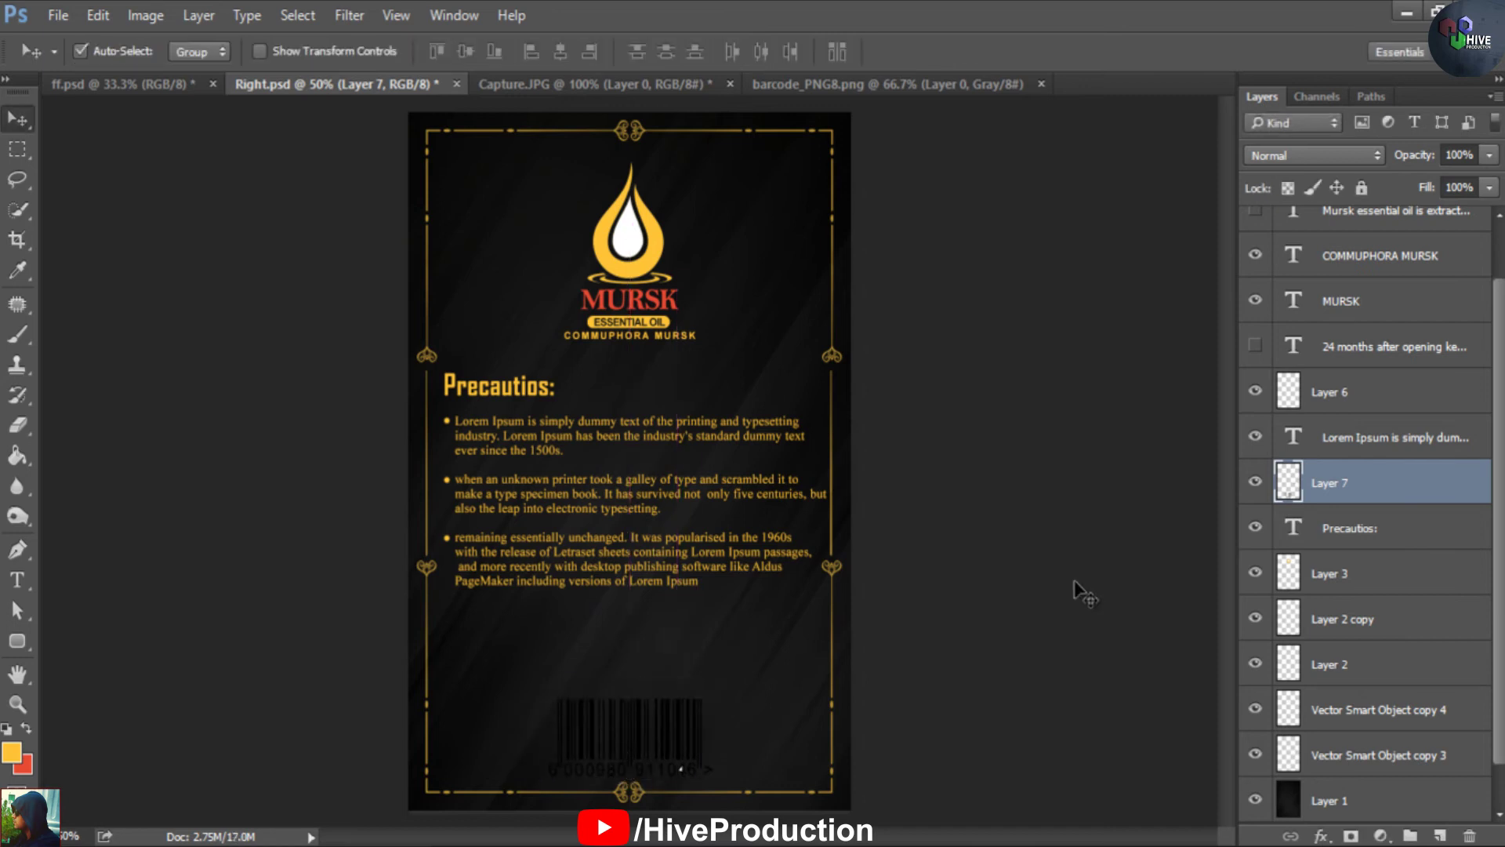
Recolour the barcode with the yellow foreground colour, shrink it slightly about its centre and save the document
ctrl+click(1290, 493)
key(ctrl+s)
key(ctrl+d)
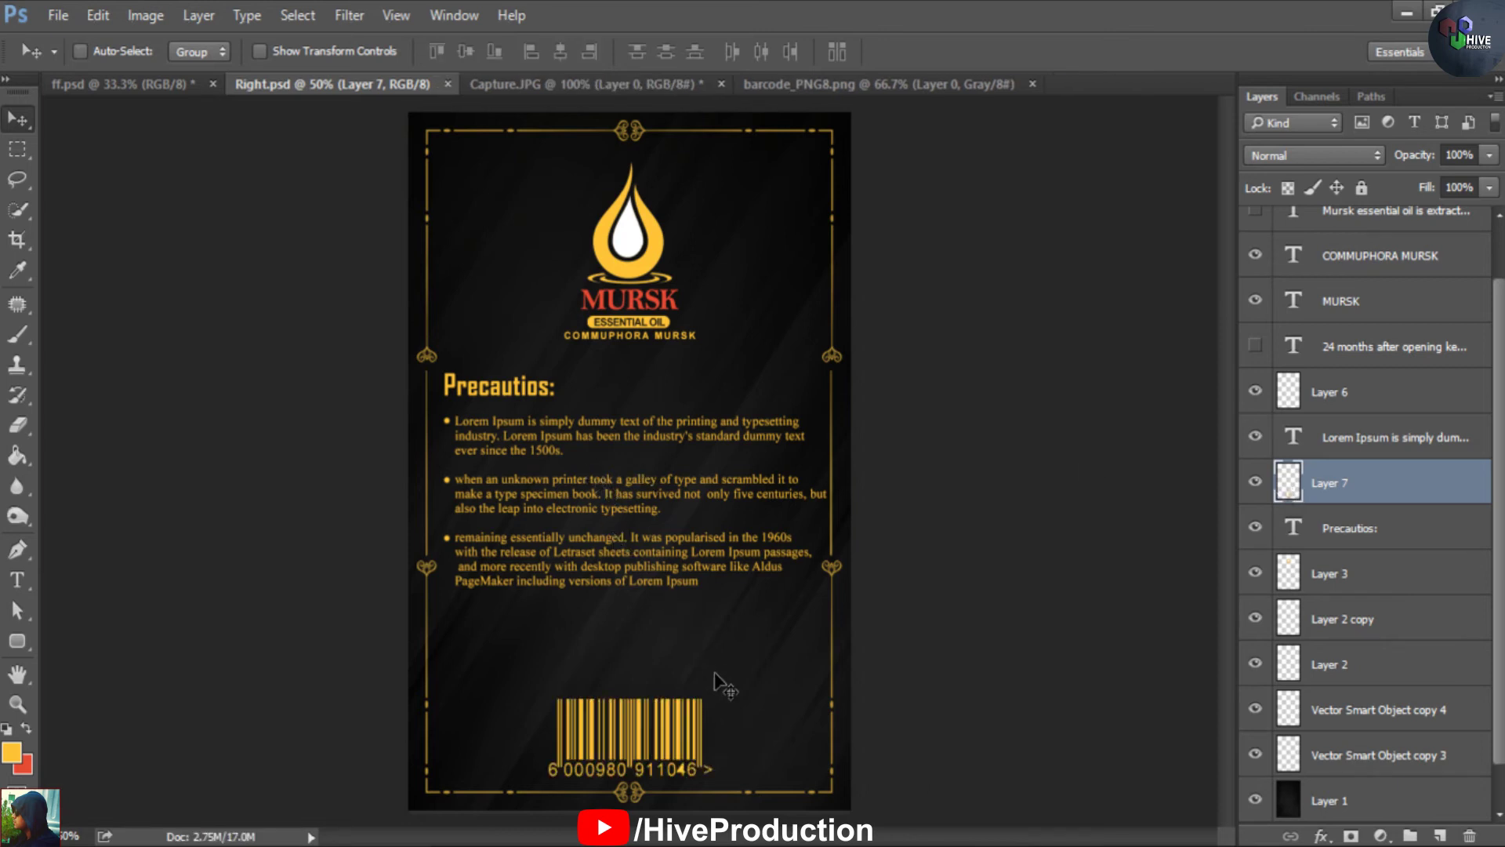
key(ctrl+t)
drag(713, 688, 699, 704)
key(Return)
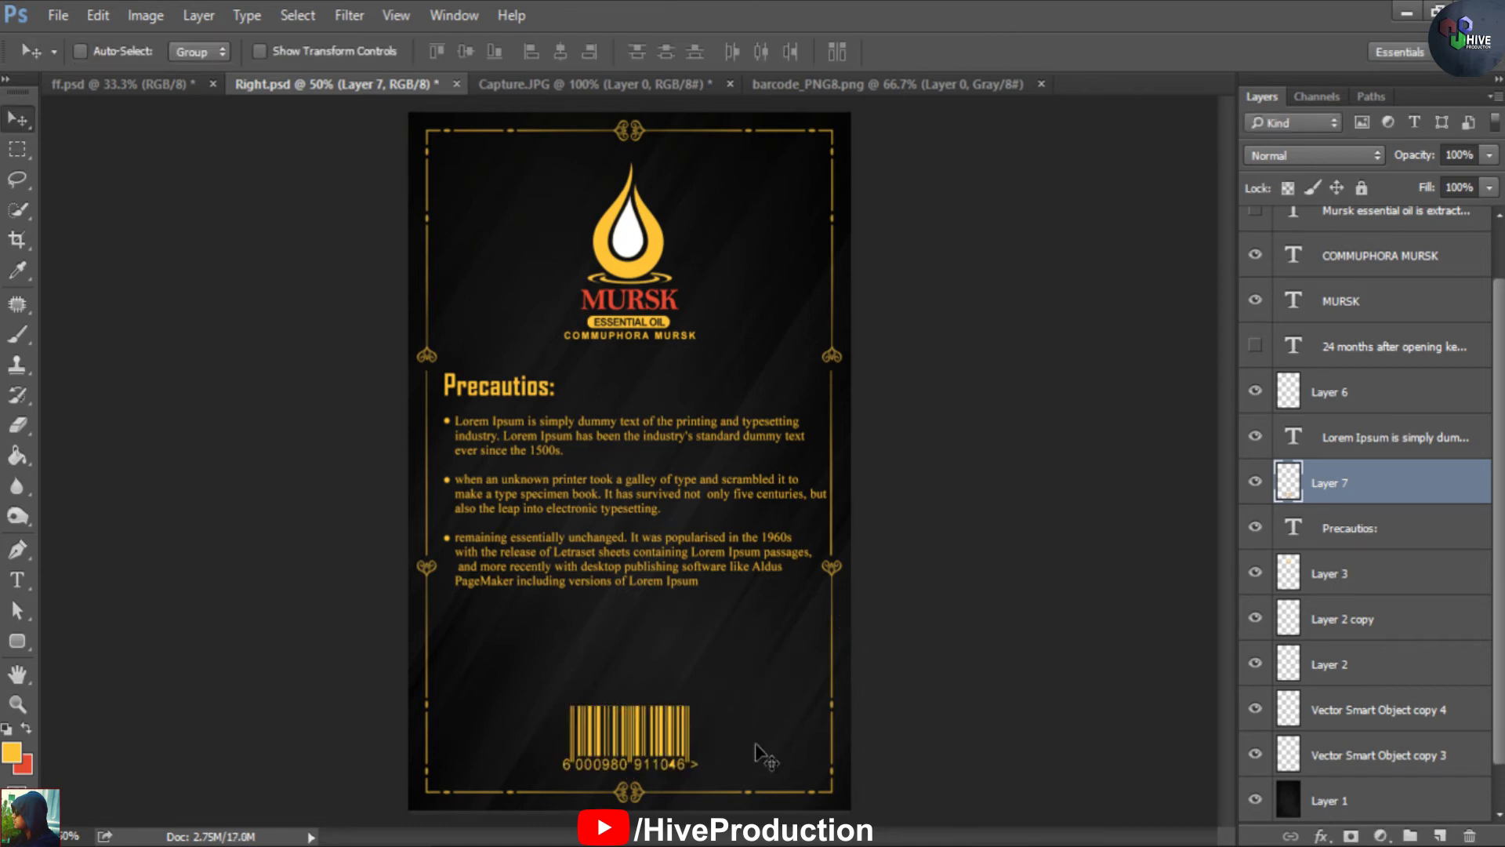
key(ctrl+s)
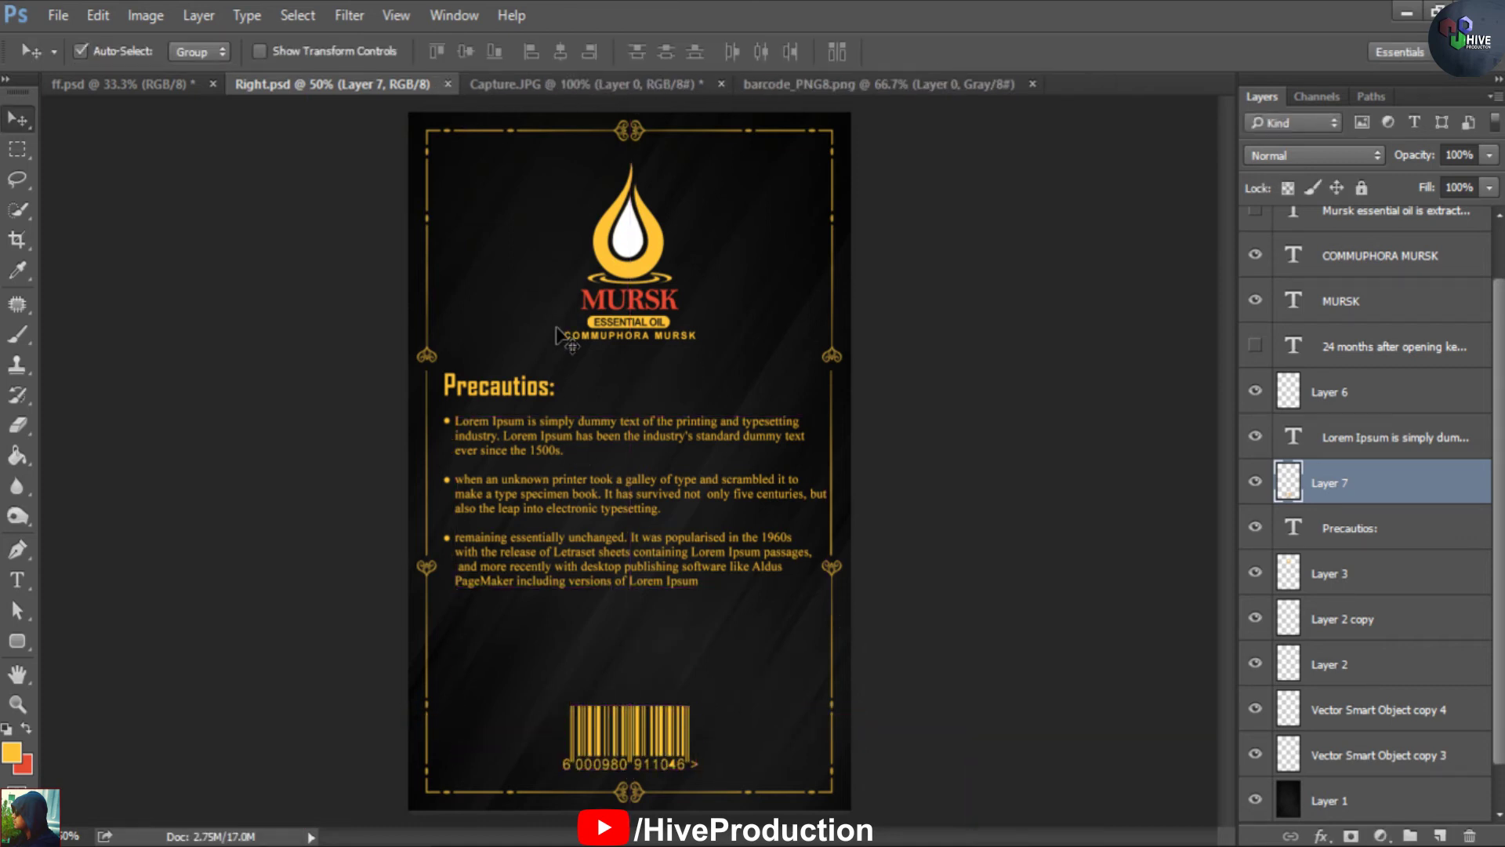
Save the right panel as a JPEG at Maximum quality in the 3dBox folder
key(ctrl+shift+s)
click(285, 602)
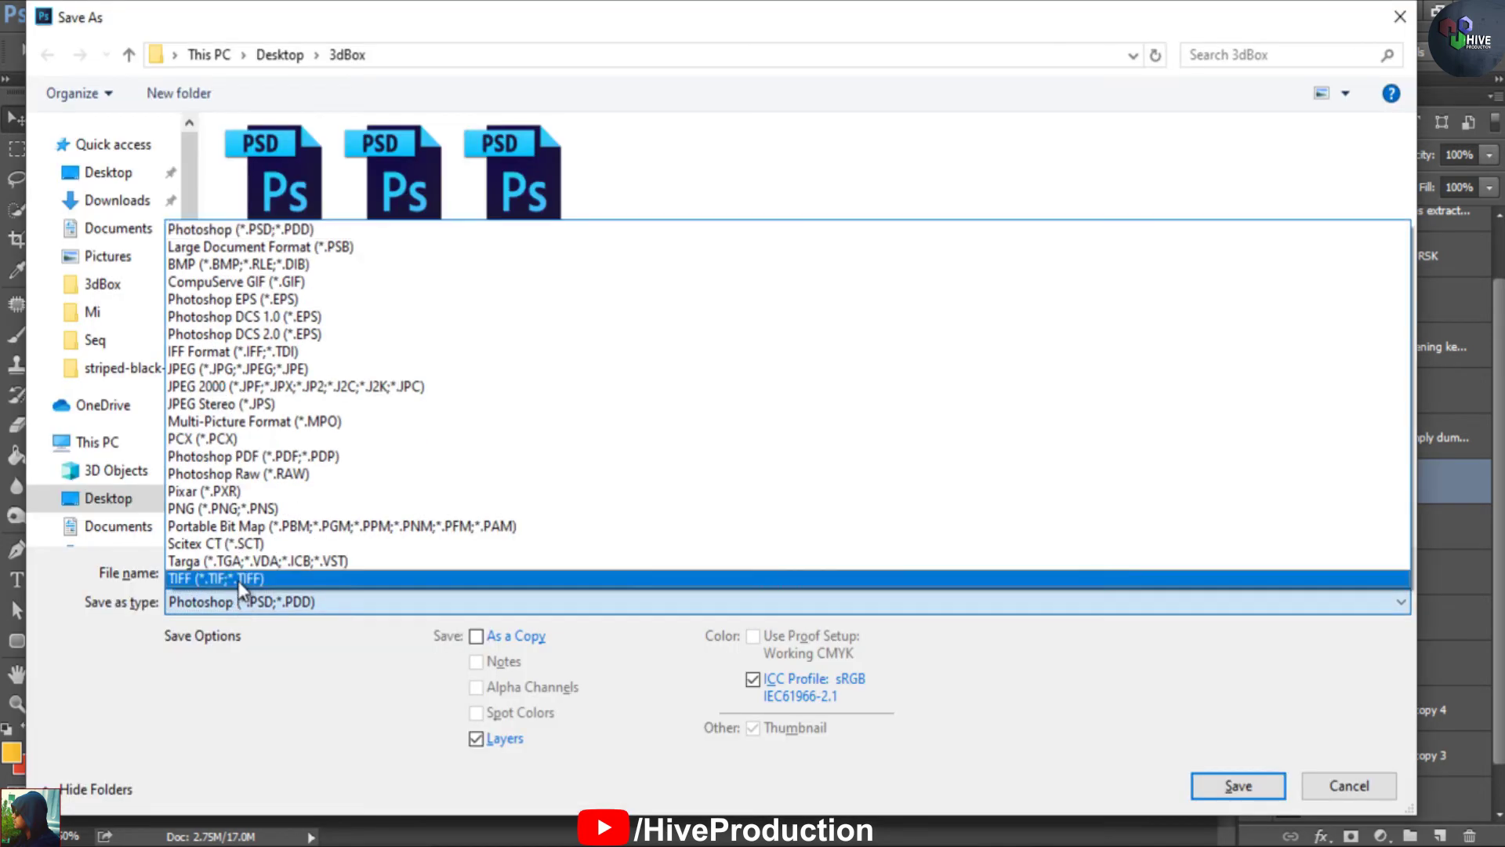
click(196, 371)
double_click(267, 564)
click(1219, 788)
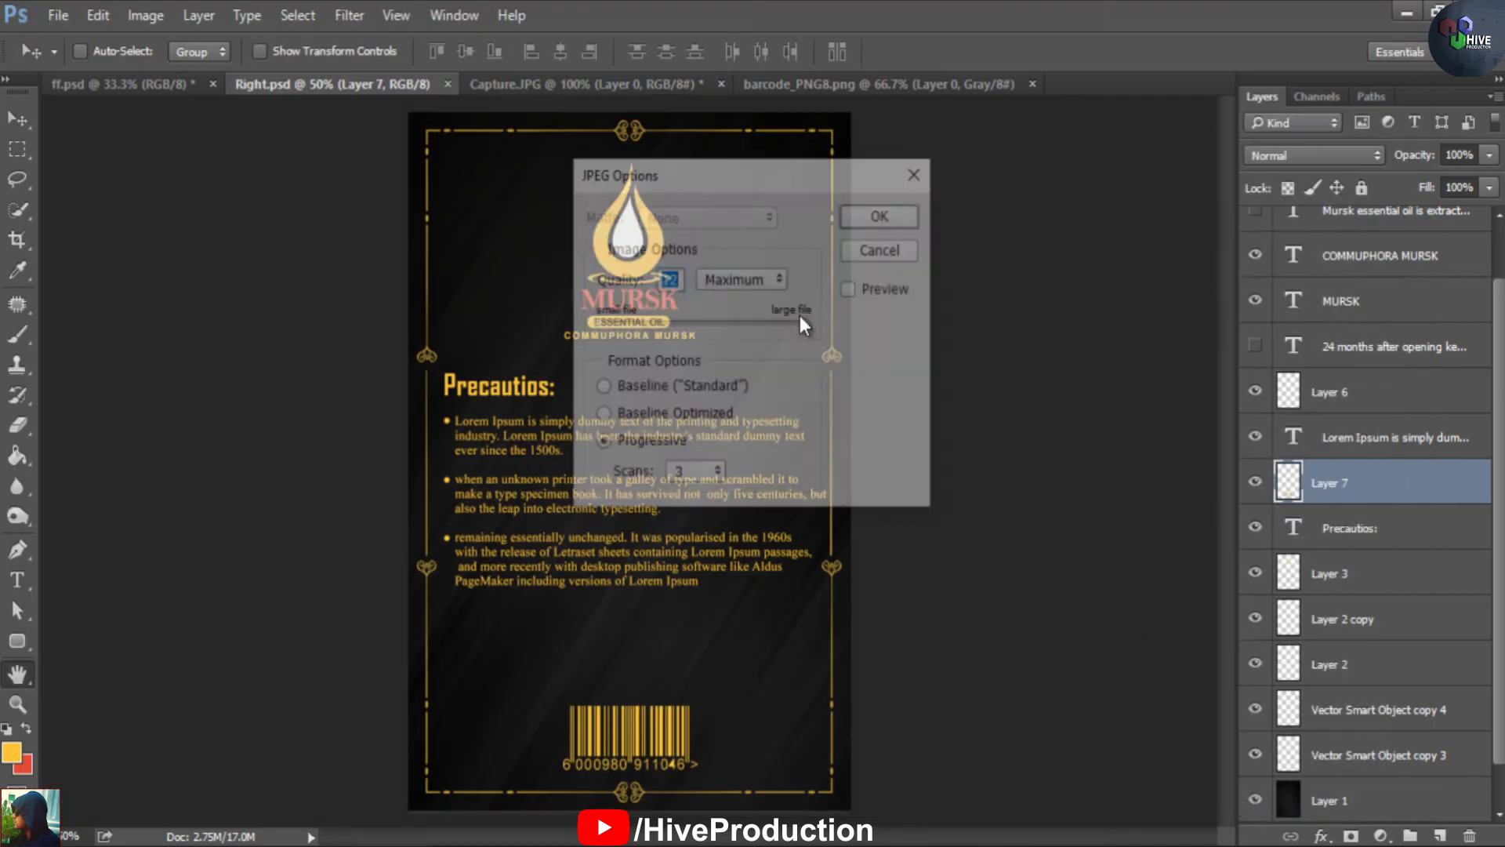
click(883, 213)
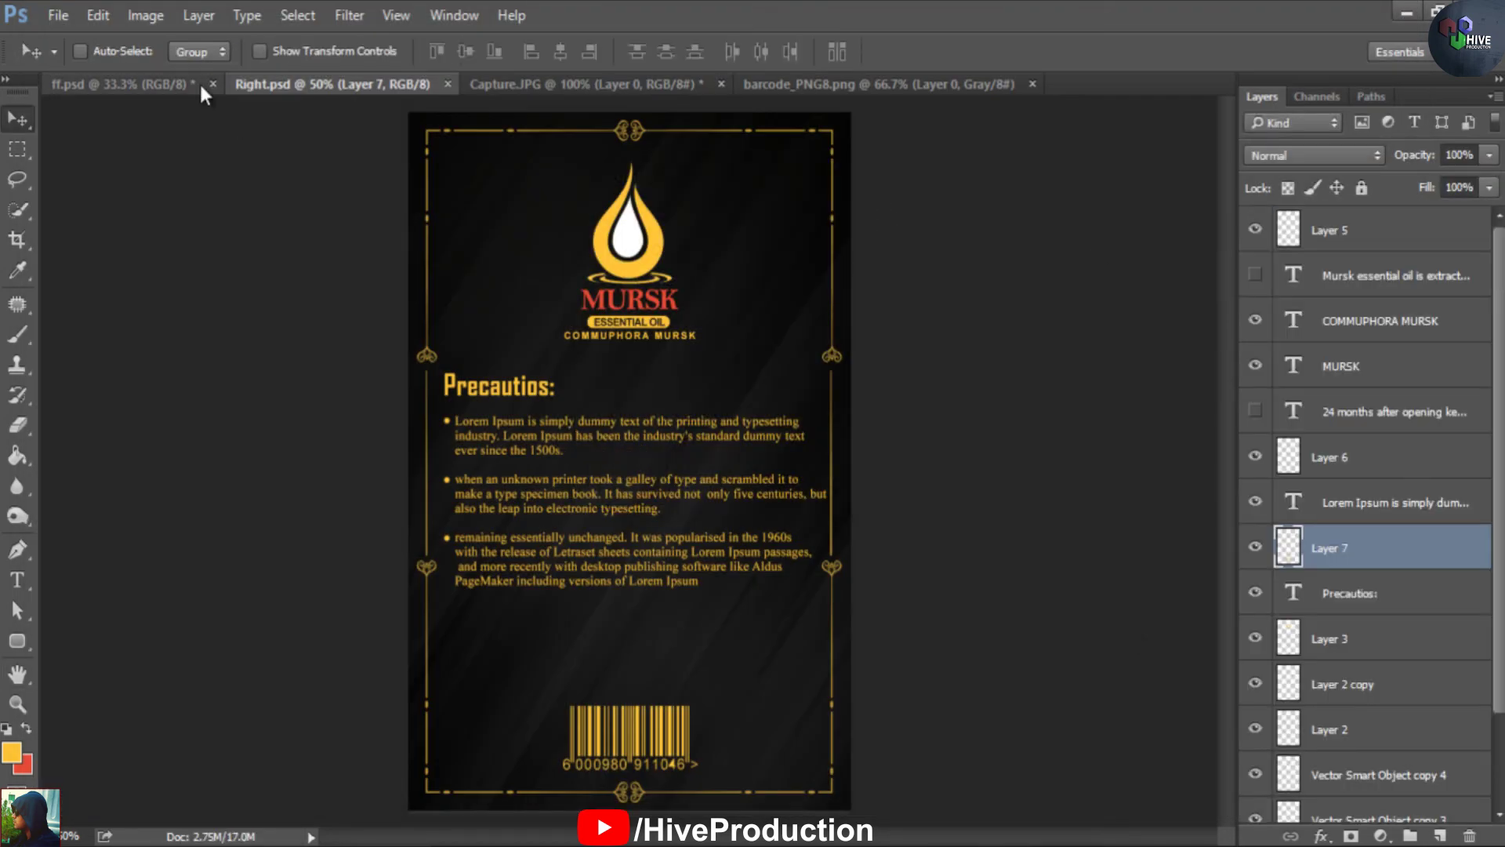
Check the right panel's width and height in inches in Image Size, leaving the dialog without changes
click(129, 16)
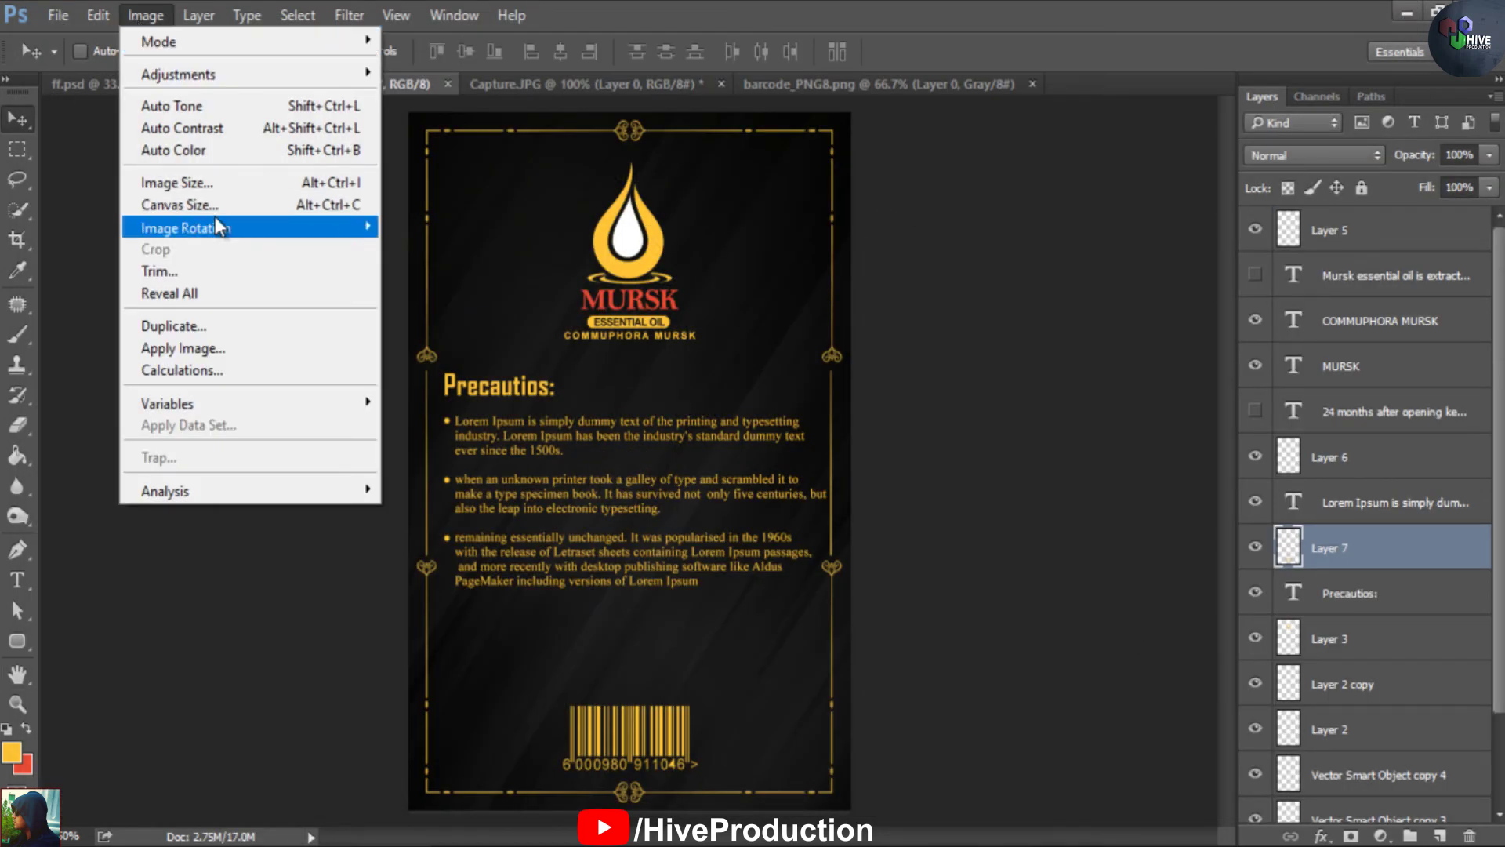
click(361, 182)
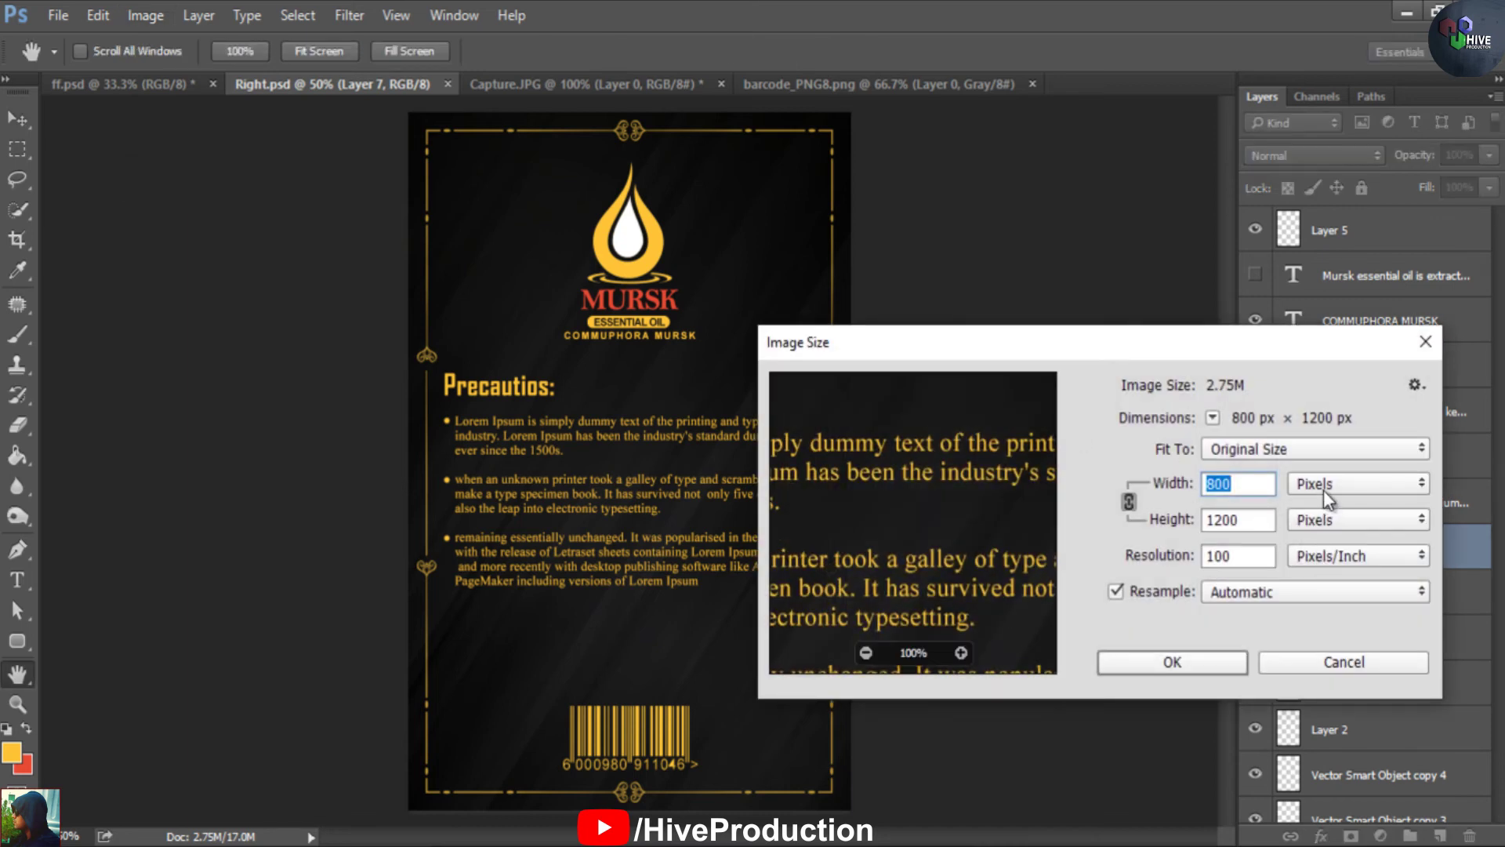
click(1323, 491)
click(1319, 520)
click(1317, 484)
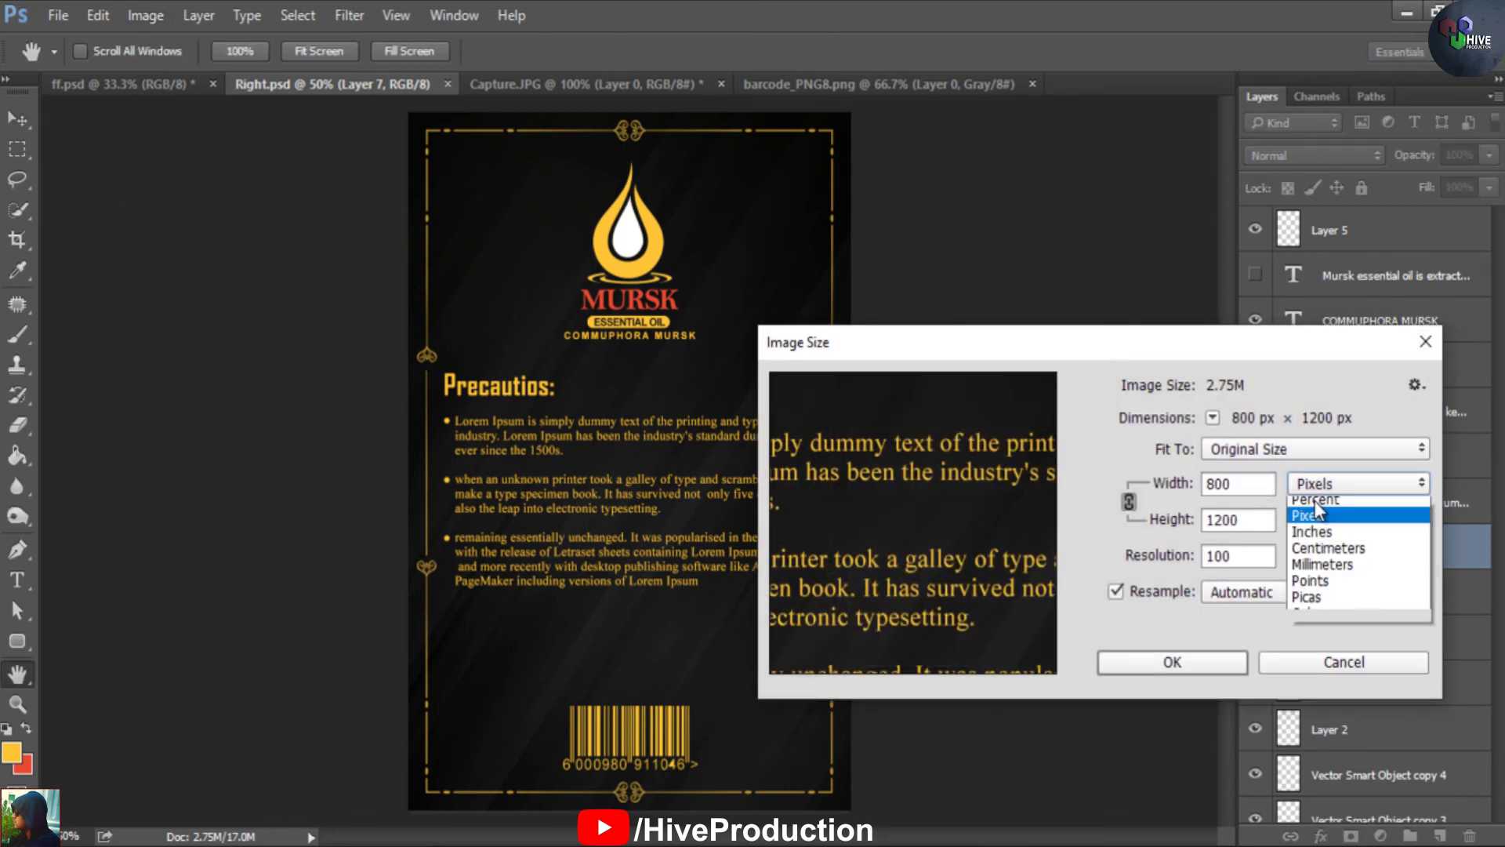
click(1320, 531)
double_click(1235, 486)
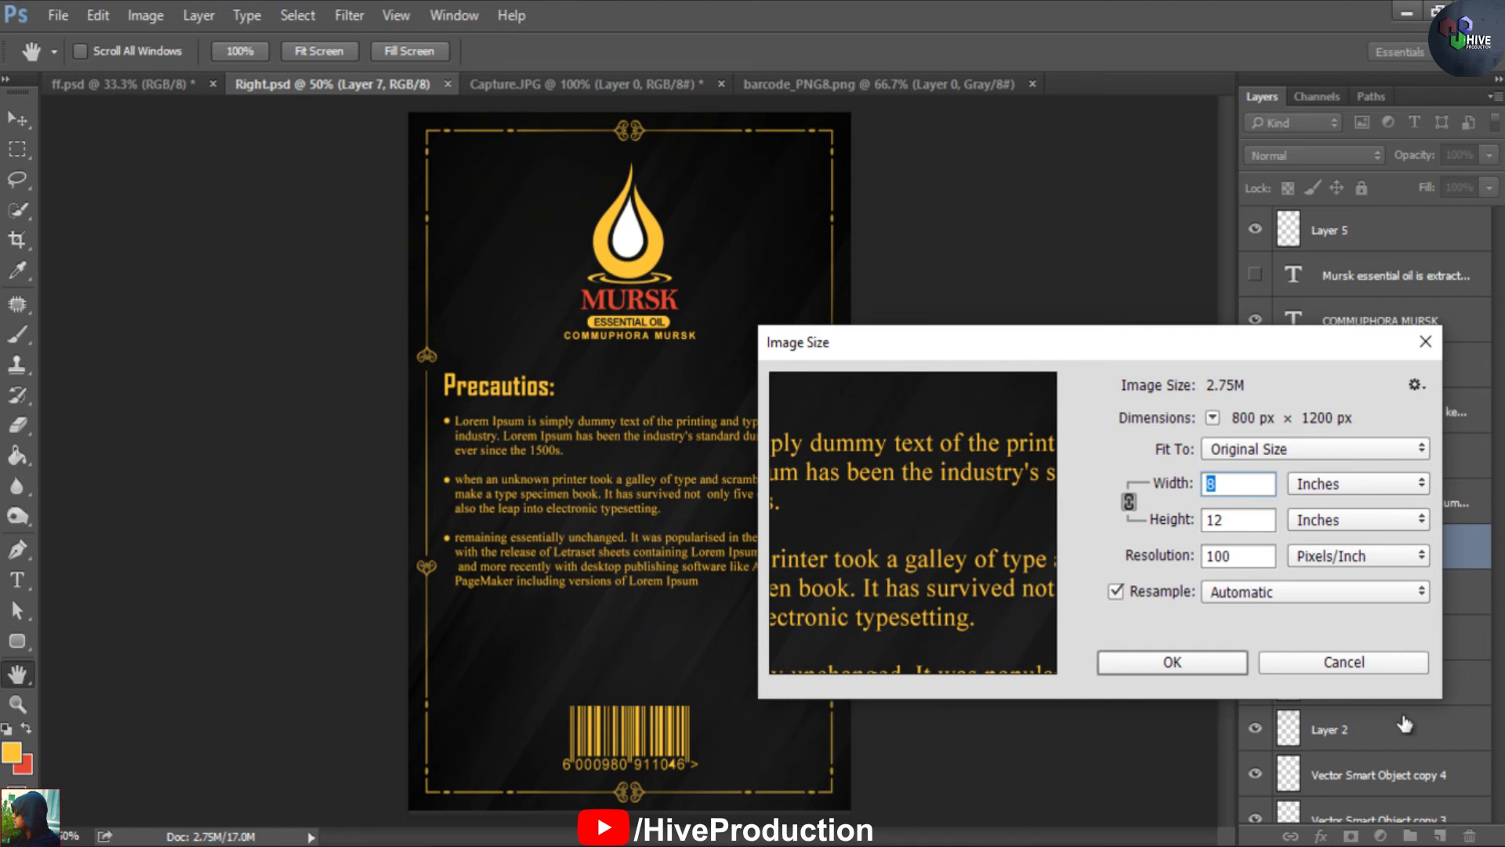
click(1339, 662)
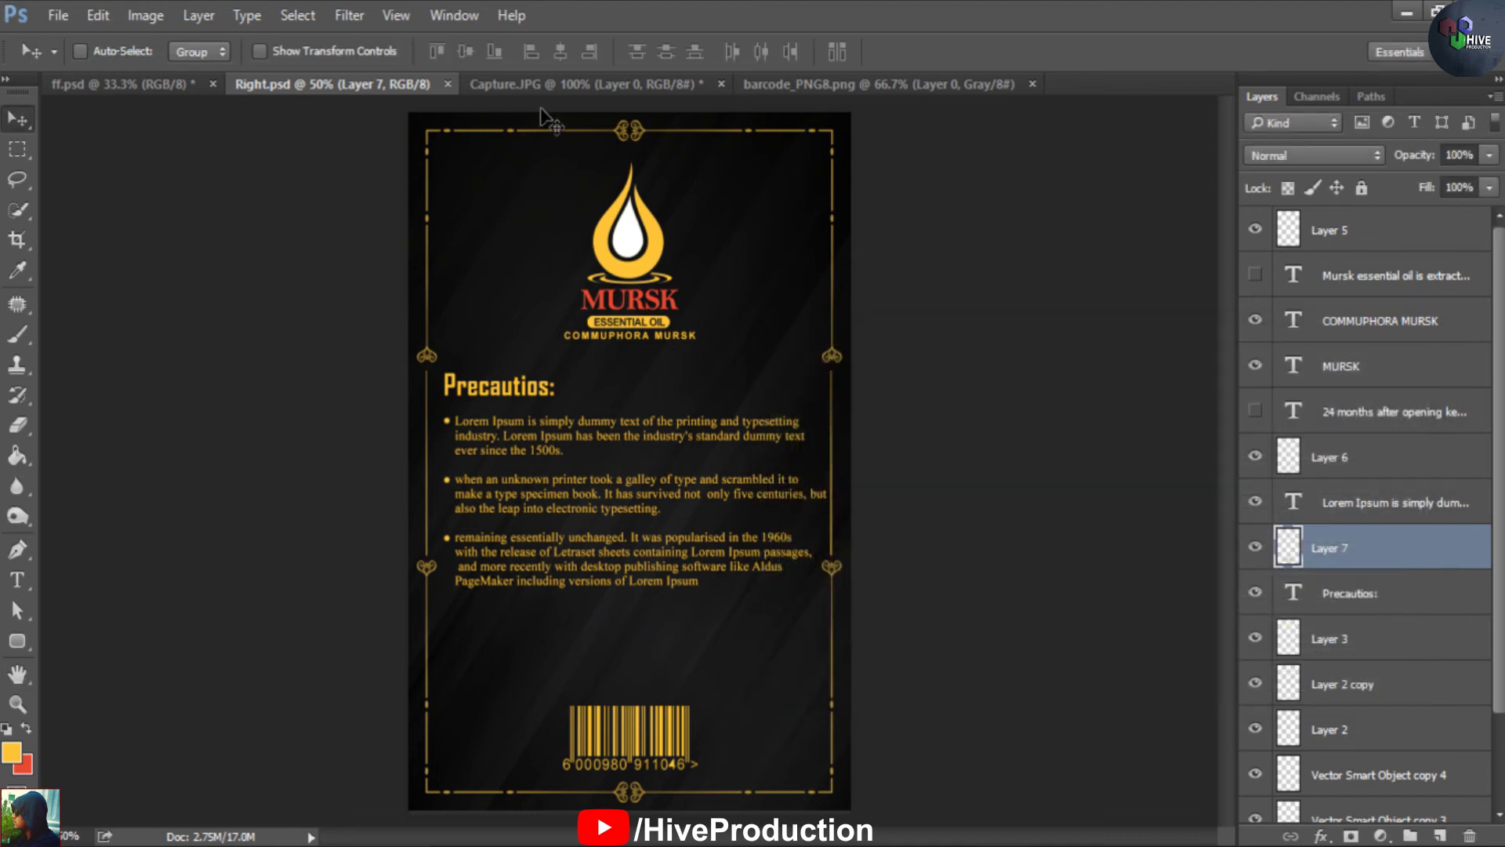
Close the barcode_PNG8 image and start a new document with its width and height measured in inches
click(925, 85)
click(1032, 84)
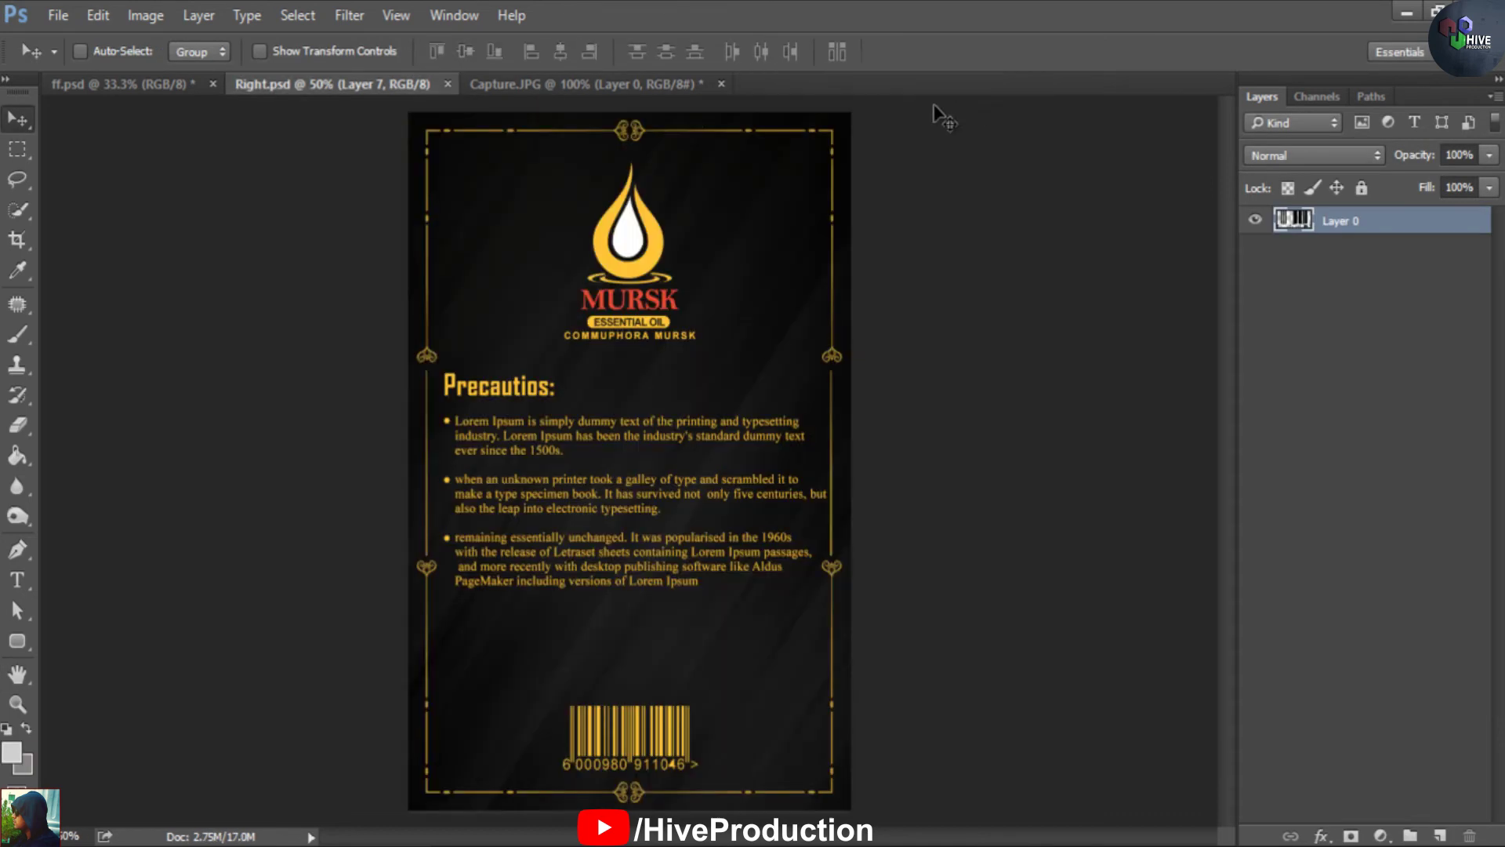
click(72, 15)
click(47, 29)
click(767, 289)
click(784, 320)
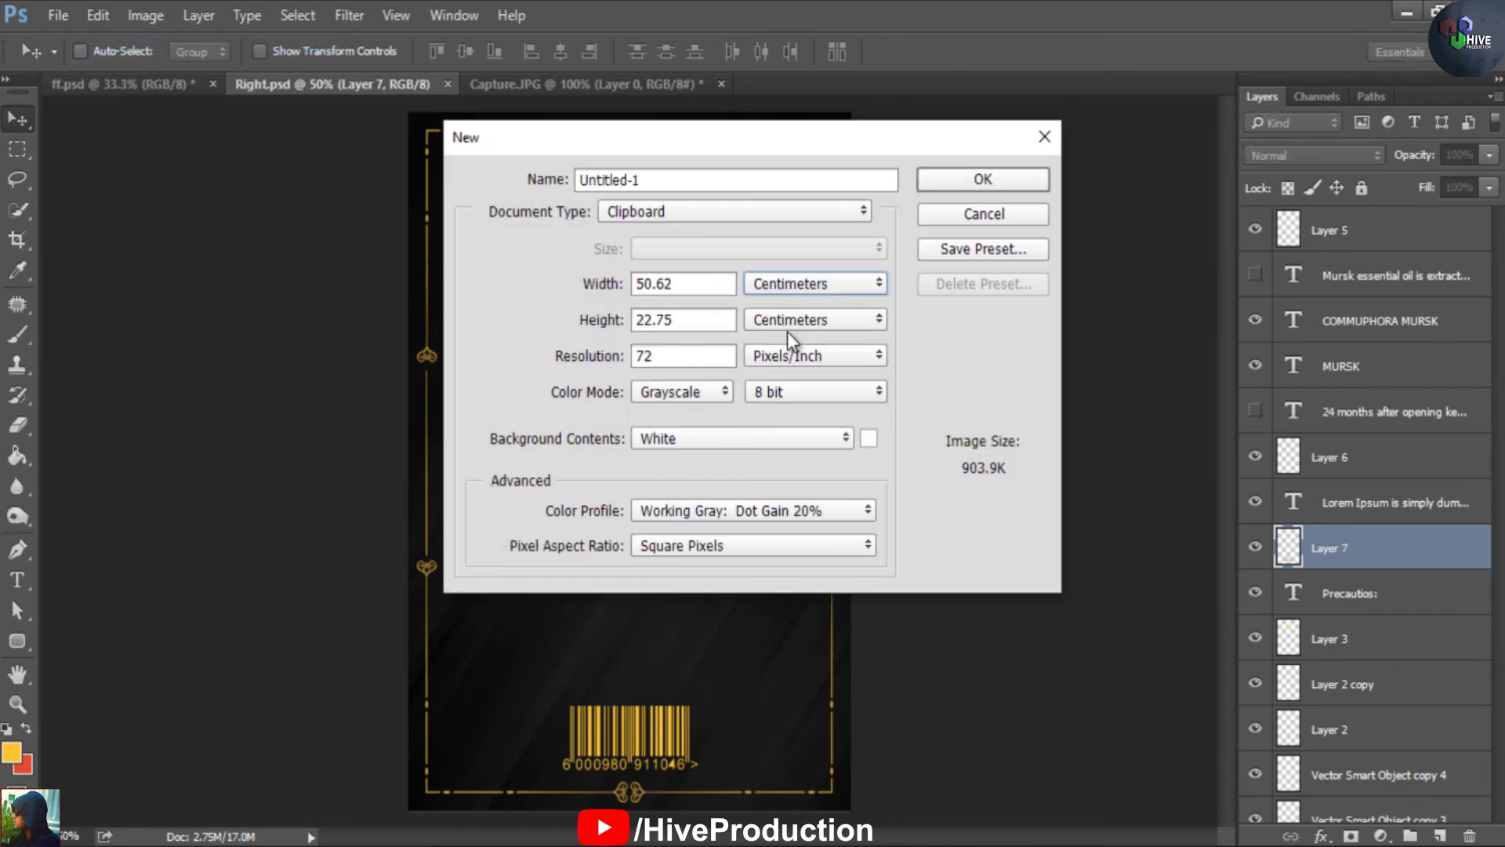
click(778, 286)
click(773, 315)
Create the new document at 8 by 8 inches with a resolution of 100 pixels per inch
double_click(703, 290)
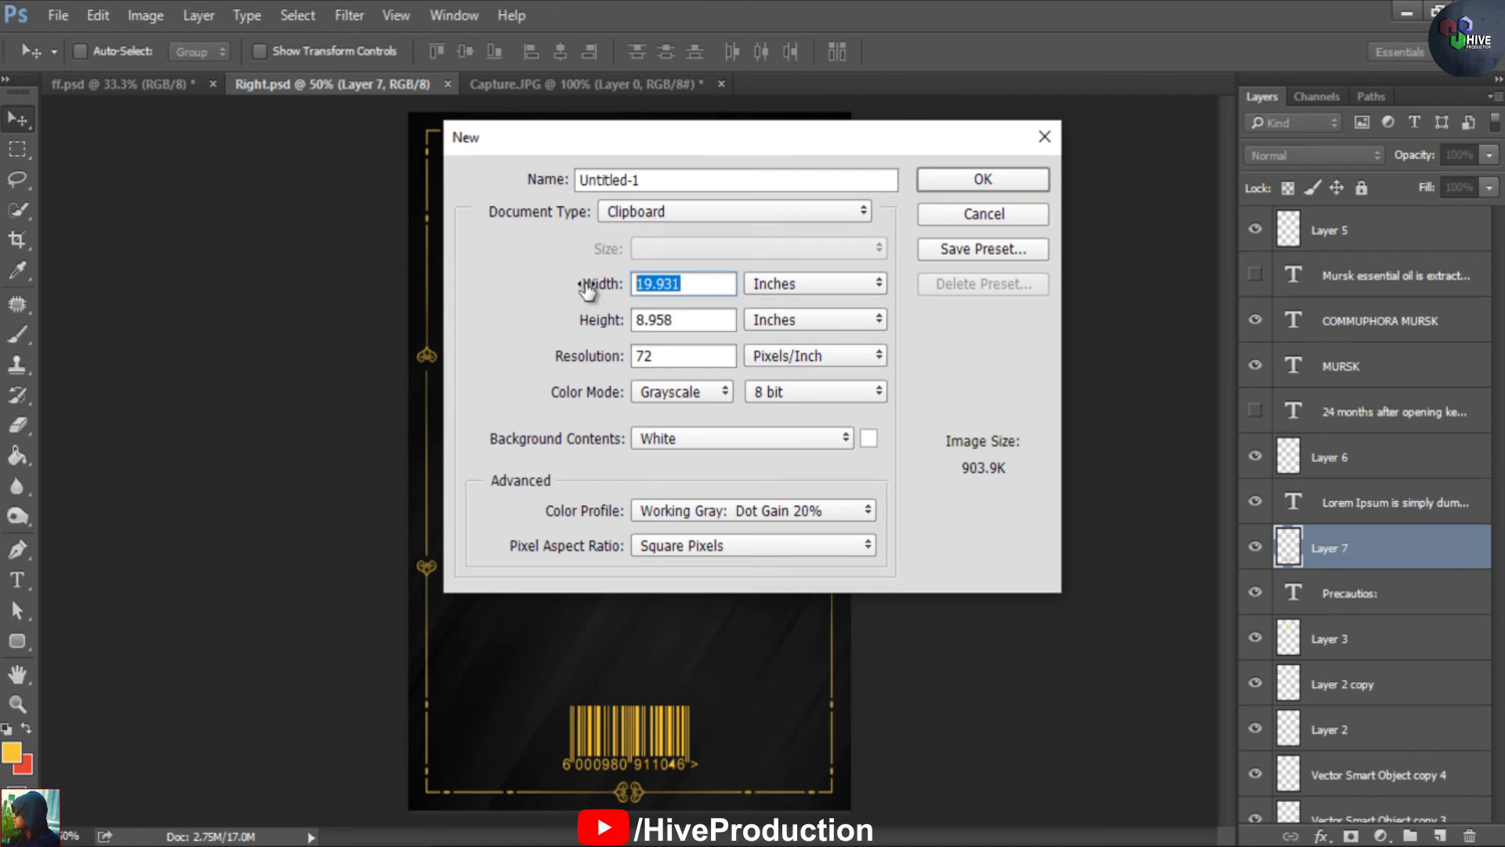
text(8)
key(Tab)
text(8)
key(Tab)
text(1)
key(Return)
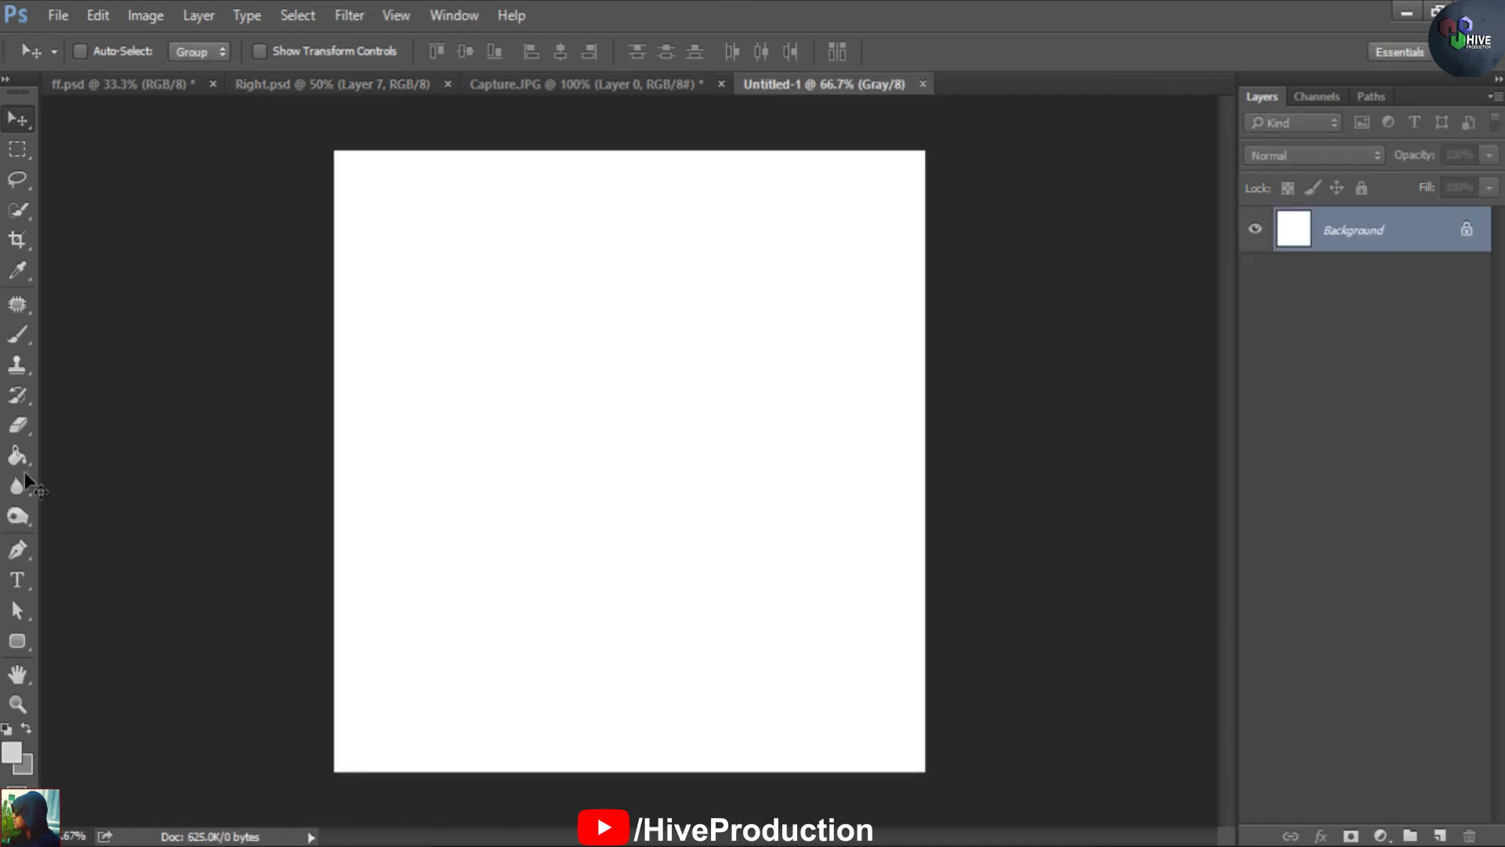
Copy the dark textured background layer from the Right document into the new square document, covering its canvas
click(553, 82)
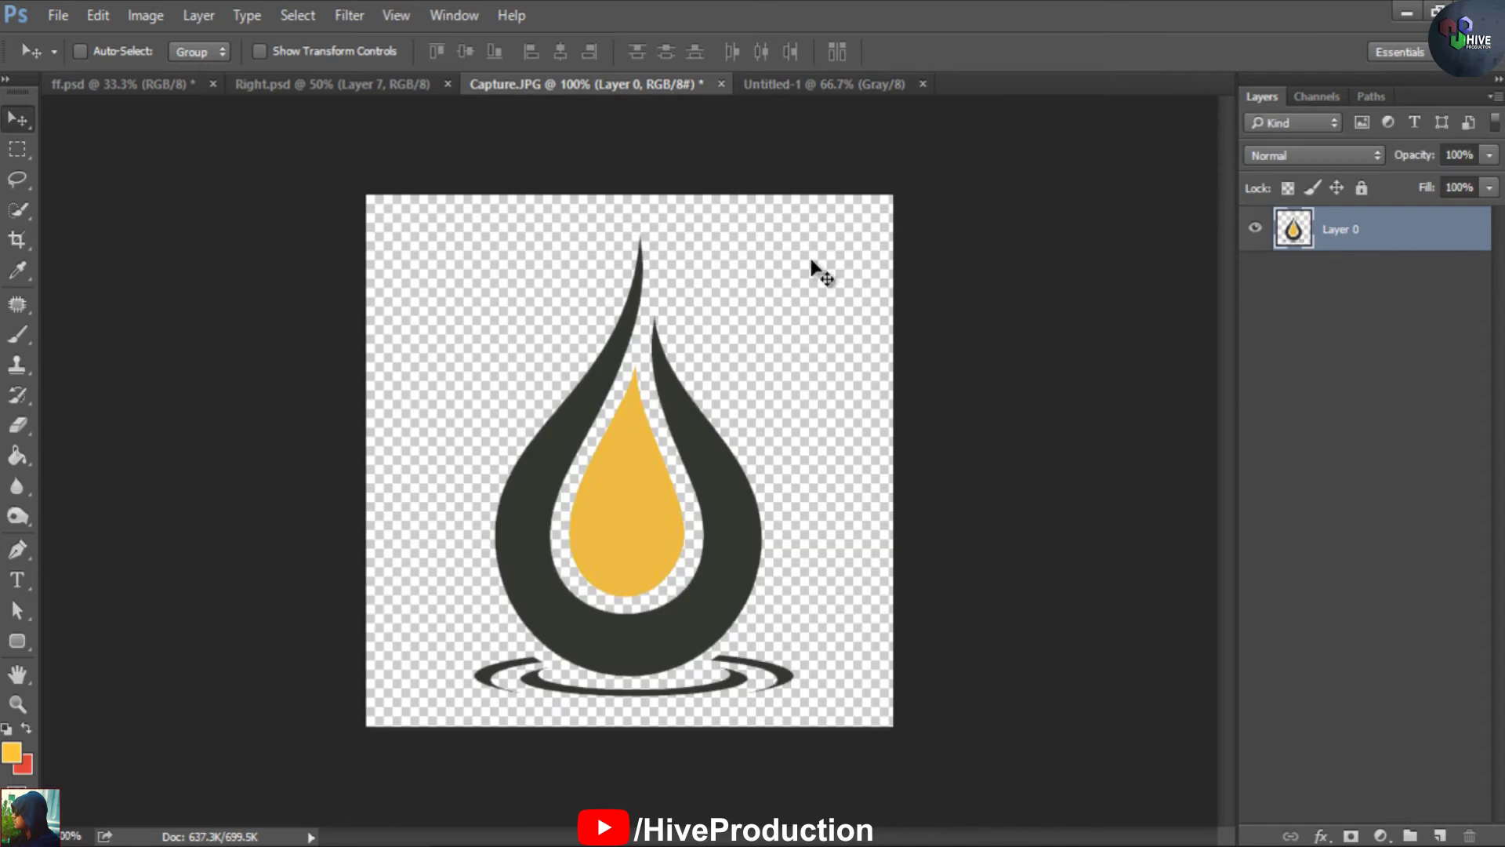
click(328, 82)
scroll(1499, 471, down, 3)
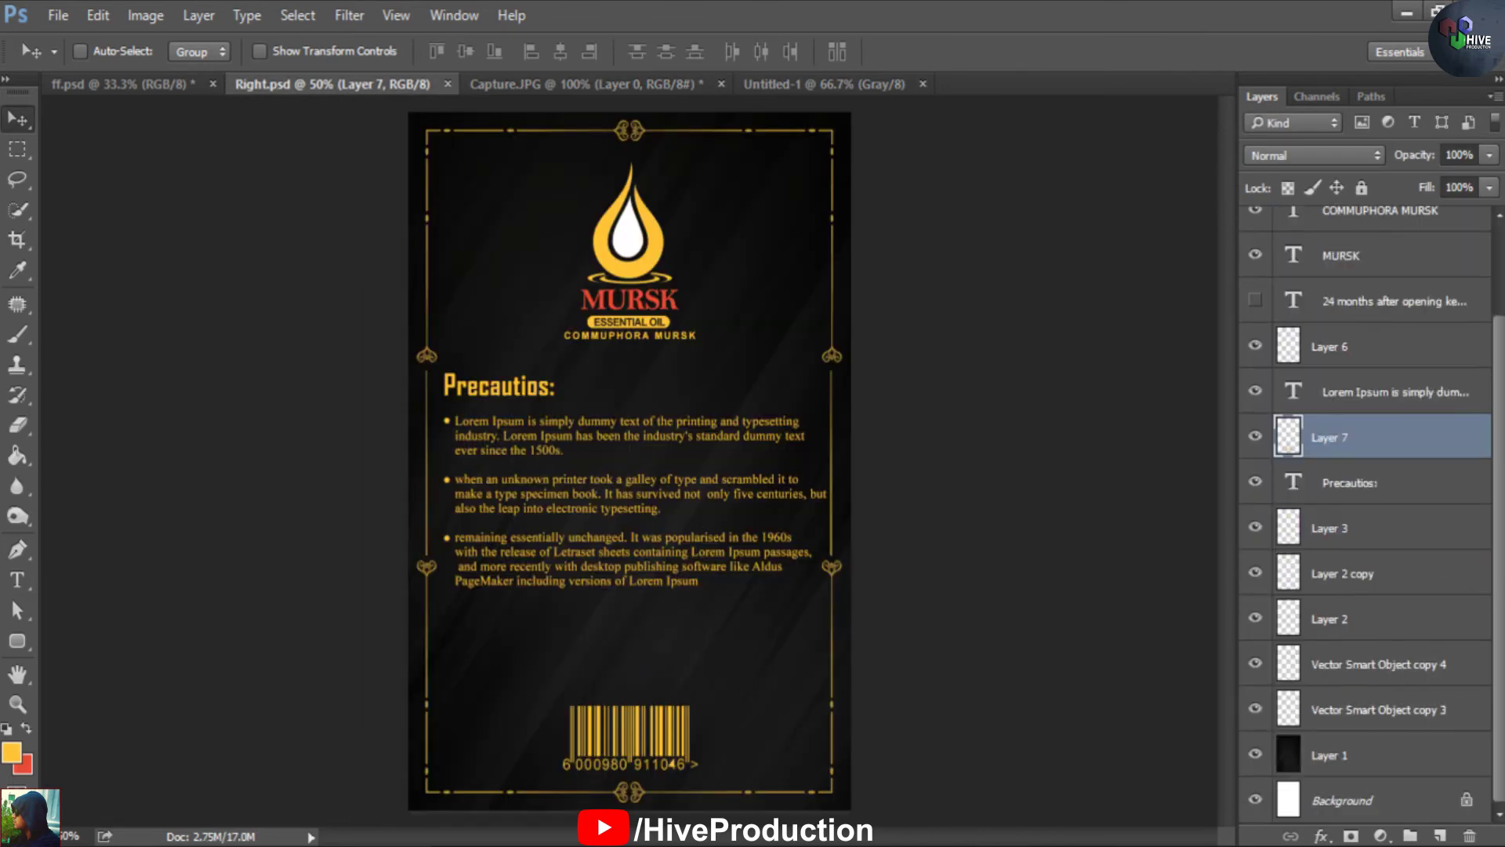
click(1384, 764)
drag(541, 177, 458, 312)
drag(639, 447, 643, 432)
Scale the textured background proportionally to about 77% and centre it horizontally so it still covers the square canvas
key(ctrl+t)
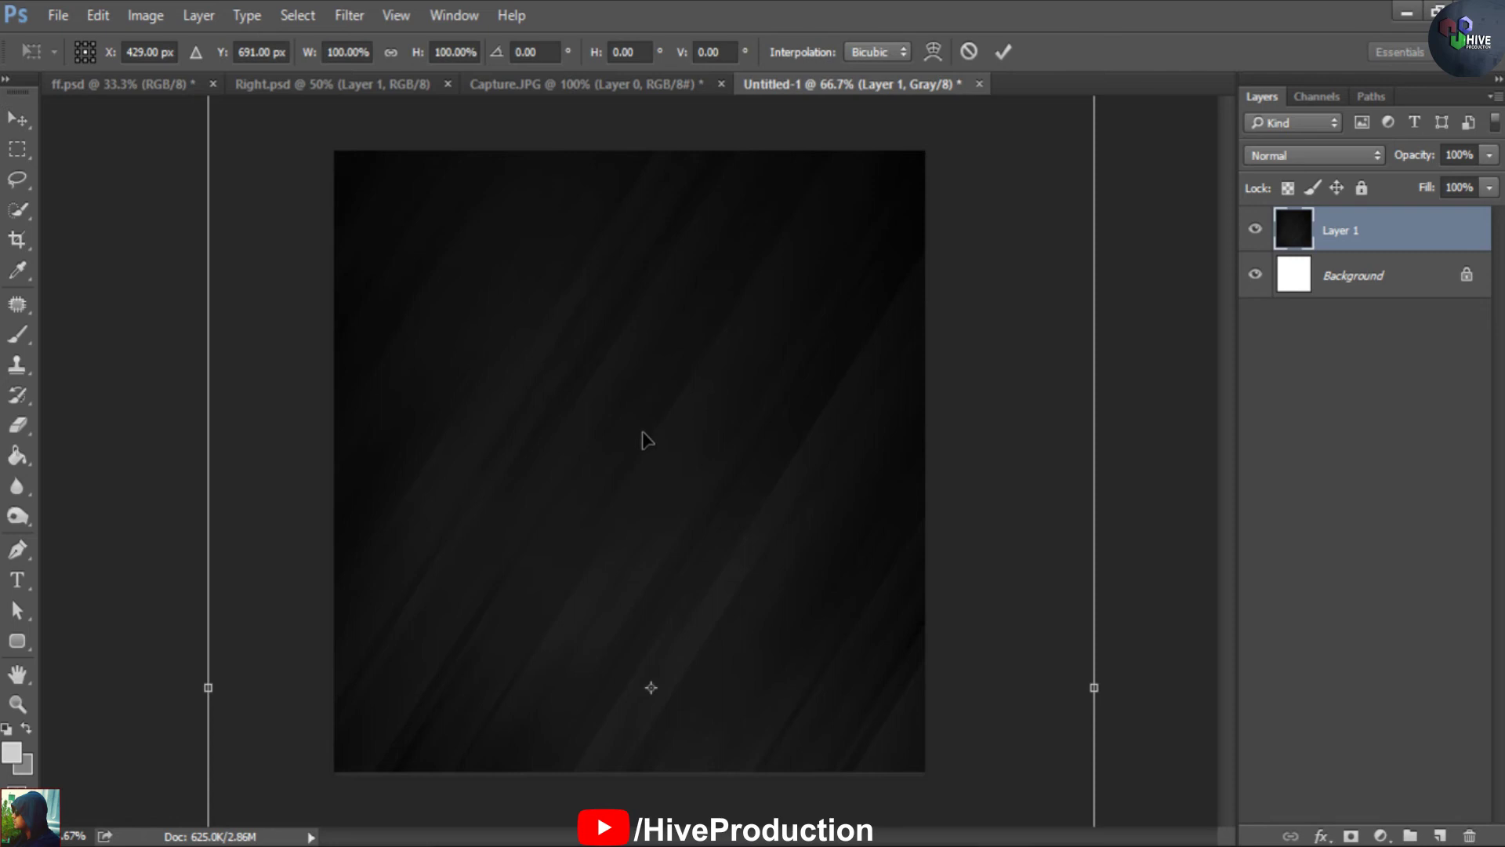
key(ctrl+minus)
key(ctrl+minus)
key(ctrl+minus)
drag(801, 284, 792, 354)
drag(706, 440, 700, 410)
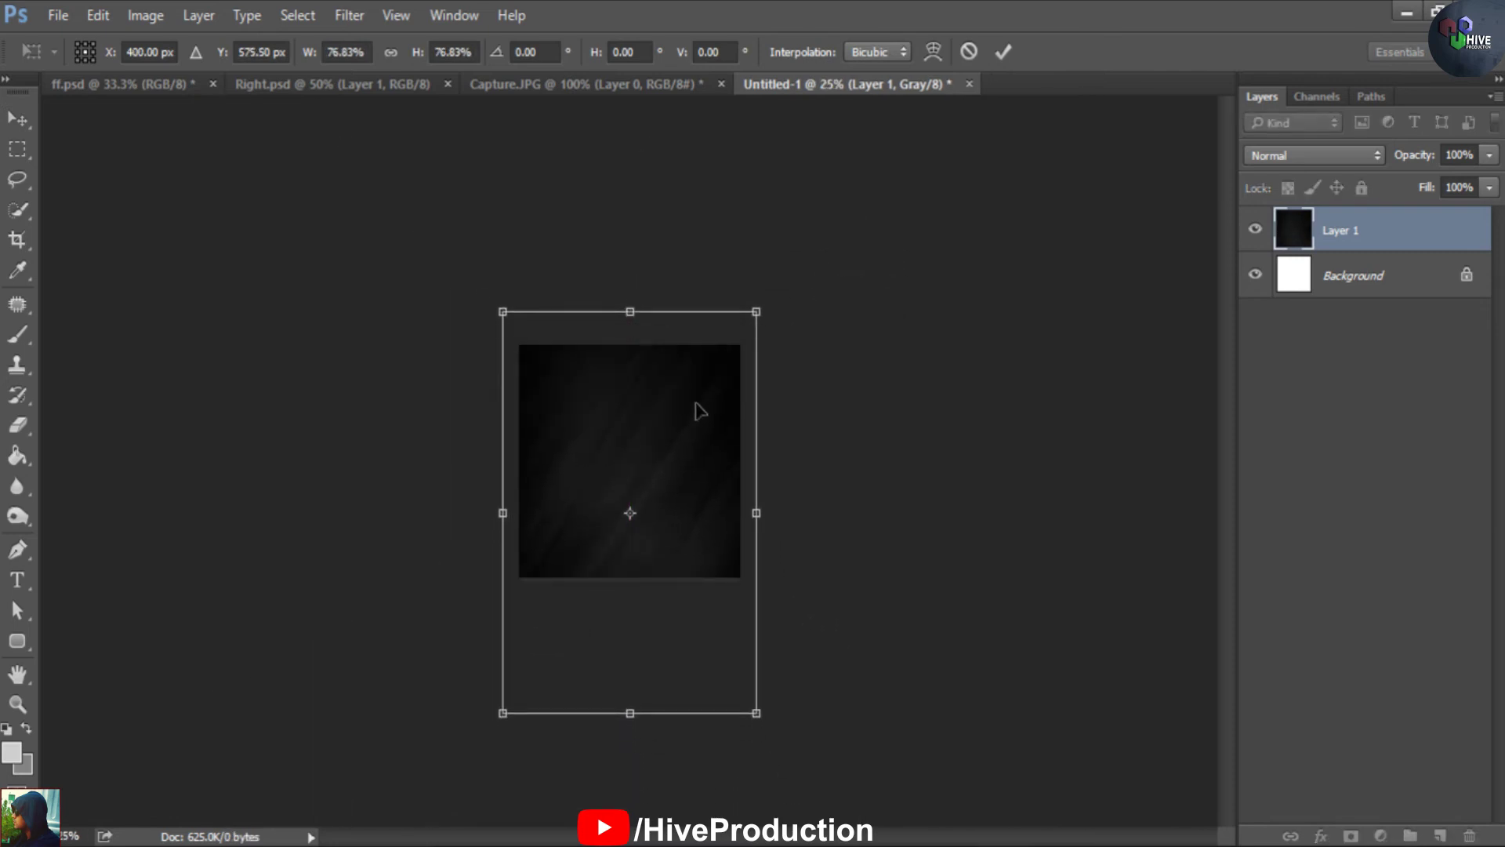
key(Return)
In the Right document, select the ESSENTIAL OIL badge layer together with the COMMUPHORA MURSK and MURSK text layers
click(505, 83)
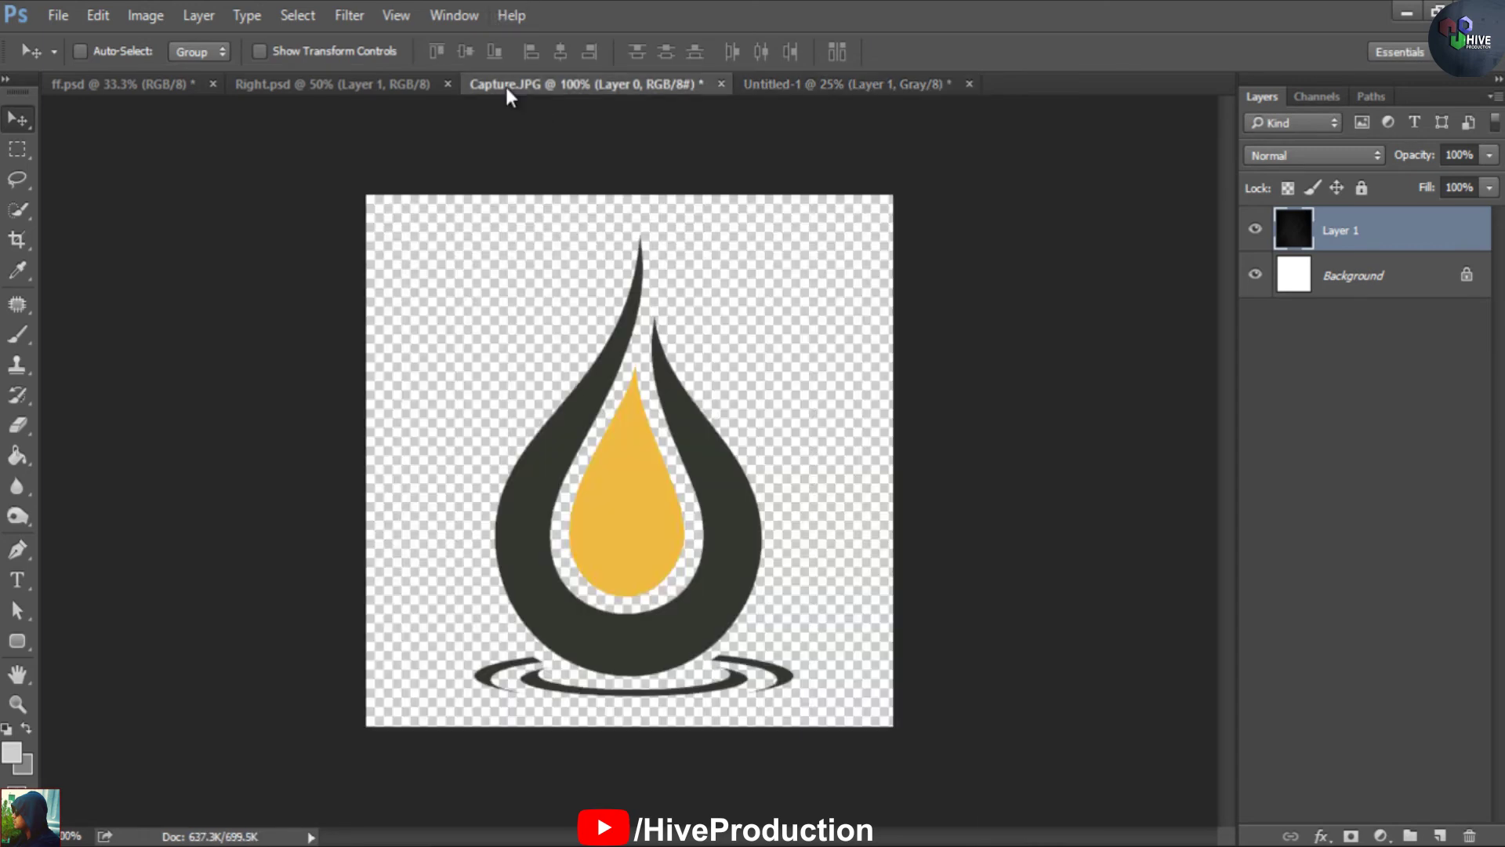
click(393, 83)
scroll(1415, 590, up, 2)
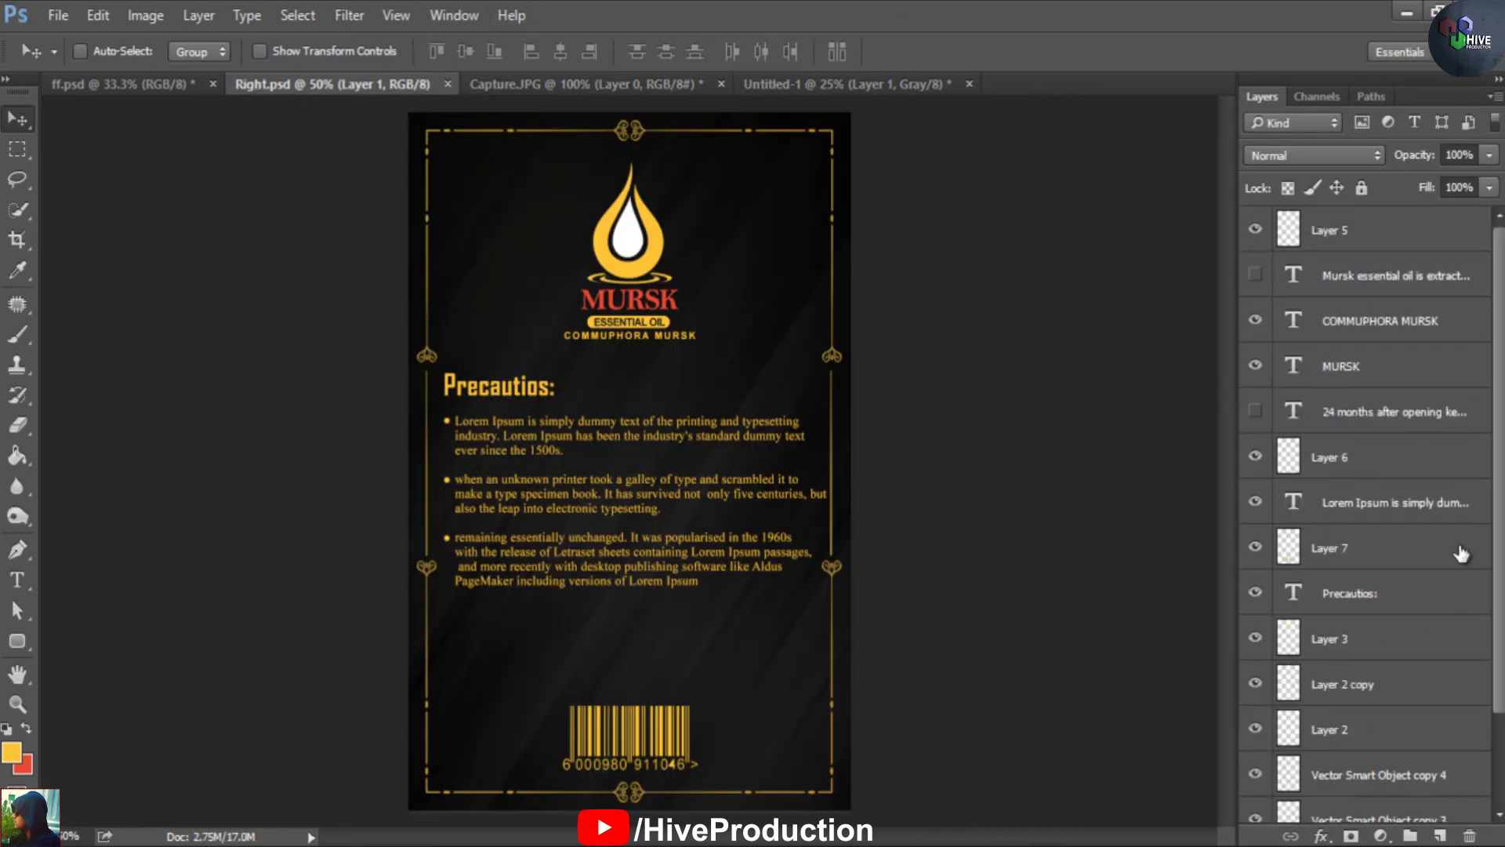
click(1354, 232)
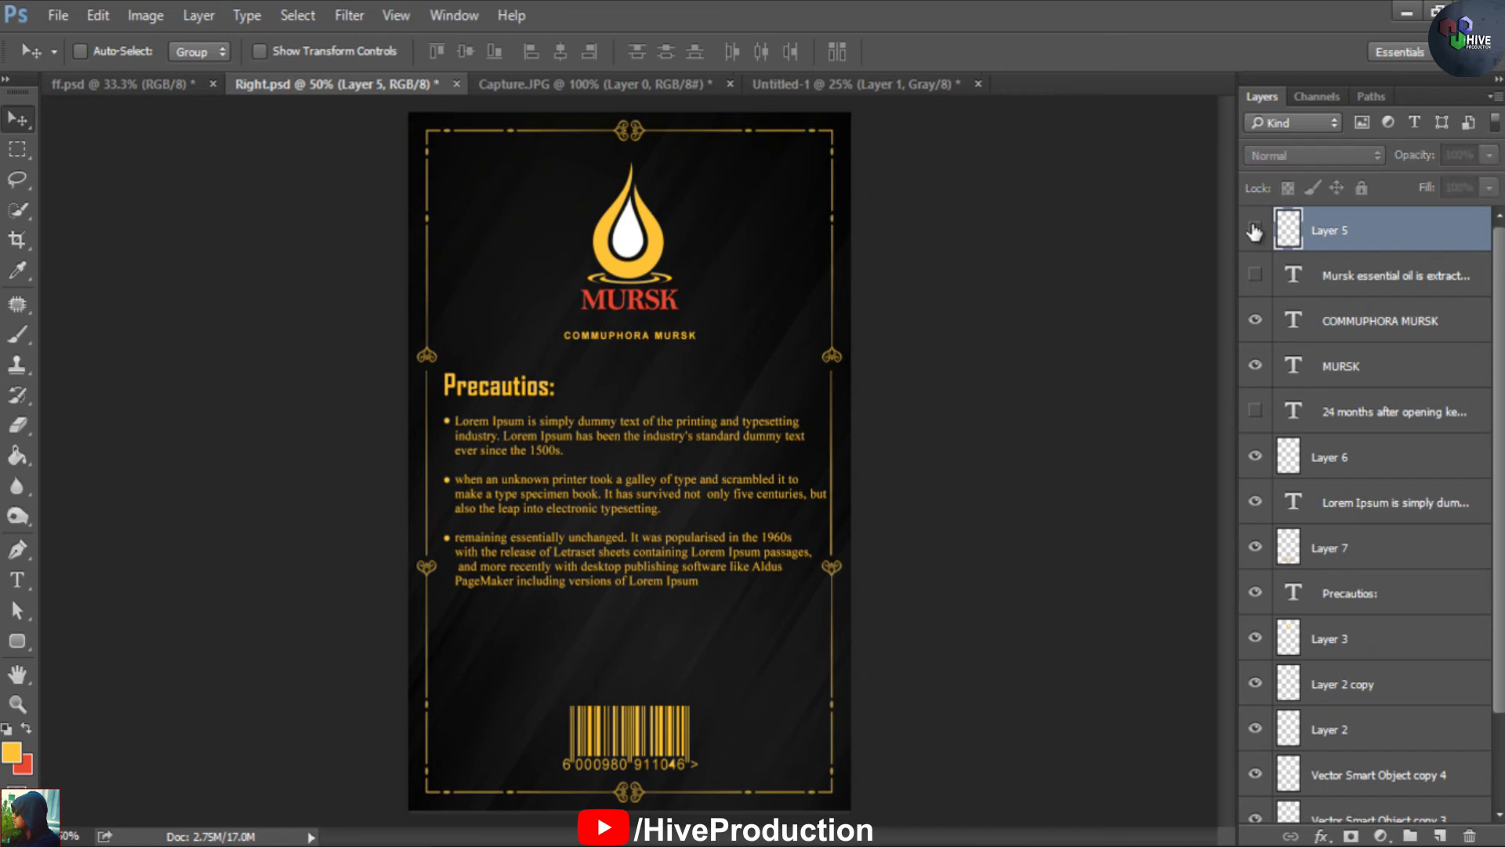
ctrl+click(1381, 337)
ctrl+click(1382, 367)
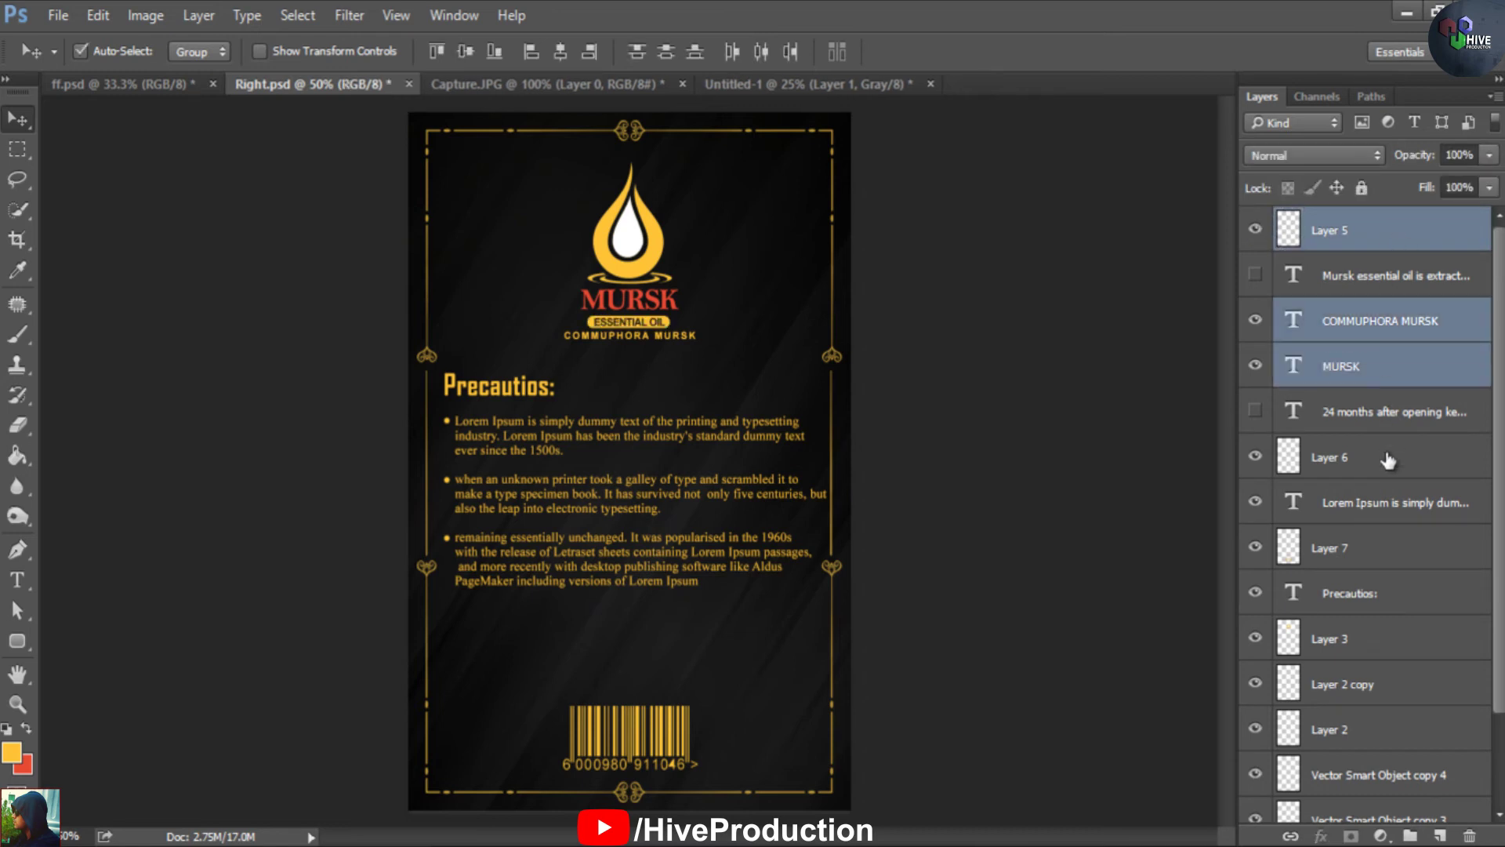
ctrl+click(1387, 459)
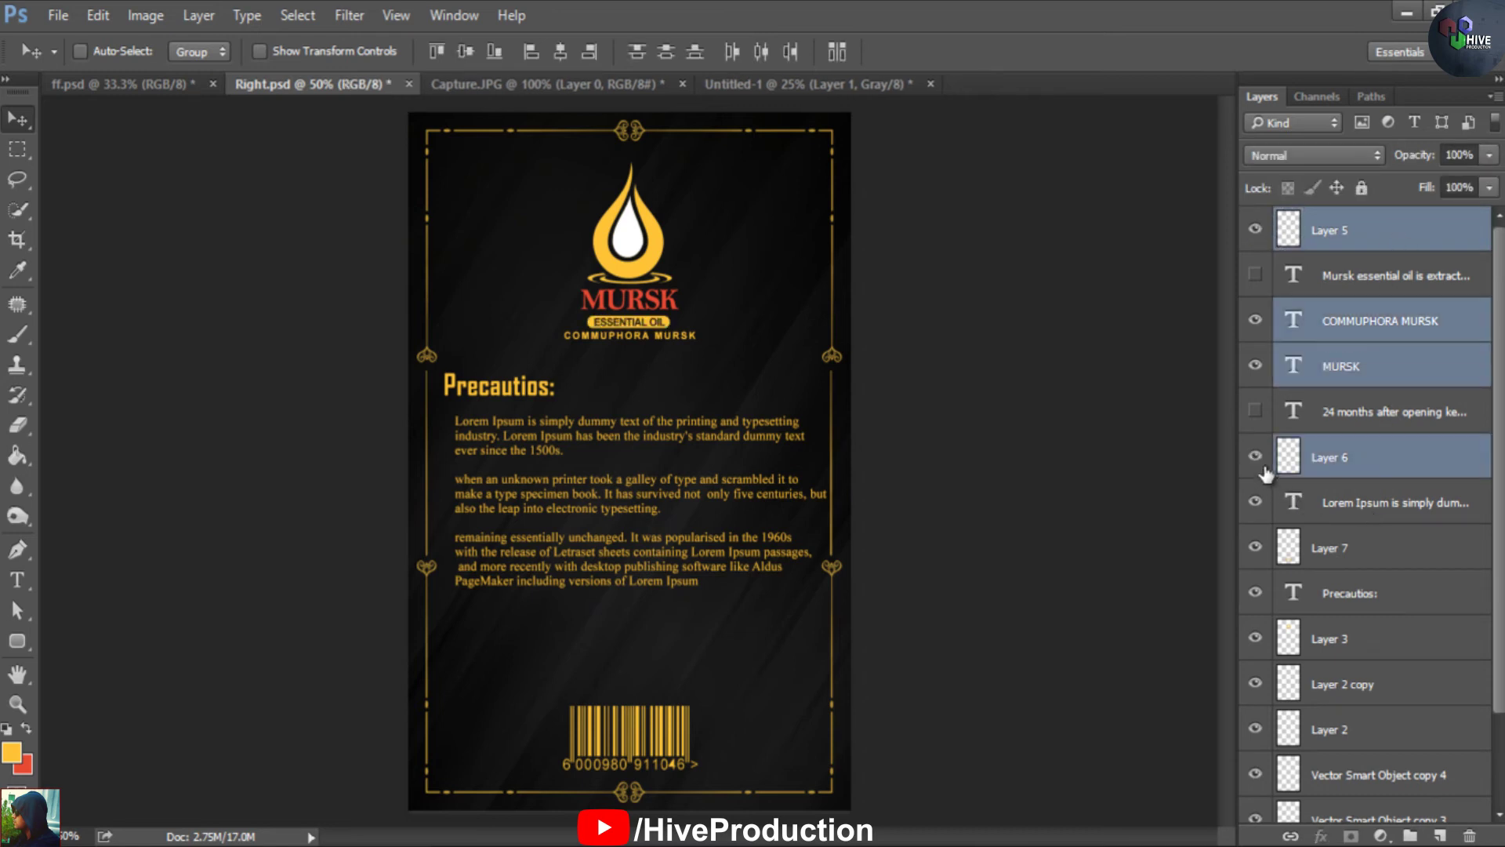
ctrl+click(1397, 464)
click(1256, 365)
click(1255, 321)
click(1256, 321)
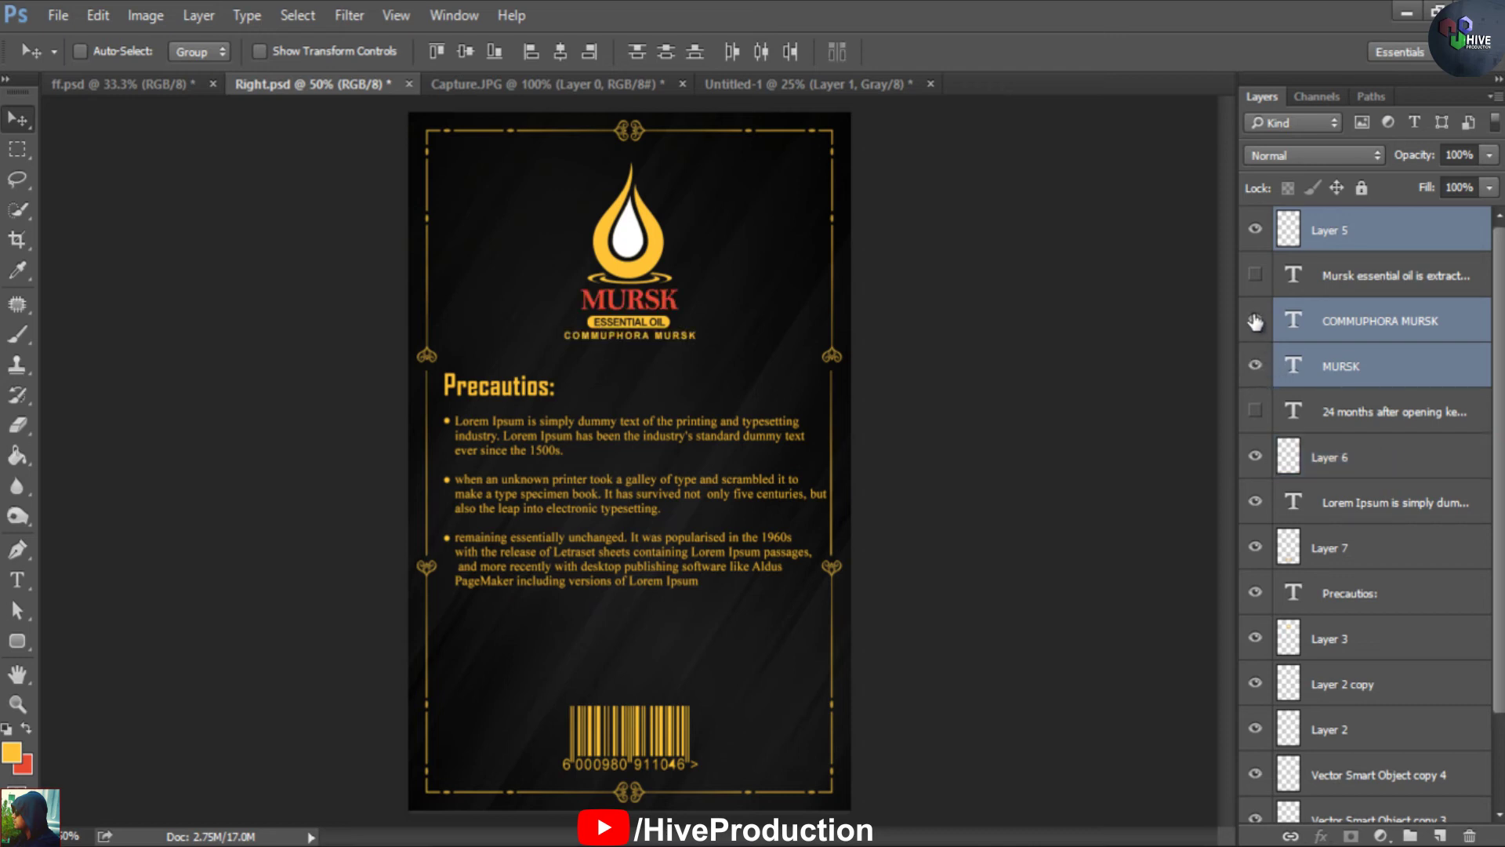
Identify the droplet layer, add it to the logo layer selection, and copy the selected layers into the square document
click(1256, 229)
click(1255, 229)
scroll(1488, 486, down, 2)
scroll(1492, 430, up, 2)
click(1255, 230)
click(1255, 230)
click(1255, 319)
click(1255, 365)
click(1255, 364)
click(1255, 546)
click(1255, 637)
click(1255, 637)
ctrl+click(1325, 643)
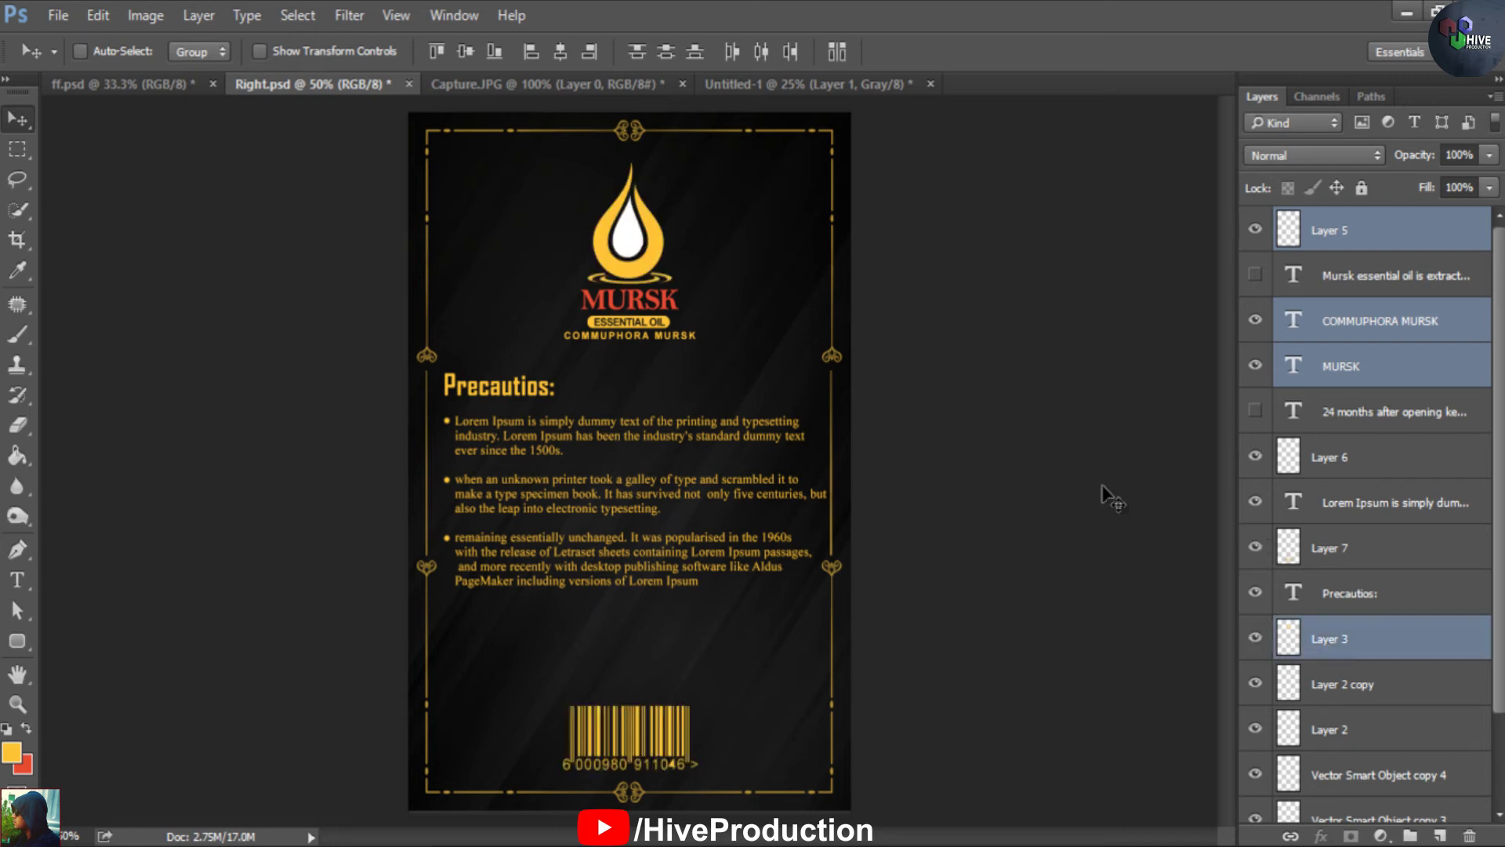
drag(631, 255, 631, 460)
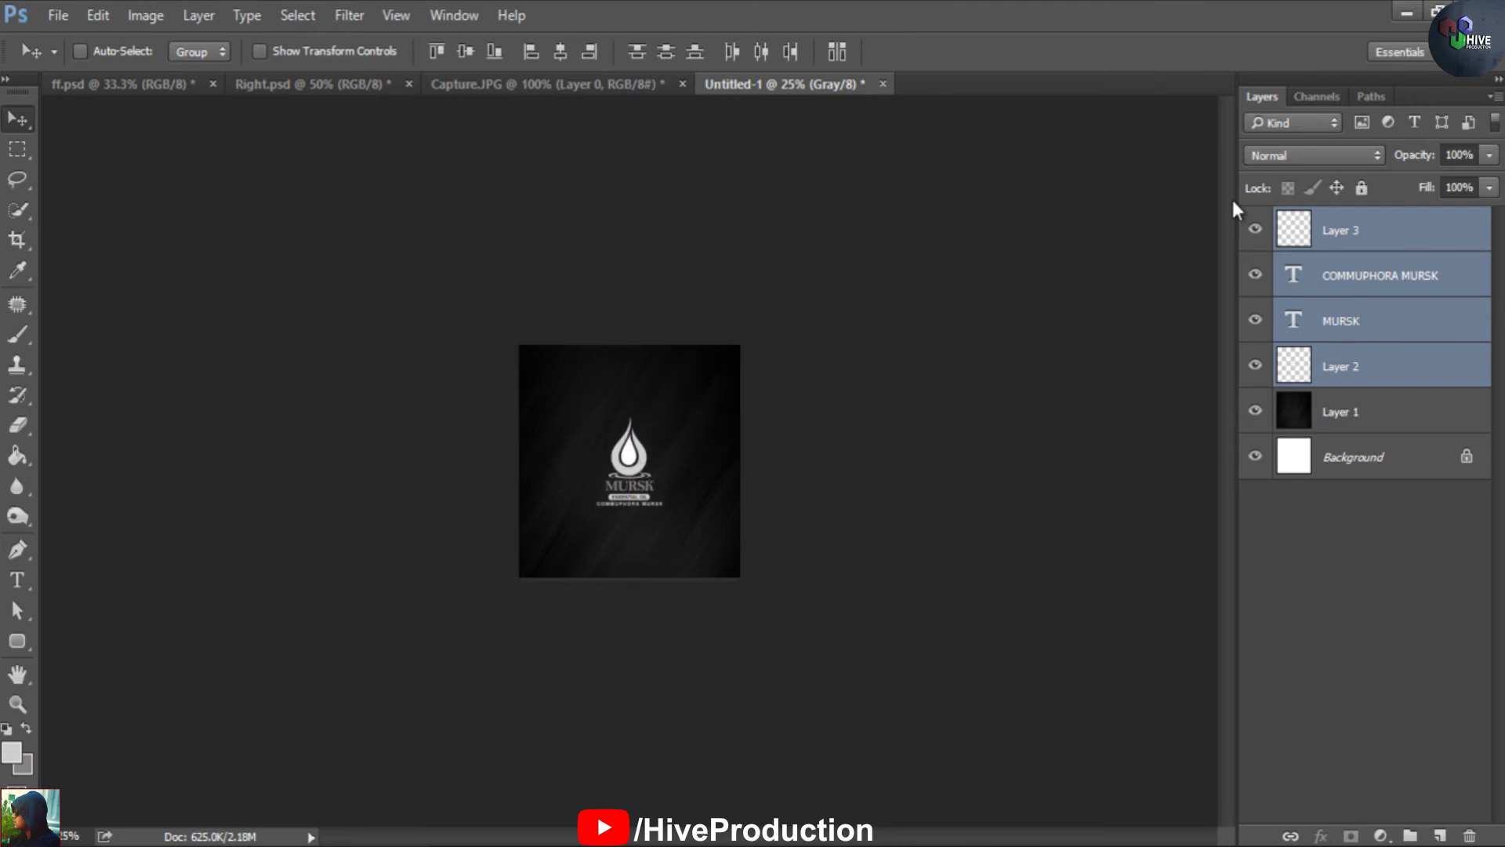
Discard the grayscale square document without saving and start a new one in RGB Color with its size measured in inches
click(884, 84)
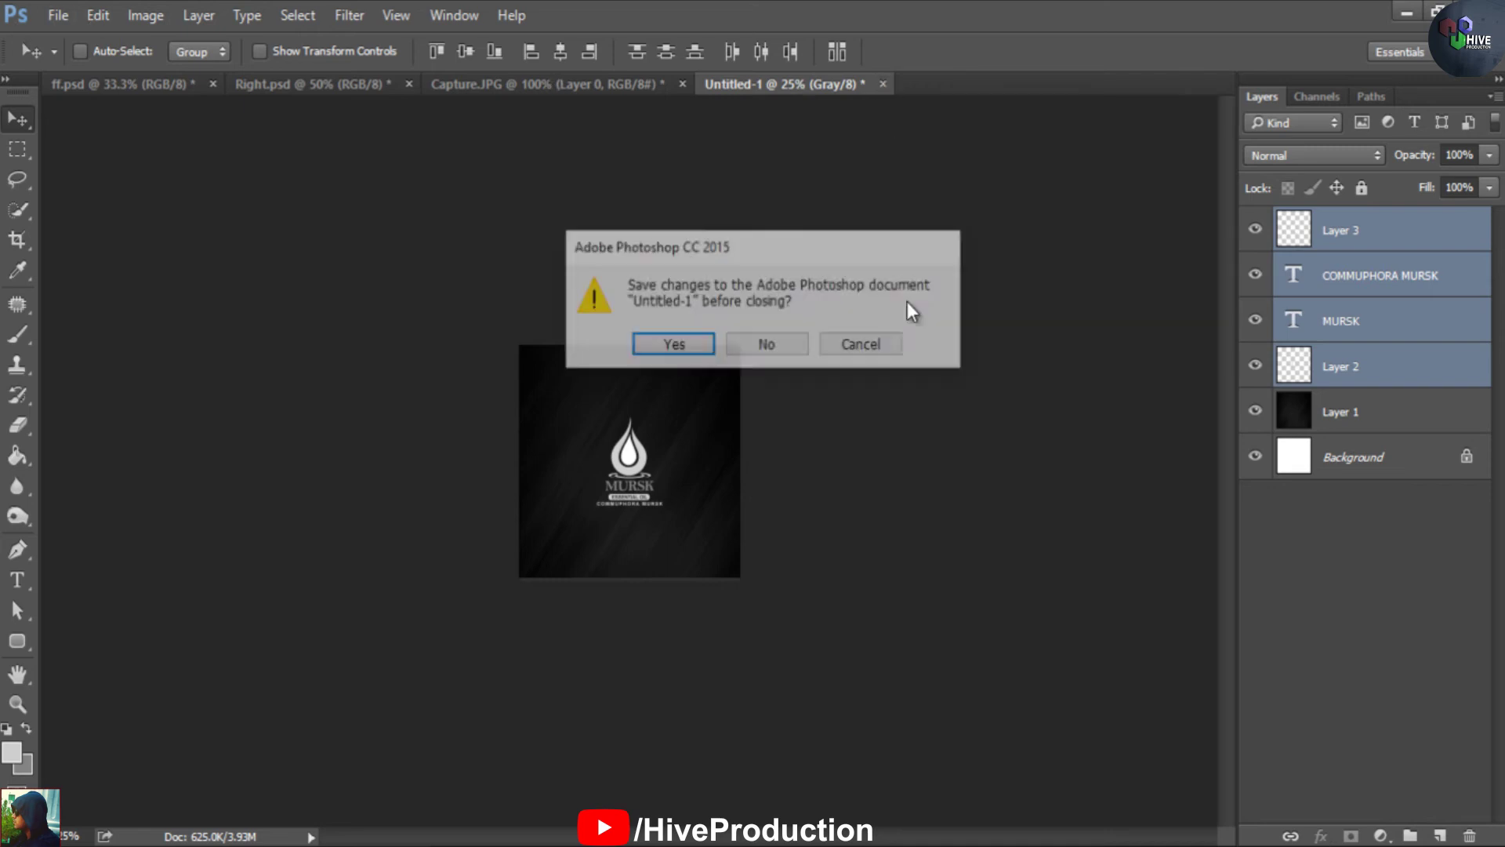
click(766, 343)
click(60, 16)
click(74, 40)
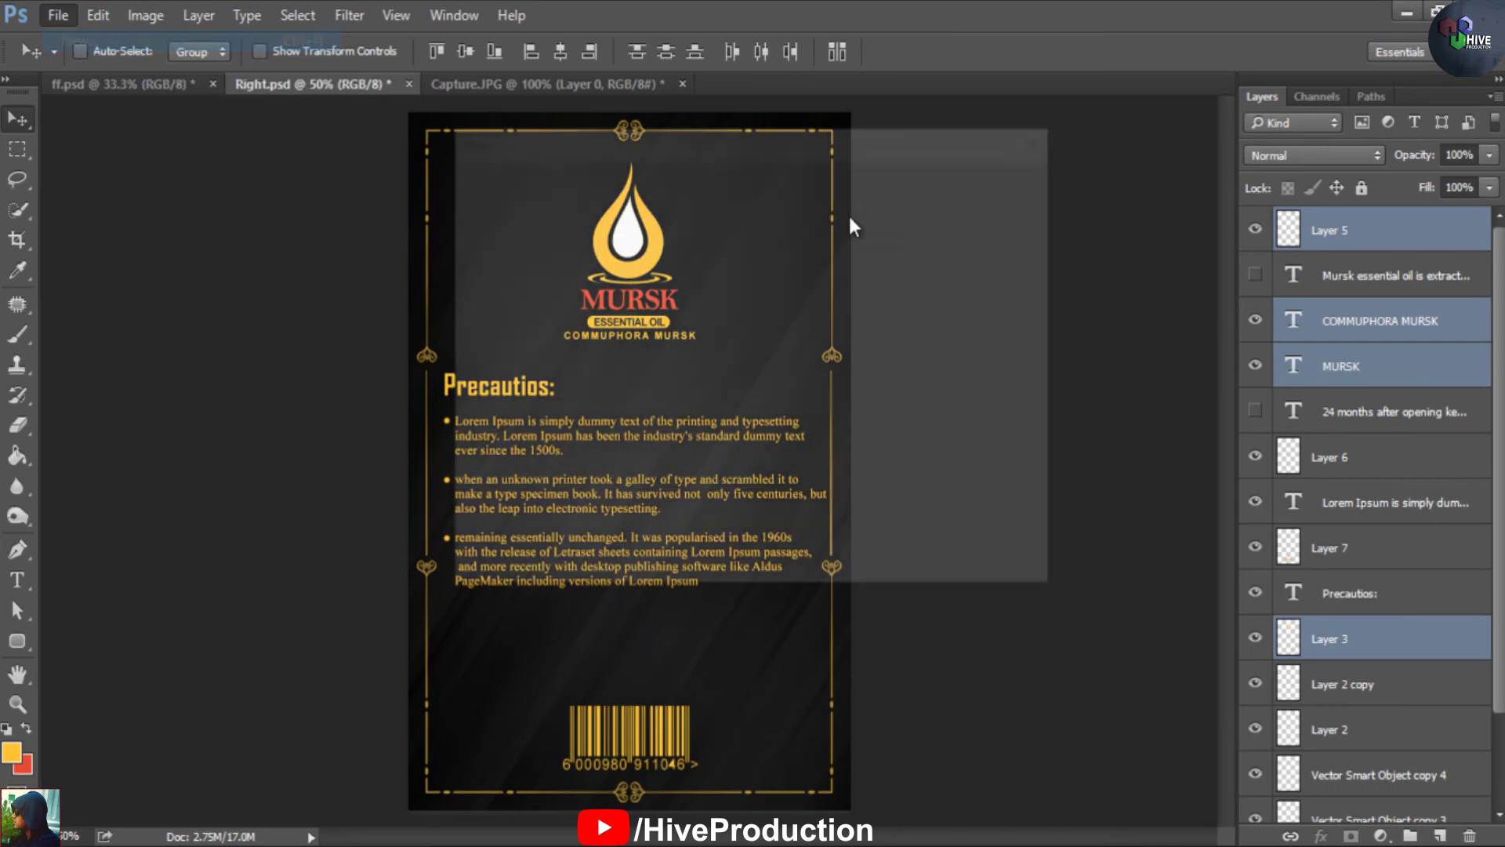
click(673, 391)
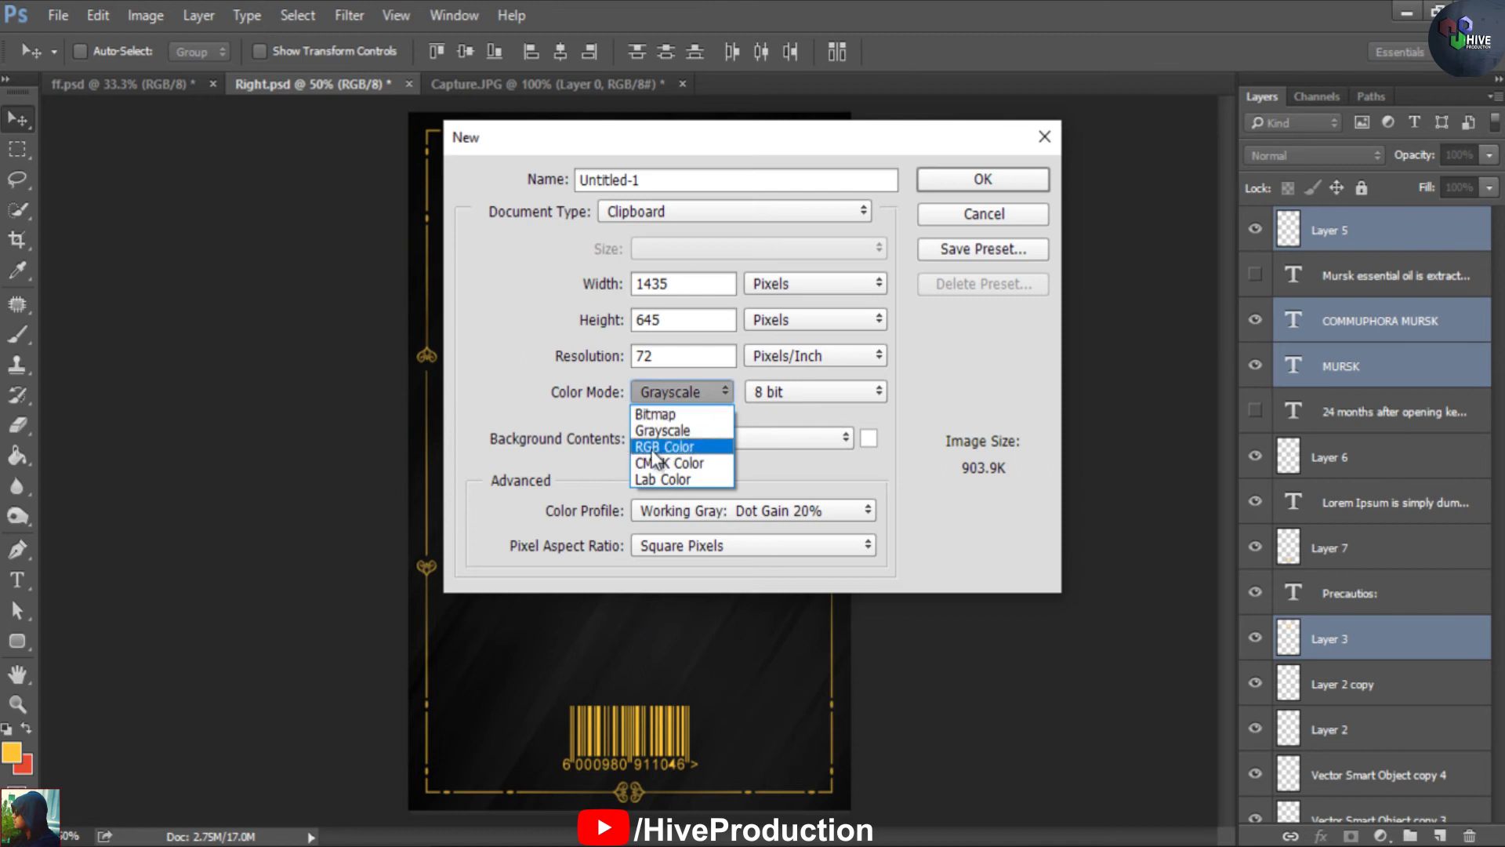
click(661, 449)
click(816, 284)
click(806, 323)
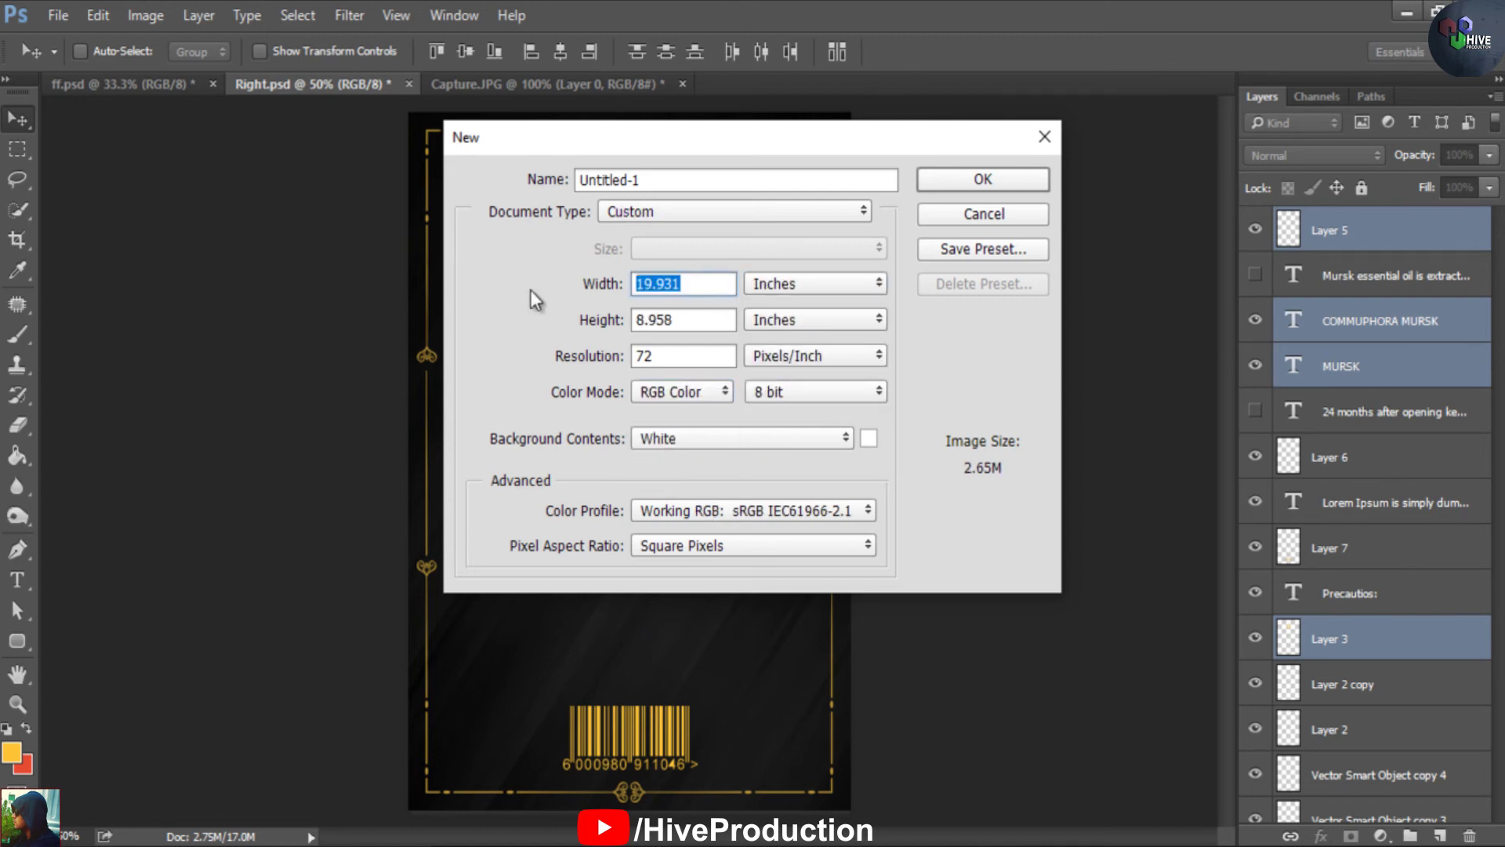
Create the new RGB document at 8 by 8 inches with a resolution of 100 pixels per inch
text(8)
key(Tab)
text(8)
key(Tab)
key(Tab)
text(100)
key(Return)
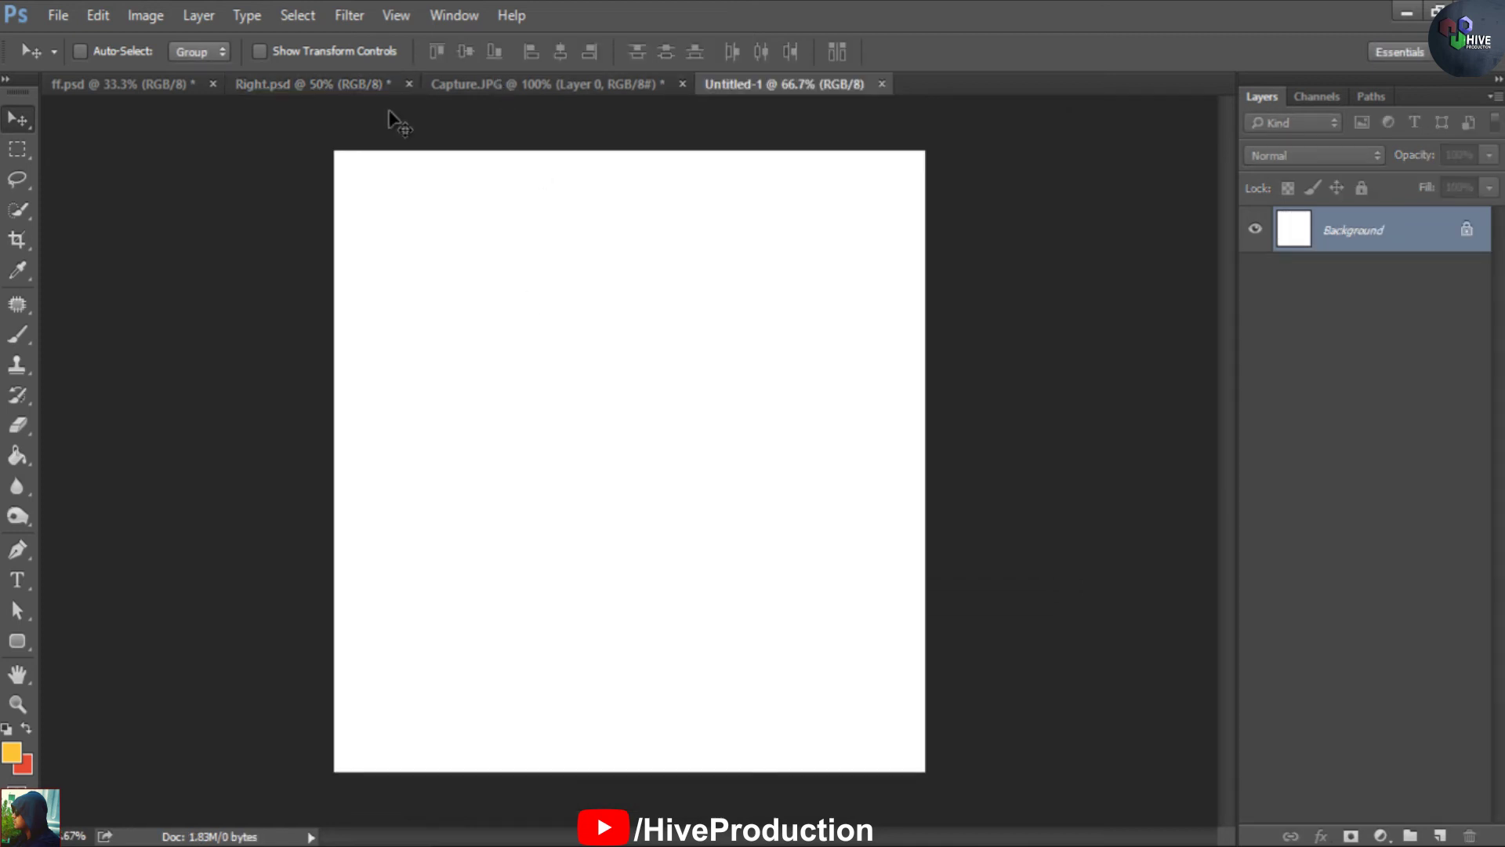
Copy the selected logo layers from the Right document into the new square document and enlarge them proportionally around the canvas centre
click(337, 85)
drag(611, 272, 627, 388)
key(ctrl+t)
drag(717, 560, 743, 589)
drag(687, 528, 687, 537)
drag(745, 600, 797, 621)
key(Return)
Group the copied logo layers and name the group "logo"
key(ctrl+g)
double_click(1350, 220)
text(logo)
key(Return)
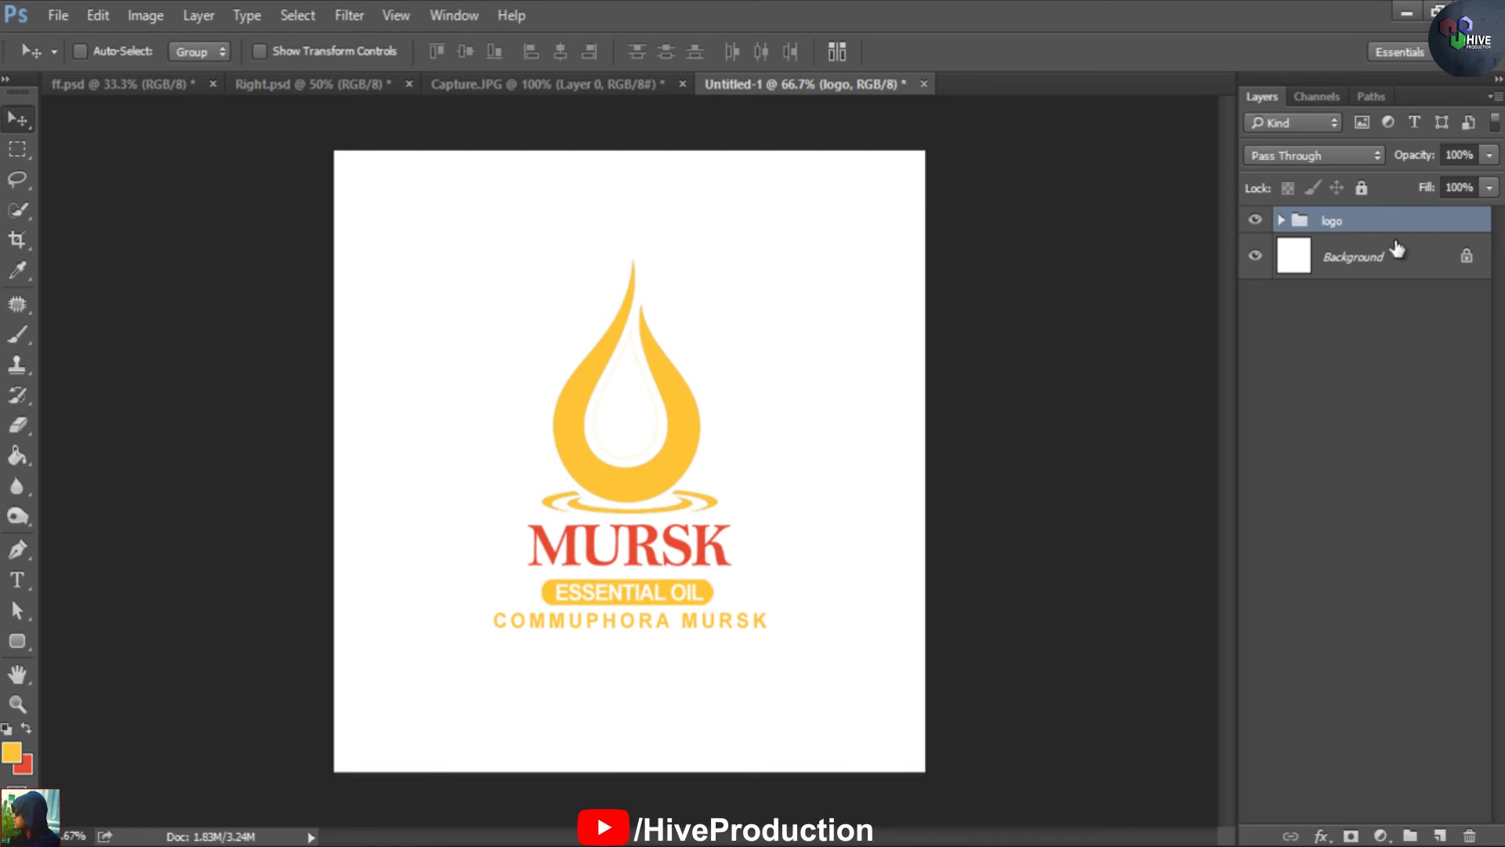
Copy the dark textured background from the Right document into the square document, placing it beneath the logo group to cover the canvas
click(360, 93)
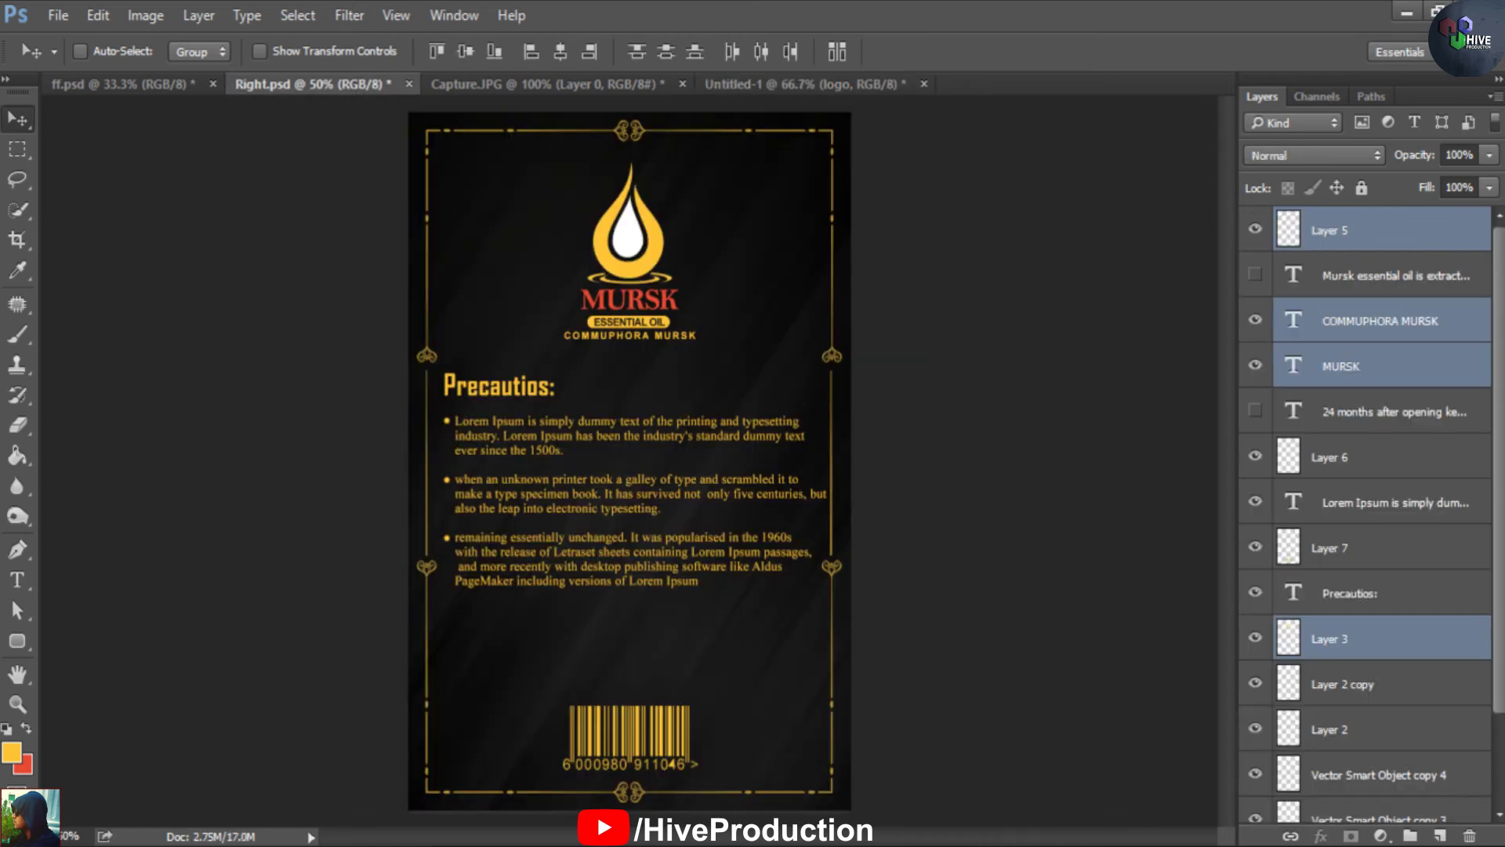
scroll(1405, 793, down, 3)
click(1290, 741)
drag(766, 296, 741, 321)
drag(1390, 236, 1361, 286)
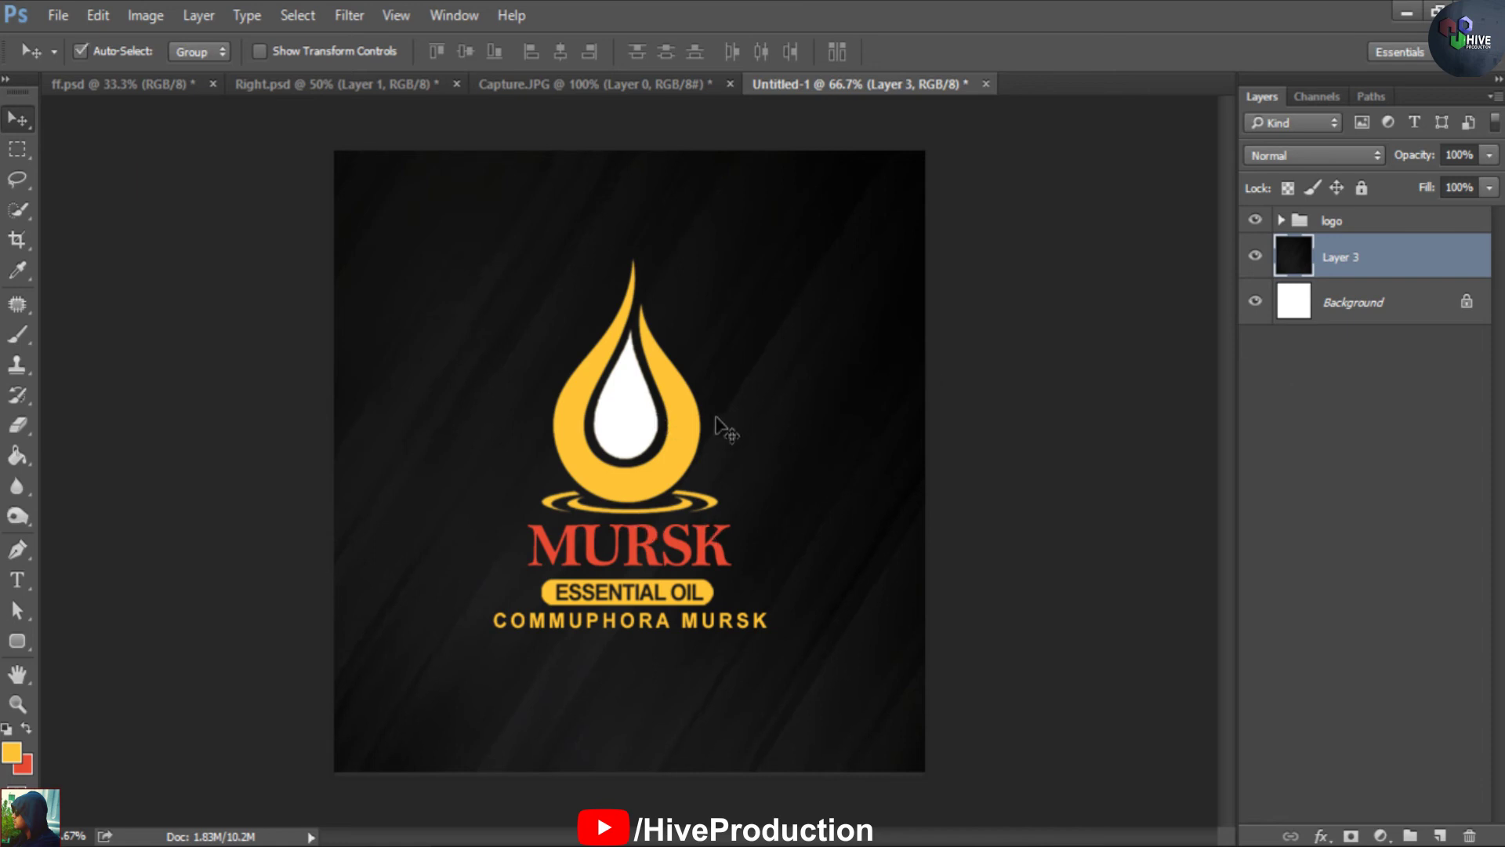
Save the square panel as top in PSD format and as a JPEG at maximum quality 12
key(ctrl+s)
text(top)
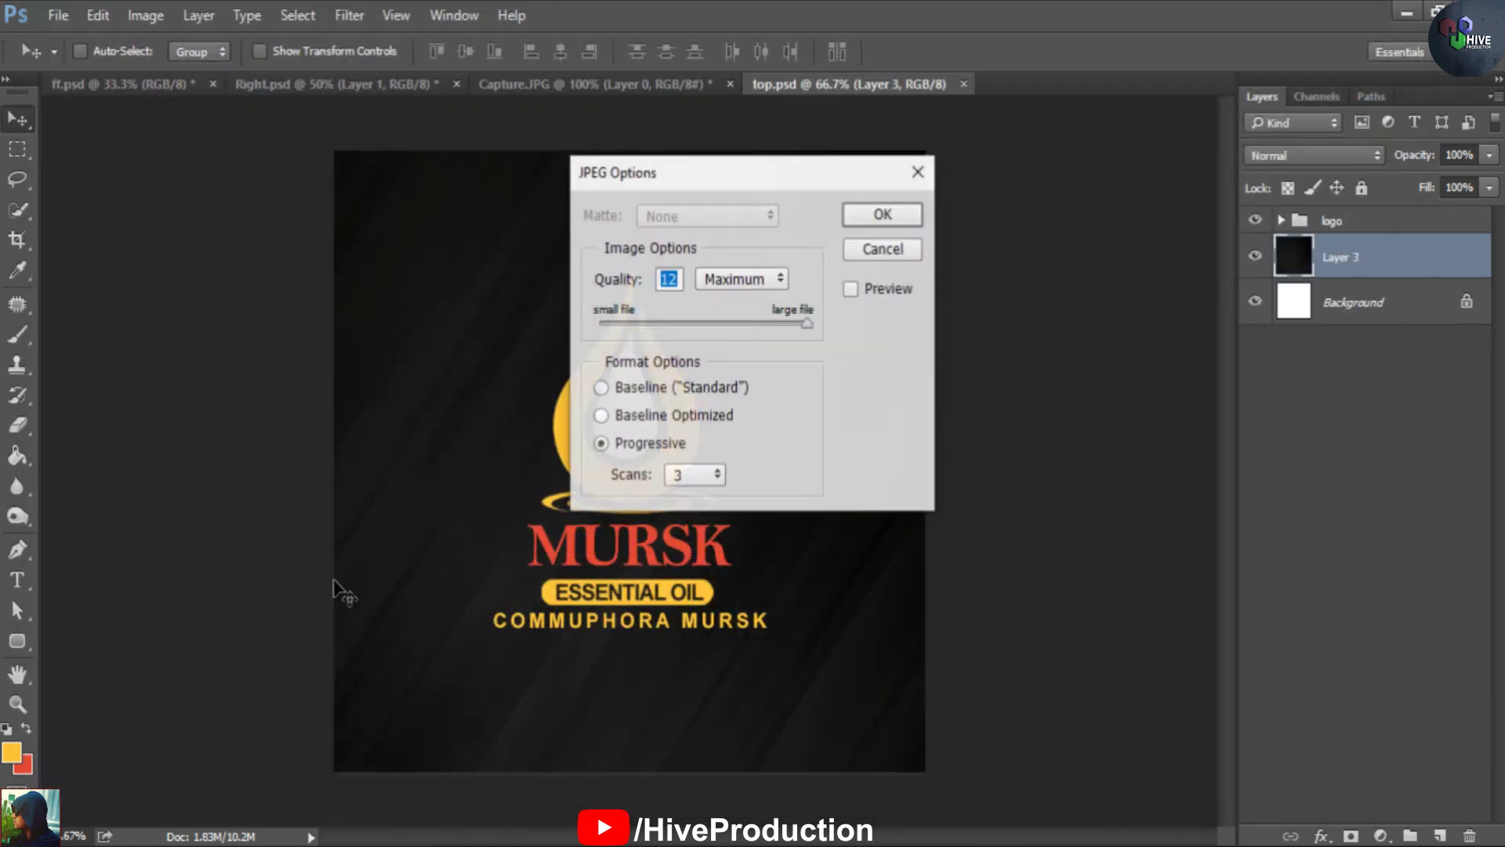
key(Return)
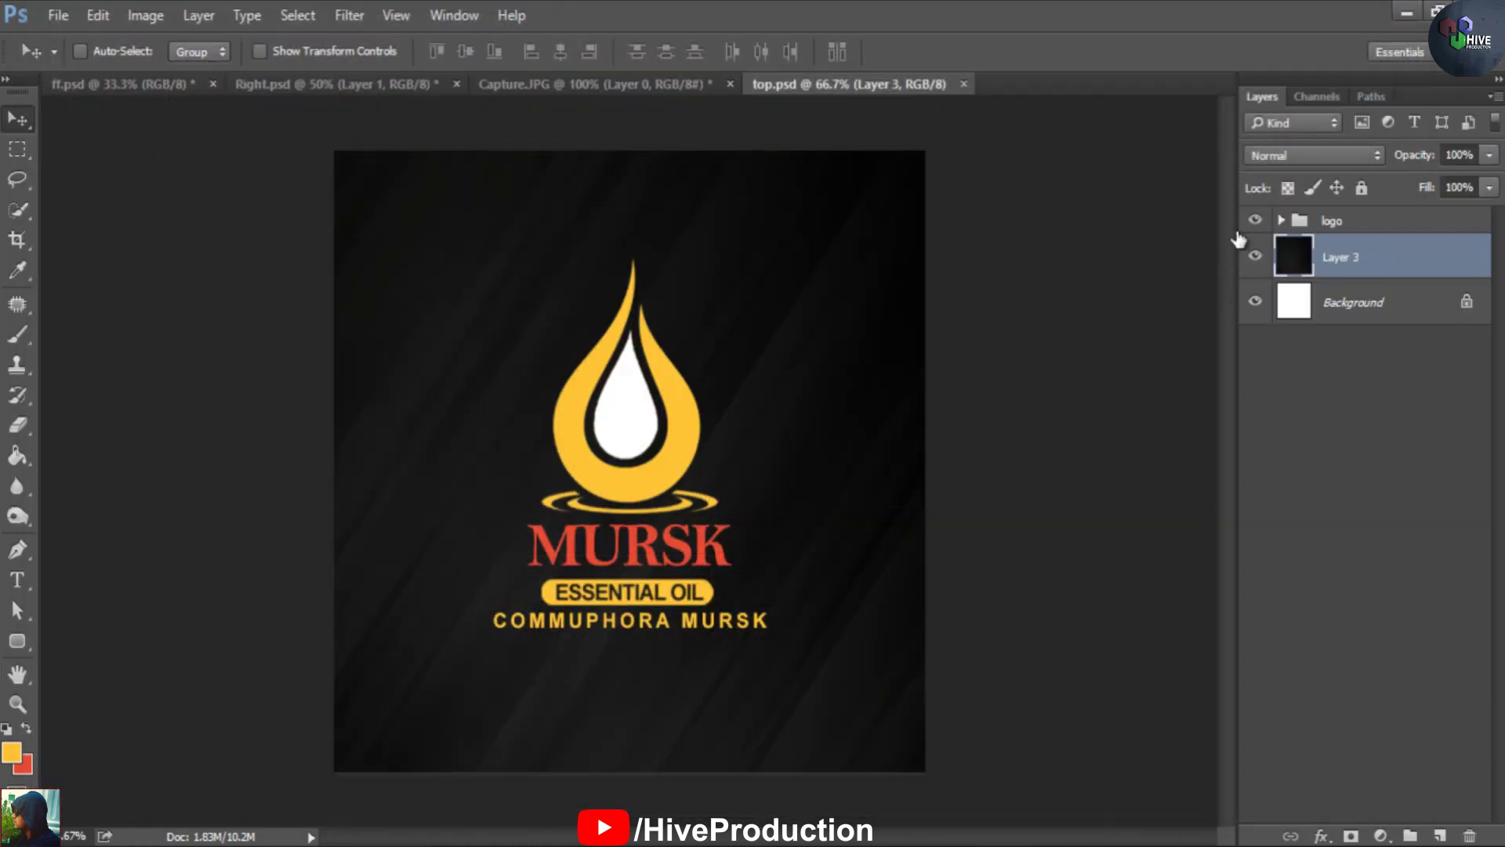
Hide the logo group and save the plain background panel as base.psd
click(1255, 220)
key(ctrl+shift+s)
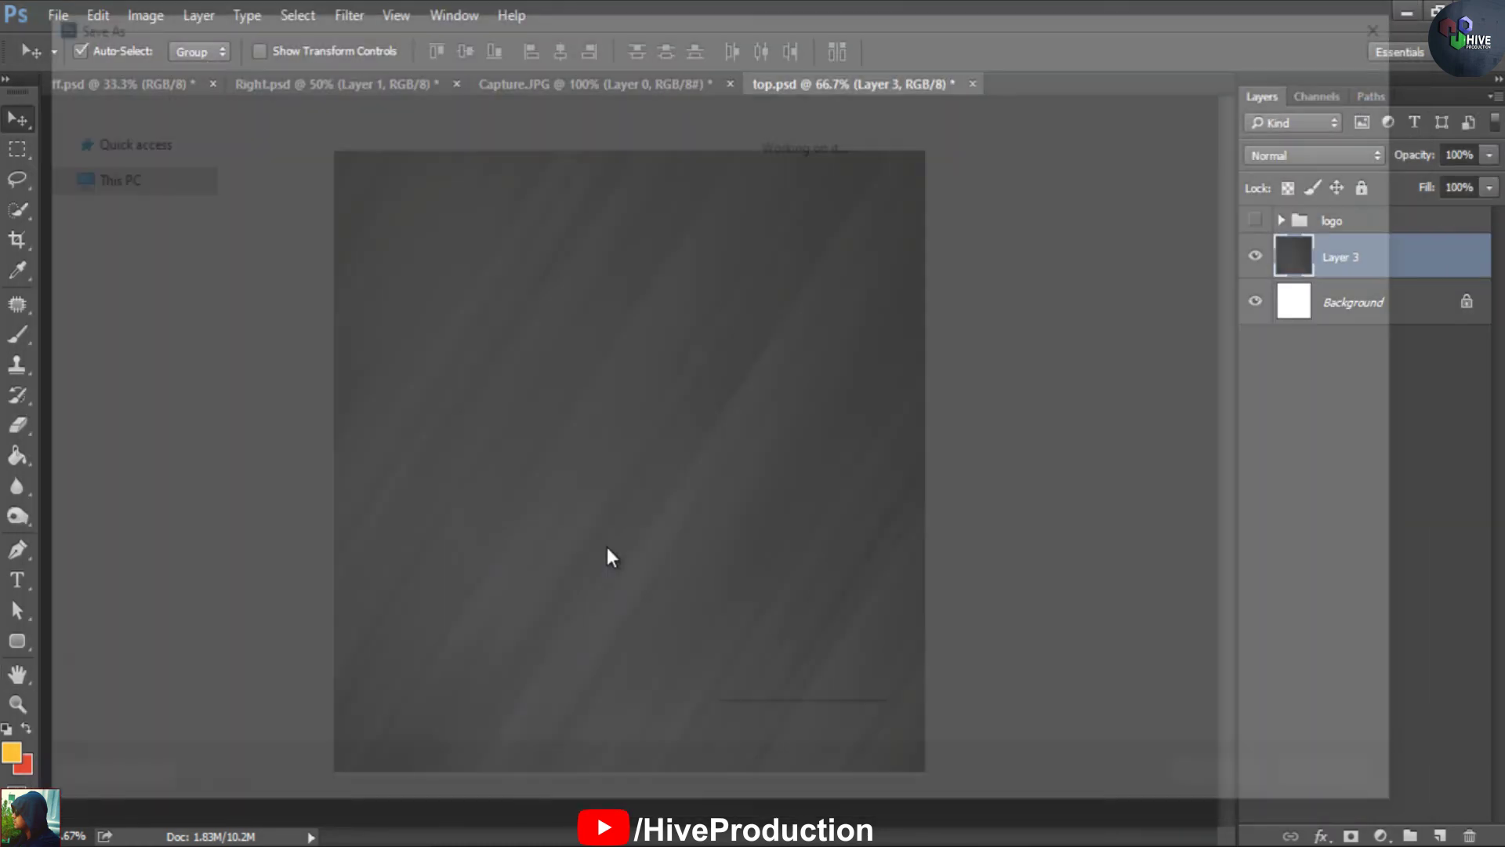
text(base)
key(Return)
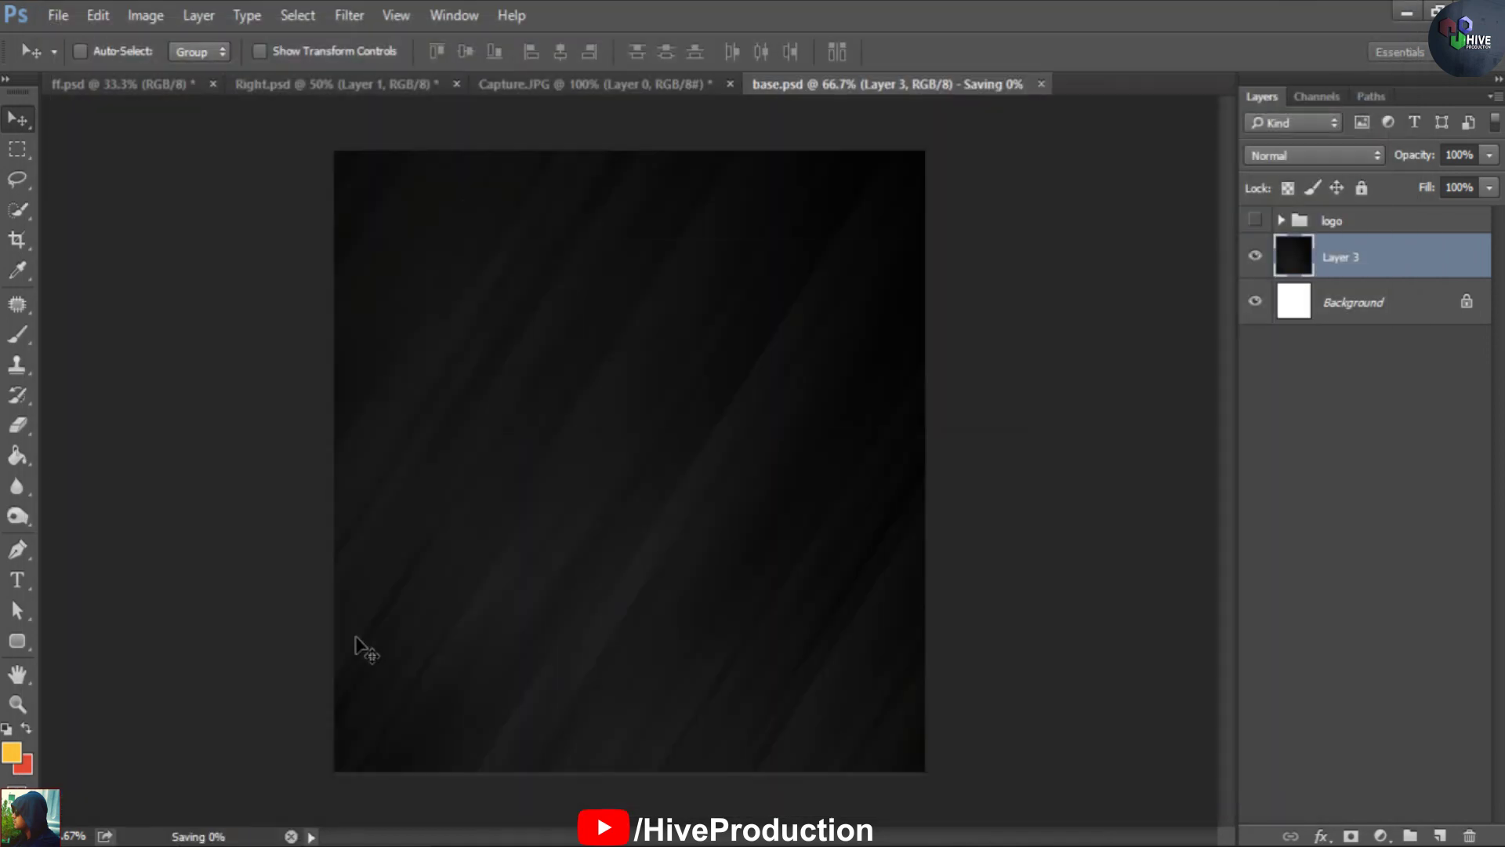
Save a JPEG copy of the base panel
key(ctrl+shift+s)
key(Tab)
key(j)
key(Return)
key(Return)
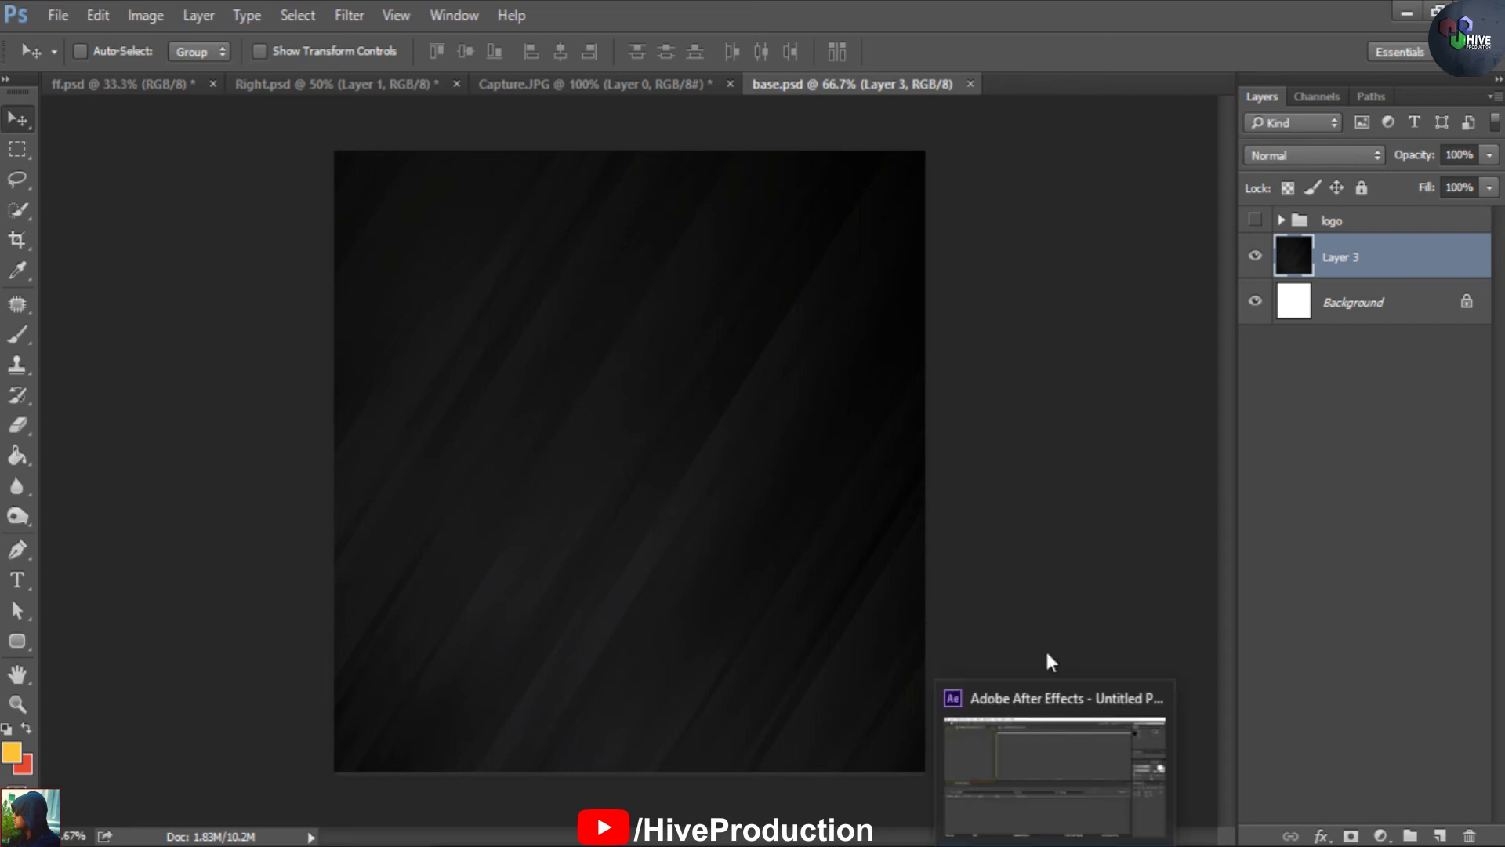
Switch to Adobe After Effects and create the composition Comp 1 with the HDTV 1080 25 preset at 1920 by 1080
click(1055, 845)
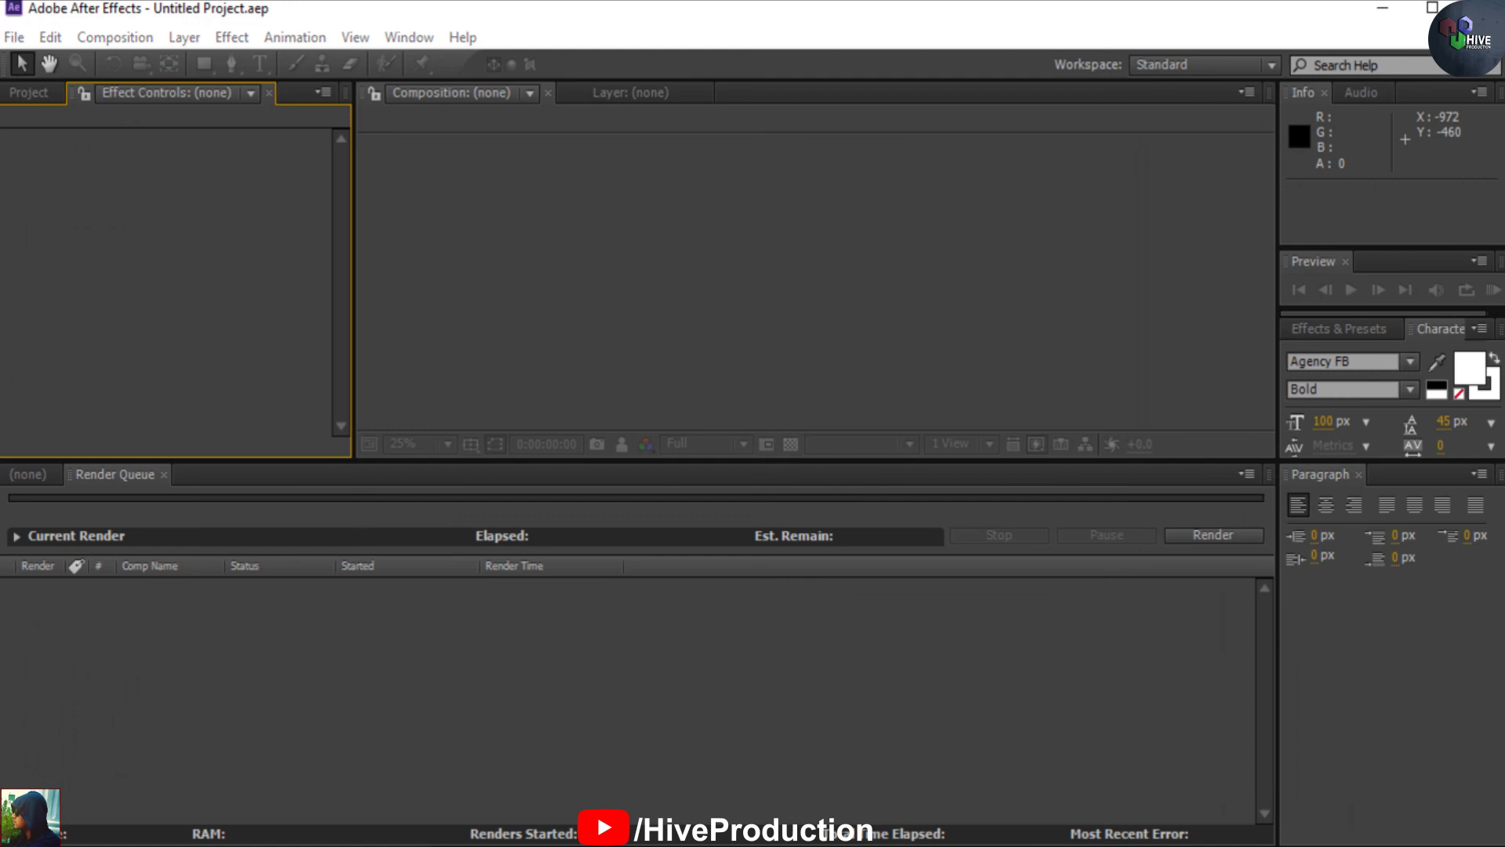
click(1094, 846)
click(1402, 780)
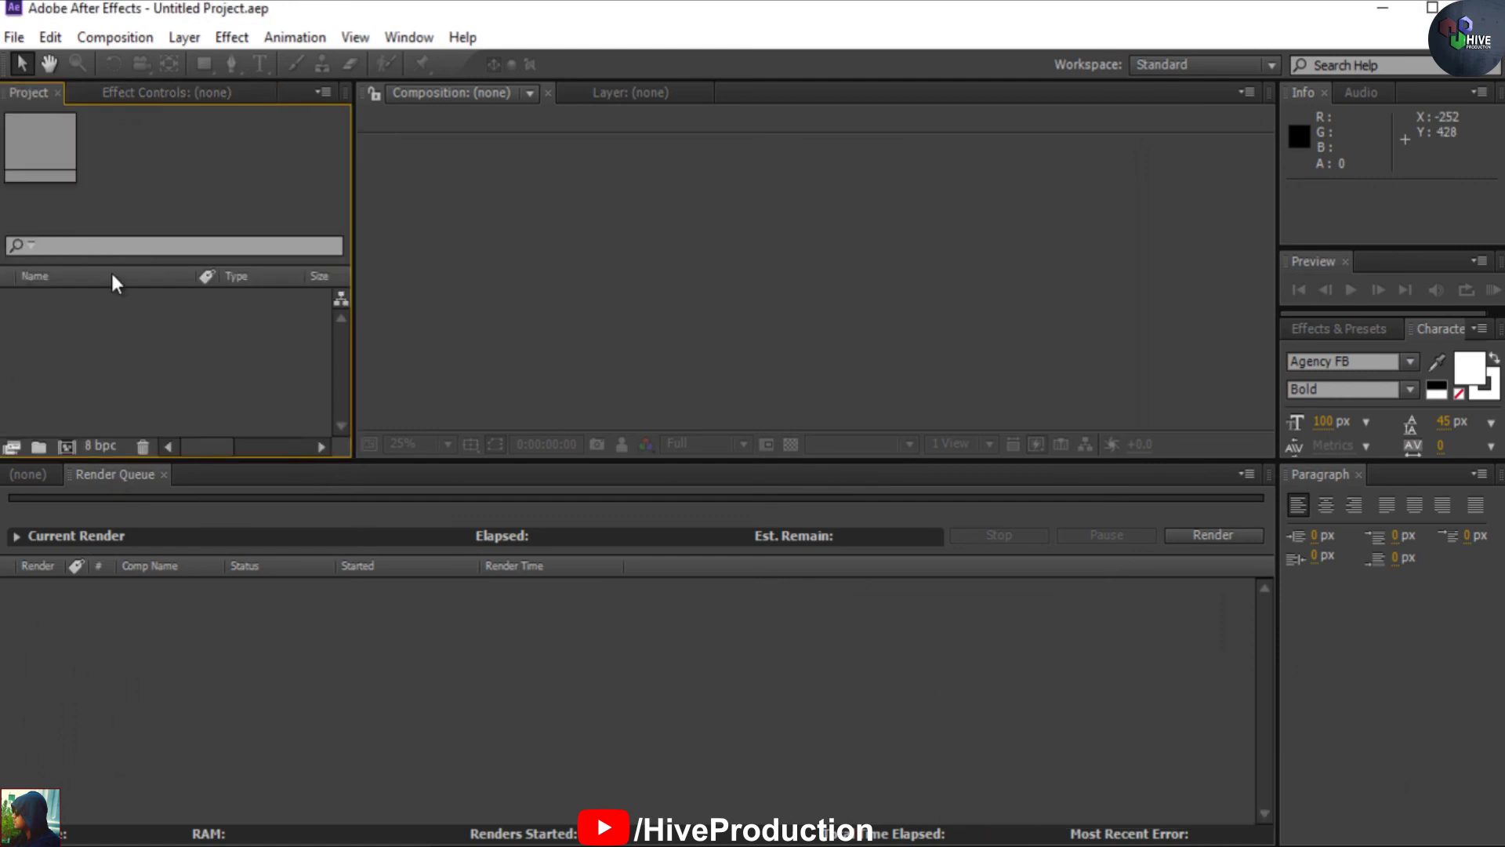
click(118, 37)
click(134, 63)
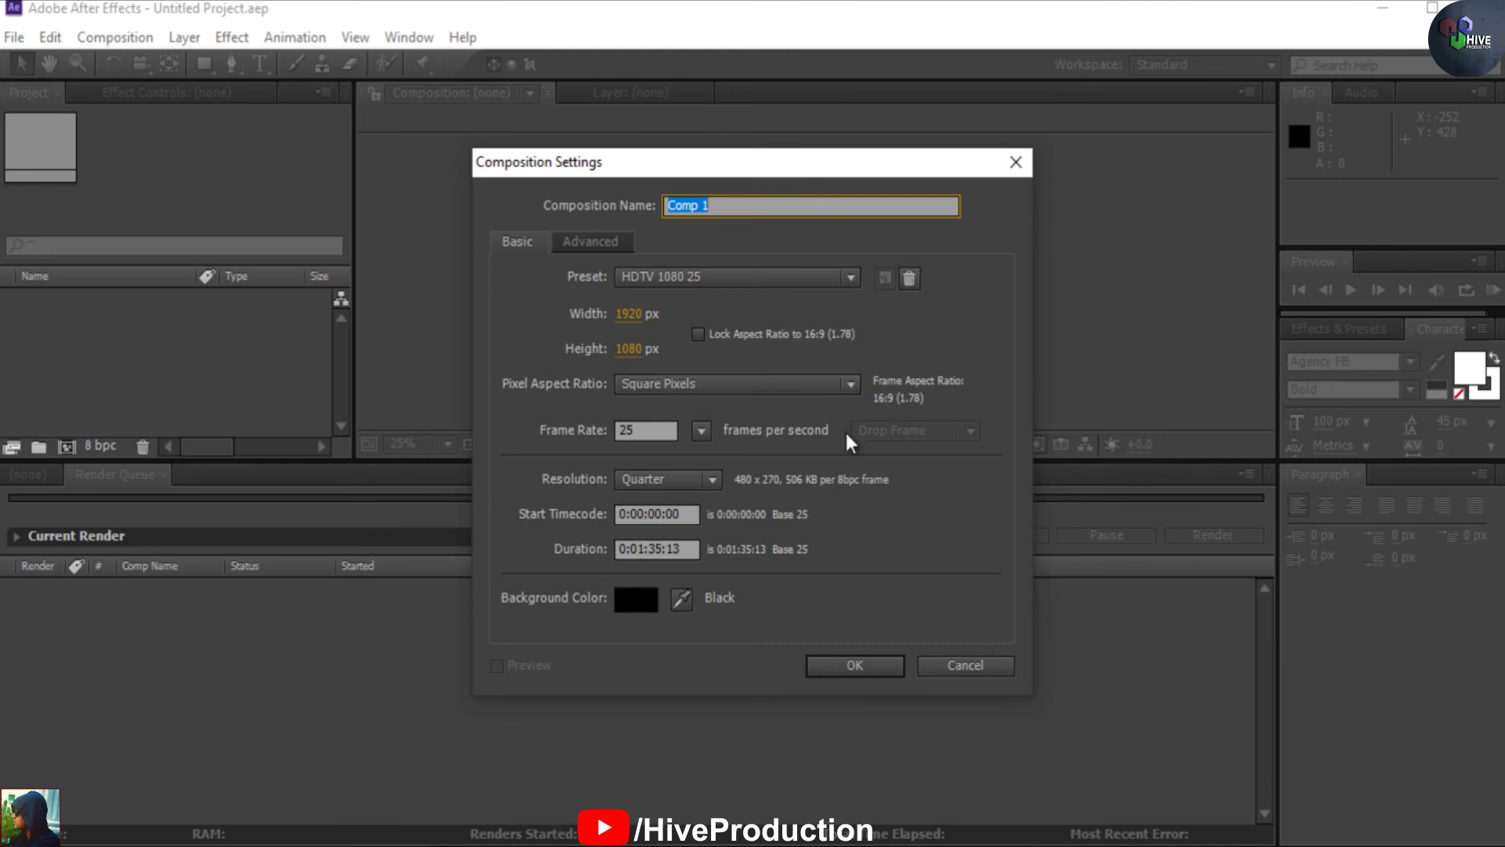
click(857, 665)
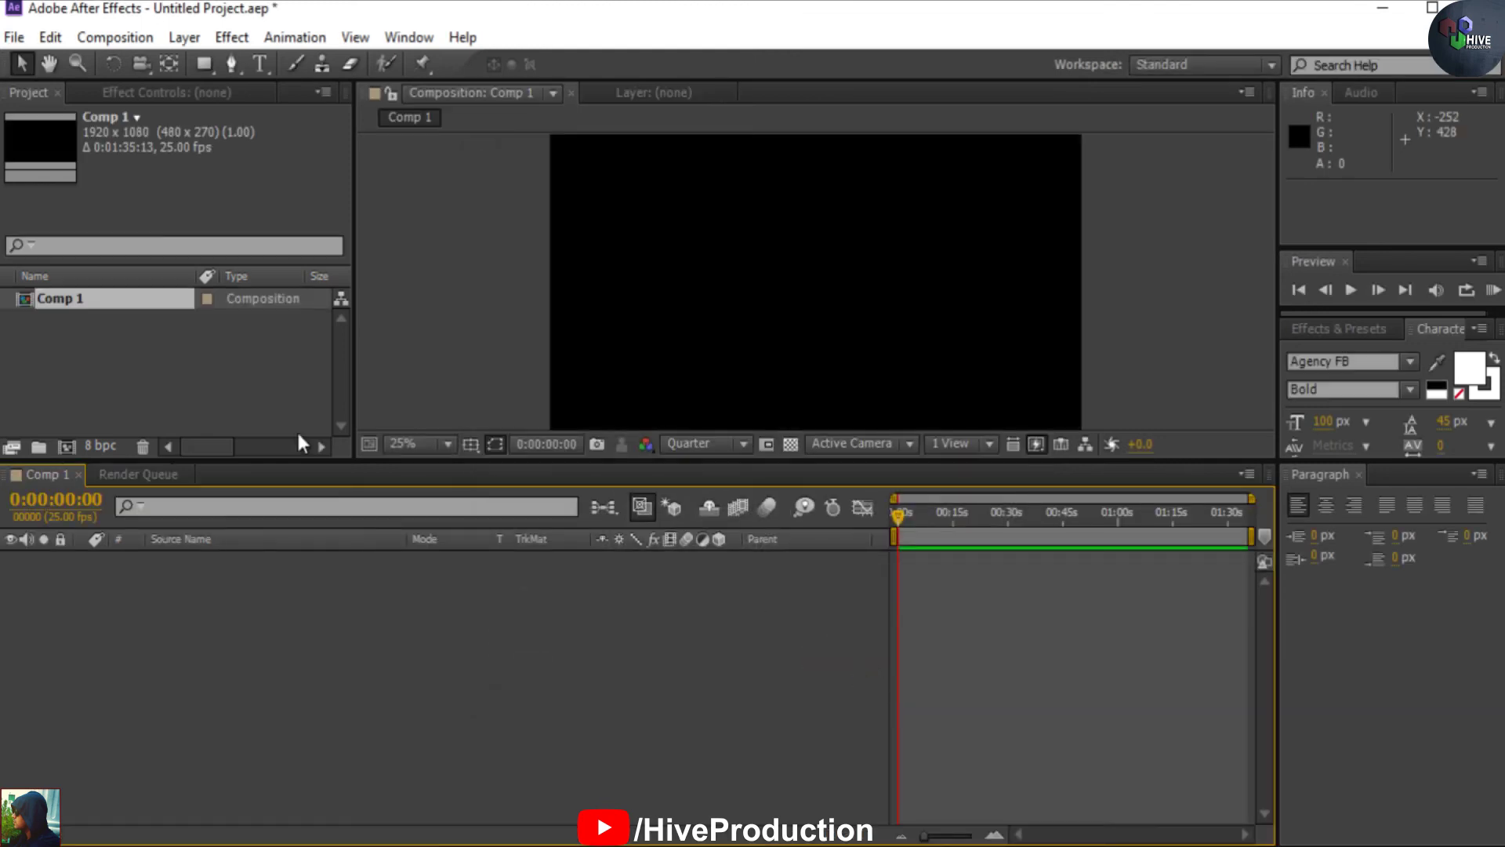
Import the base, Front&Back, left, Right and top JPEG images from the 3dBox folder on the Desktop
click(161, 373)
double_click(162, 373)
click(397, 292)
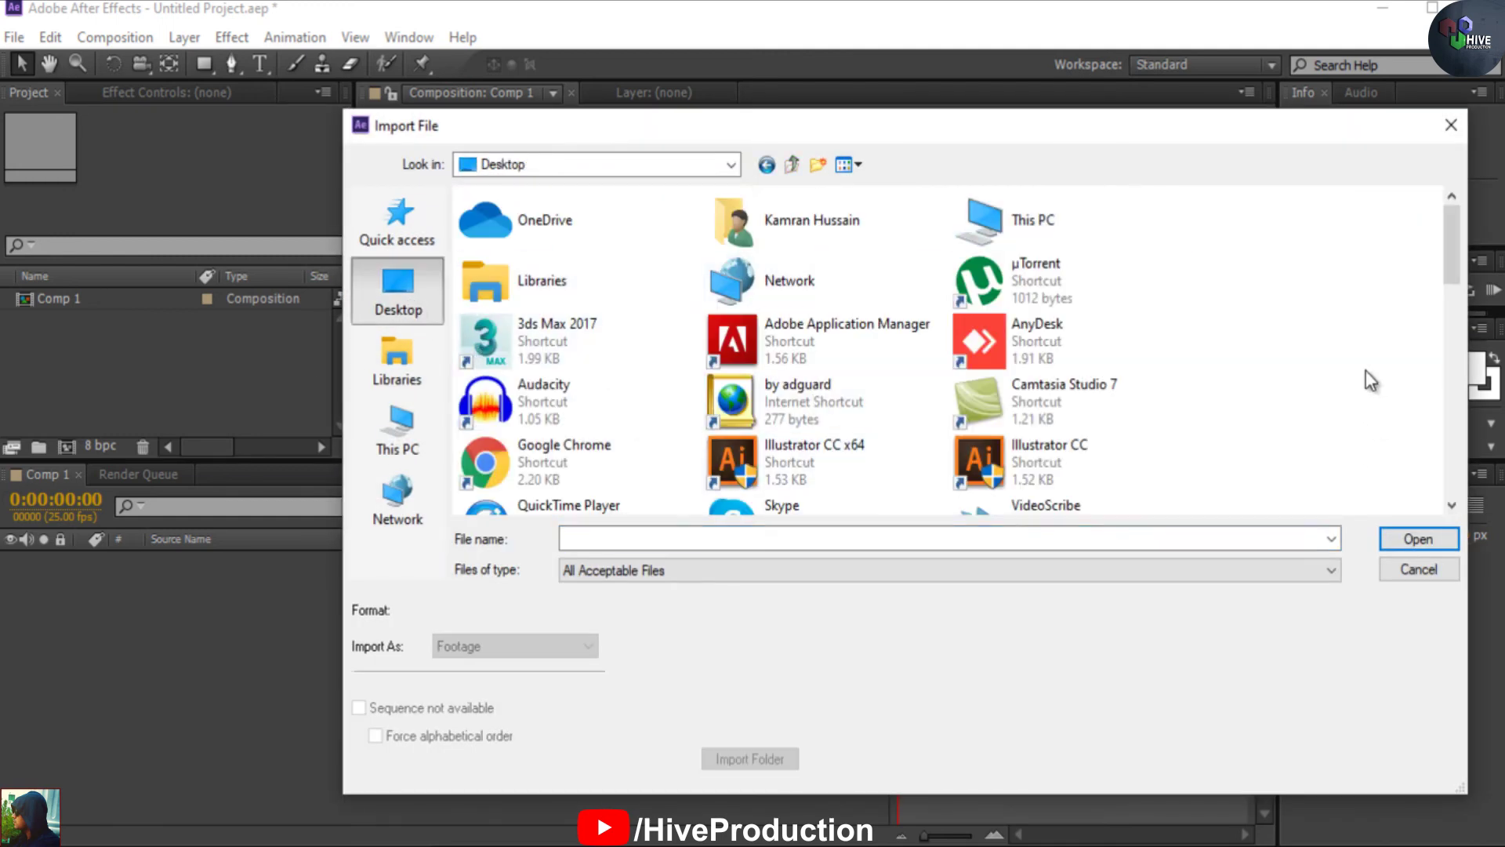
scroll(656, 463, down, 3)
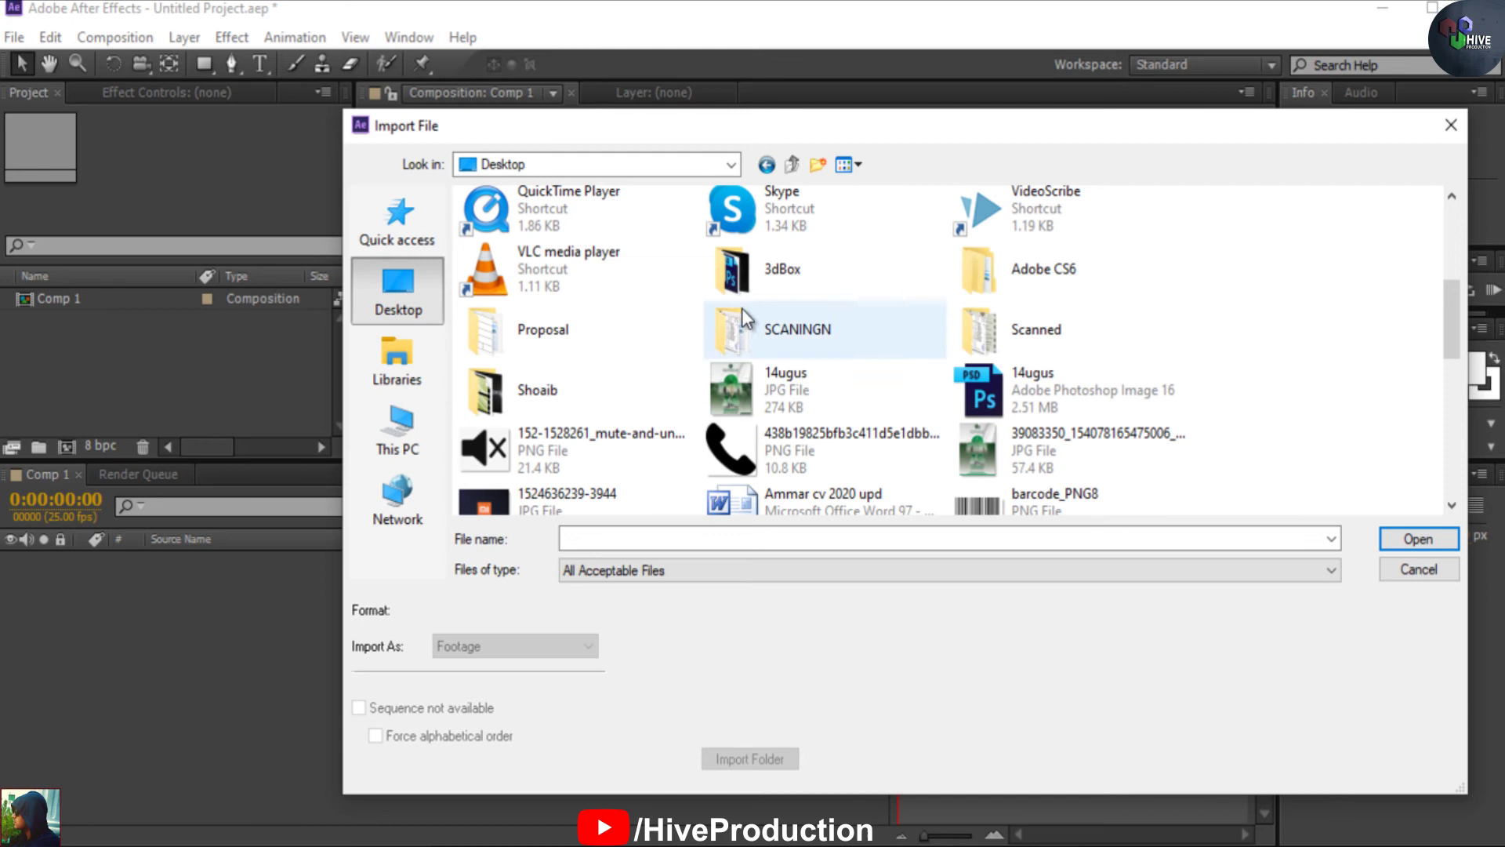
double_click(746, 284)
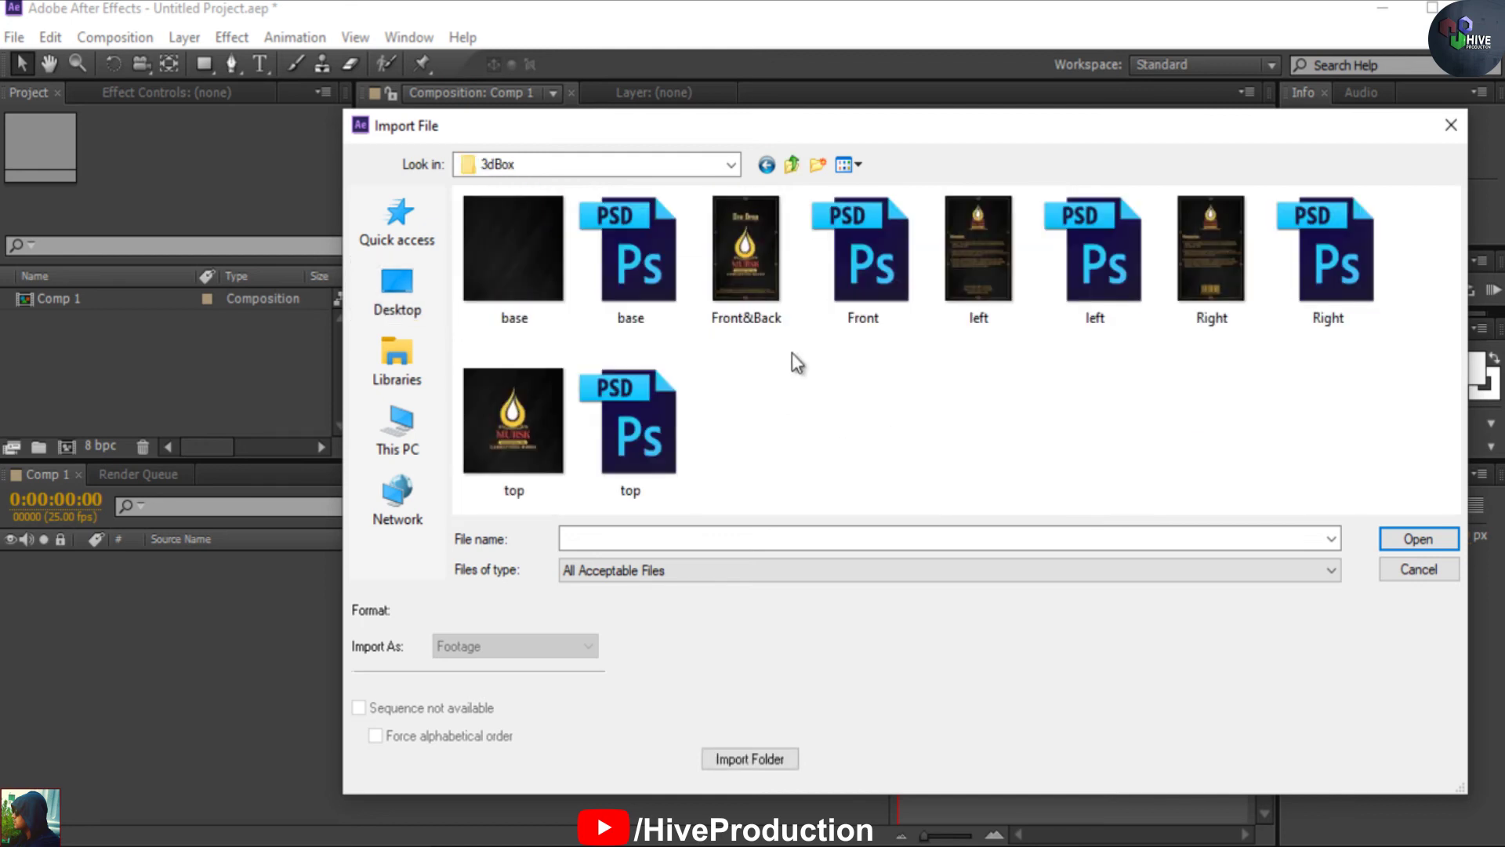
click(776, 306)
ctrl+click(986, 270)
ctrl+click(1210, 290)
ctrl+click(505, 439)
ctrl+click(488, 288)
key(Return)
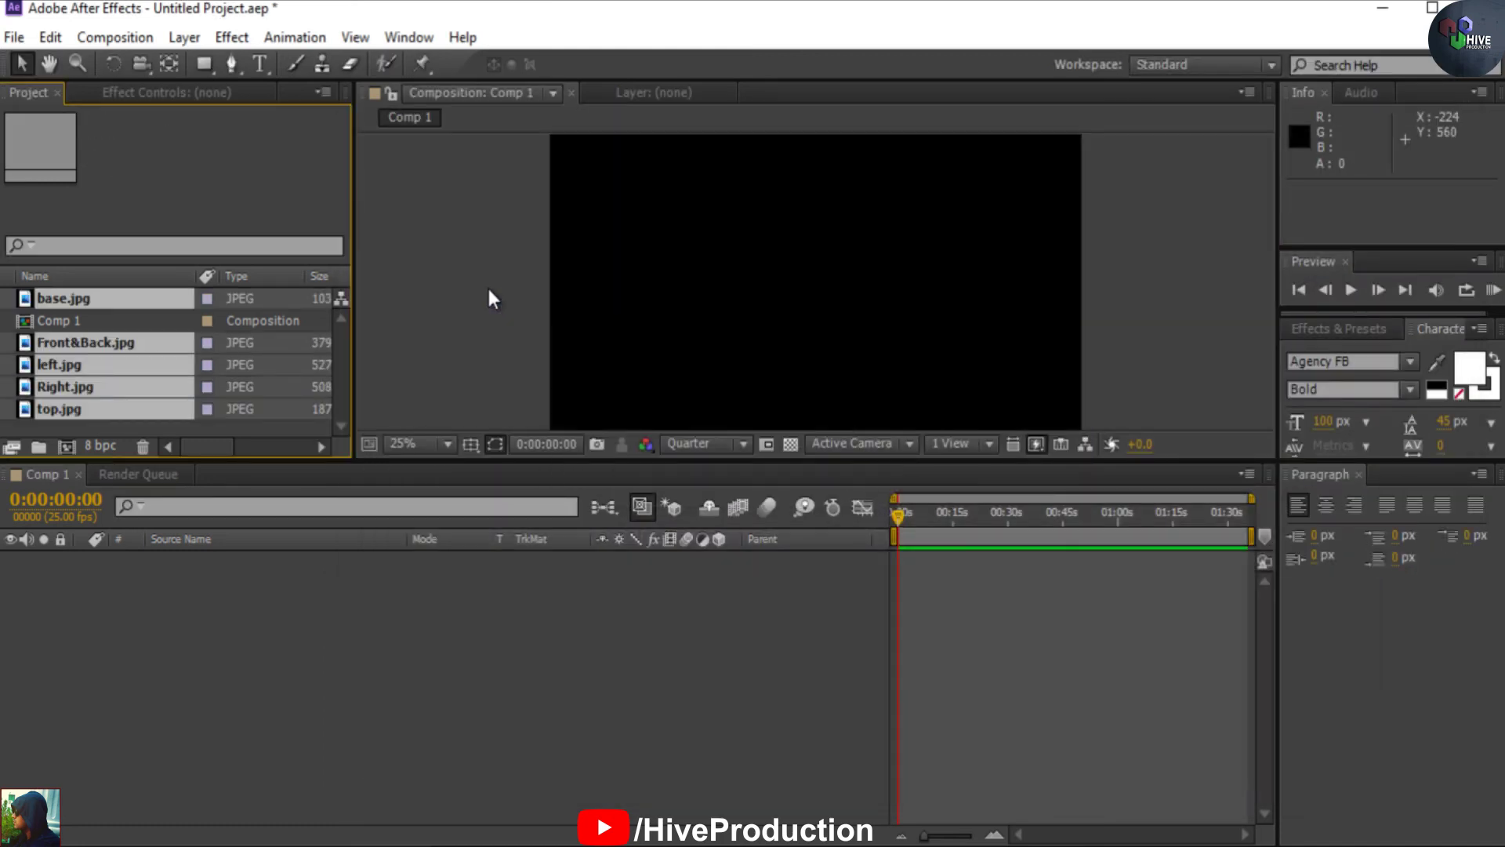
Add the five imported images to the Comp 1 timeline and make all of them 3D layers
drag(119, 342, 105, 591)
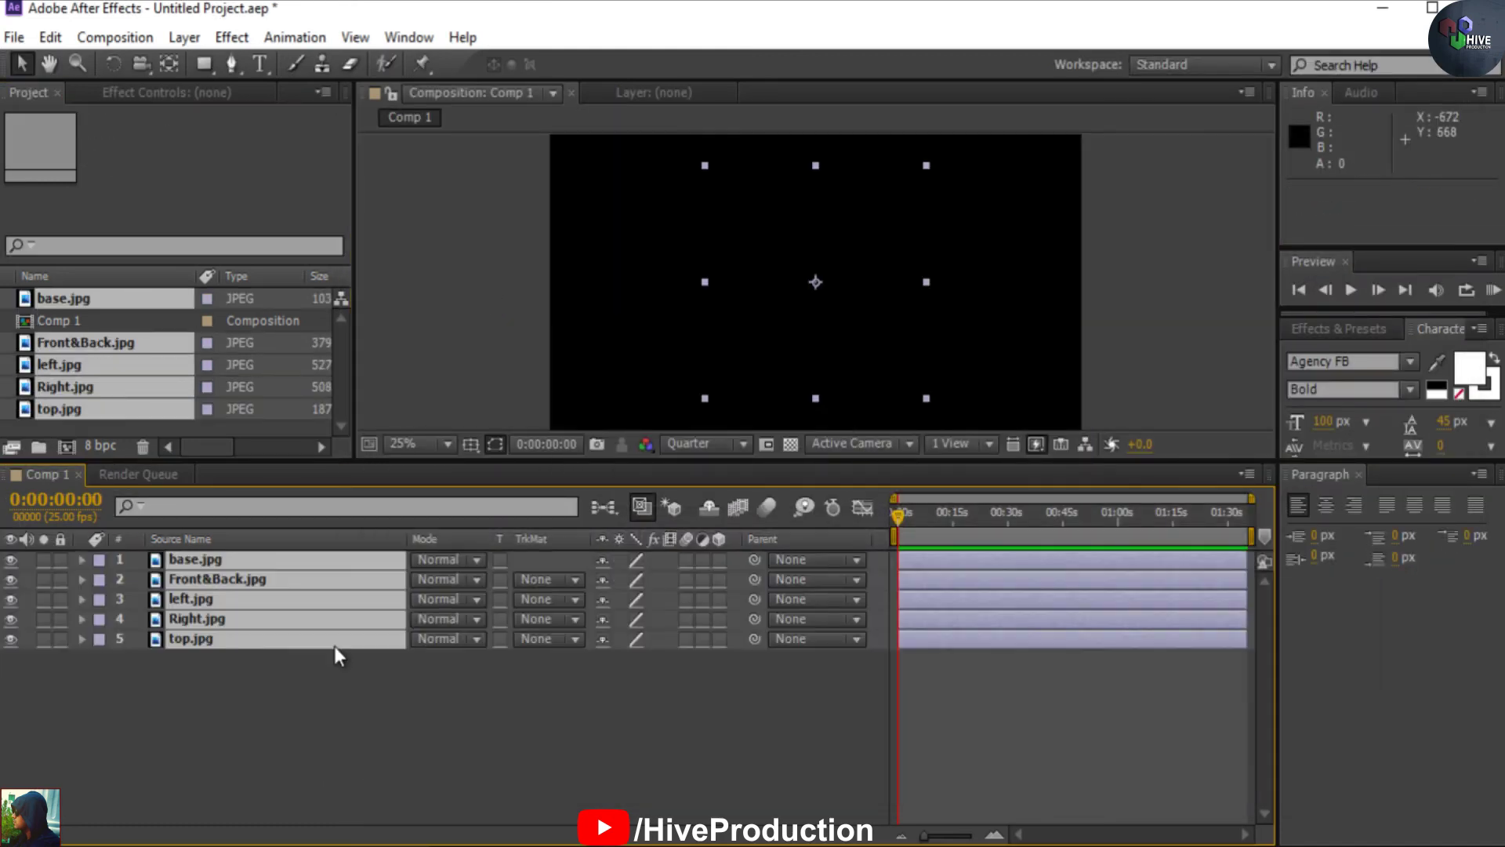
scroll(854, 337, down, 1)
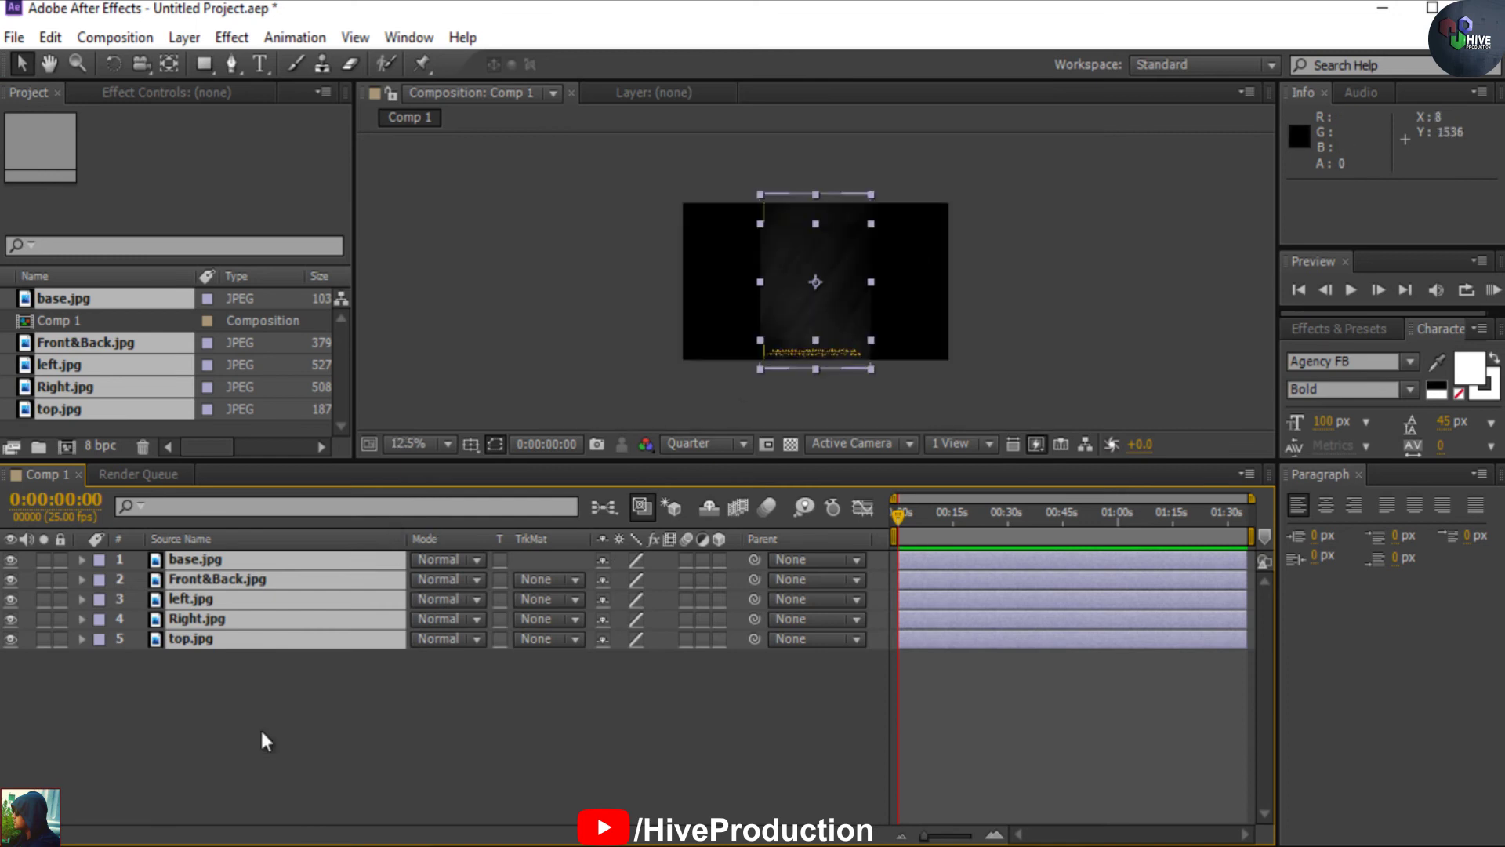
click(235, 706)
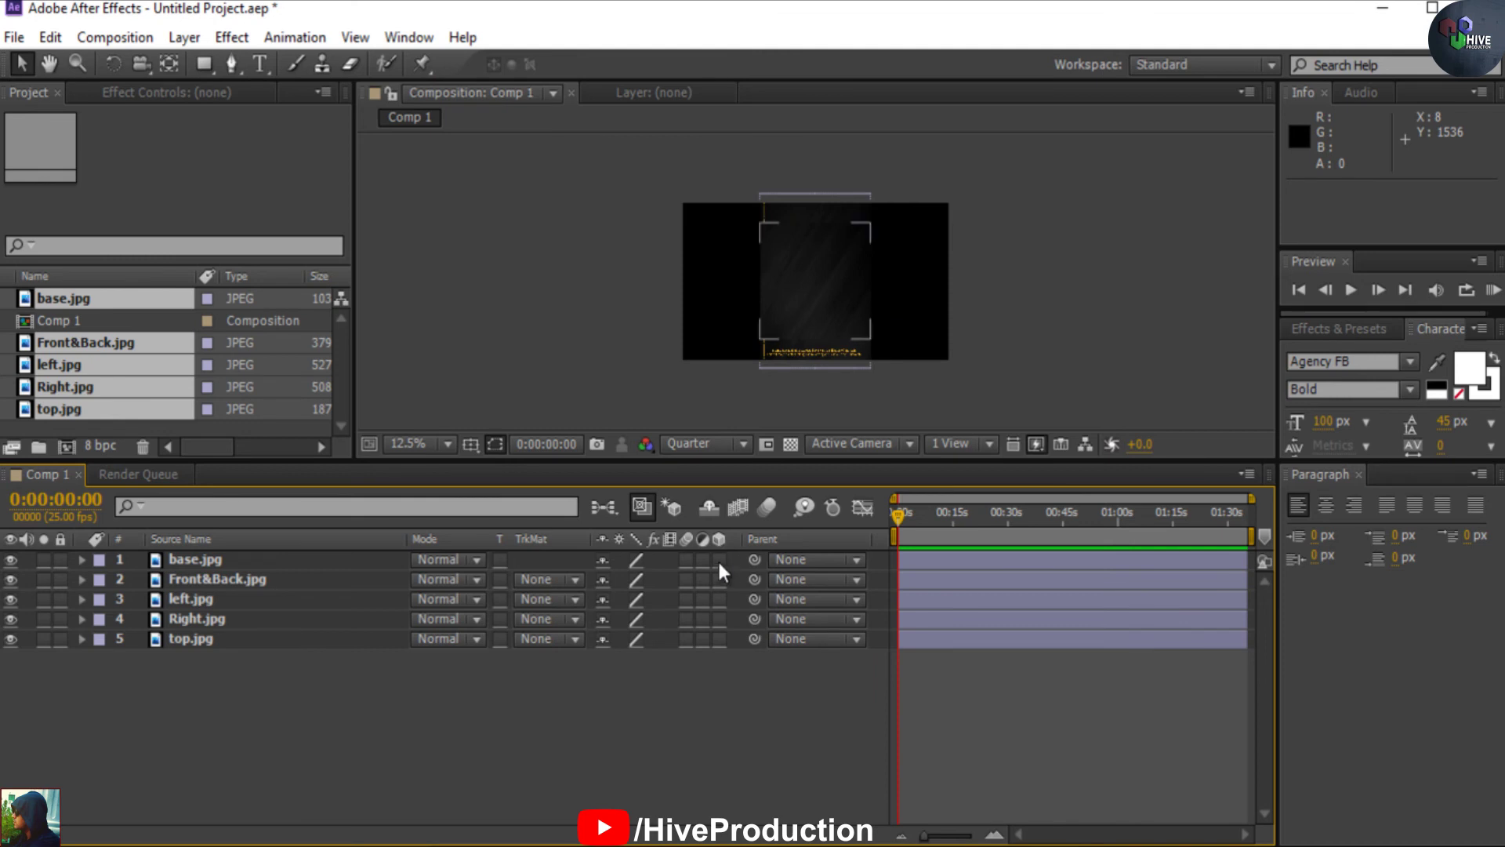
click(720, 638)
Close the Paragraph panel and solo the Front&Back.jpg layer
click(1359, 476)
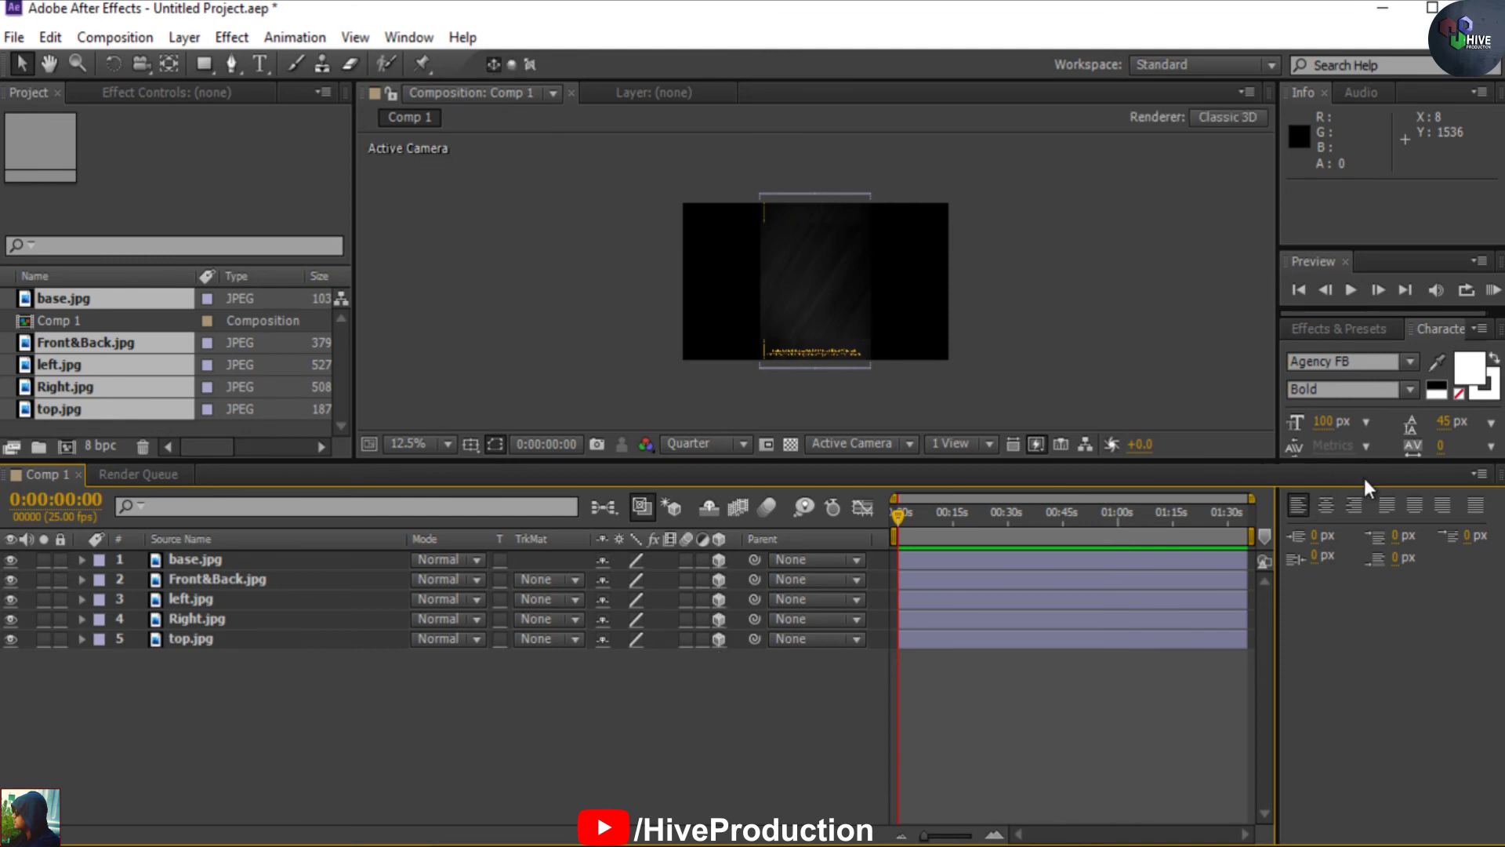
click(12, 561)
click(12, 561)
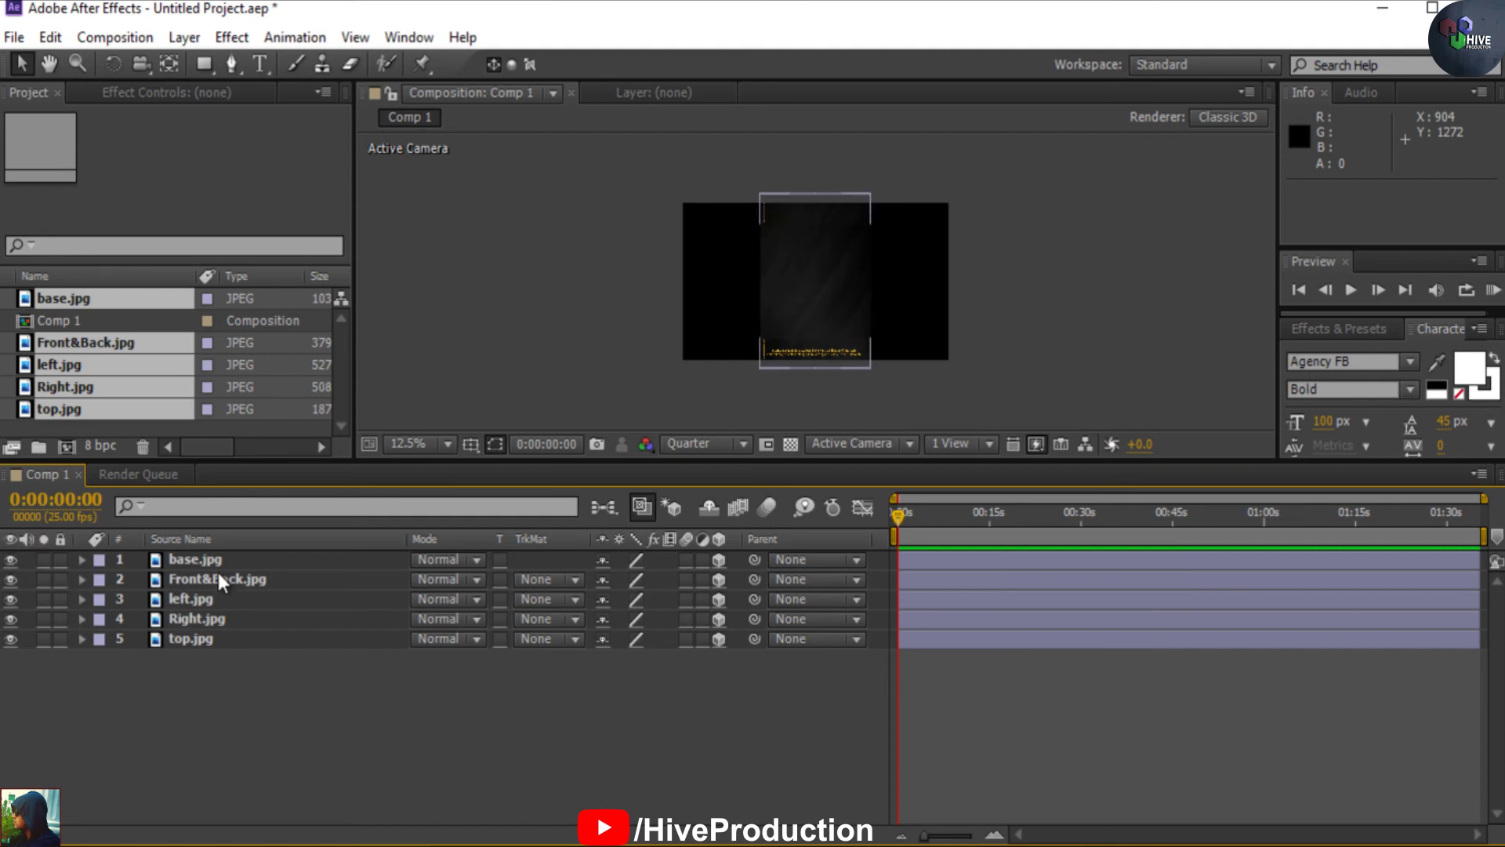
click(217, 581)
click(44, 580)
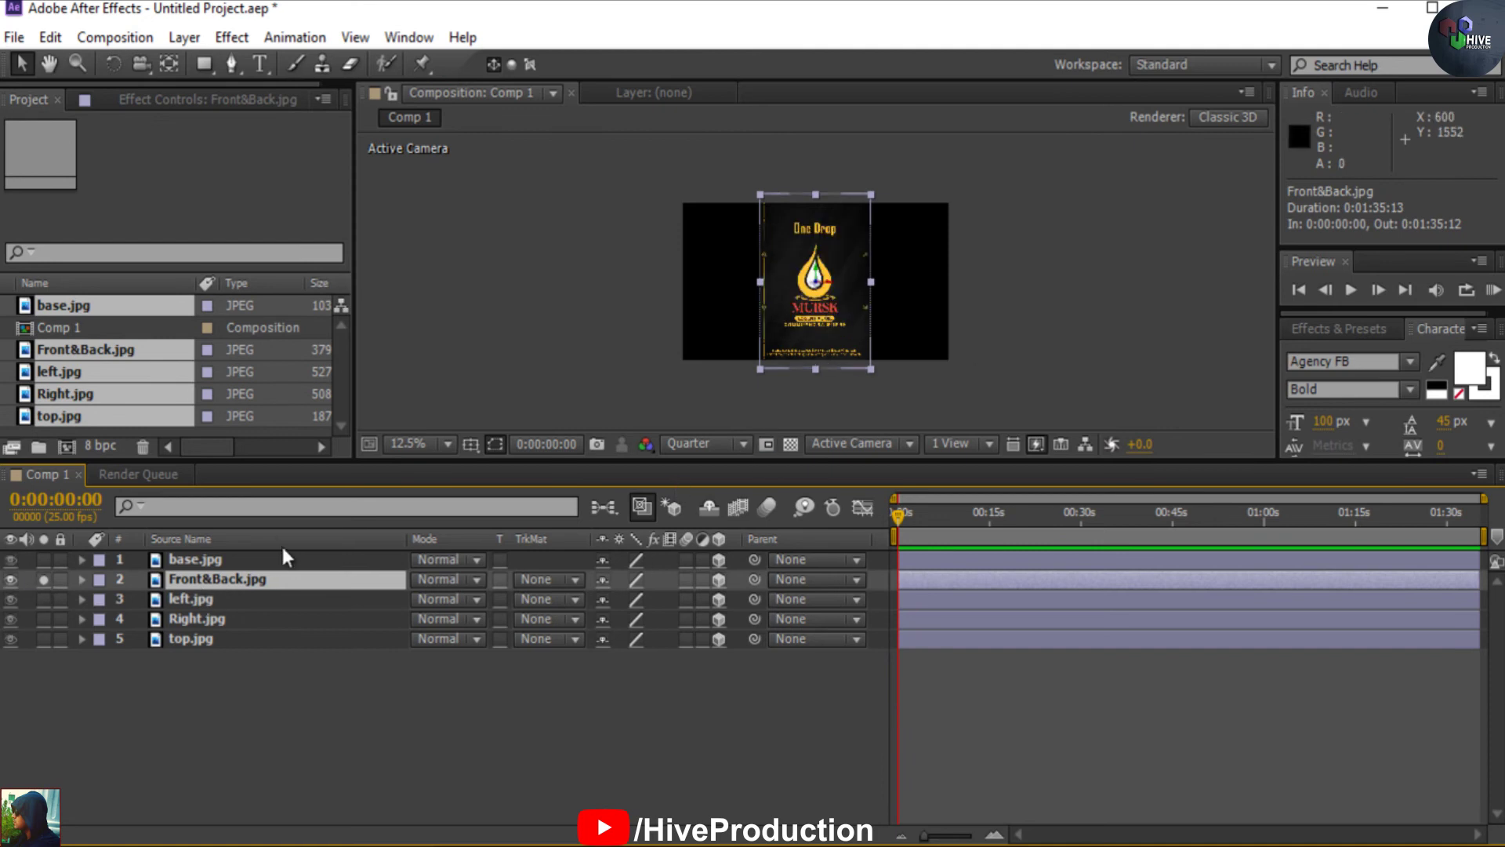
Unsolo the Front&Back.jpg layer, scale all five layers down together to about half size, and deselect them
click(45, 580)
click(177, 560)
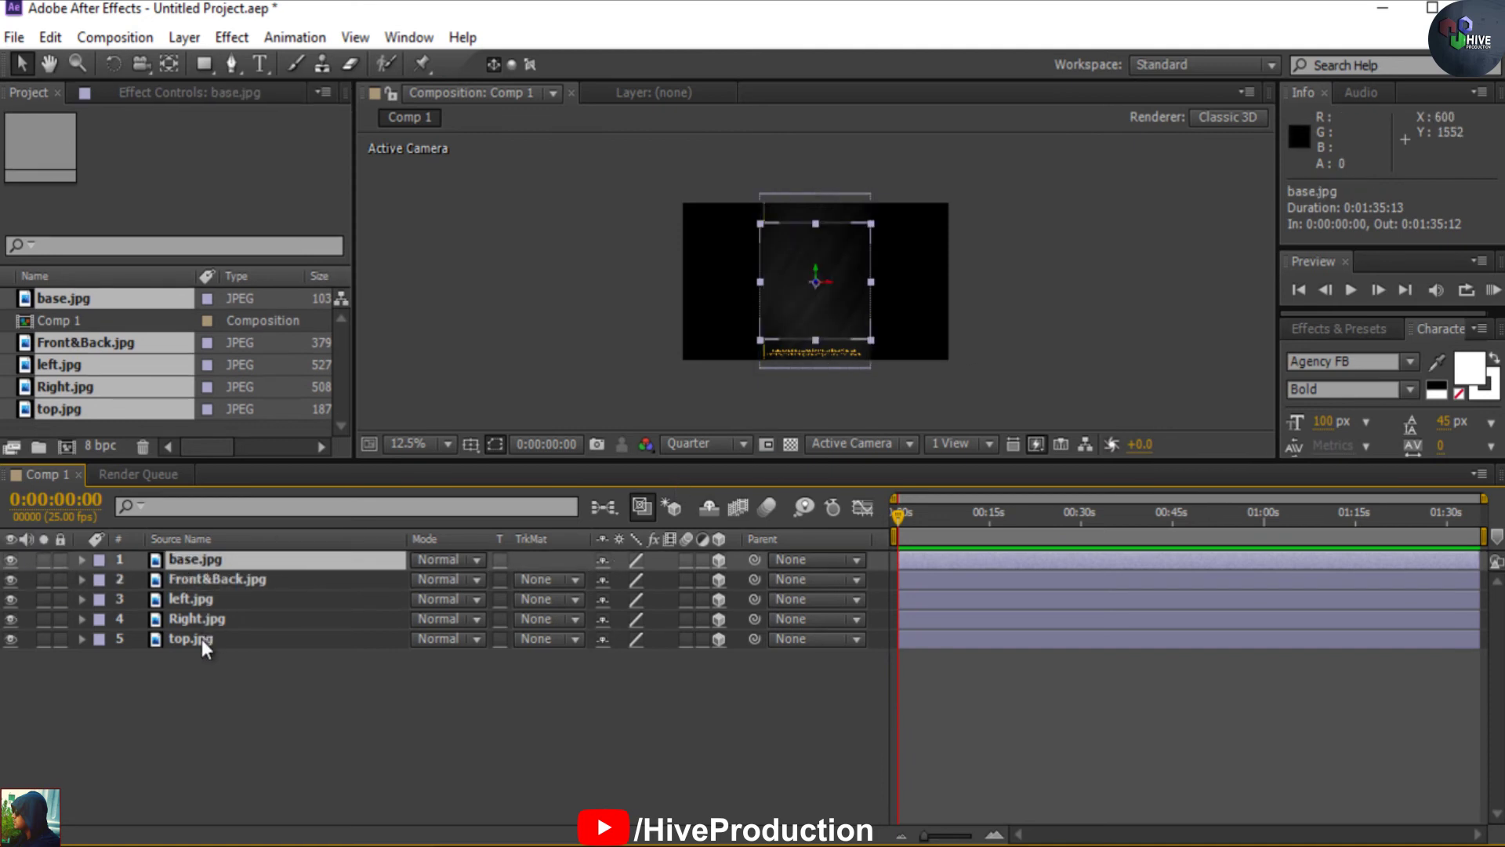
shift+click(201, 638)
key(s)
drag(630, 578, 590, 595)
key(s)
click(429, 726)
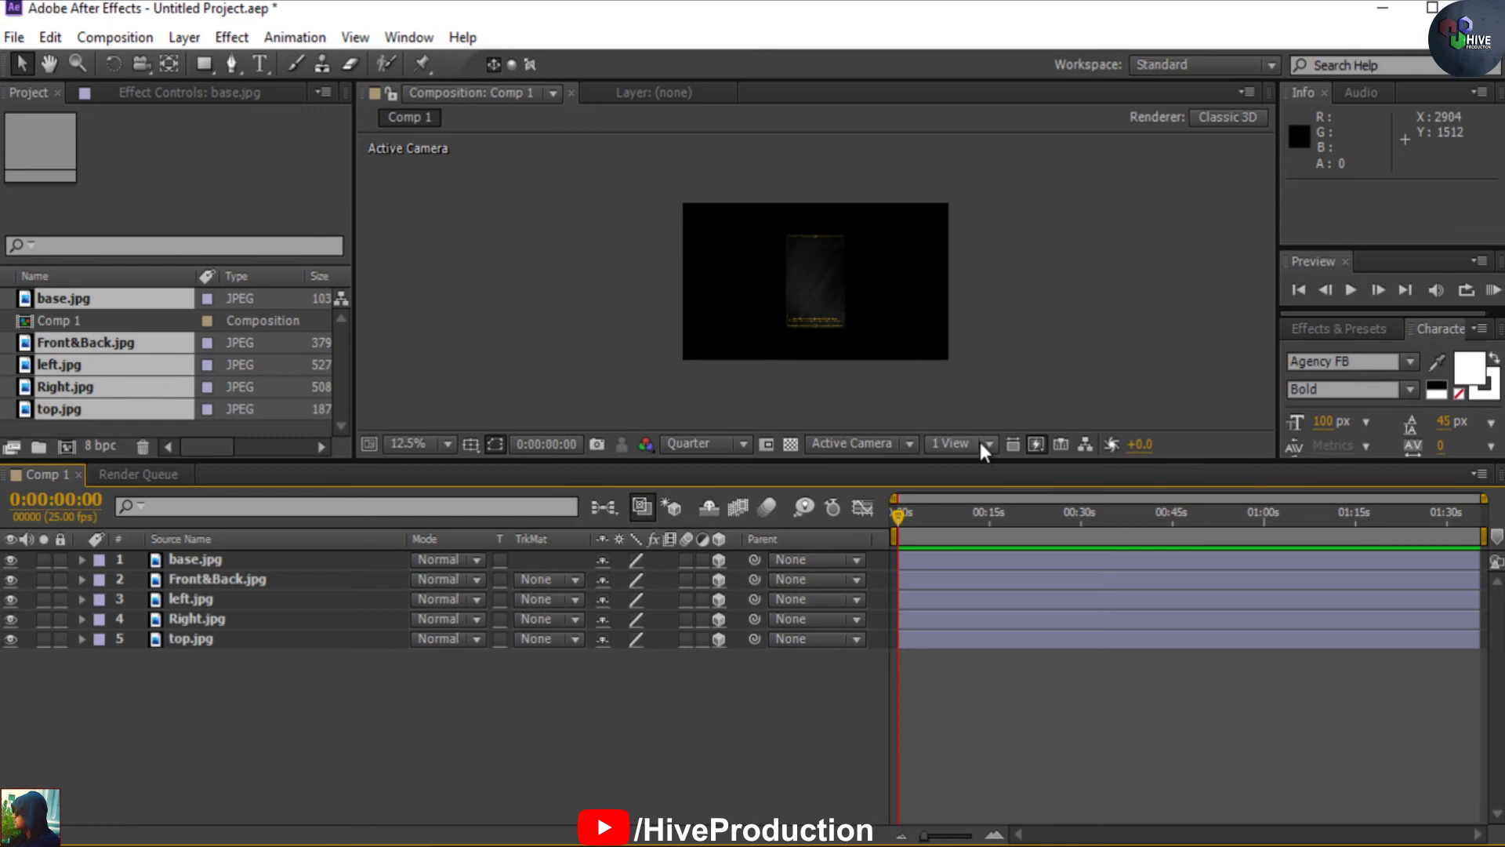
Enlarge the composition viewer area and switch it to a four-view layout
scroll(844, 302, up, 1)
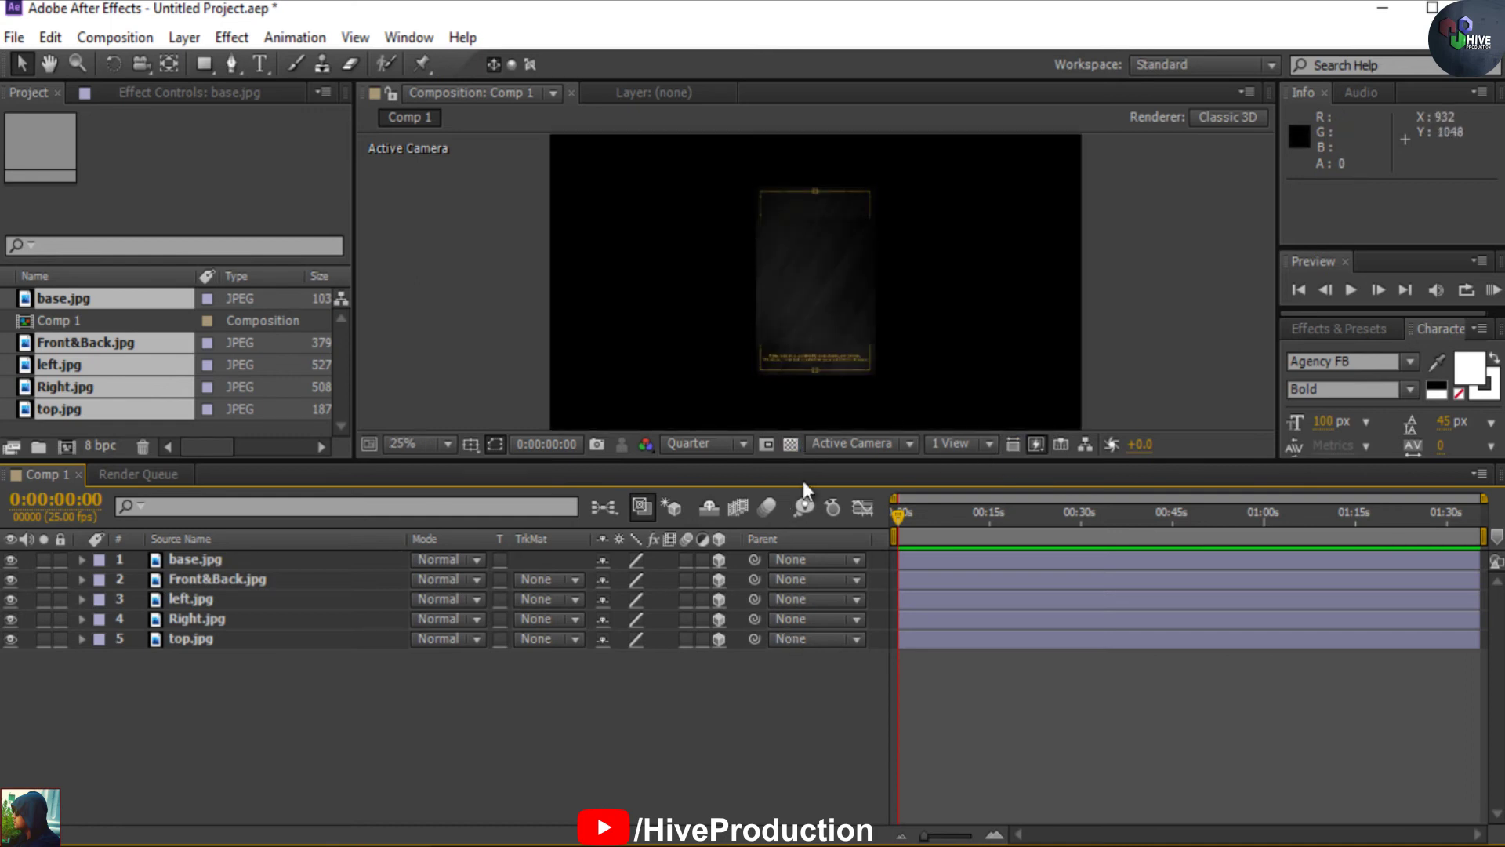
drag(804, 459, 779, 571)
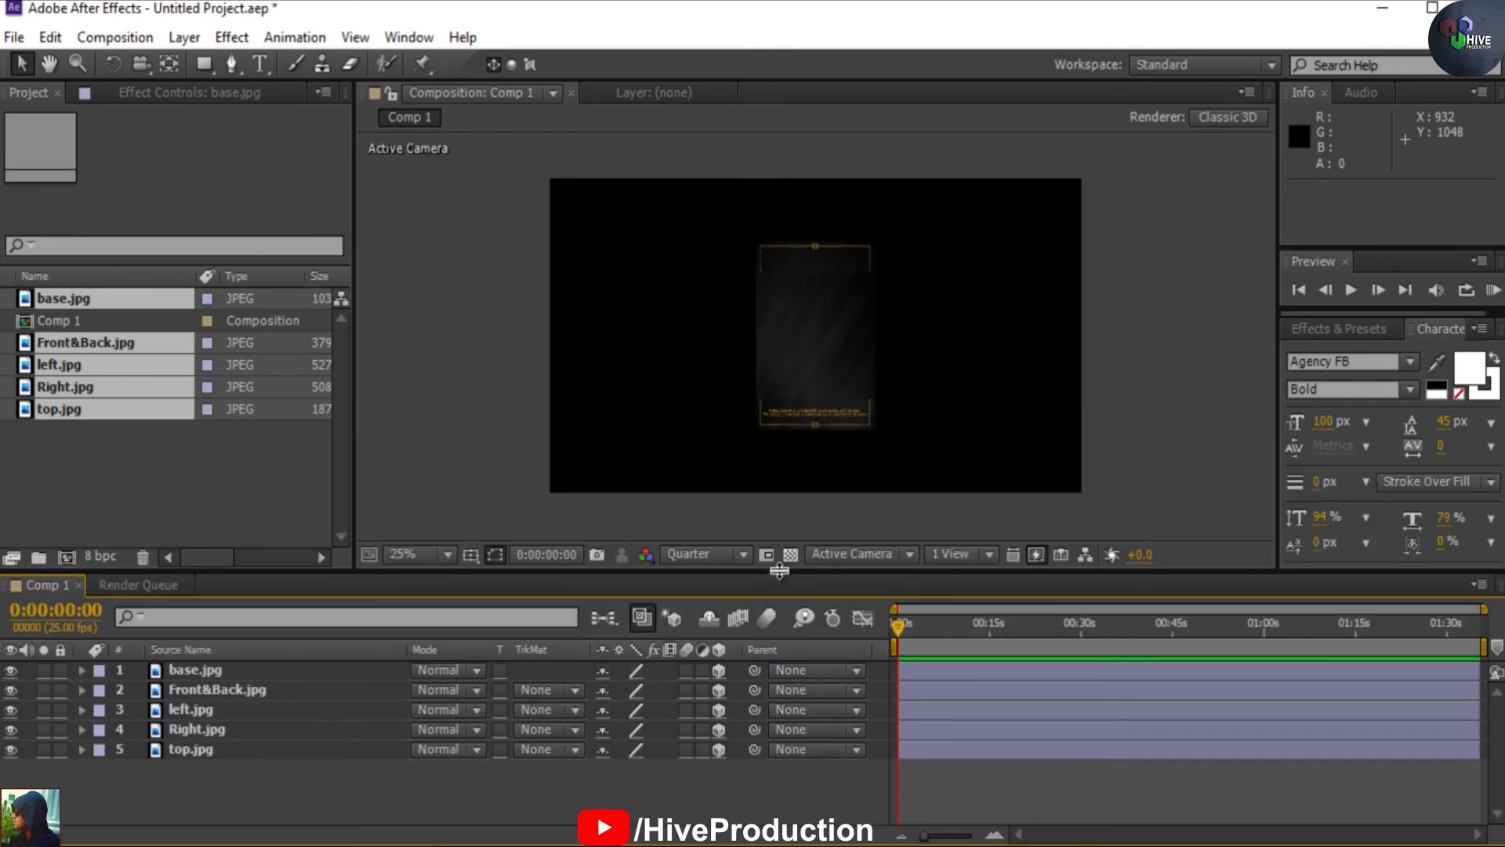
click(959, 556)
click(991, 665)
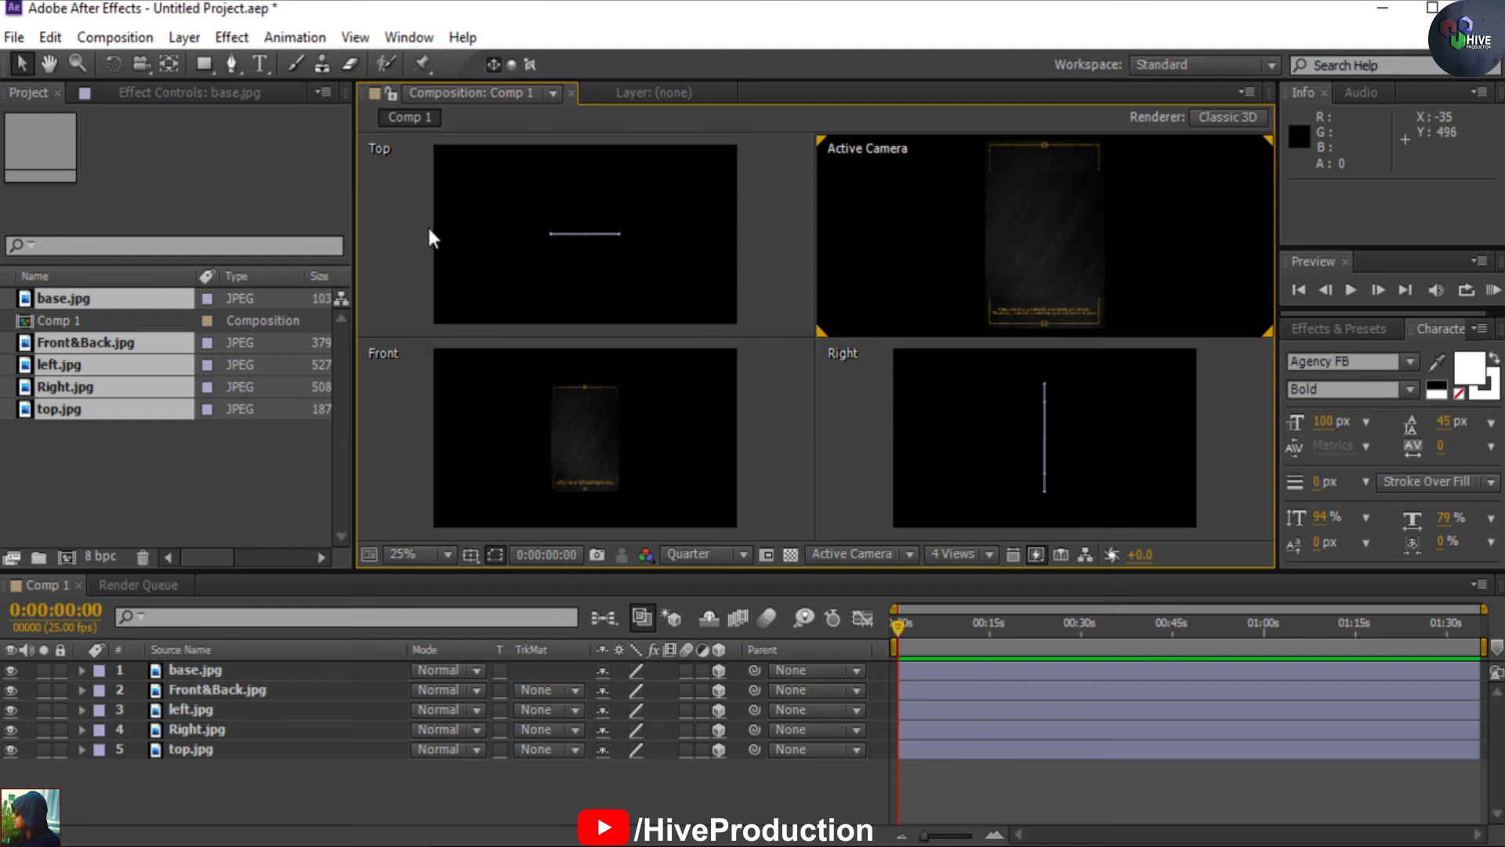
click(977, 212)
Solo the Front&Back.jpg layer to check it in the four views, and turn its solo off again
click(43, 690)
click(186, 690)
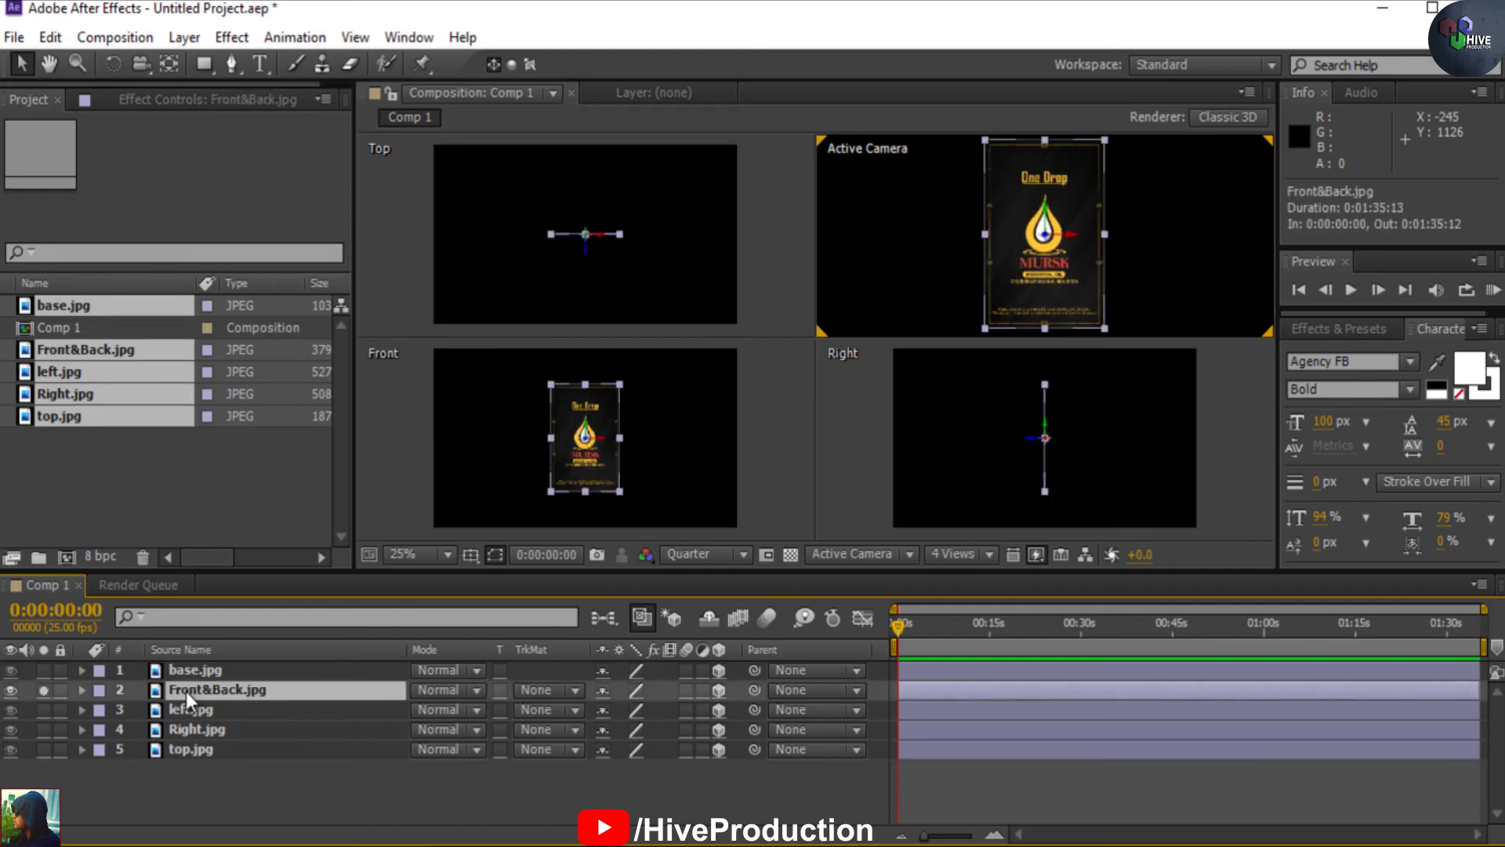
click(42, 695)
Move top.jpg to the top of the layer stack and base.jpg to the bottom
click(176, 750)
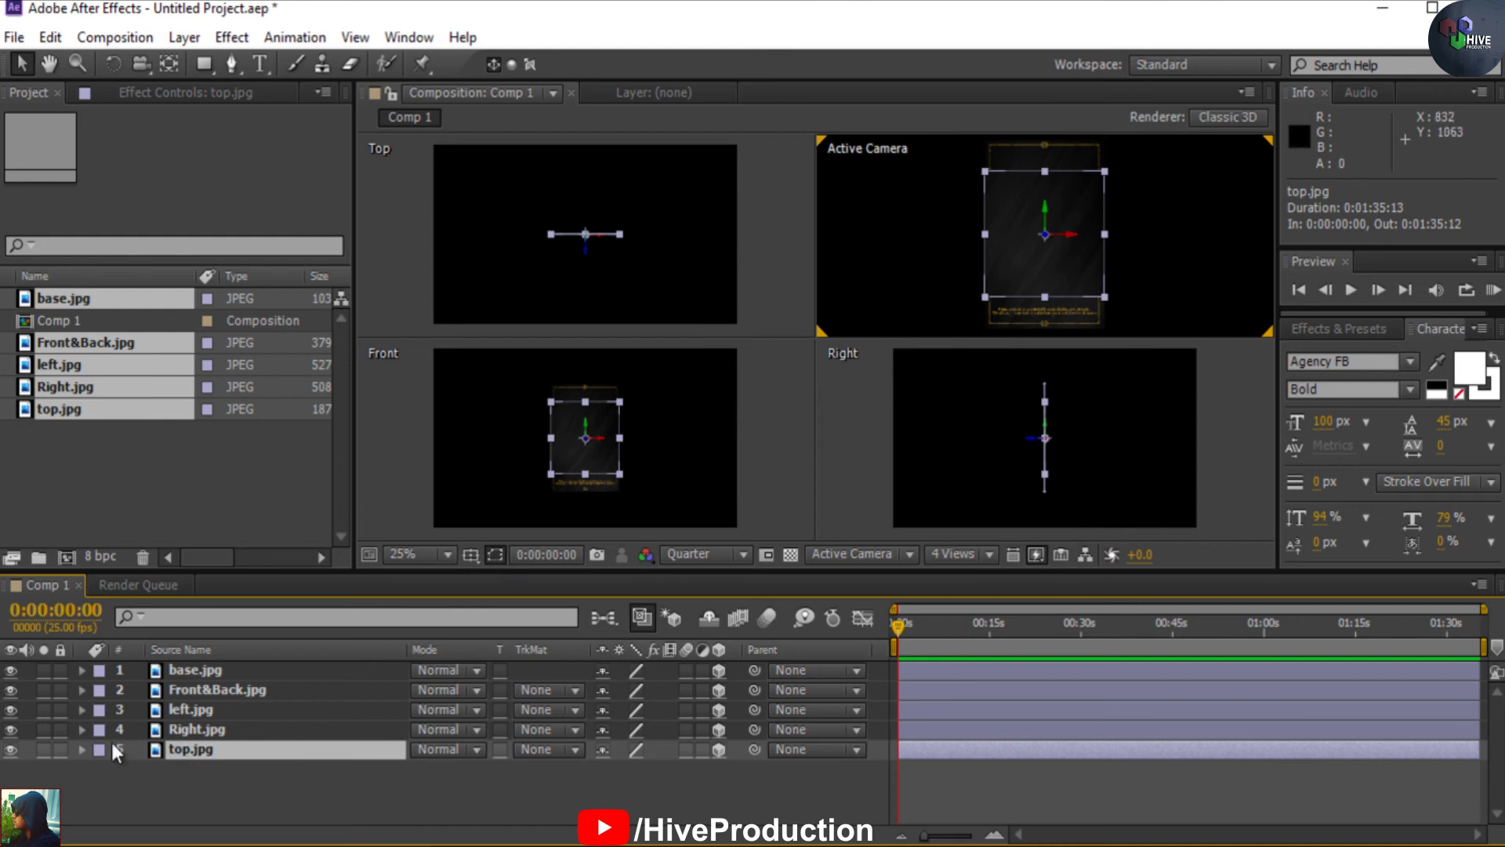
mouse_move(201, 672)
mouse_down()
mouse_move(221, 668)
mouse_move(223, 760)
mouse_move(199, 727)
mouse_move(198, 665)
mouse_up()
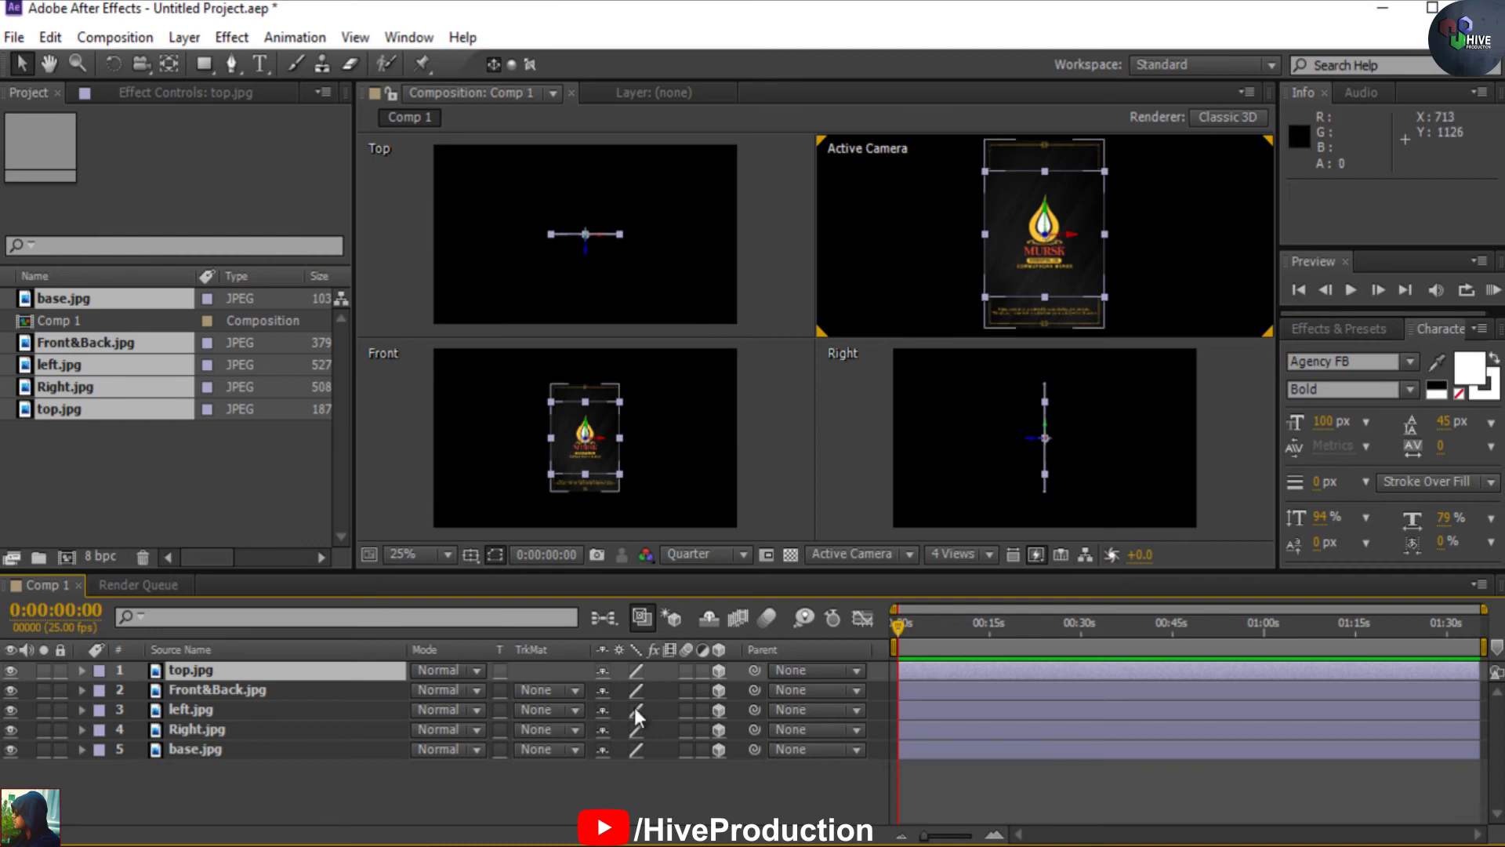
Set the X Rotation of the top.jpg layer to -90°
key(r)
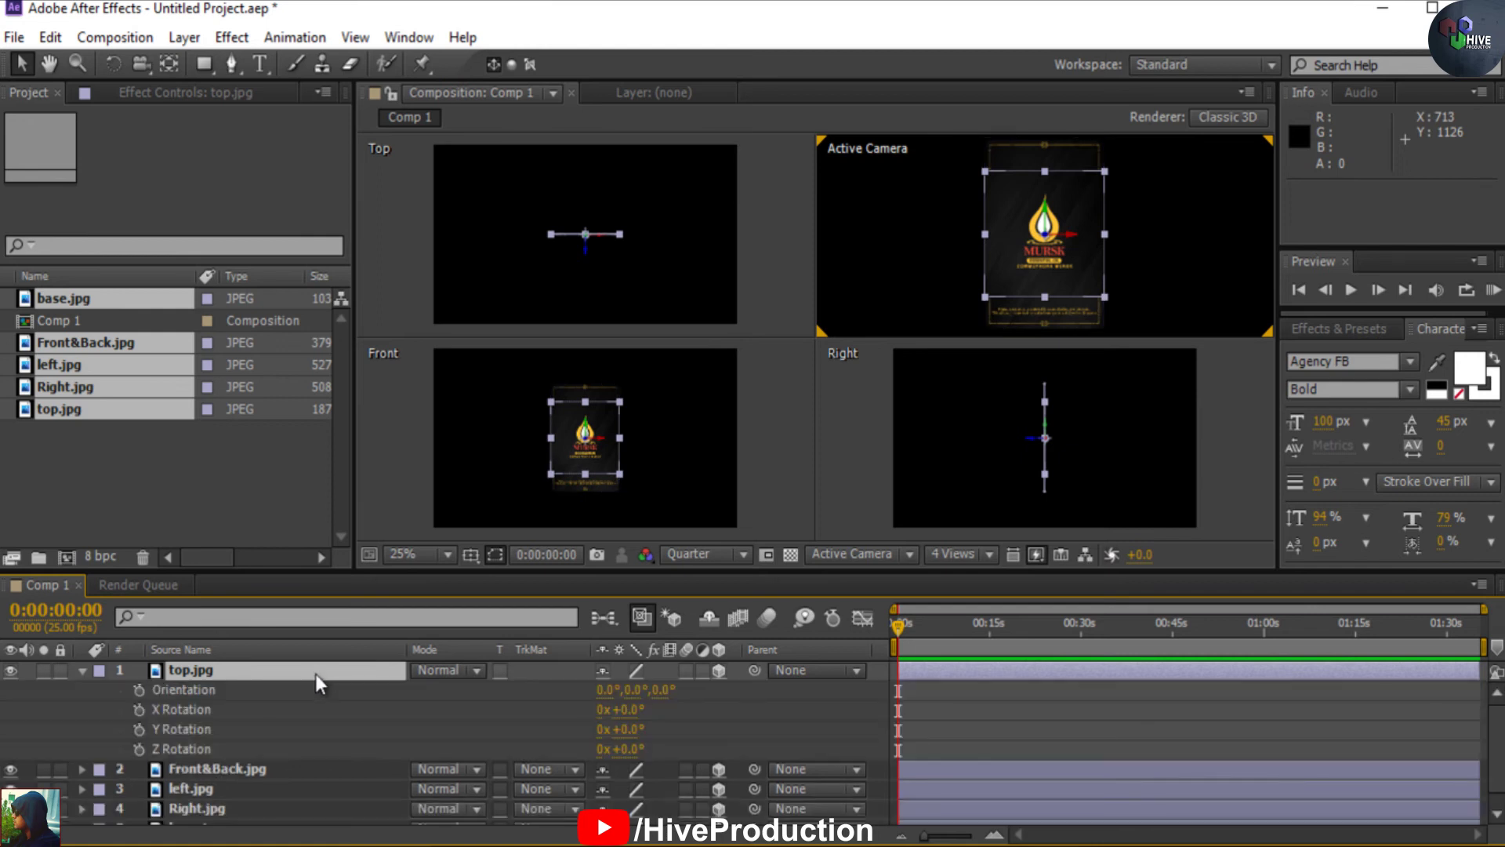
drag(627, 710, 517, 687)
click(630, 710)
text(-90)
key(Return)
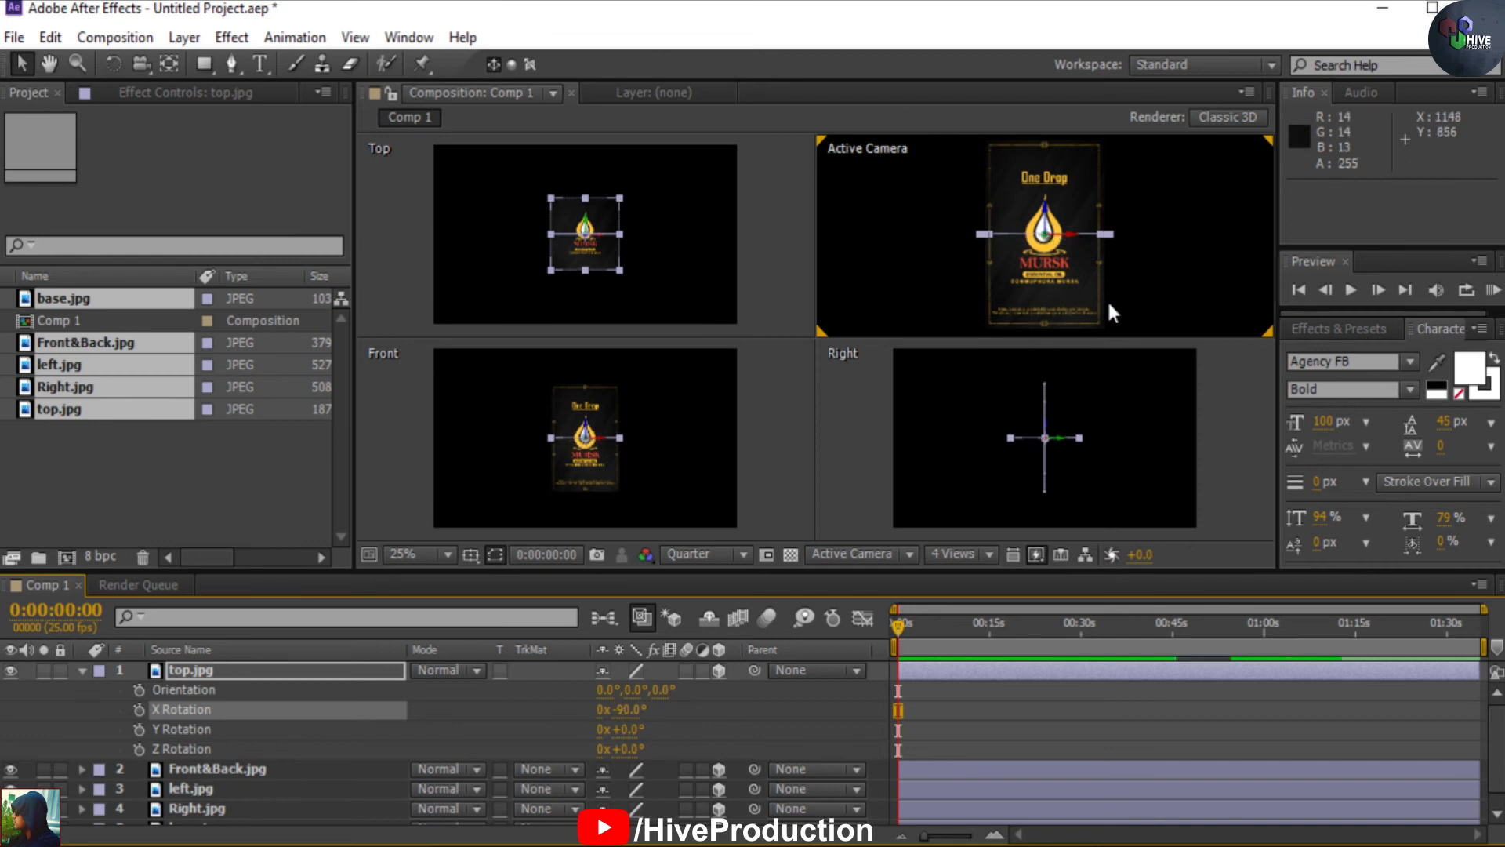
Raise top.jpg to the upper edge of the front panel, at a Y position of about 217
scroll(1088, 464, up, 3)
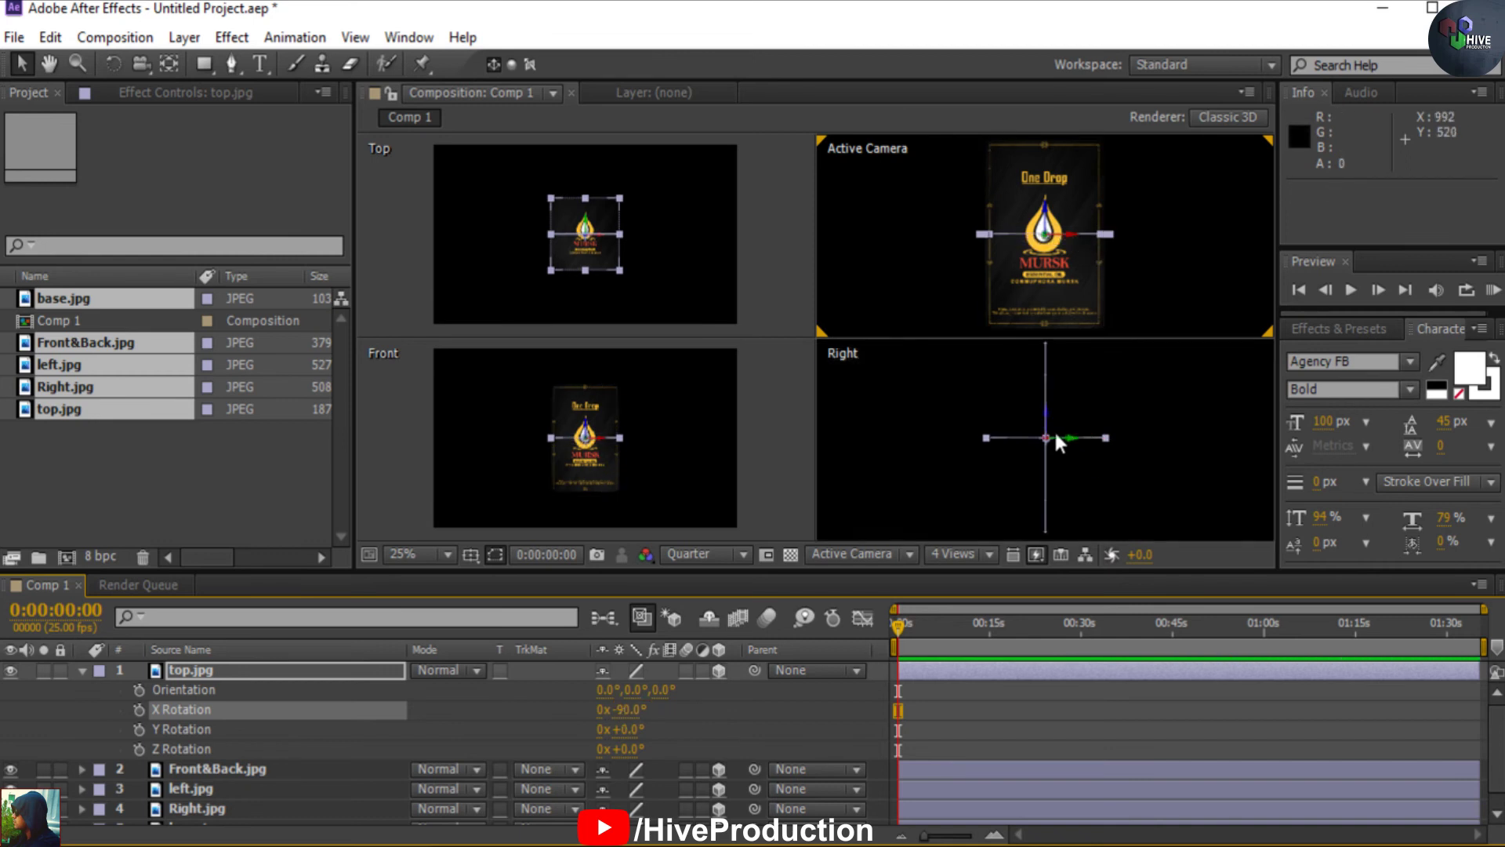
drag(1047, 210, 1047, 127)
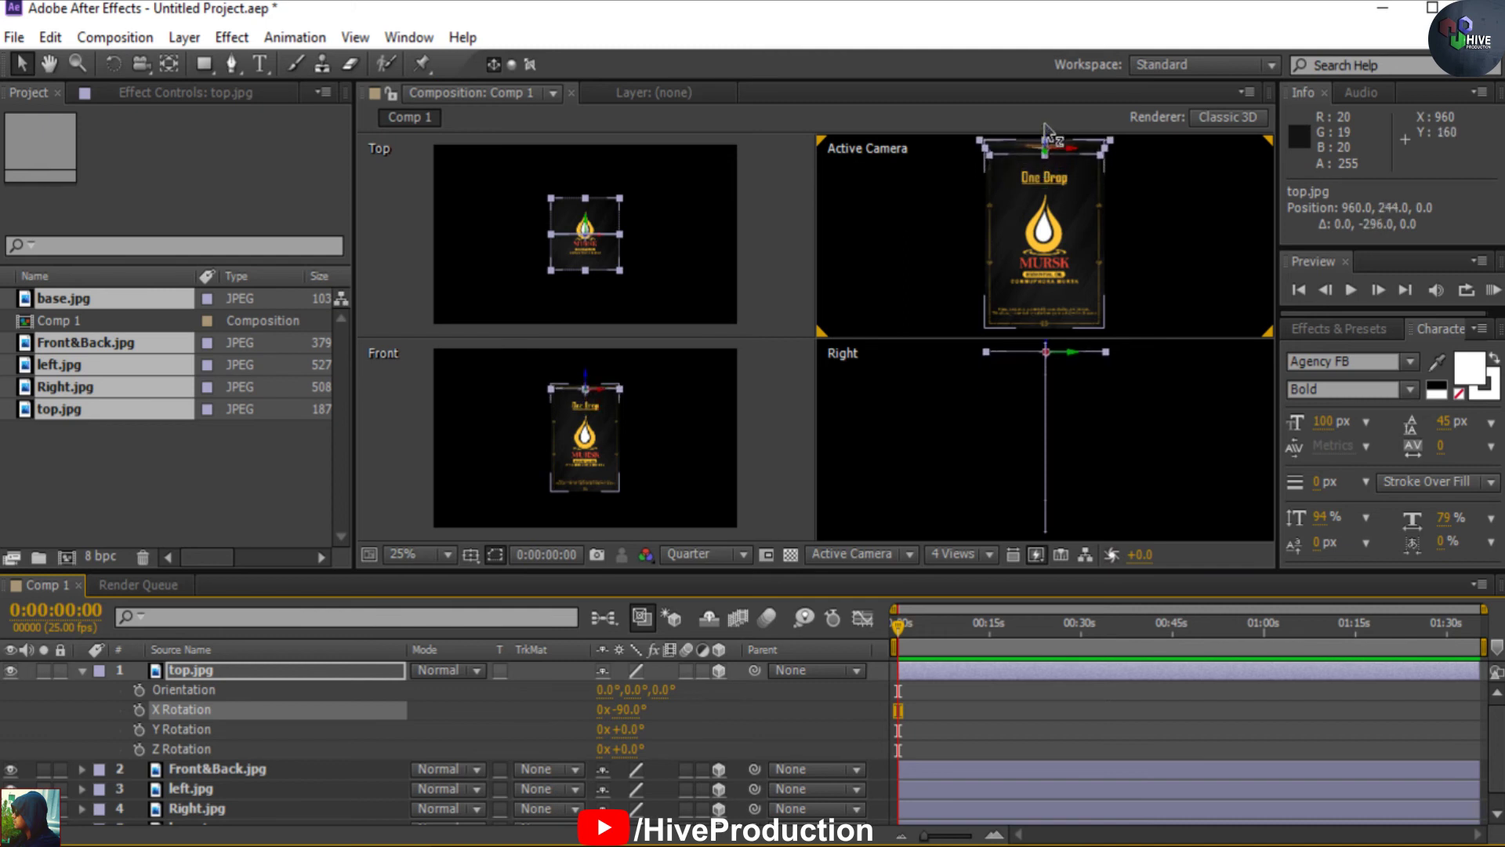
scroll(600, 368, up, 3)
scroll(601, 369, up, 4)
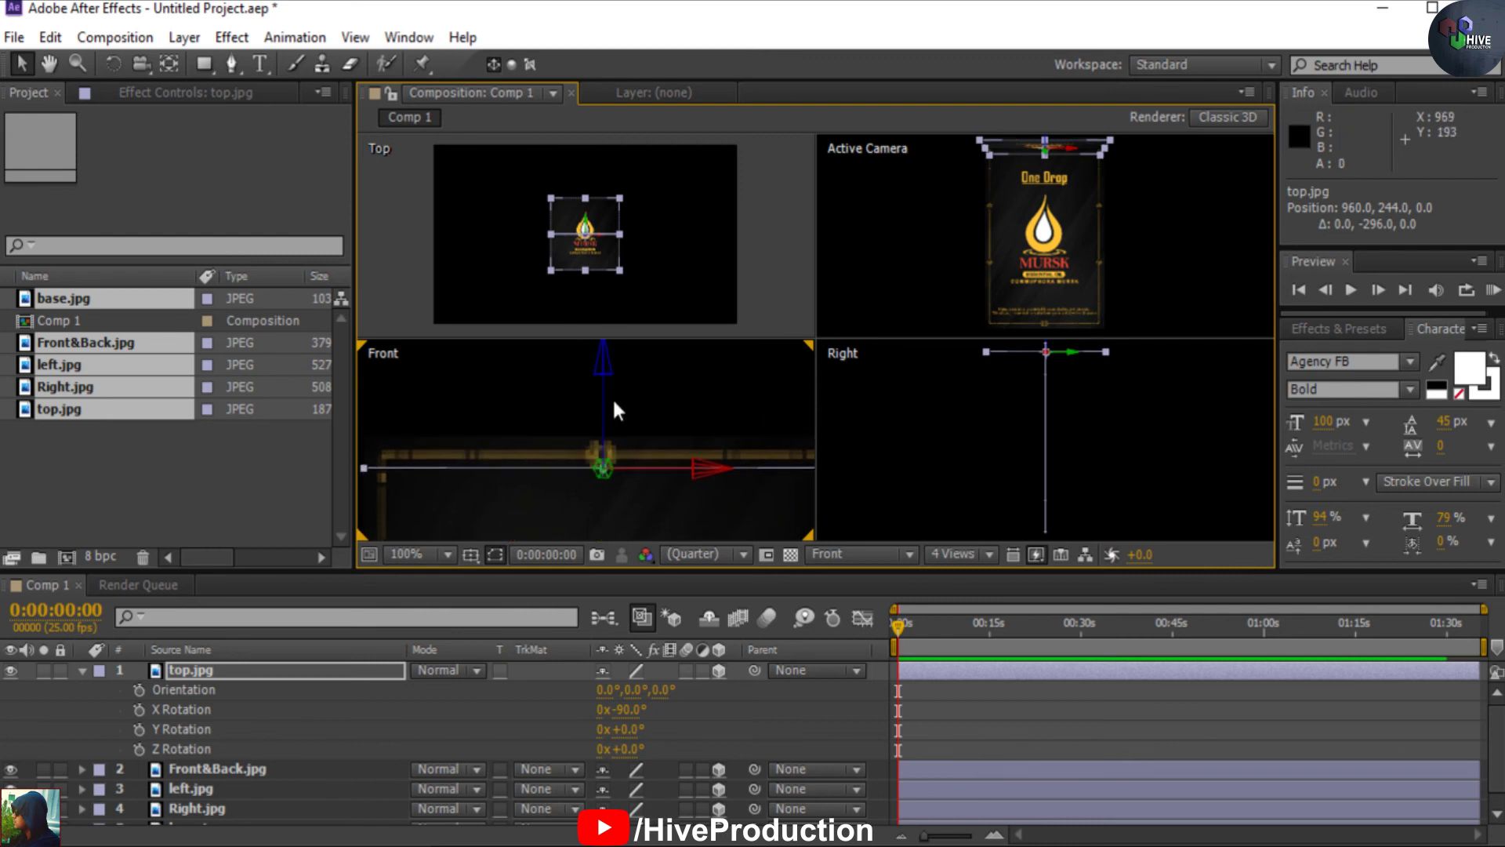
drag(605, 366, 604, 334)
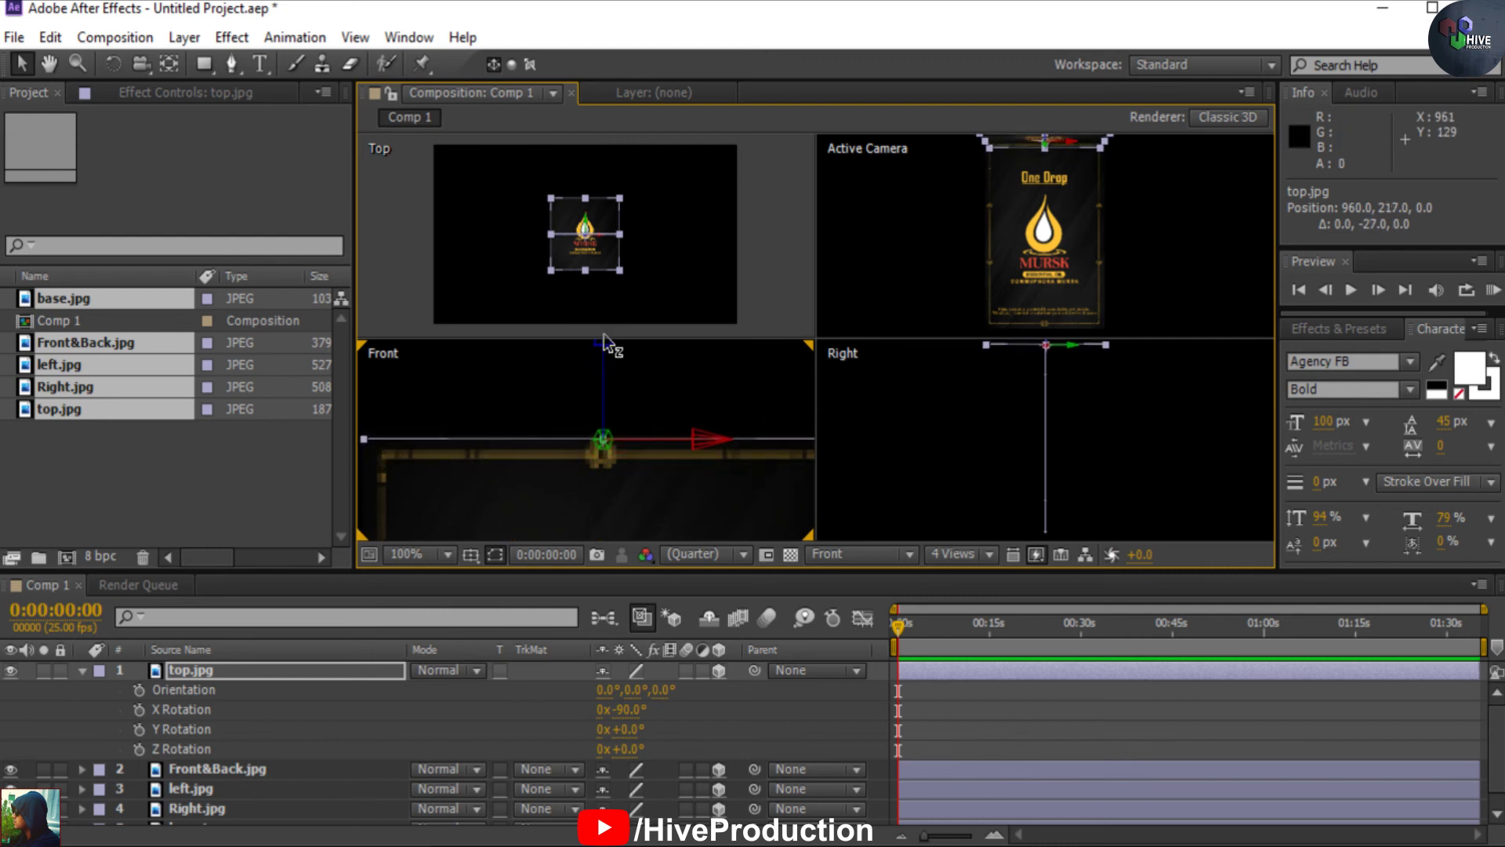
click(604, 334)
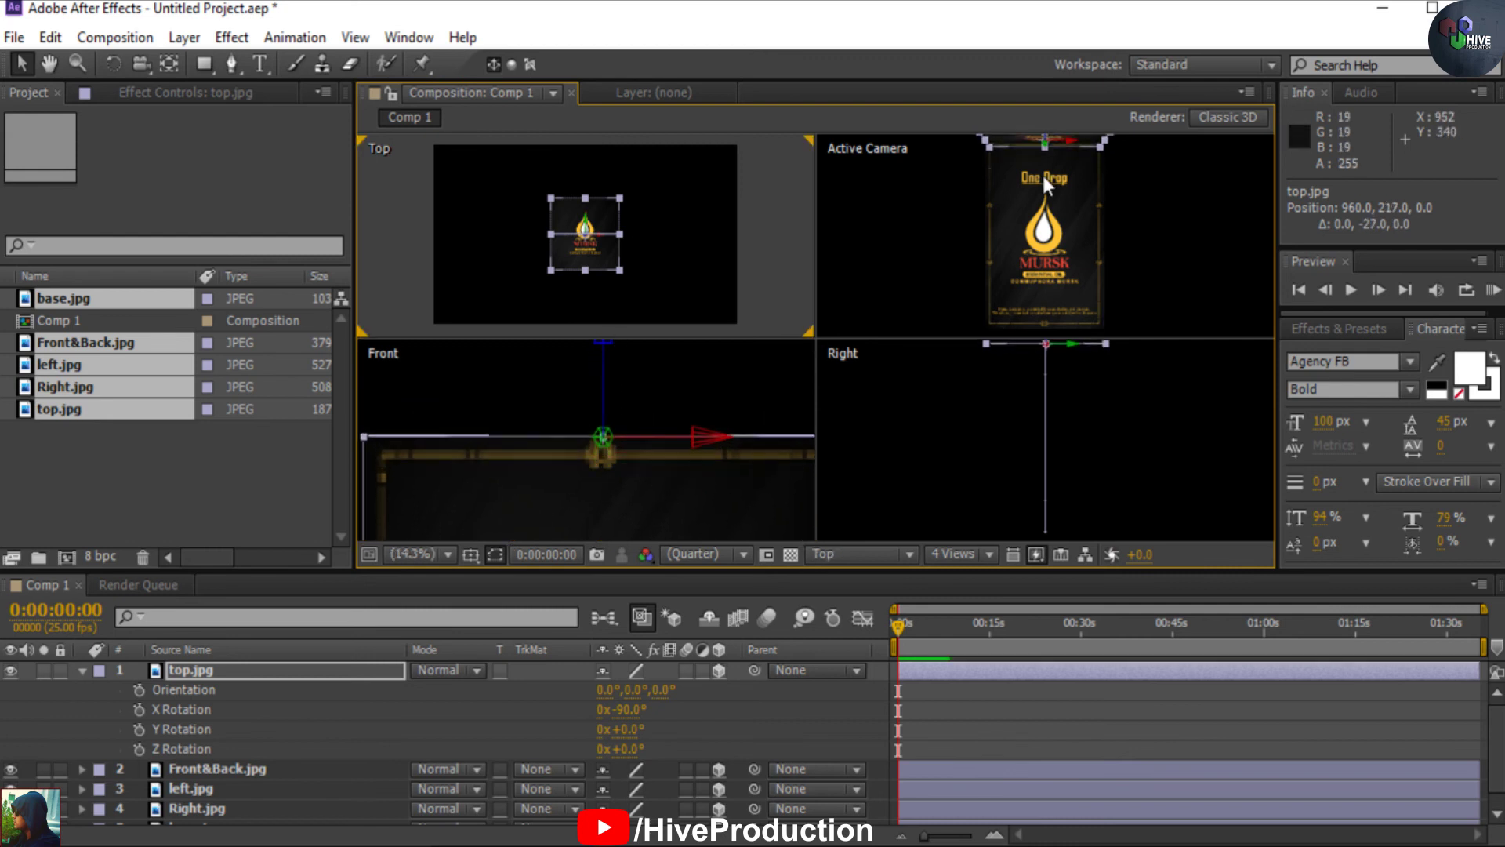
Set the preview resolution to Full and collapse the rotation properties of top.jpg
scroll(610, 230, up, 4)
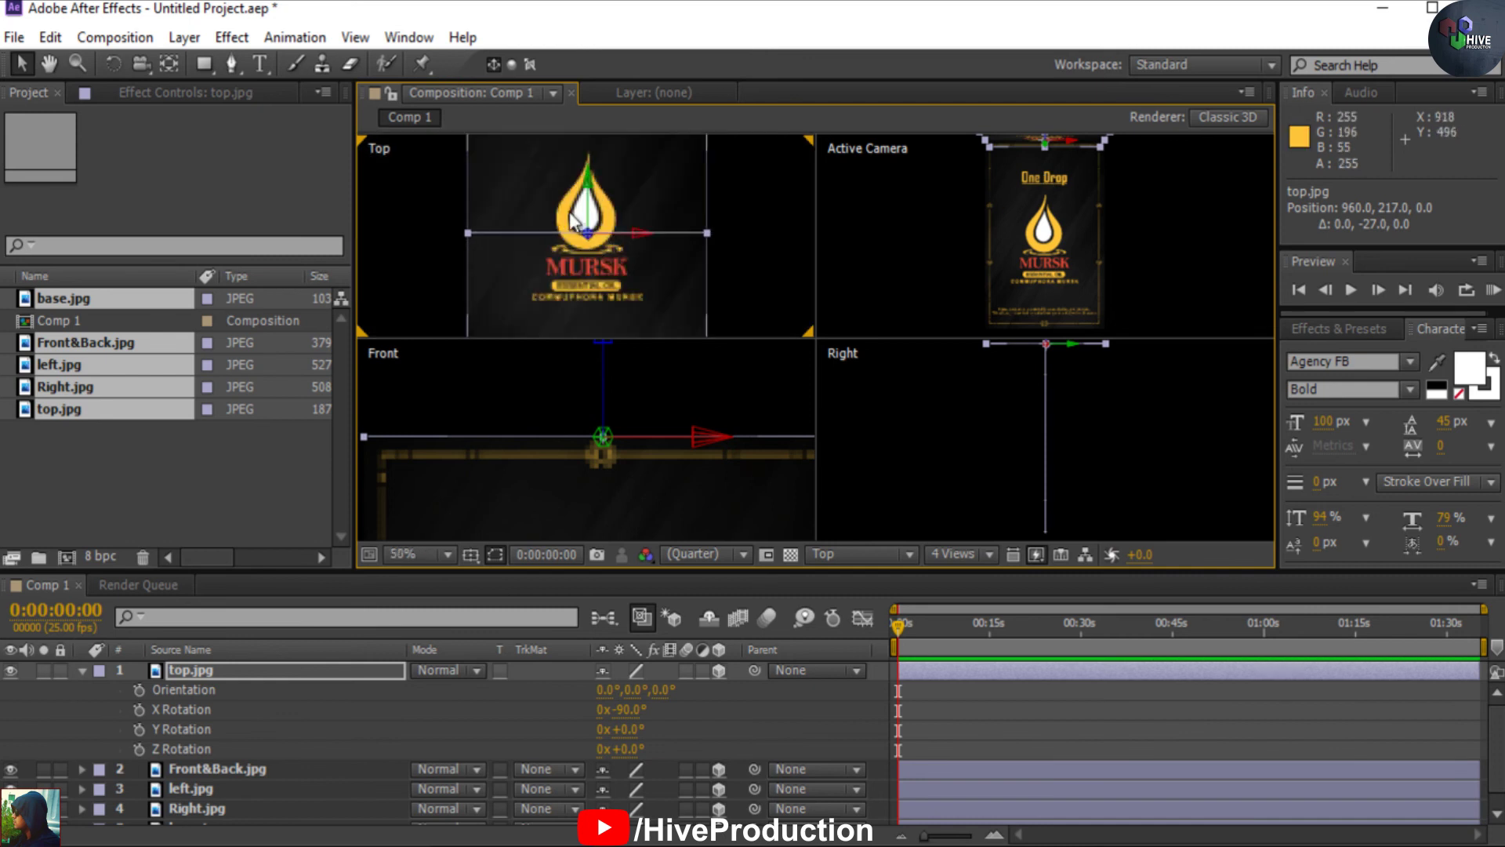
scroll(557, 255, down, 2)
click(706, 551)
click(707, 617)
scroll(599, 232, up, 2)
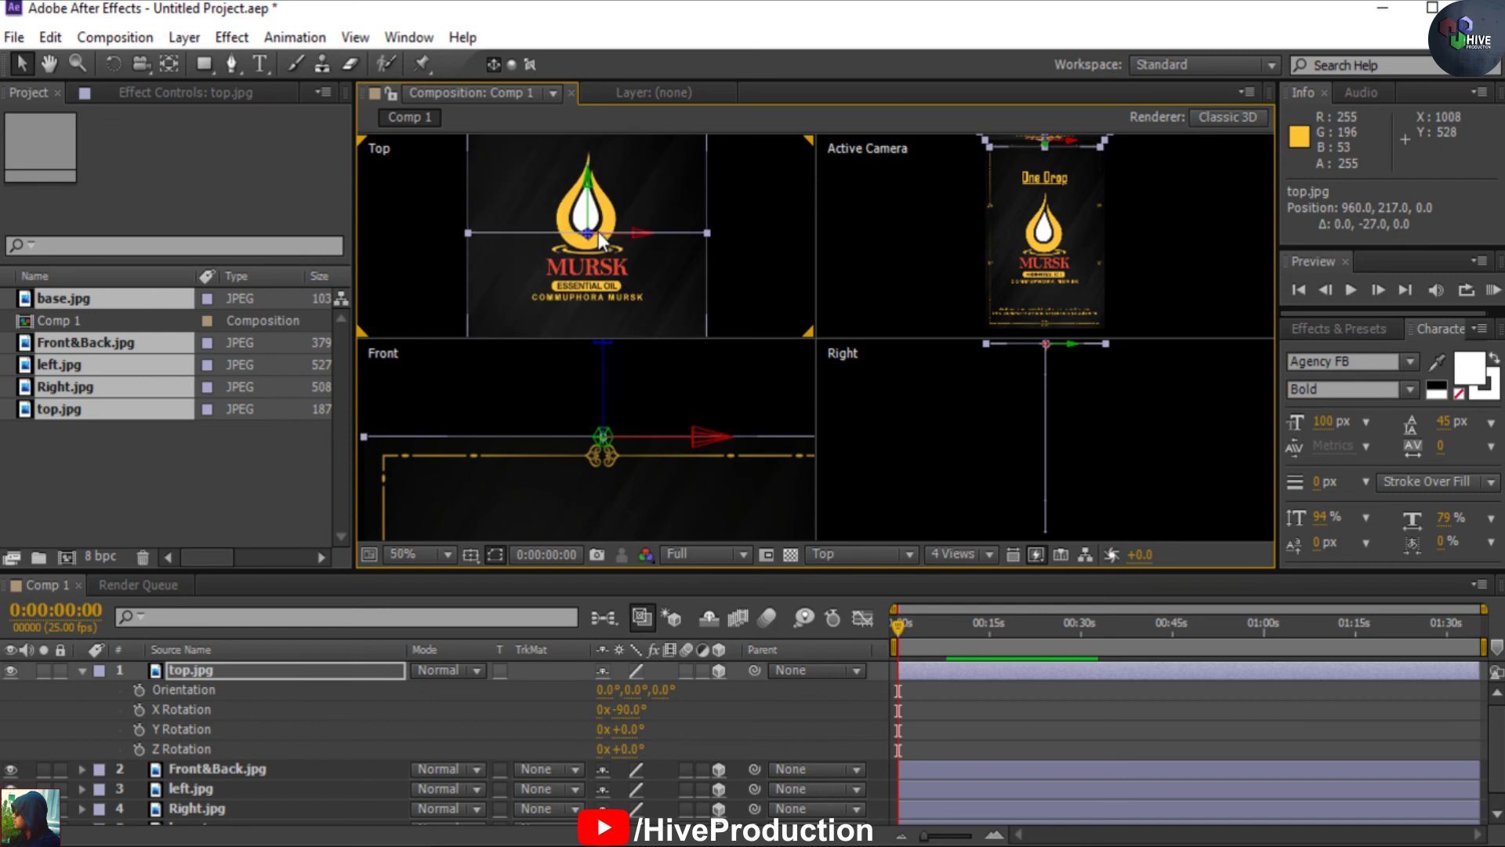
scroll(1047, 240, down, 2)
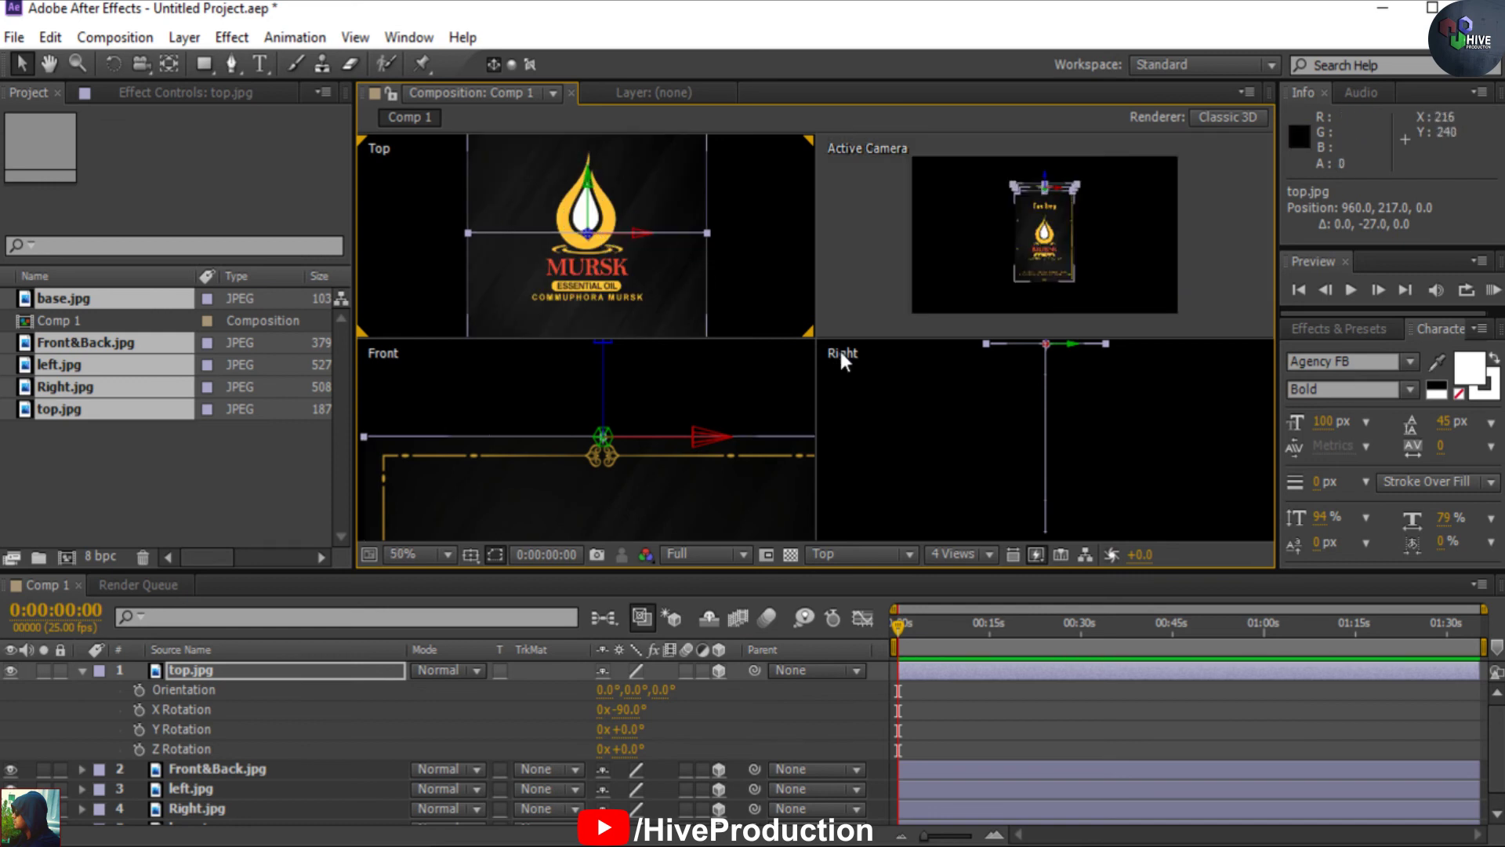
scroll(661, 465, down, 2)
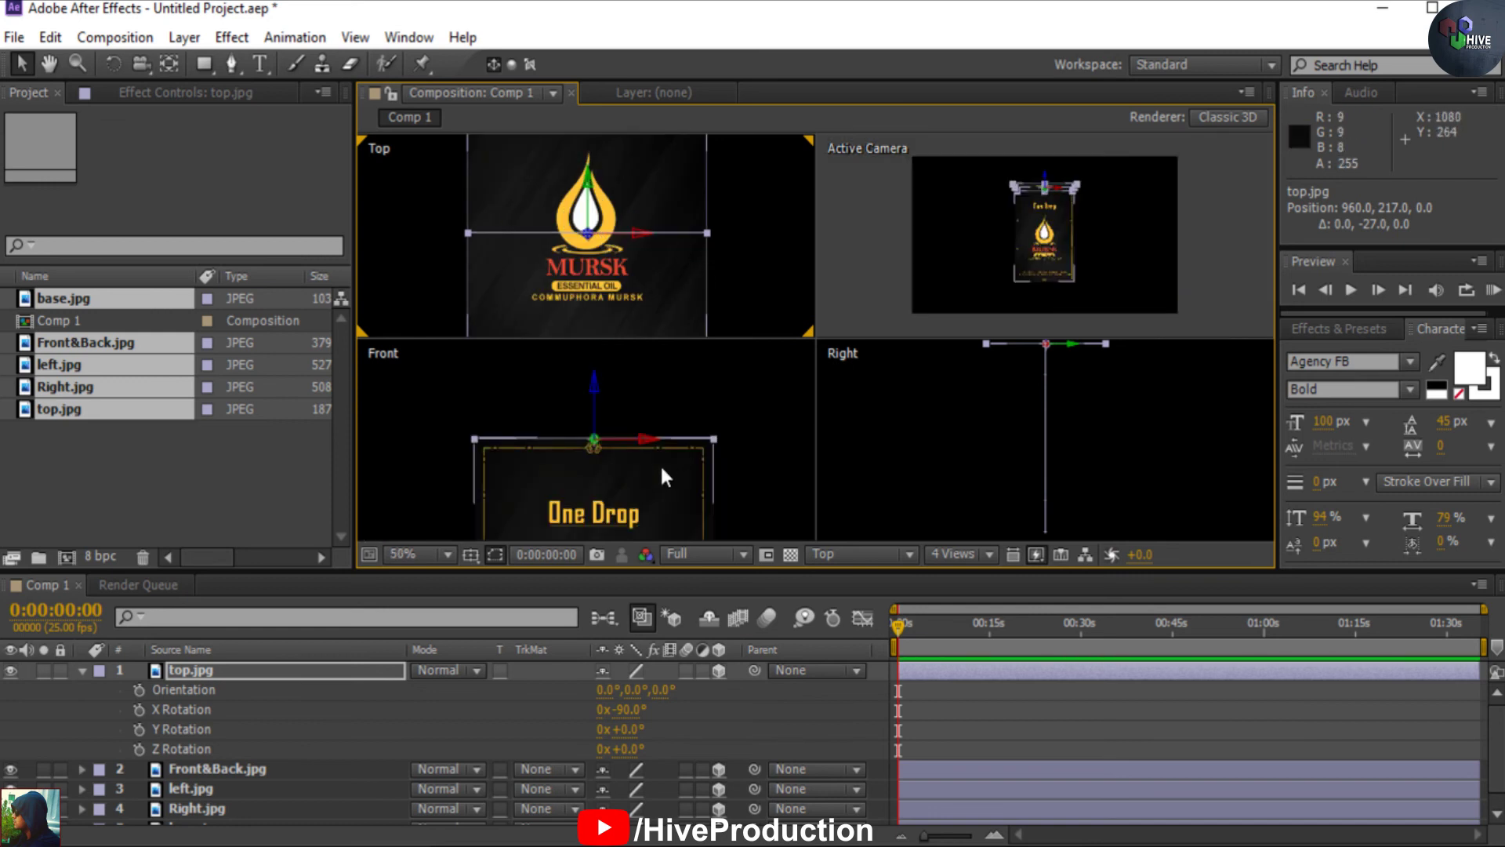
scroll(660, 464, down, 2)
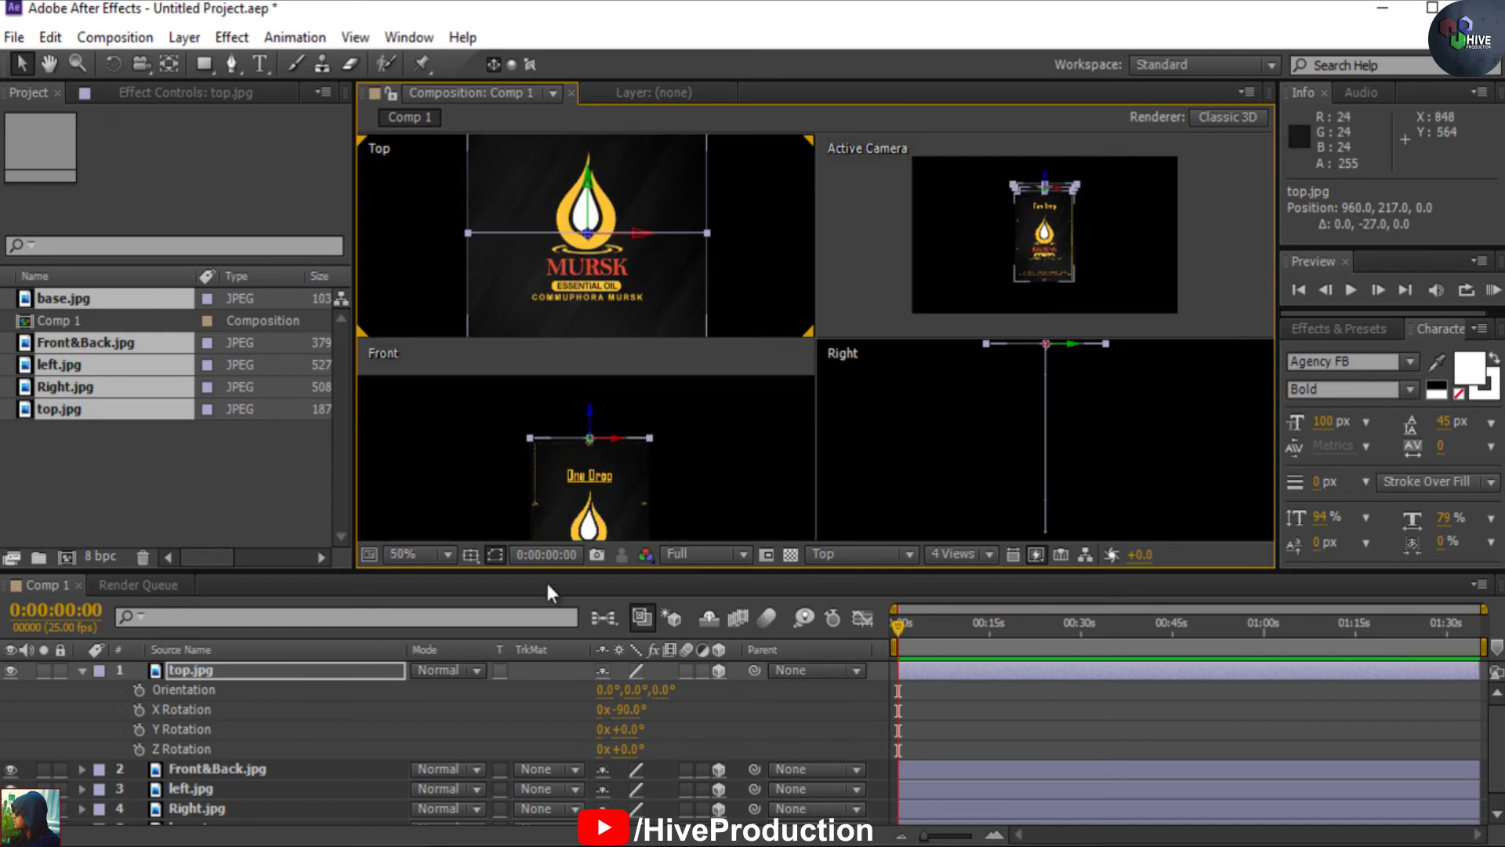
click(81, 671)
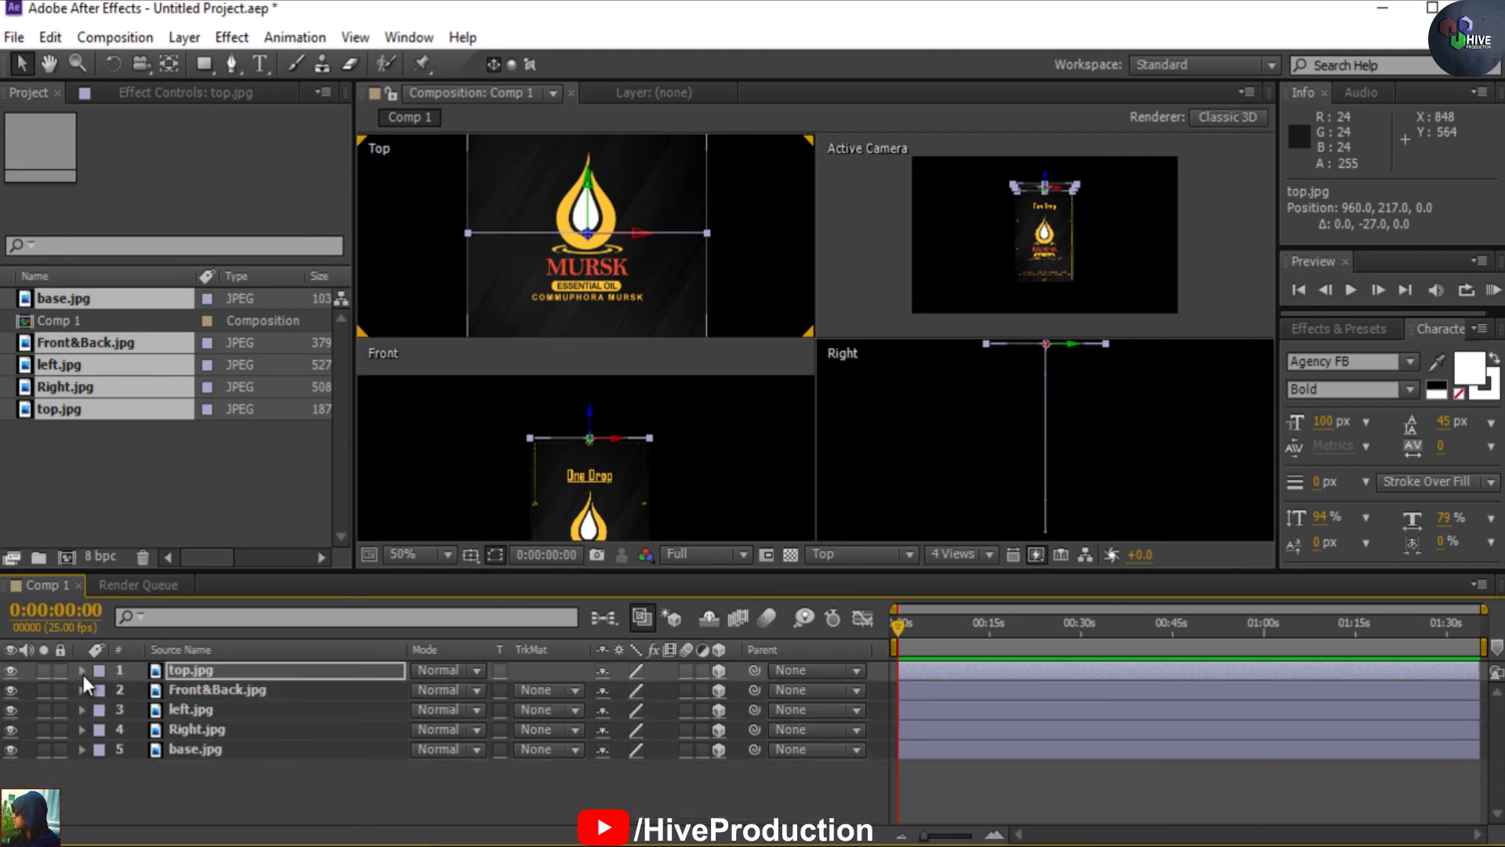
click(532, 466)
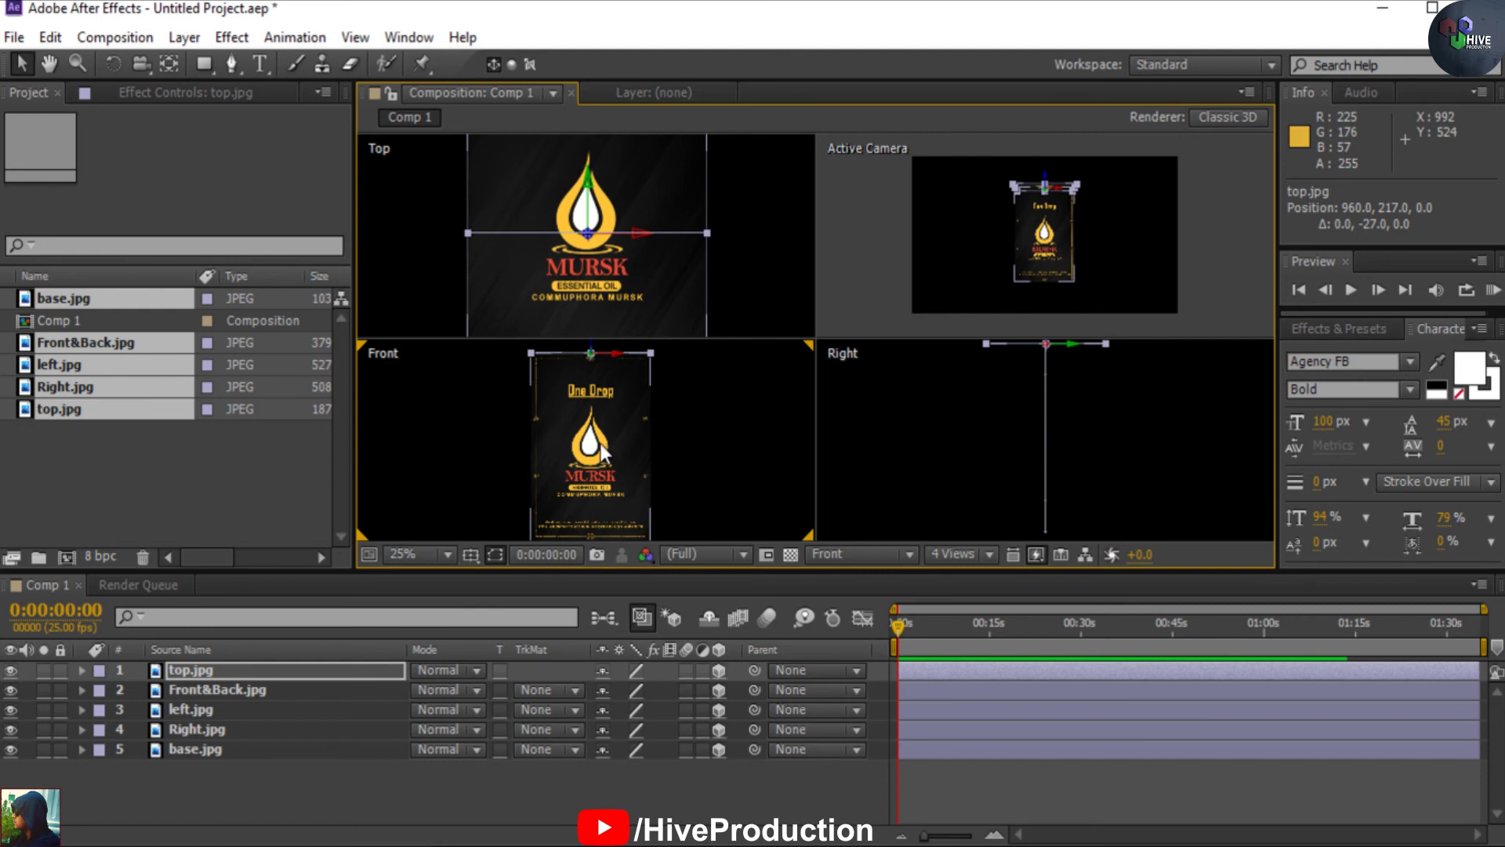
Hide the Front&Back.jpg layer and set the Y Rotation of left.jpg to -90°
click(11, 691)
click(194, 709)
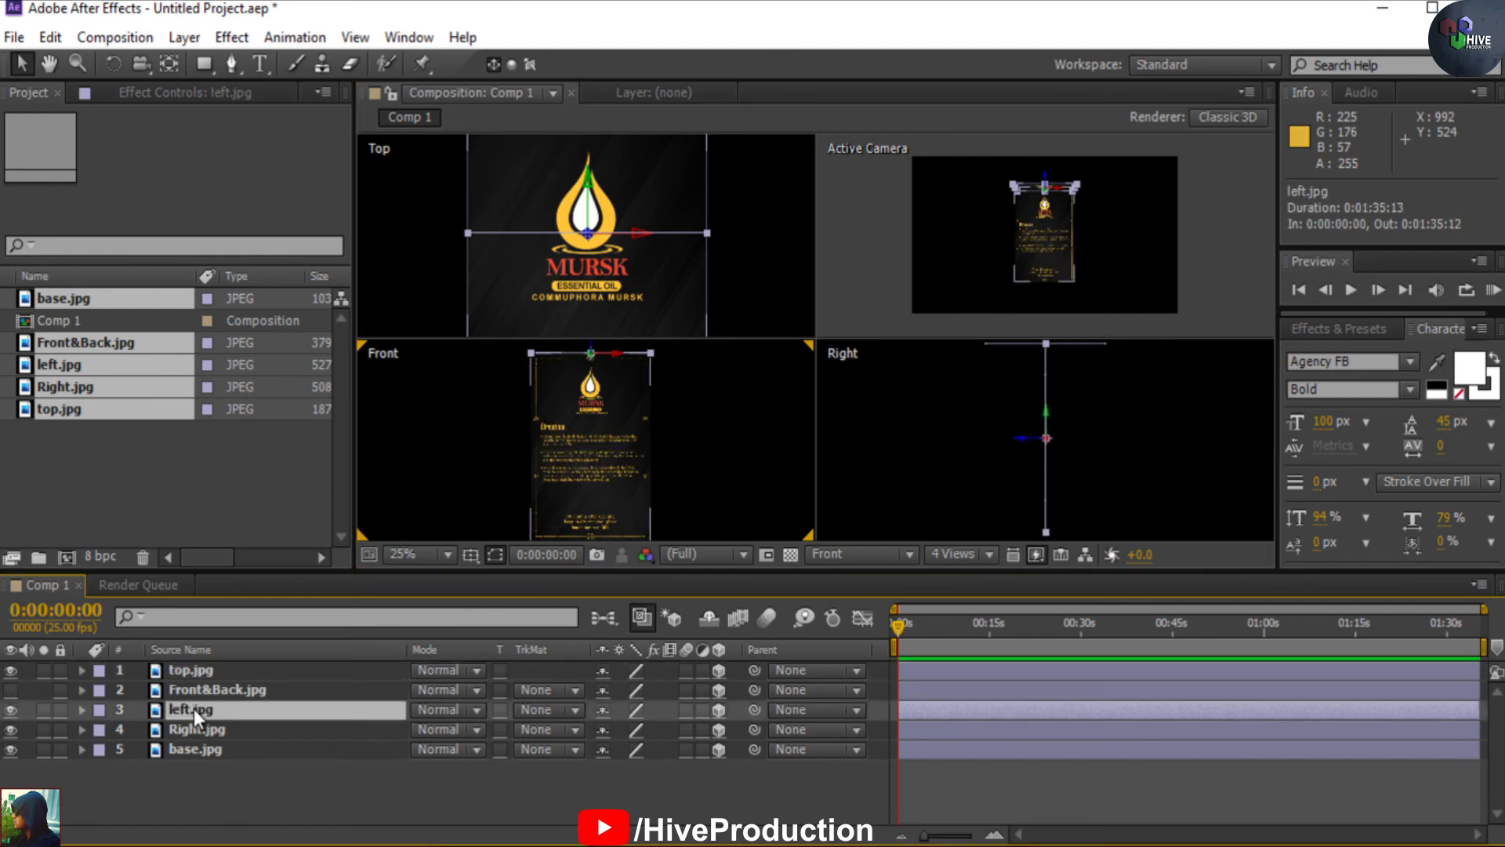
scroll(609, 425, up, 2)
scroll(557, 437, down, 2)
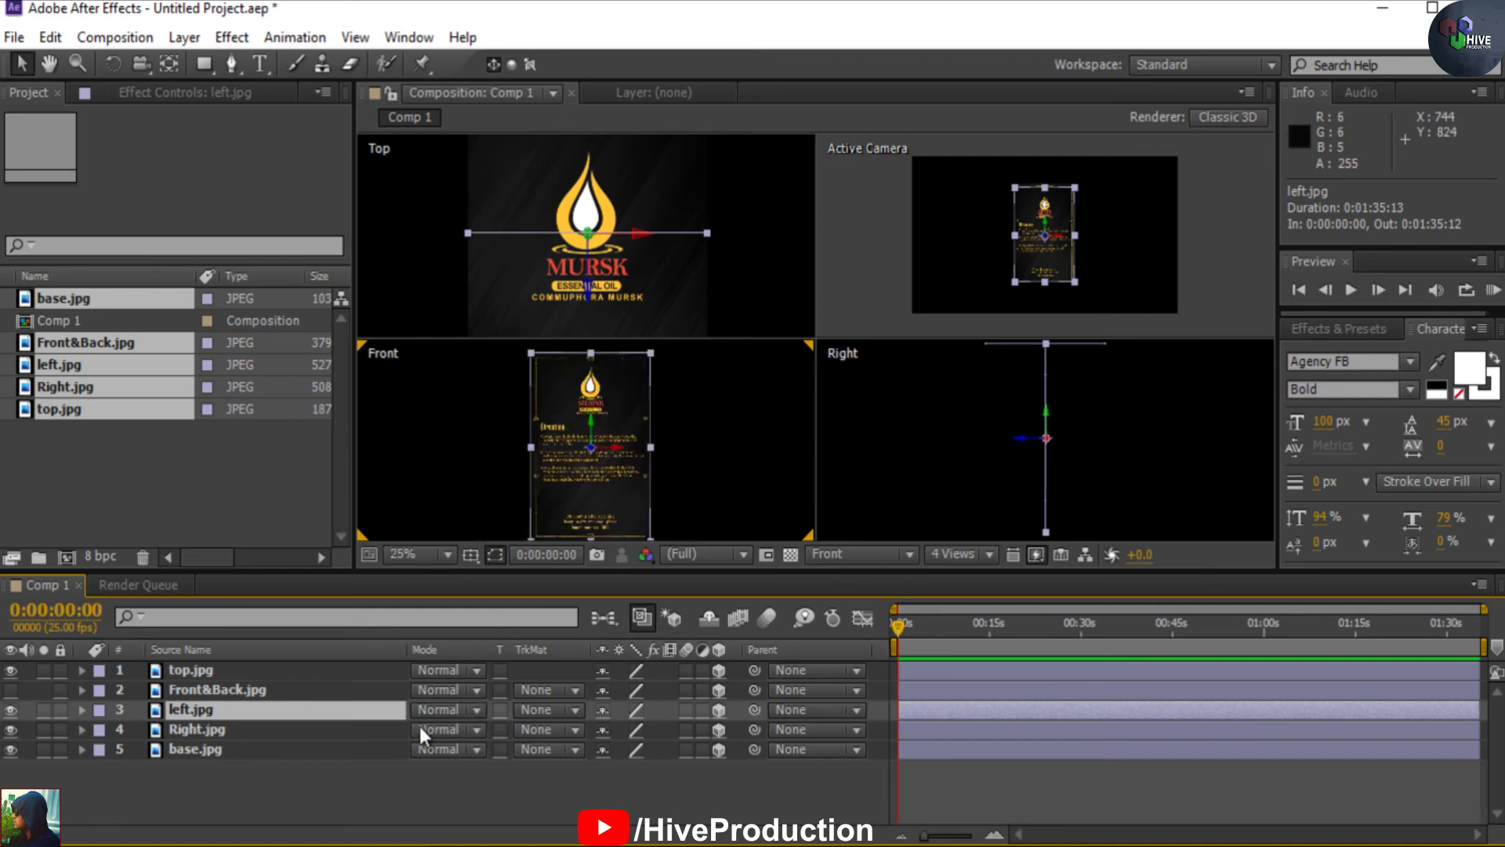
key(r)
drag(633, 770, 591, 769)
click(634, 769)
text(-90)
key(Return)
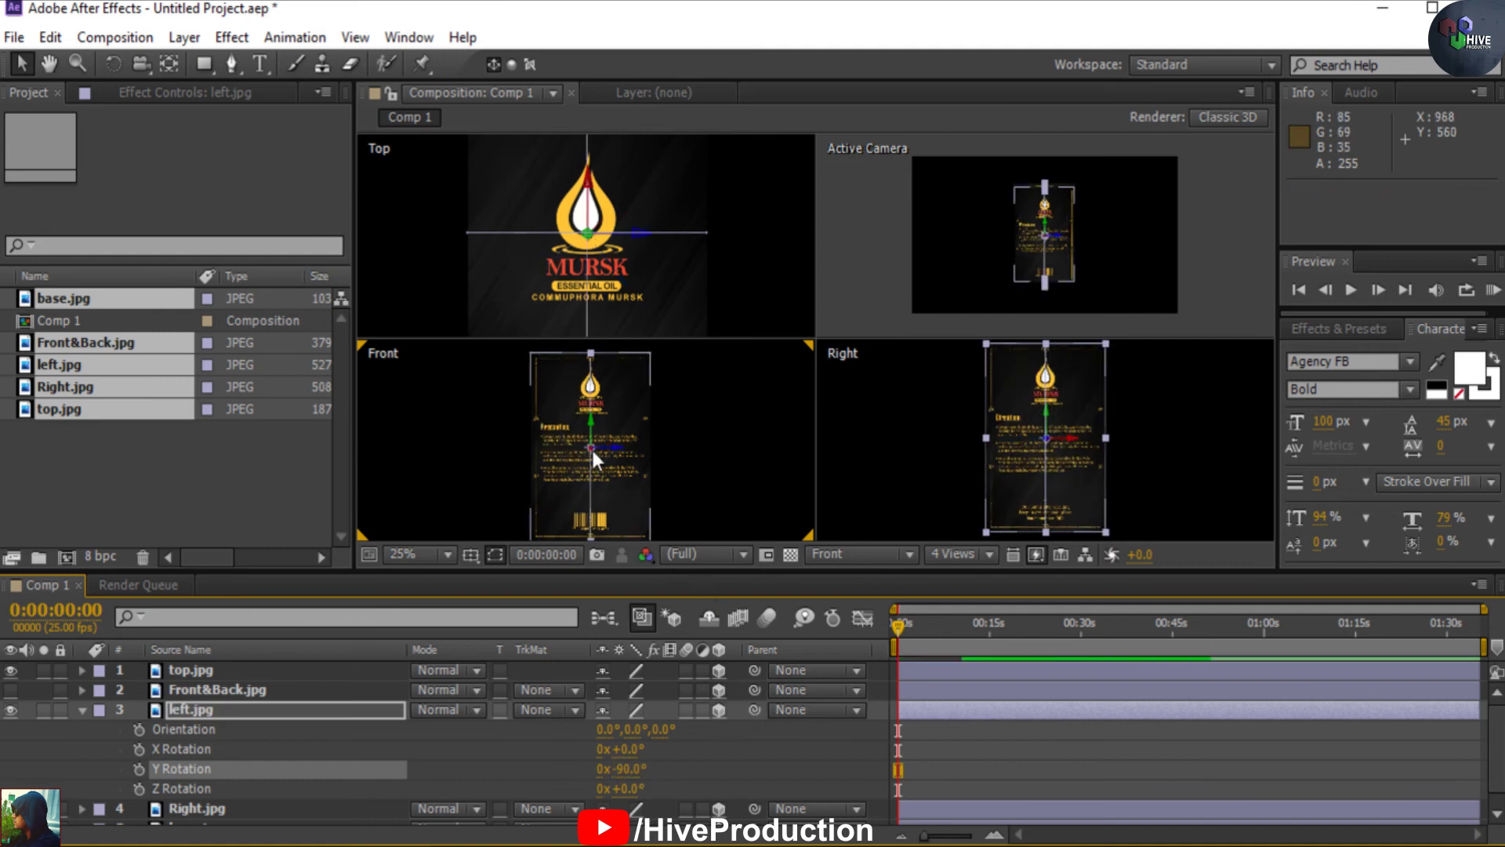
Move left.jpg to the left edge of the box, at an X position of about 745, and collapse its properties
drag(618, 459, 557, 443)
scroll(534, 444, up, 2)
drag(401, 482, 632, 470)
scroll(696, 459, down, 4)
scroll(589, 276, down, 2)
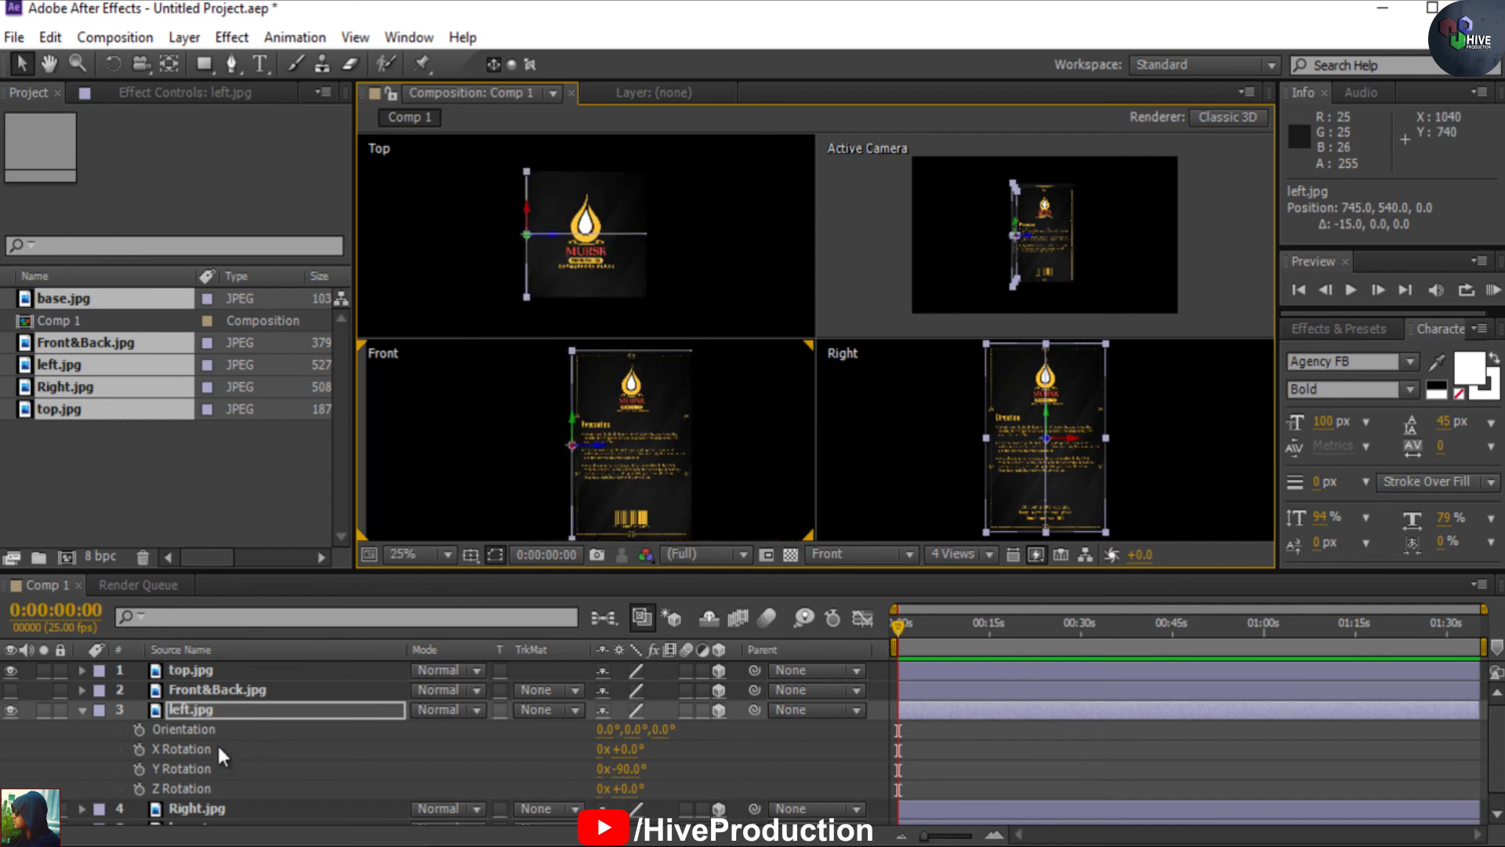
click(82, 708)
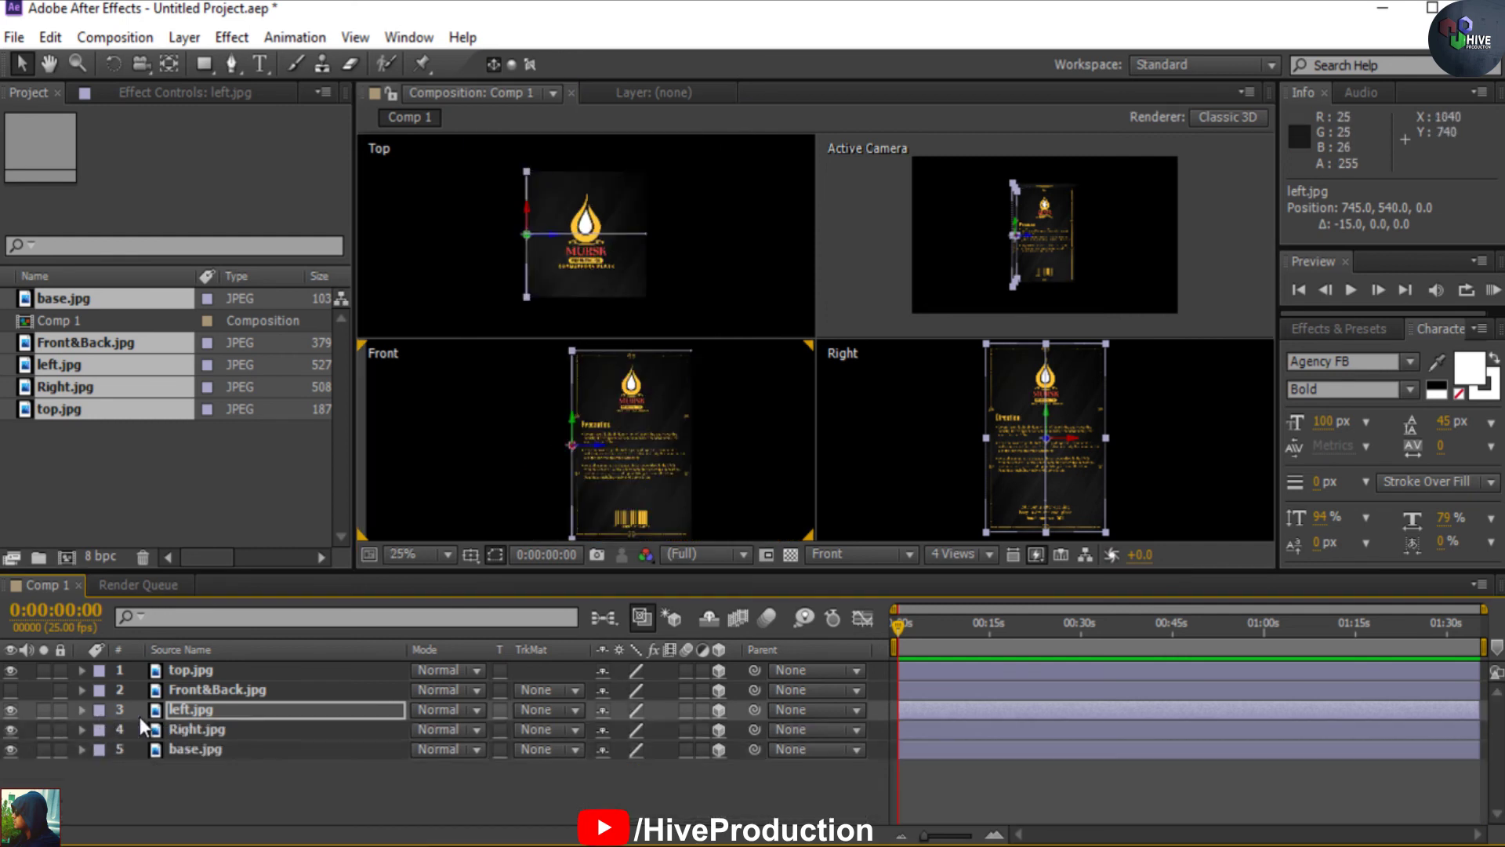
Set the Y Rotation of the Right.jpg layer to 90°
click(186, 730)
key(r)
click(630, 790)
text(90)
key(Return)
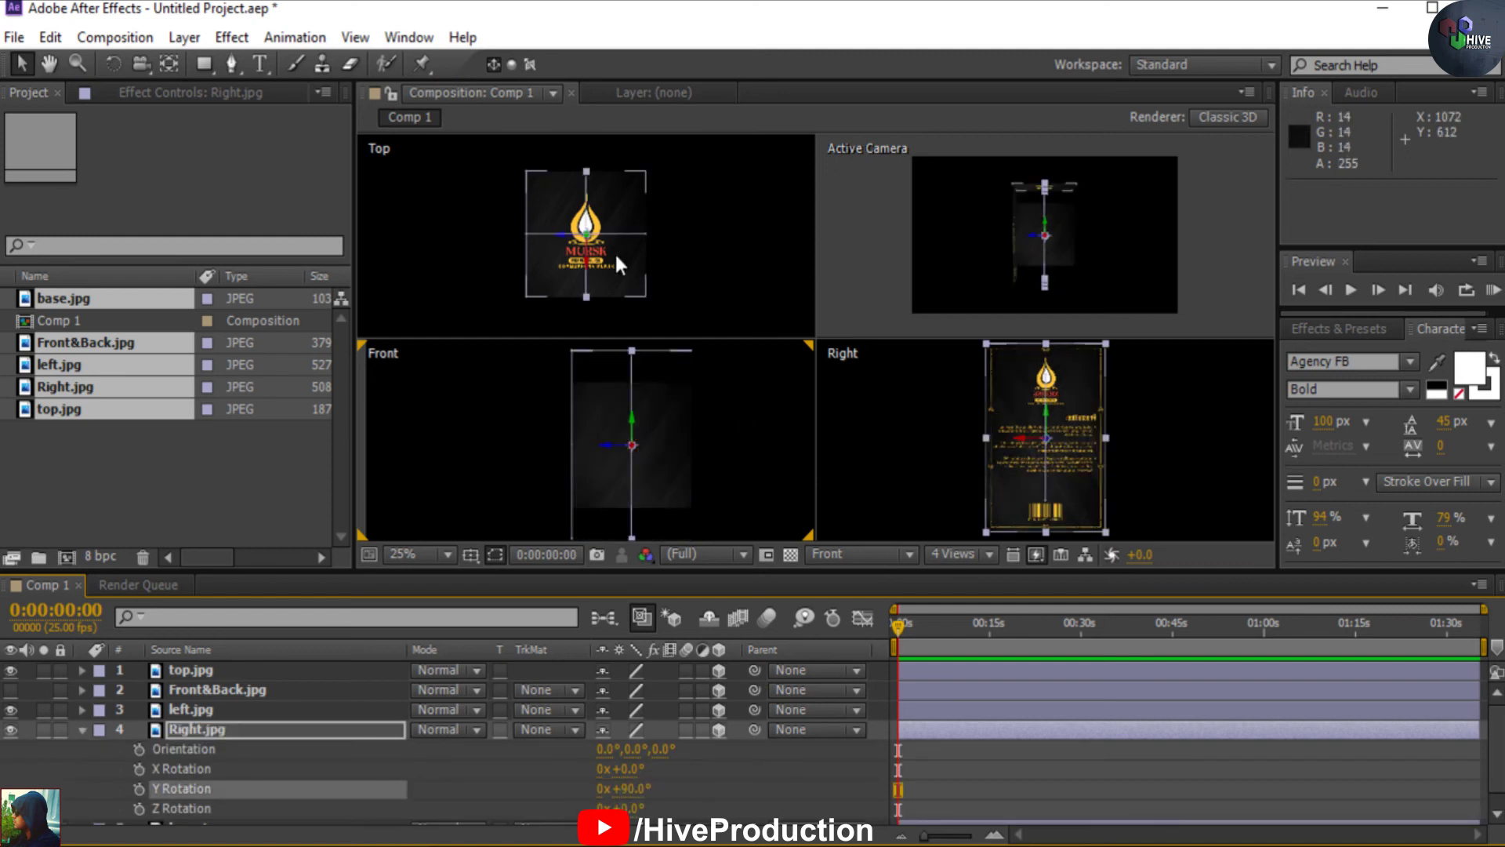
Move Right.jpg to the right edge of the top panel, at an X position of about 1177, and deselect it
drag(561, 239, 613, 244)
drag(615, 236, 620, 238)
scroll(657, 252, up, 2)
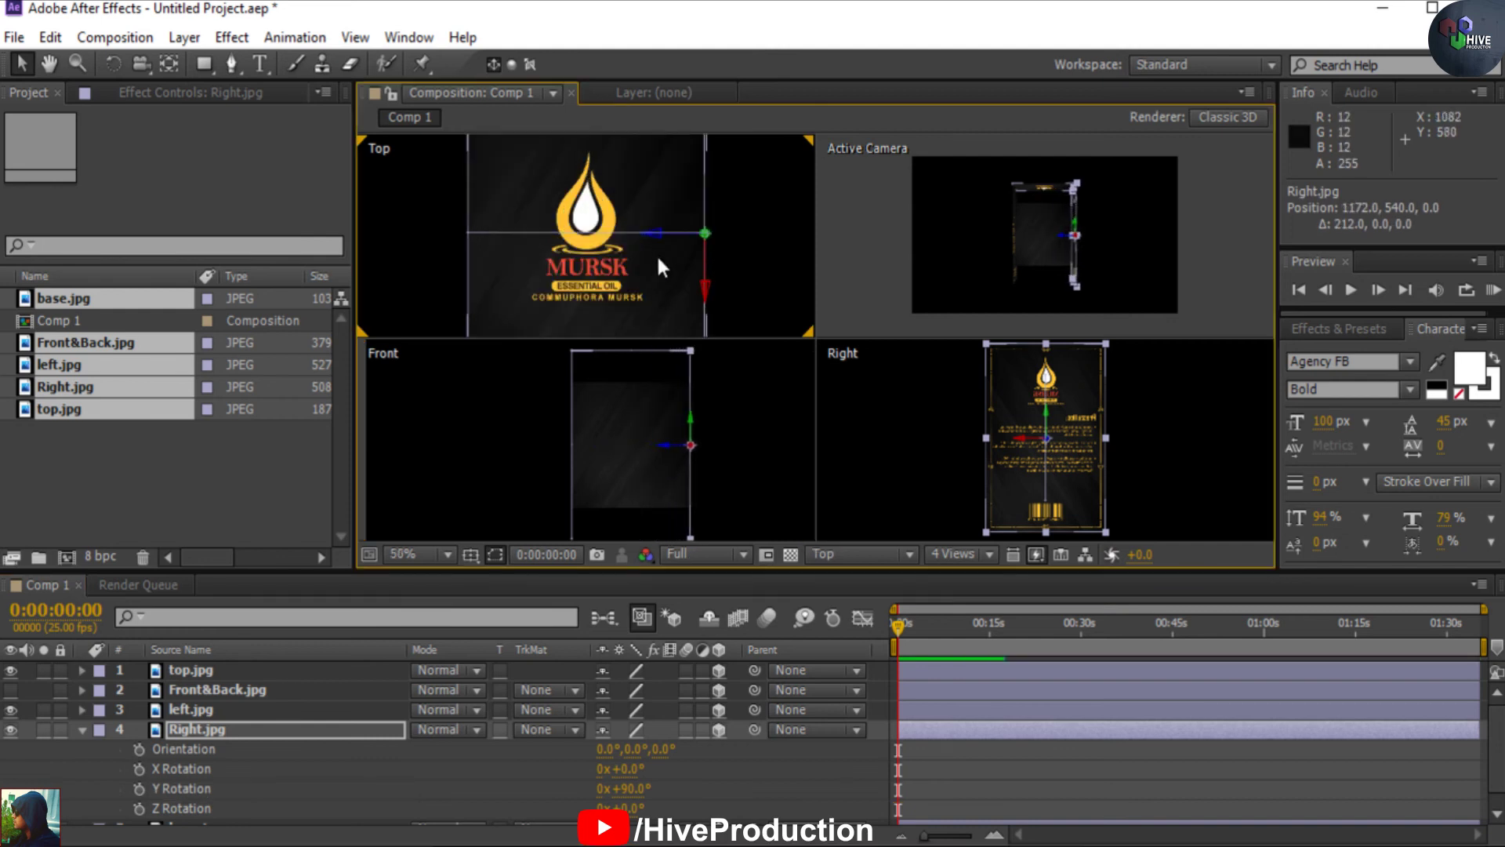
scroll(705, 251, up, 2)
drag(719, 254, 491, 244)
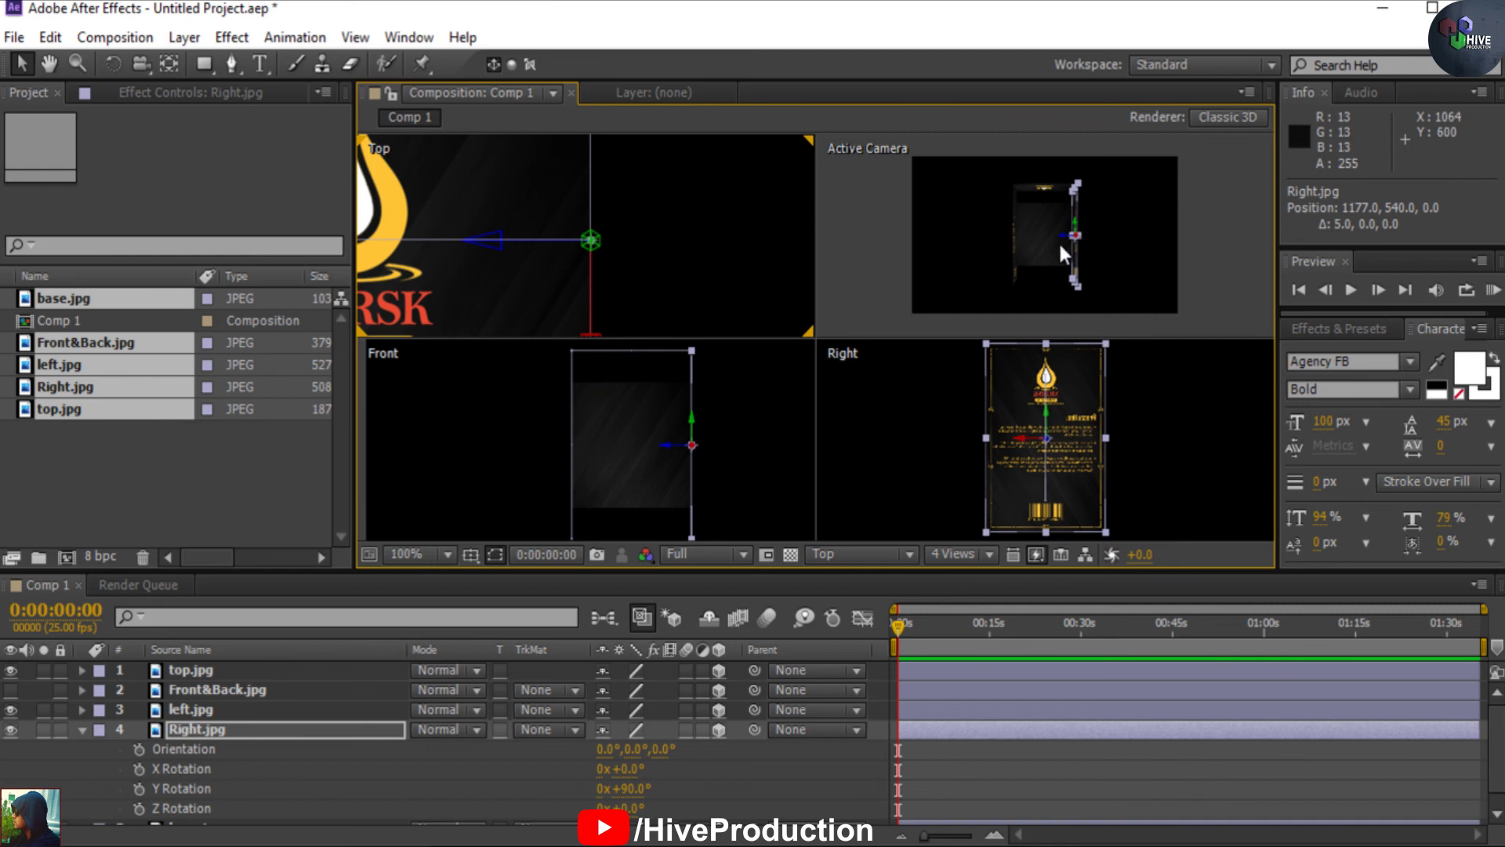
scroll(1059, 244, up, 1)
drag(1058, 234, 1050, 295)
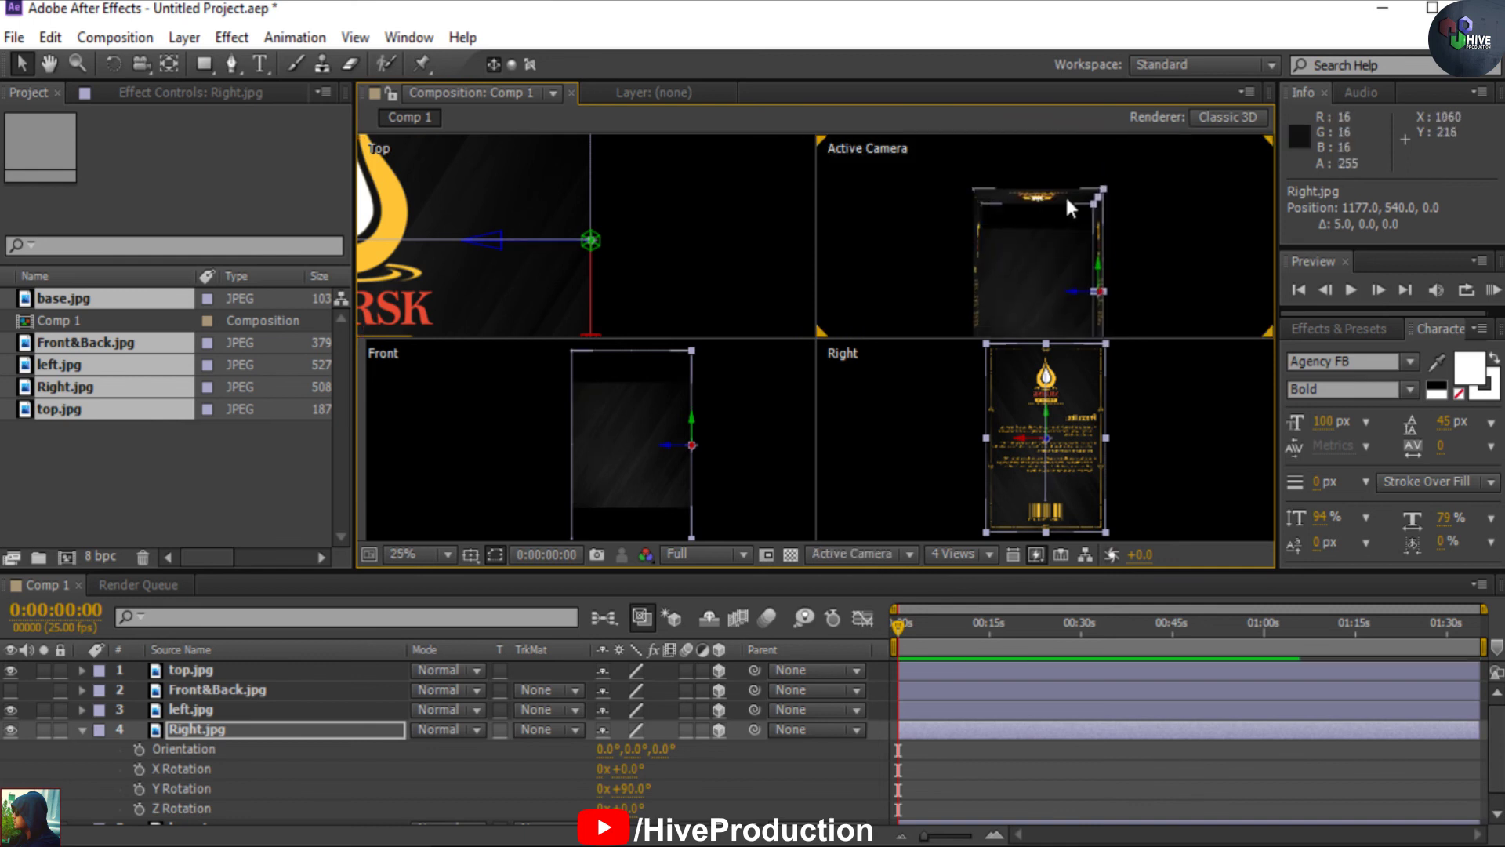
drag(1093, 269, 1096, 195)
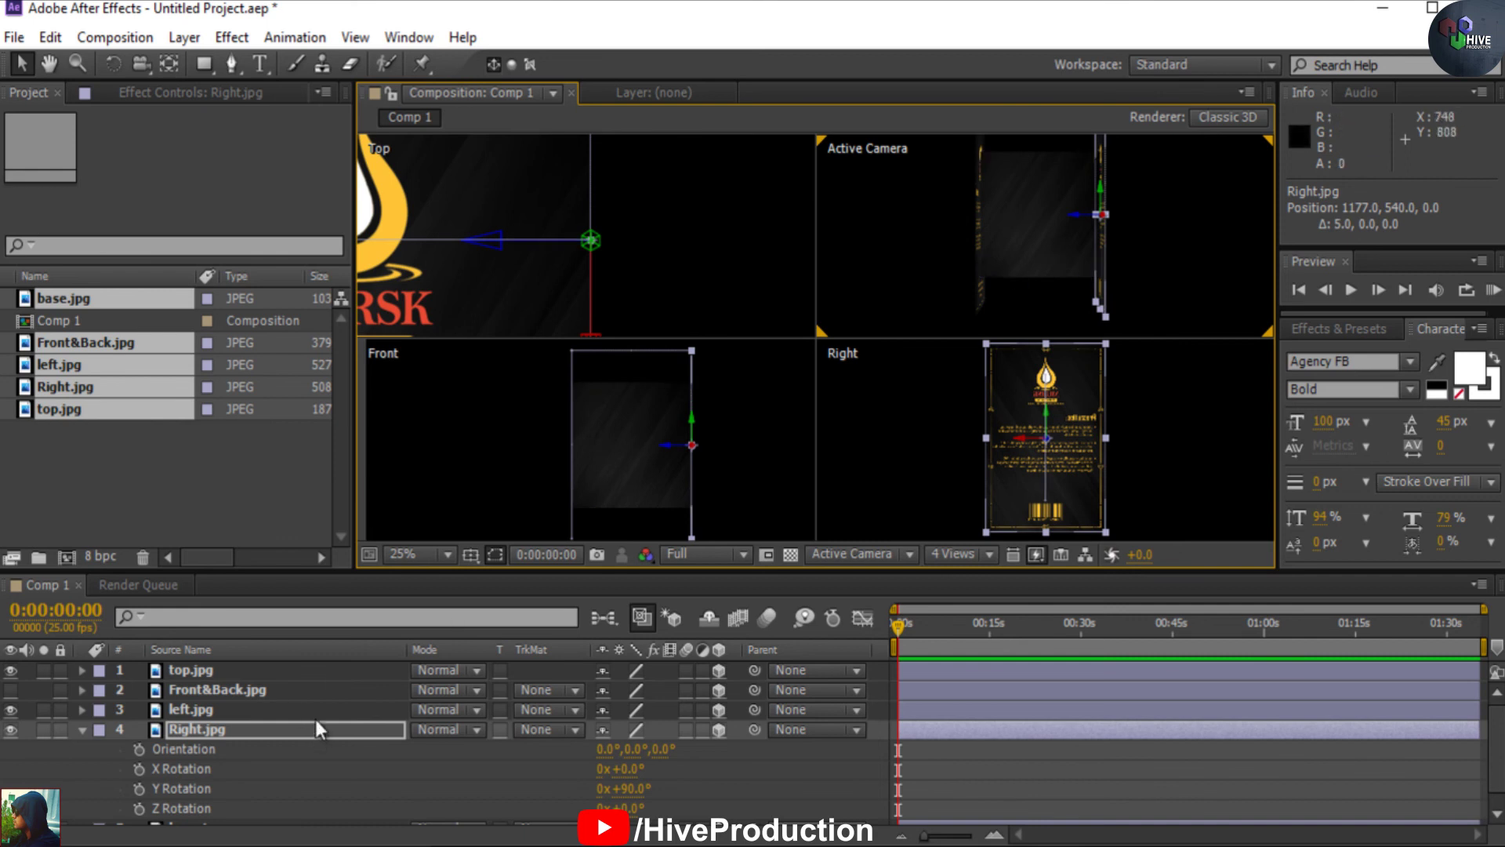
click(75, 734)
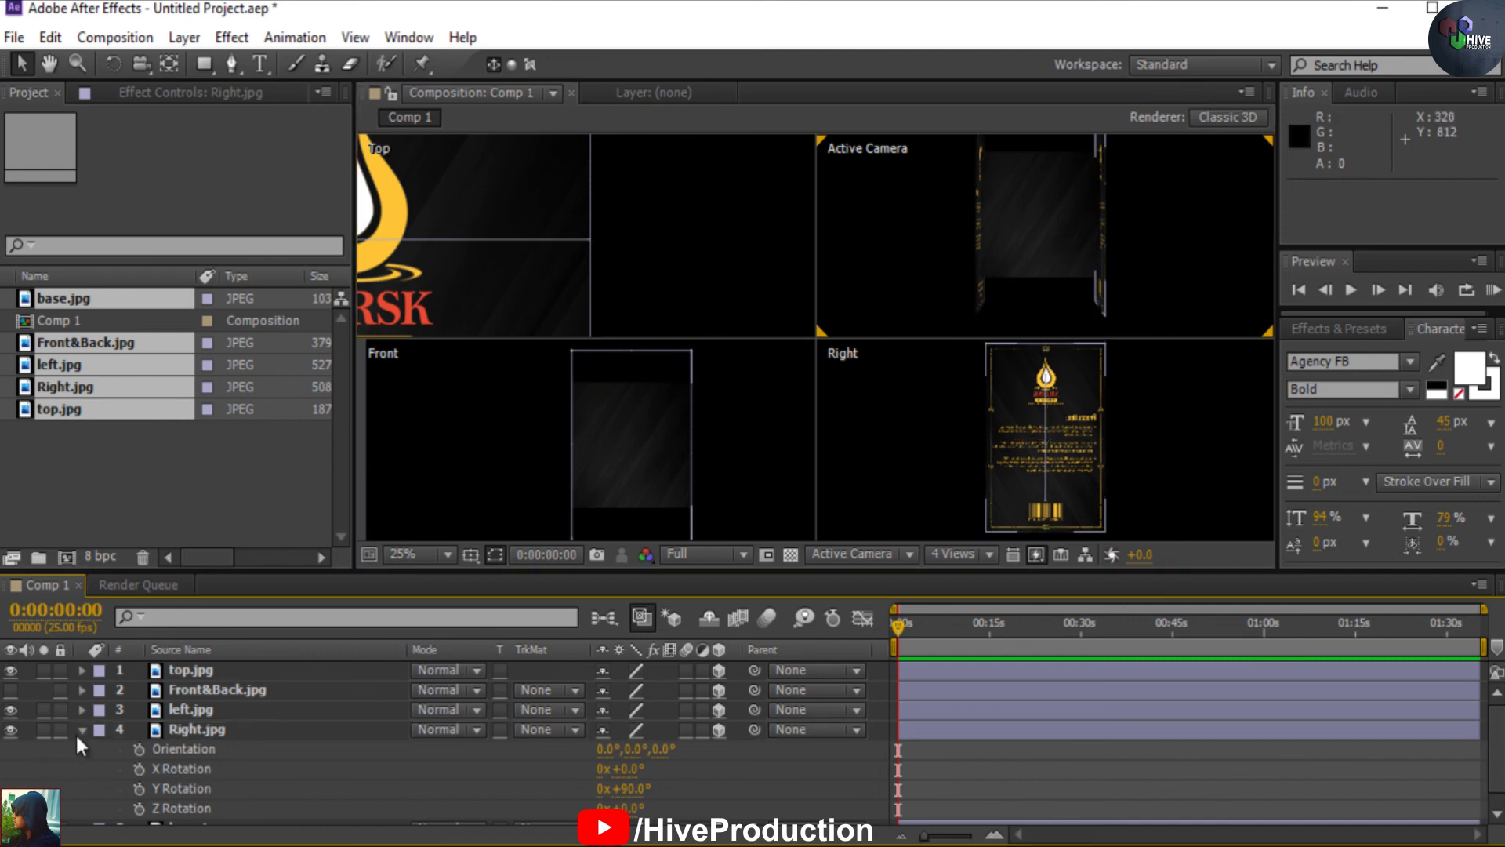
Show the Front&Back.jpg layer and move it forward to the front edge of the box, at a Z position of about -218
click(11, 689)
click(190, 690)
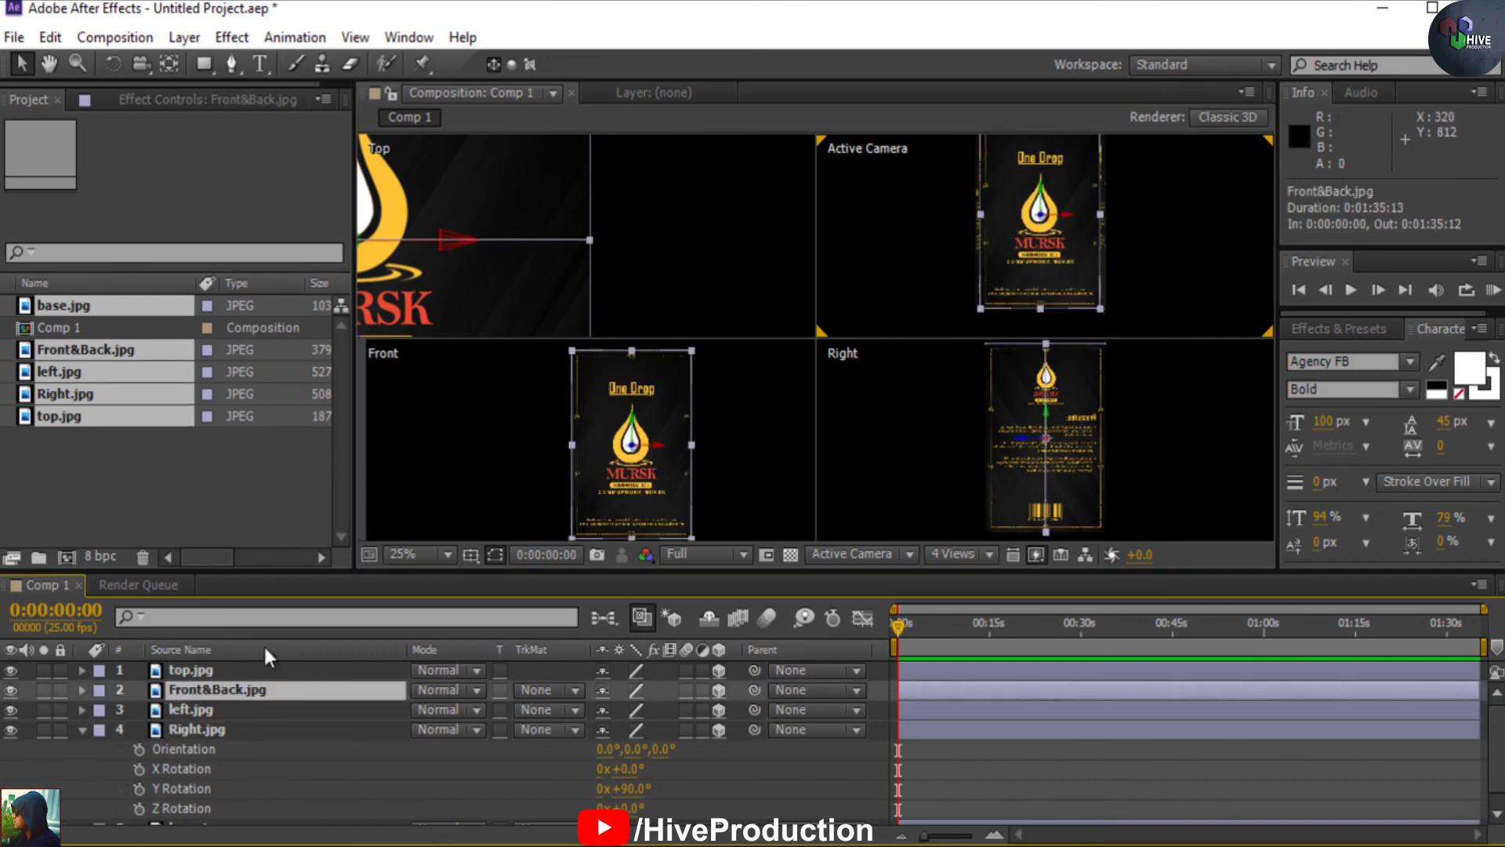
scroll(549, 224, down, 4)
scroll(605, 240, up, 3)
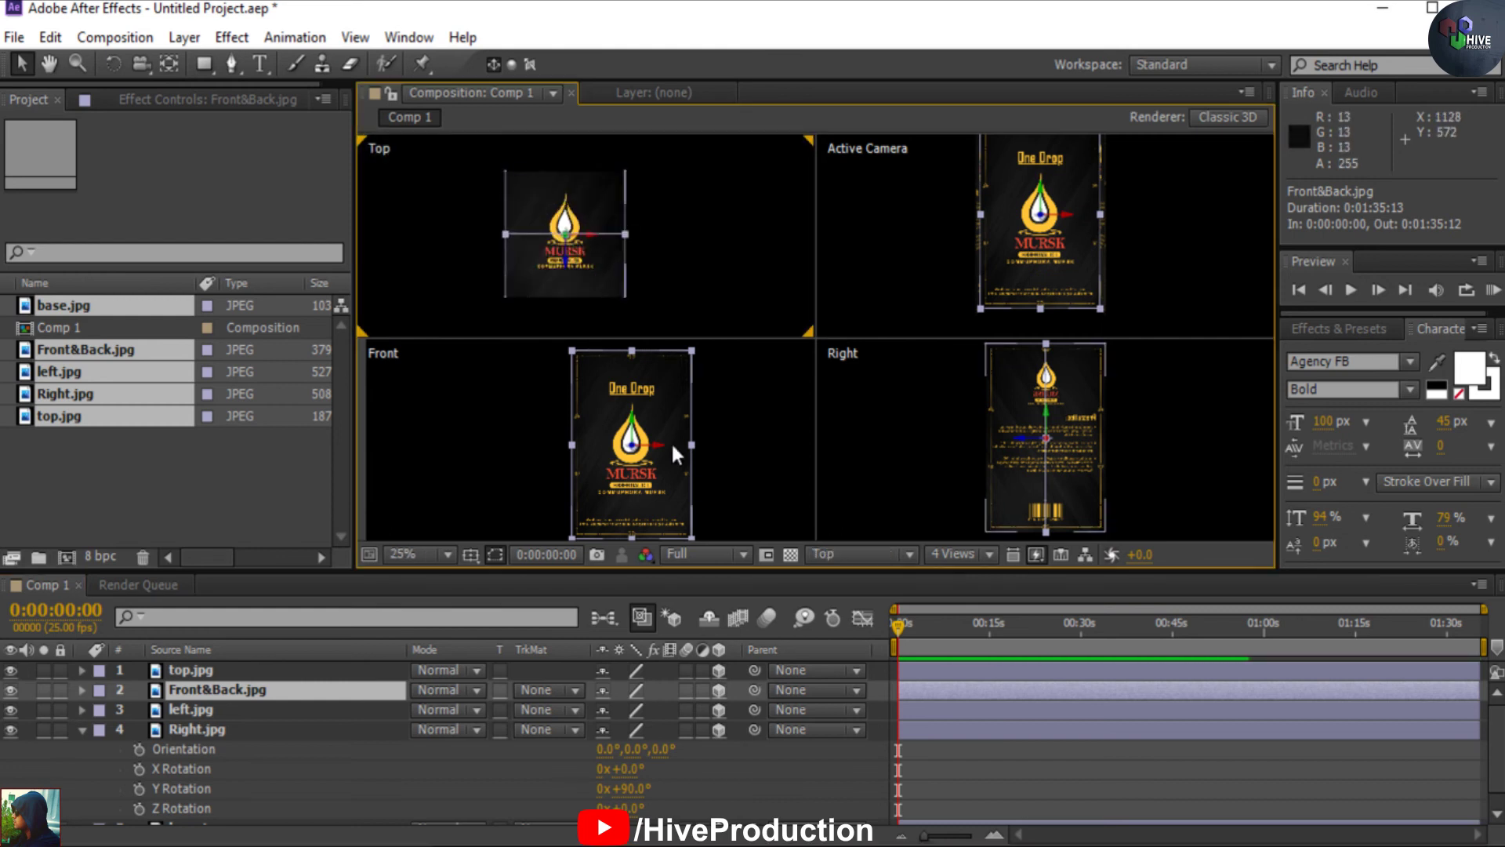
scroll(573, 280, up, 2)
drag(619, 211, 627, 342)
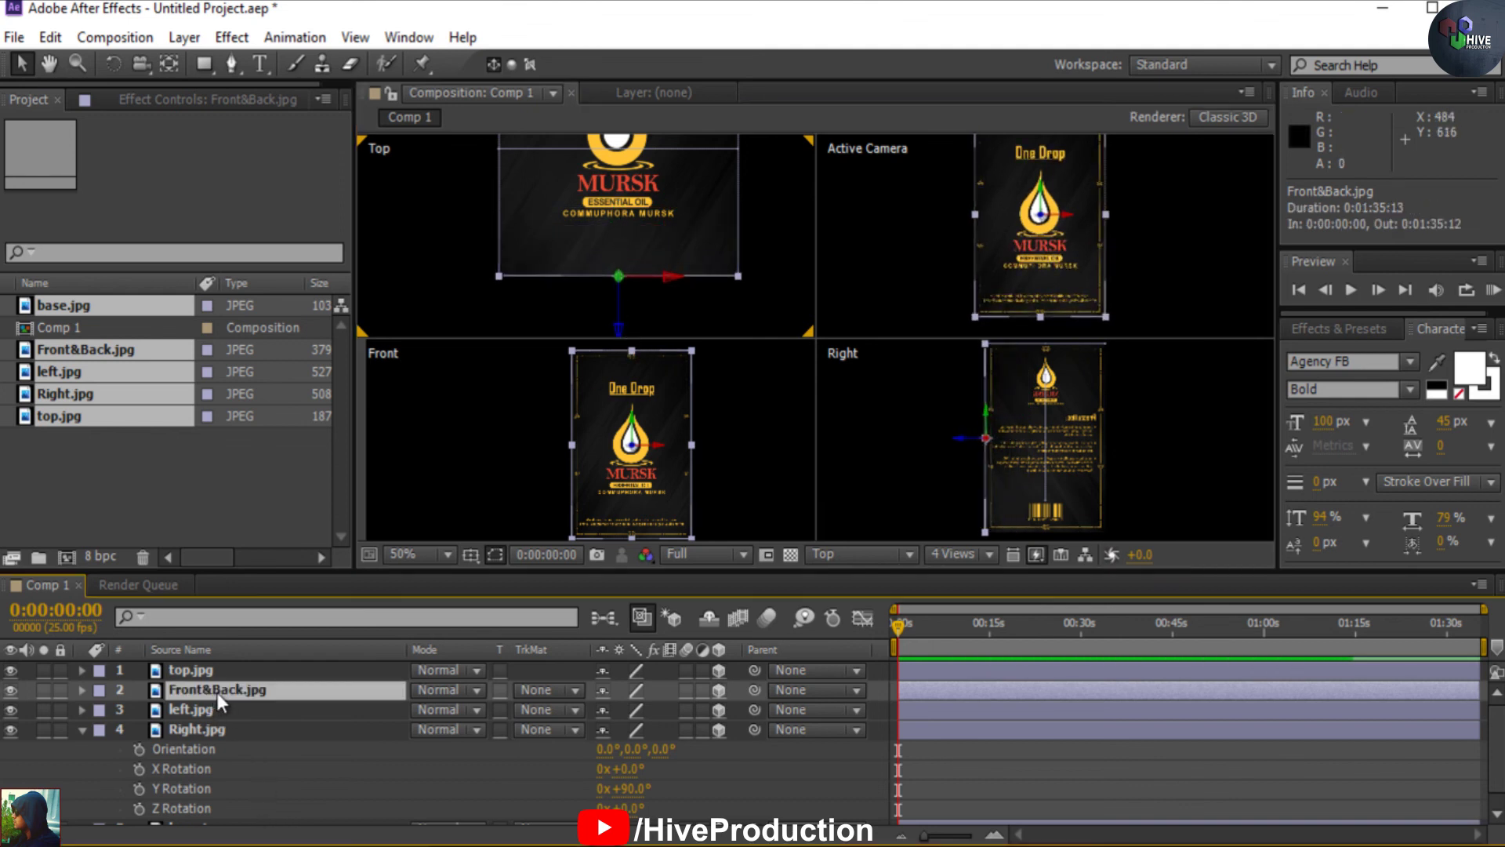
Duplicate the Front&Back.jpg layer and move the copy backward along Z to about 126
key(ctrl+d)
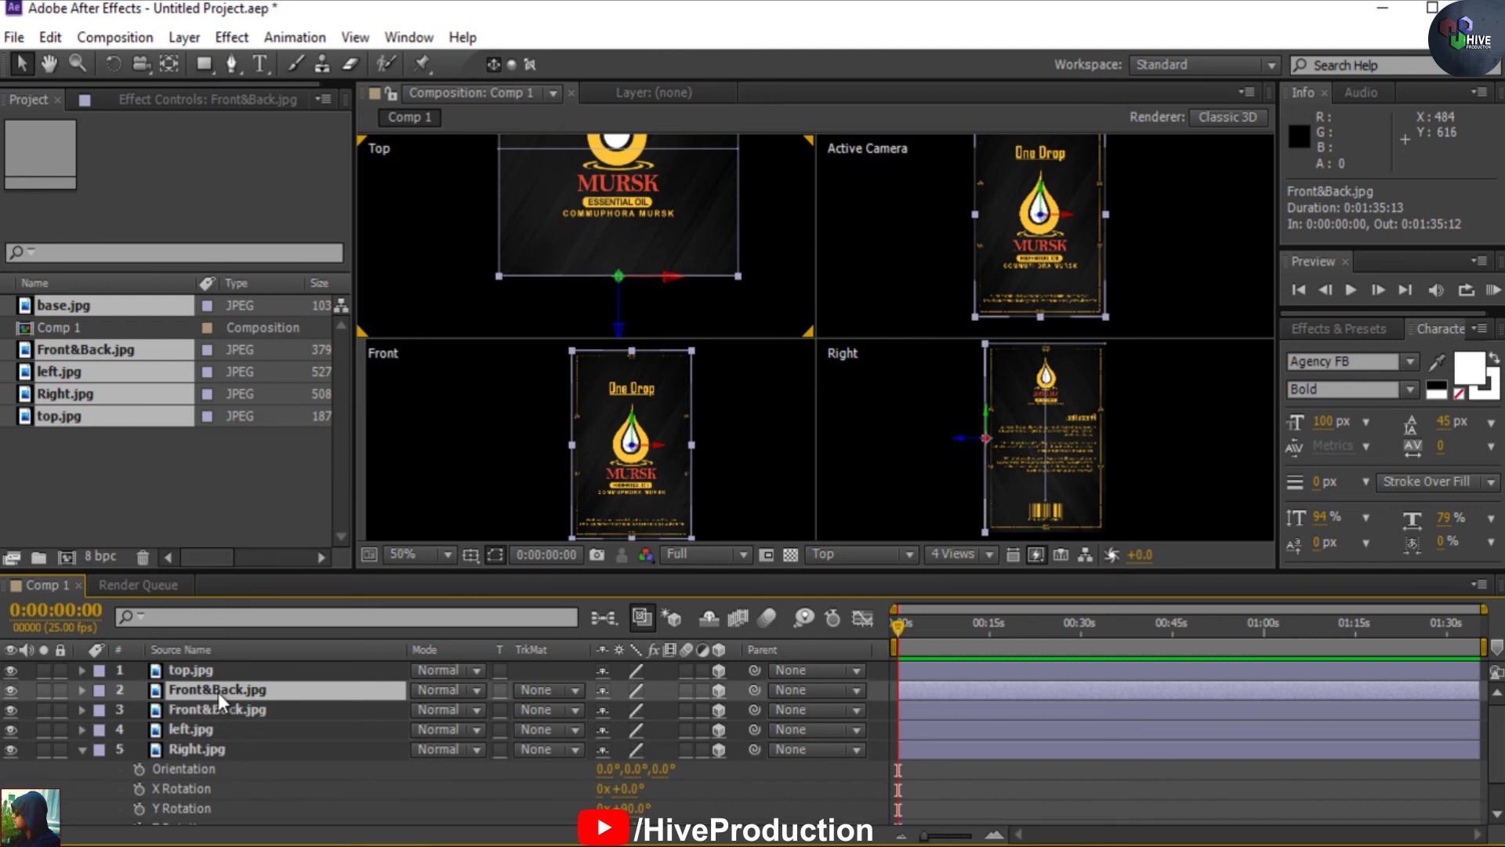
drag(637, 205, 599, 211)
scroll(628, 265, down, 2)
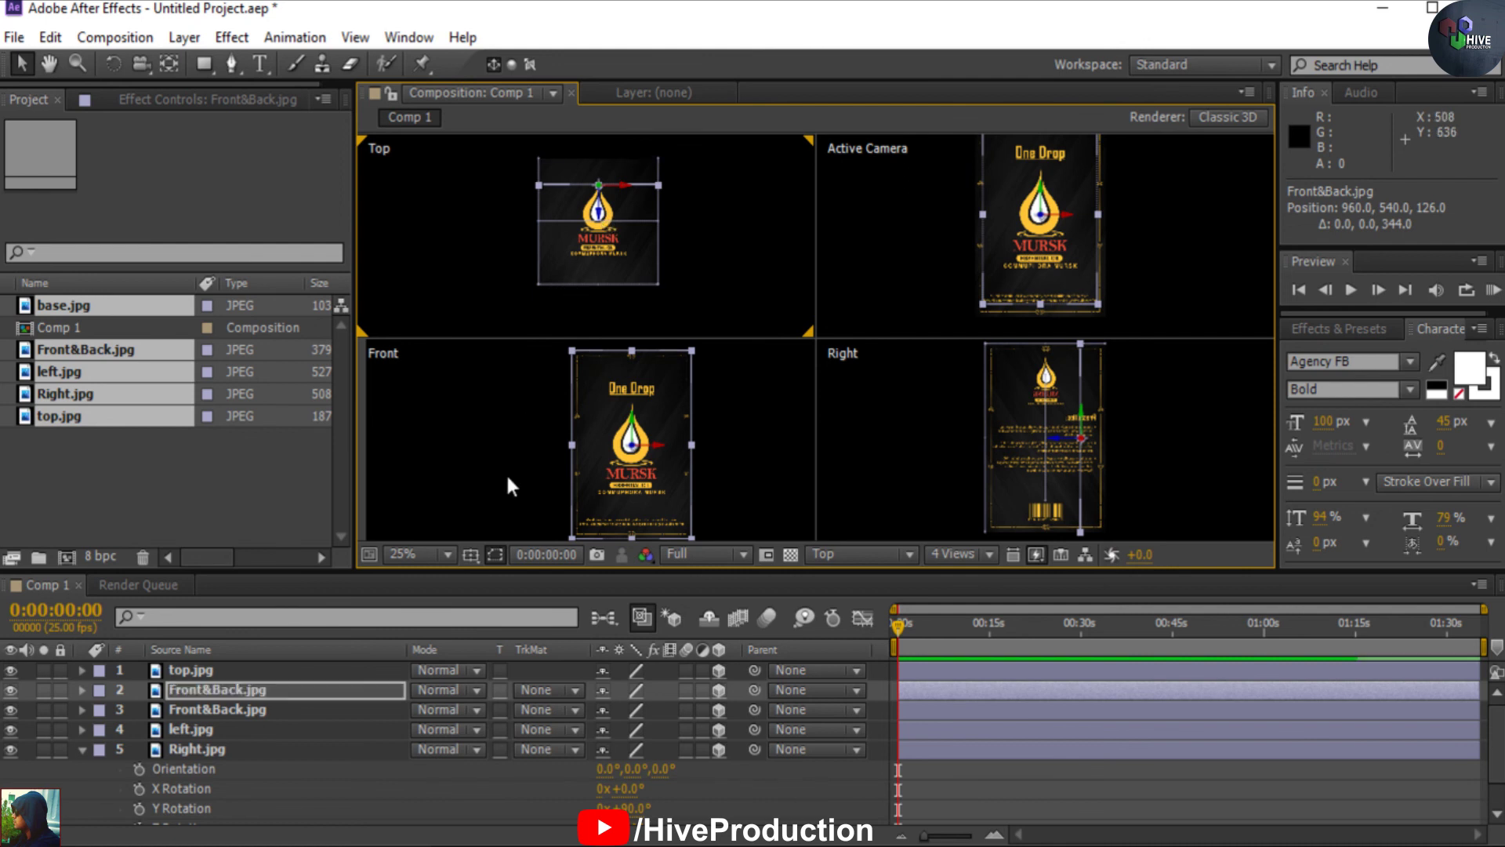
Set the Y Rotation of the duplicated Front&Back.jpg layer to 180°
key(r)
drag(629, 729, 764, 758)
key(ctrl+z)
click(628, 750)
text(180)
key(Return)
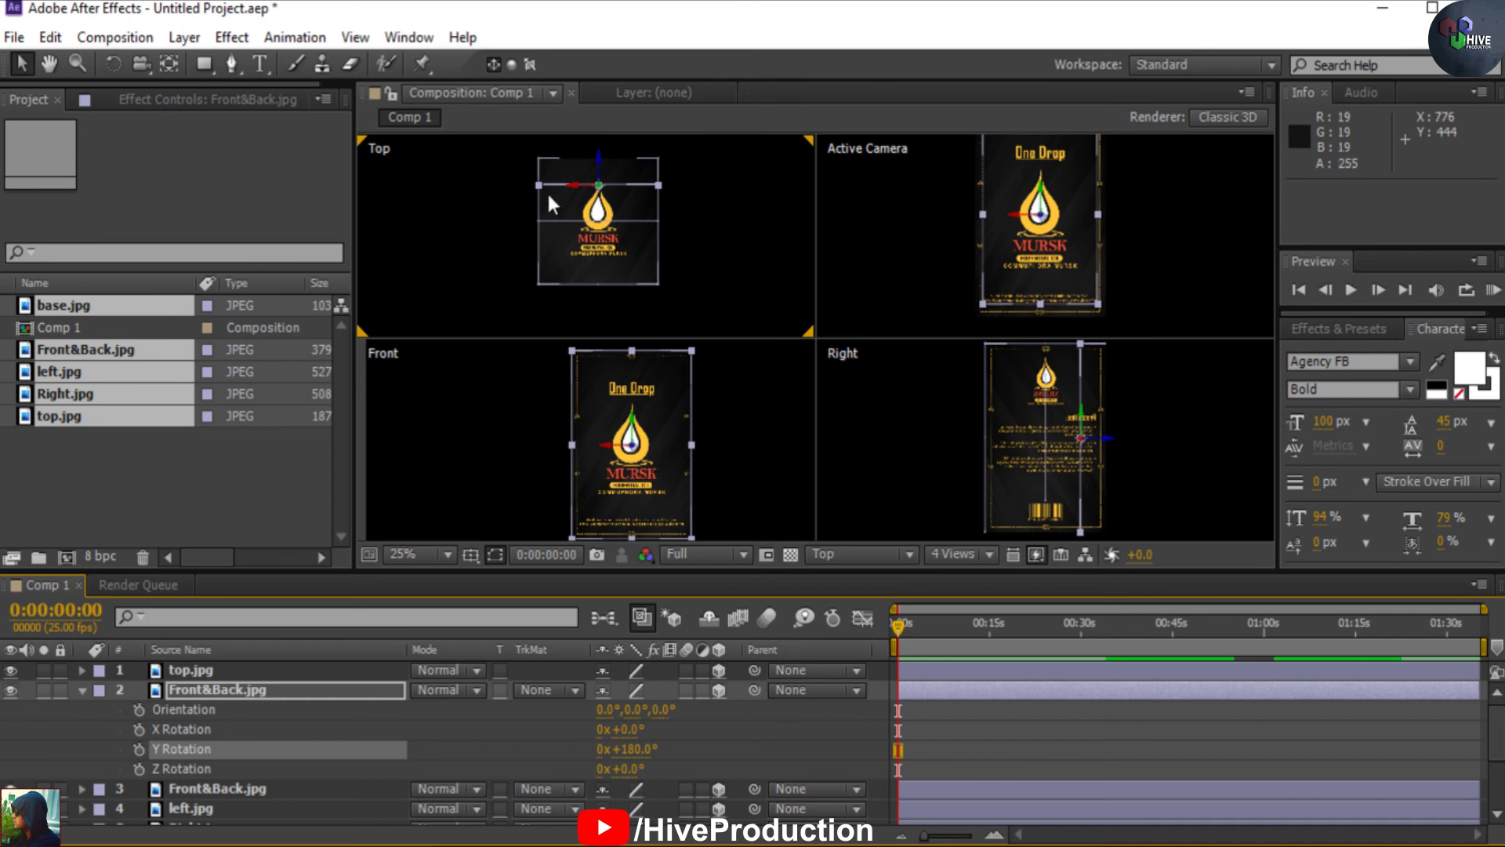
Move the rotated Front&Back.jpg copy to the back edge of the box, at a Z position of about 216, and collapse the expanded layers
key(period)
drag(625, 199, 624, 148)
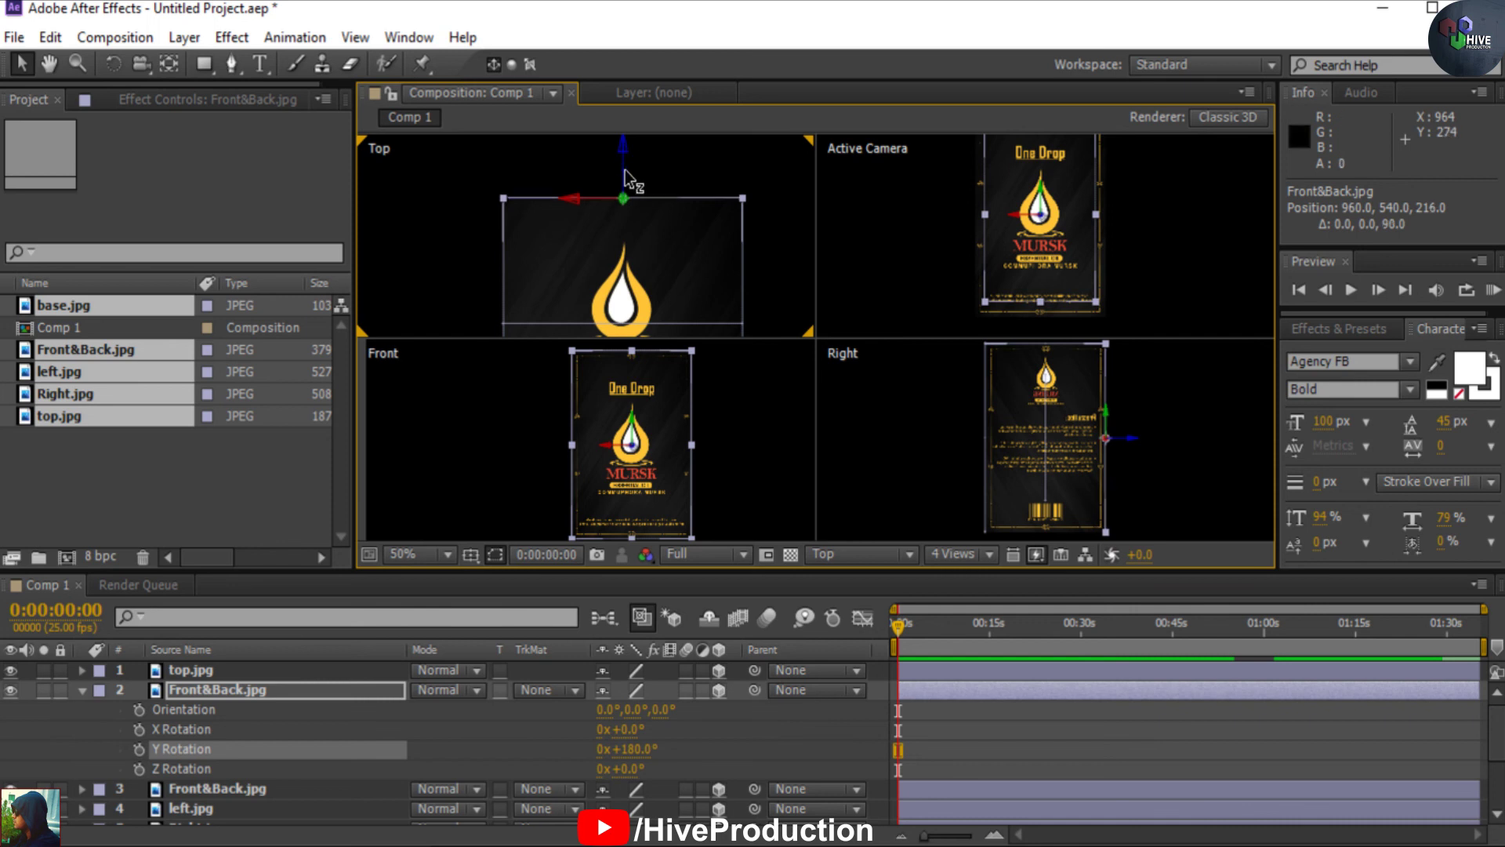
scroll(624, 170, up, 1)
scroll(665, 238, down, 2)
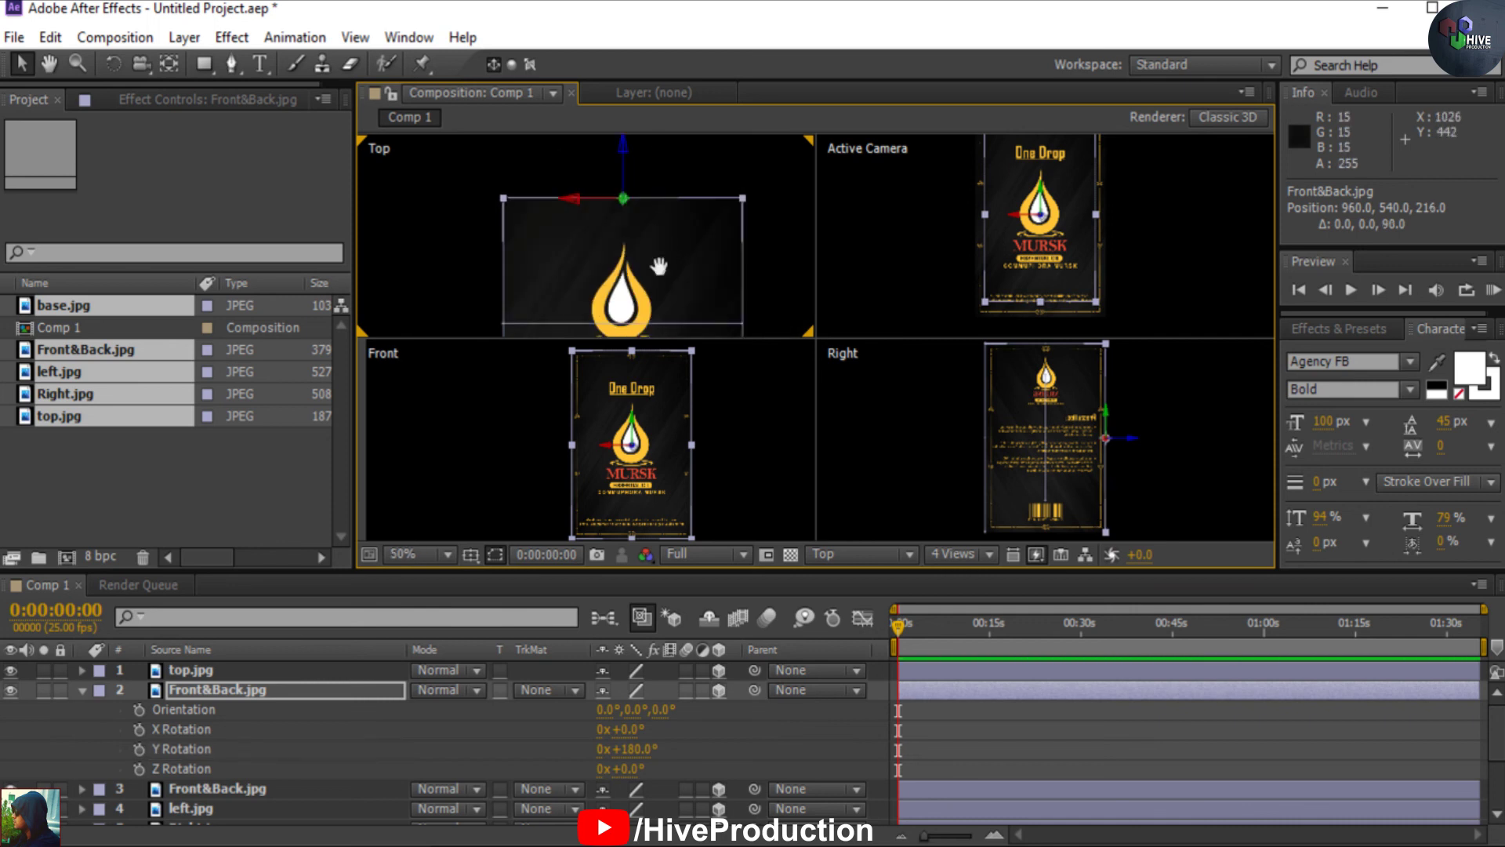
scroll(629, 166, down, 2)
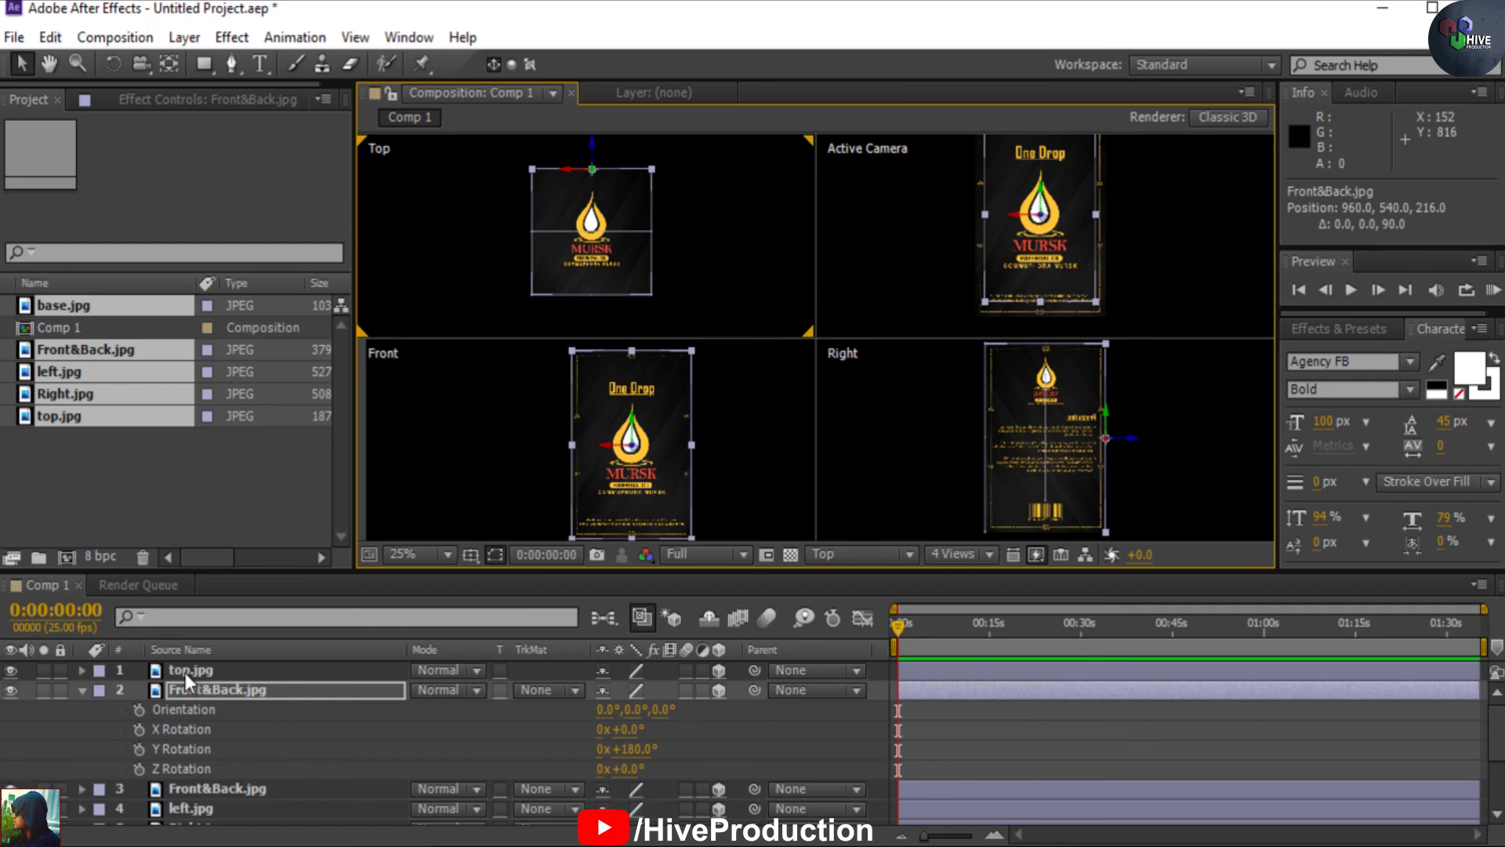
click(82, 690)
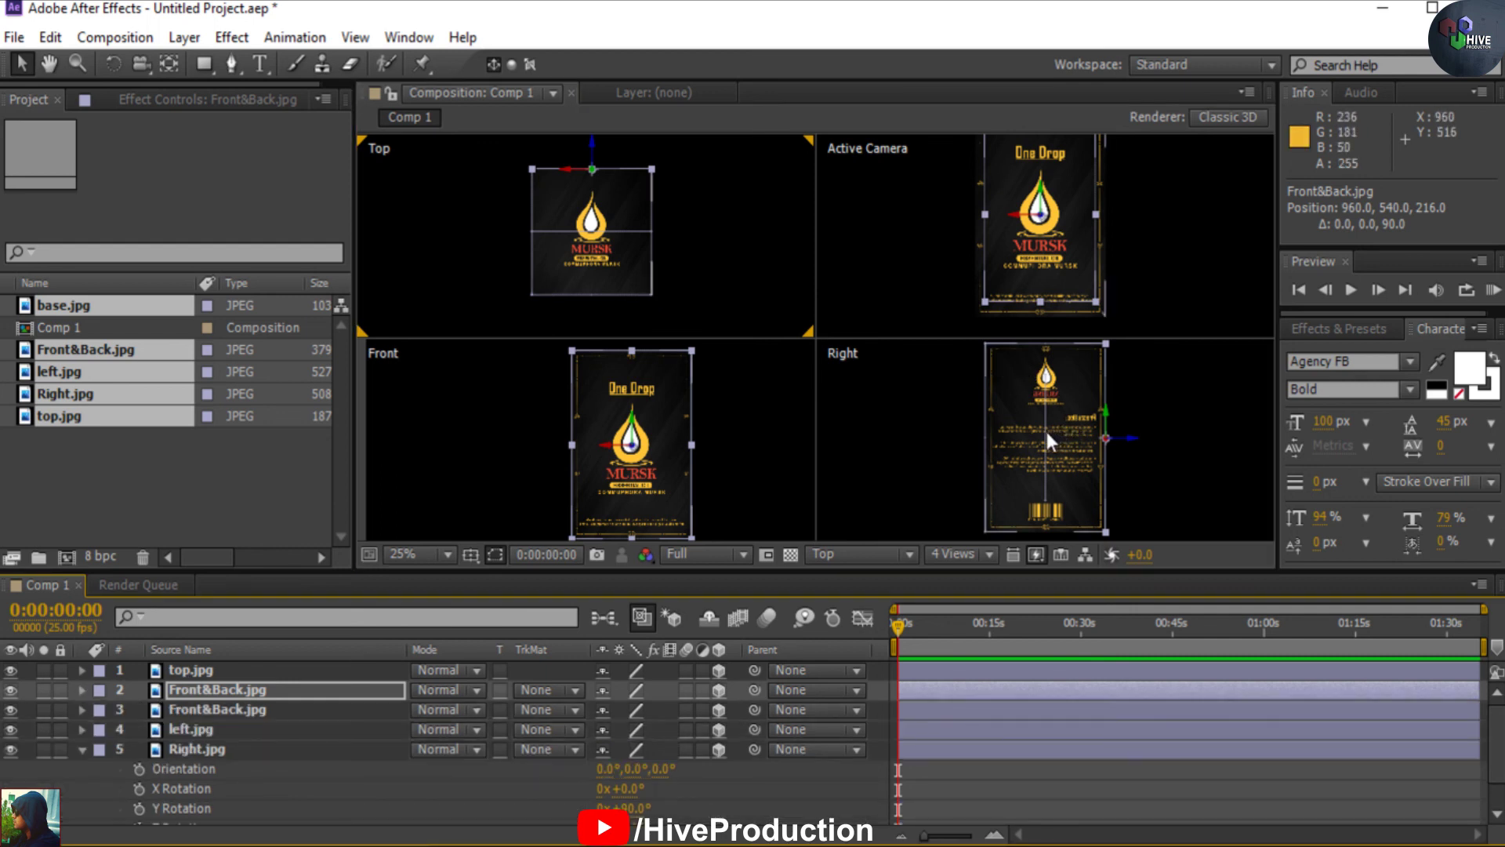
click(82, 749)
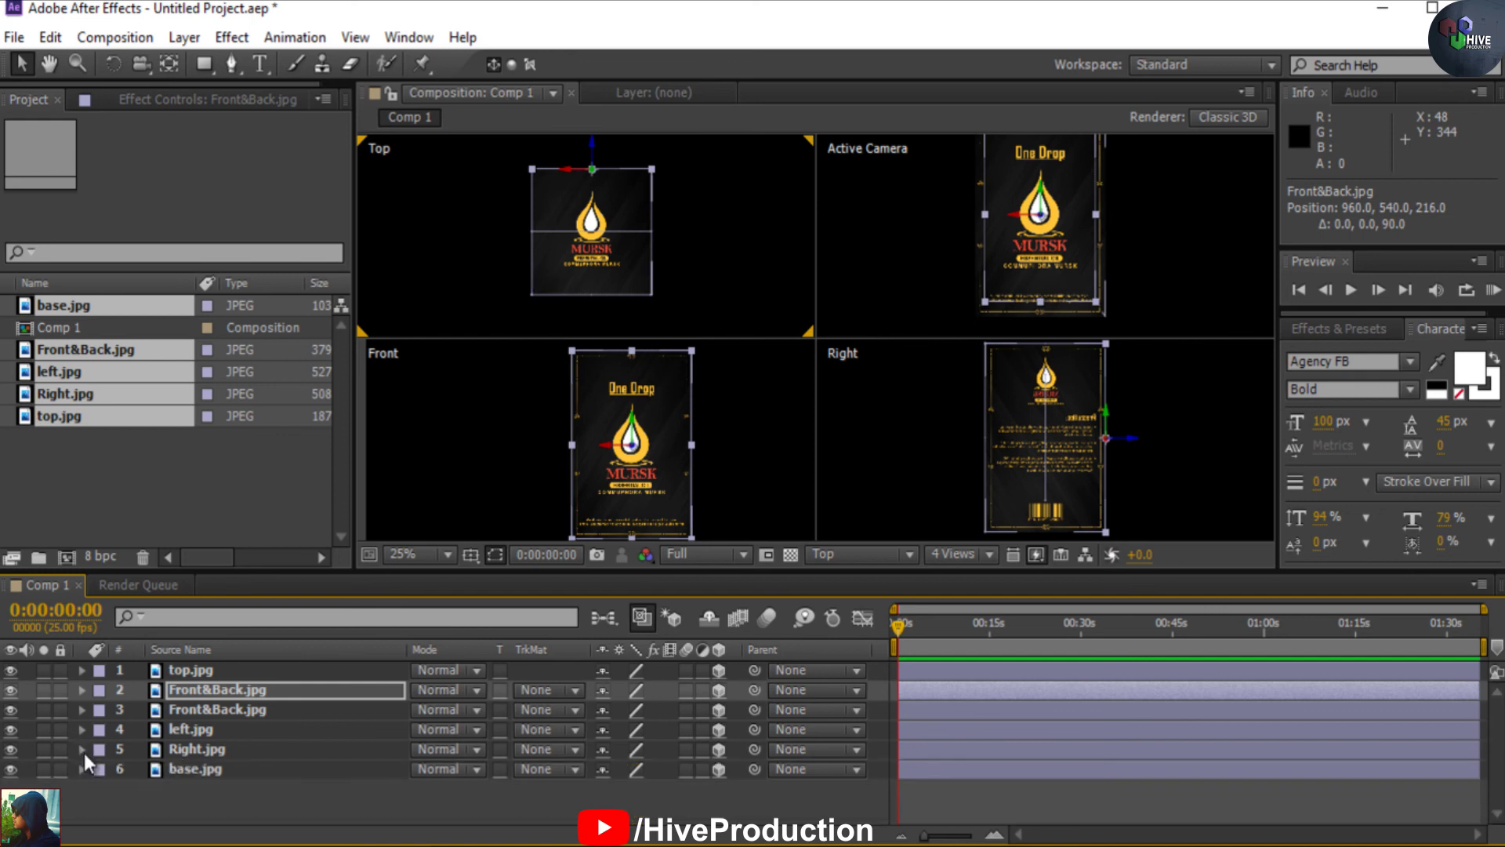
Set the X Rotation of the base.jpg layer to 90°
click(194, 774)
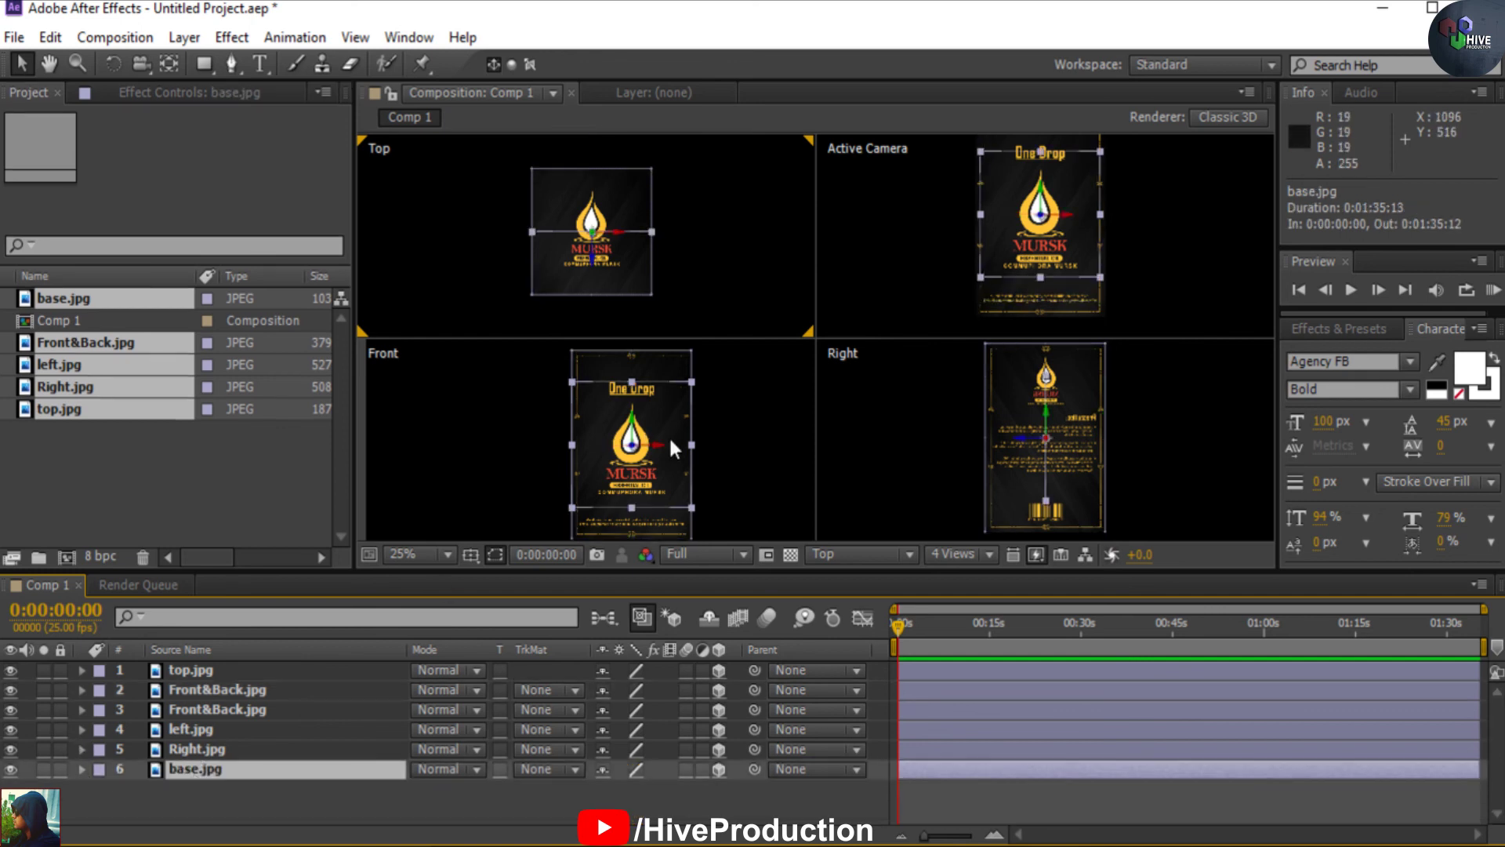
drag(670, 435, 670, 380)
key(r)
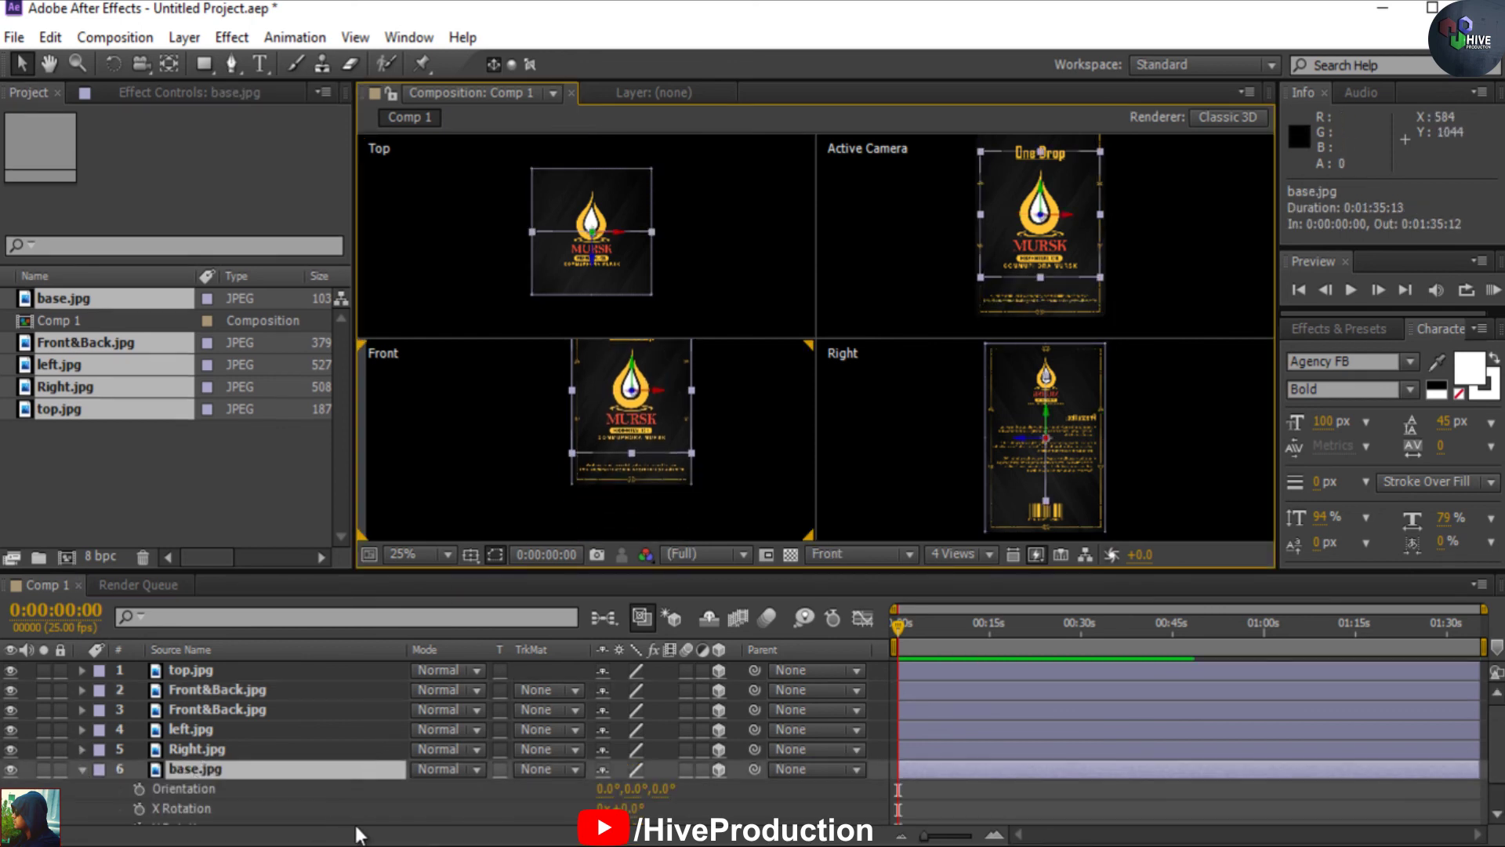
scroll(580, 777, down, 2)
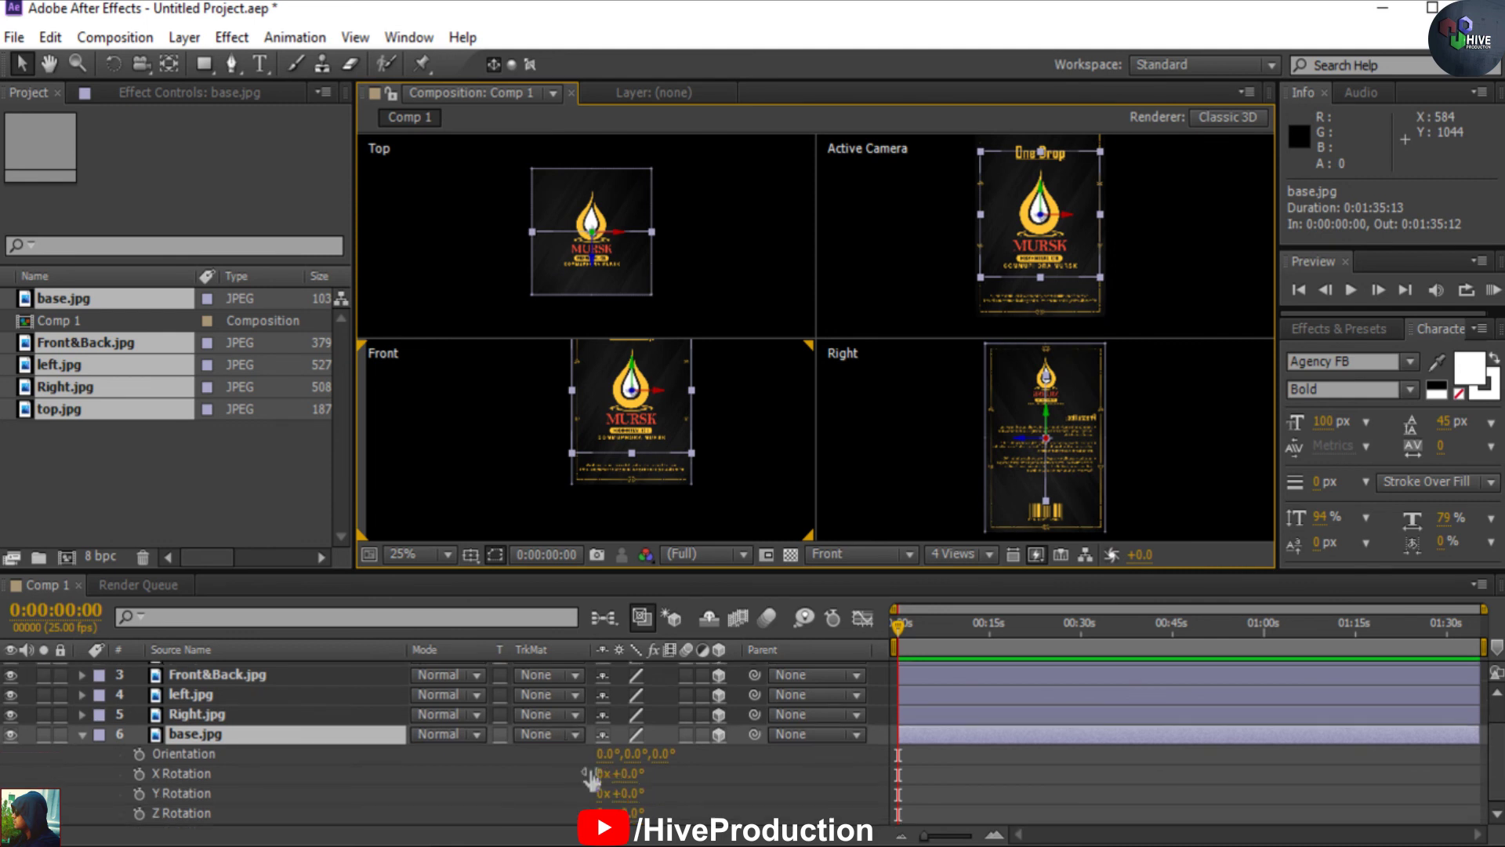
drag(632, 796, 670, 786)
key(ctrl+z)
click(636, 778)
text(90)
key(Return)
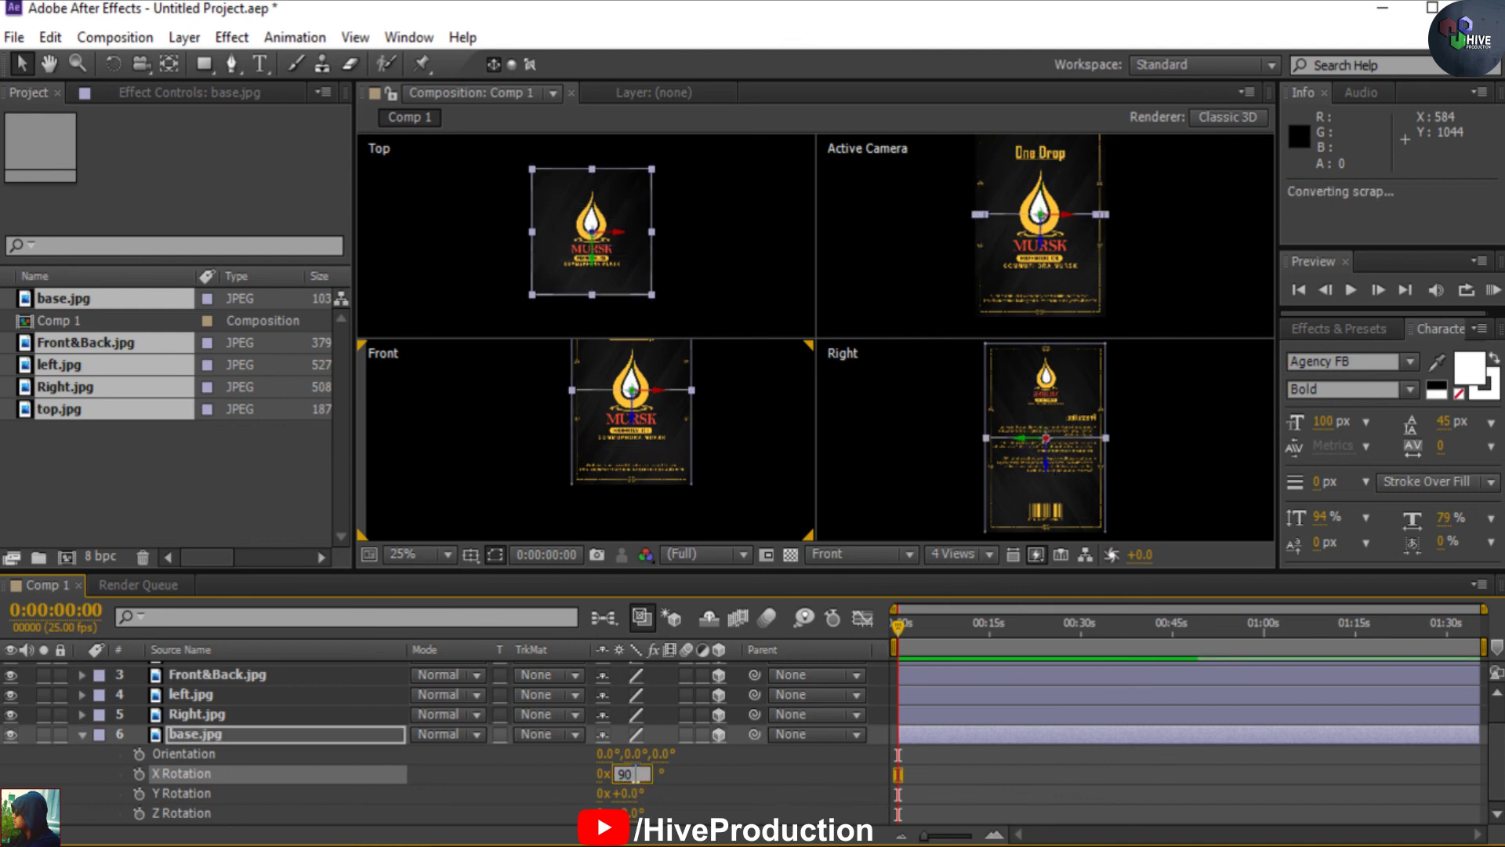
Move base.jpg down to the bottom edge of the box, at a Y position of about 862, and collapse its properties
drag(1048, 249, 1046, 339)
scroll(628, 474, up, 4)
scroll(628, 467, up, 1)
drag(729, 460, 523, 426)
scroll(739, 468, down, 1)
drag(686, 486, 687, 497)
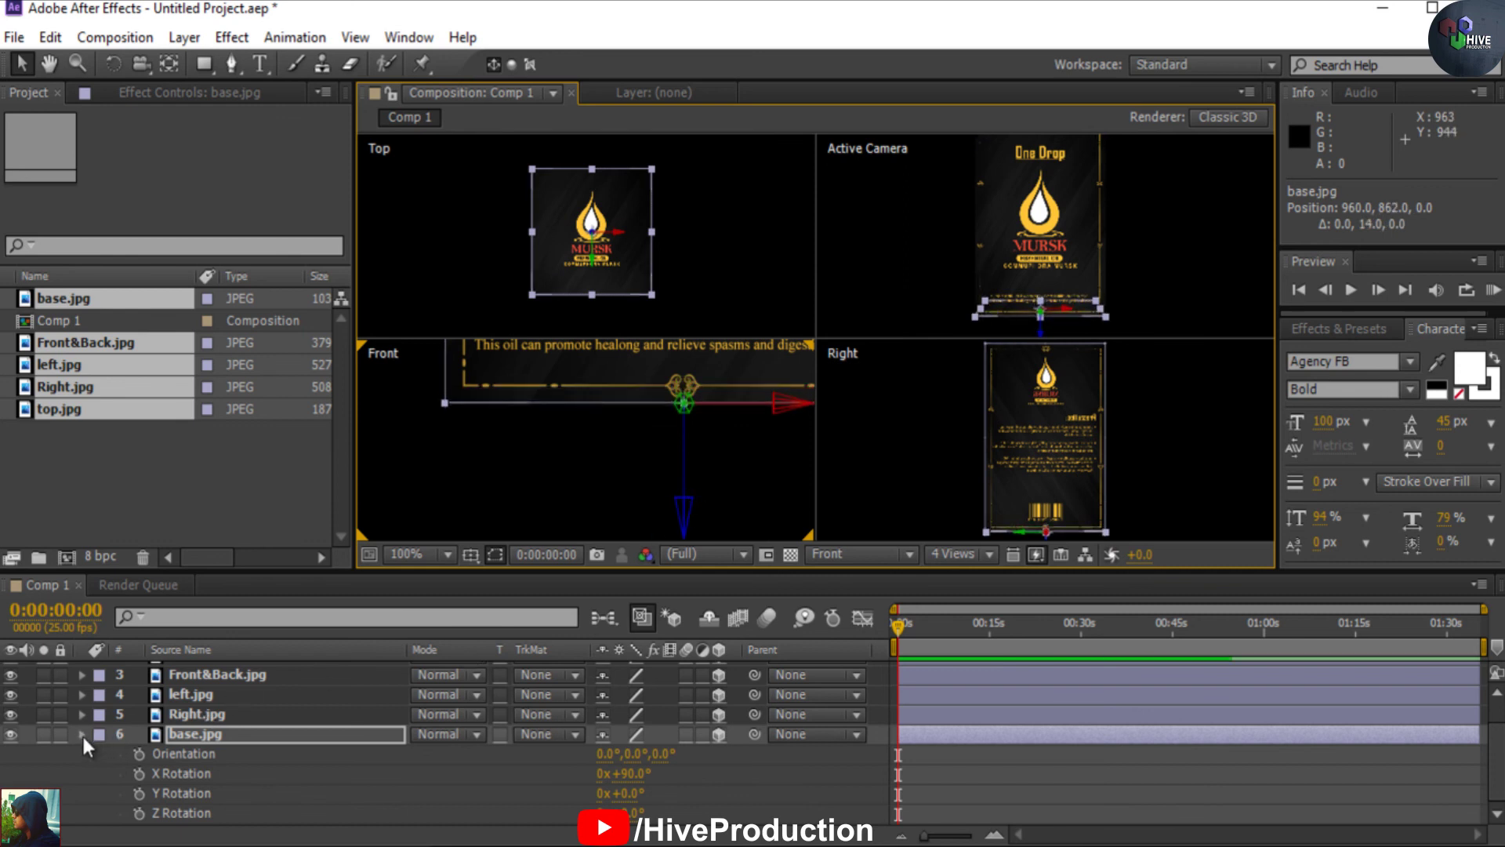
click(82, 734)
Switch the composition from four views to a single Active Camera view
click(968, 558)
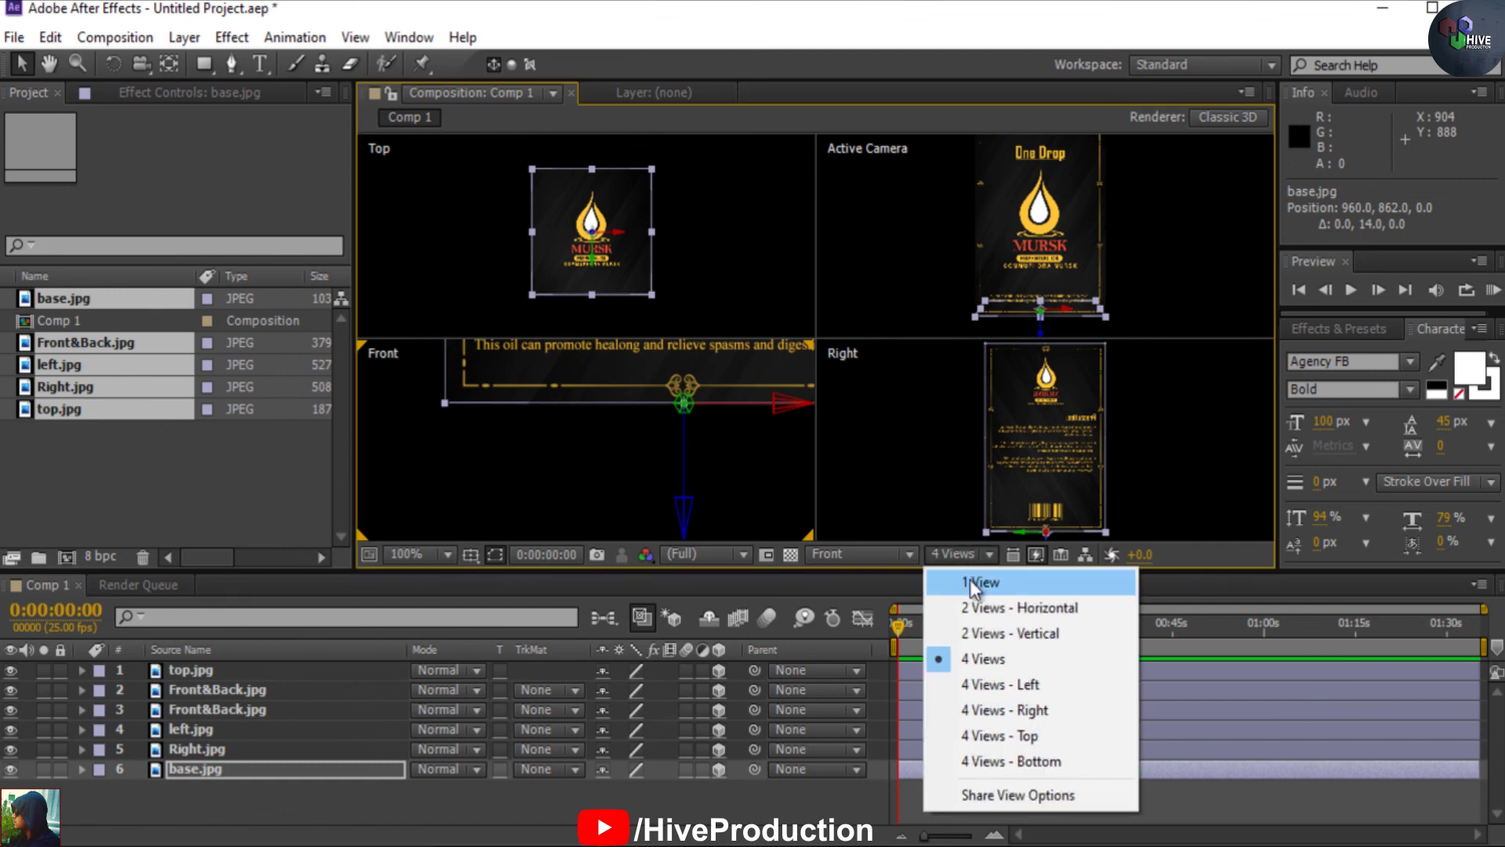
click(971, 580)
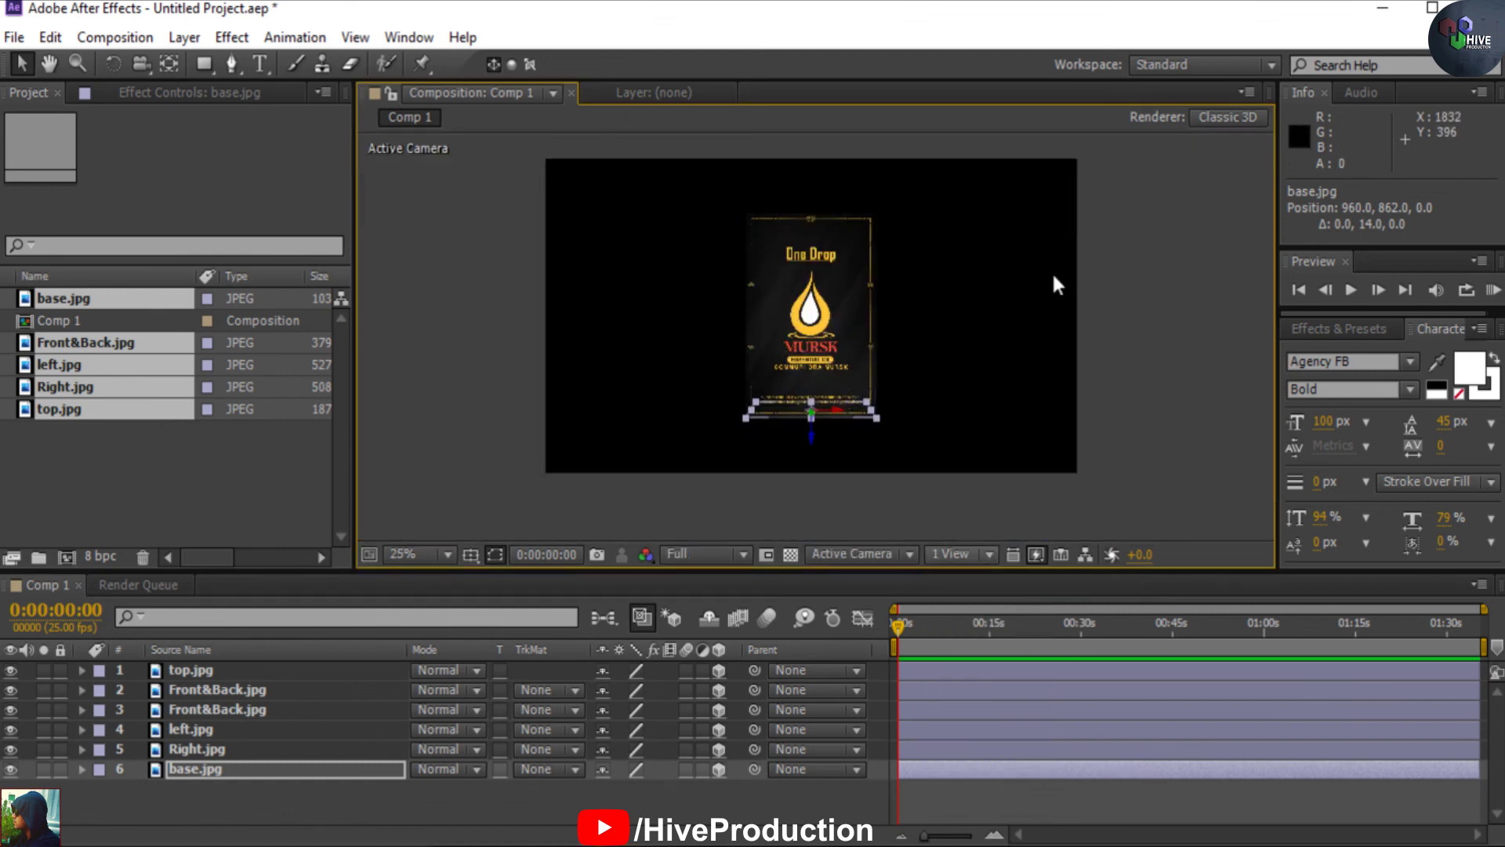
scroll(753, 384, up, 1)
drag(794, 398, 779, 432)
scroll(777, 427, down, 1)
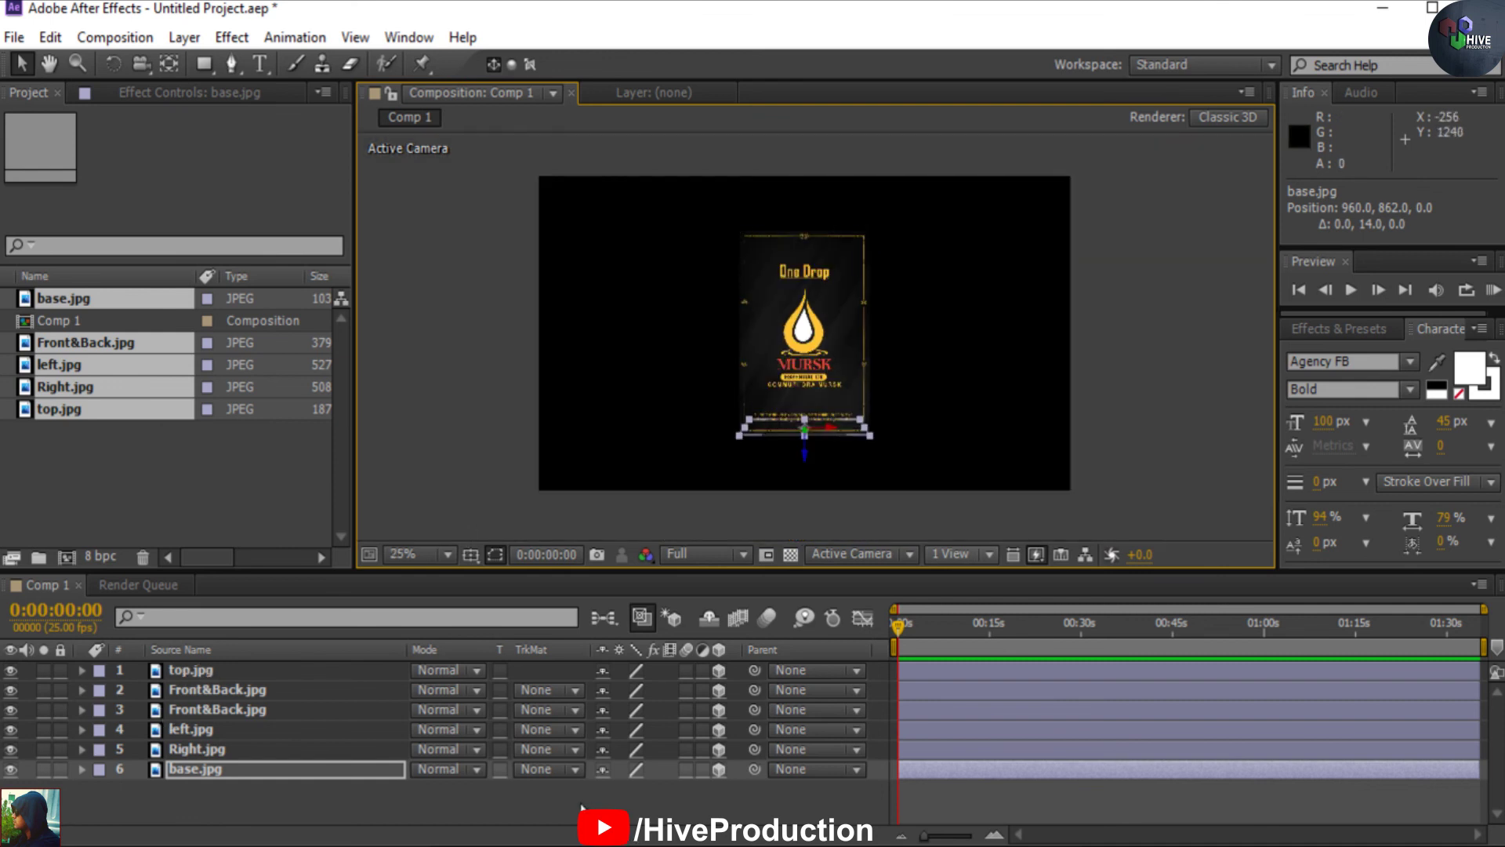
Create a null object, parent all six box panel layers to it, and make the null a 3D layer
right_click(466, 423)
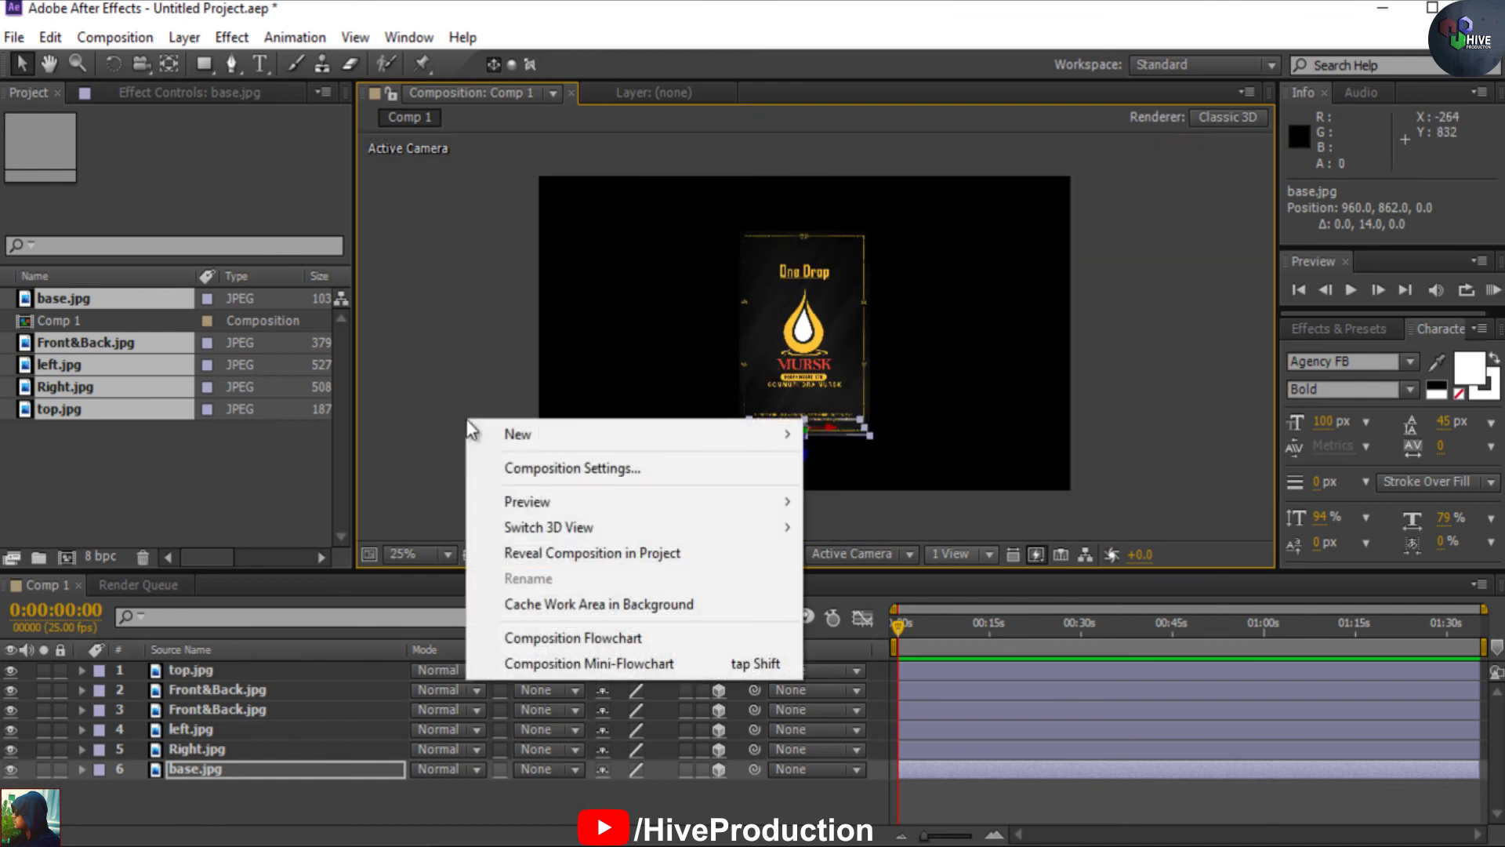
mouse_move(508, 433)
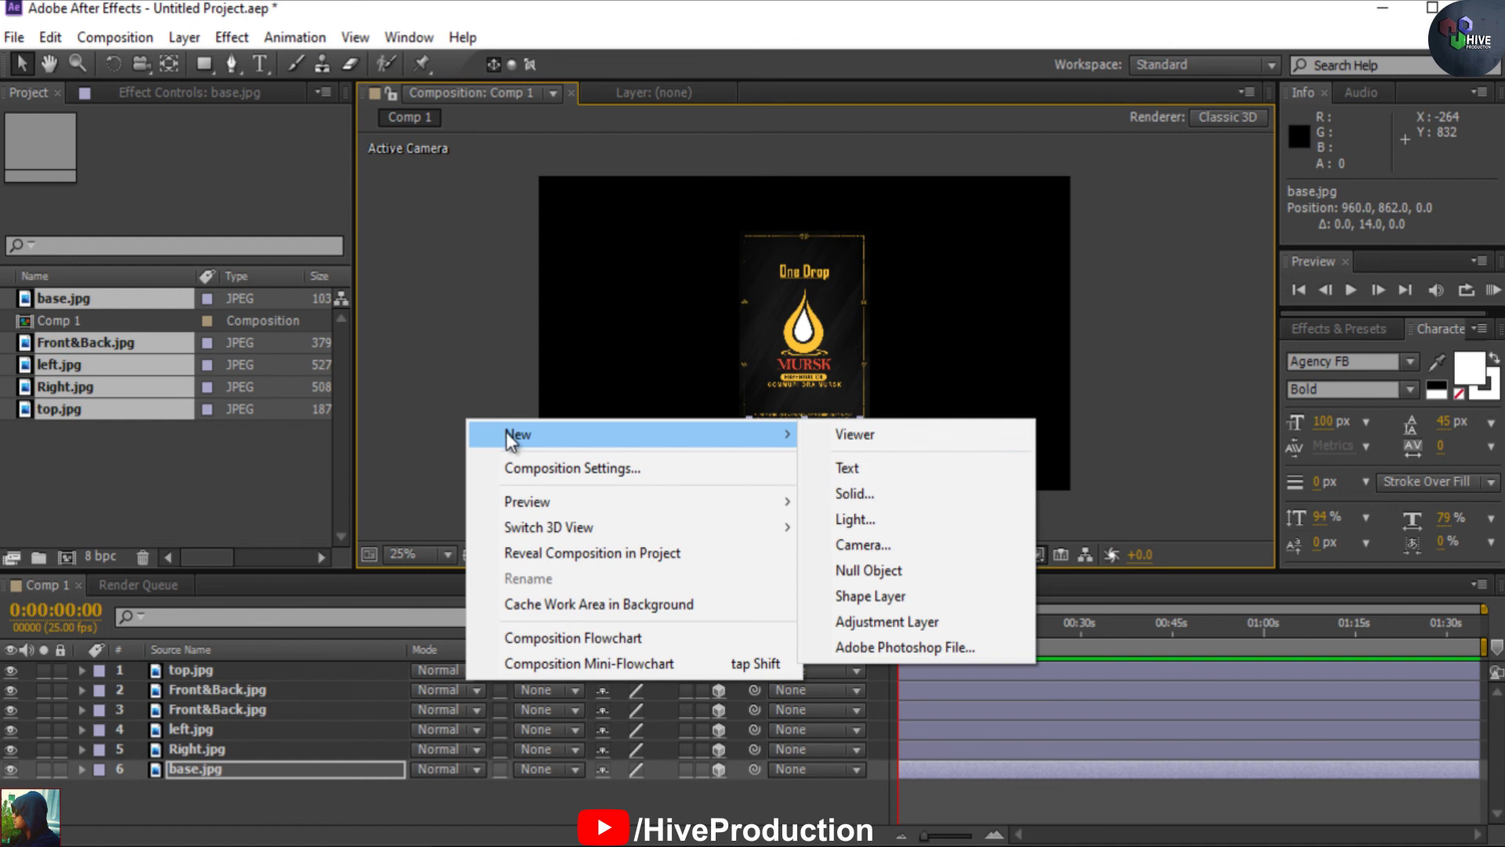
click(872, 567)
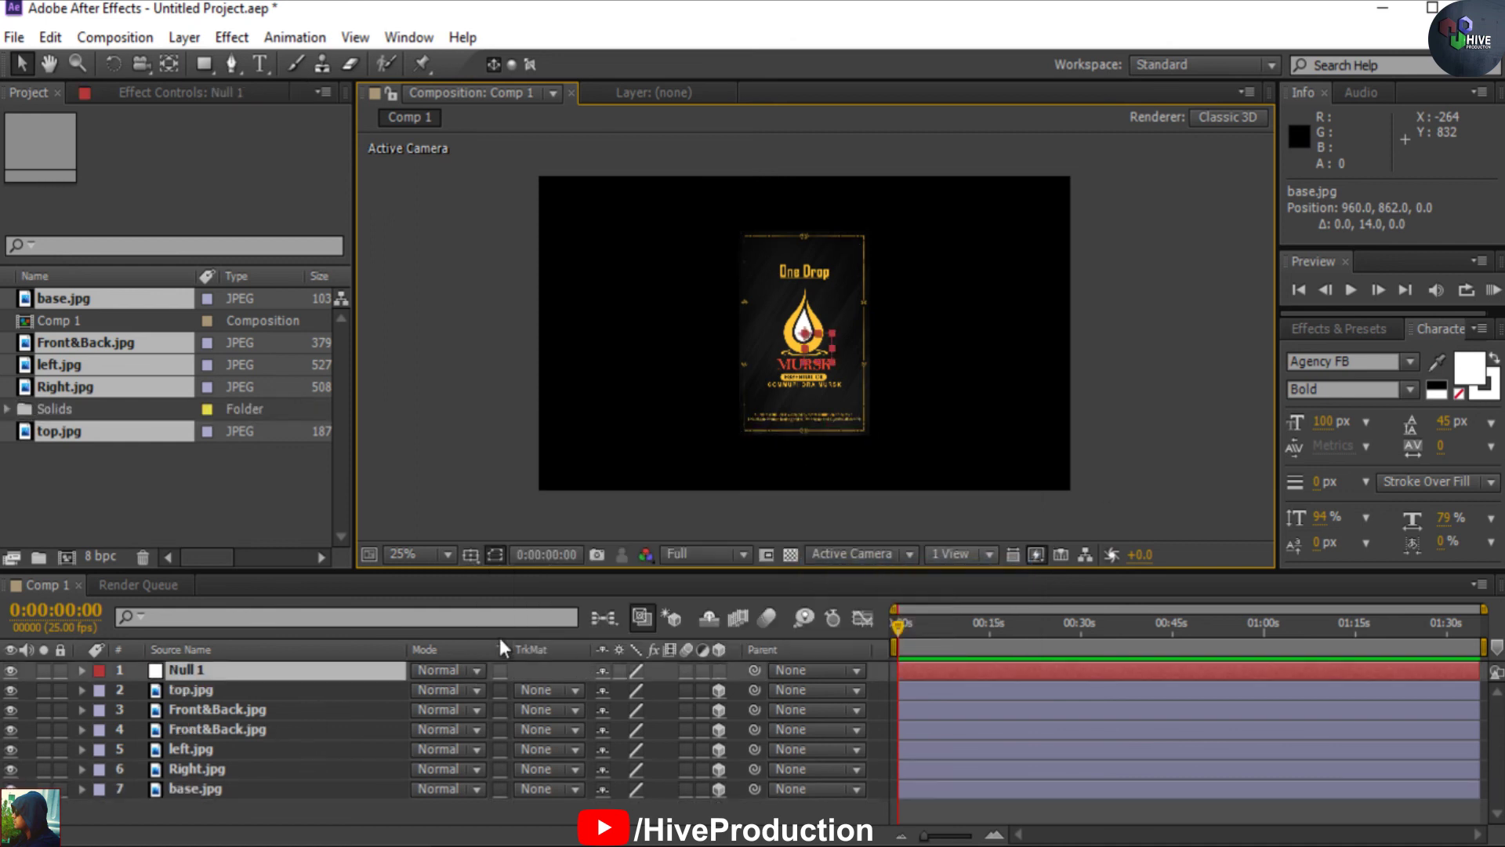
click(299, 691)
shift+click(302, 793)
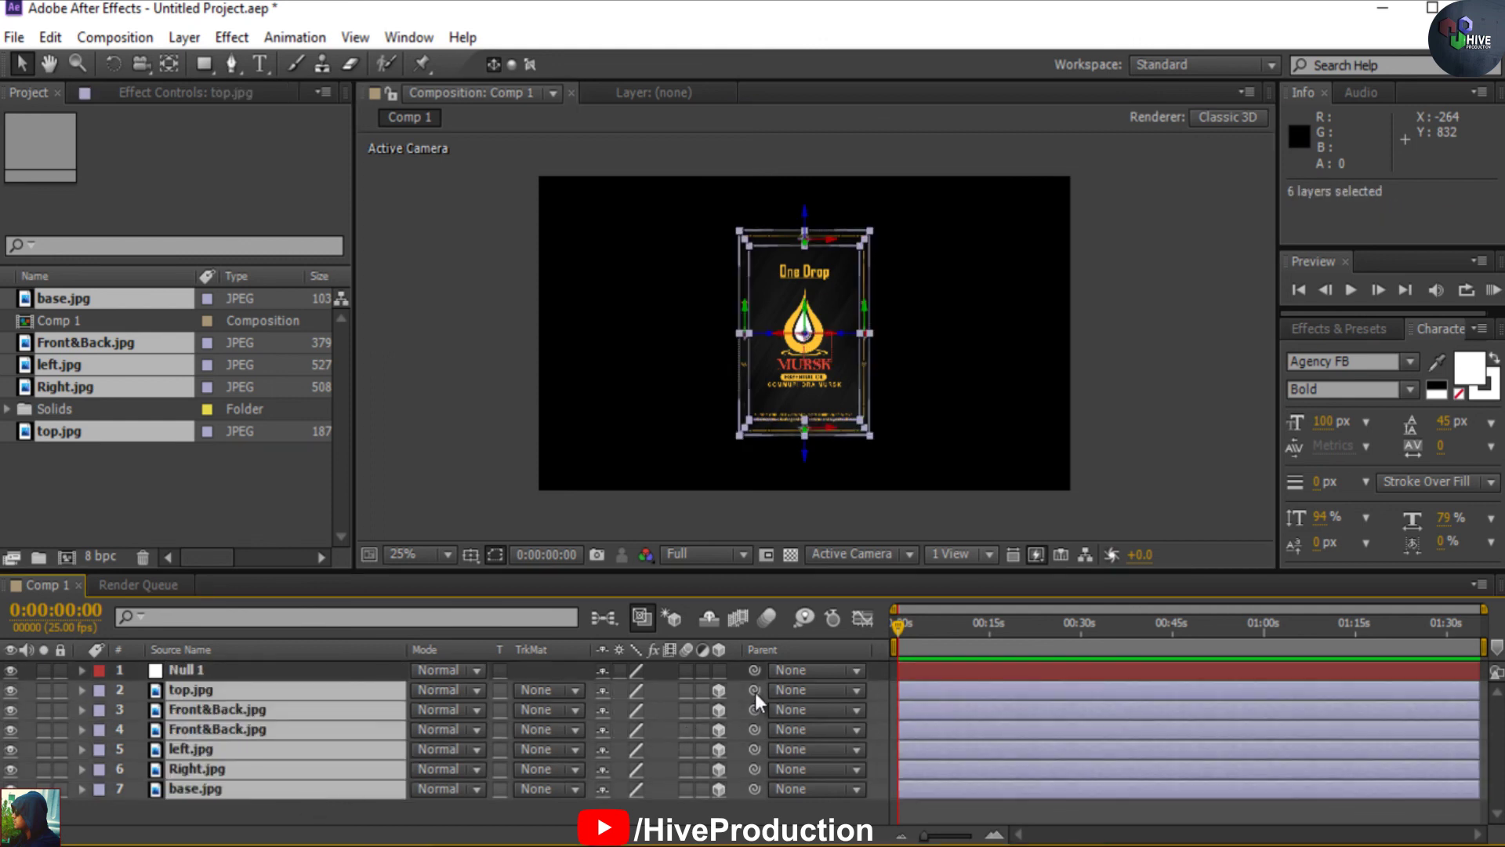
drag(755, 691, 194, 668)
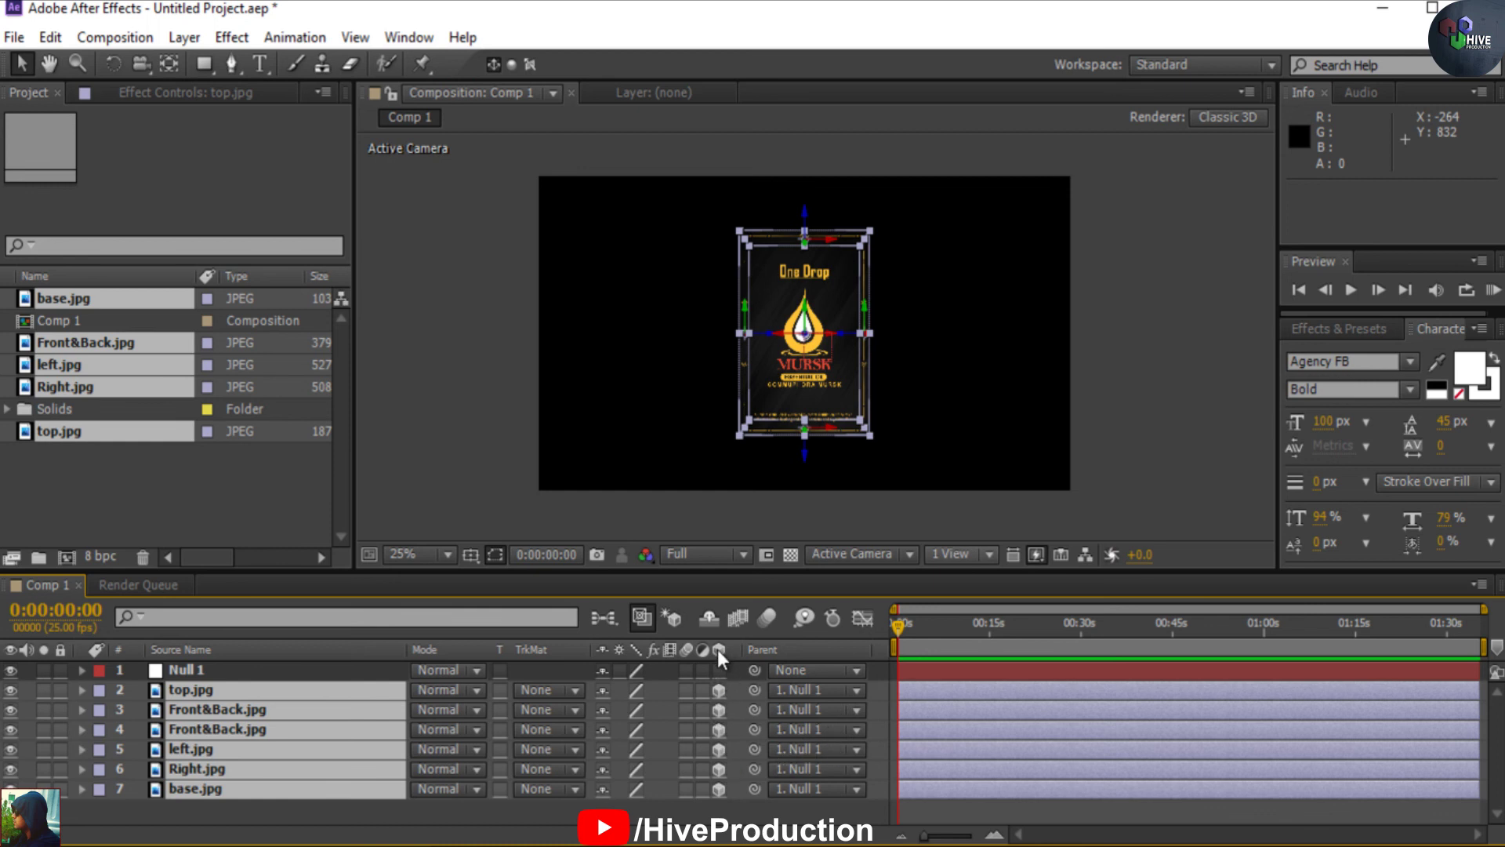
click(719, 671)
click(810, 509)
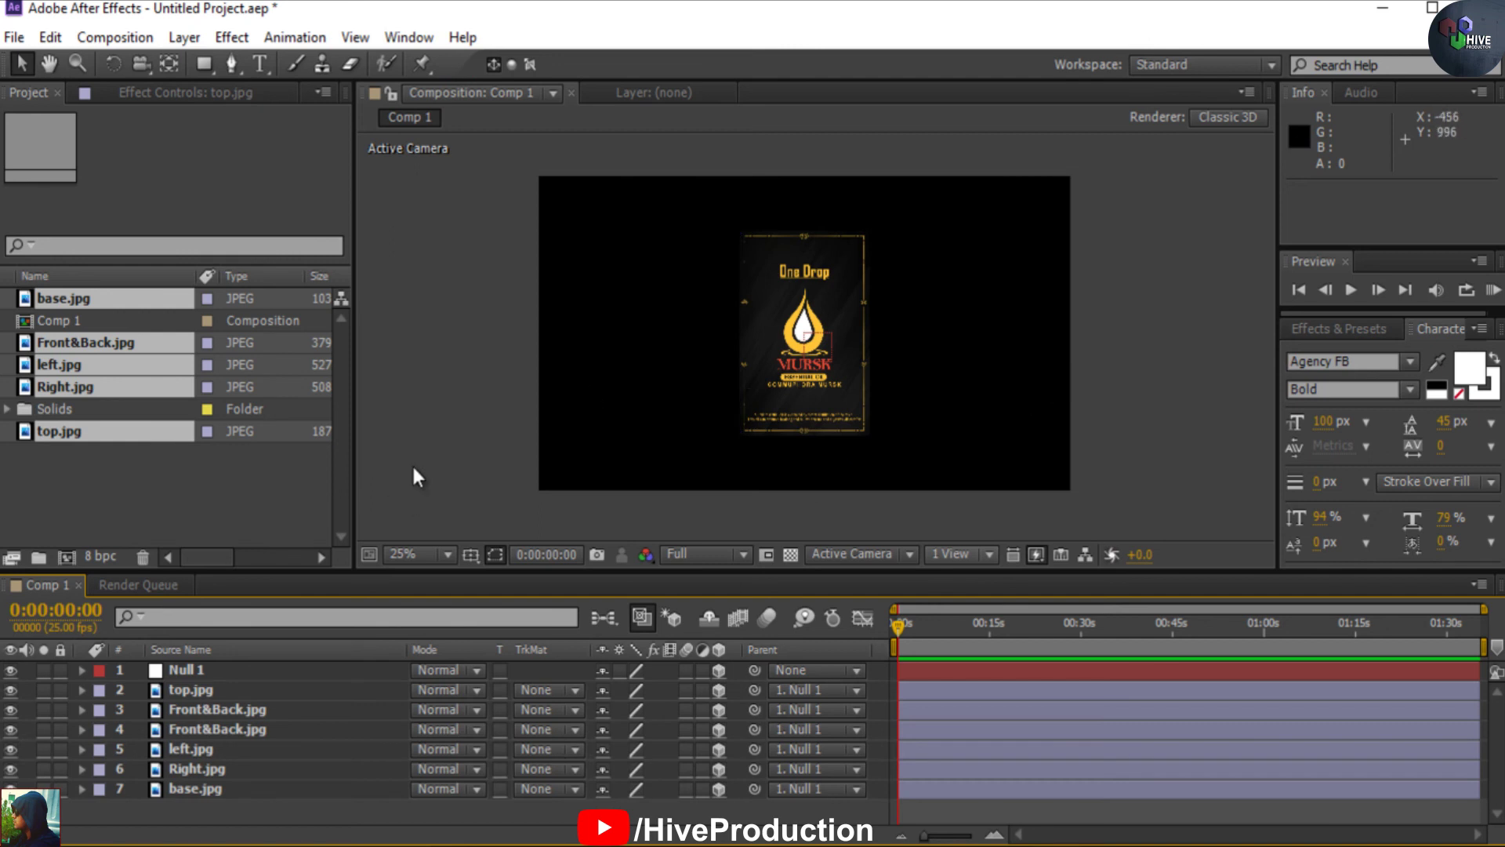
Test the box's rotation with the X and Y Rotation of Null 1, and reset both to 0°
click(201, 672)
key(r)
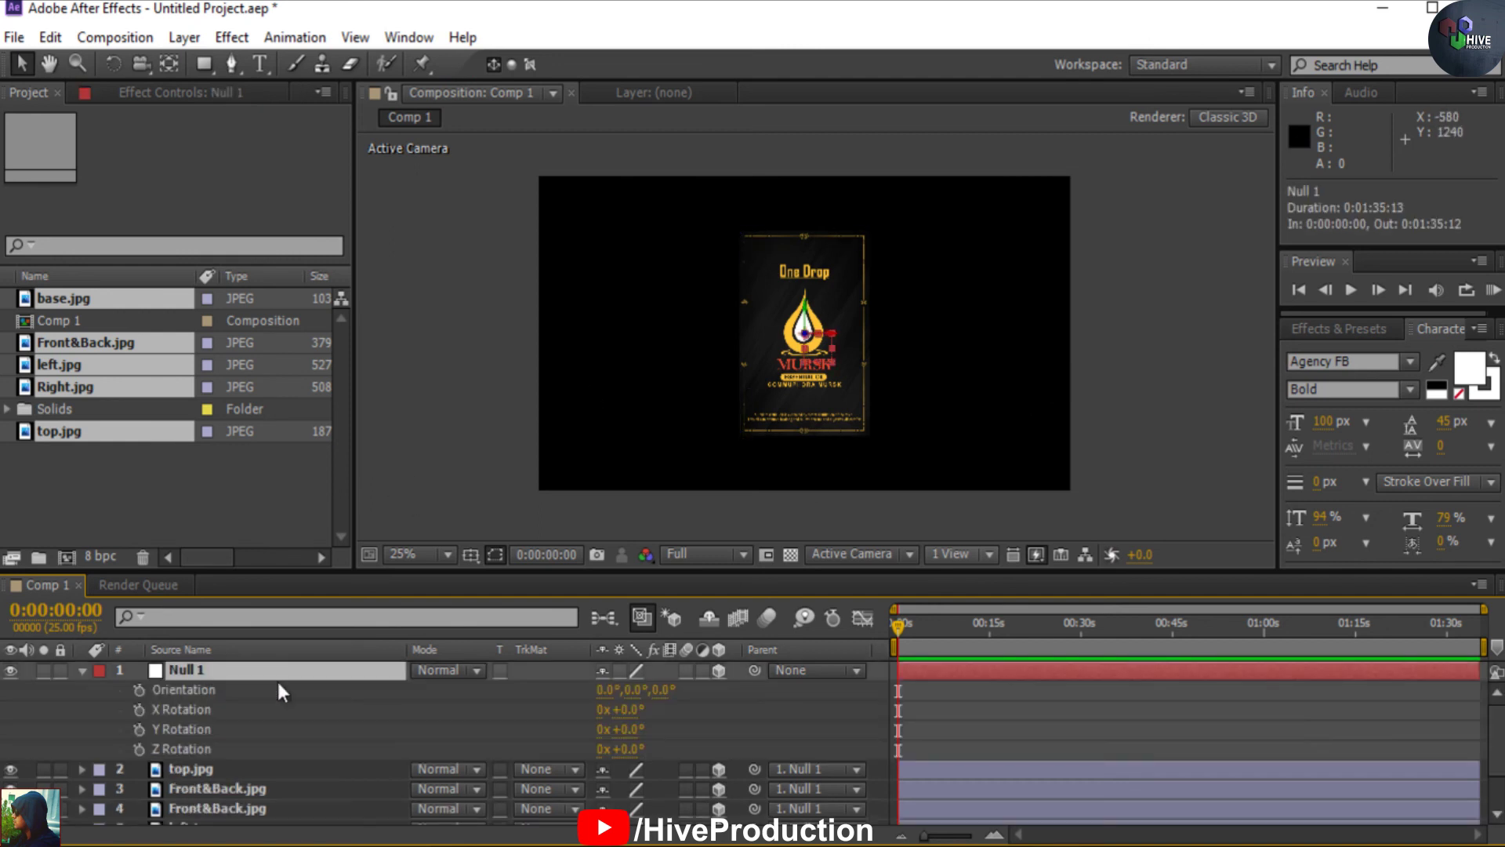
mouse_move(626, 710)
mouse_down()
mouse_move(716, 693)
mouse_move(638, 729)
mouse_move(681, 730)
mouse_move(654, 746)
mouse_move(621, 734)
mouse_up()
click(632, 711)
text(0)
key(Return)
text(0)
key(Return)
Create a white solid and place it below all the other layers as the background
right_click(390, 418)
mouse_move(407, 437)
click(752, 492)
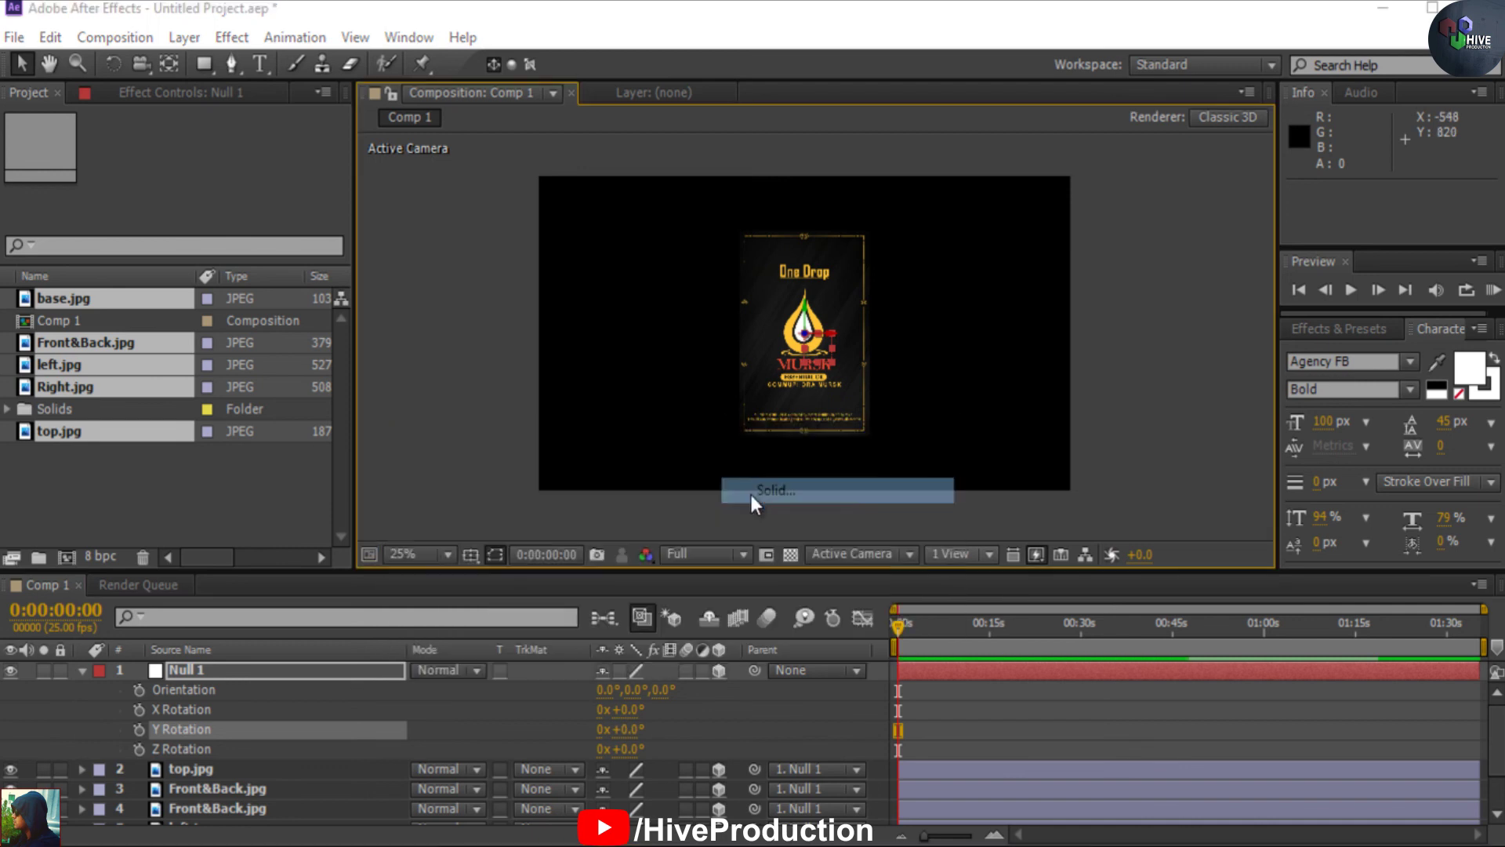
click(307, 568)
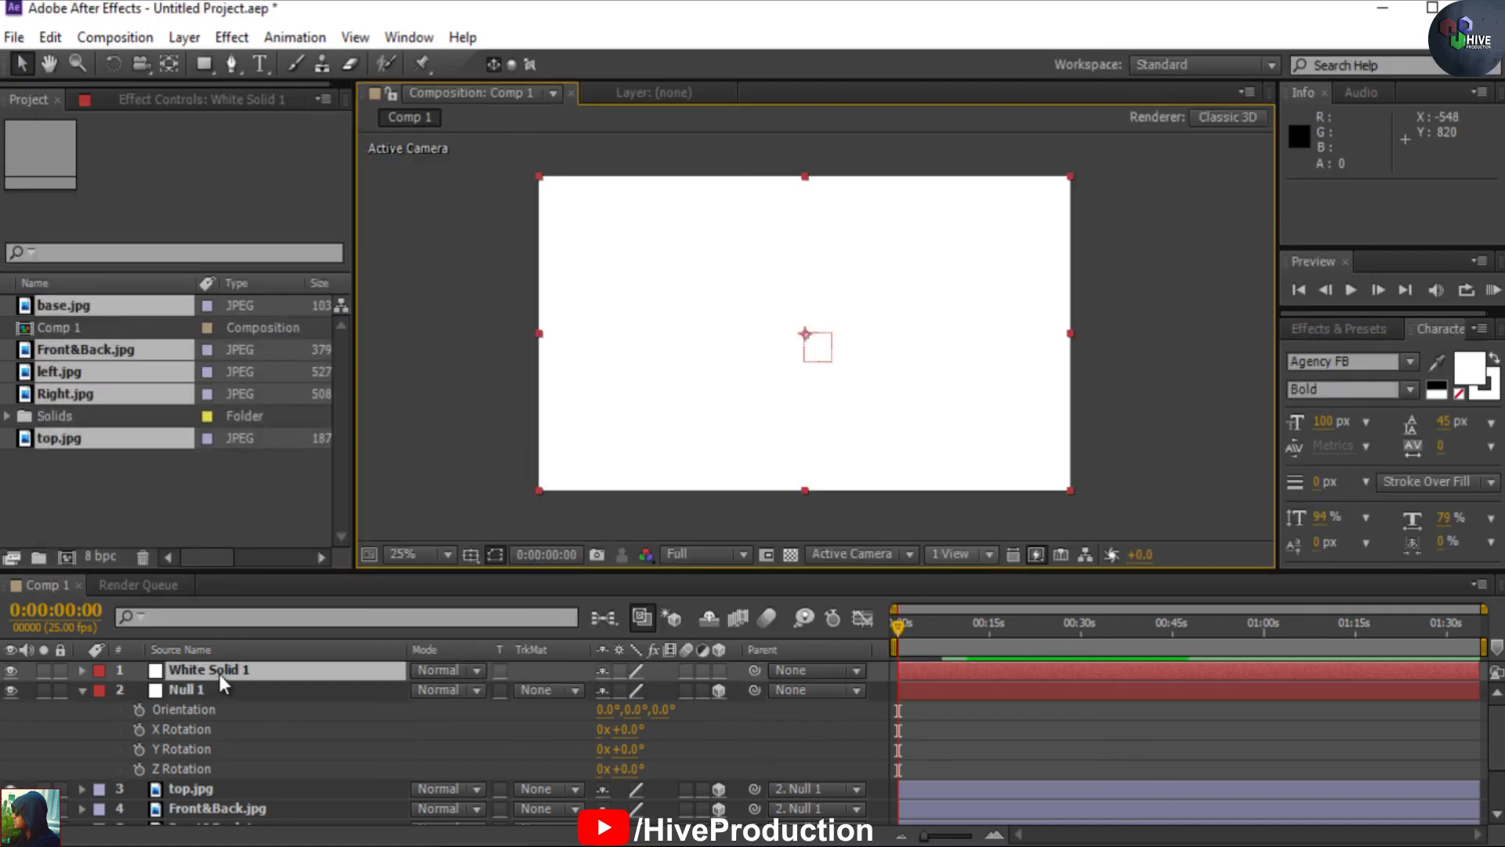
drag(237, 835, 237, 835)
Enlarge the composition viewer and rotate Null 1 to about -2° in X and -69° in Y
scroll(815, 337, up, 2)
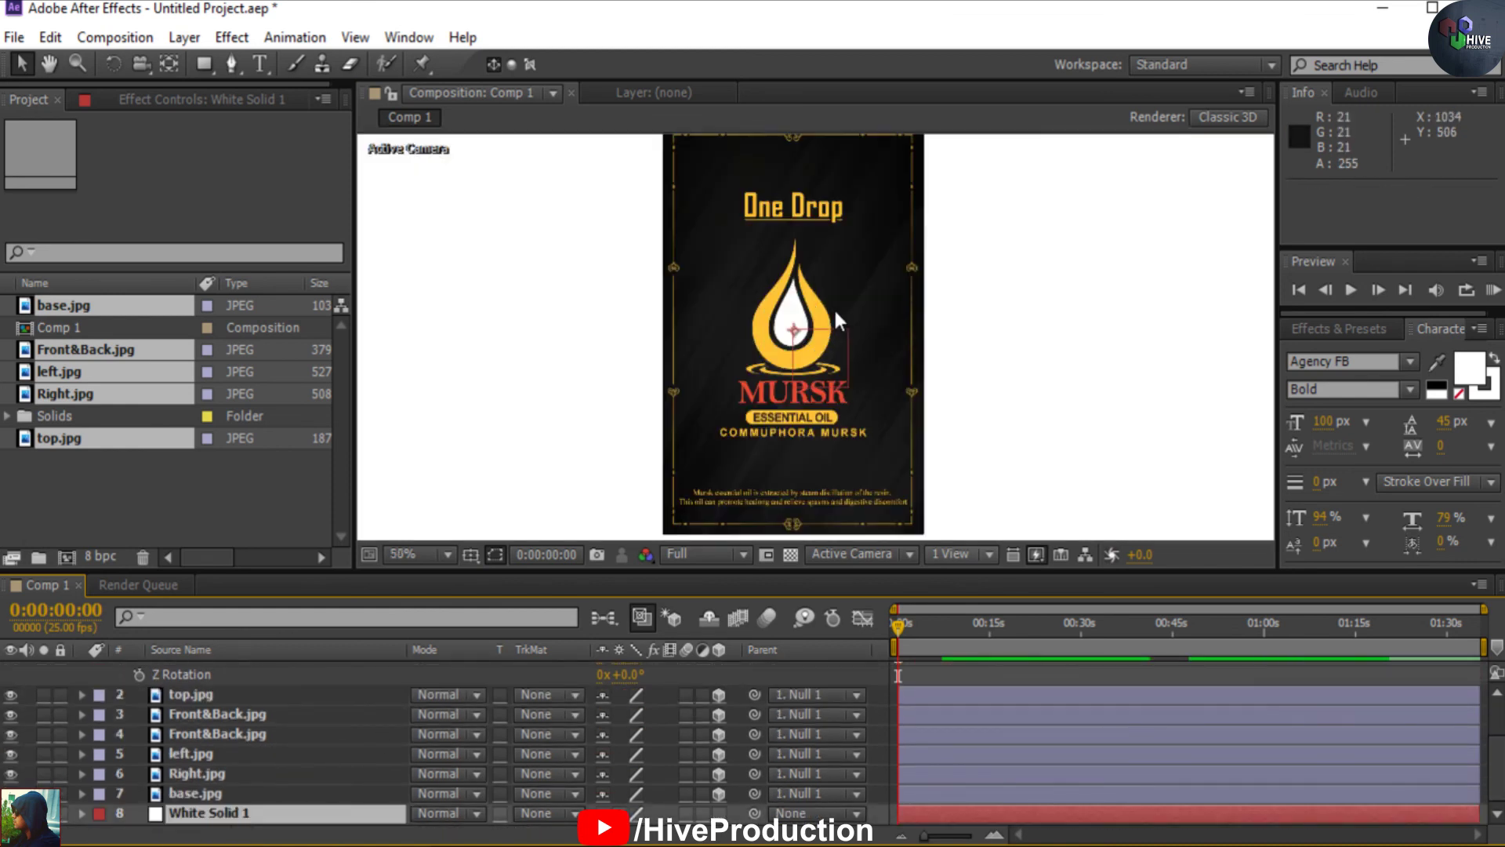
drag(791, 572, 791, 658)
scroll(486, 776, up, 1)
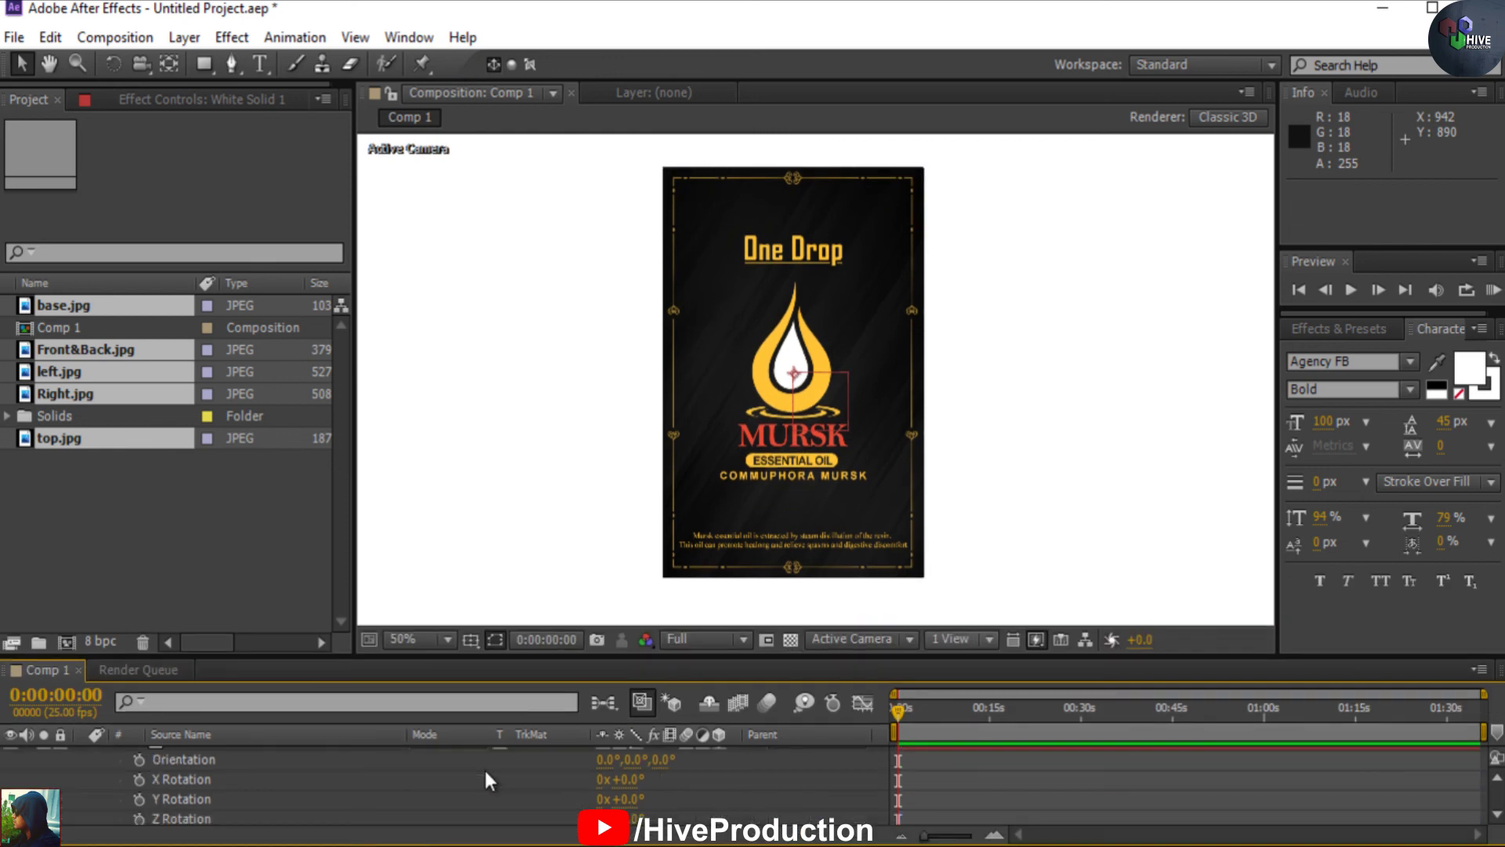
drag(631, 780, 564, 812)
Correct the mirrored artwork on left.jpg by setting its Y Rotation to 90°
click(707, 354)
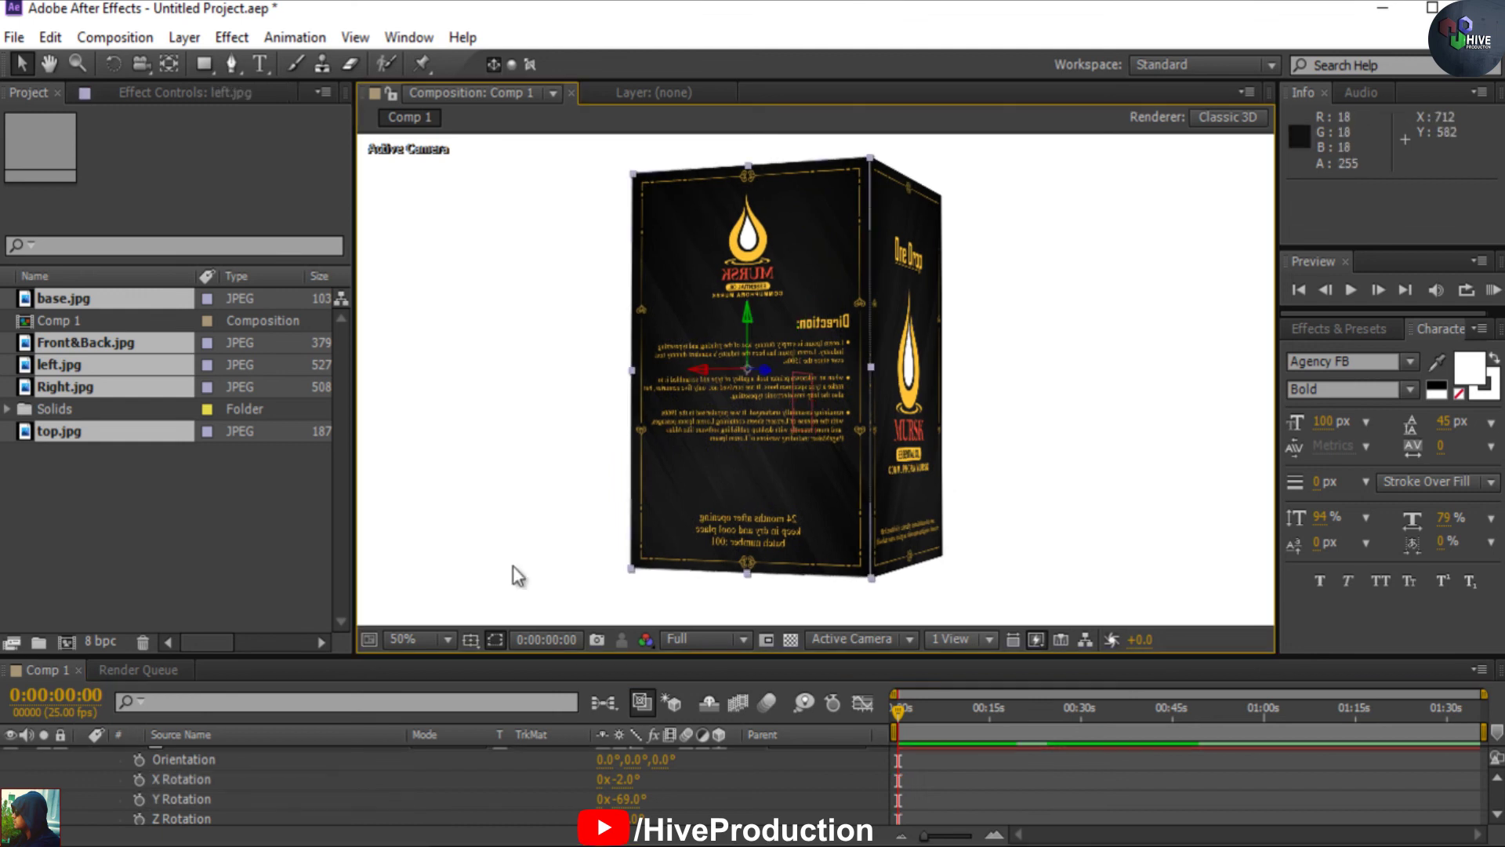
scroll(563, 785, down, 1)
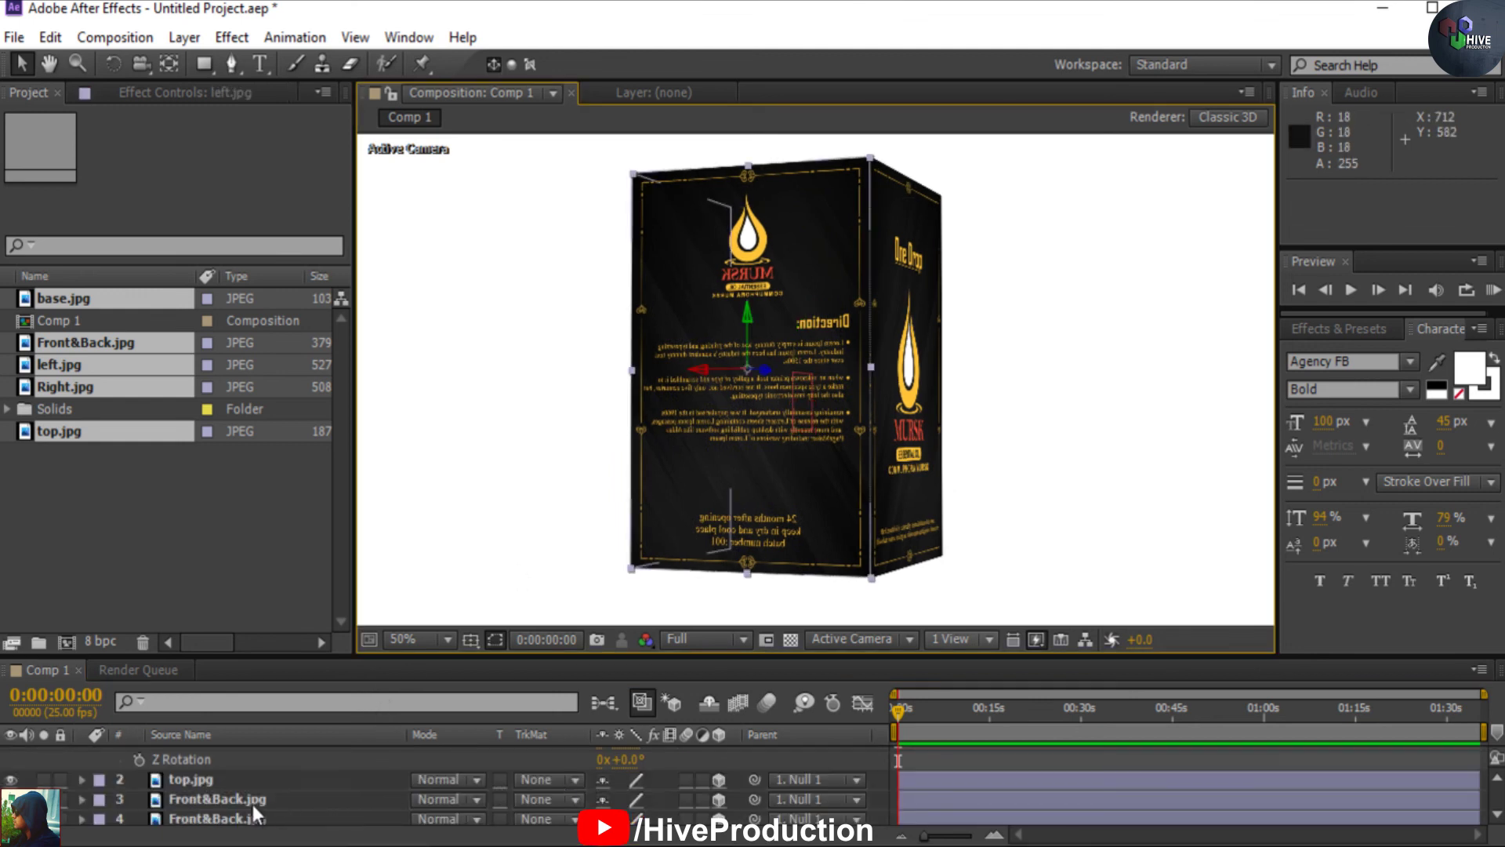
scroll(243, 803, down, 1)
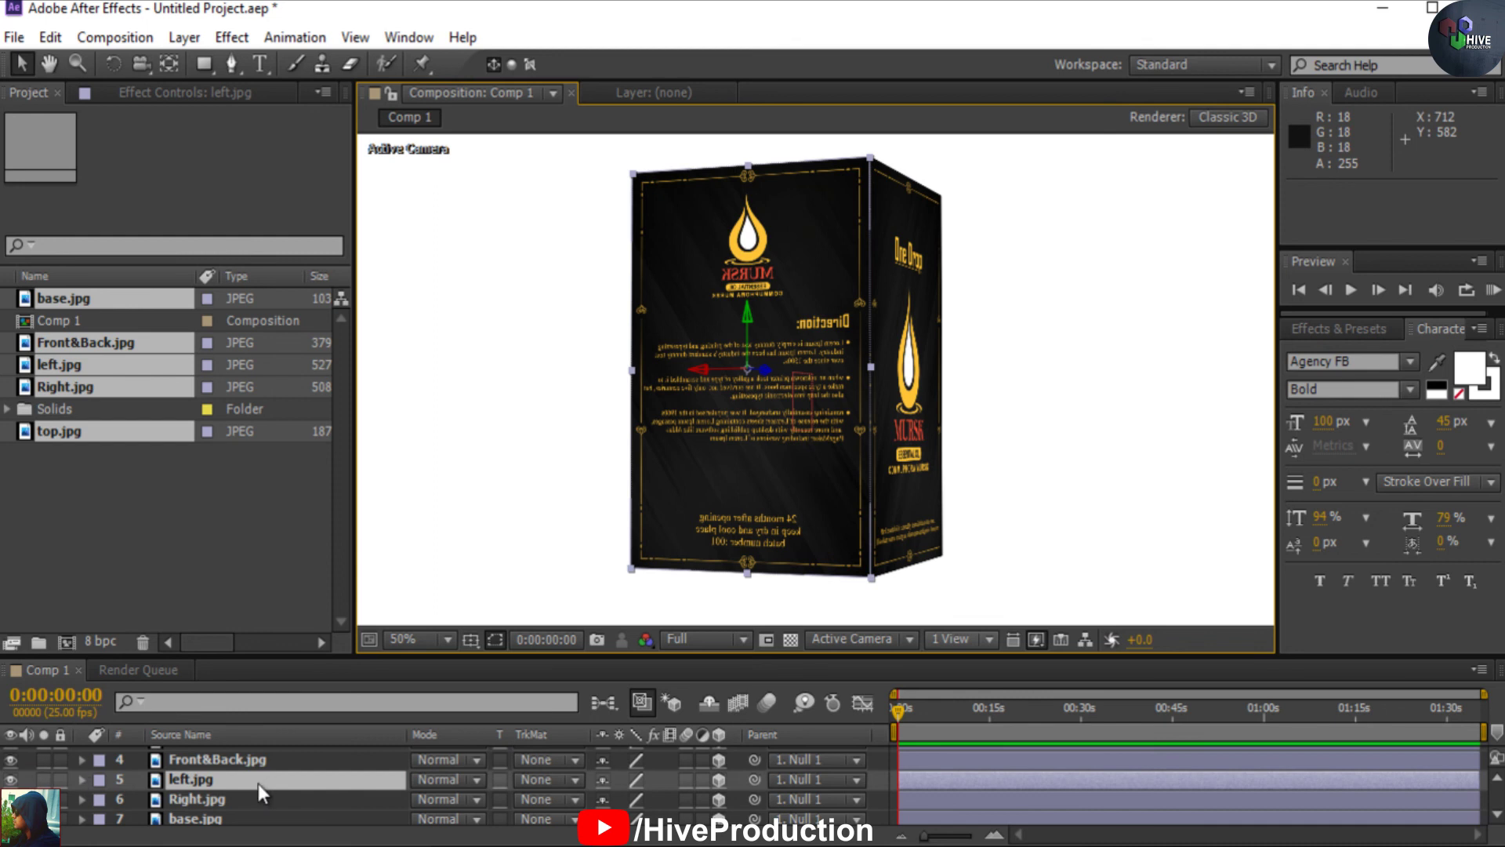
key(r)
scroll(629, 823, down, 1)
click(627, 780)
text(0)
key(Return)
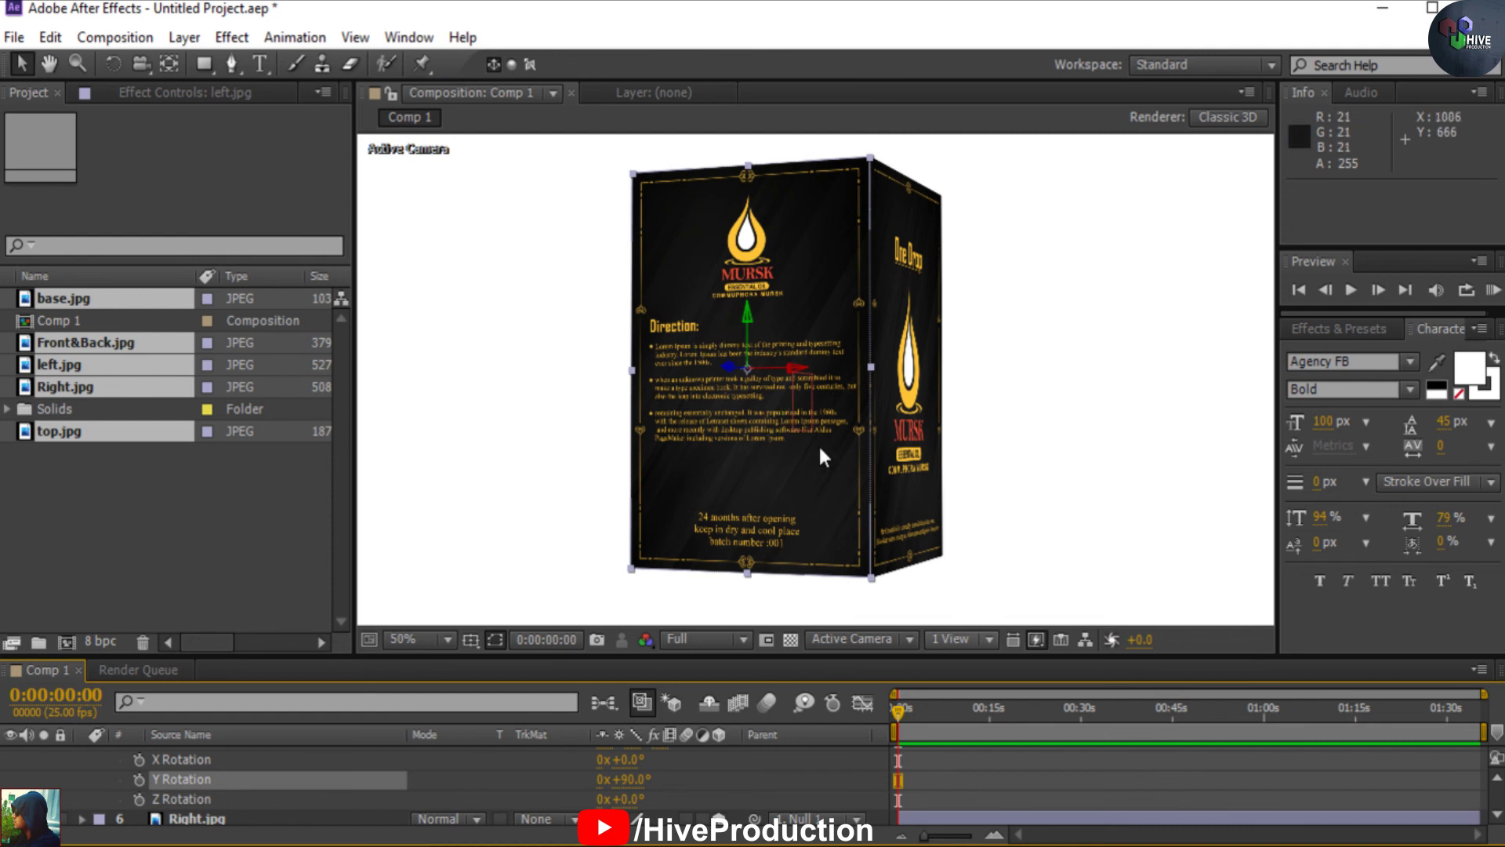
scroll(353, 784, down, 2)
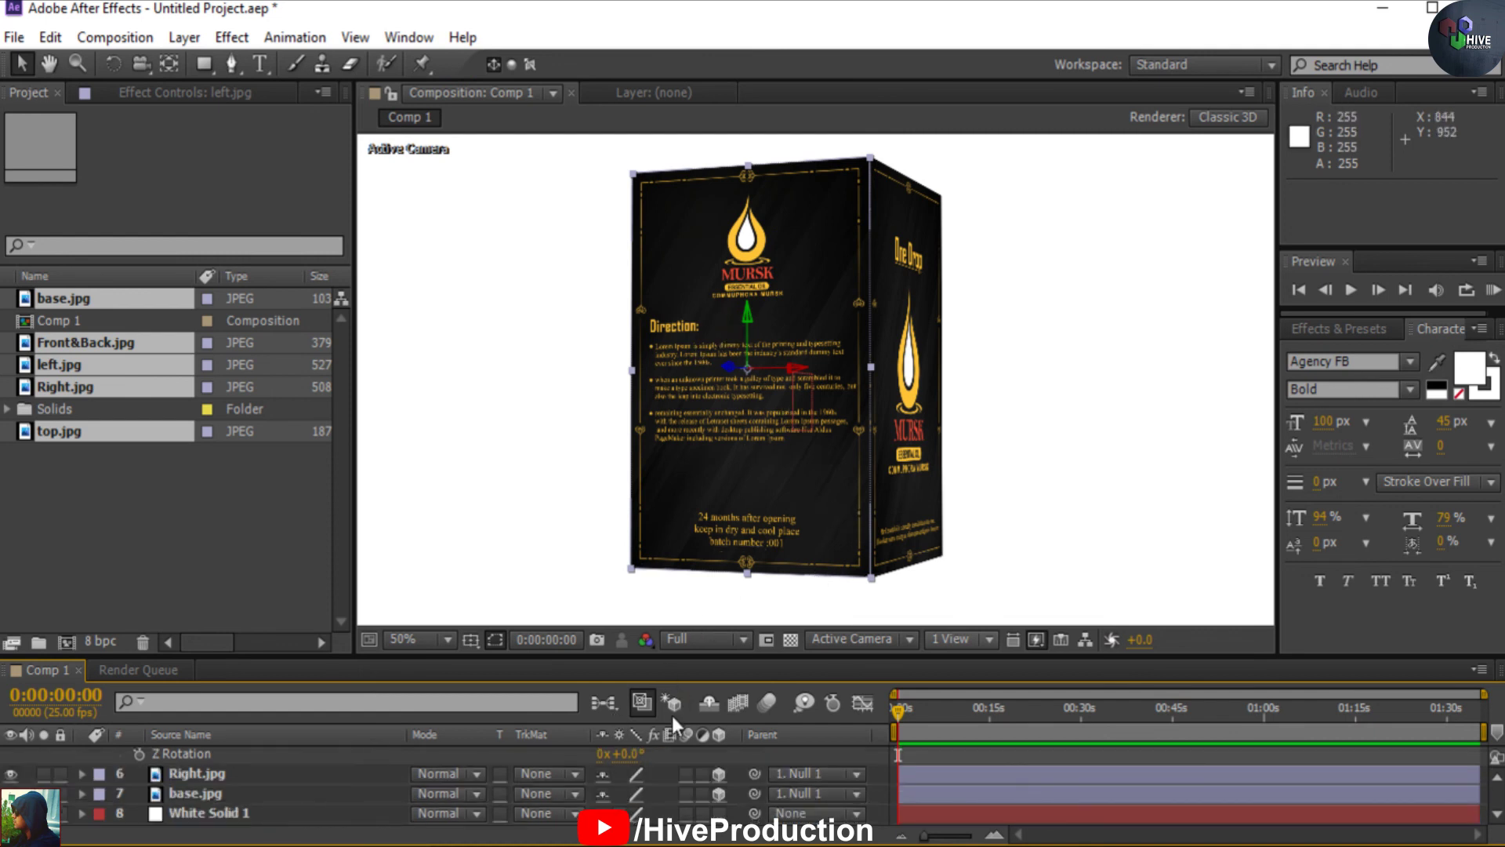
Rotate Null 1 to about 71° in Y and correct the mirrored artwork on Right.jpg by setting its Y Rotation to -90°
scroll(652, 771, up, 3)
drag(625, 765, 885, 250)
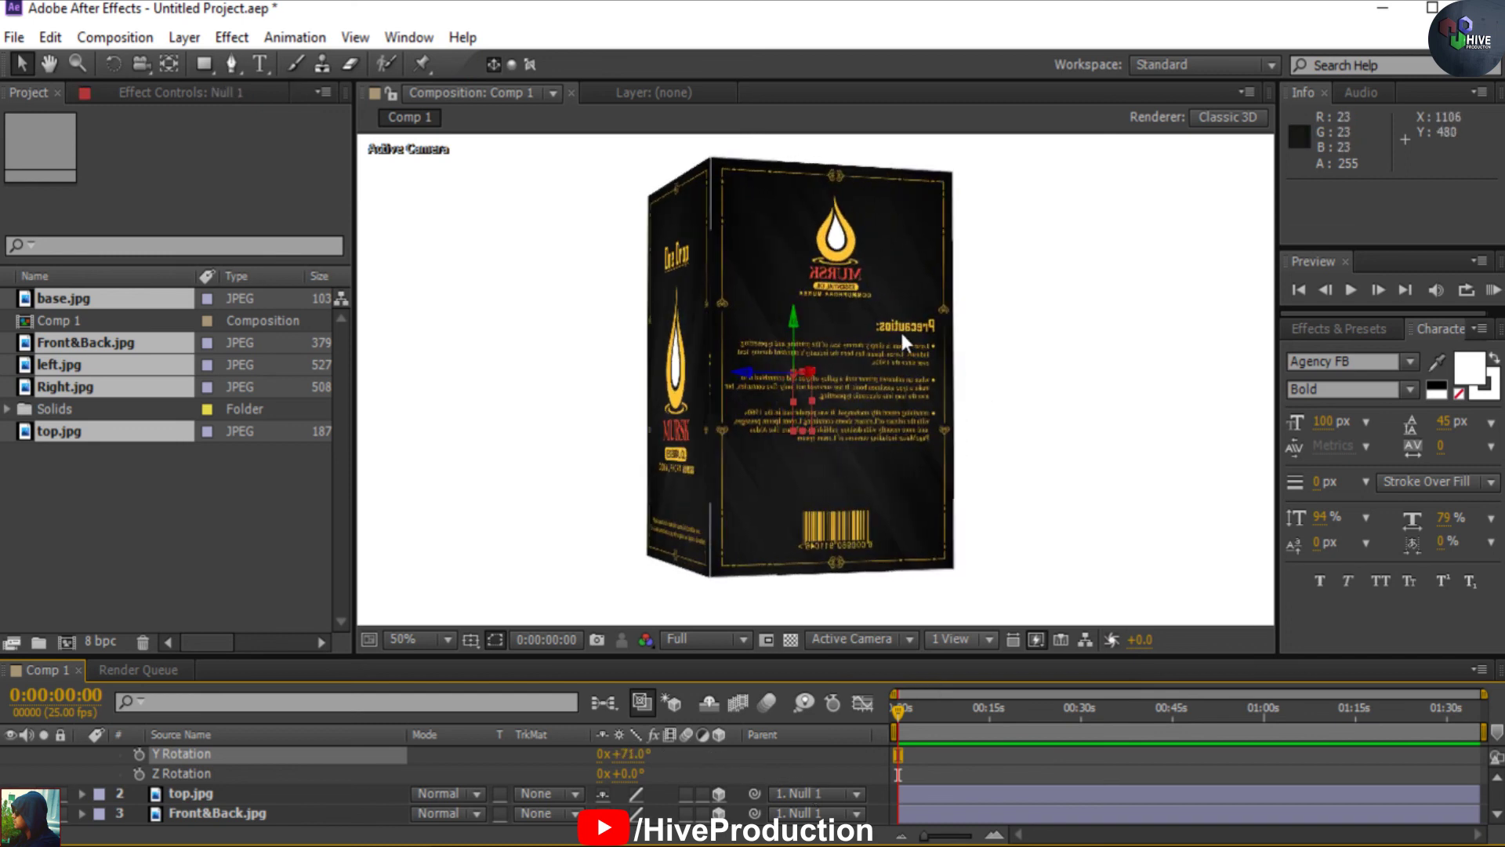
scroll(182, 802, down, 5)
scroll(182, 802, up, 1)
scroll(186, 794, down, 2)
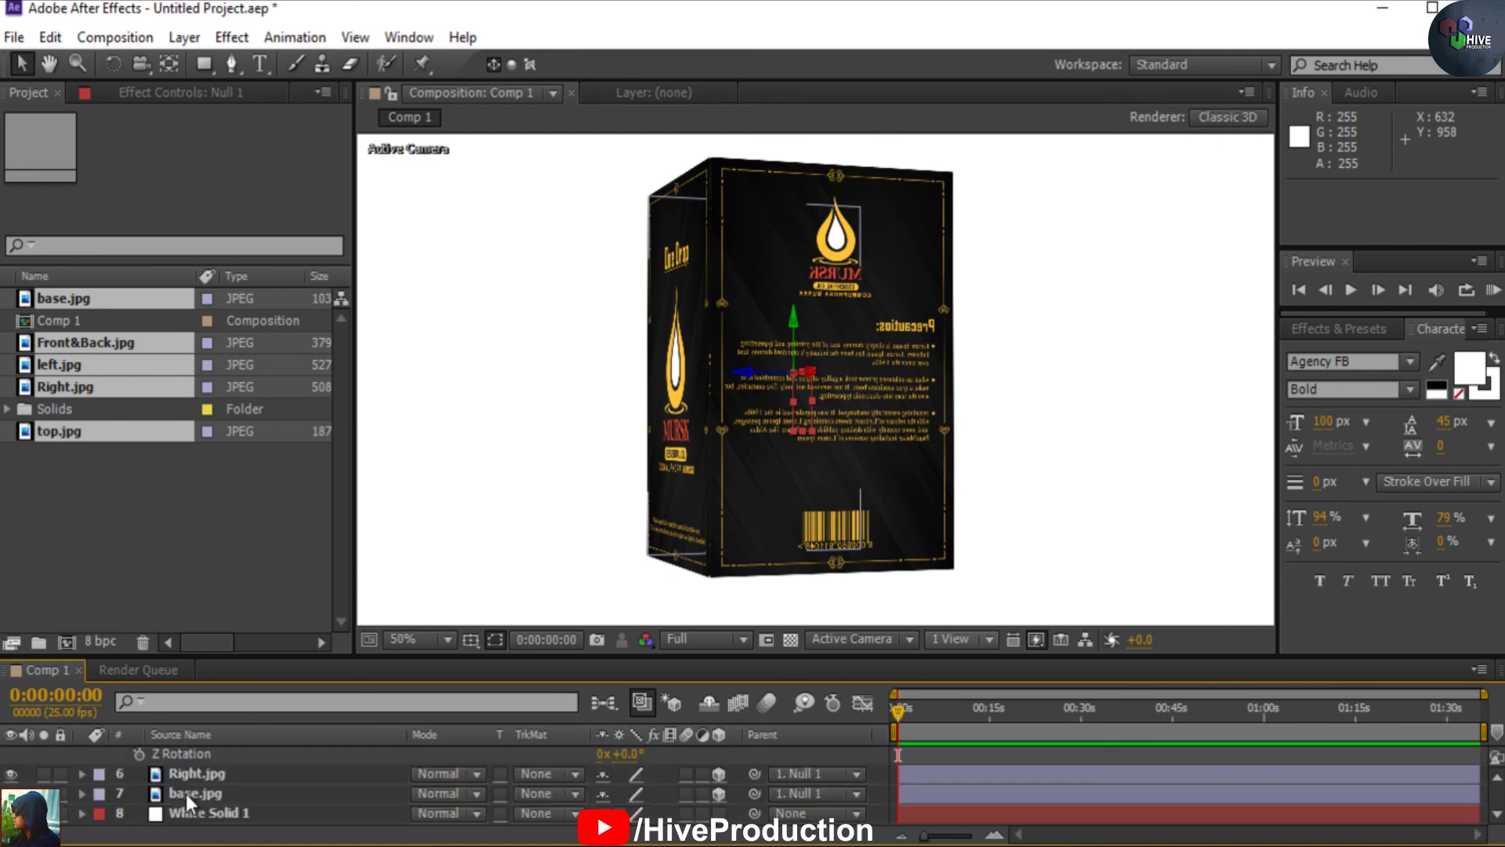
click(186, 776)
key(r)
scroll(639, 810, down, 2)
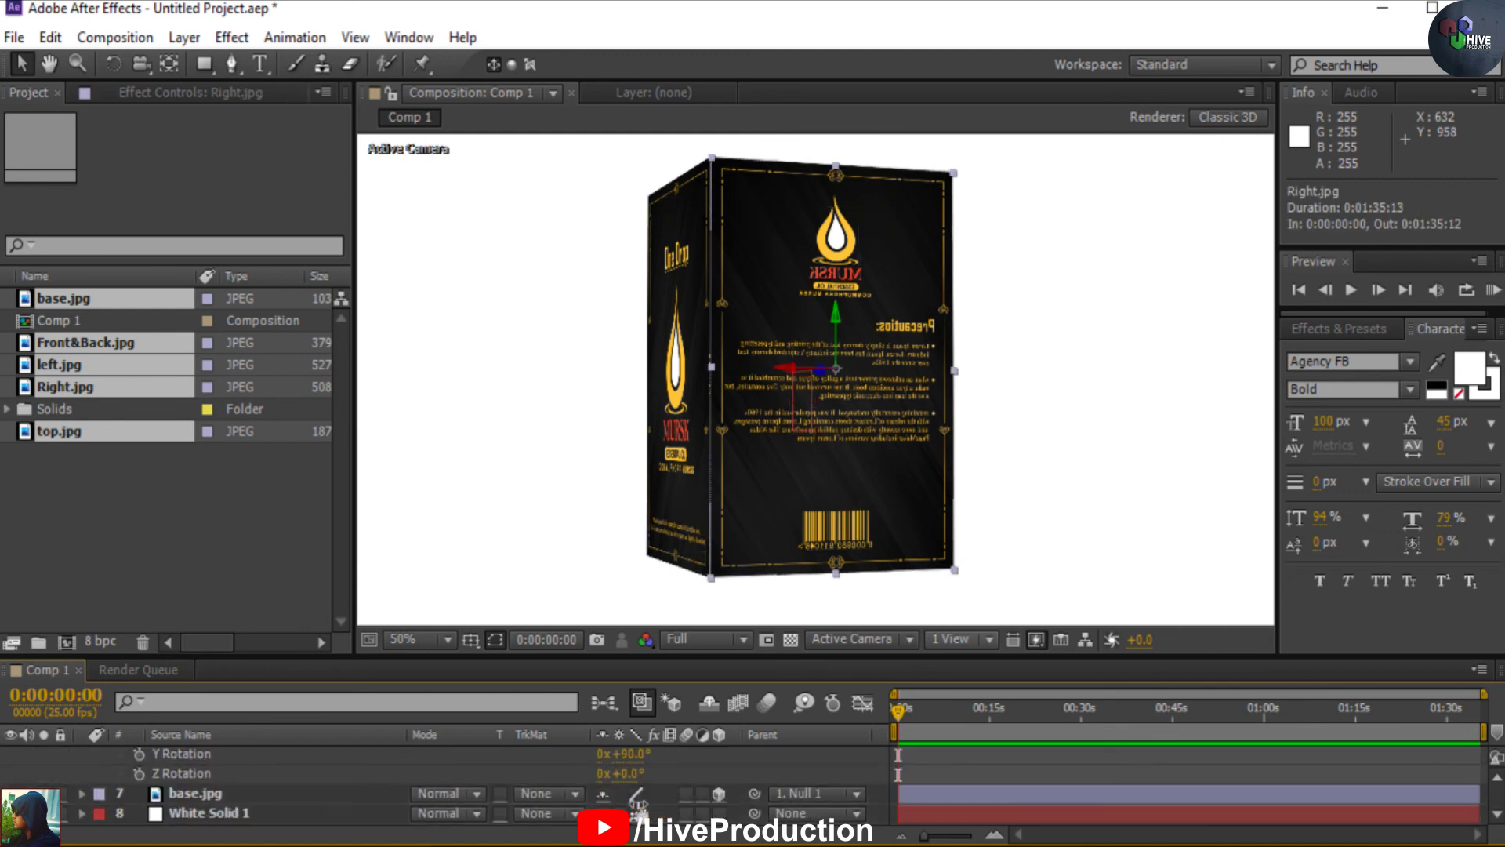
scroll(639, 810, up, 1)
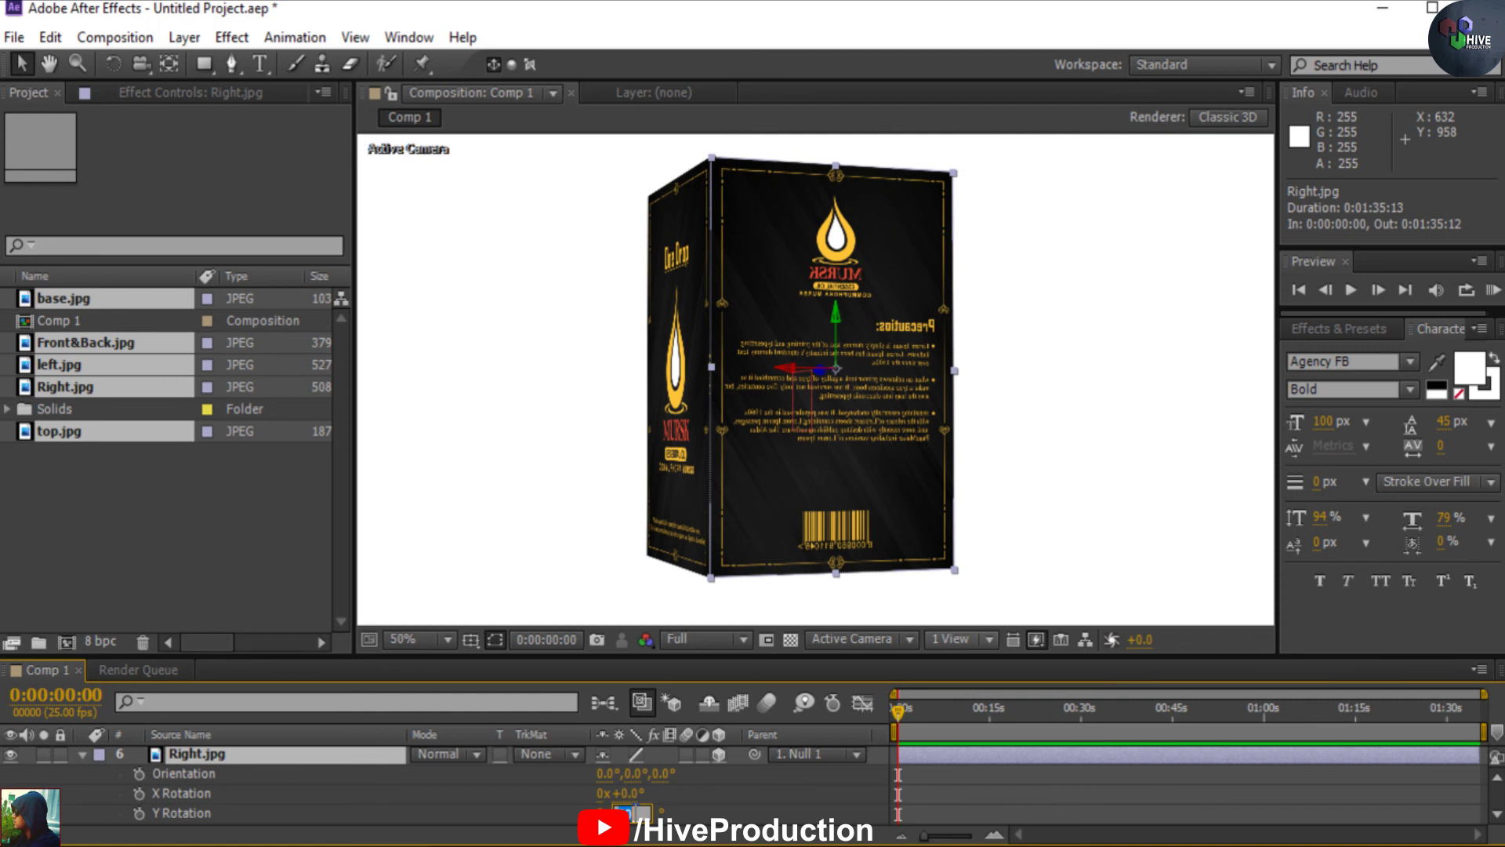
key(Return)
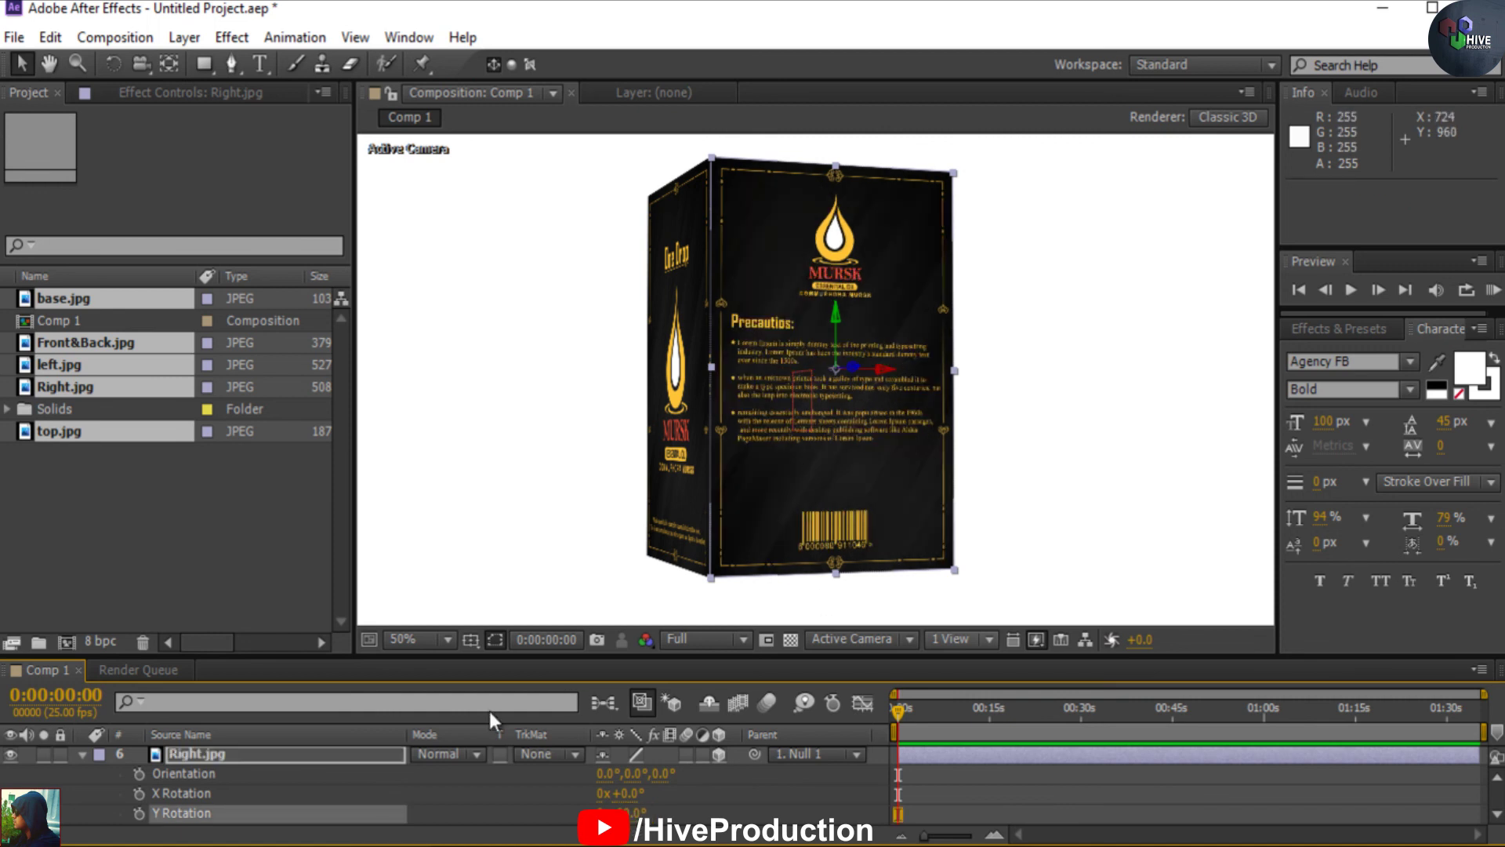
Enlarge the timeline area and collapse the rotation properties of Right.jpg and left.jpg
drag(442, 657, 441, 560)
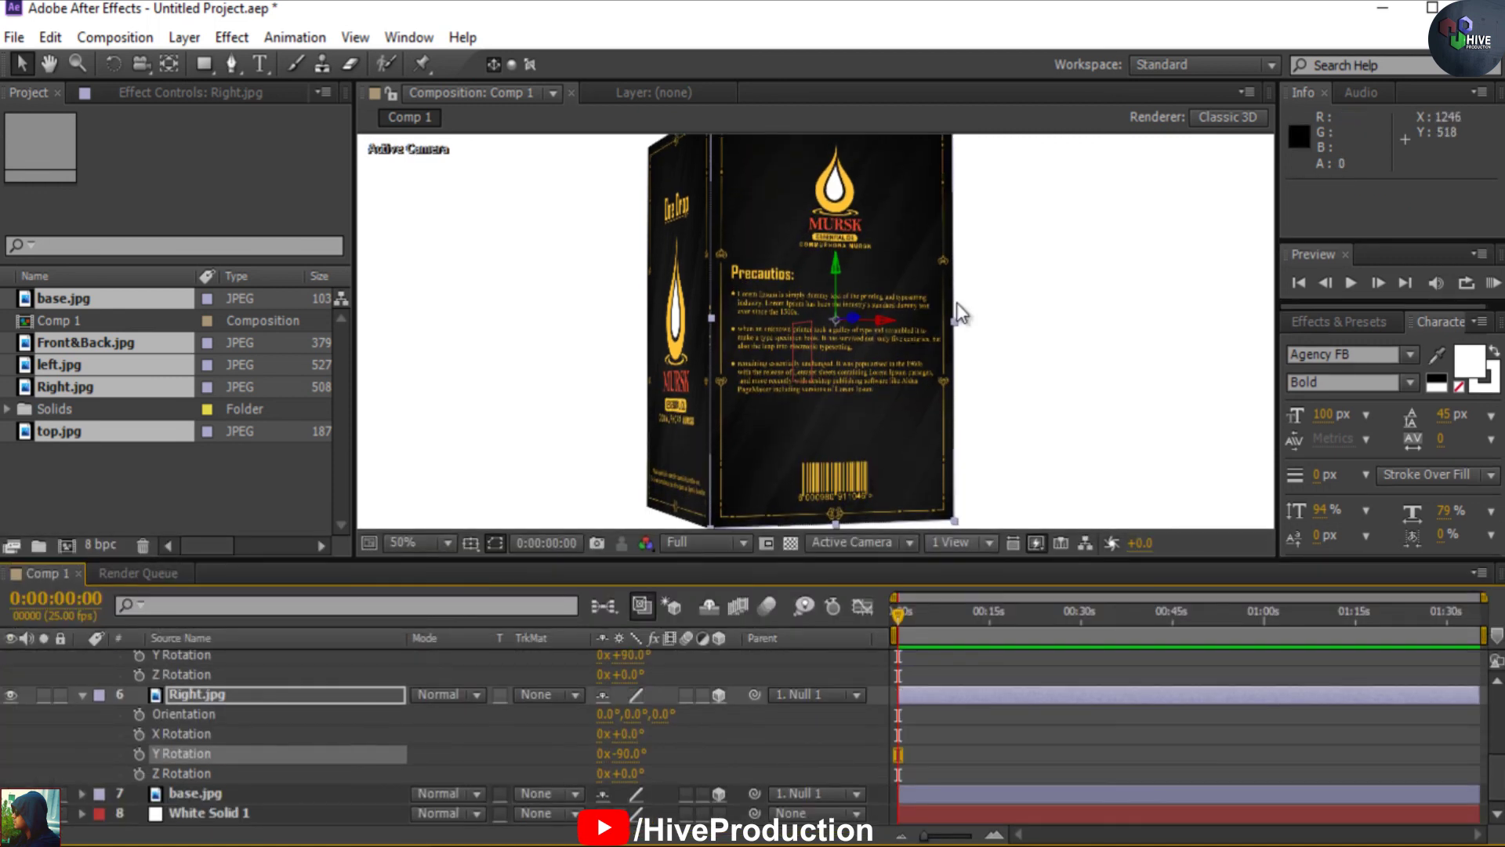
key(comma)
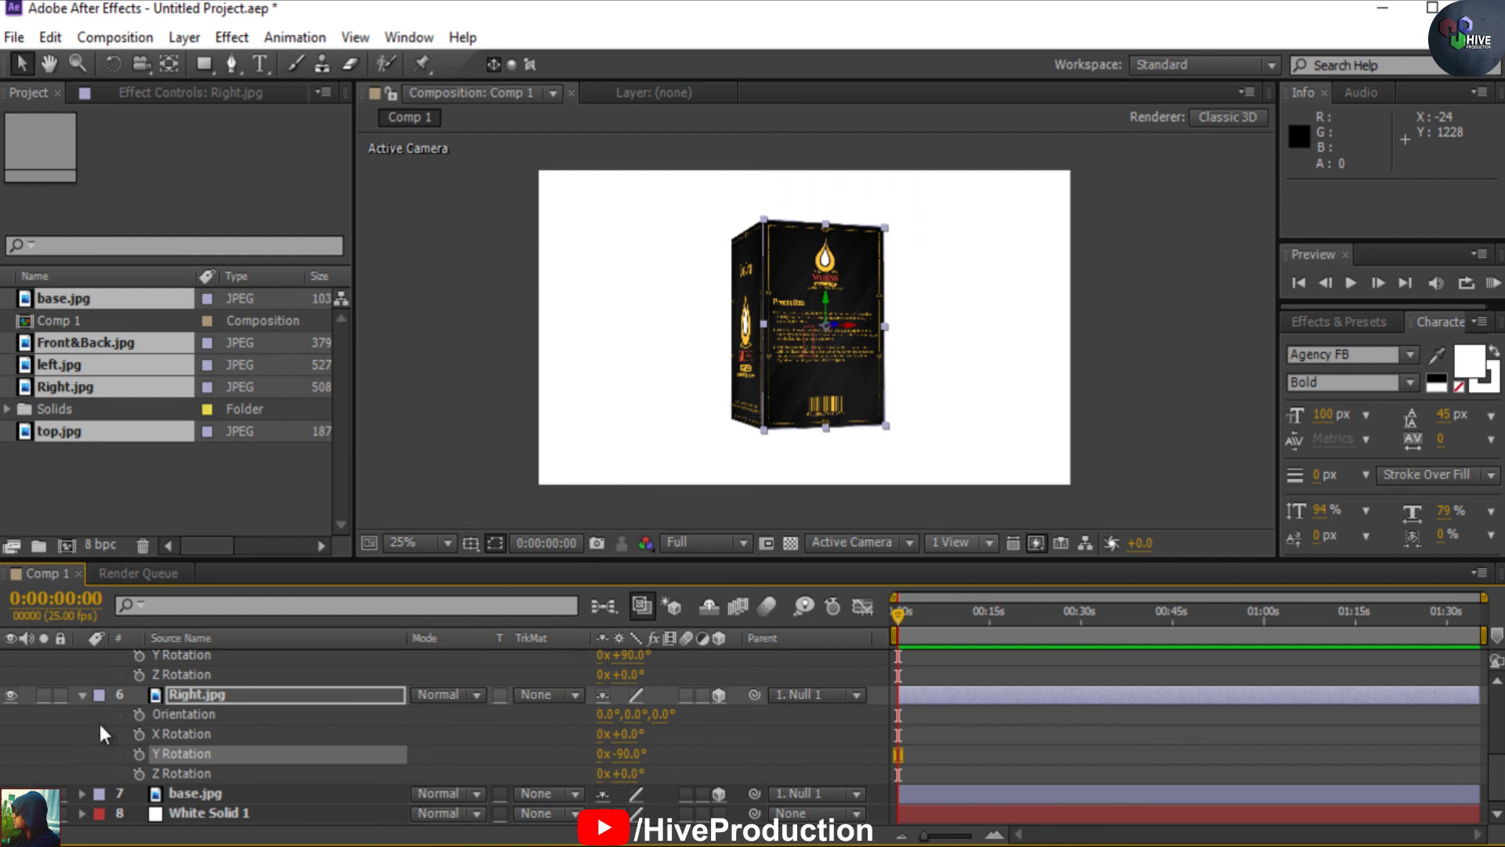
click(83, 695)
click(83, 674)
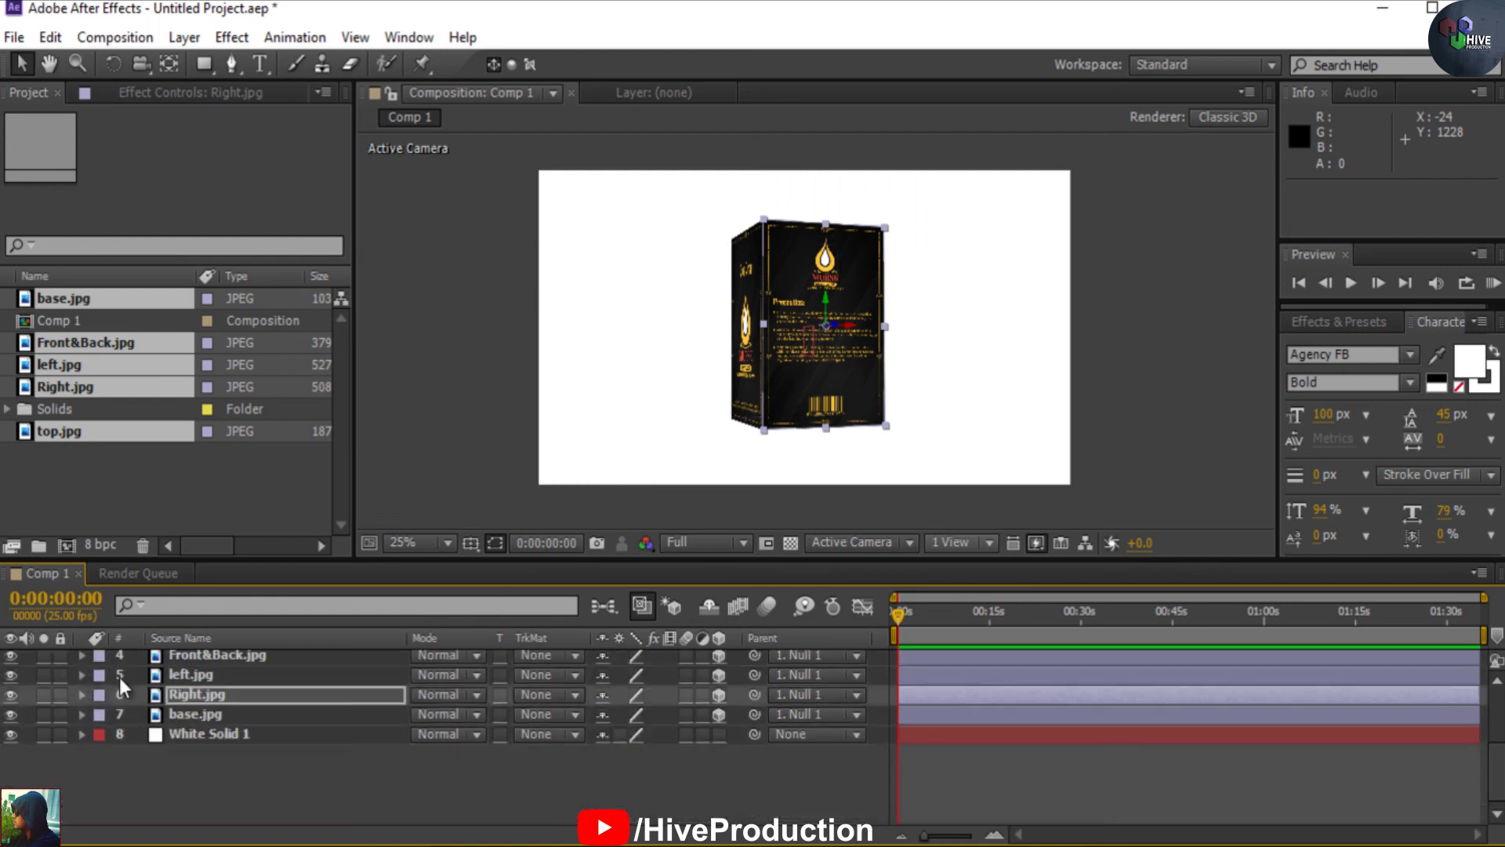
Rotate Null 1 to about 25° in X and 156° in Y, and inspect the box's front face up close
scroll(119, 678, up, 3)
drag(625, 694, 784, 716)
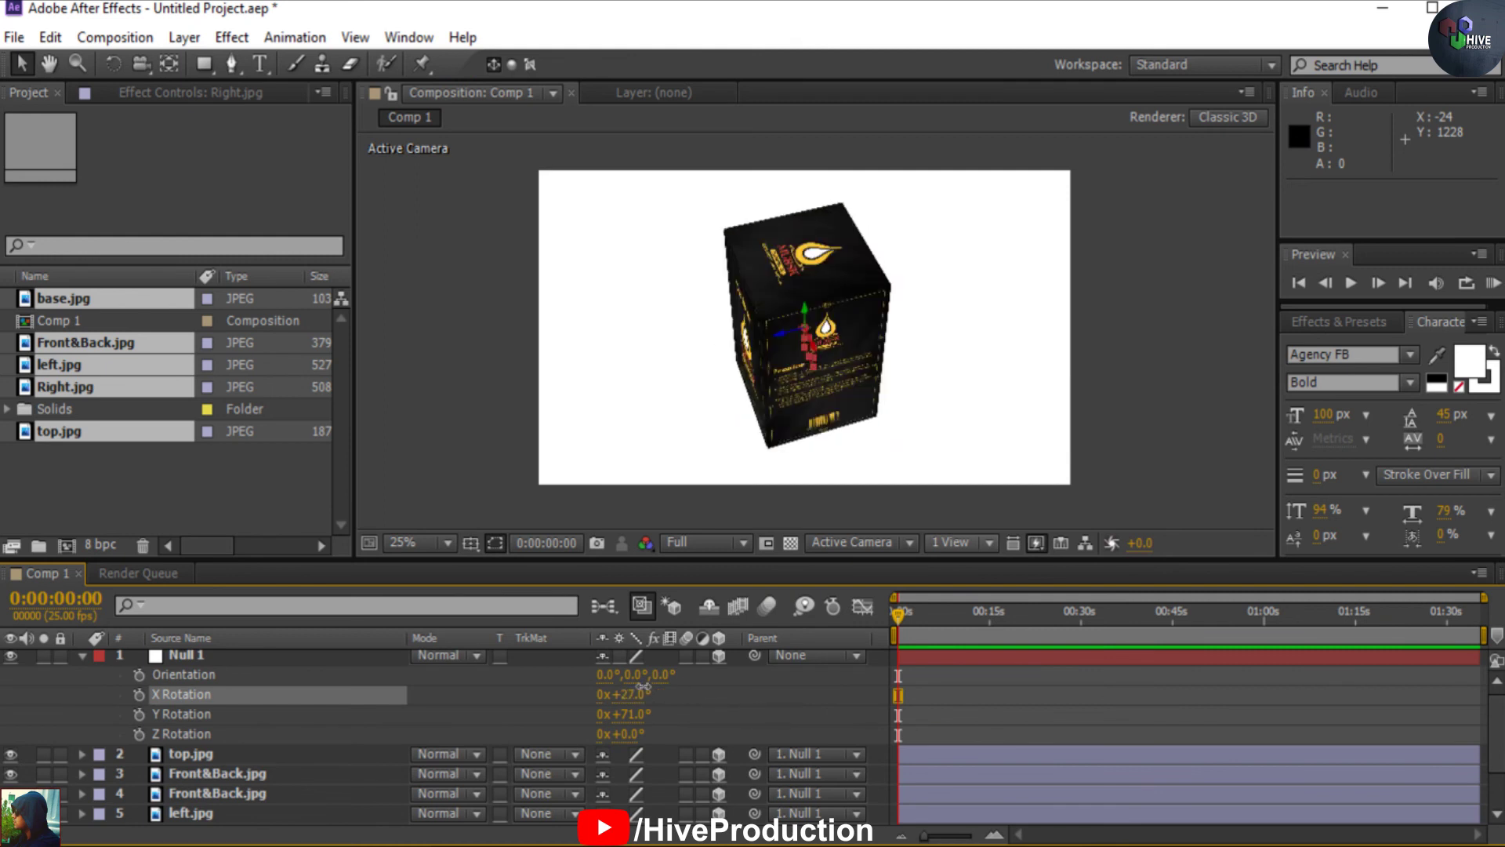
key(ctrl+z)
drag(636, 719, 758, 733)
mouse_move(643, 735)
mouse_down()
mouse_move(690, 750)
mouse_move(661, 756)
mouse_up()
key(ctrl+z)
drag(621, 695, 673, 708)
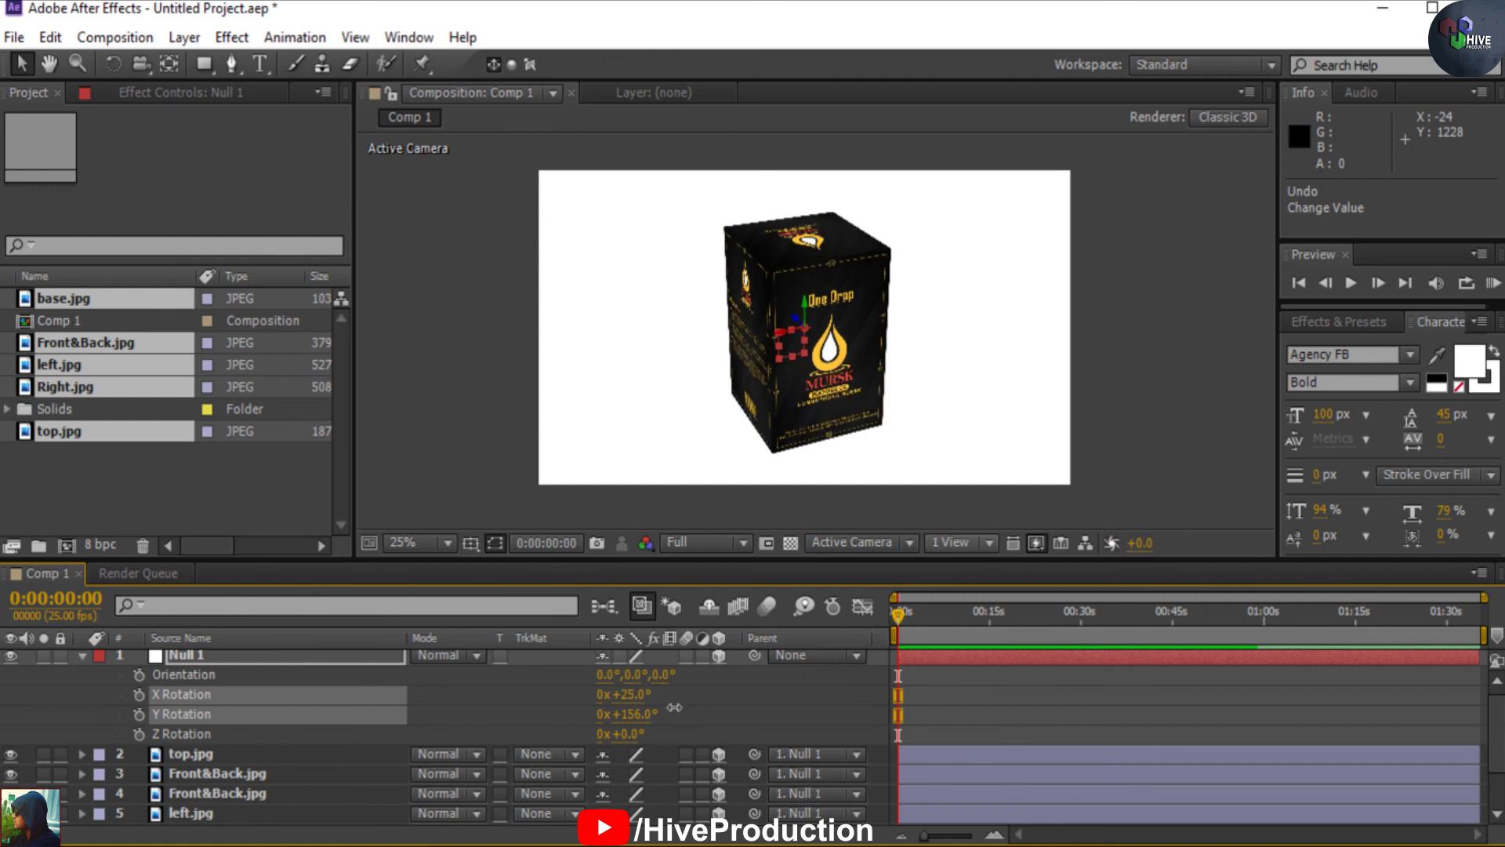
click(1022, 376)
scroll(857, 333, up, 2)
drag(836, 380, 807, 410)
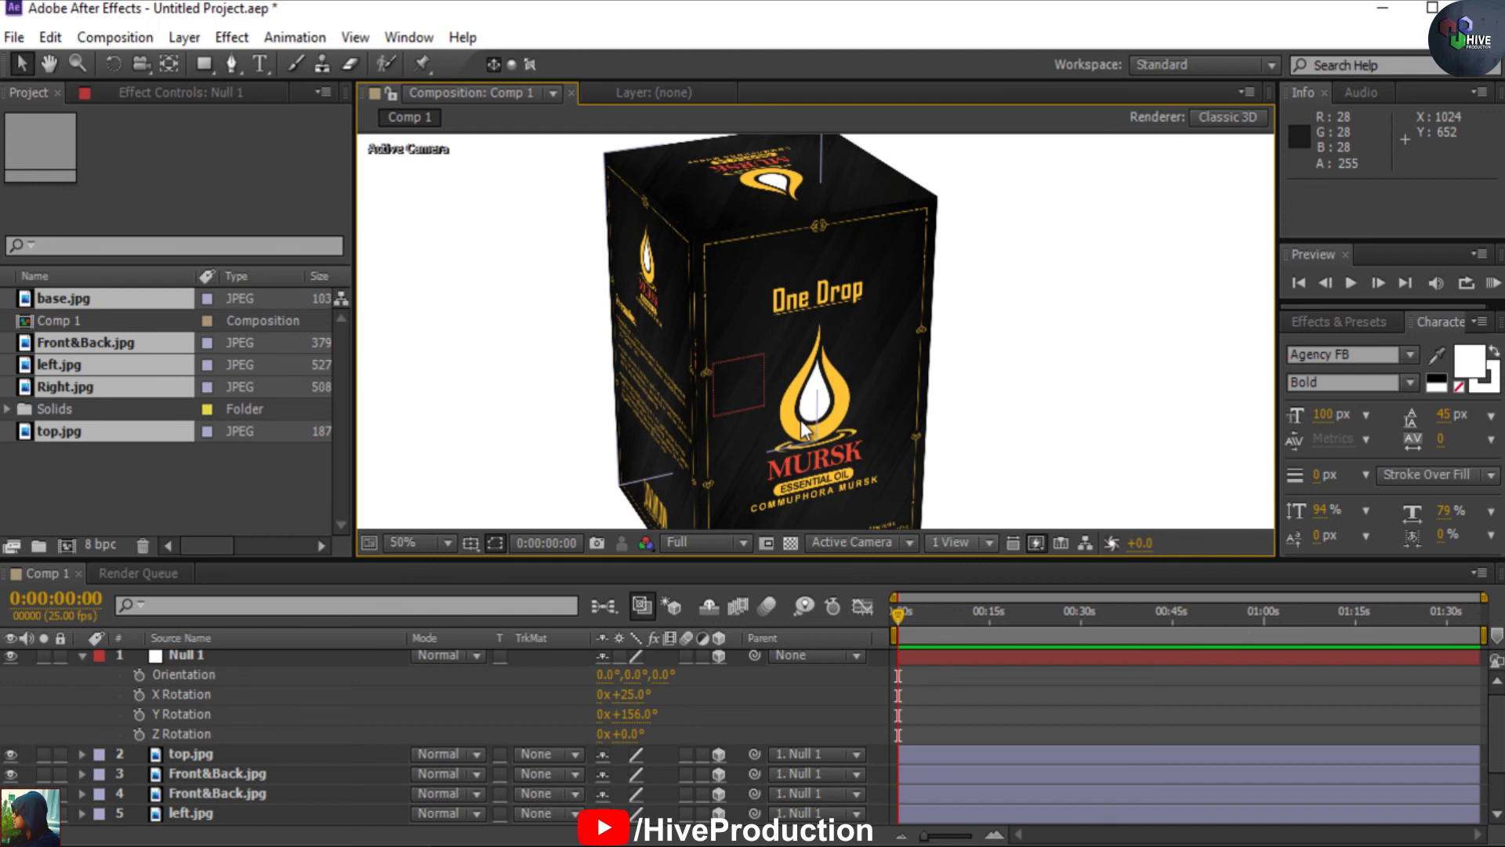